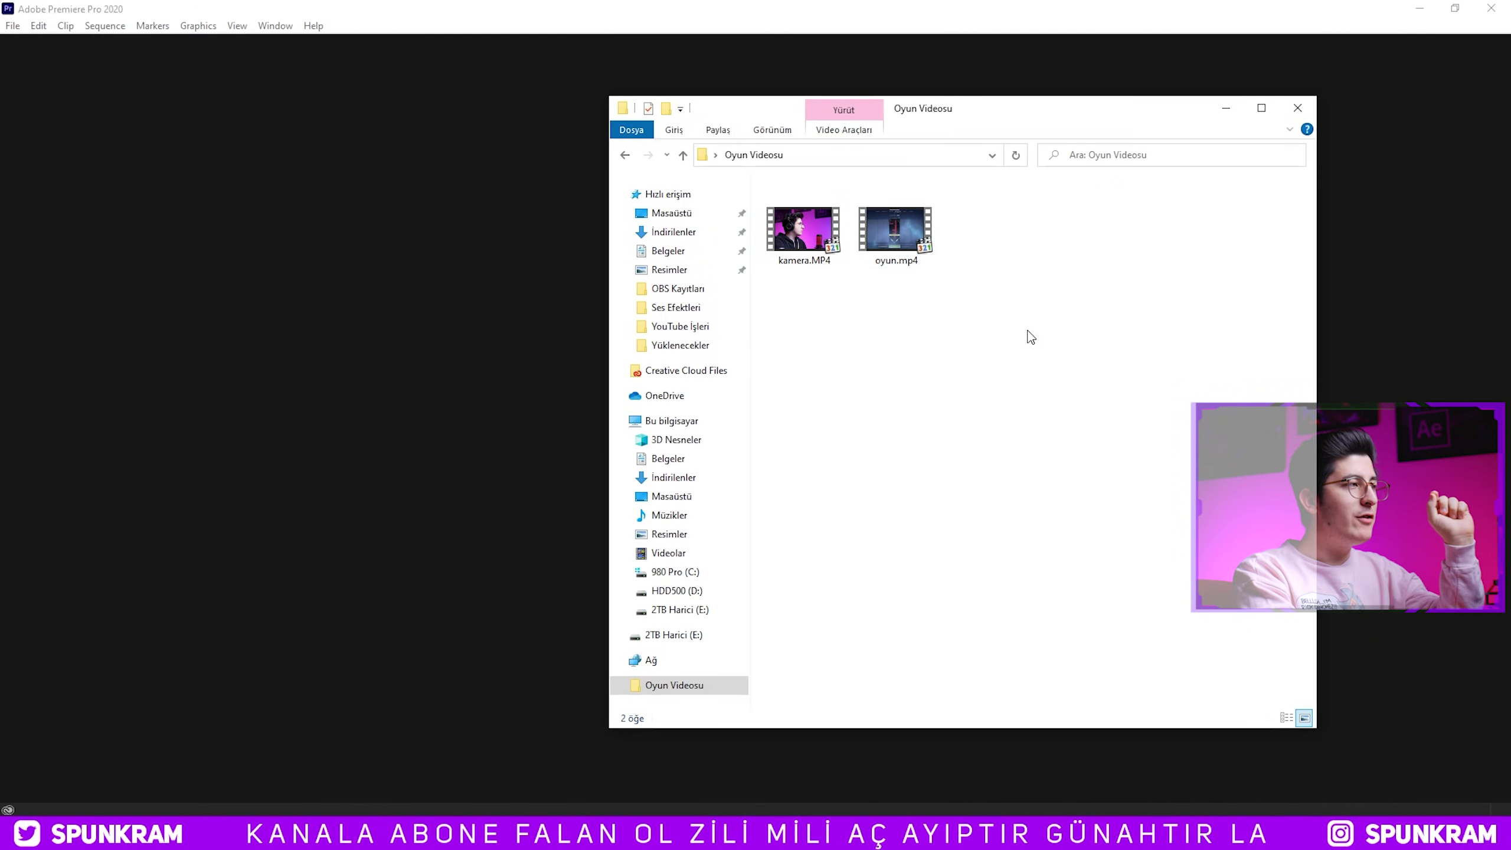
Preview kamera.MP4 and oyun.mp4 in the media player, pausing the gameplay at 04:08, then close it.
{"action": "double_click", "coordinate": [830, 250]}
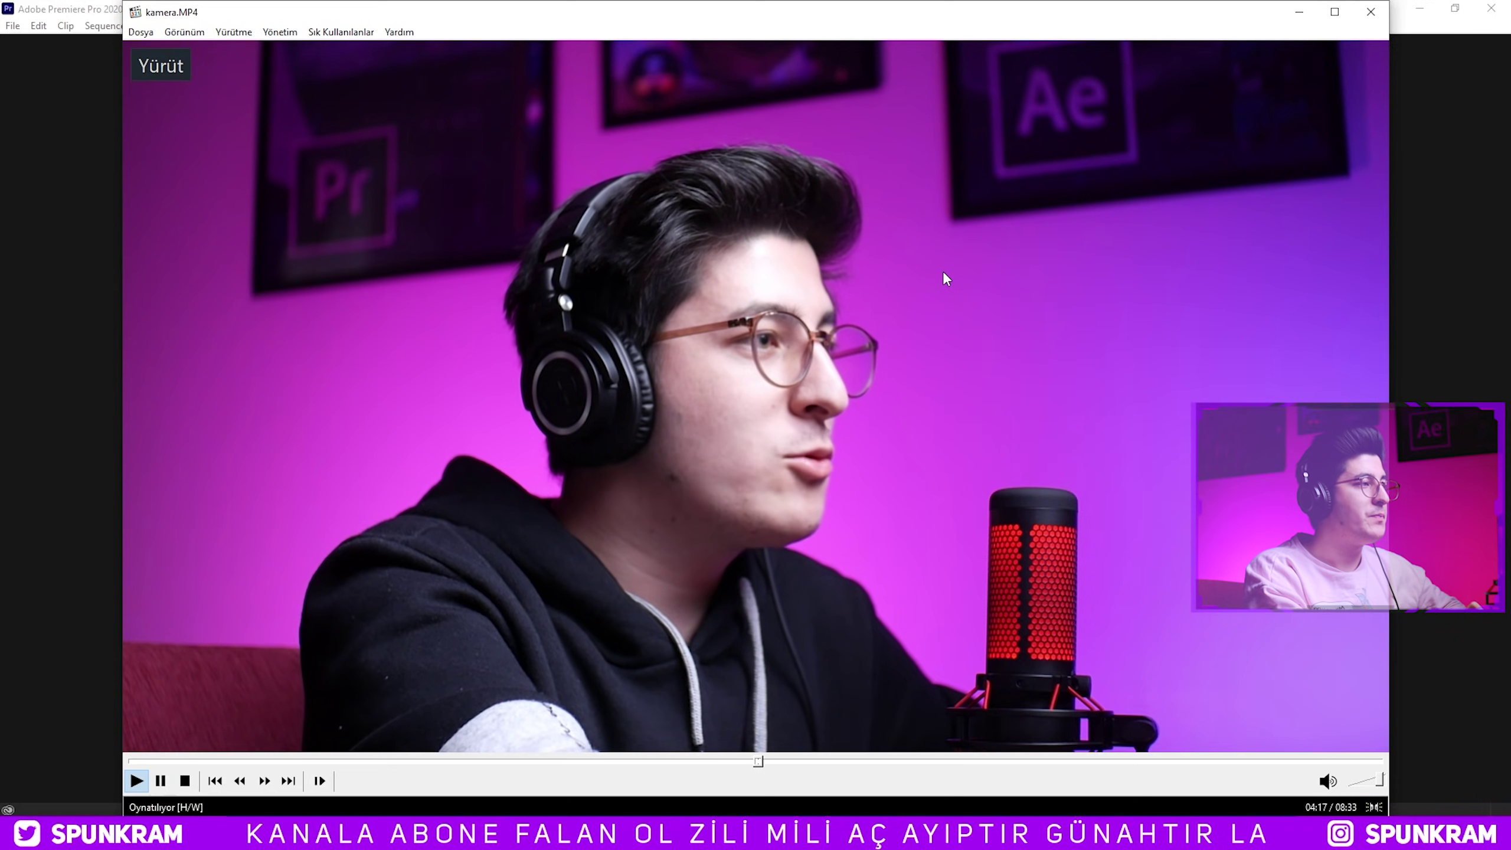
{"action": "left_click", "coordinate": [904, 482]}
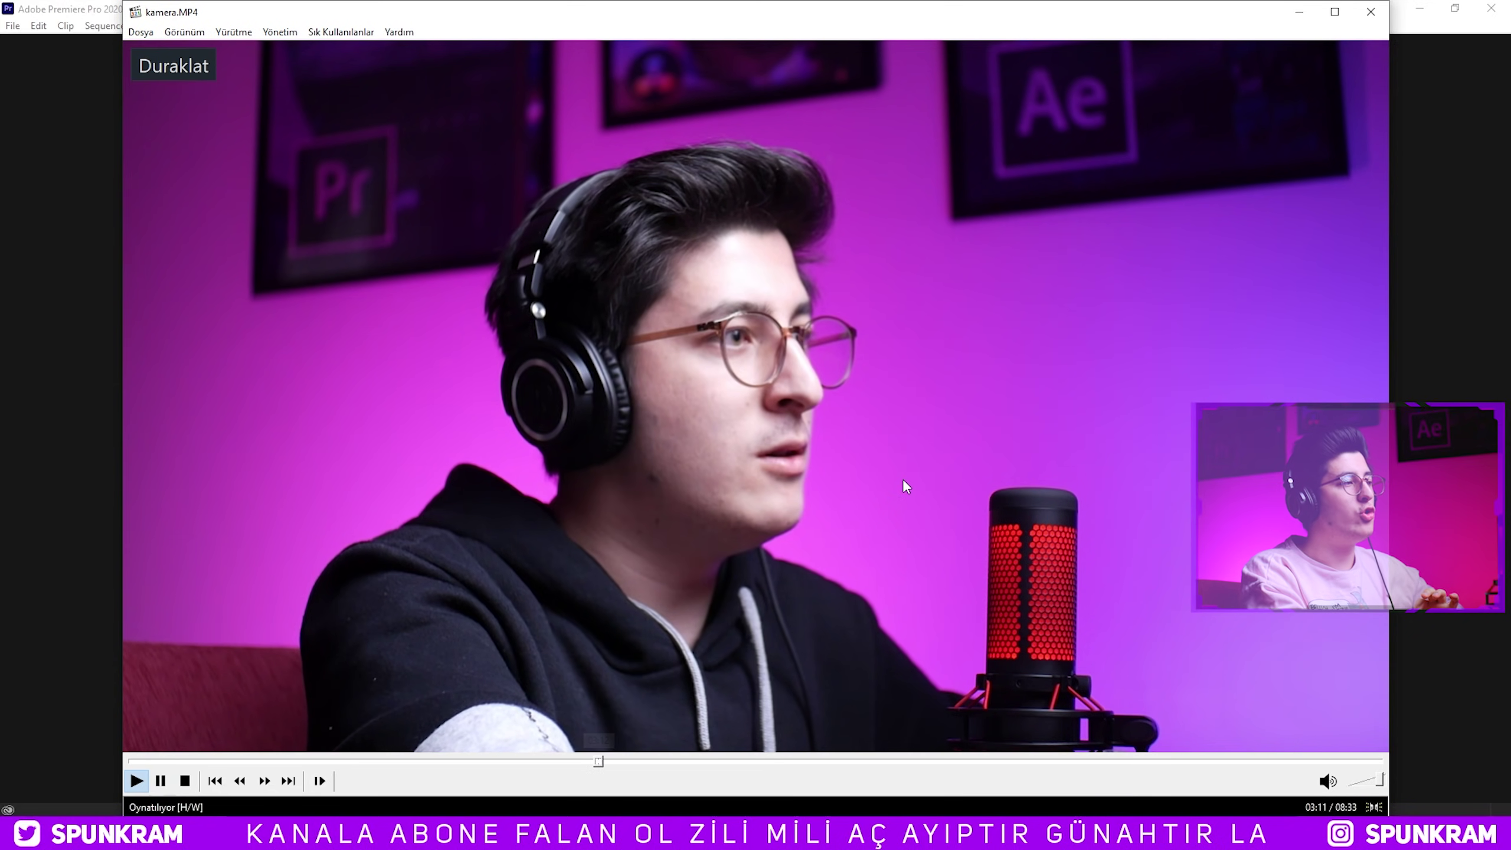
{"action": "left_click", "coordinate": [765, 769]}
{"action": "left_click", "coordinate": [851, 548]}
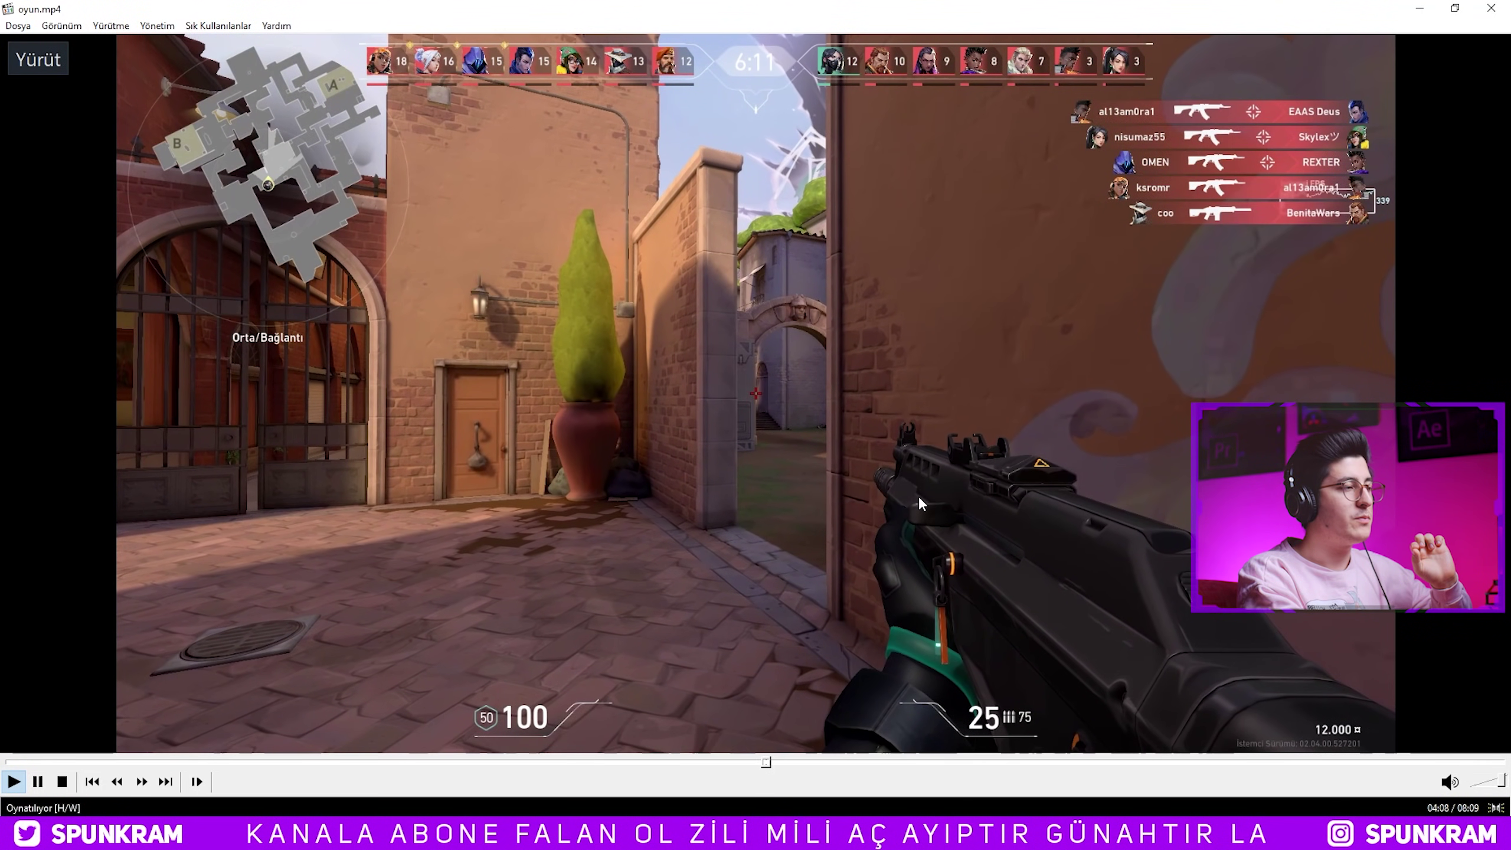
{"action": "left_click", "coordinate": [919, 496]}
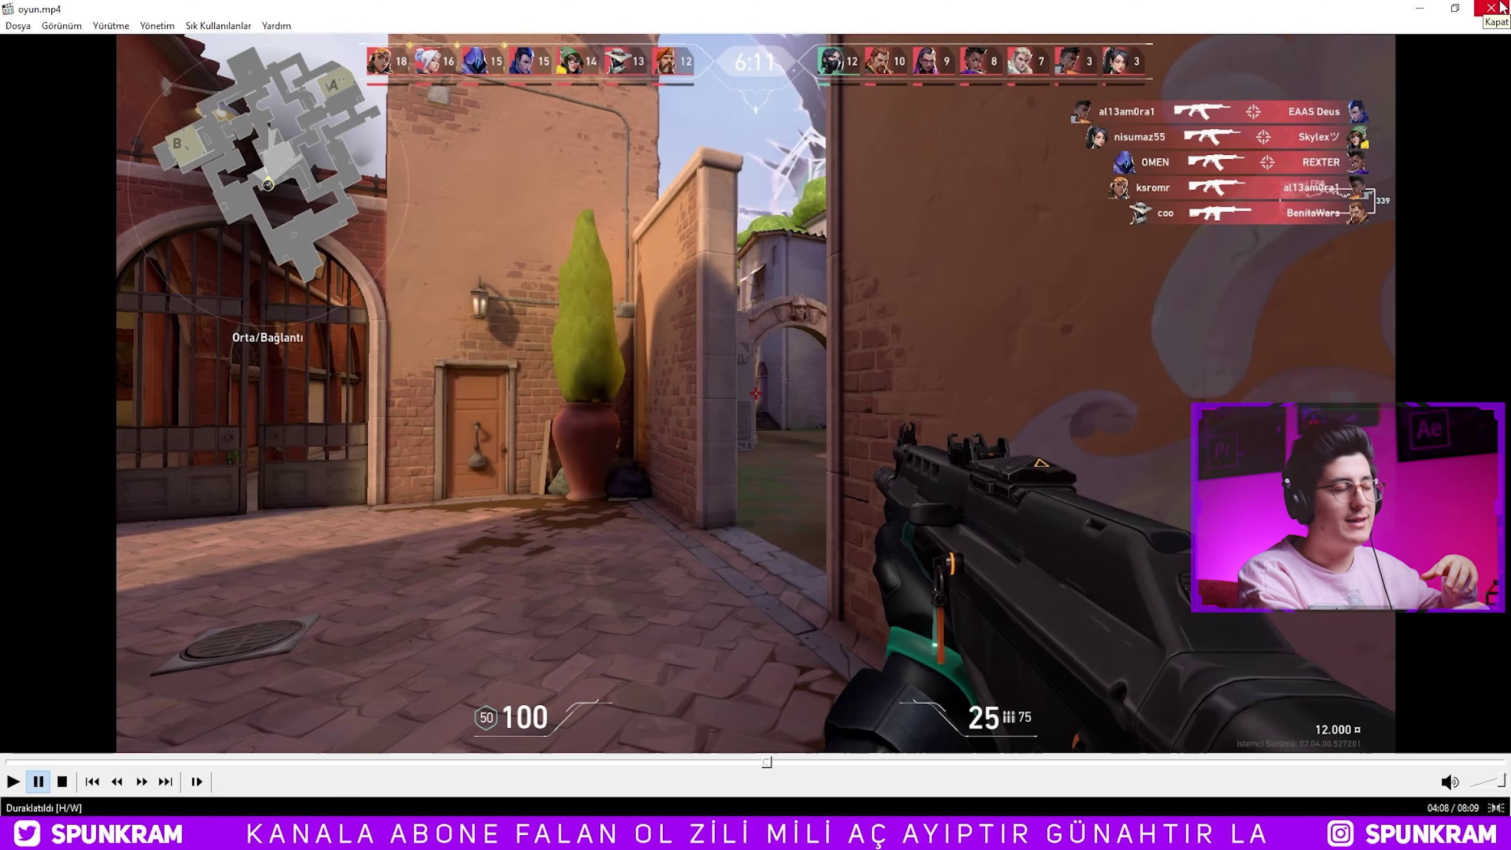
{"action": "left_click", "coordinate": [1500, 5]}
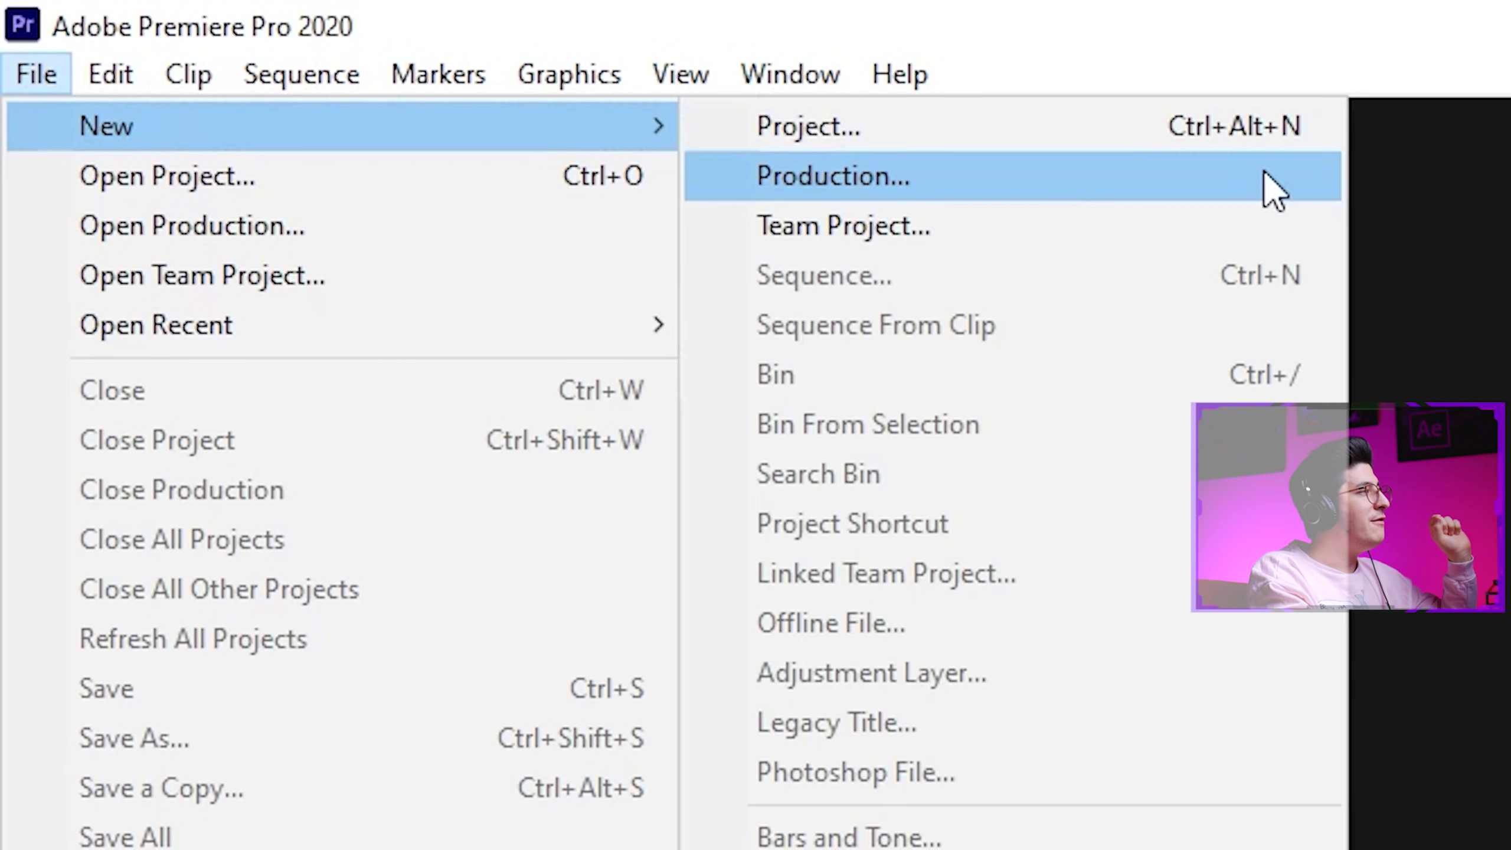
Create the Oyun Videosu Montaj project with the Mercury Playback Engine GPU Acceleration (OpenCL) renderer.
{"action": "left_click", "coordinate": [1300, 141]}
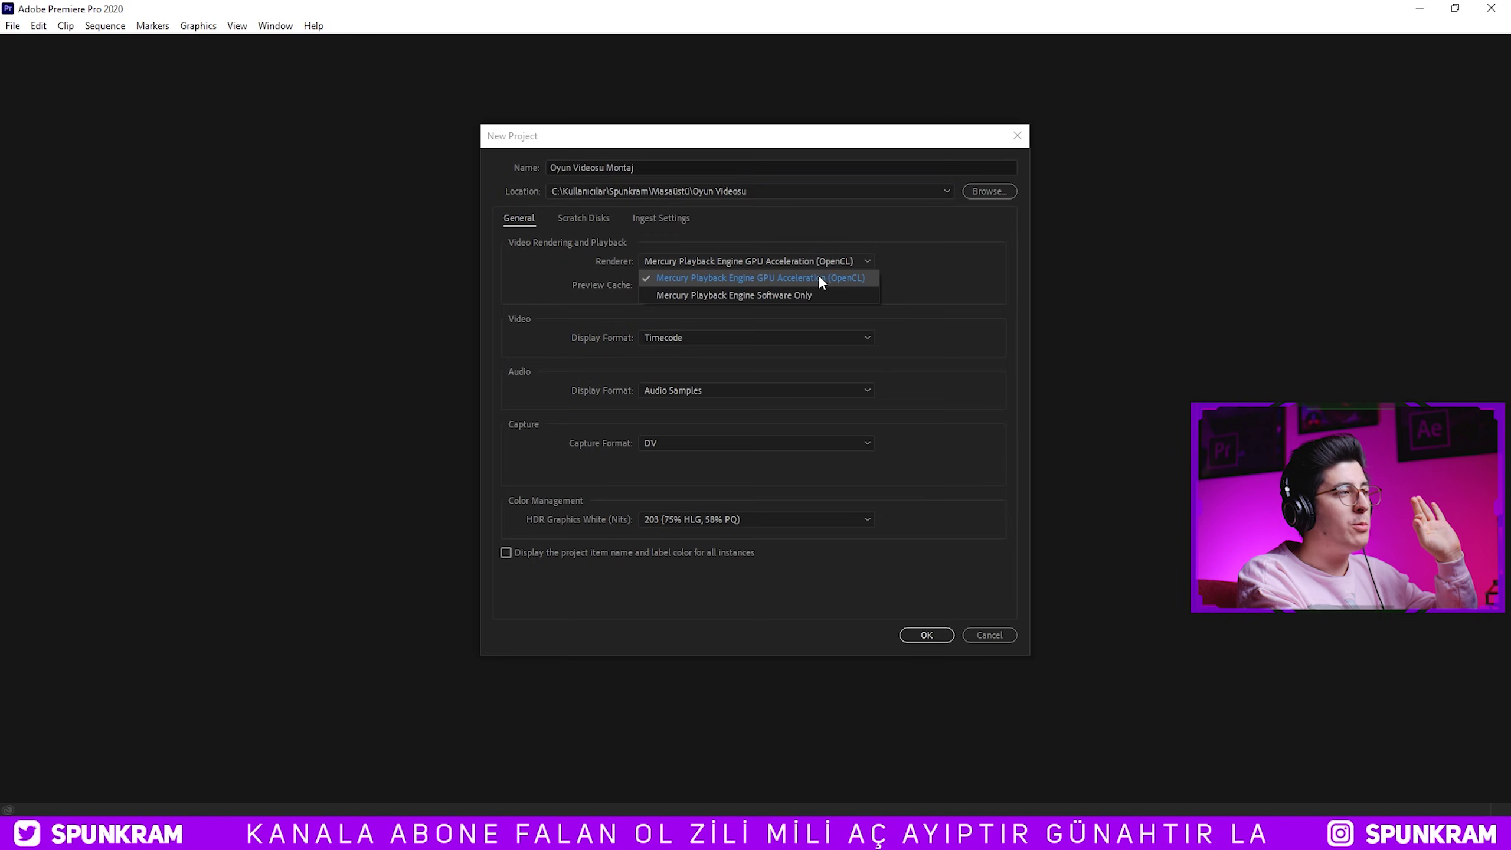
{"action": "left_click", "coordinate": [829, 276]}
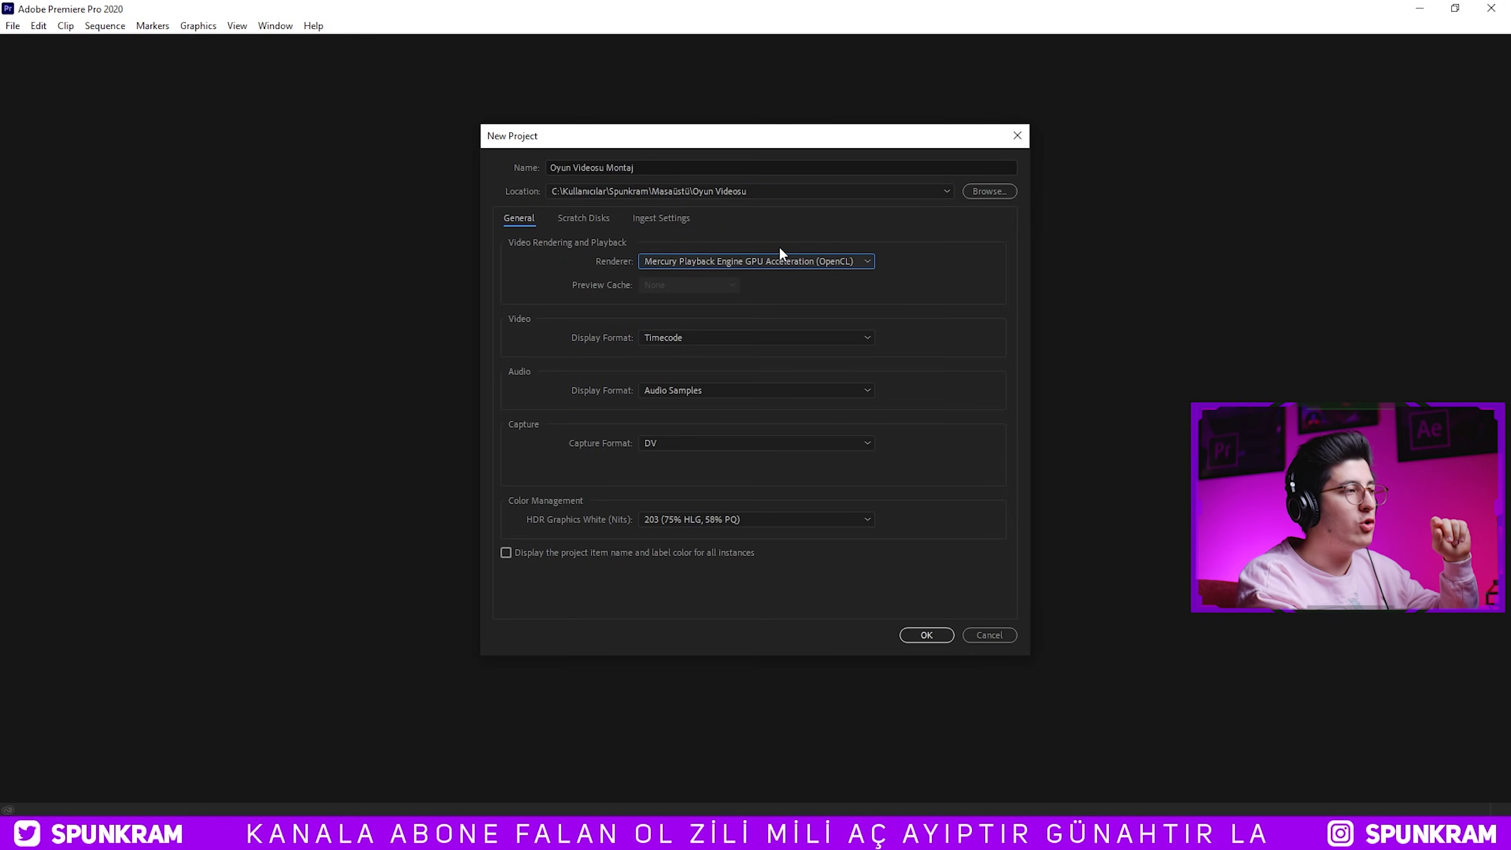
{"action": "left_click", "coordinate": [926, 636]}
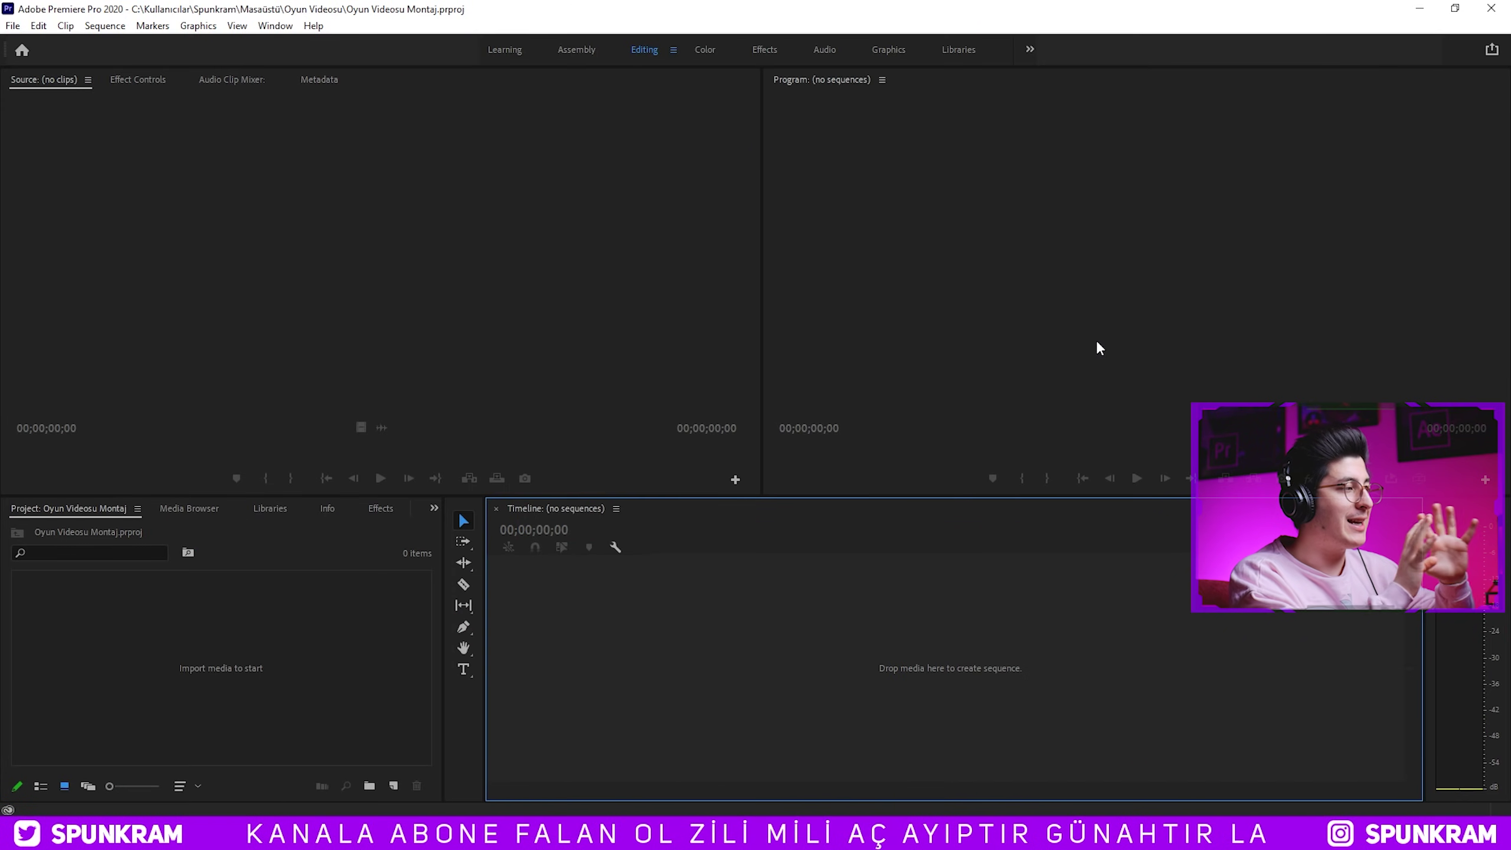
Drag kamera.MP4 and oyun.mp4 from the Oyun Videosu folder into the Project panel.
{"action": "key", "text": "alt+Tab"}
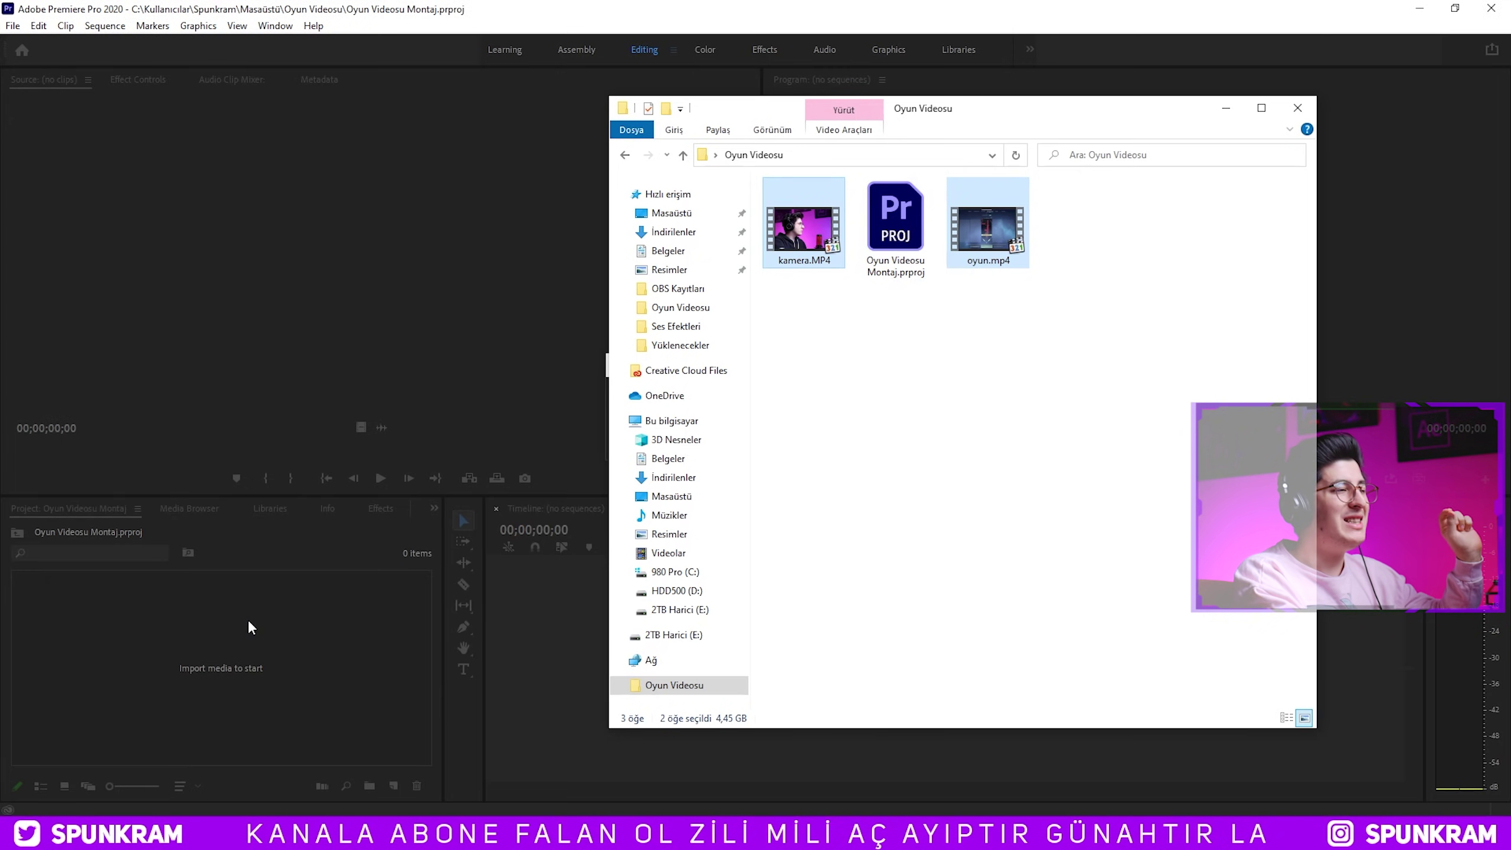
{"action": "left_click_drag", "start_coordinate": [248, 626], "coordinate": [250, 627]}
{"action": "left_click", "coordinate": [267, 735]}
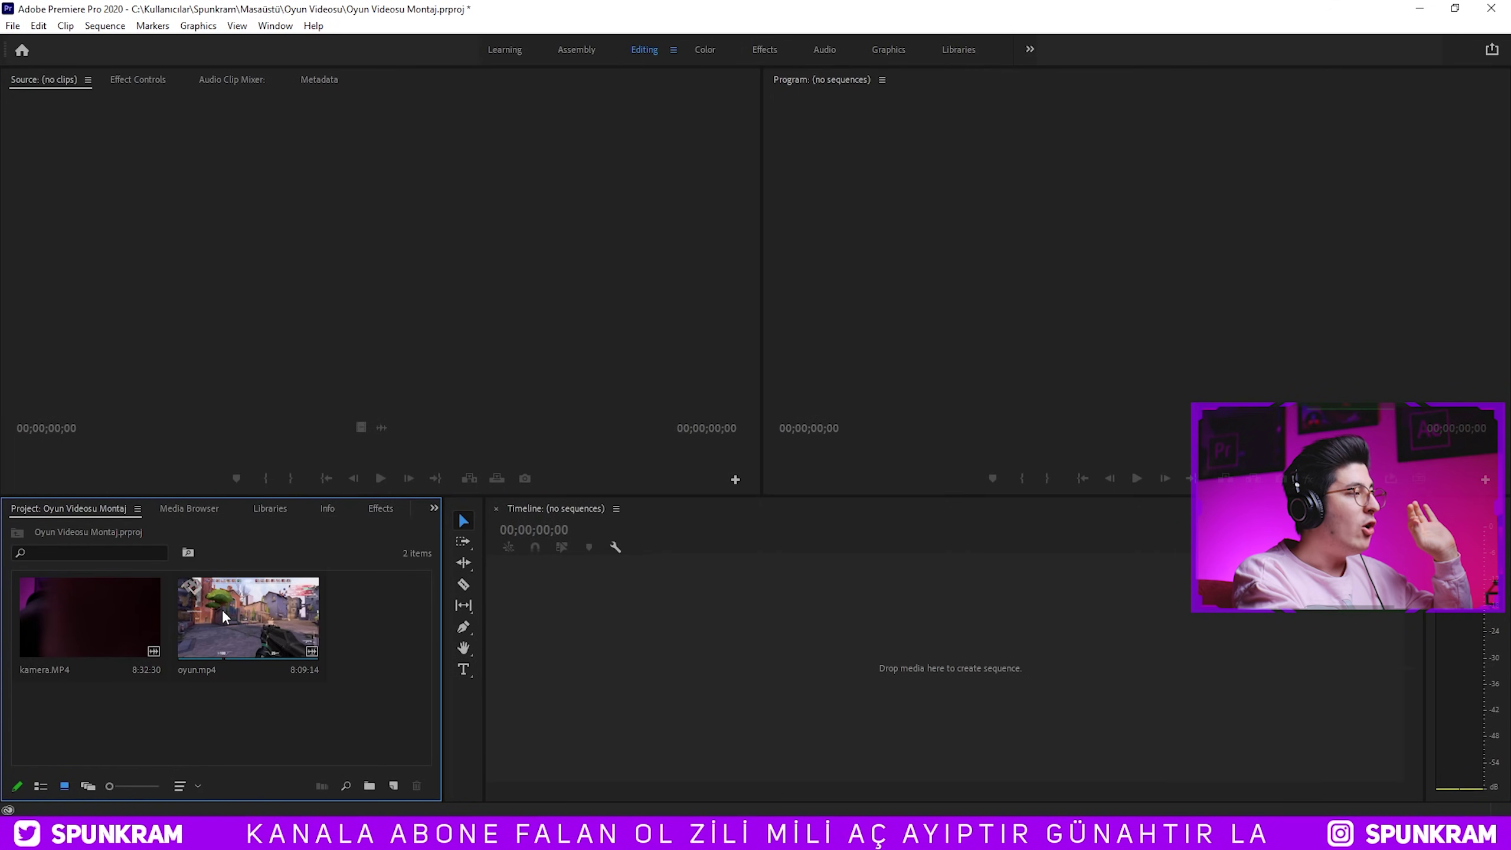
{"action": "left_click", "coordinate": [222, 610]}
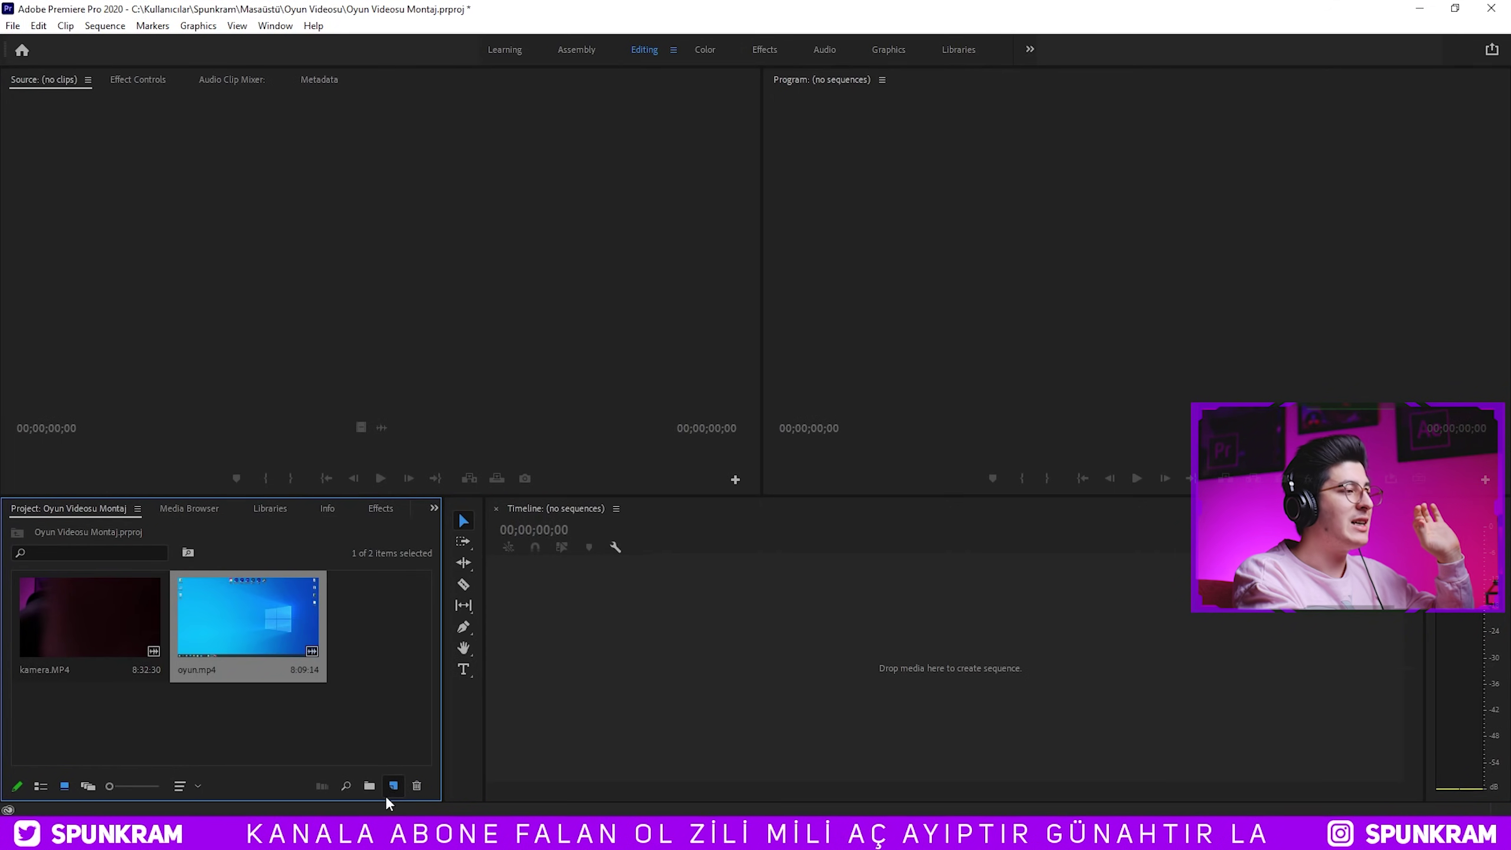
Create the oyun sequence from oyun.mp4 and place kamera.MP4 on the track above it.
{"action": "left_click_drag", "start_coordinate": [388, 797], "coordinate": [392, 788]}
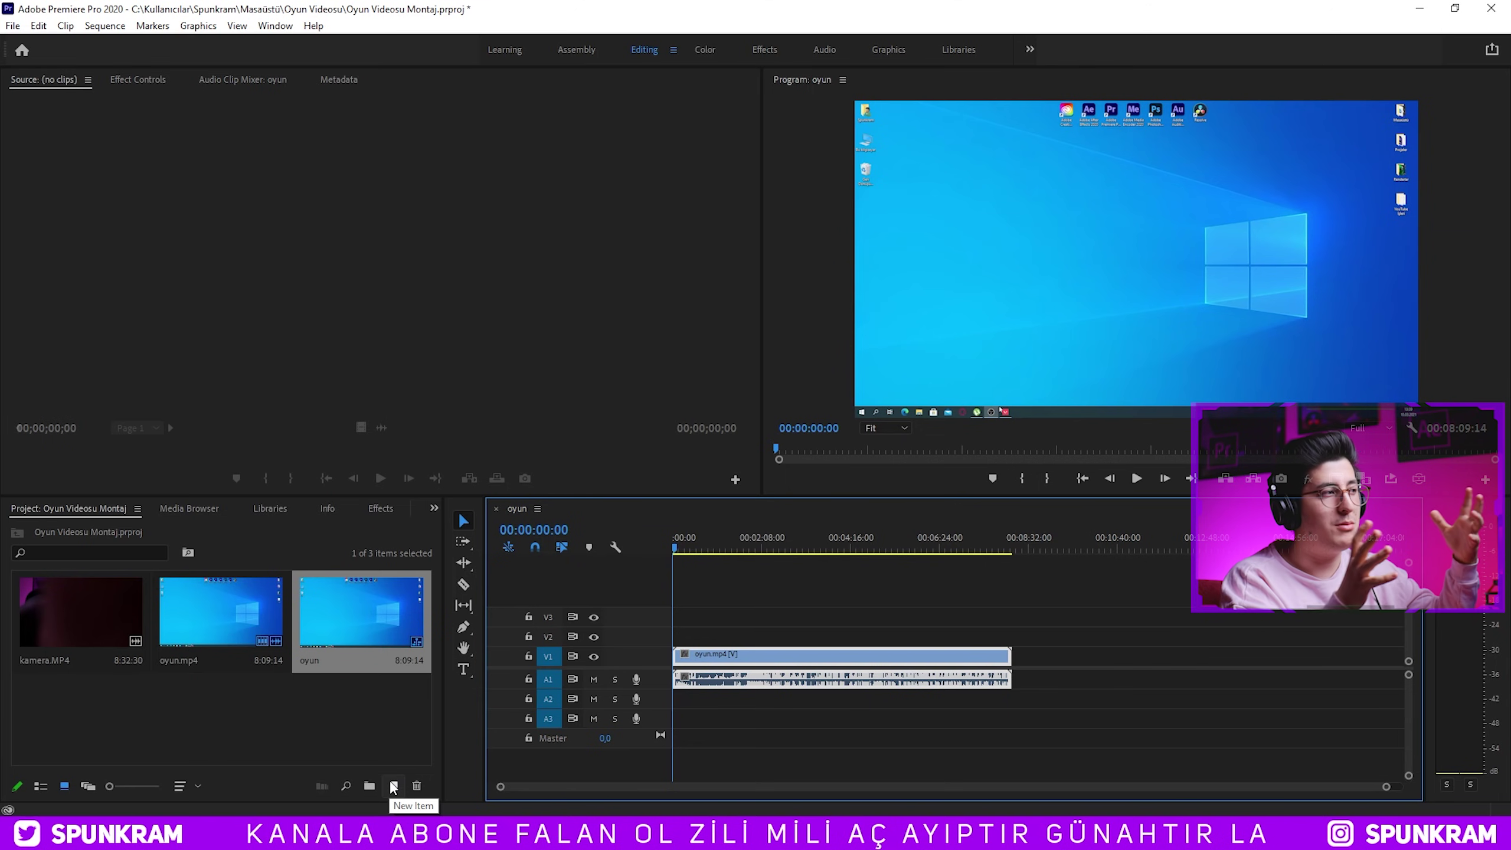
{"action": "left_click_drag", "start_coordinate": [151, 635], "coordinate": [821, 641]}
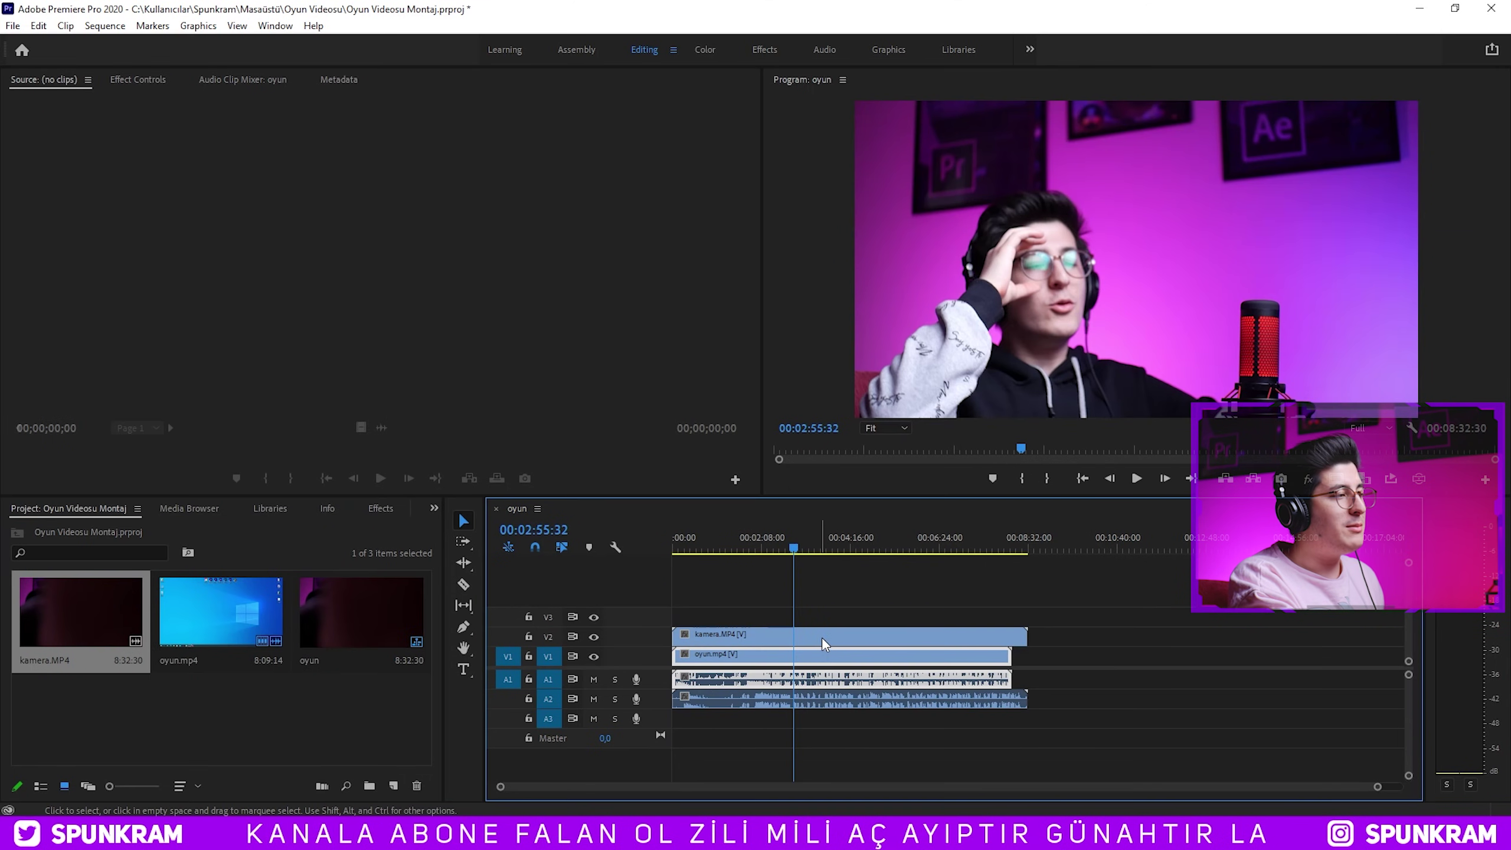
{"action": "left_click", "coordinate": [788, 652]}
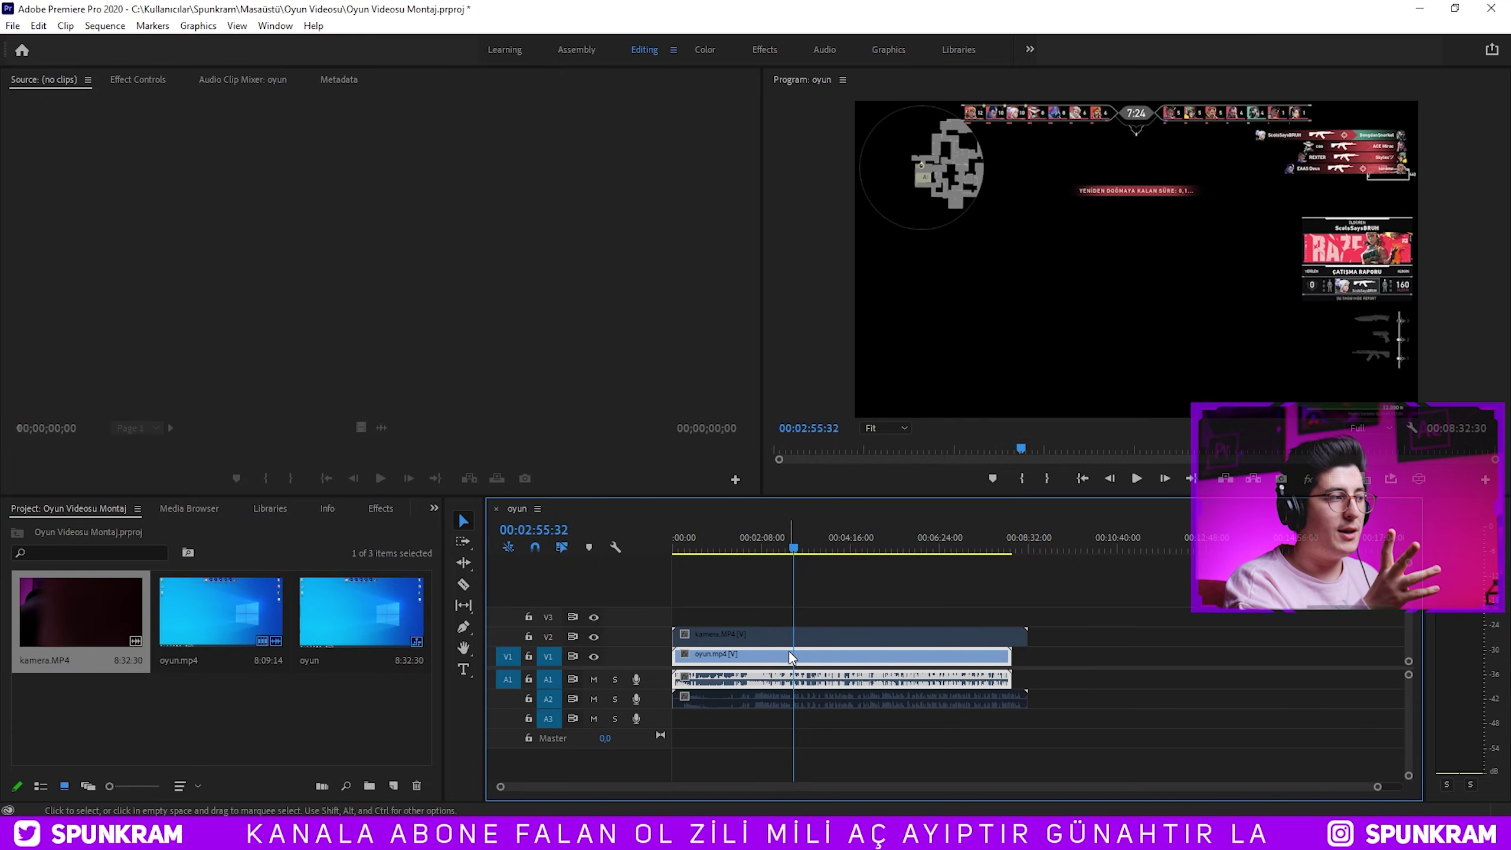
Play back the stacked clips, then marquee-select all clips in the sequence.
{"action": "key", "text": "space"}
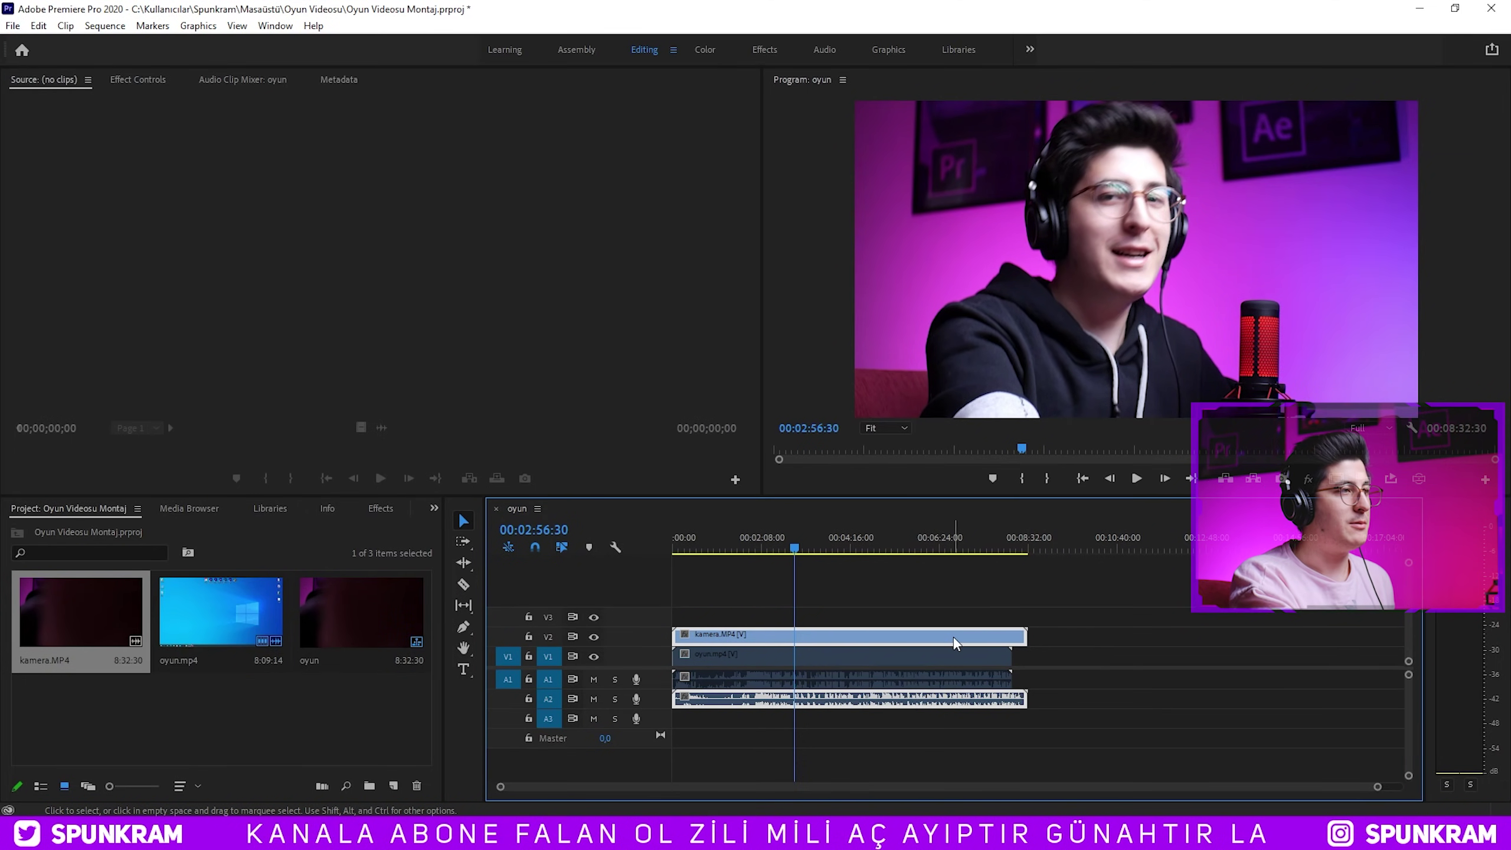
{"action": "key", "text": "space"}
{"action": "key", "text": "space"}
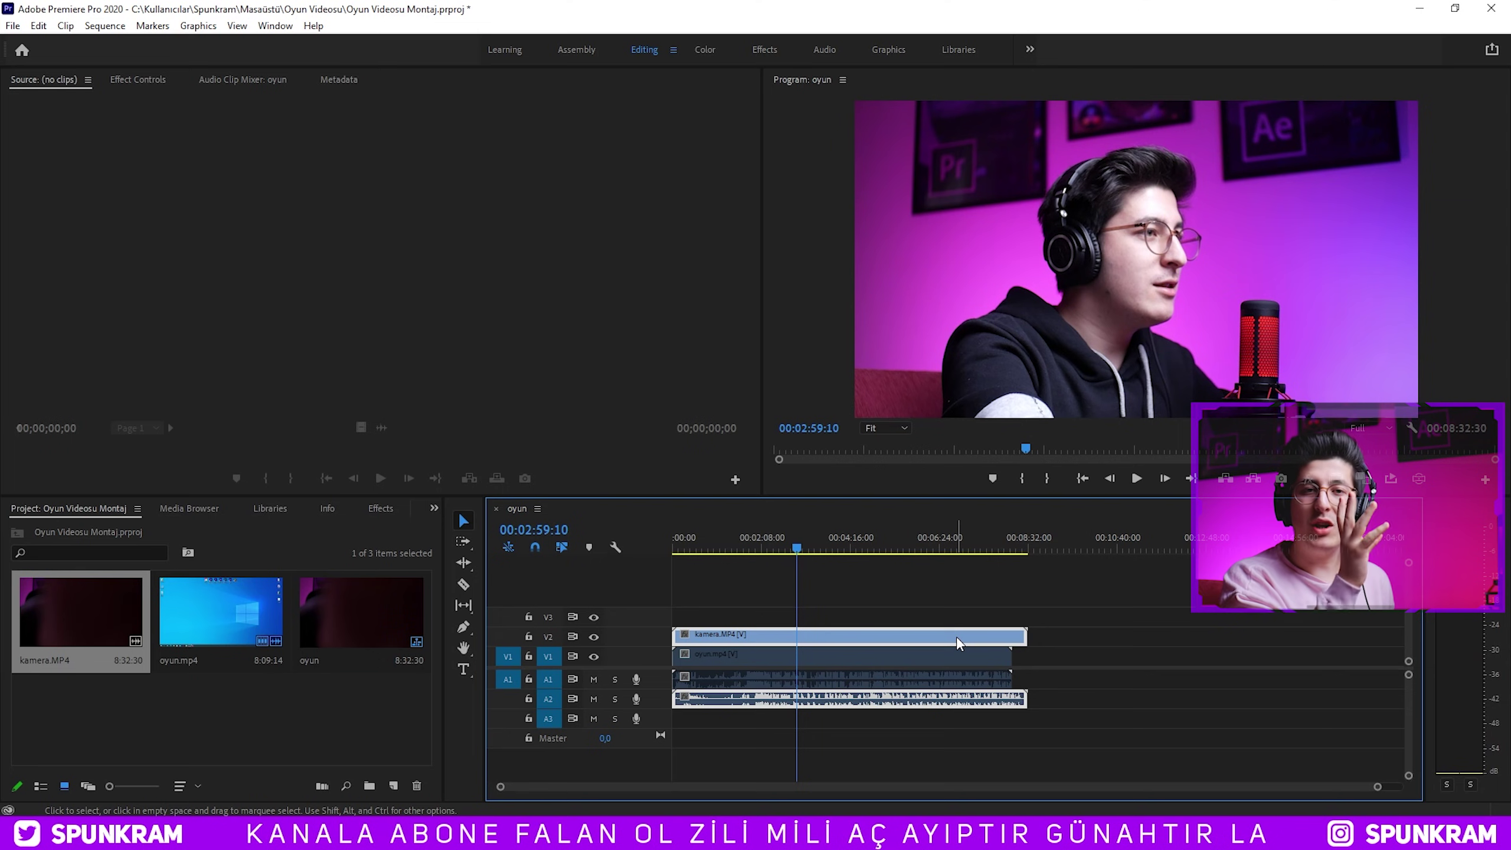
{"action": "left_click", "coordinate": [935, 654]}
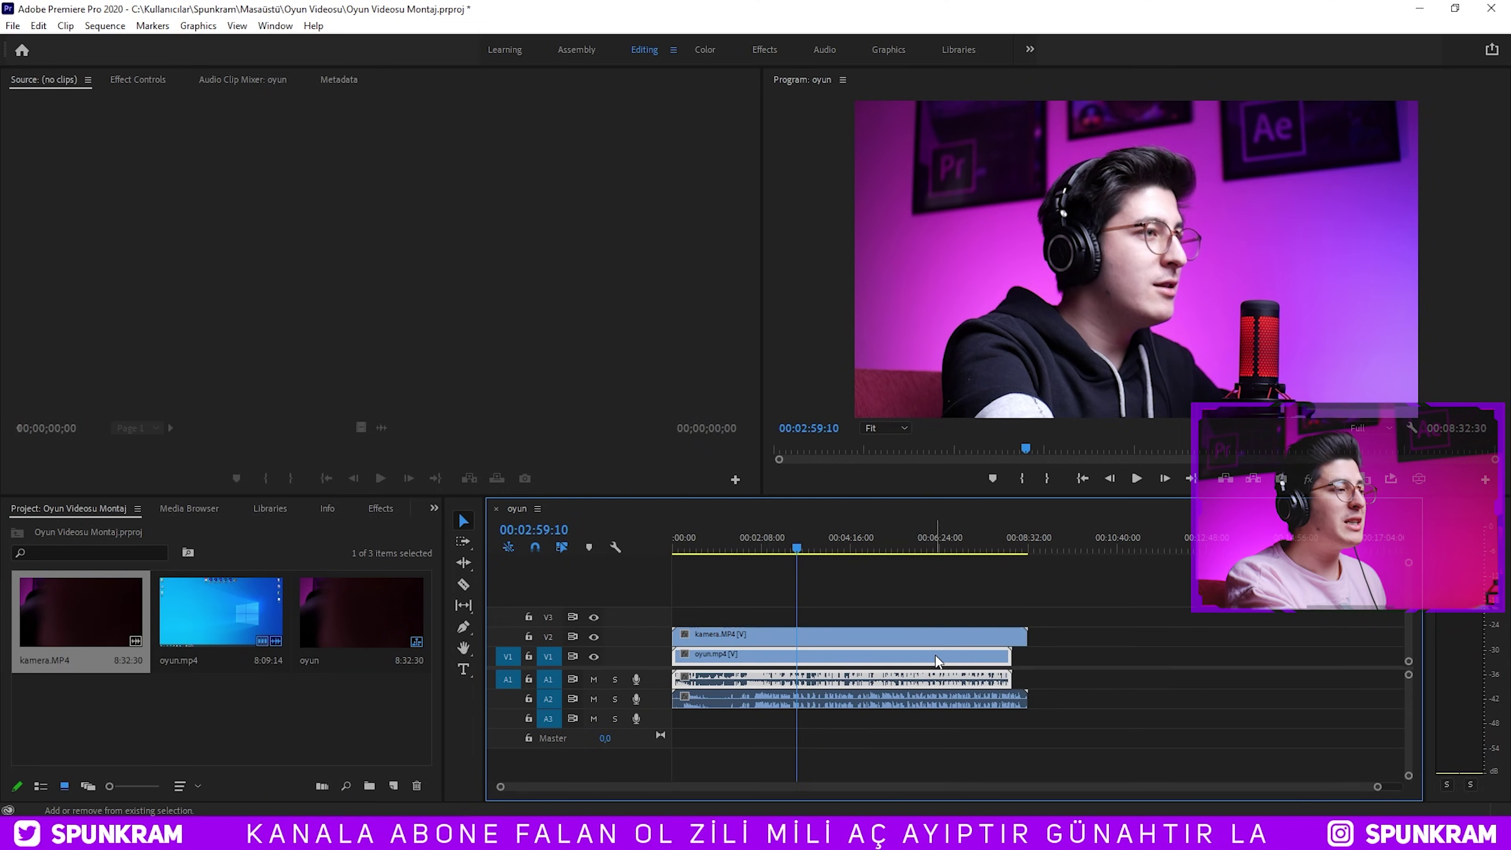
{"action": "left_click_drag", "start_coordinate": [911, 748], "coordinate": [884, 677]}
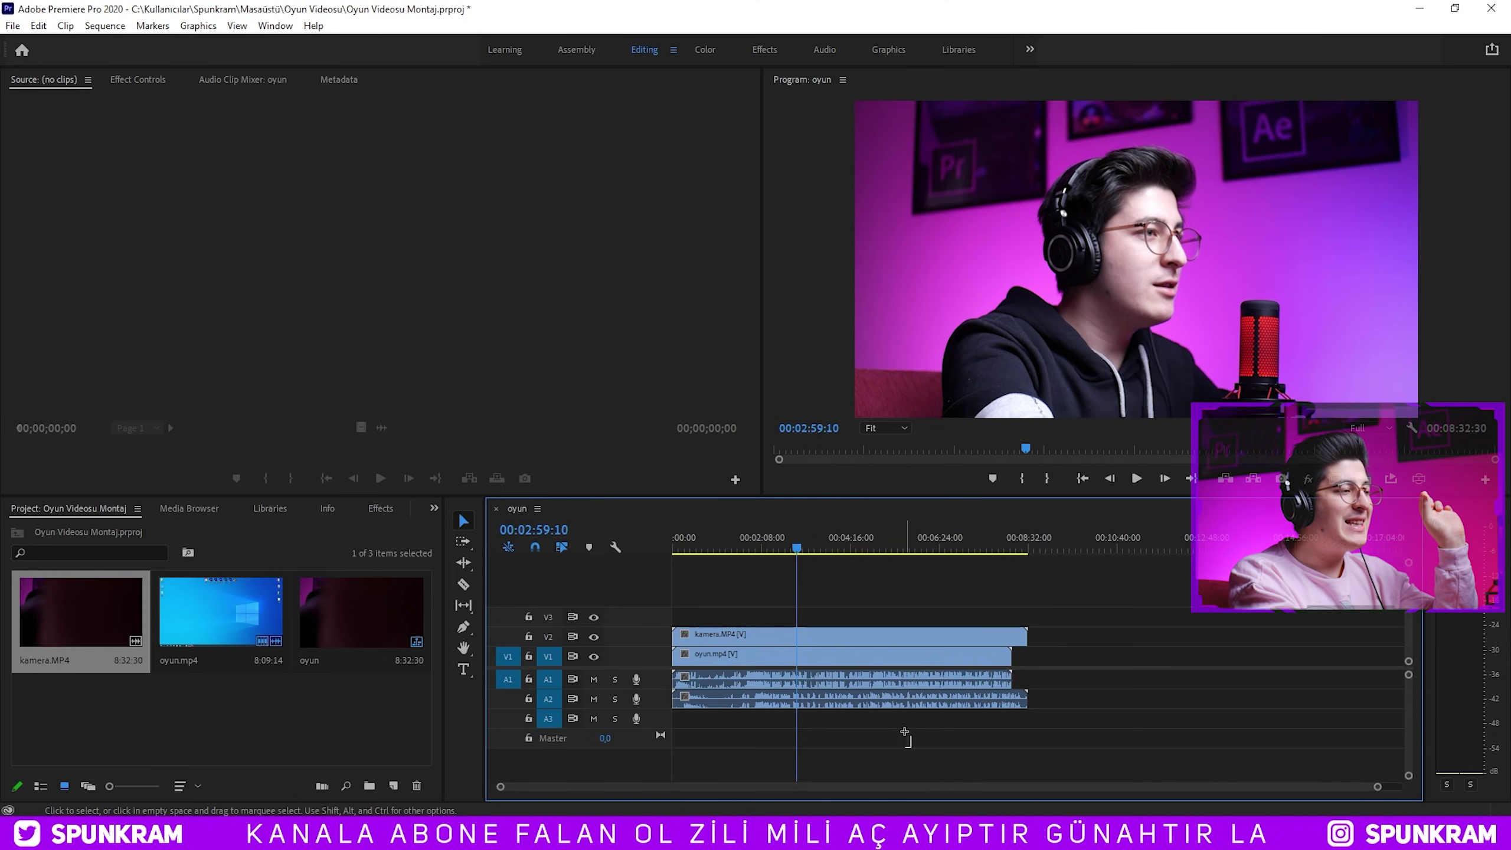
Synchronize the selected kamera.MP4 and oyun.mp4 clips by their audio.
{"action": "right_click", "coordinate": [885, 683]}
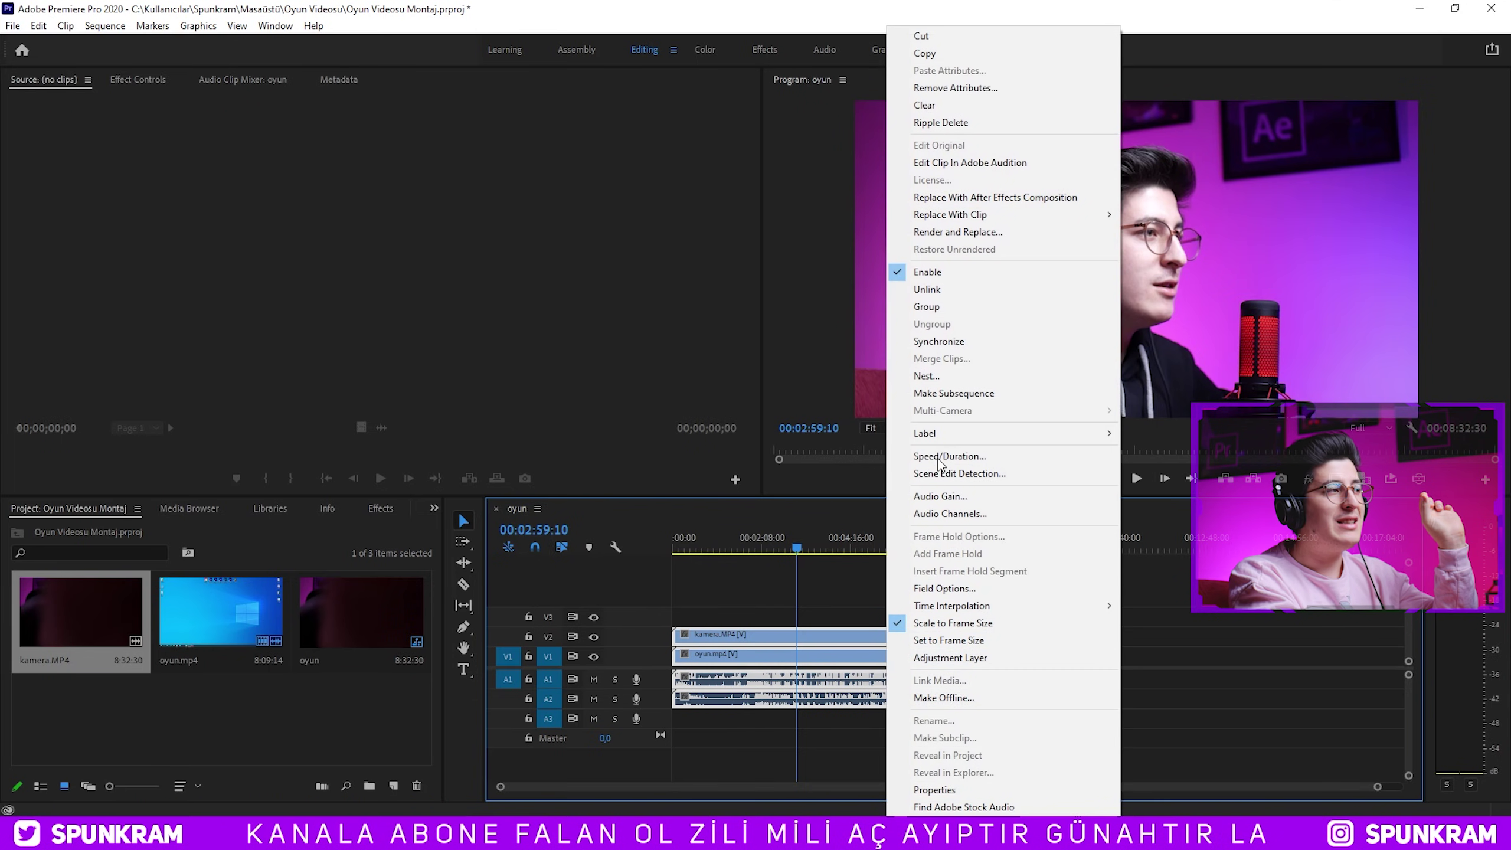
{"action": "left_click", "coordinate": [957, 341]}
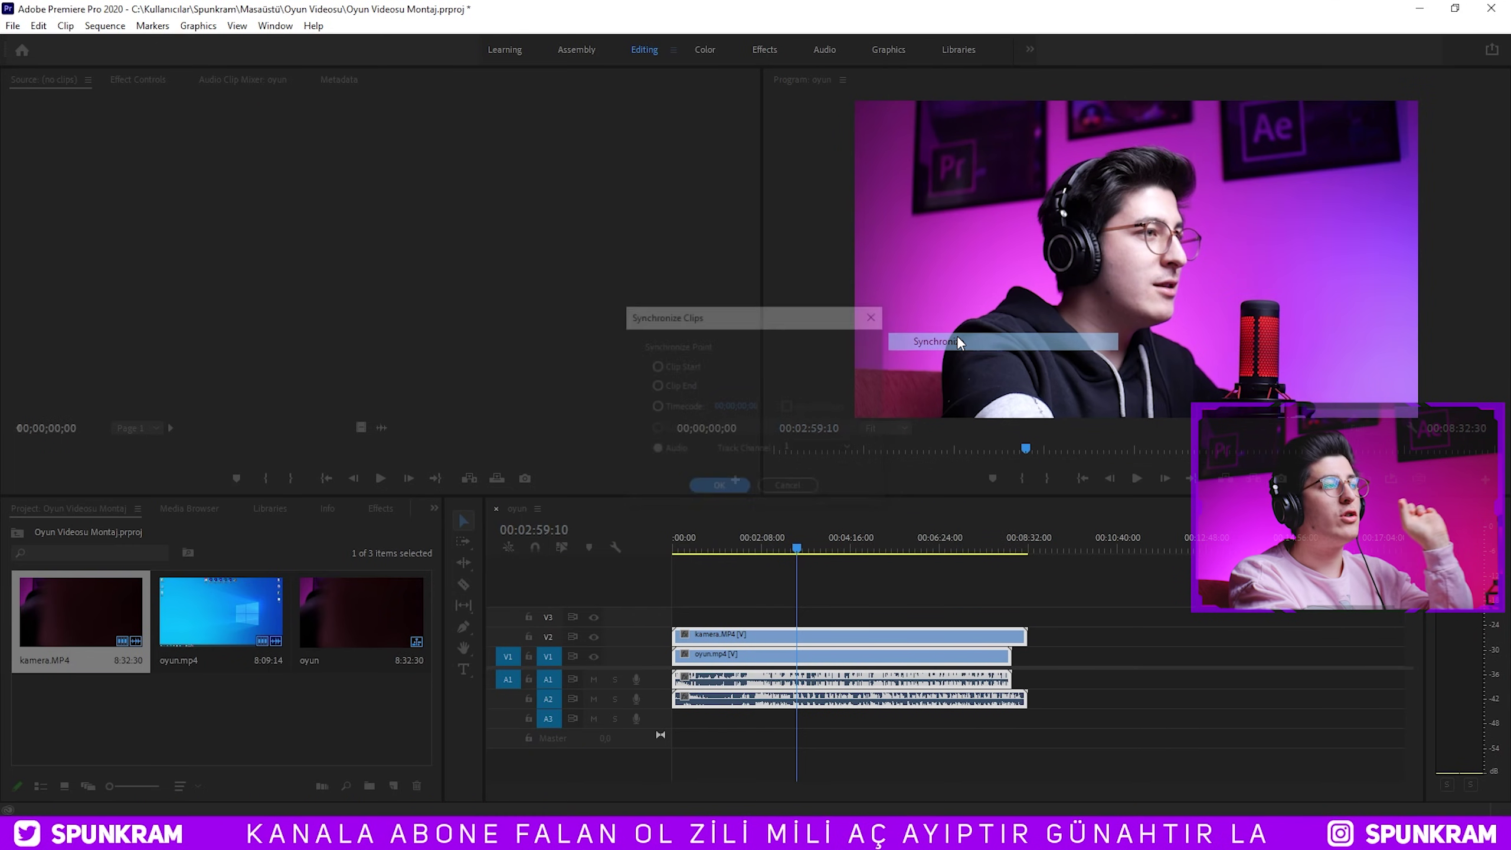
{"action": "left_click", "coordinate": [672, 447]}
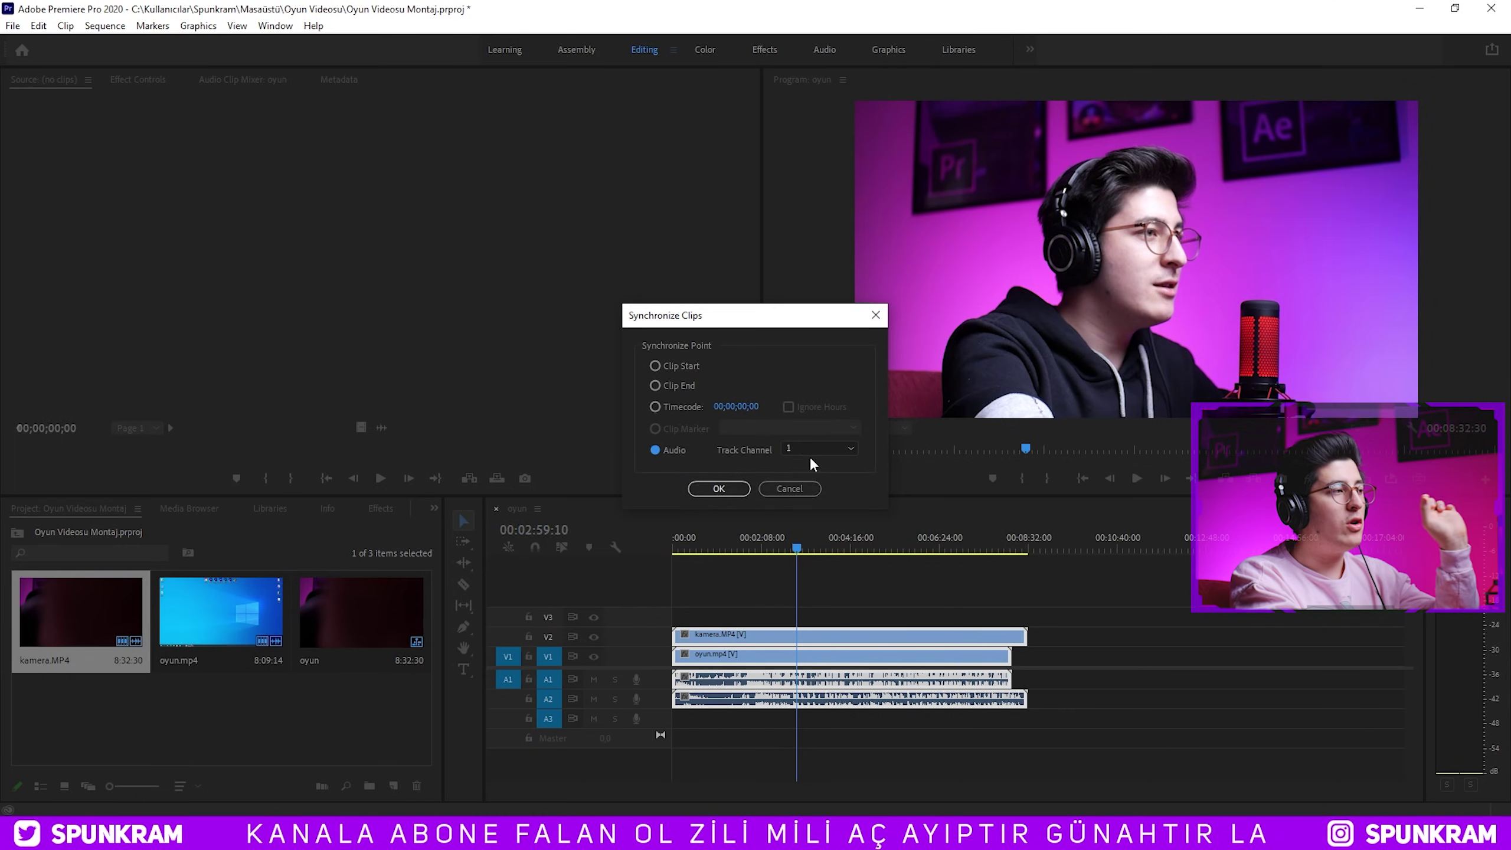
{"action": "left_click", "coordinate": [713, 489]}
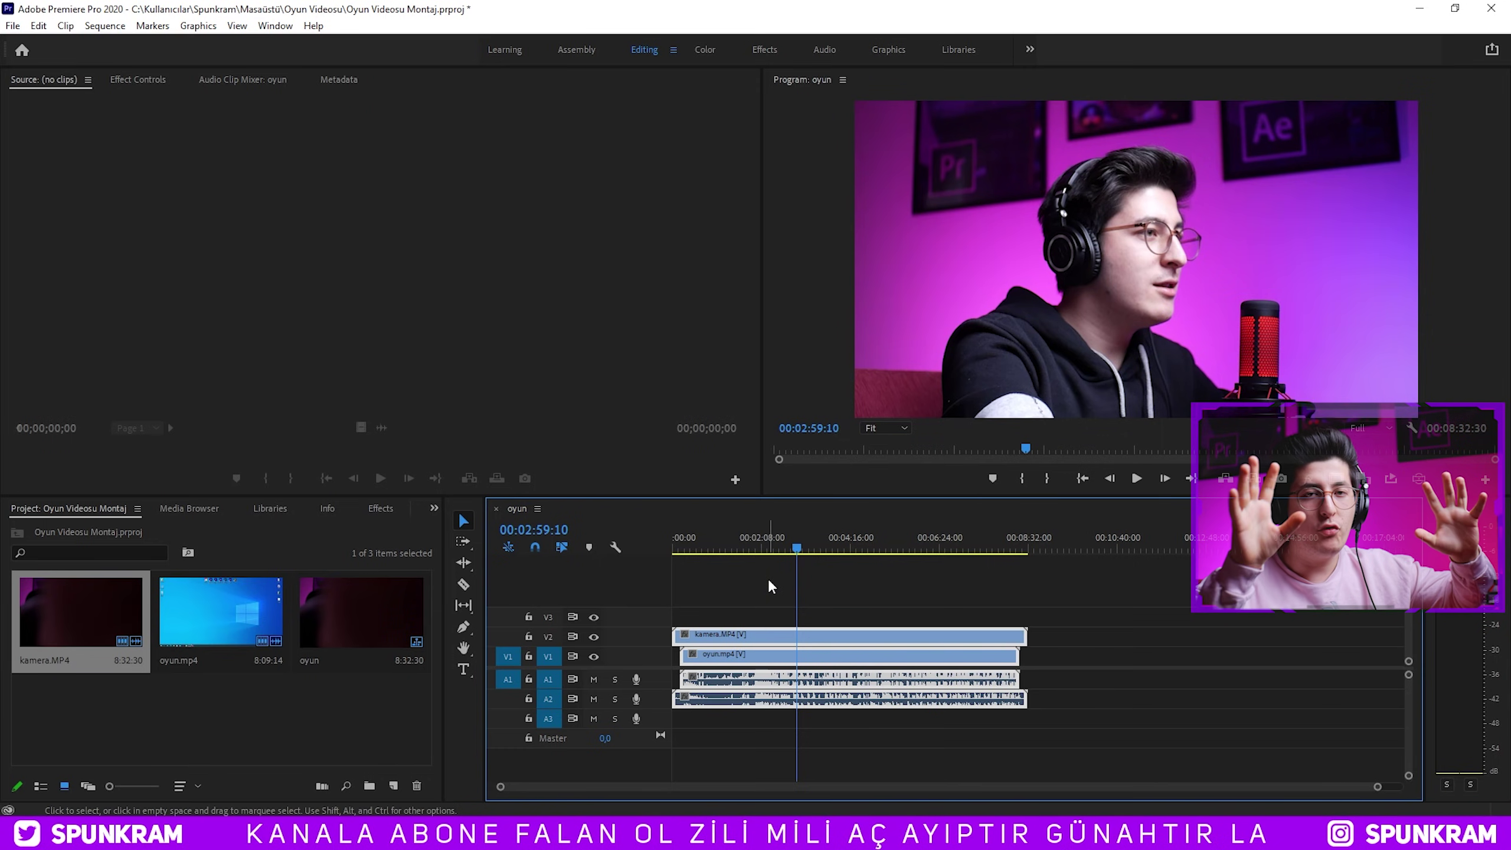
Disable the kamera.MP4 clip and fit the whole sequence in the timeline.
{"action": "key", "text": "shift+e"}
{"action": "key", "text": "Home"}
{"action": "key", "text": "backslash"}
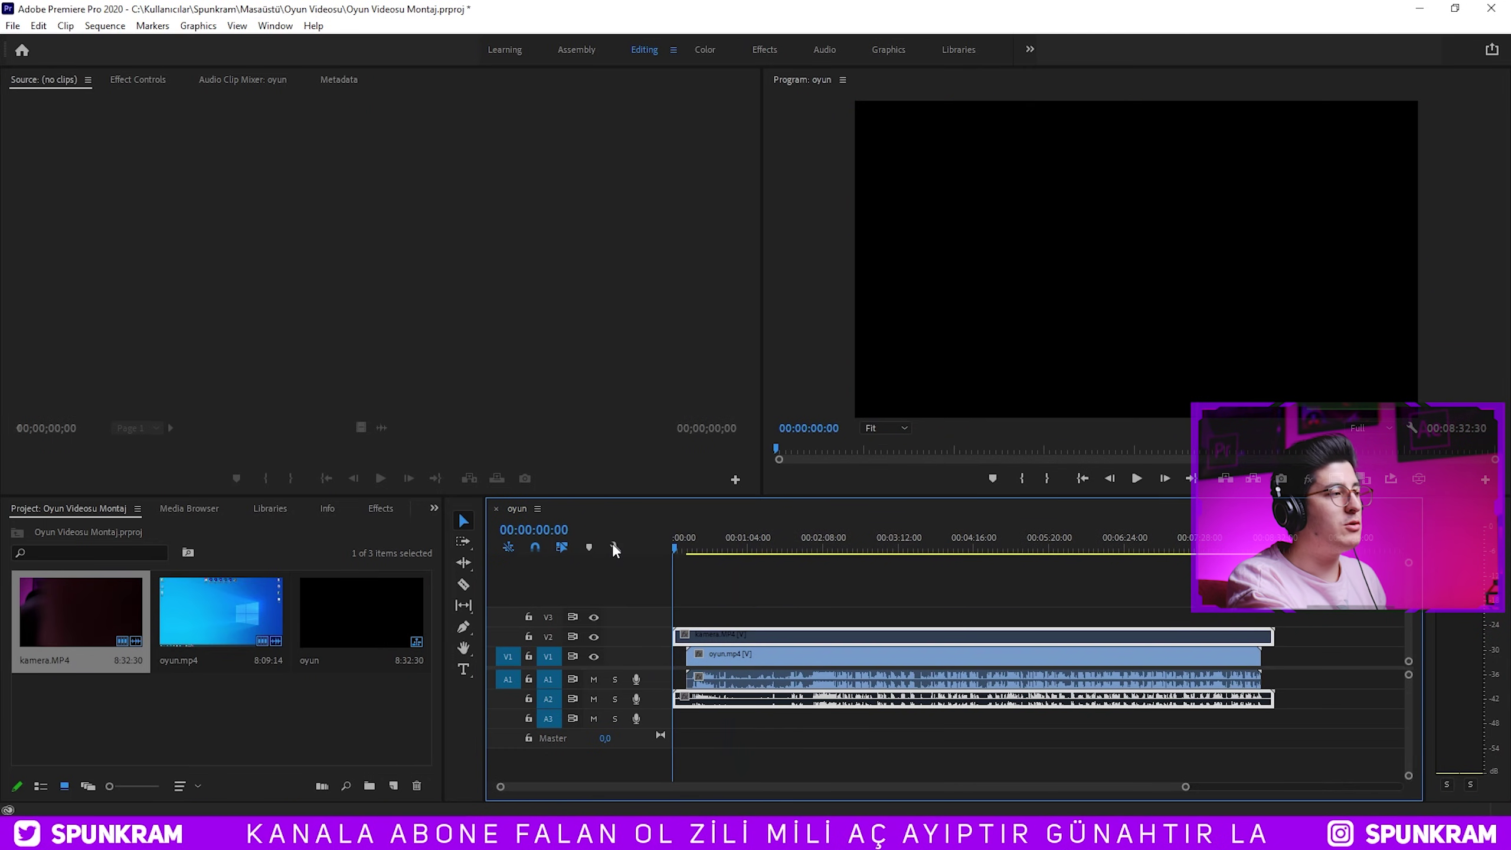
{"action": "left_click", "coordinate": [725, 547]}
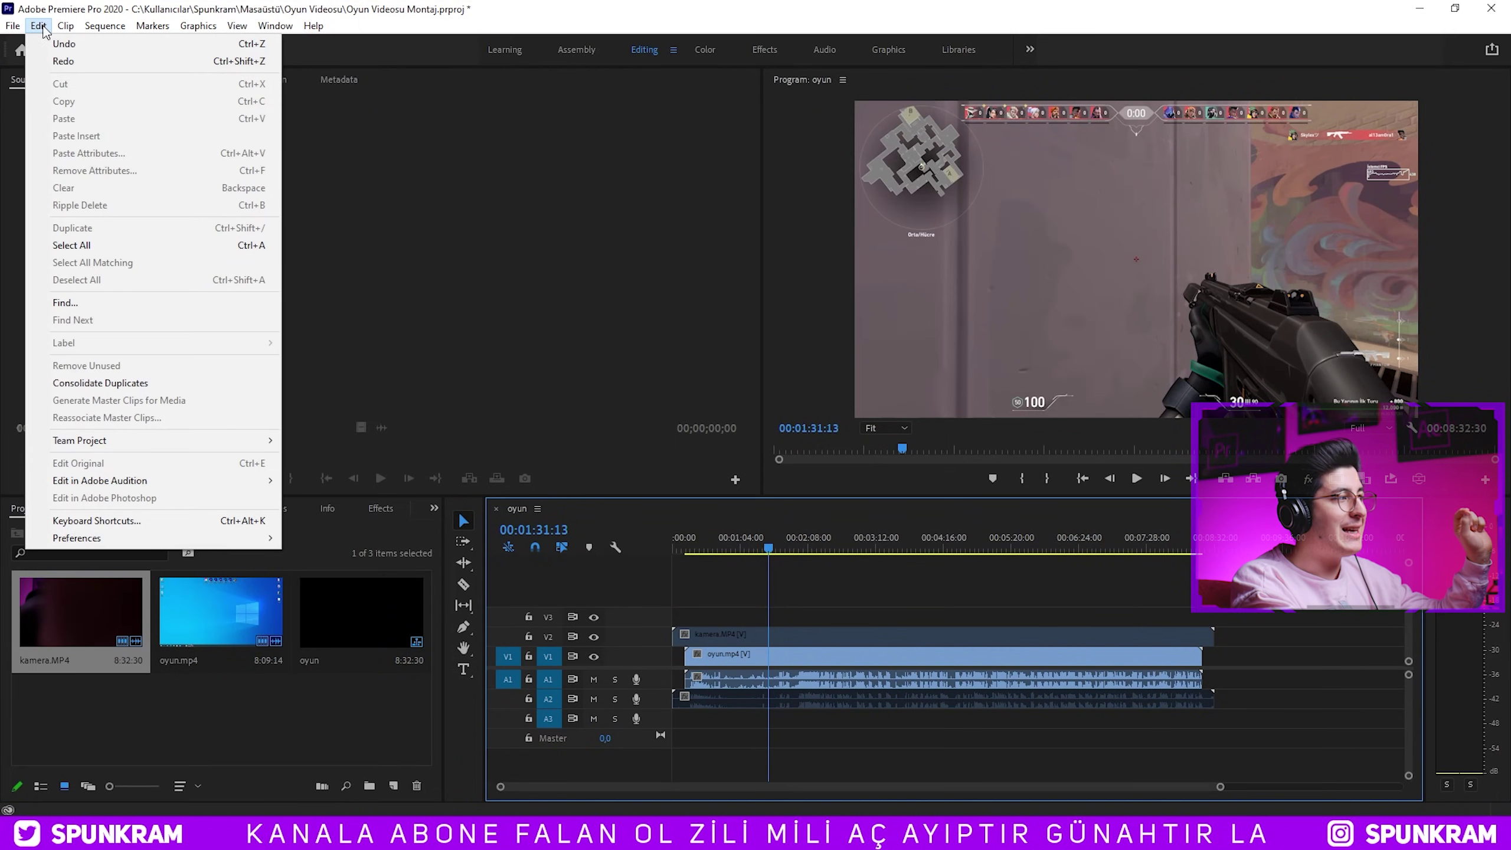
Replace the Add Edit to All Tracks shortcut with Ctrl+Space.
{"action": "left_click", "coordinate": [215, 521]}
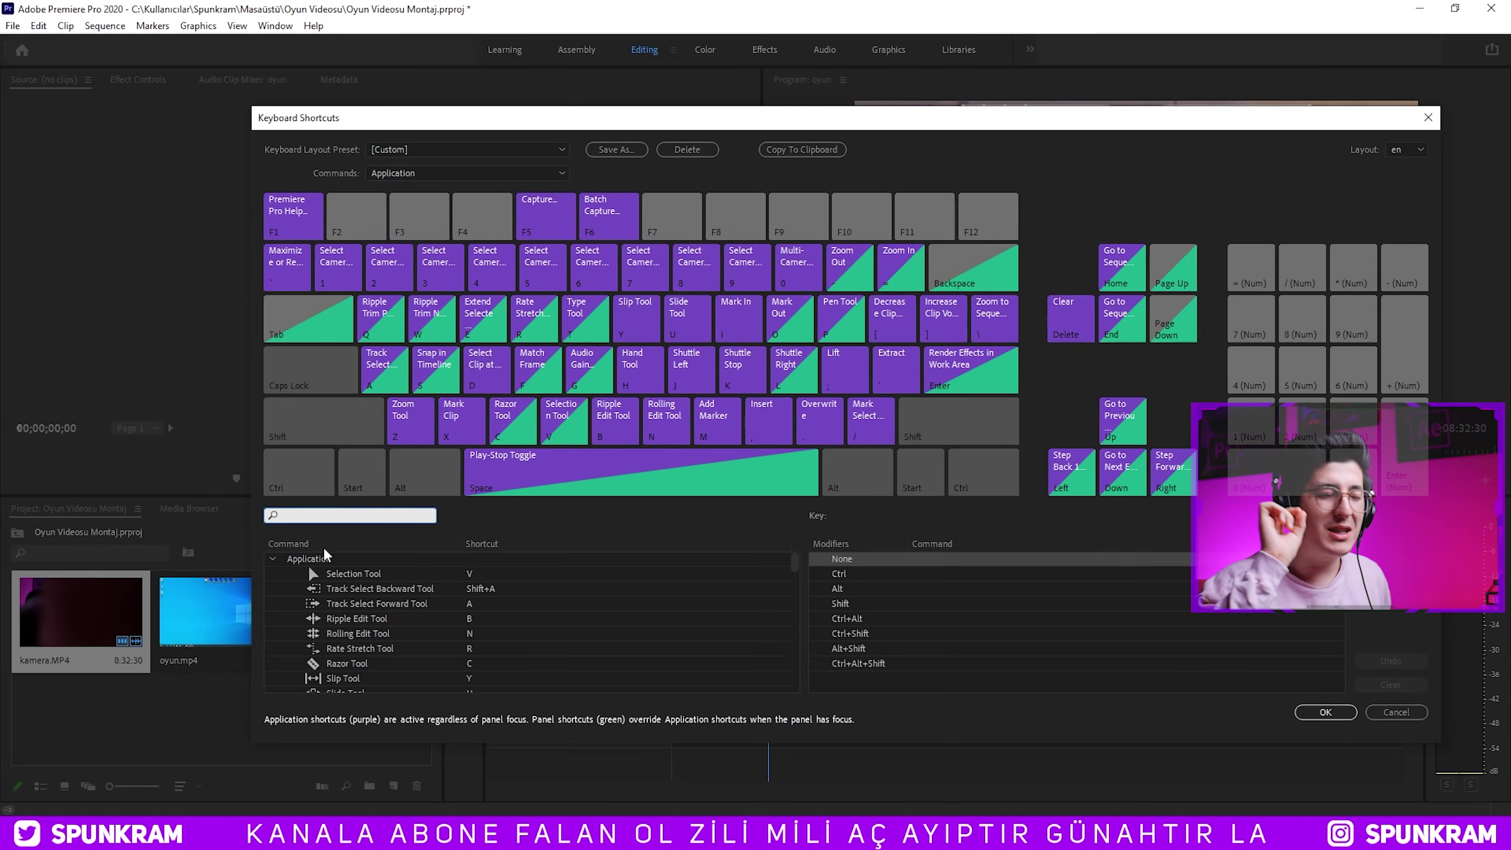
{"action": "type", "text": "add e"}
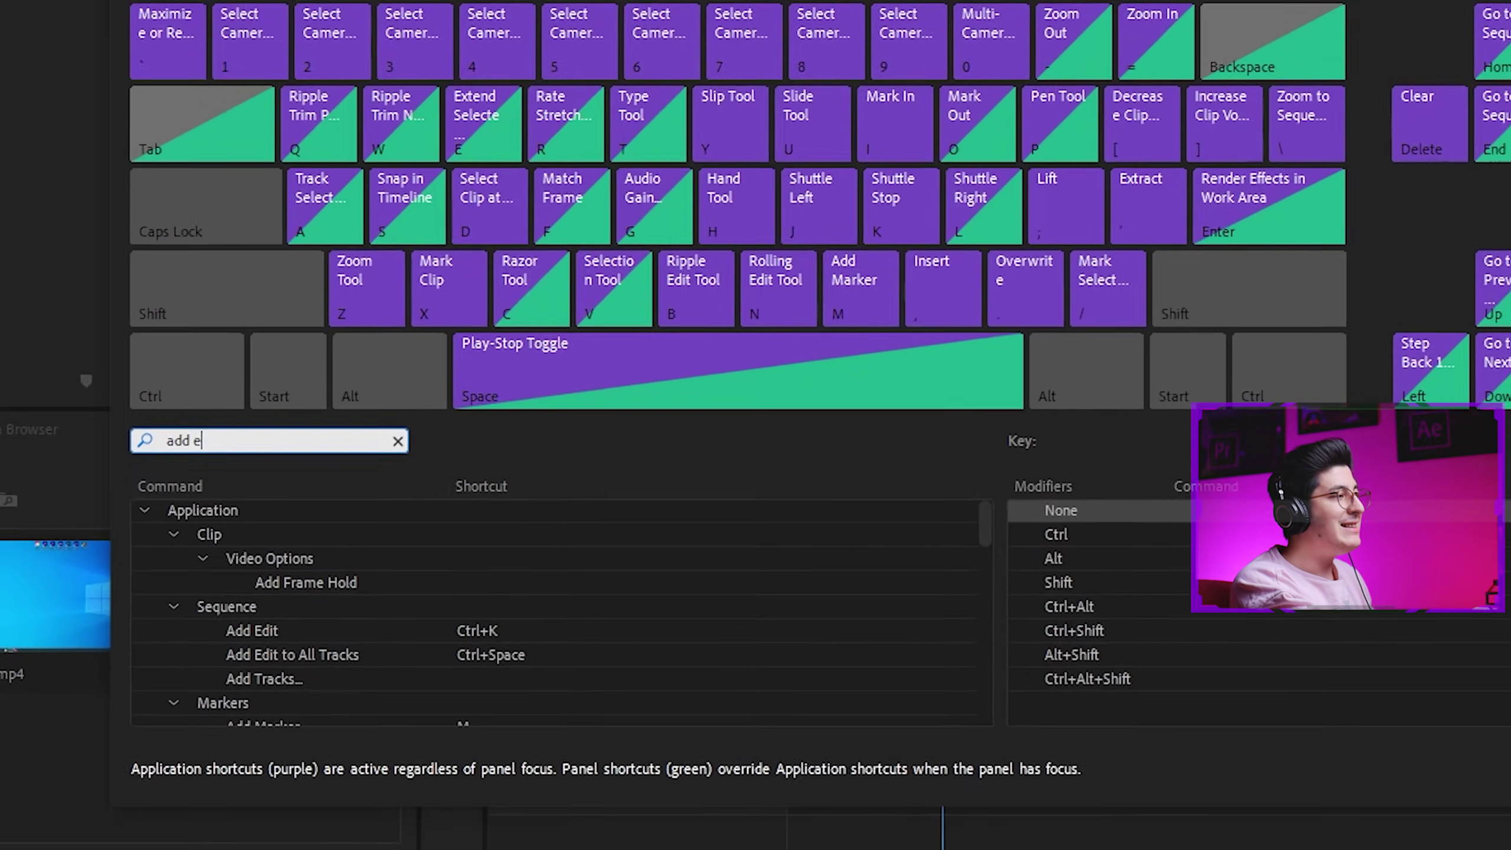
{"action": "type", "text": "dit"}
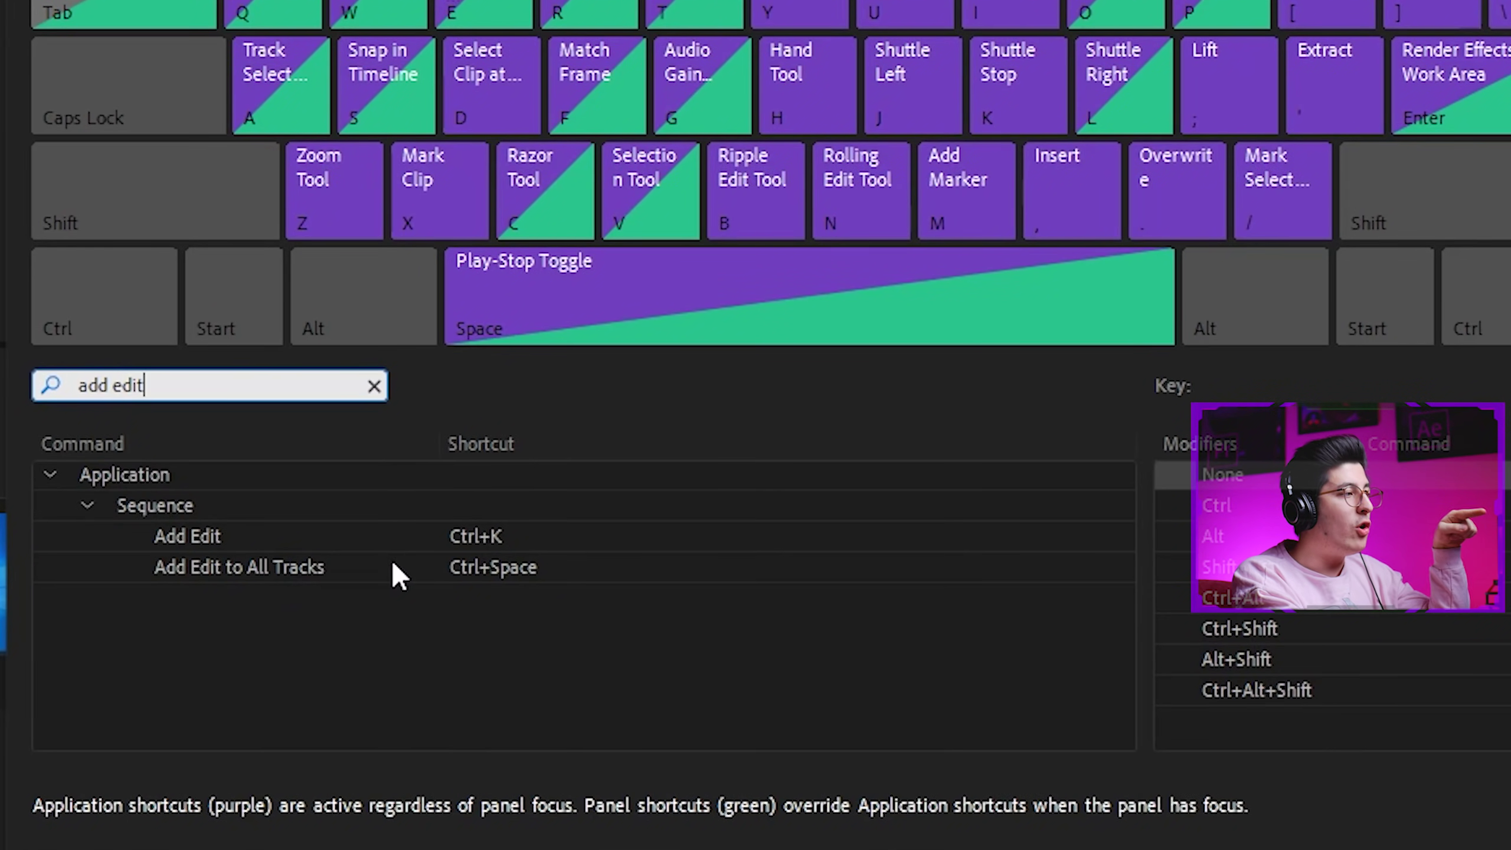
{"action": "left_click", "coordinate": [483, 569]}
{"action": "left_click", "coordinate": [553, 570]}
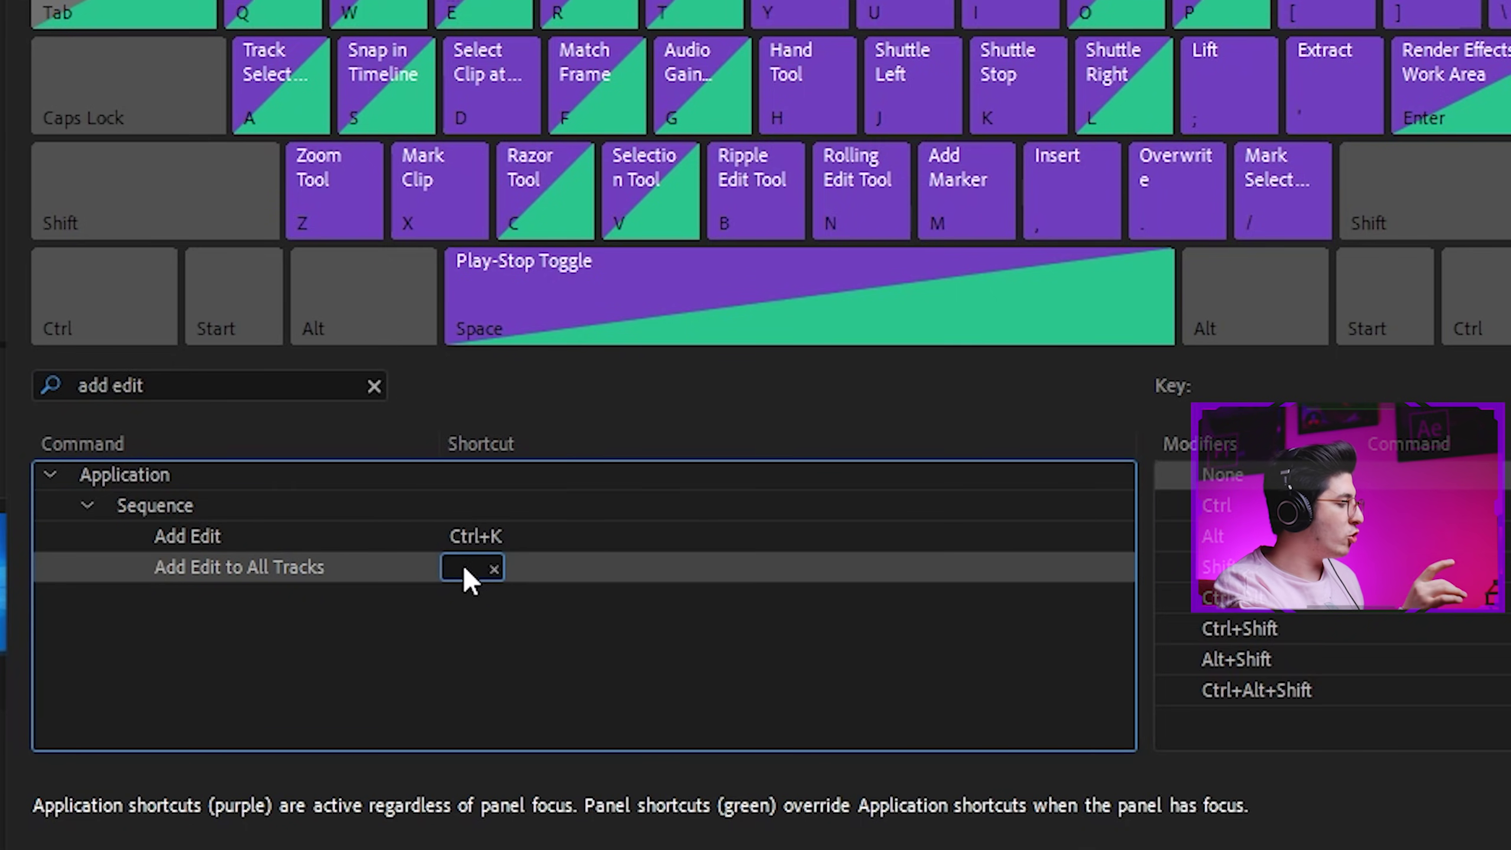
{"action": "key", "text": "ctrl+space"}
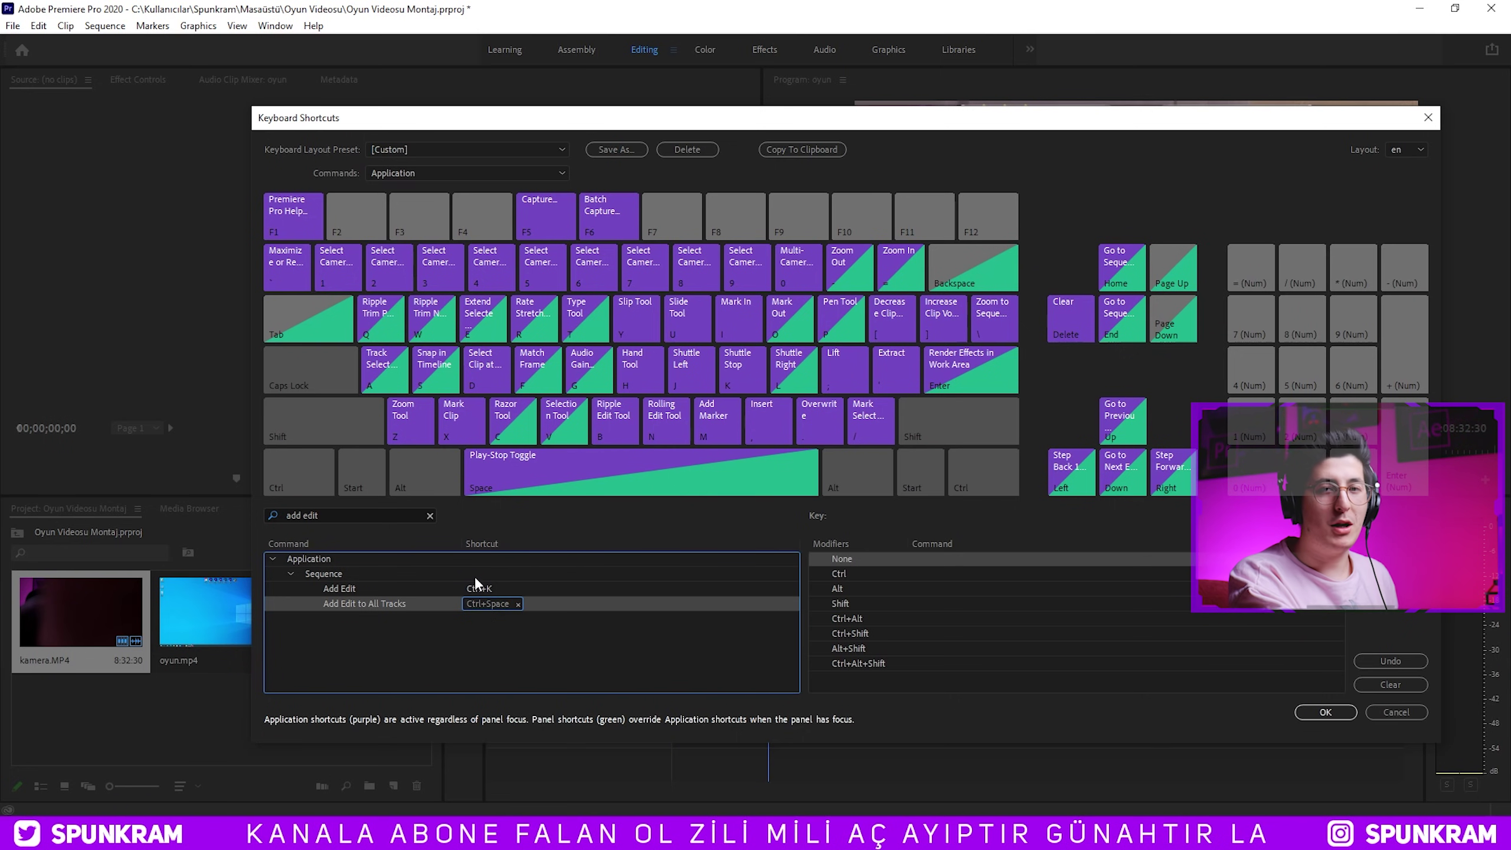
Assign Ctrl+B to Ripple Delete and save the keyboard shortcuts.
{"action": "key", "text": "shift+Tab"}
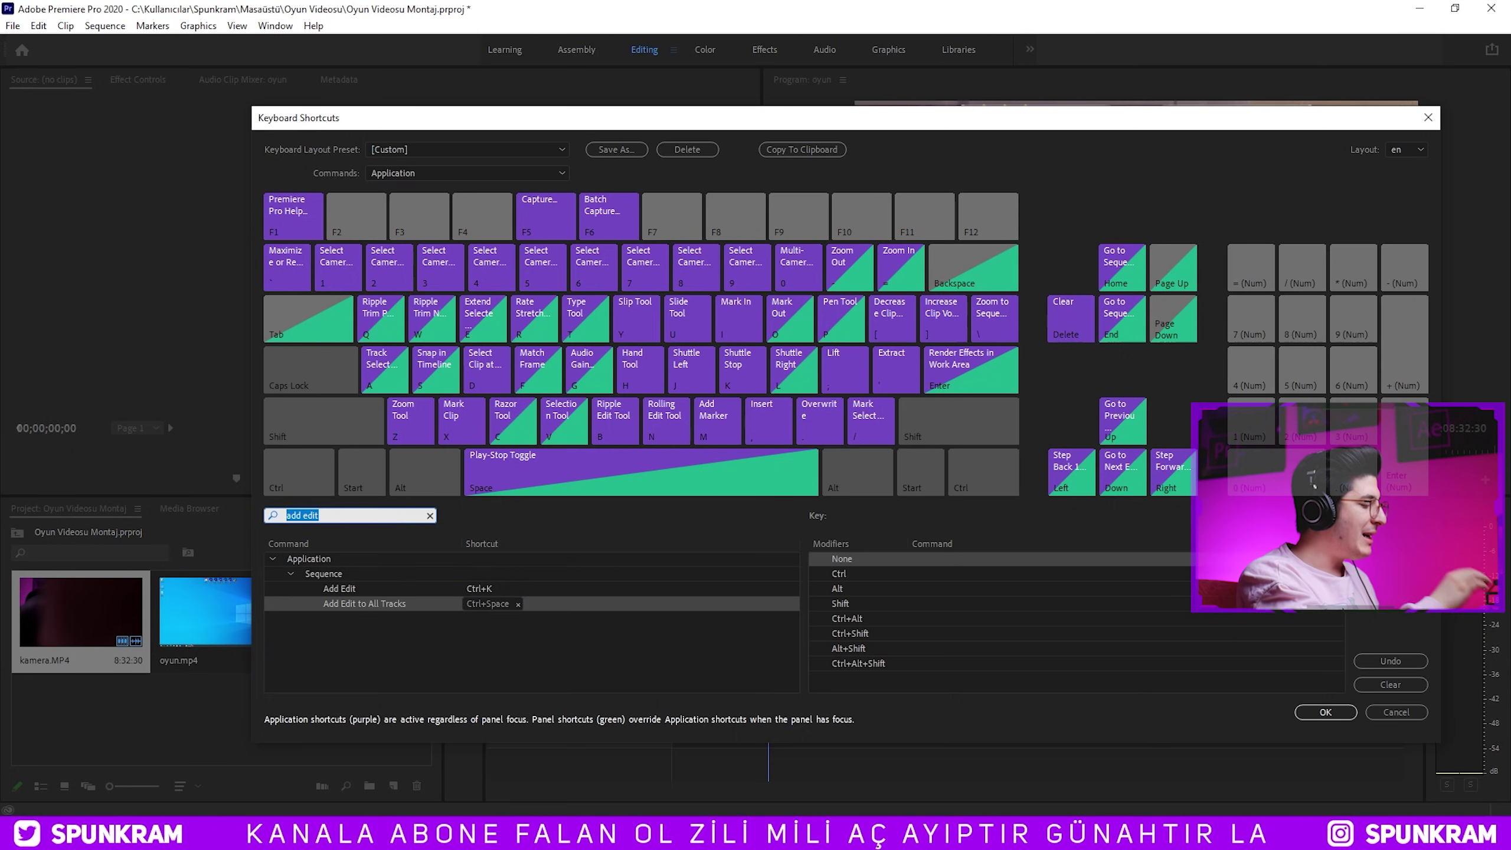
{"action": "type", "text": "ripple"}
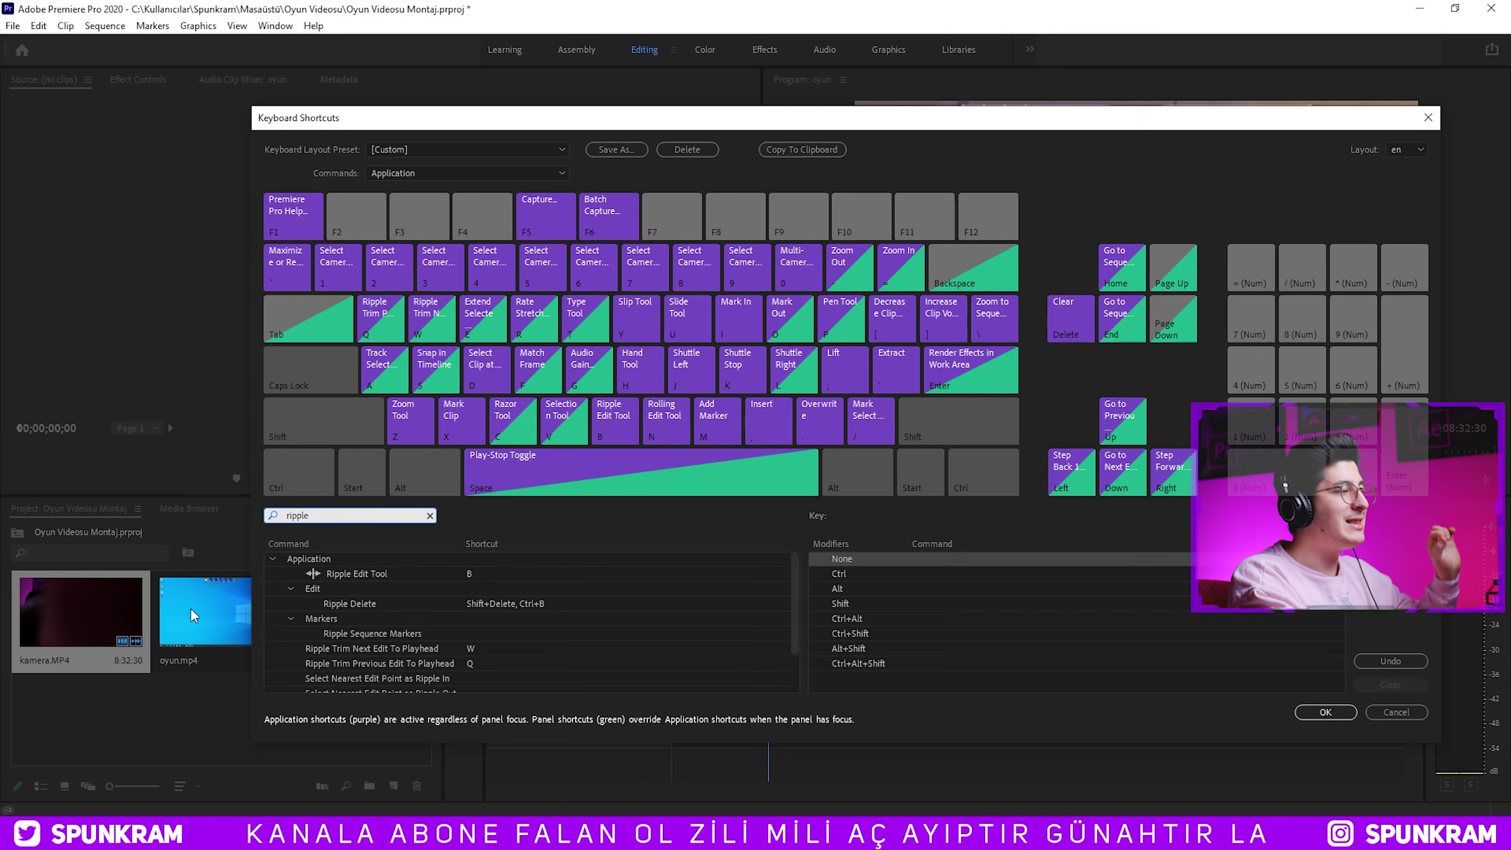
{"action": "left_click", "coordinate": [500, 606]}
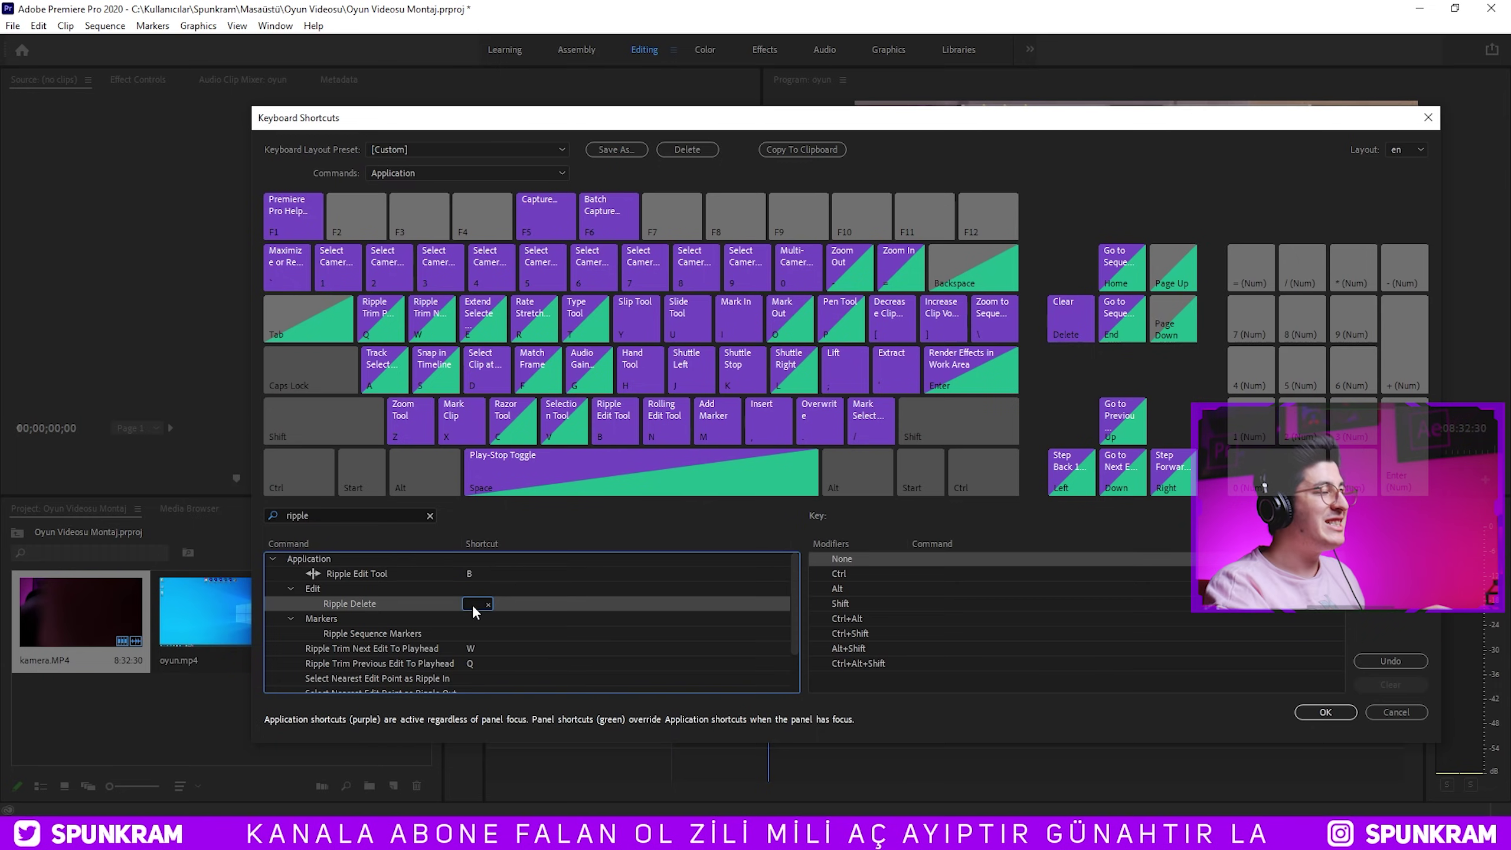
{"action": "key", "text": "ctrl+b"}
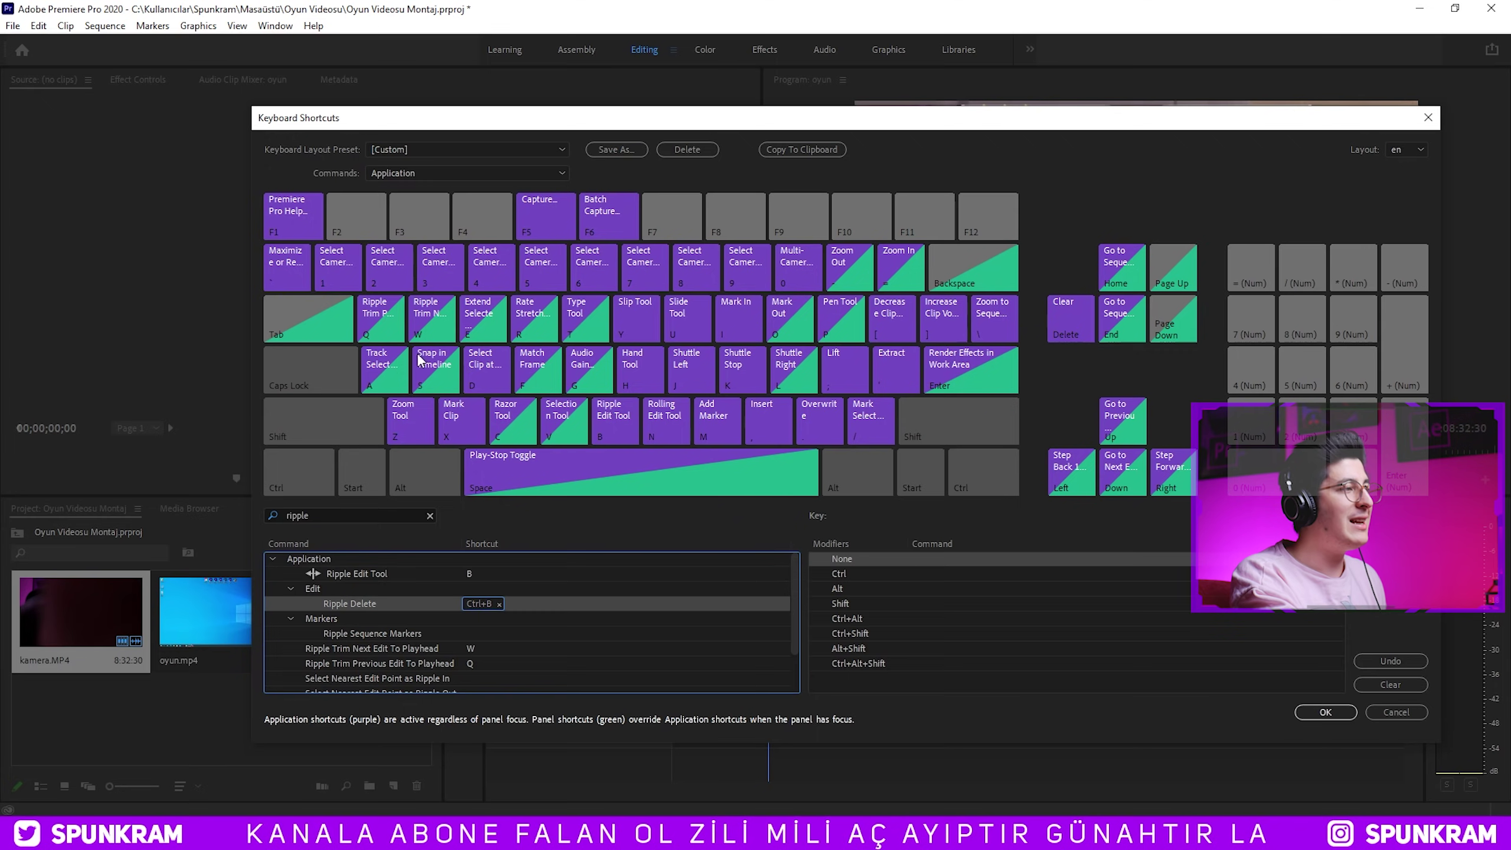
{"action": "left_click", "coordinate": [1327, 713]}
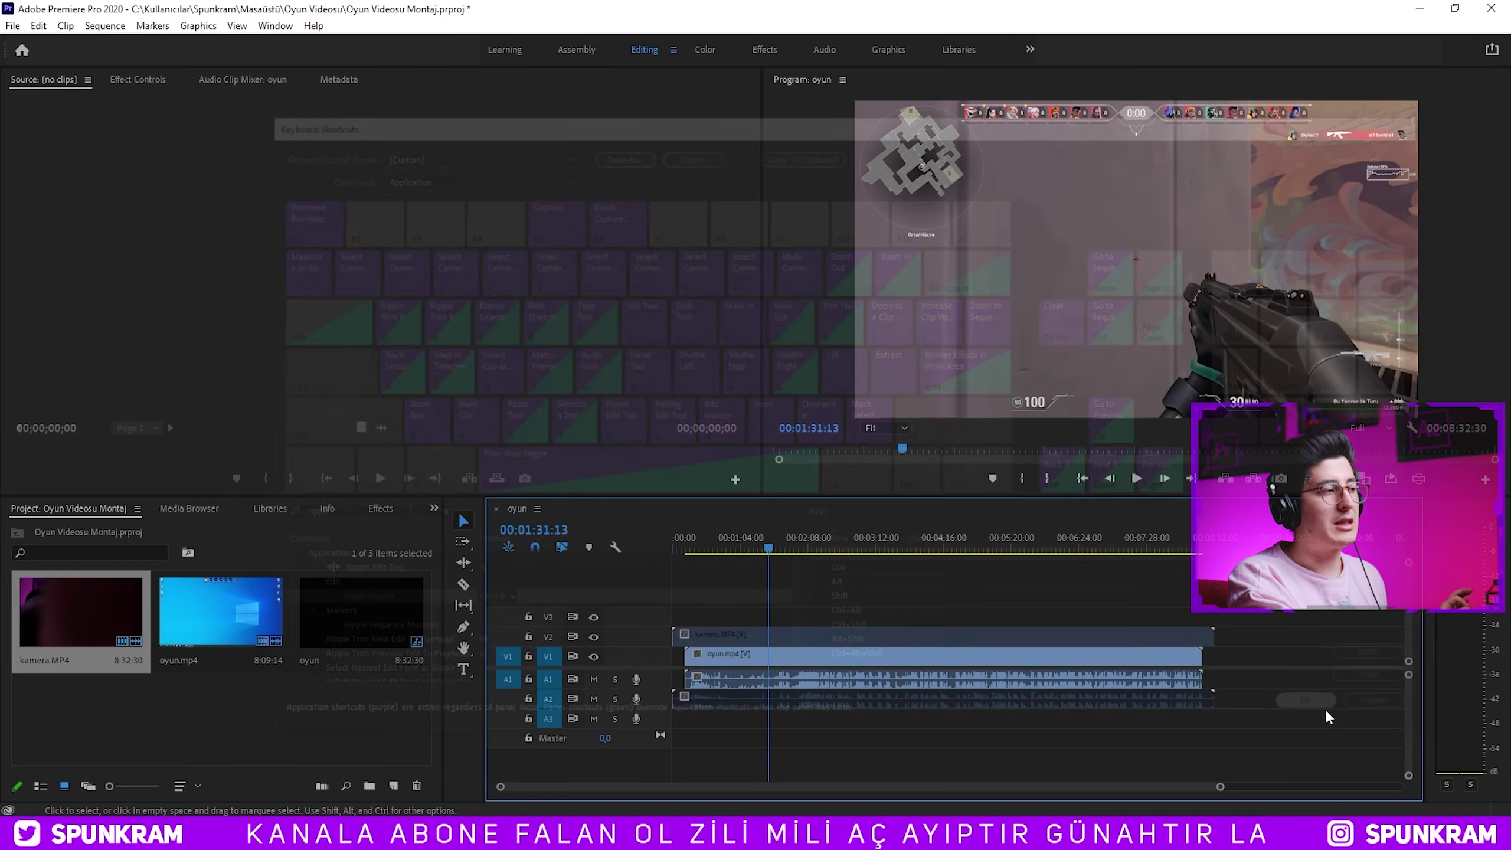
Make trial cuts on all tracks near 01:23, 01:39 and 01:31, then undo them.
{"action": "left_click", "coordinate": [805, 549]}
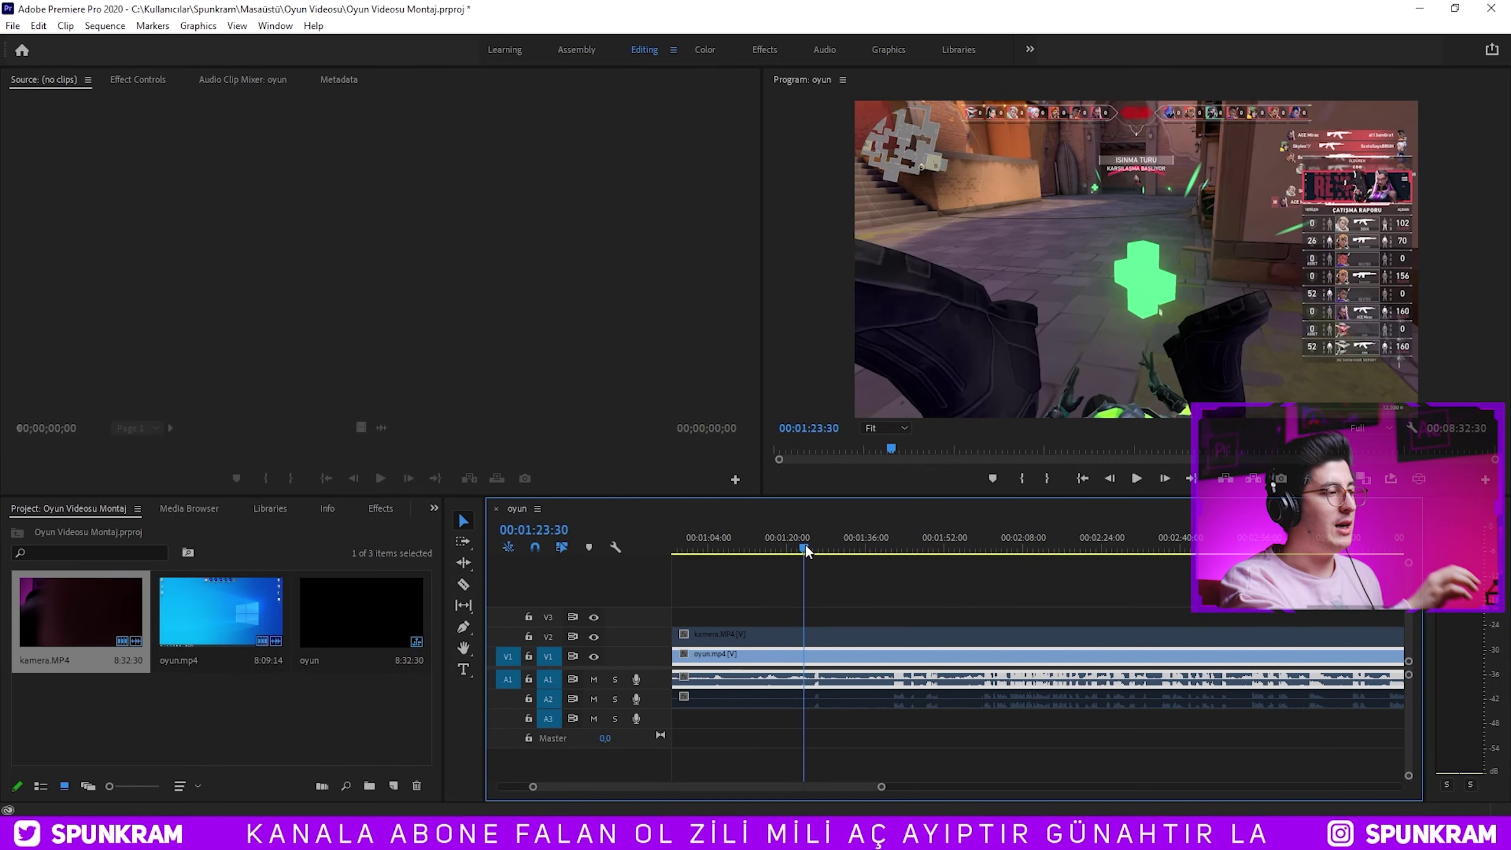
{"action": "key", "text": "space"}
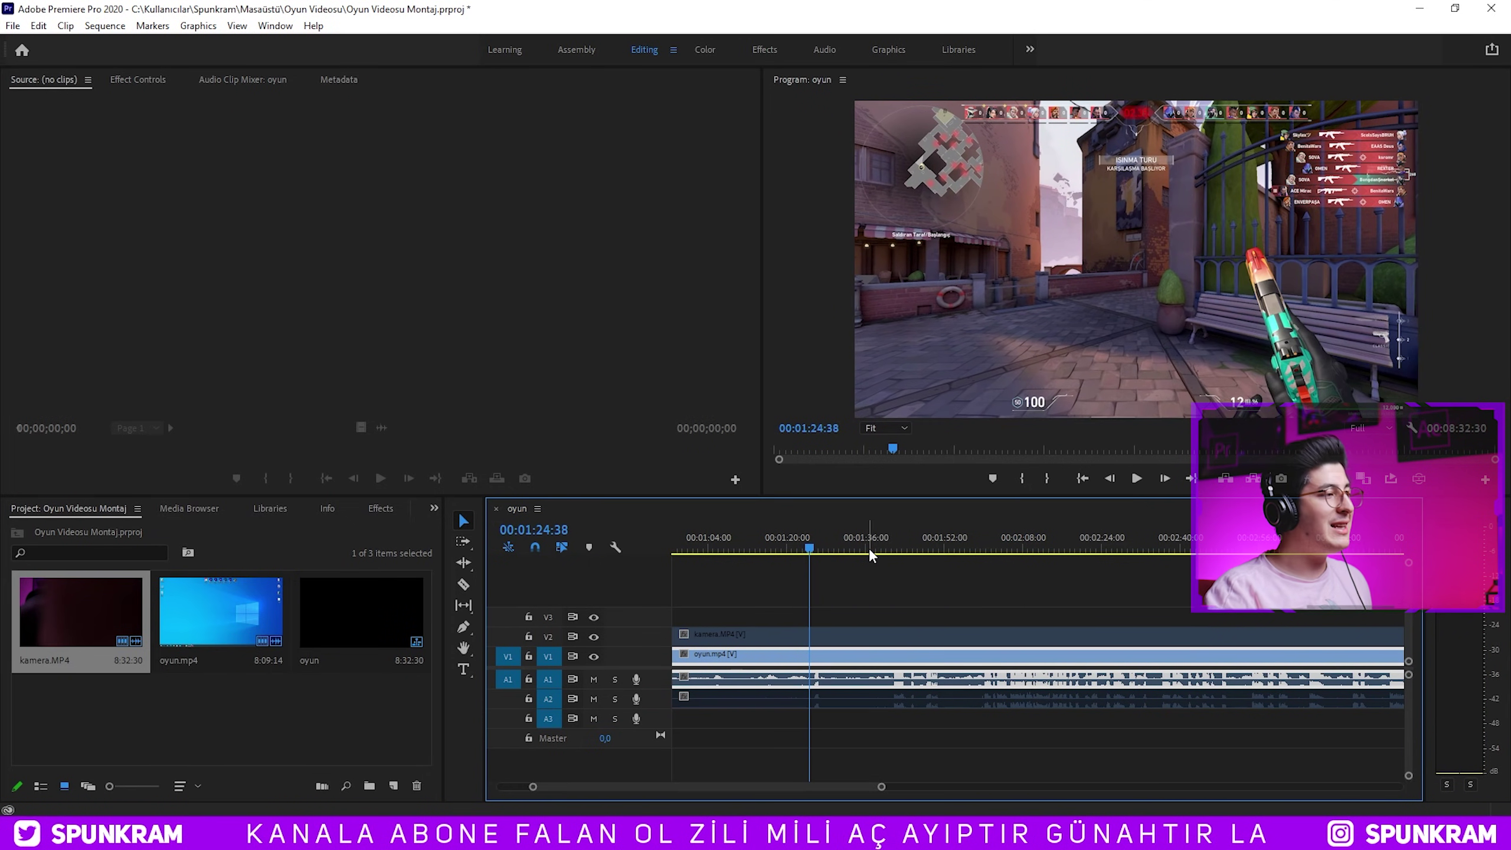
{"action": "key", "text": "ctrl+k"}
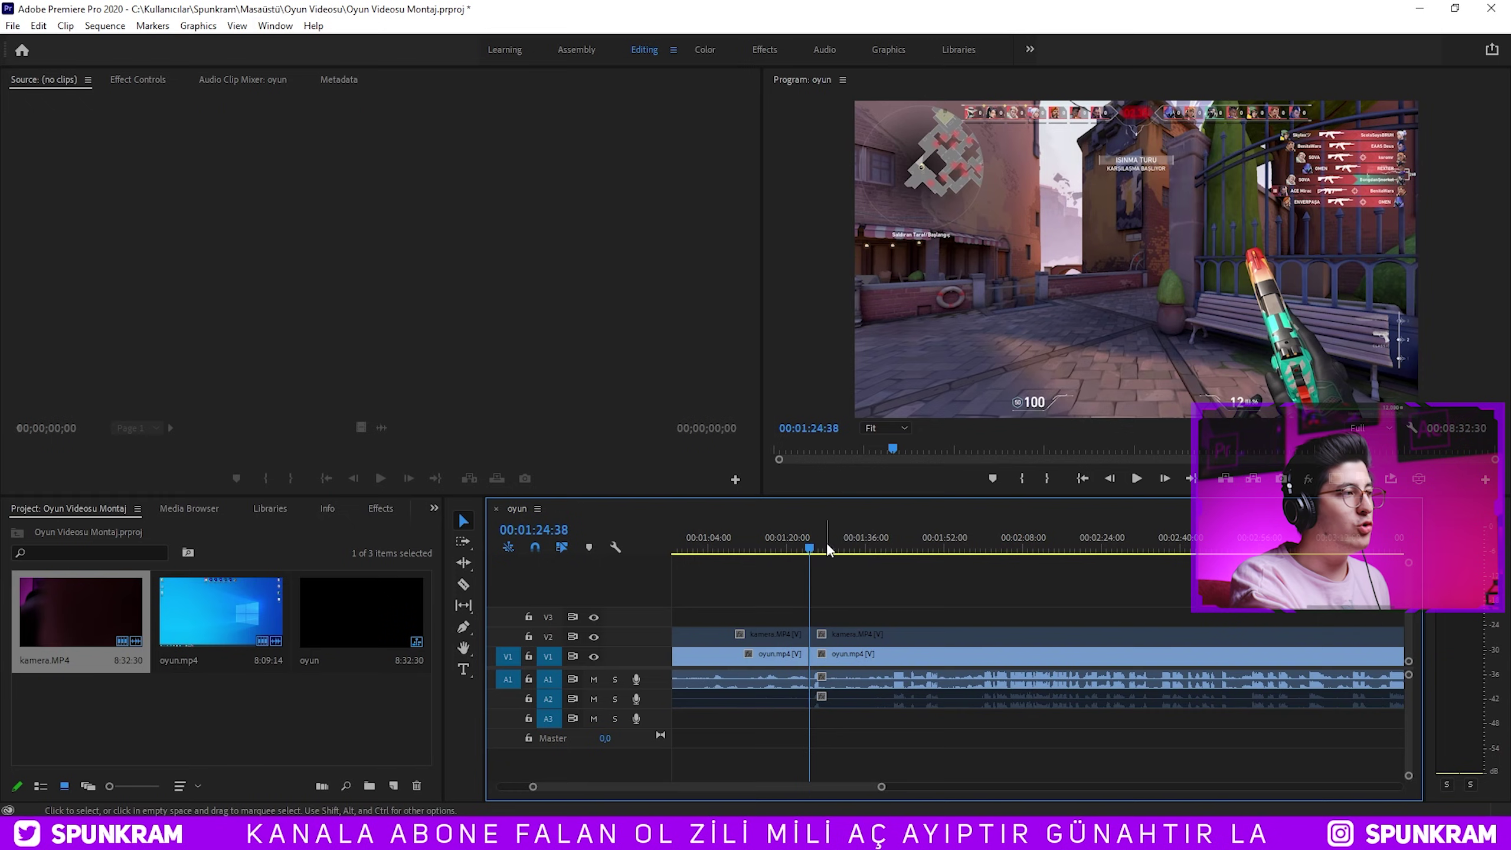
{"action": "left_click", "coordinate": [882, 550]}
{"action": "key", "text": "ctrl+k"}
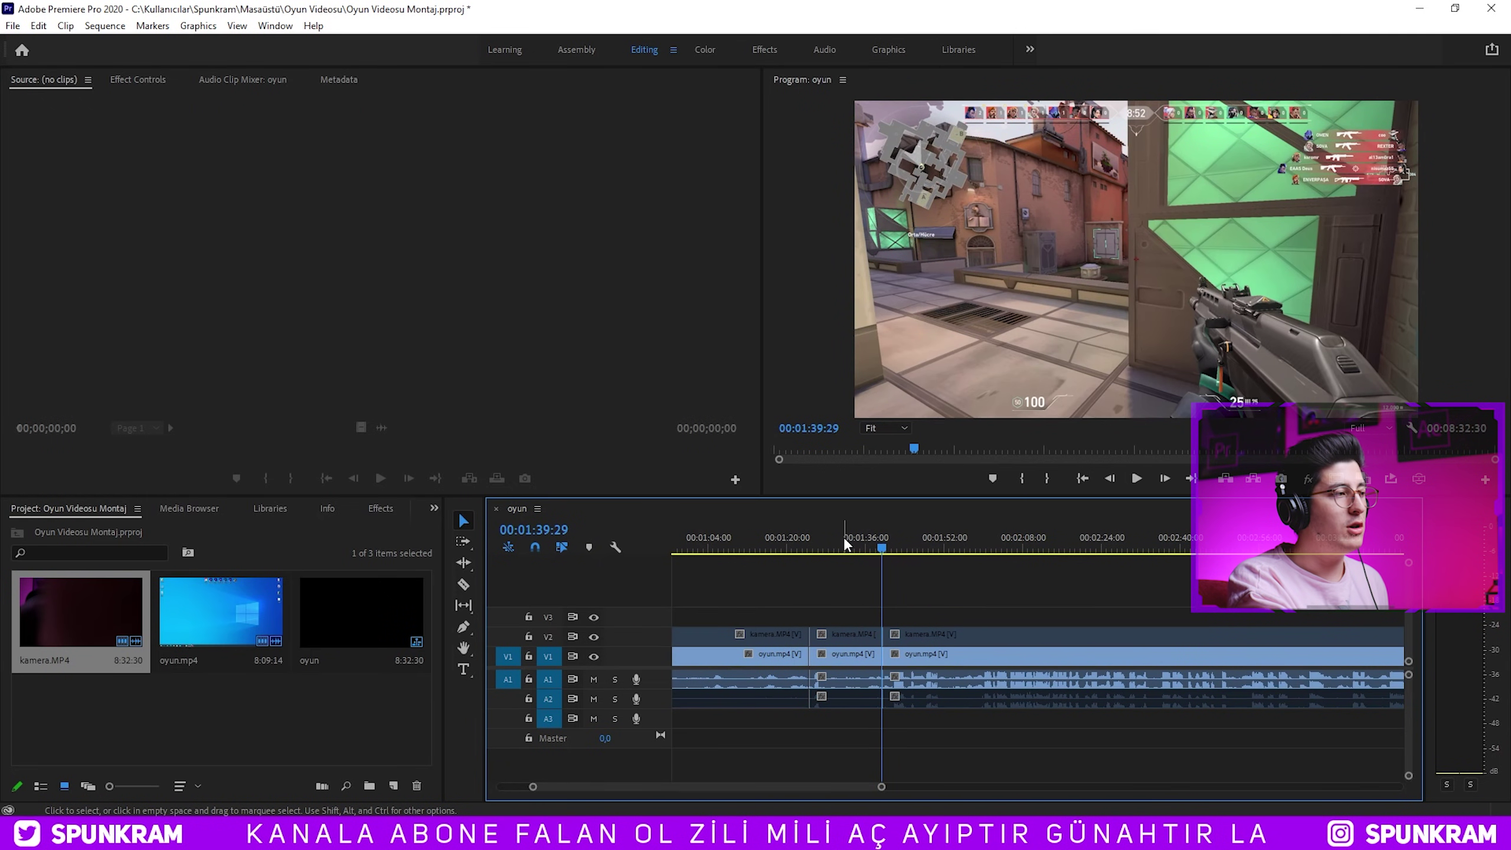
{"action": "left_click", "coordinate": [843, 539]}
{"action": "key", "text": "ctrl+k"}
{"action": "key", "text": "ctrl+z"}
{"action": "key", "text": "ctrl+z"}
{"action": "key", "text": "ctrl+z"}
{"action": "key", "text": "ctrl+z"}
{"action": "left_click", "coordinate": [800, 548]}
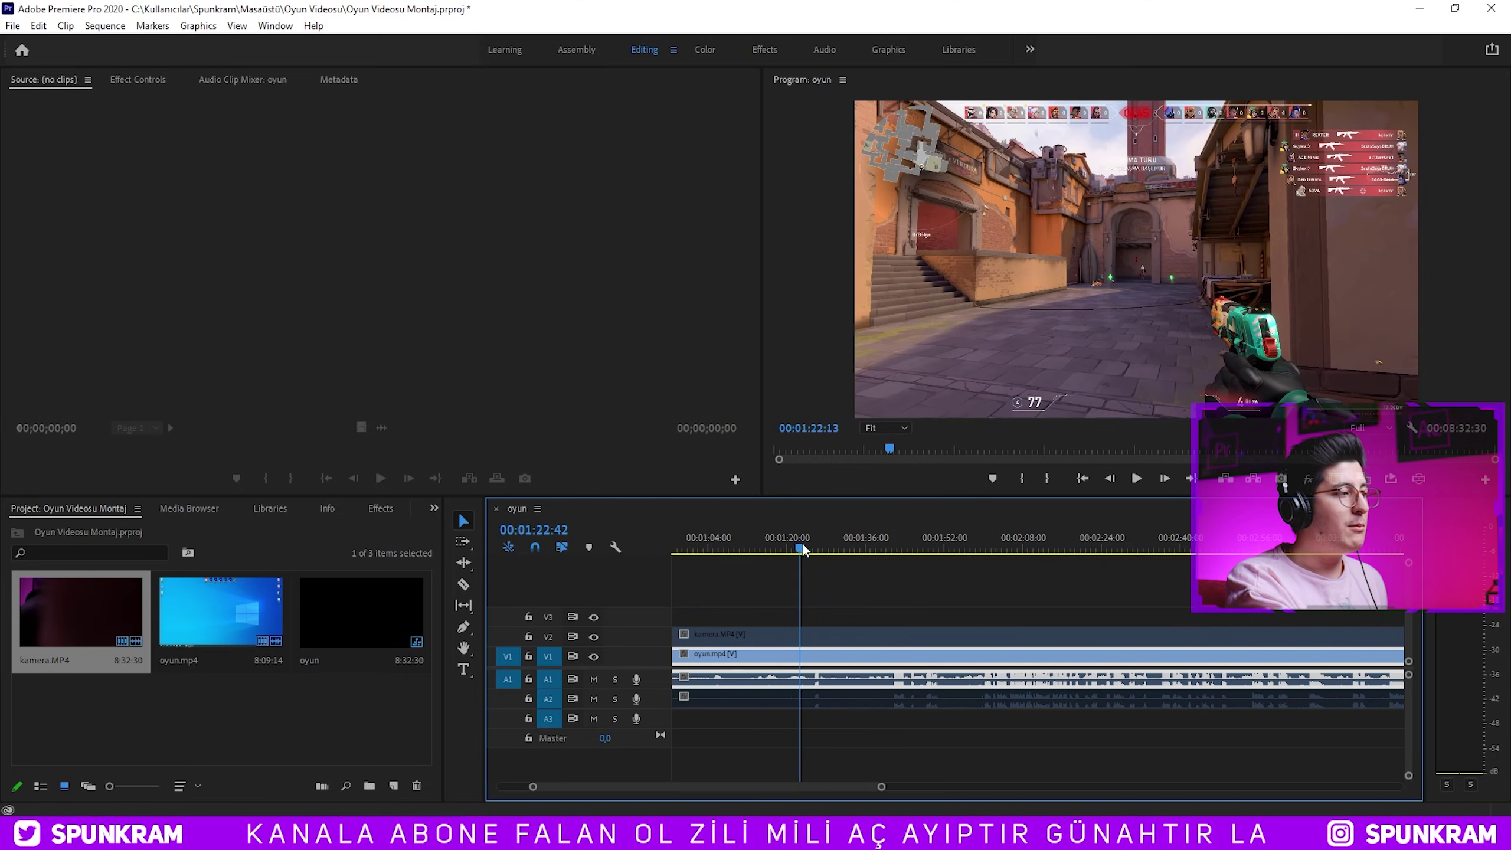
Cut at the playhead and scrub the zoomed timeline to about 01:41:43.
{"action": "left_click", "coordinate": [811, 548]}
{"action": "key", "text": "ctrl+k"}
{"action": "left_click_drag", "start_coordinate": [864, 539], "coordinate": [895, 539]}
{"action": "key", "text": "equal"}
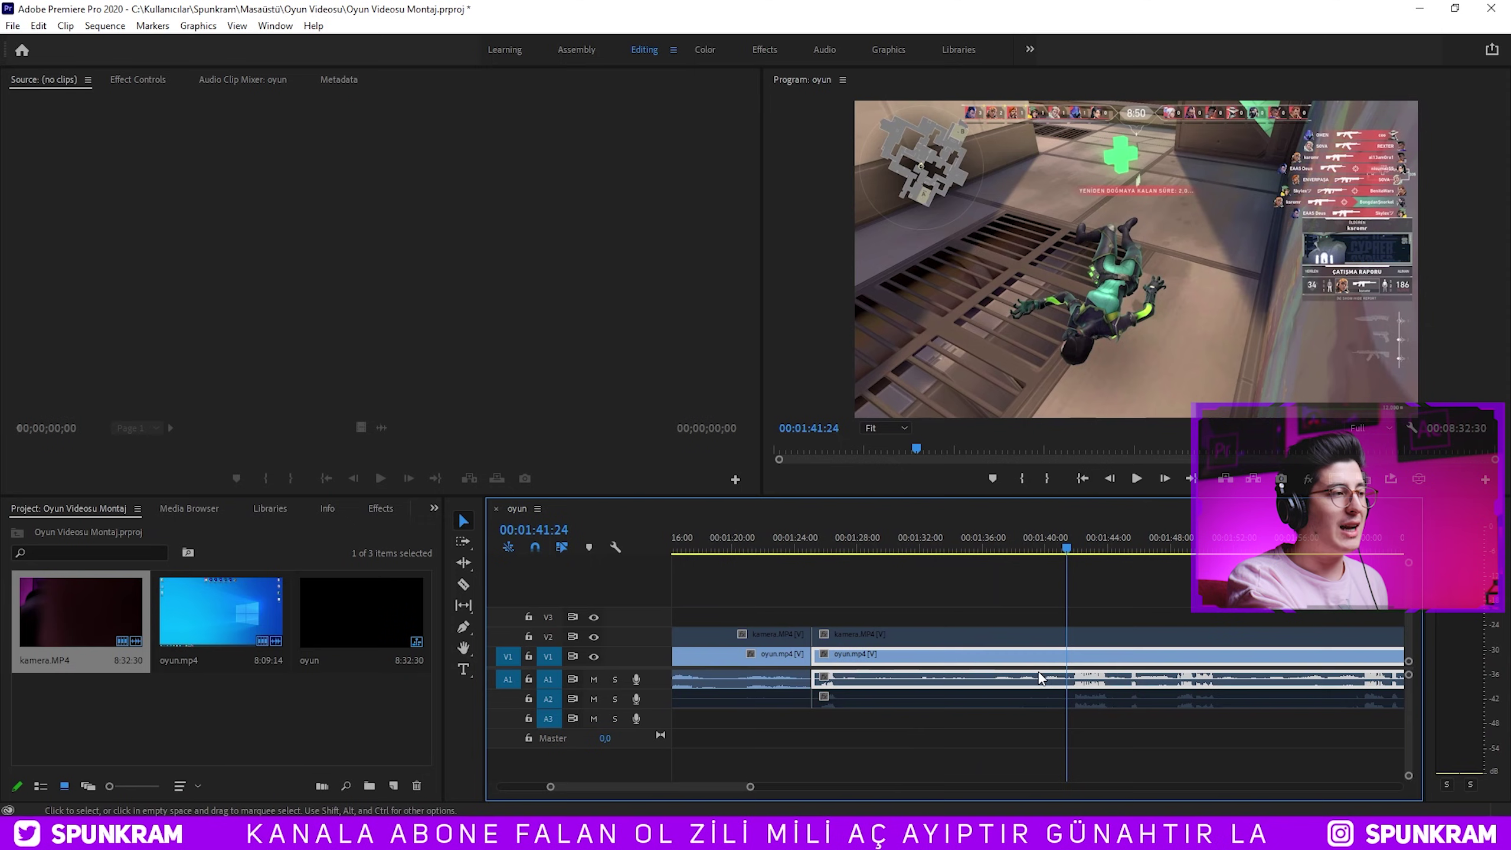
{"action": "key", "text": "space"}
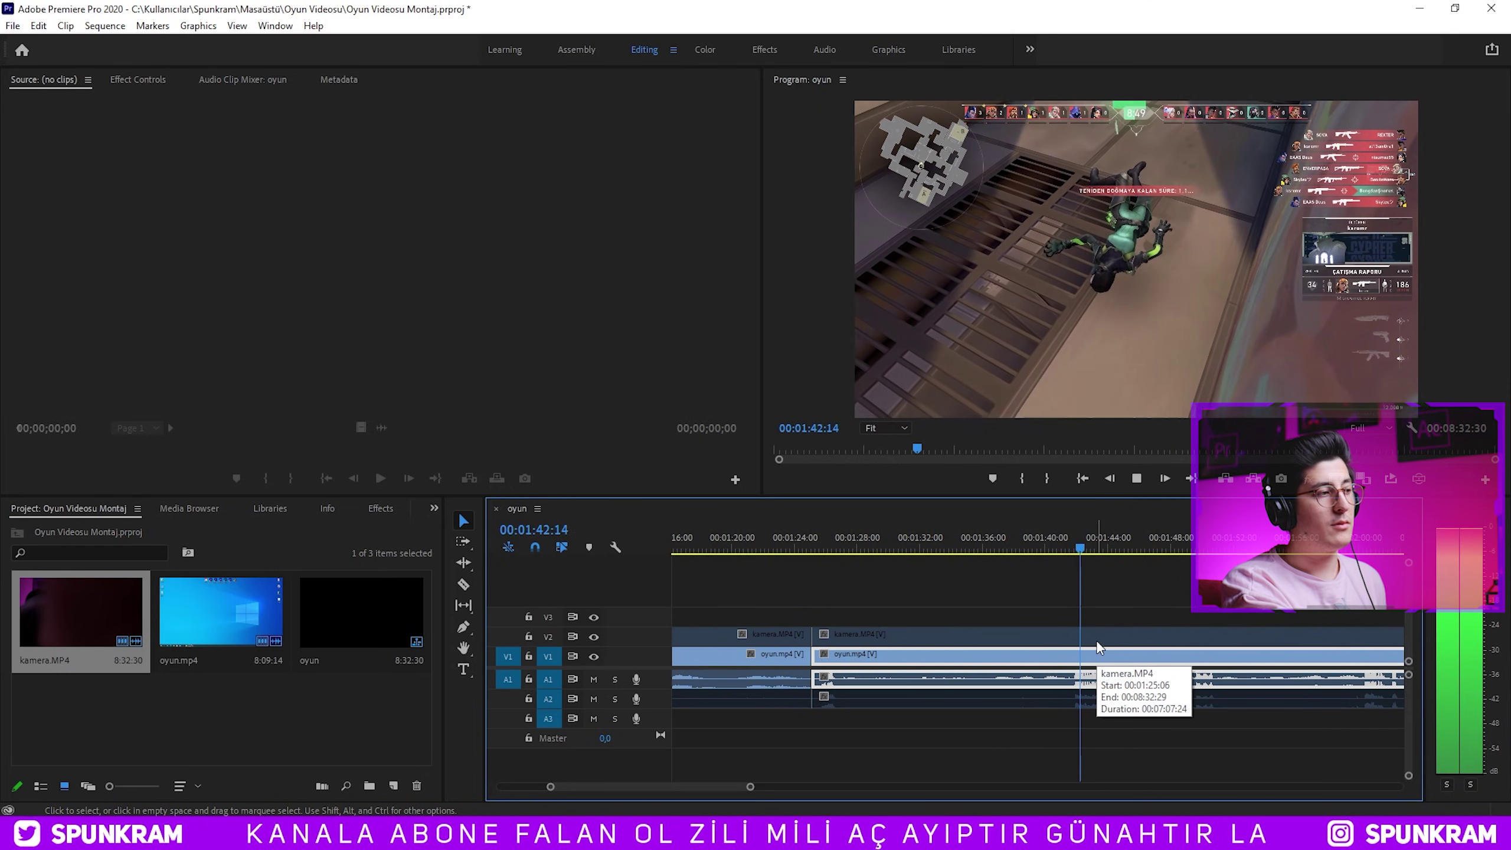
{"action": "left_click_drag", "start_coordinate": [1085, 539], "coordinate": [1073, 537]}
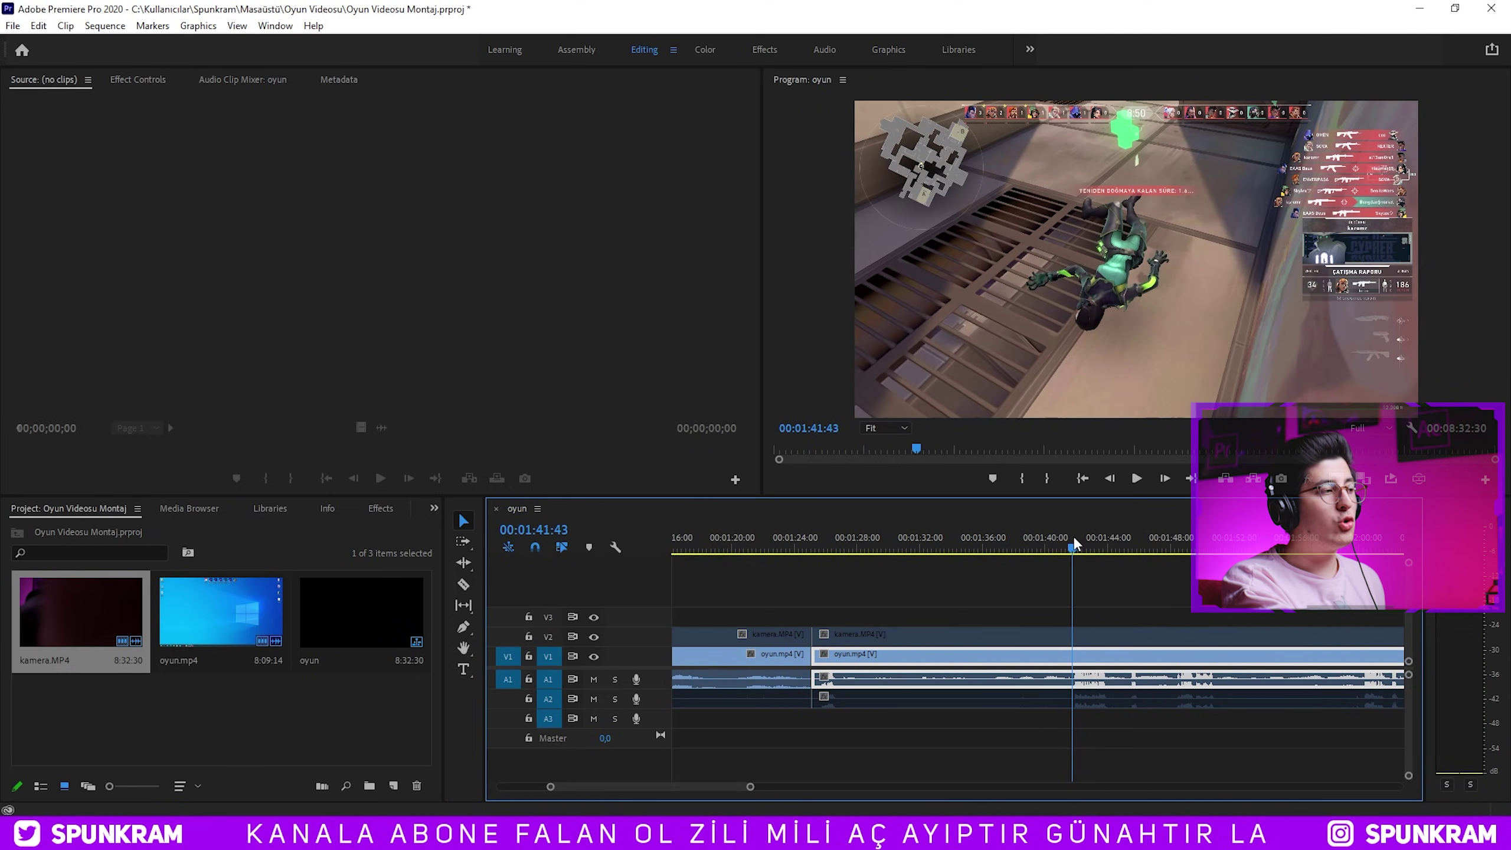
Test ripple-trimming the footage before the playhead with Q, undoing it both times.
{"action": "key", "text": "q"}
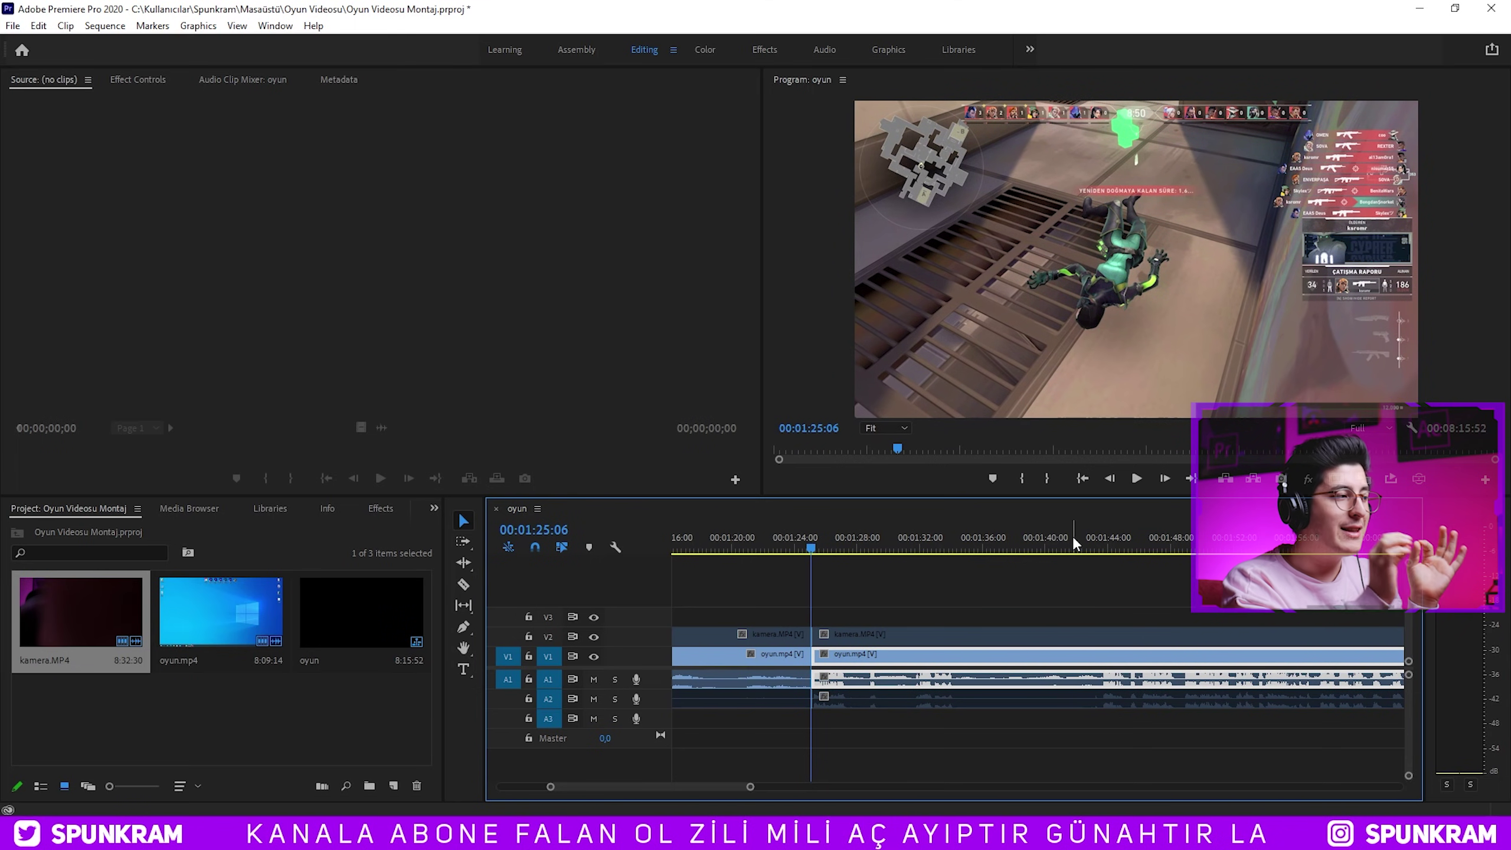
{"action": "key", "text": "ctrl+z"}
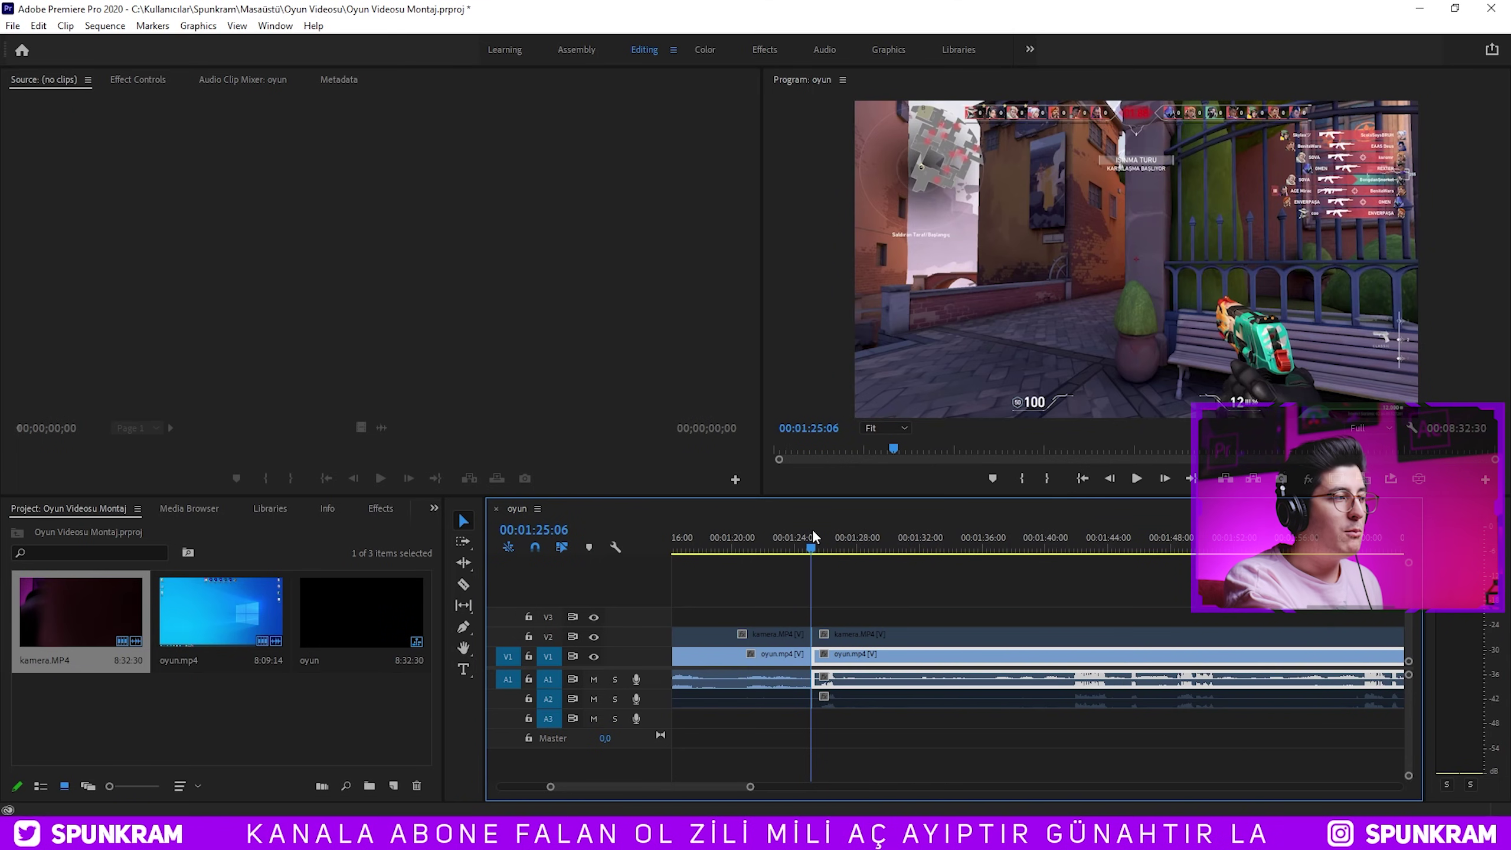
{"action": "key", "text": "q"}
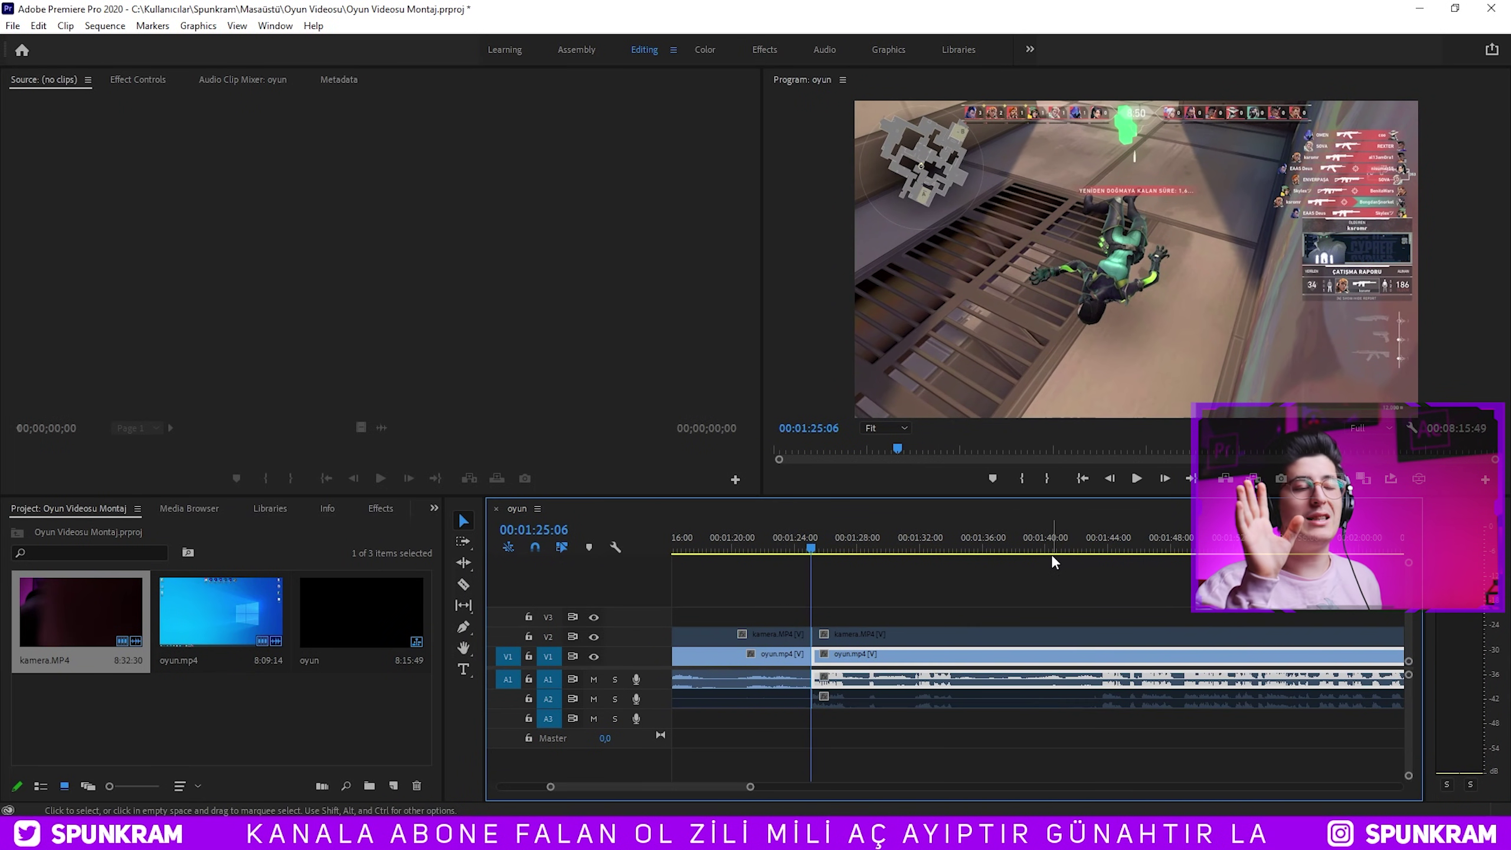
{"action": "key", "text": "ctrl+z"}
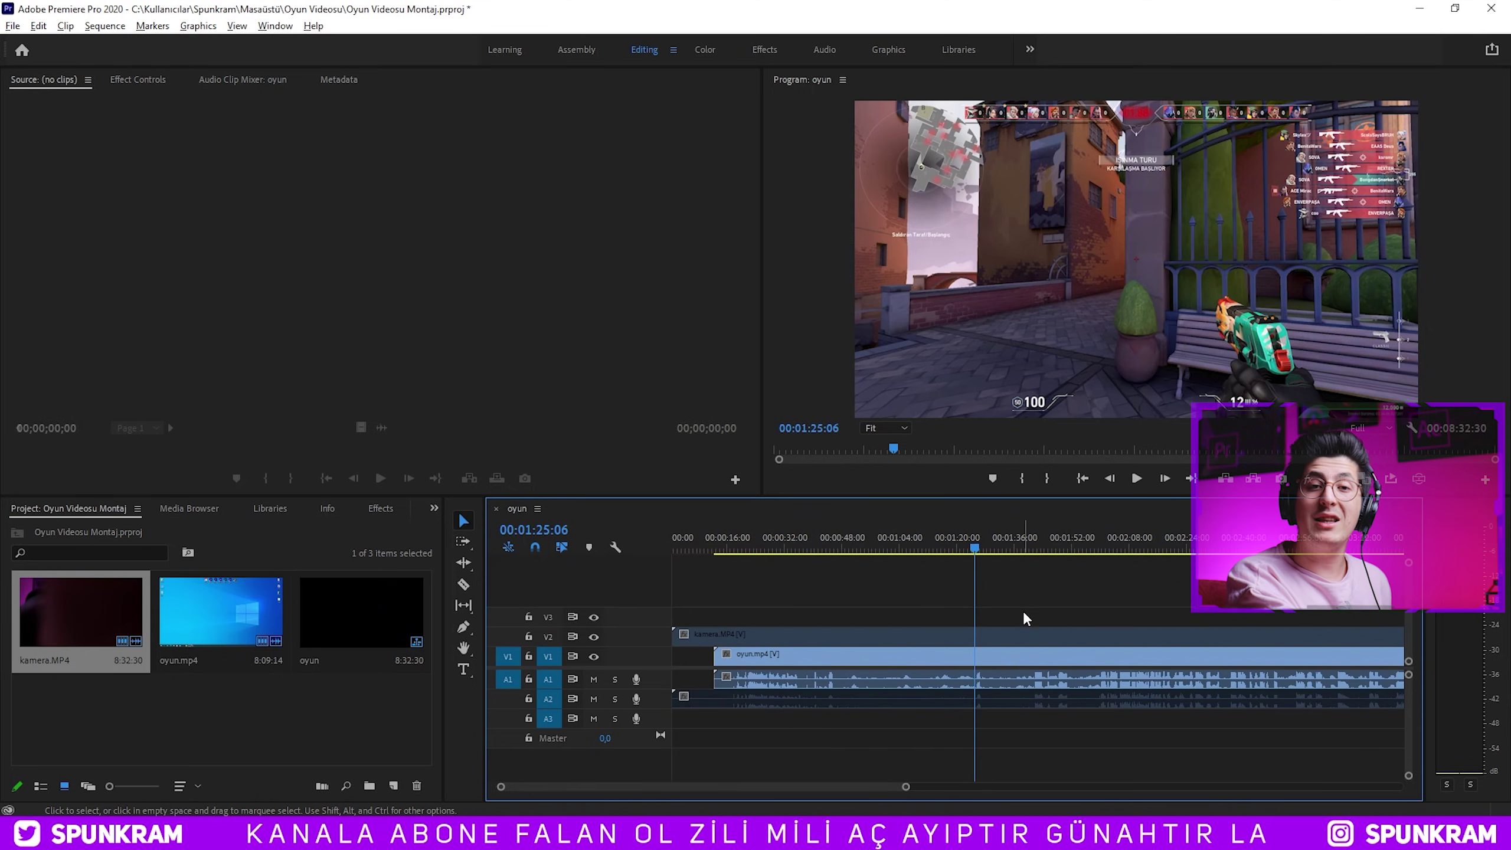
{"action": "key", "text": "minus"}
{"action": "key", "text": "minus"}
{"action": "key", "text": "minus"}
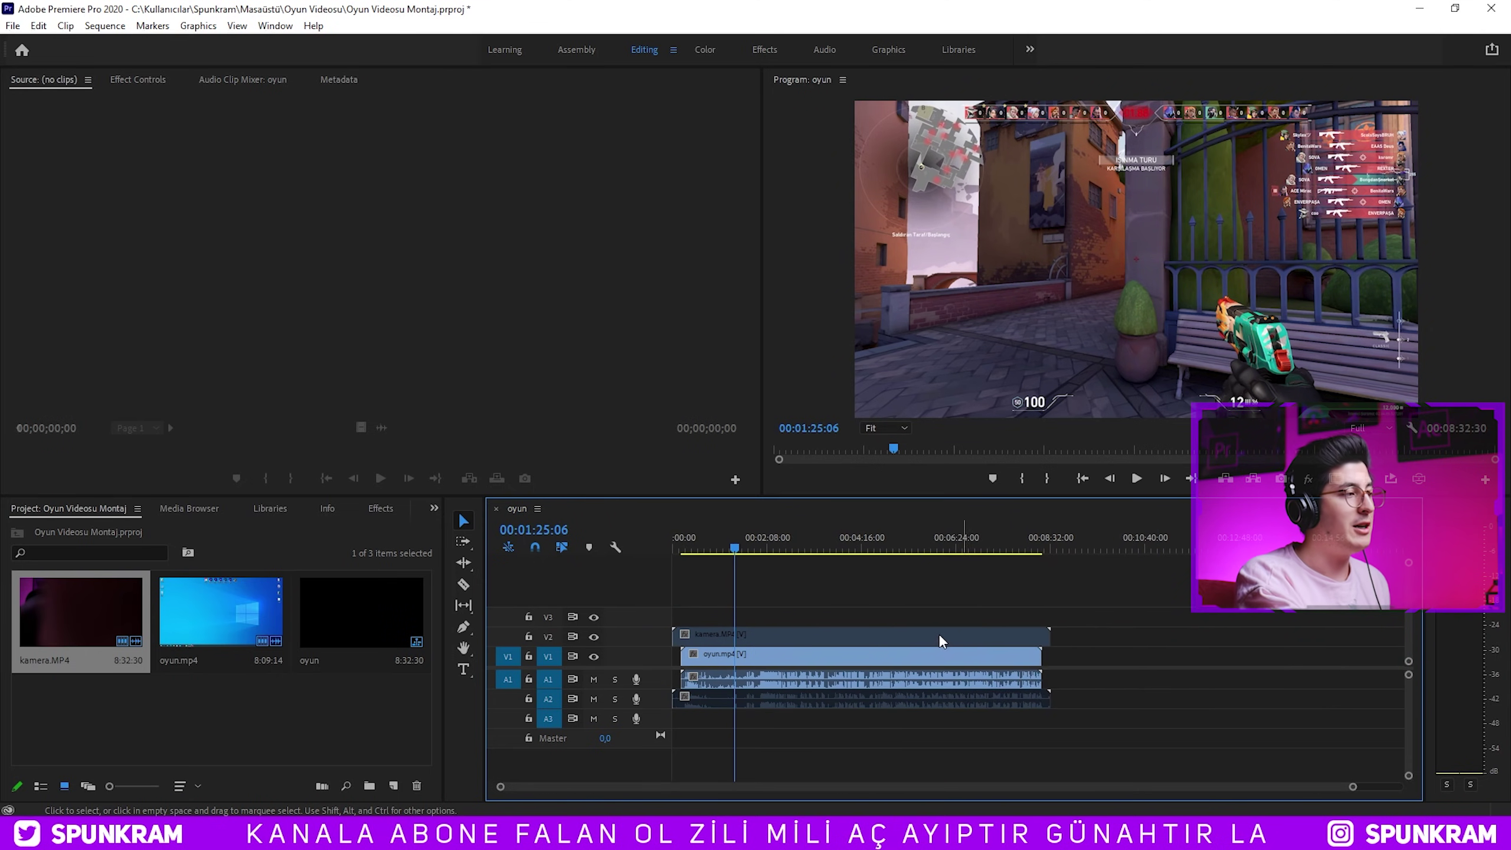
{"action": "key", "text": "equal"}
{"action": "key", "text": "equal"}
{"action": "key", "text": "equal"}
{"action": "key", "text": "equal"}
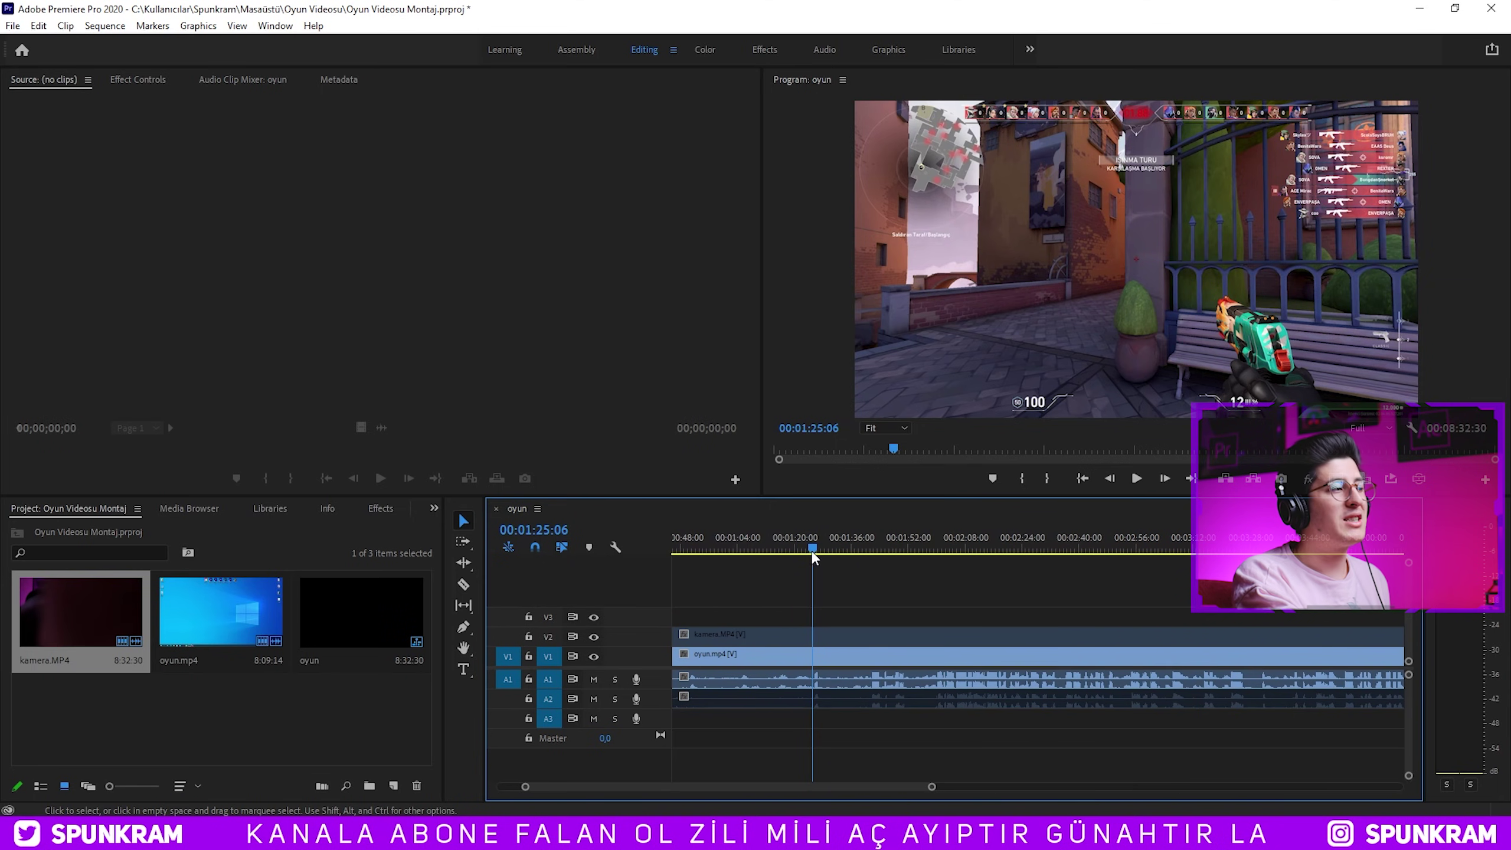
Cut all tracks at 01:31:02 and ripple-delete the opening footage before it.
{"action": "left_click_drag", "start_coordinate": [805, 537], "coordinate": [833, 537]}
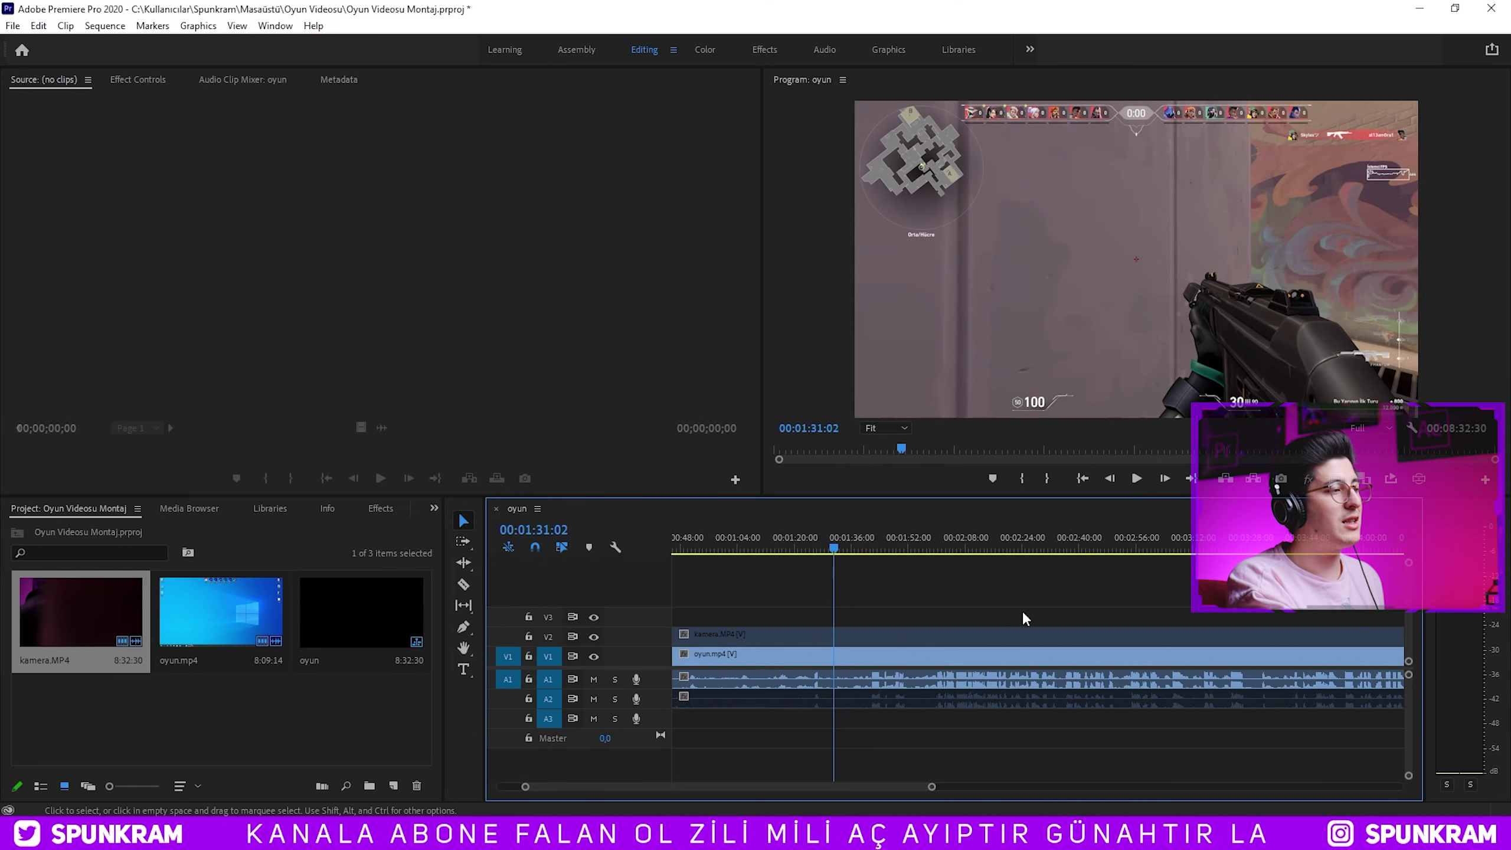
{"action": "key", "text": "ctrl+k"}
{"action": "key", "text": "minus"}
{"action": "key", "text": "minus"}
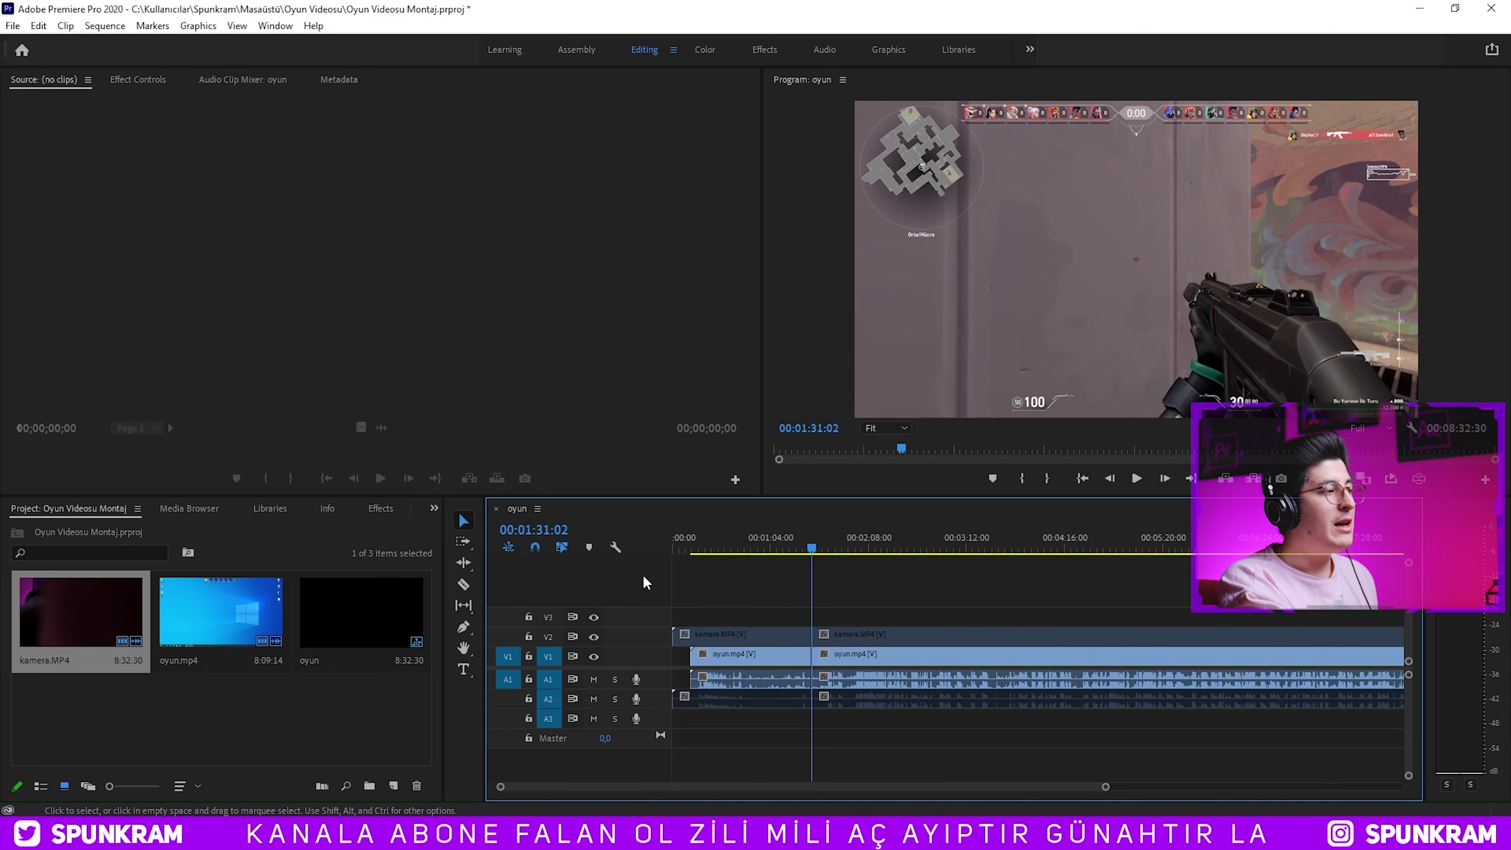
{"action": "left_click_drag", "start_coordinate": [717, 626], "coordinate": [726, 740]}
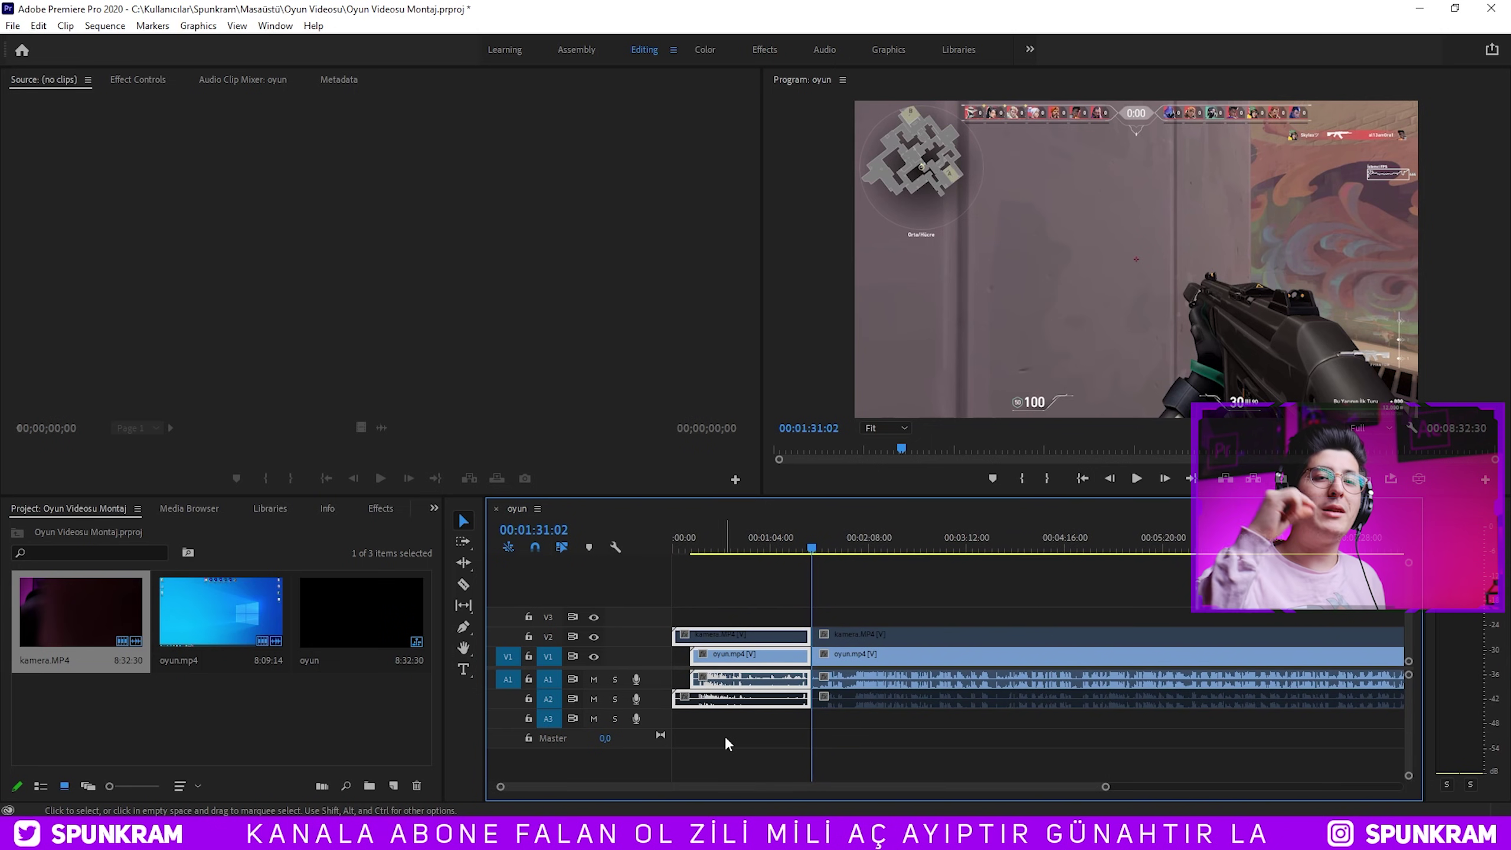
{"action": "key", "text": "shift+Delete"}
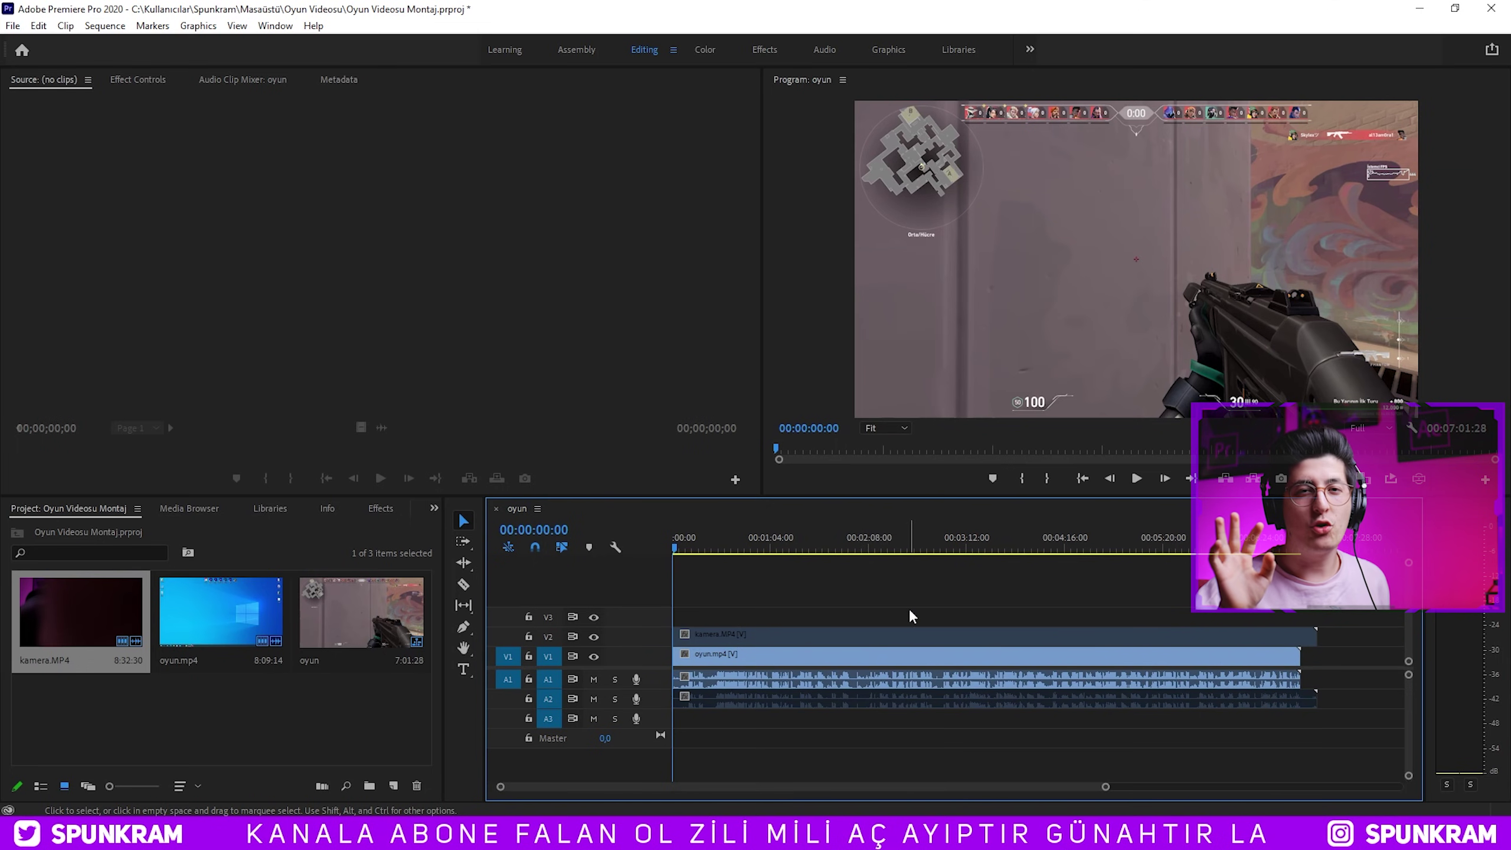
{"action": "left_click_drag", "start_coordinate": [1106, 787], "coordinate": [833, 787]}
{"action": "key", "text": "backslash"}
Move the kamera.MP4 clip from track V2 up to V3.
{"action": "left_click", "coordinate": [751, 636]}
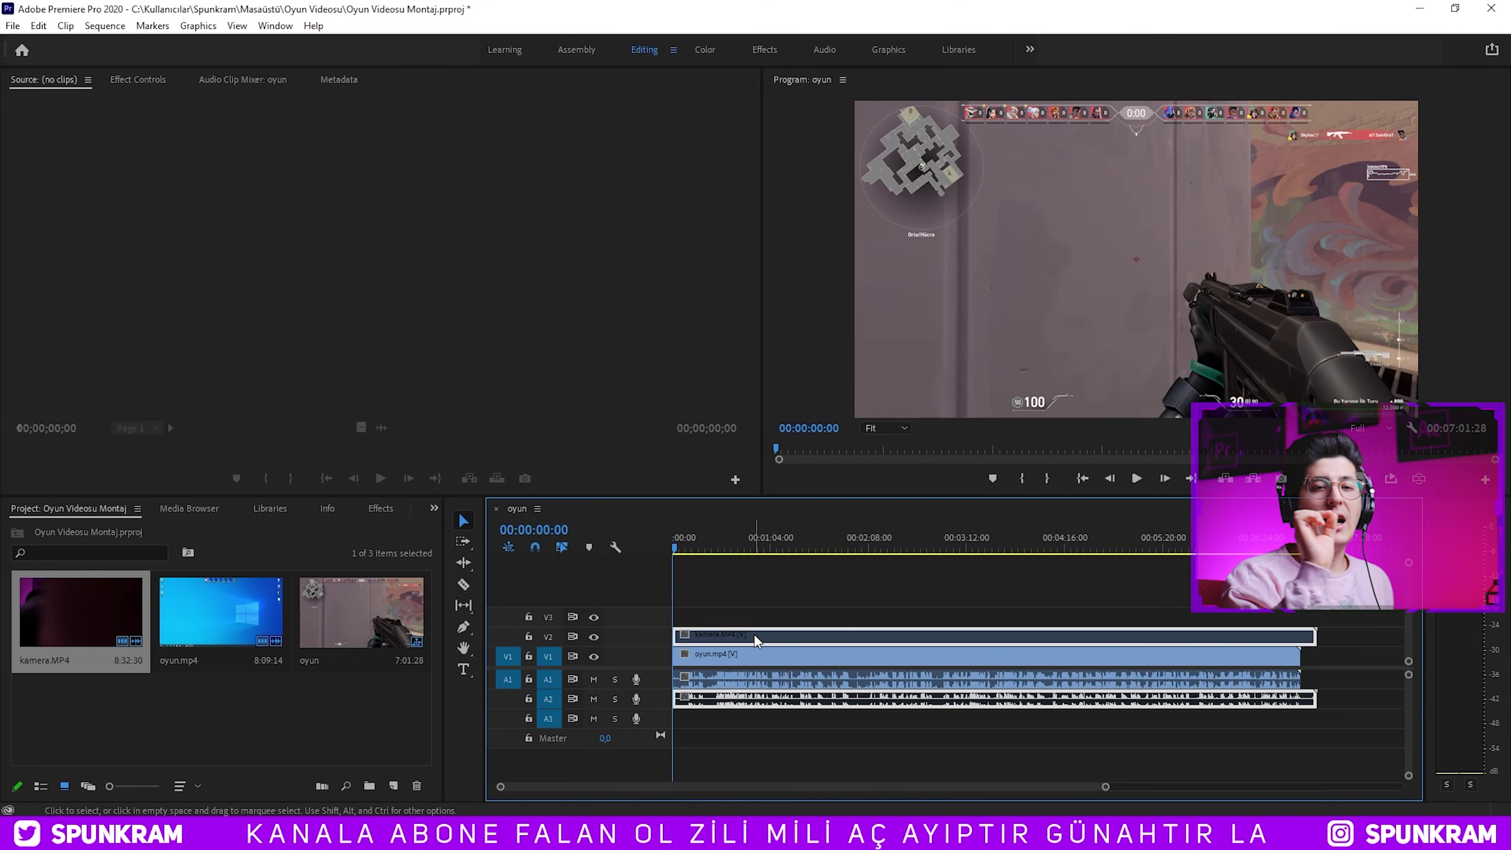
{"action": "left_click_drag", "start_coordinate": [754, 640], "coordinate": [754, 636]}
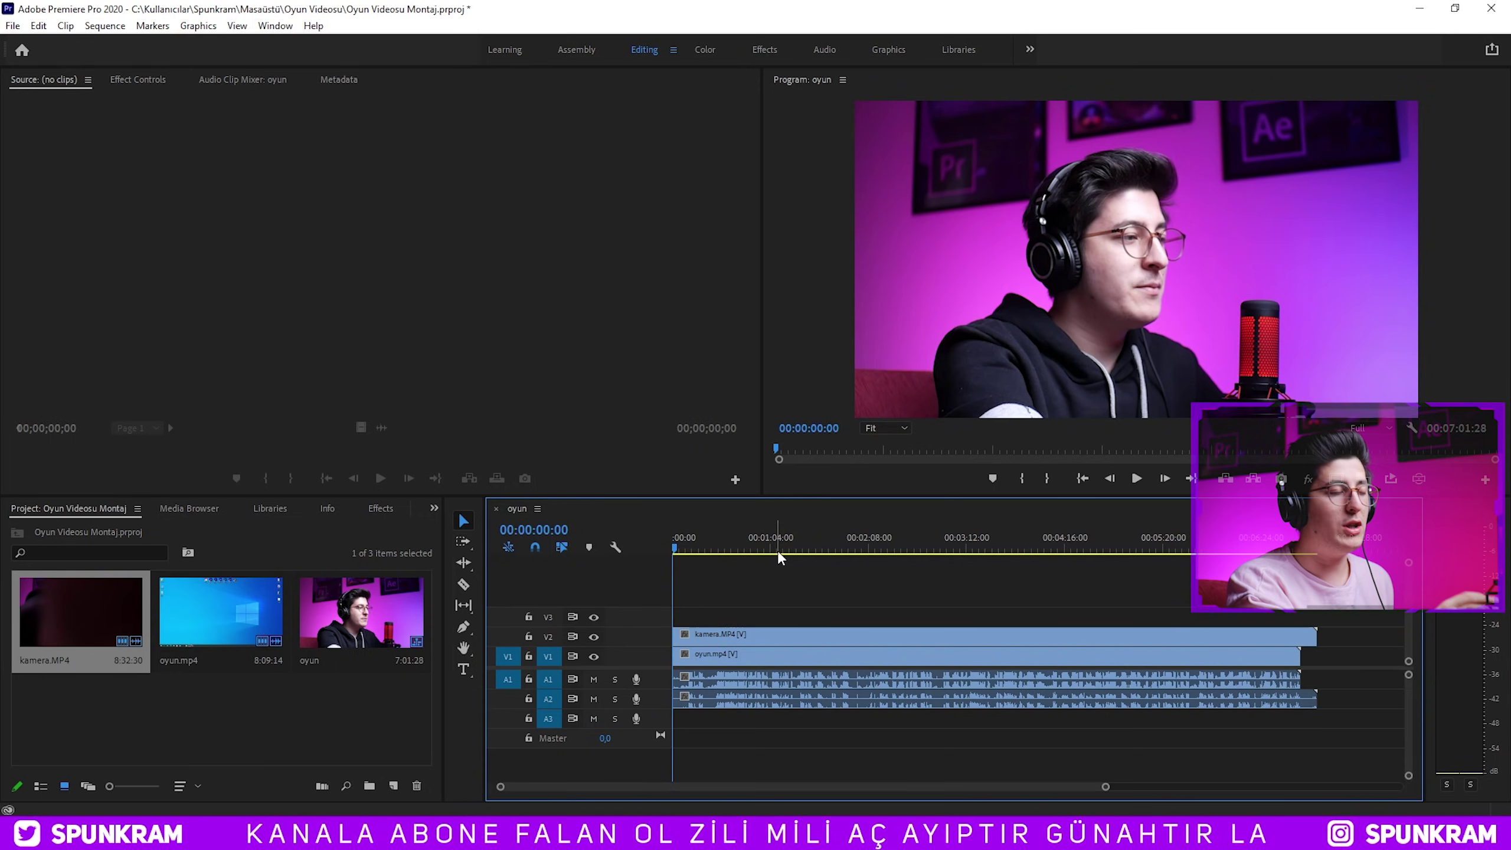
{"action": "left_click_drag", "start_coordinate": [722, 637], "coordinate": [724, 622]}
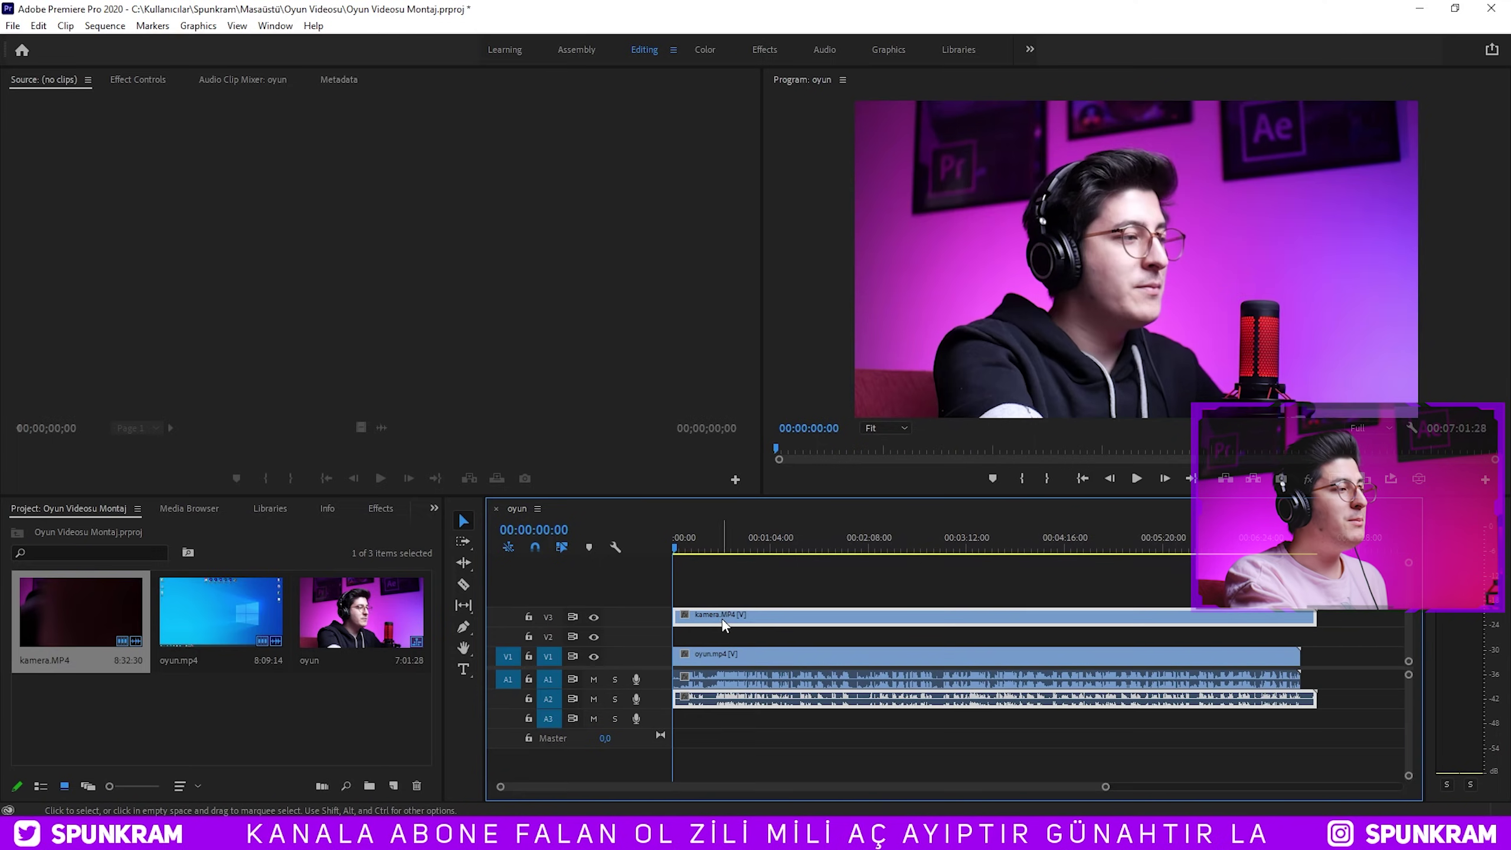
{"action": "left_click", "coordinate": [353, 749]}
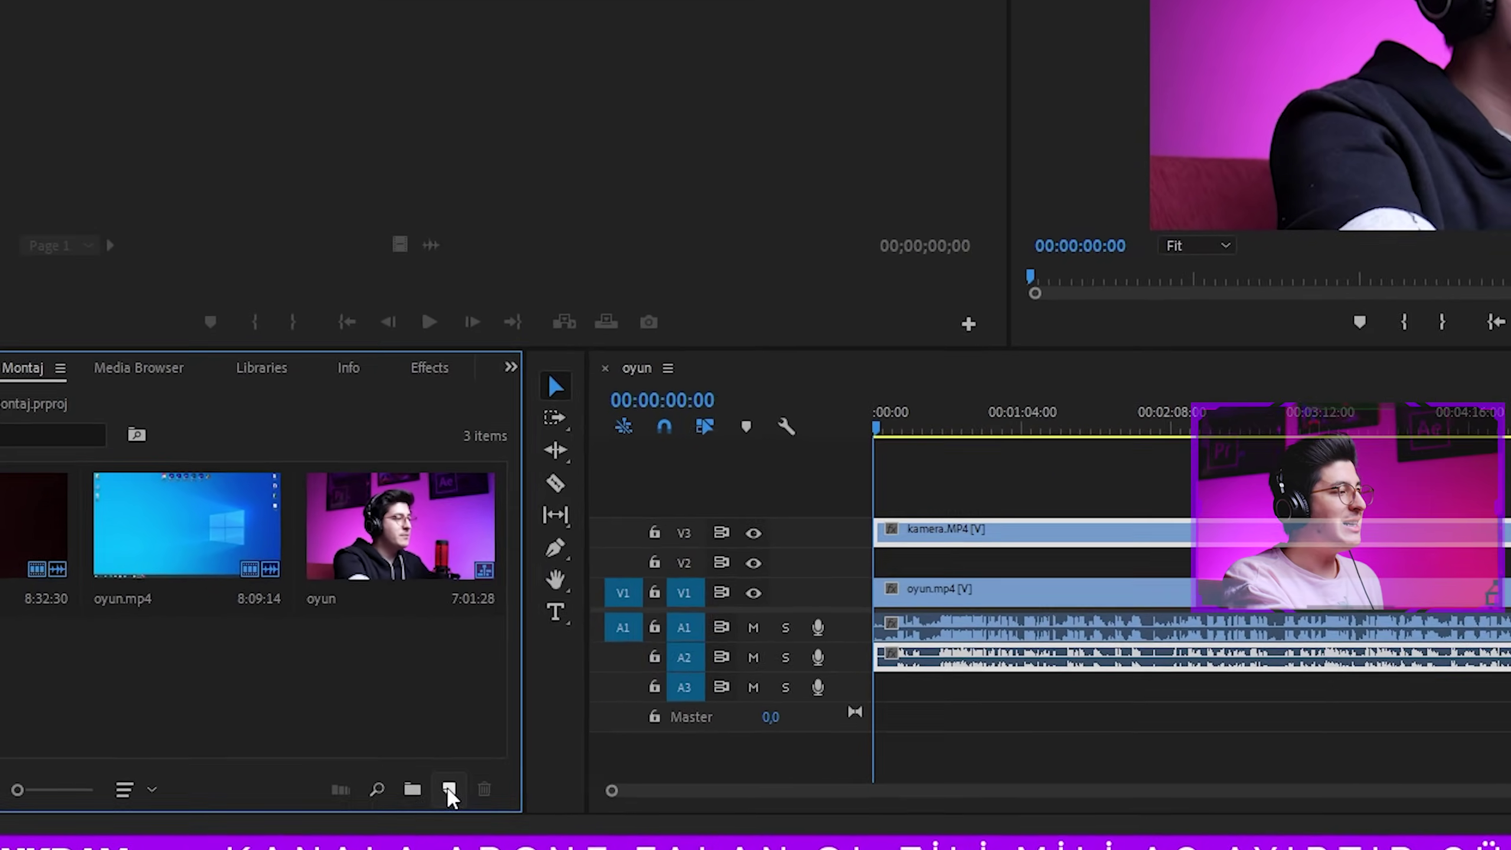
Create a 1920x1080 blue-purple colour matte named çerçeve and lay it across track V2.
{"action": "left_click", "coordinate": [394, 786]}
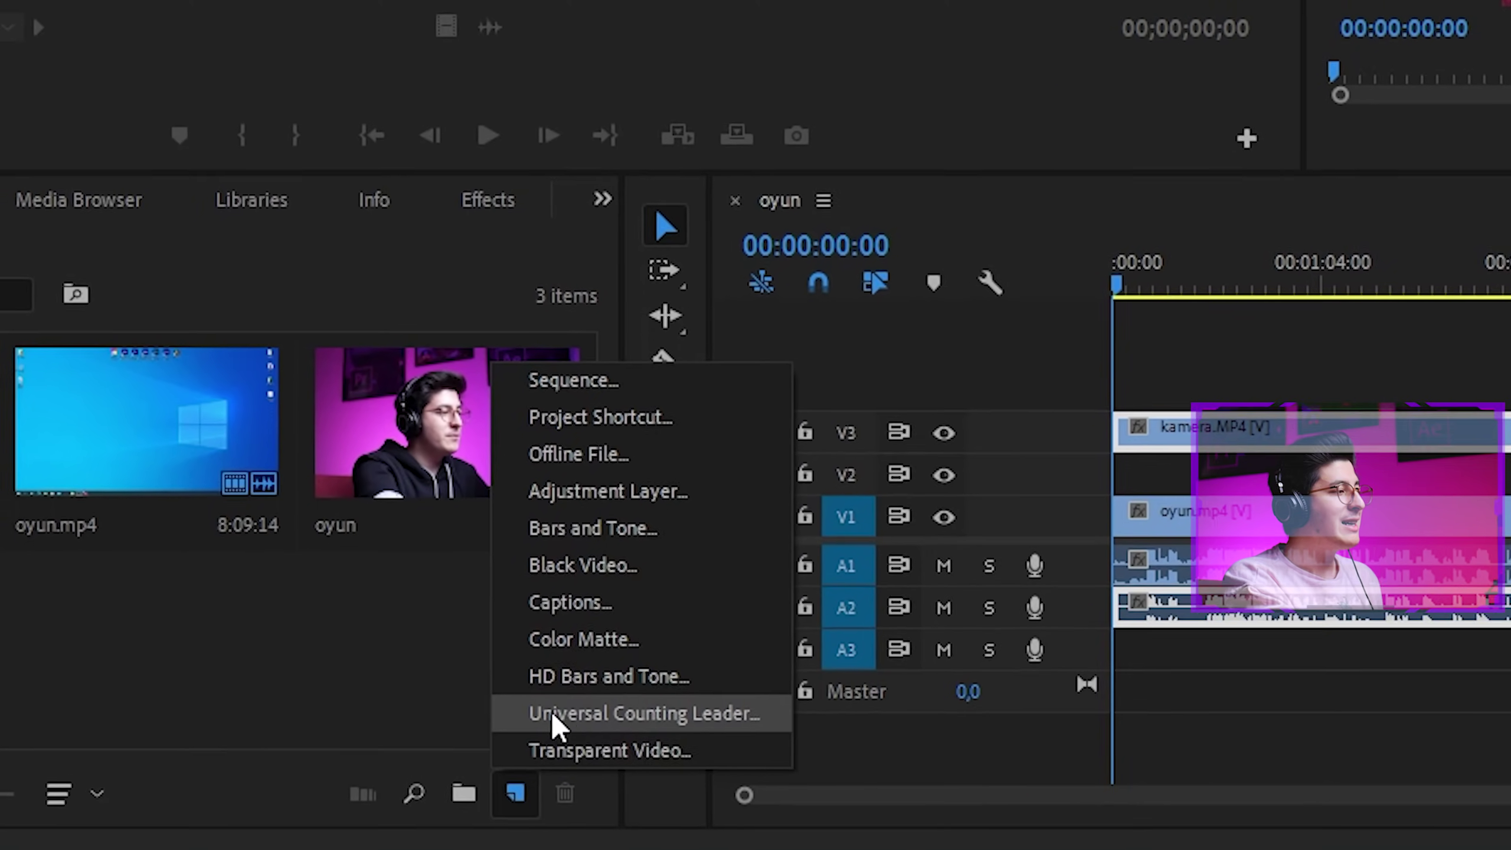
{"action": "left_click", "coordinate": [406, 712]}
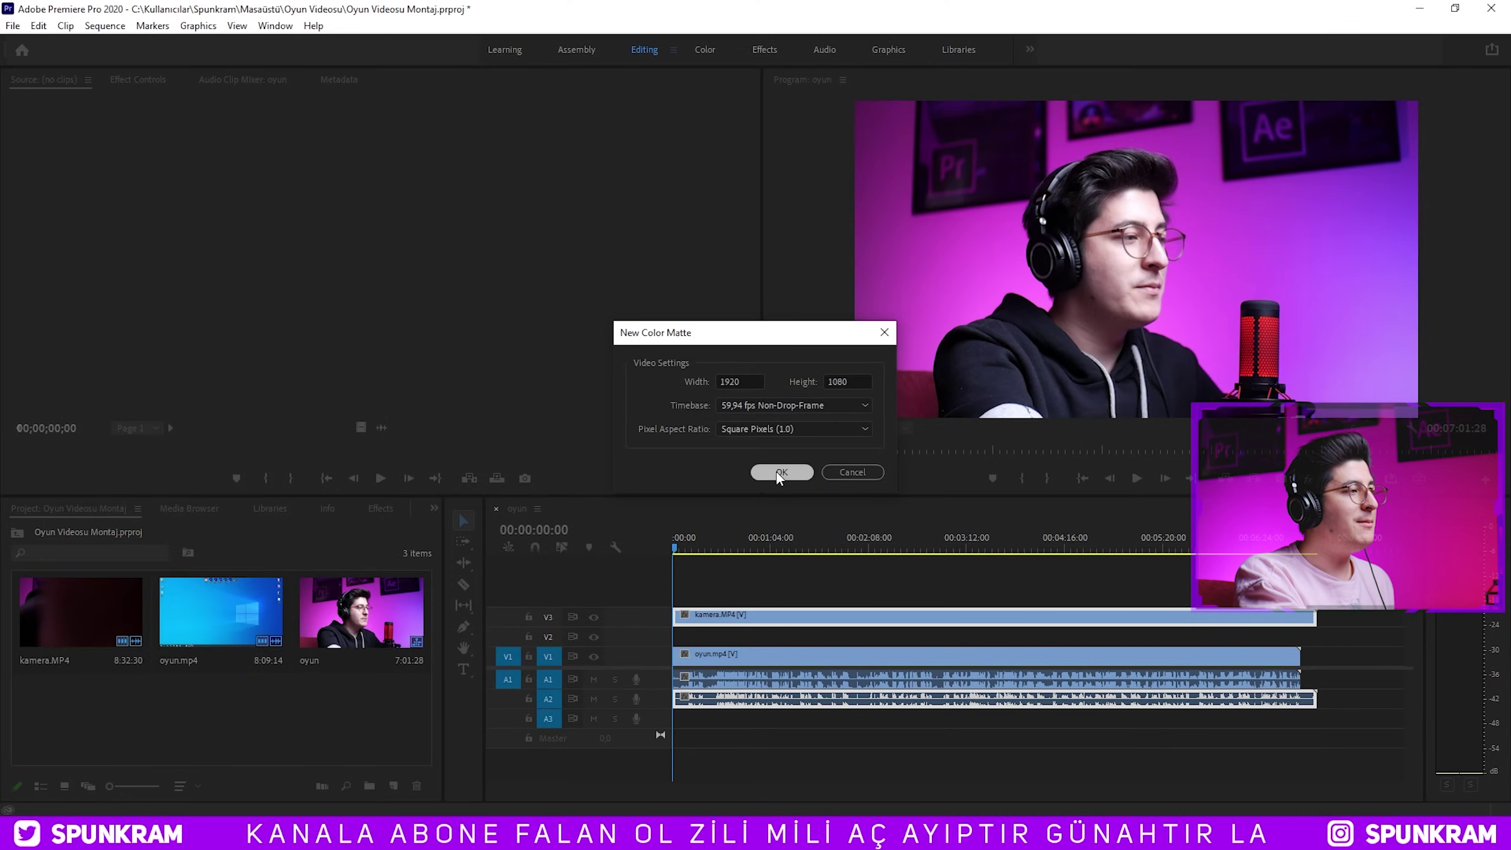
{"action": "left_click", "coordinate": [777, 473]}
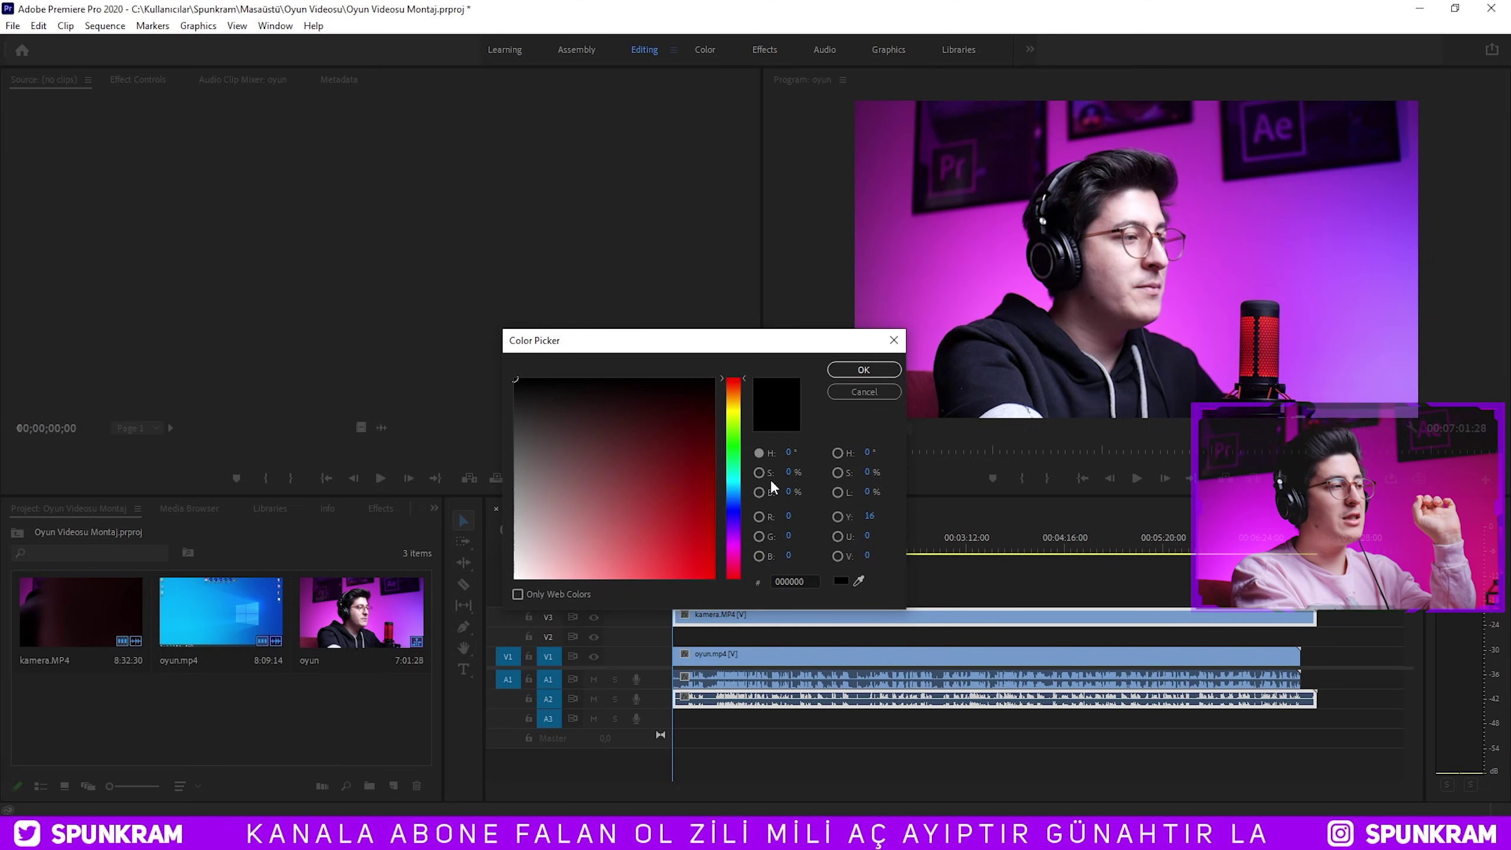
{"action": "mouse_move", "coordinate": [744, 473]}
{"action": "left_mouse_down"}
{"action": "mouse_move", "coordinate": [742, 525]}
{"action": "mouse_move", "coordinate": [706, 545]}
{"action": "left_mouse_up"}
{"action": "left_click", "coordinate": [864, 369]}
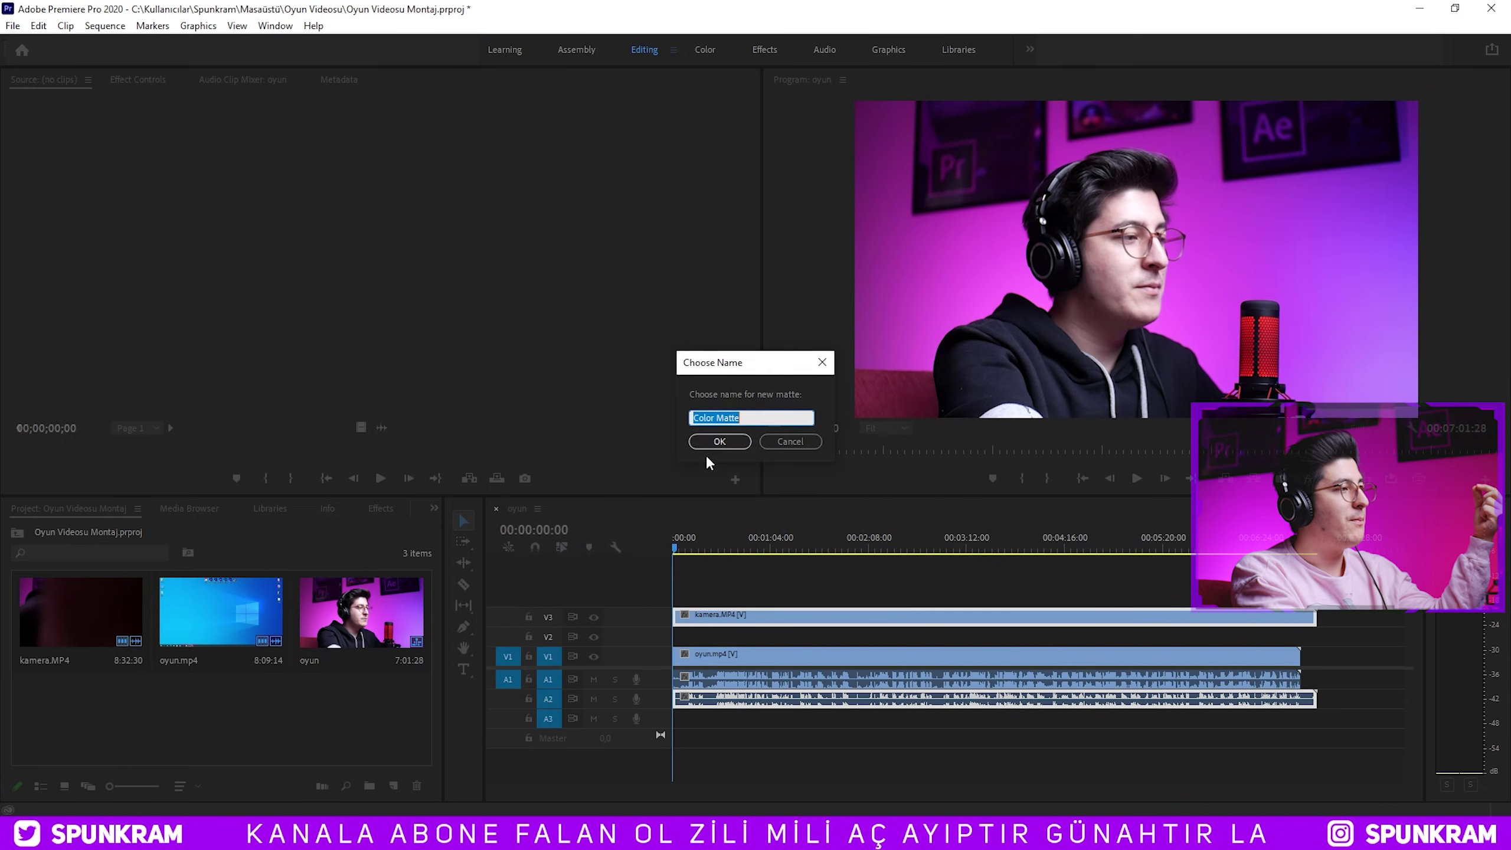
{"action": "type", "text": "çerçeve"}
{"action": "left_click", "coordinate": [725, 437]}
{"action": "mouse_move", "coordinate": [69, 709]}
{"action": "left_mouse_down"}
{"action": "mouse_move", "coordinate": [688, 633]}
{"action": "mouse_move", "coordinate": [1311, 647]}
{"action": "left_mouse_up"}
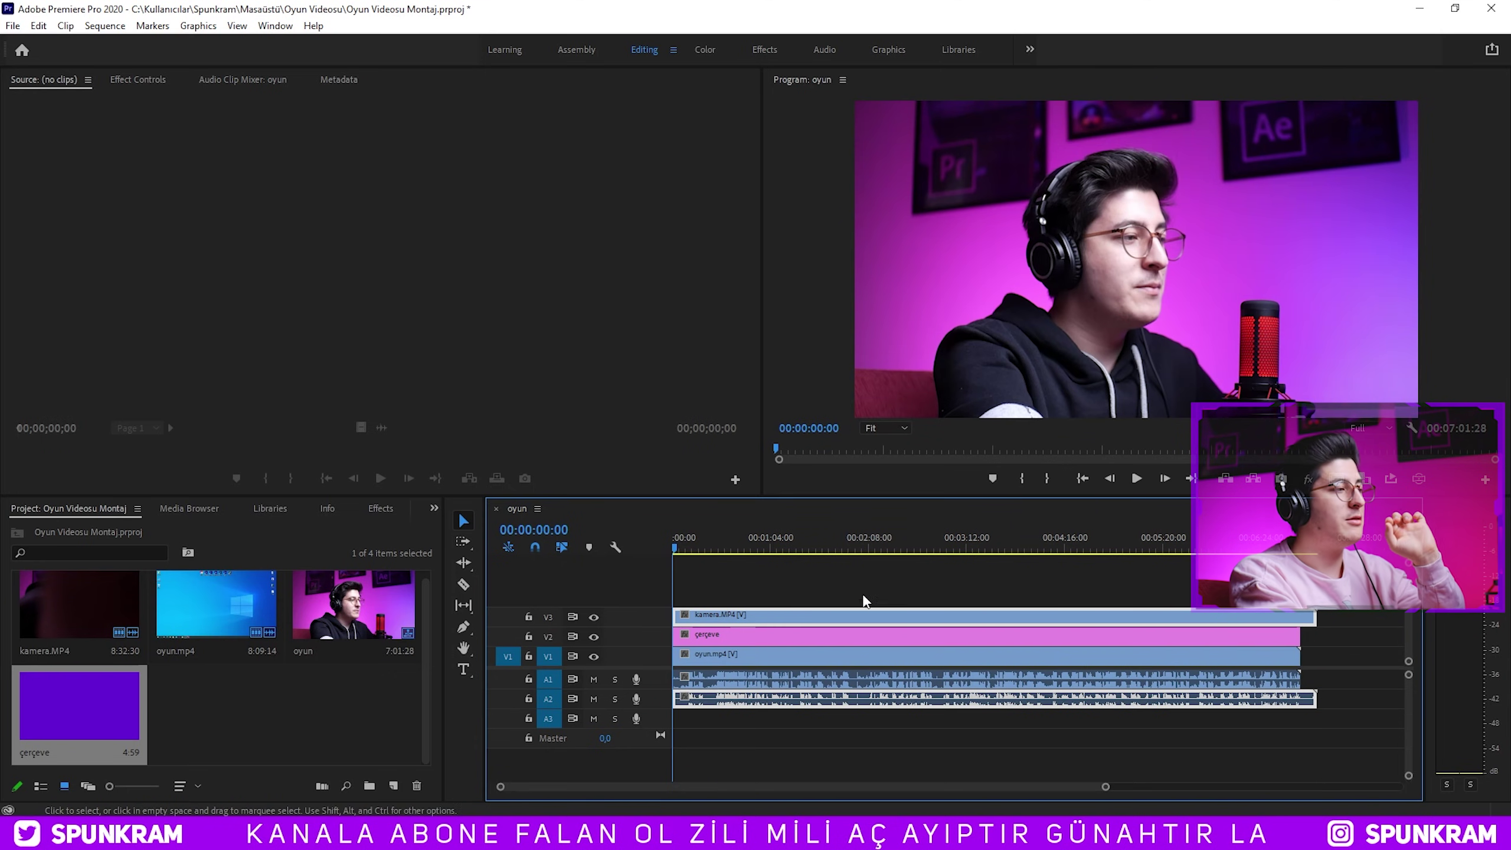
{"action": "left_click", "coordinate": [764, 546]}
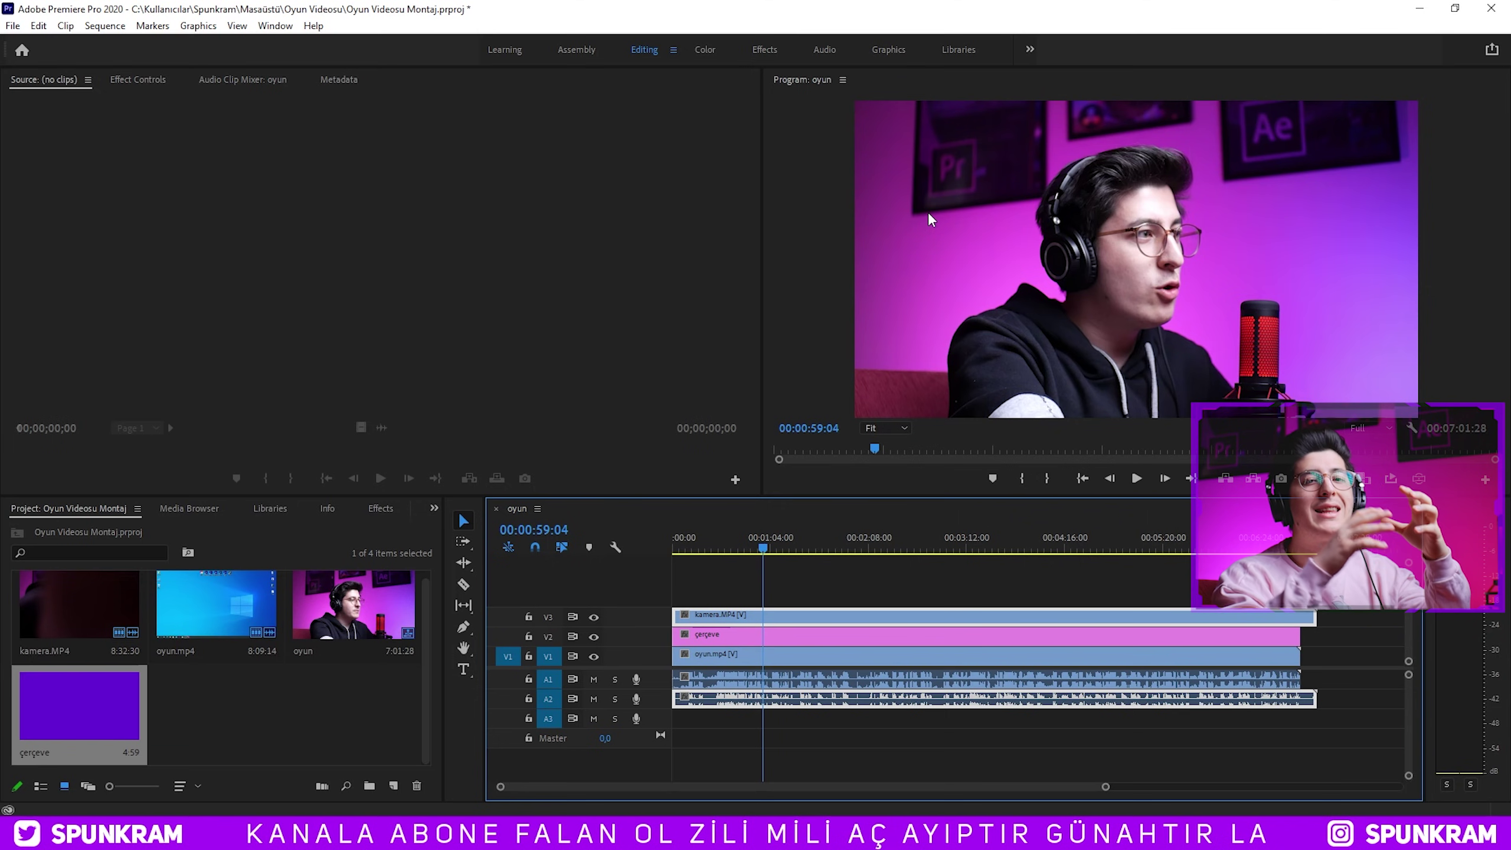
Scale kamera.MP4 down around its centre by dragging its corner handle in the Program monitor.
{"action": "left_click", "coordinate": [821, 622]}
{"action": "left_click", "coordinate": [820, 619]}
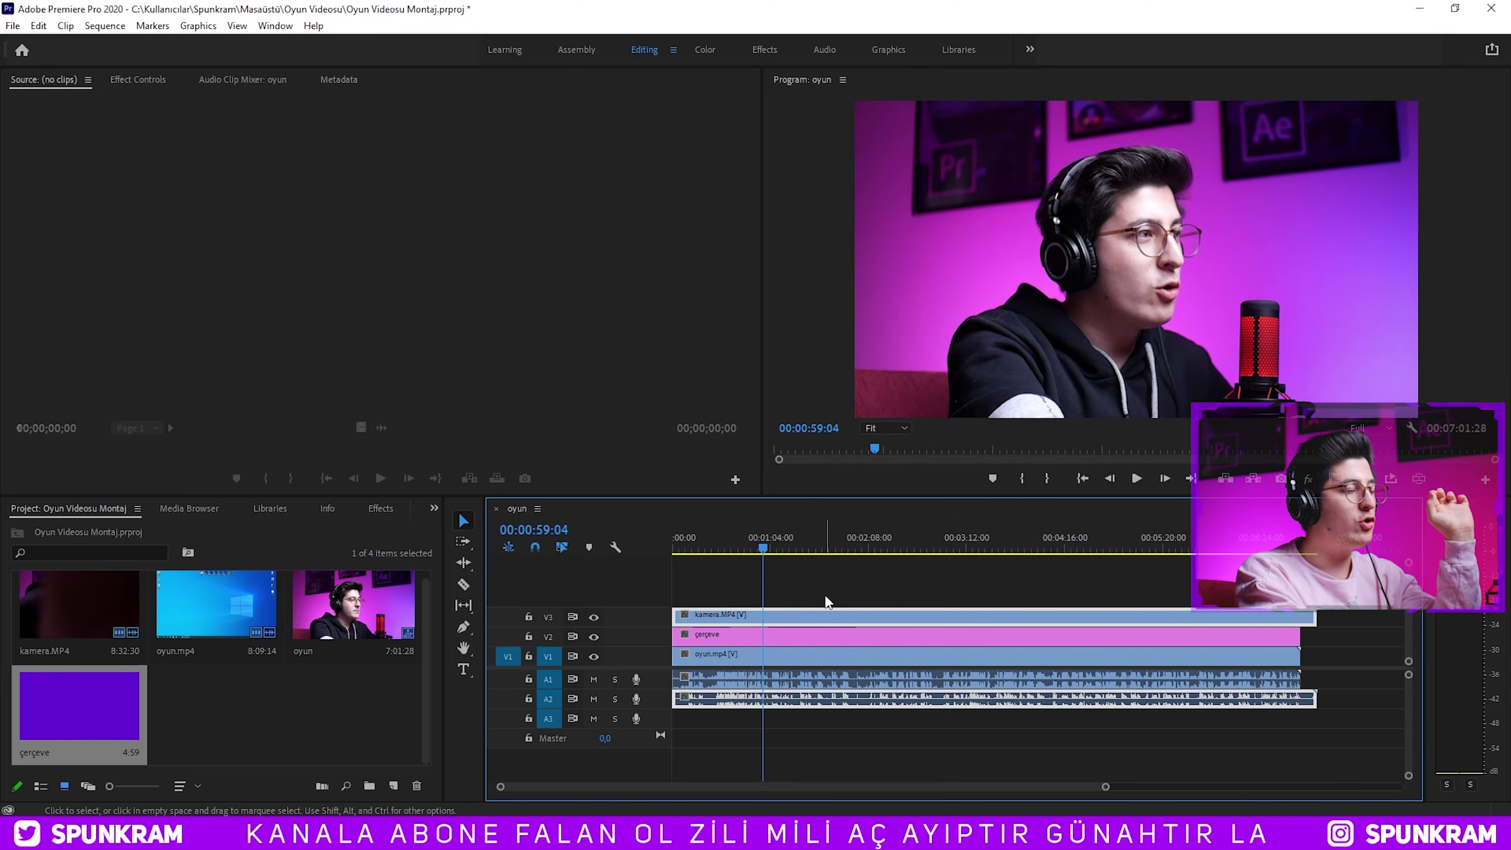
{"action": "left_click", "coordinate": [935, 256]}
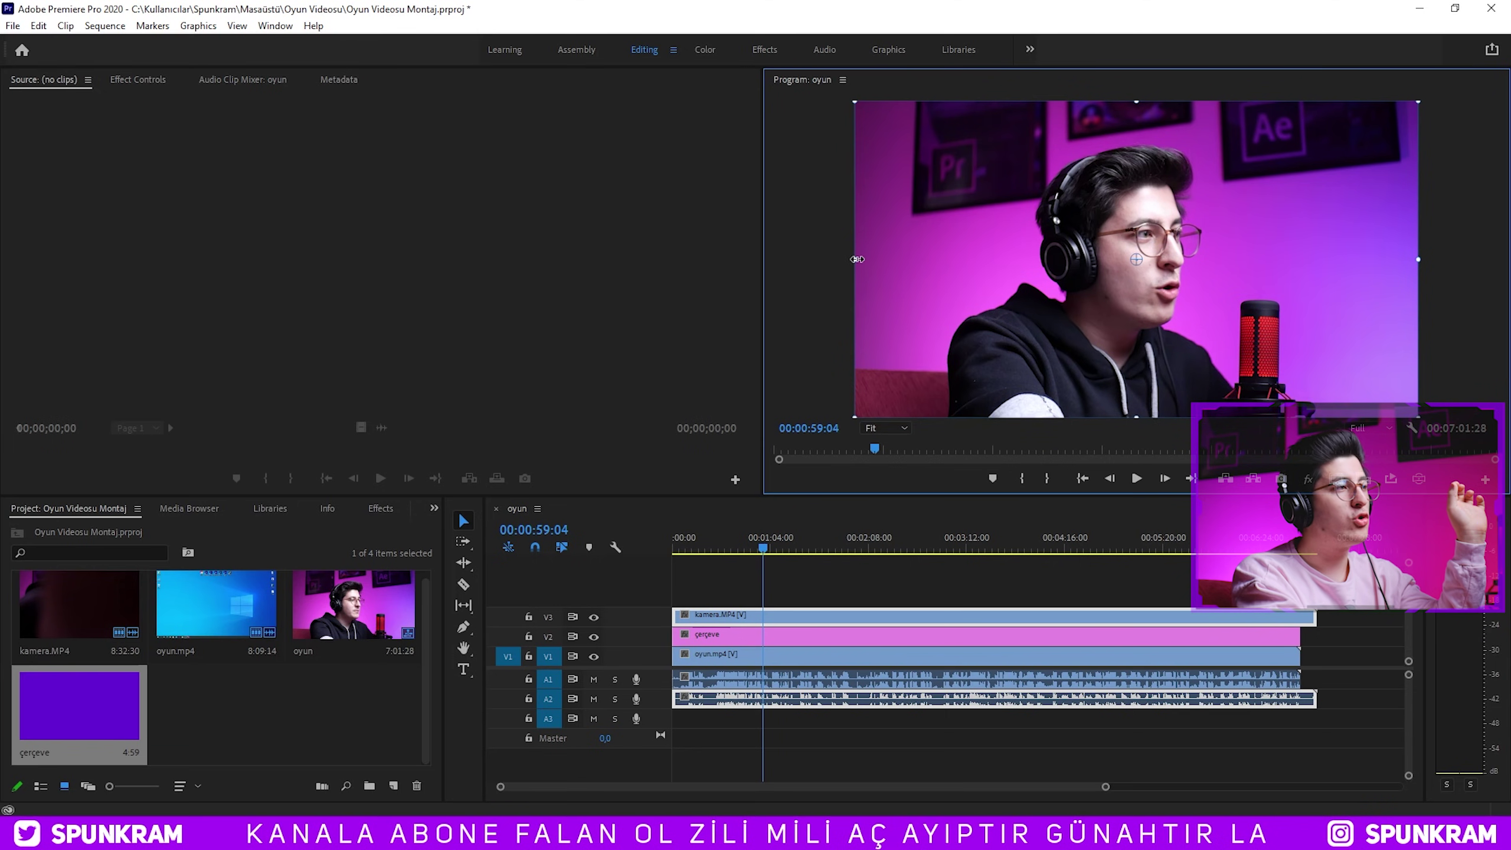
{"action": "left_click_drag", "start_coordinate": [855, 259], "coordinate": [961, 259]}
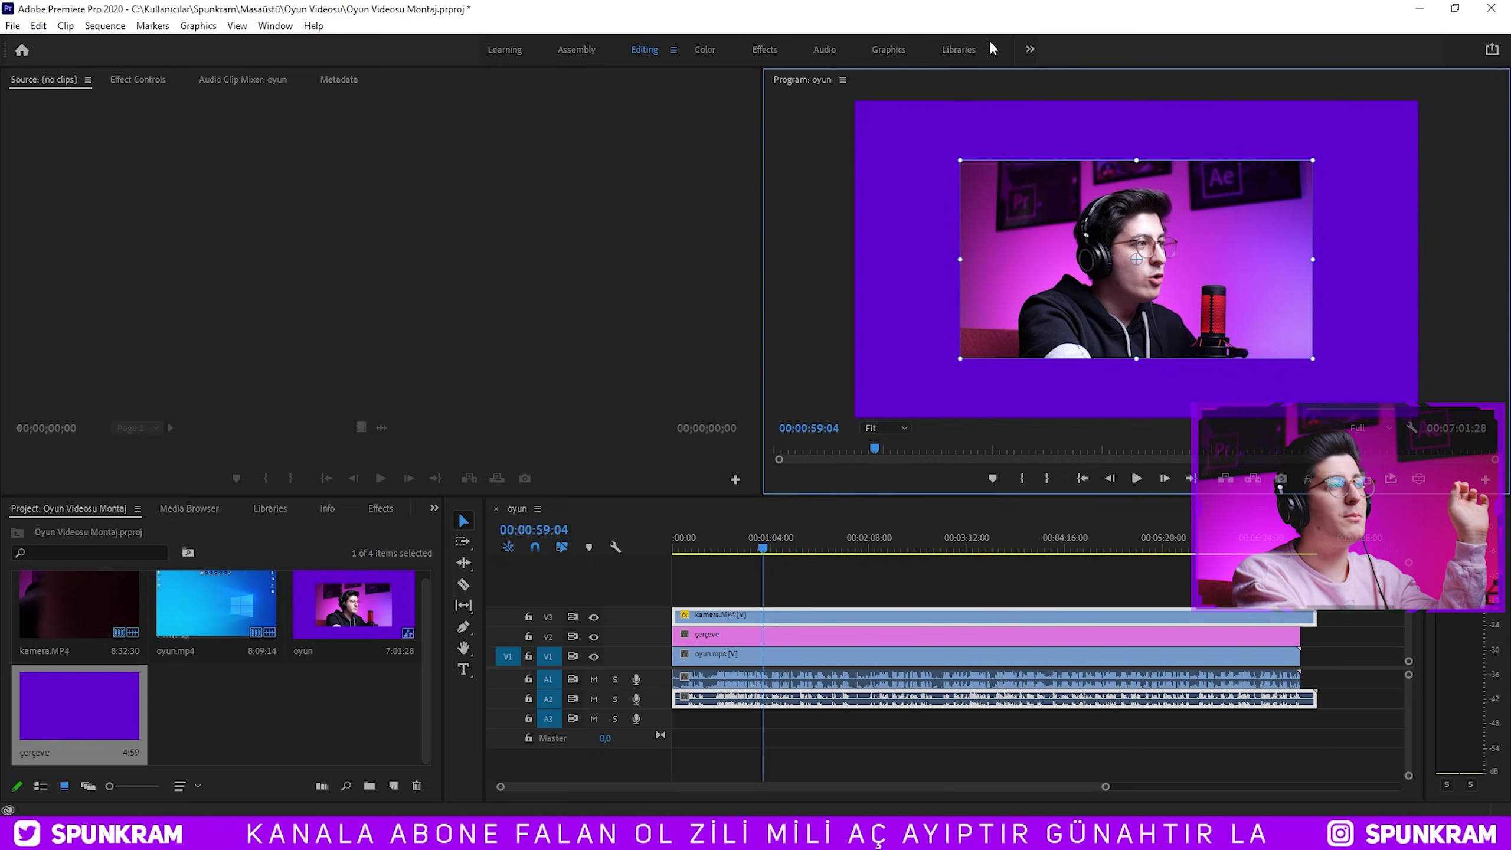
{"action": "left_click", "coordinate": [762, 643]}
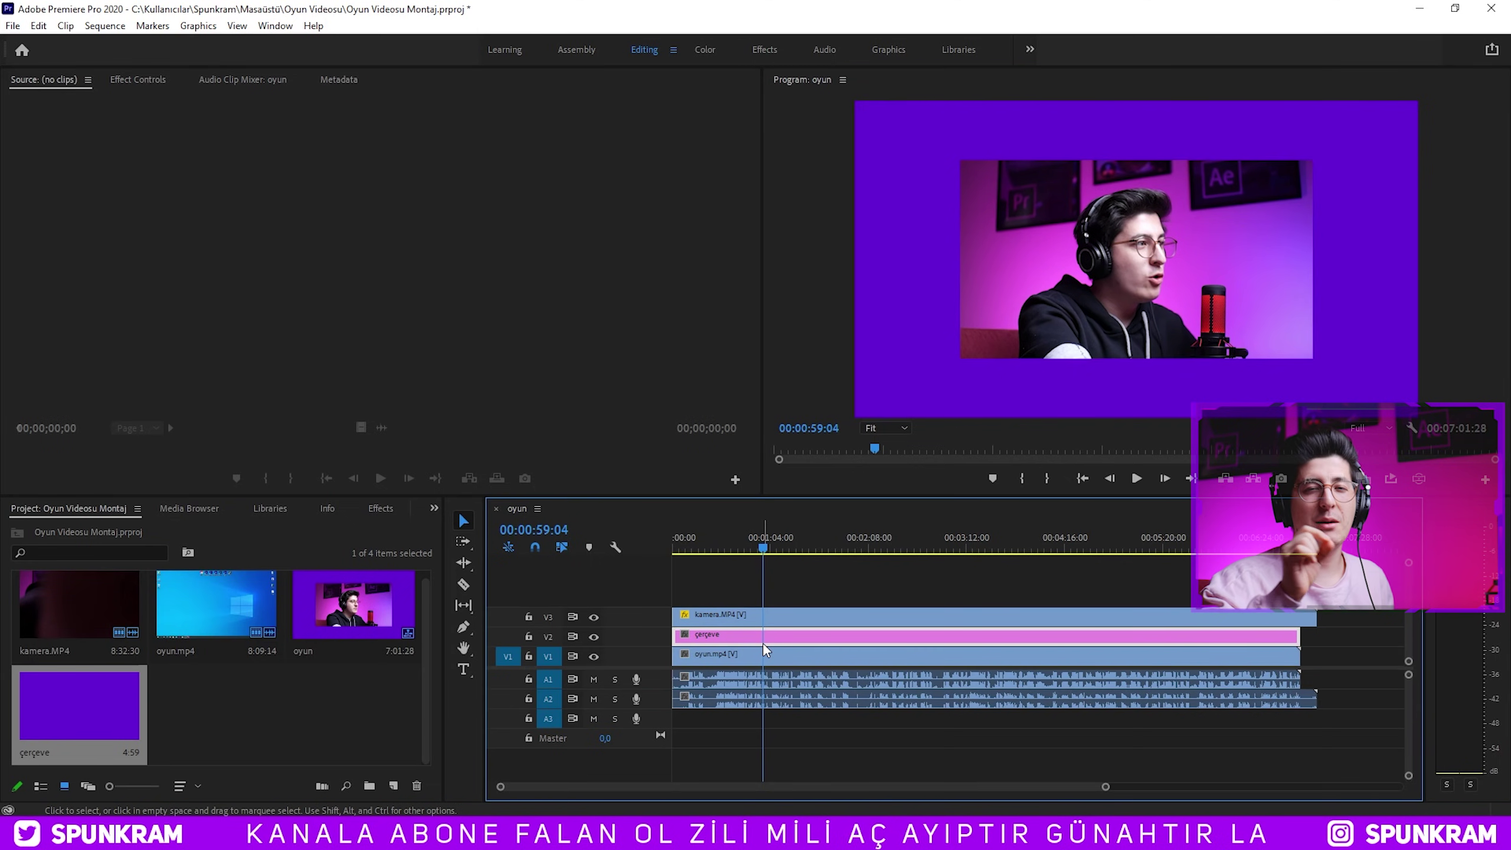
Apply the Crop effect to the çerçeve clip.
{"action": "left_click", "coordinate": [375, 508]}
{"action": "left_click", "coordinate": [60, 528]}
{"action": "type", "text": "crop"}
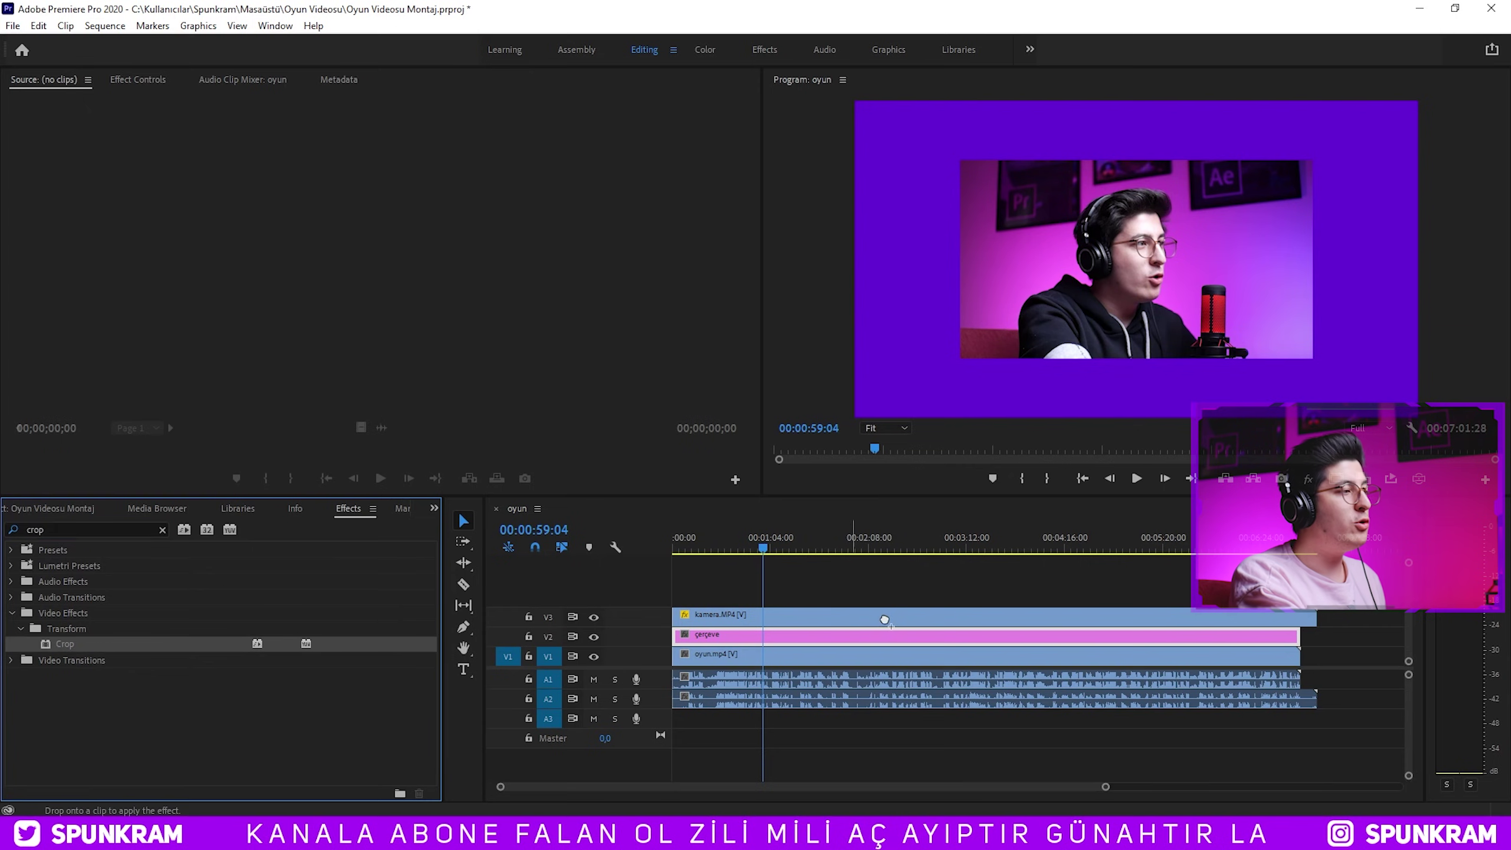
{"action": "left_click_drag", "start_coordinate": [82, 648], "coordinate": [928, 636]}
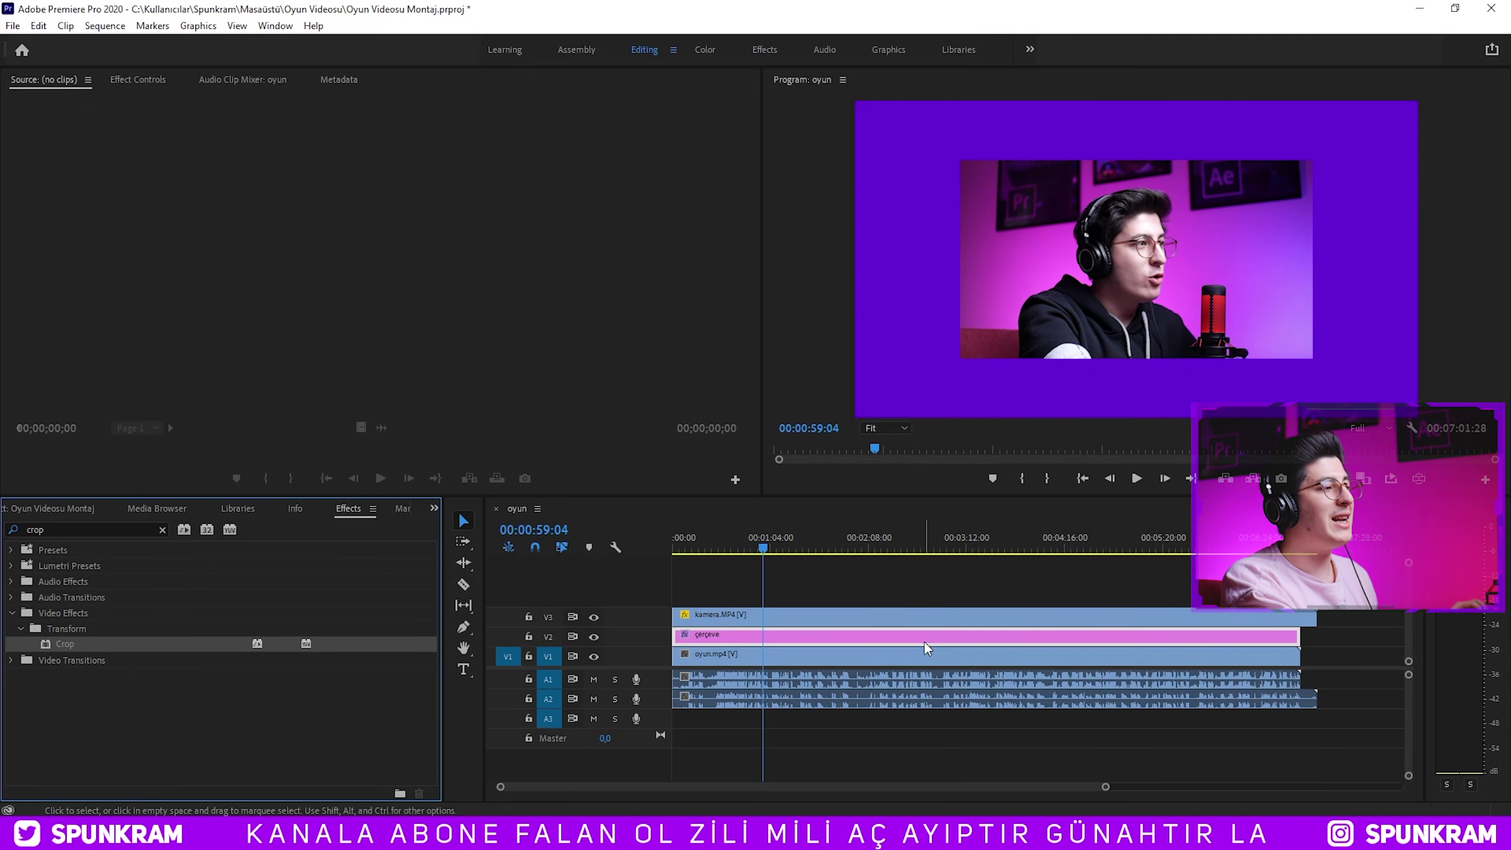
Crop çerçeve to 17.7% left/right and 17.1% top/bottom using the Program monitor handles.
{"action": "left_click", "coordinate": [113, 77]}
{"action": "left_click", "coordinate": [82, 358]}
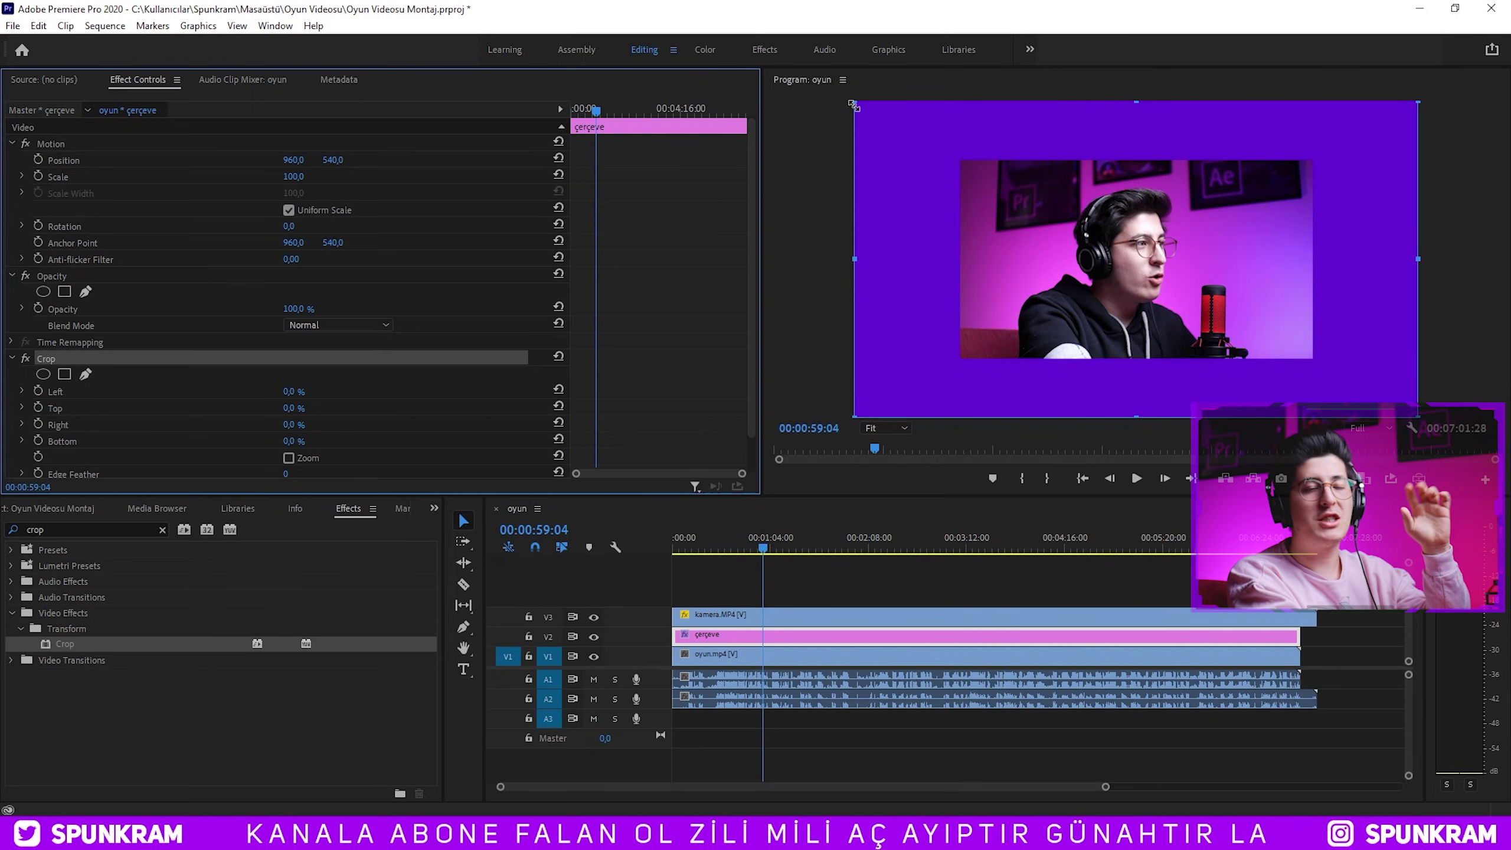
{"action": "left_click_drag", "start_coordinate": [853, 105], "coordinate": [954, 156]}
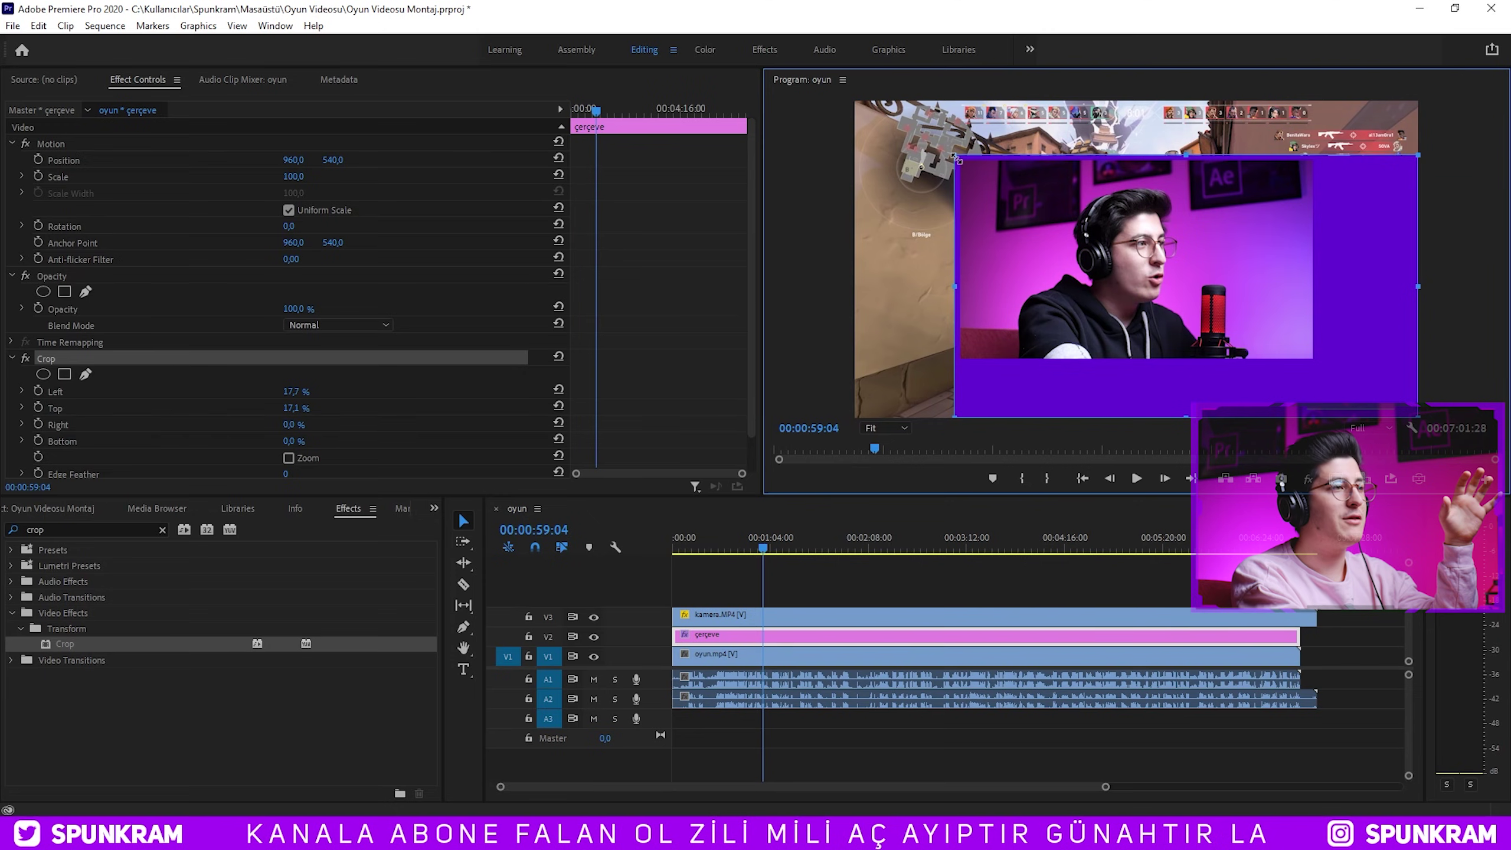
{"action": "left_click_drag", "start_coordinate": [1414, 414], "coordinate": [1317, 361]}
{"action": "left_click", "coordinate": [1231, 522]}
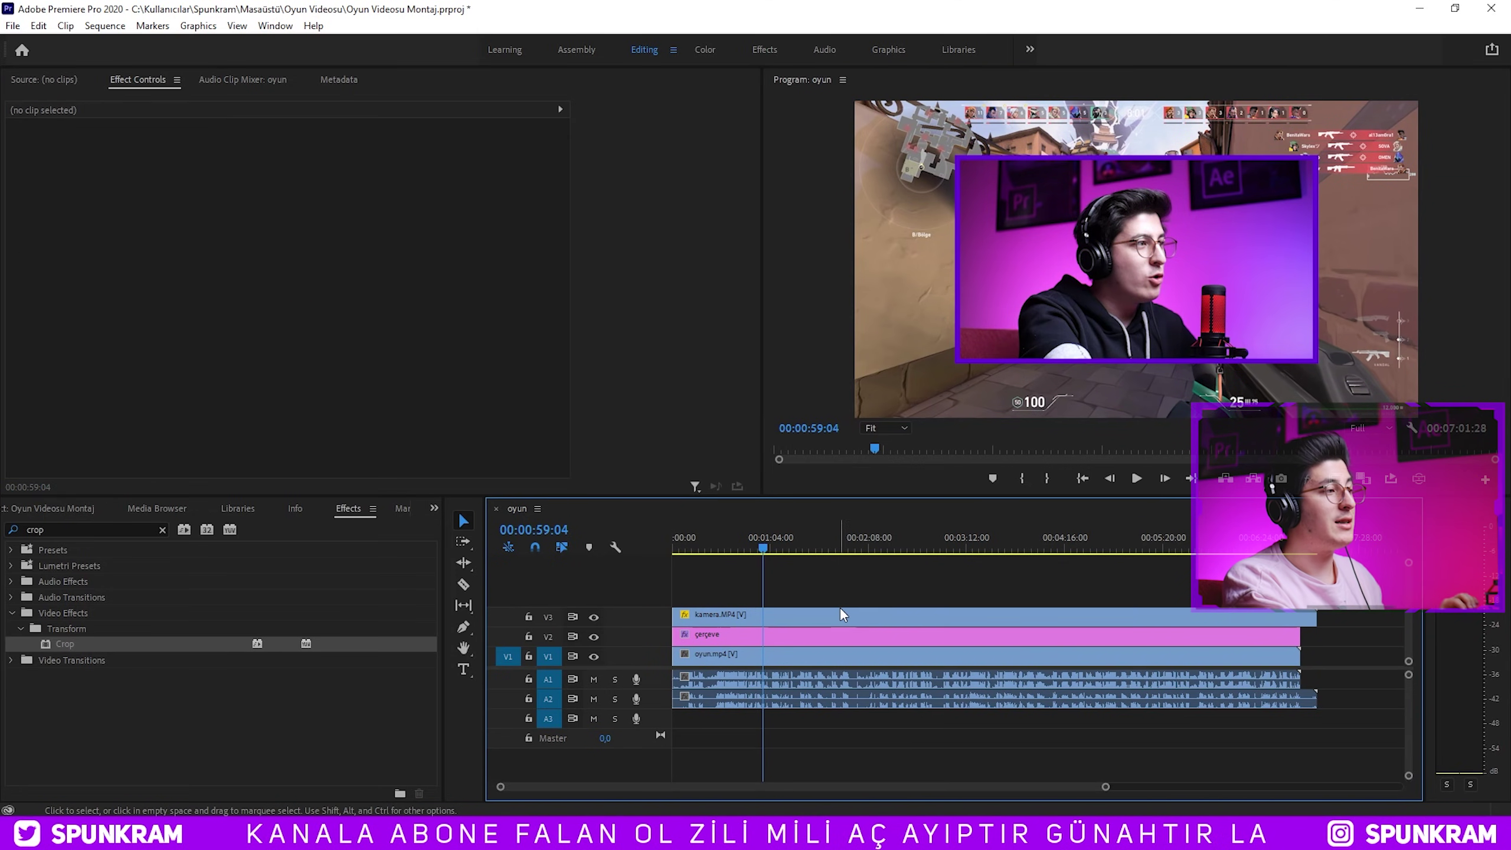
{"action": "left_click", "coordinate": [758, 643]}
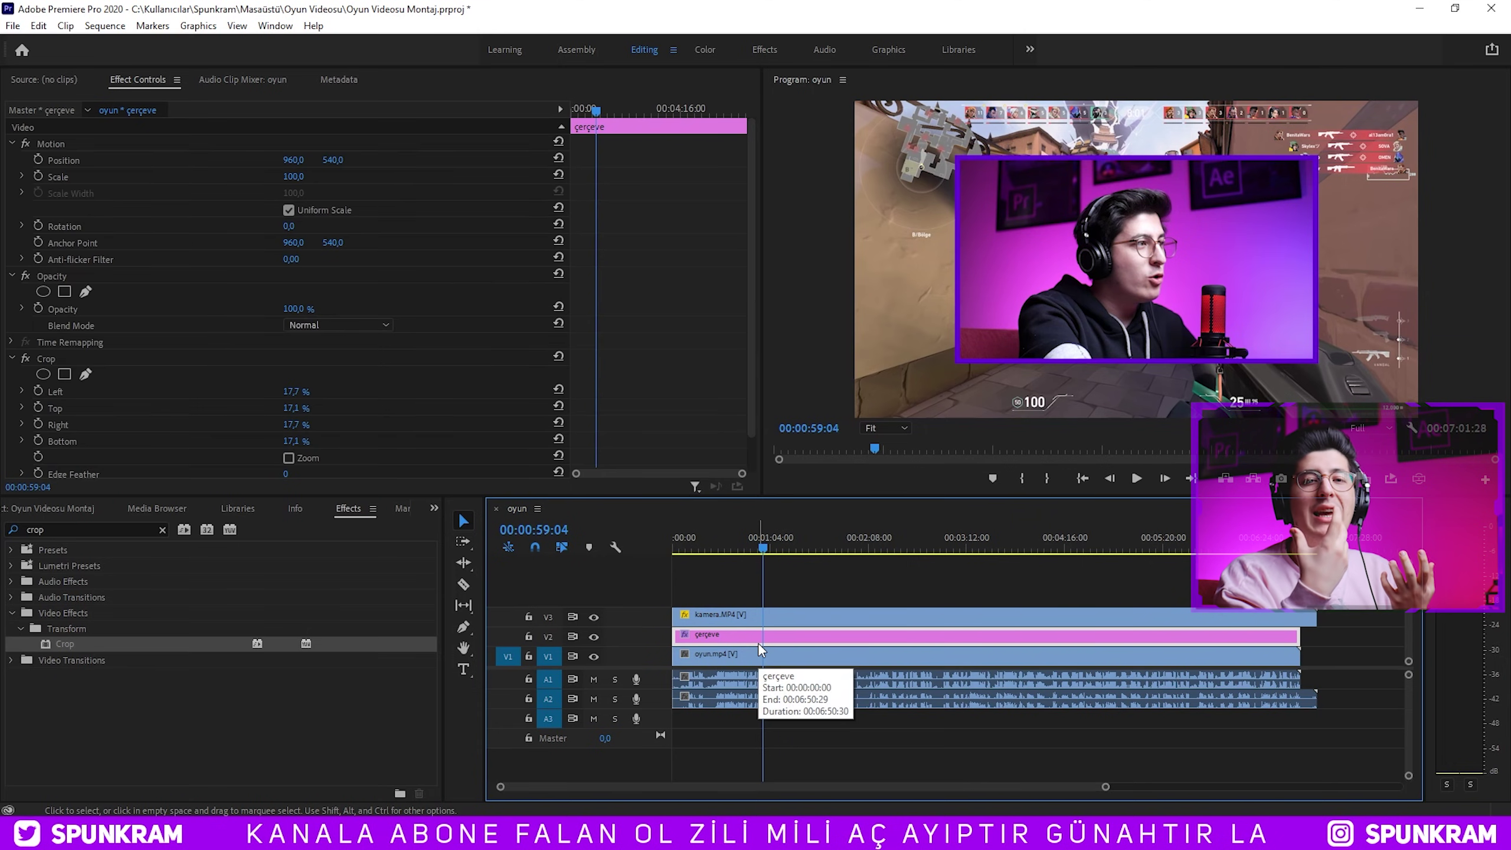
Try the Sapphire Stylize S_DigitalDamage effect on a clip and preview later in the sequence.
{"action": "left_click", "coordinate": [162, 529]}
{"action": "scroll", "coordinate": [124, 606], "scroll_direction": "down", "scroll_amount": 5}
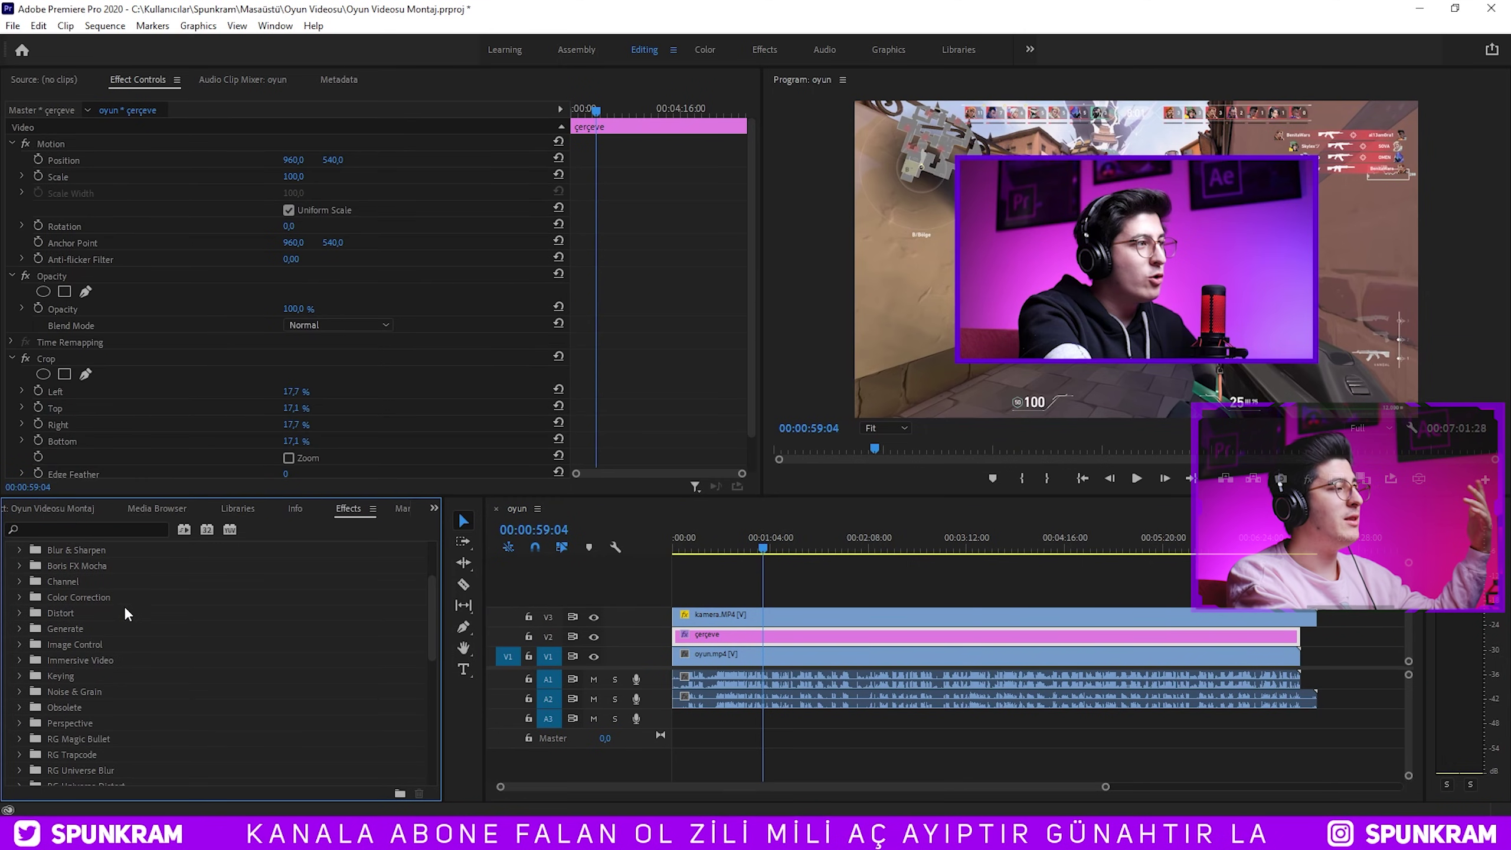
{"action": "scroll", "coordinate": [124, 607], "scroll_direction": "down", "scroll_amount": 4}
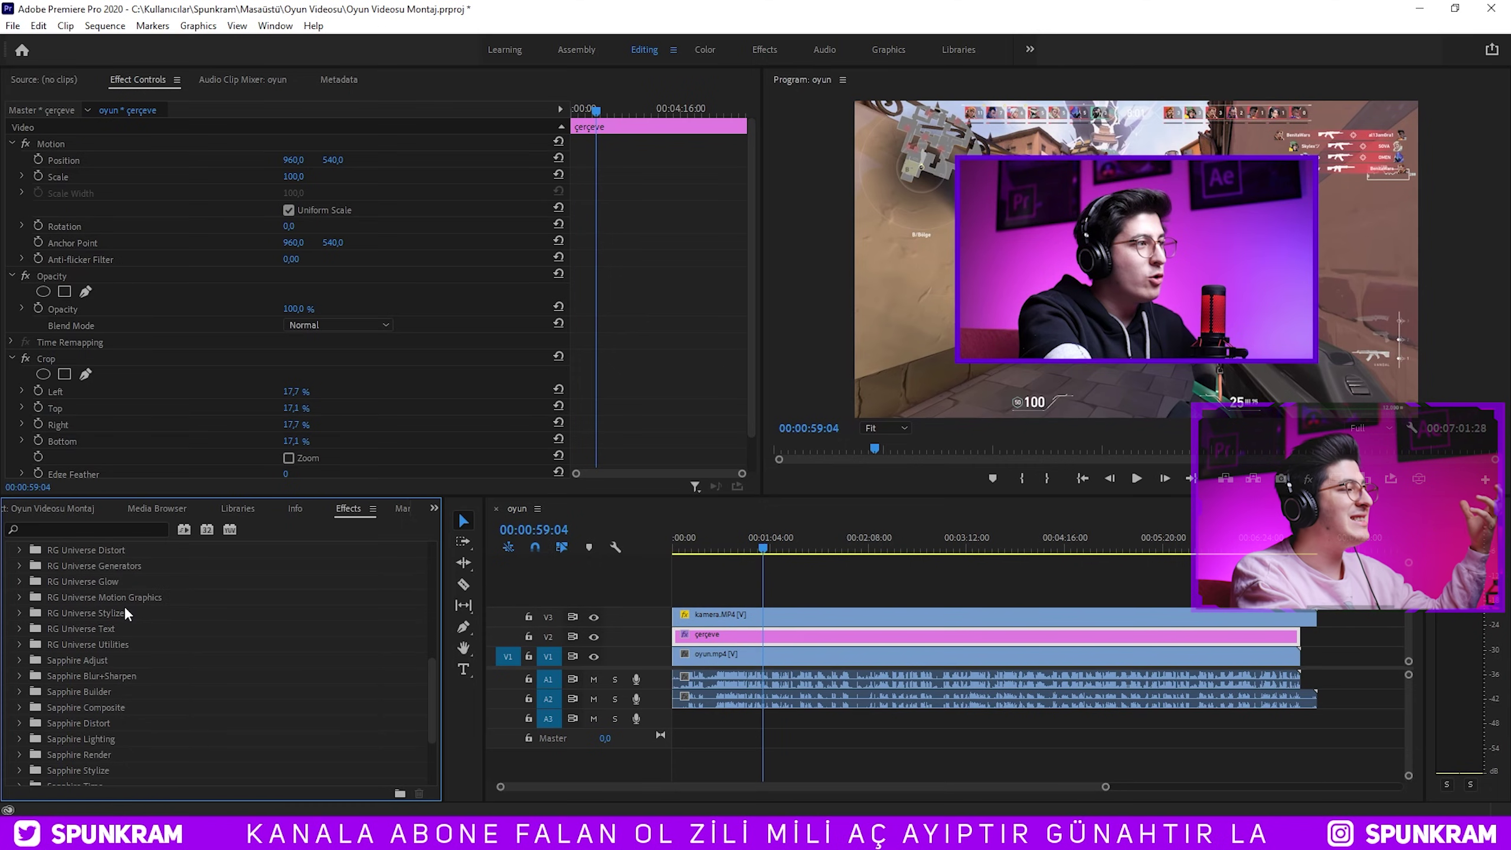
{"action": "double_click", "coordinate": [100, 725]}
{"action": "left_click_drag", "start_coordinate": [100, 725], "coordinate": [862, 579]}
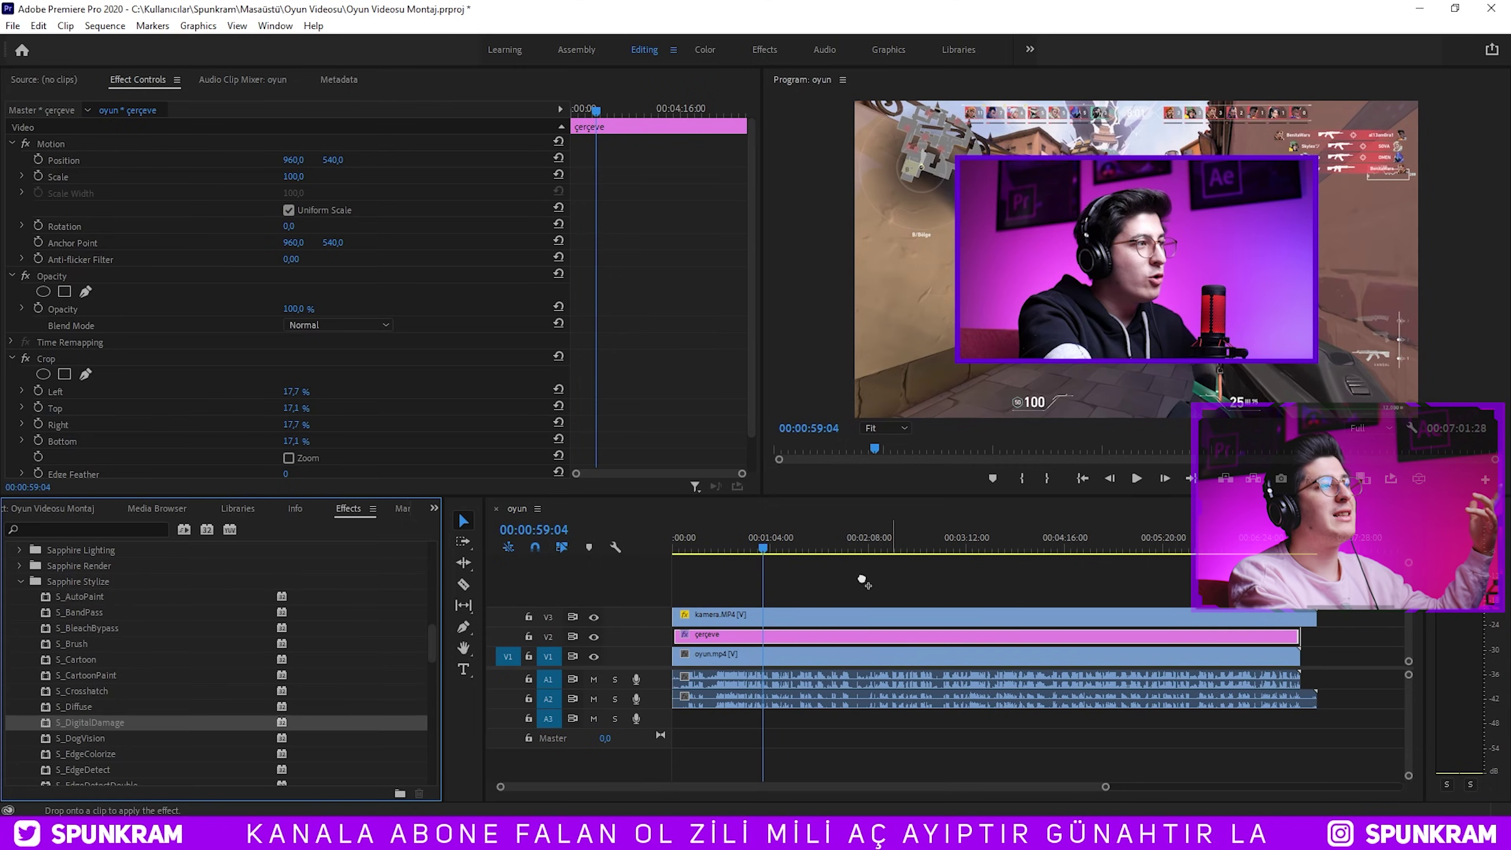
{"action": "left_click_drag", "start_coordinate": [770, 554], "coordinate": [811, 554]}
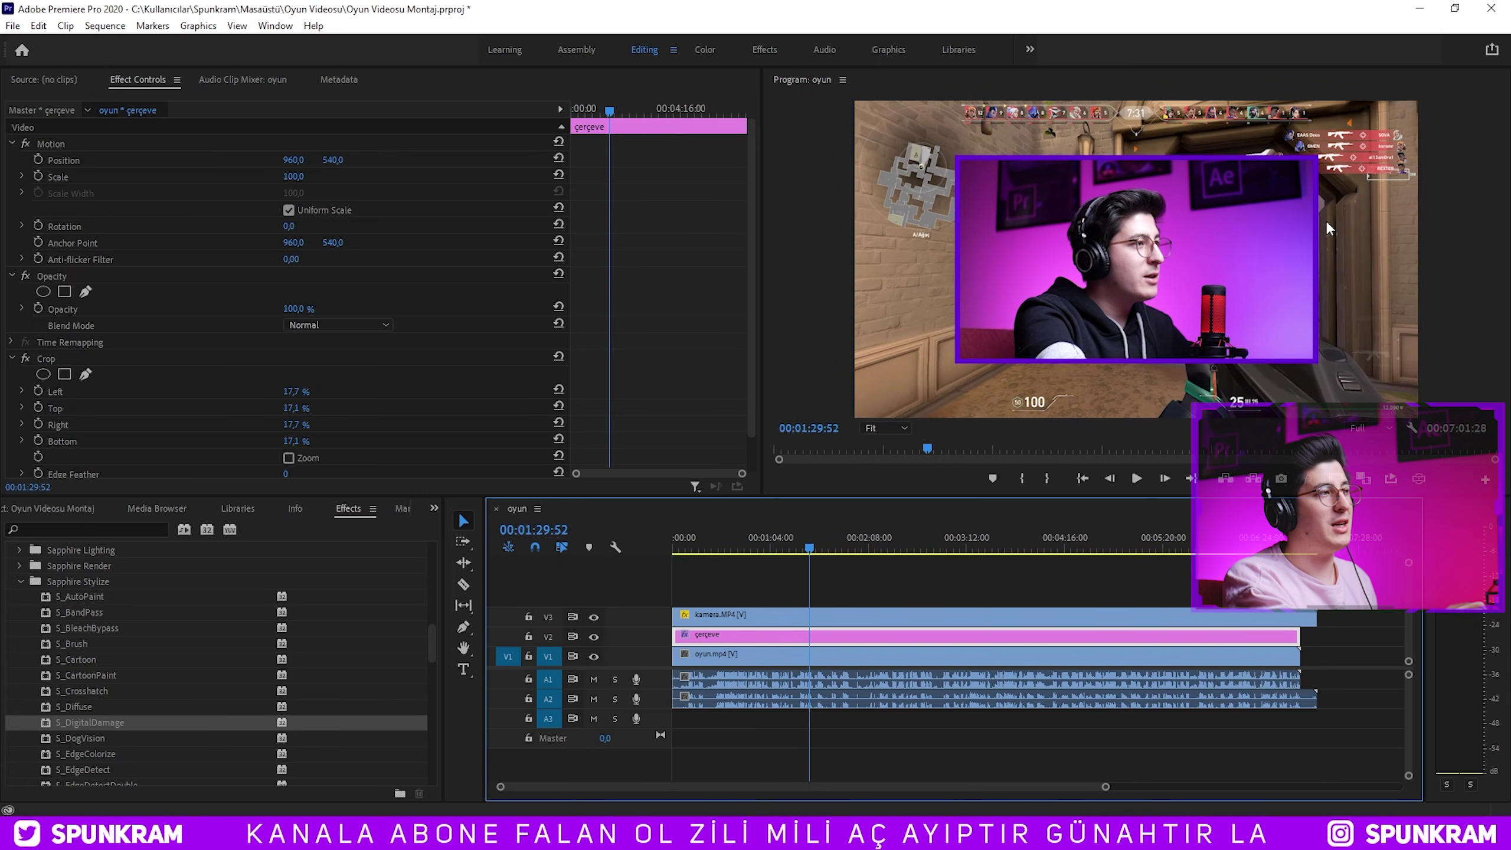
Apply Stylize > Alpha Glow to the çerçeve clip with a purple start colour.
{"action": "double_click", "coordinate": [55, 582]}
{"action": "double_click", "coordinate": [59, 613]}
{"action": "left_click_drag", "start_coordinate": [78, 557], "coordinate": [910, 637]}
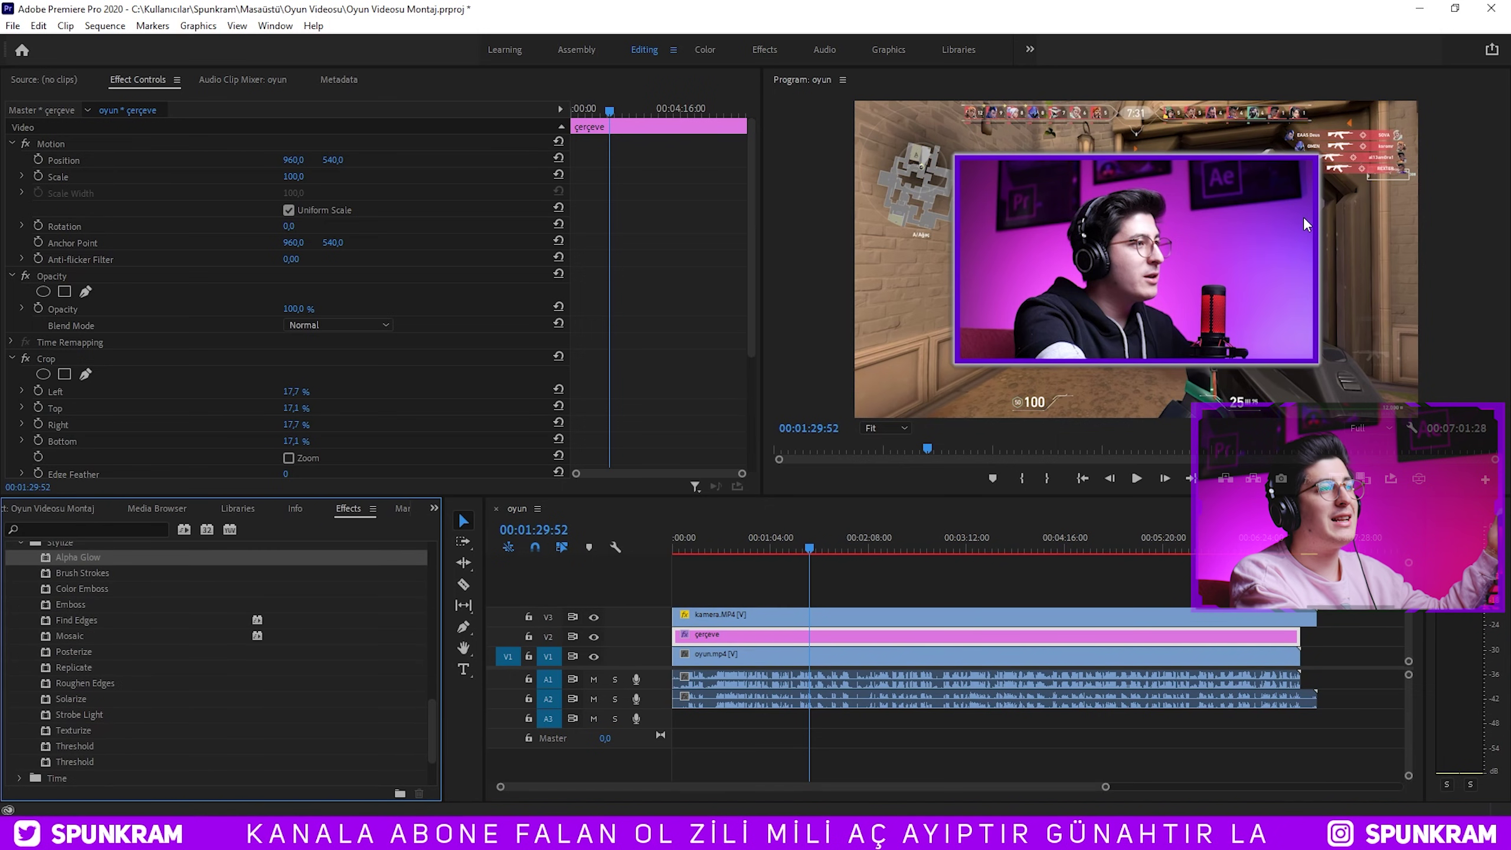
{"action": "scroll", "coordinate": [212, 358], "scroll_direction": "down", "scroll_amount": 5}
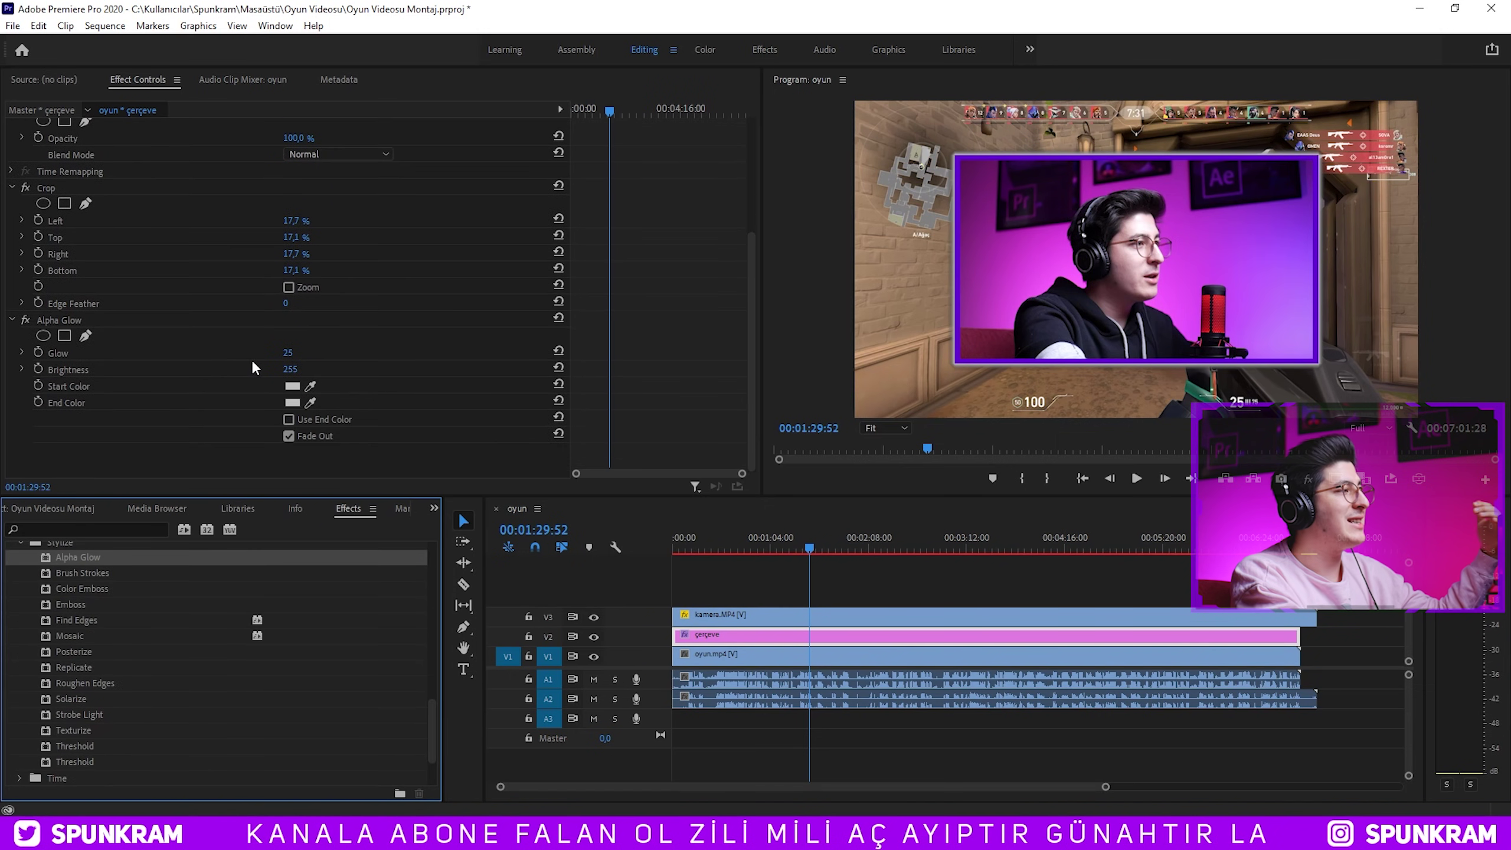
{"action": "left_click", "coordinate": [311, 388]}
{"action": "left_click", "coordinate": [962, 256]}
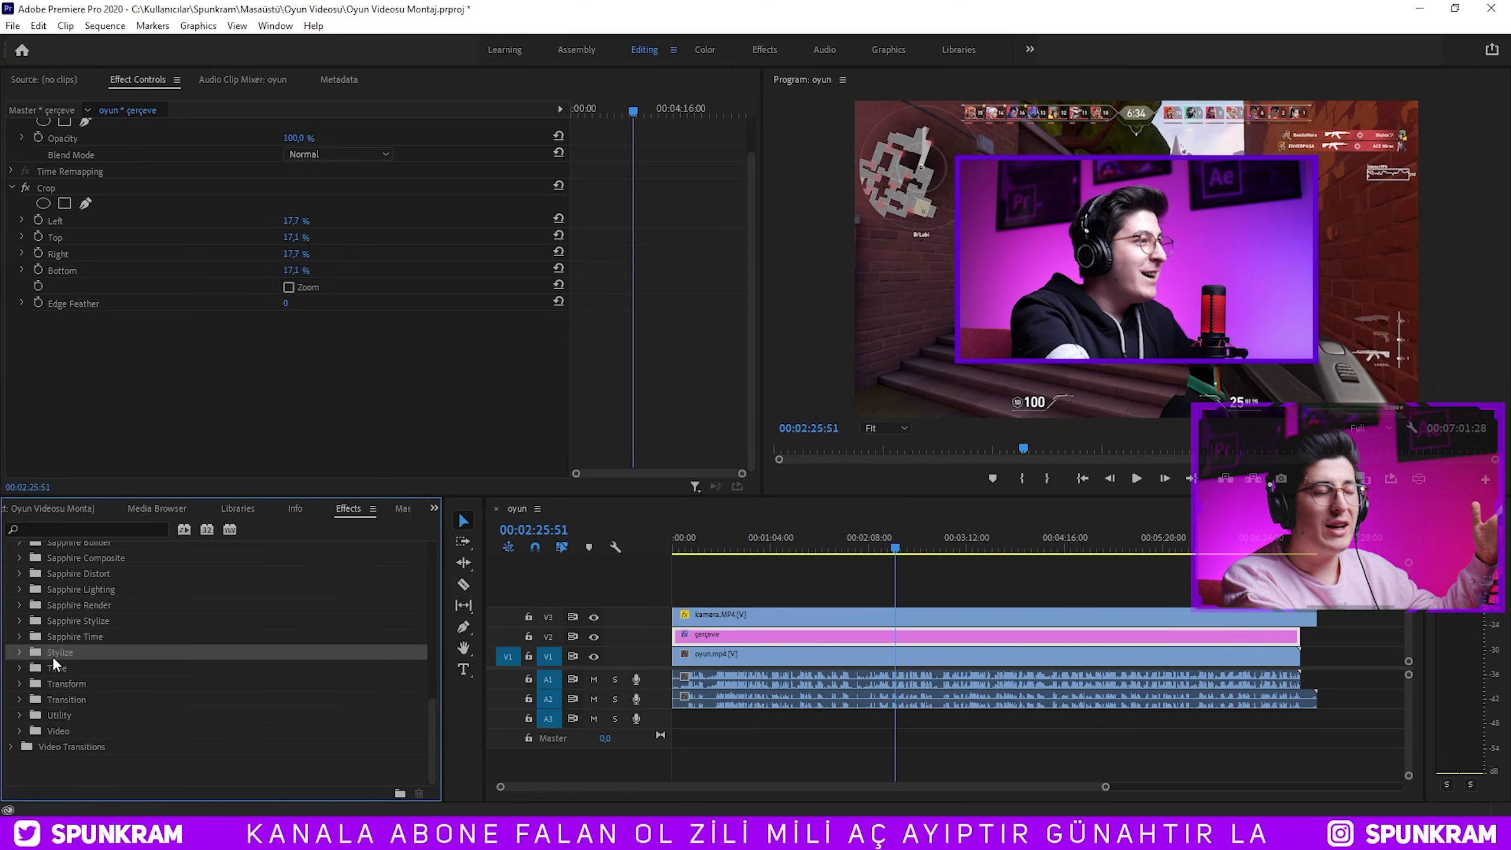
{"action": "scroll", "coordinate": [50, 656], "scroll_direction": "up", "scroll_amount": 3}
{"action": "scroll", "coordinate": [67, 624], "scroll_direction": "up", "scroll_amount": 5}
{"action": "scroll", "coordinate": [68, 624], "scroll_direction": "up", "scroll_amount": 4}
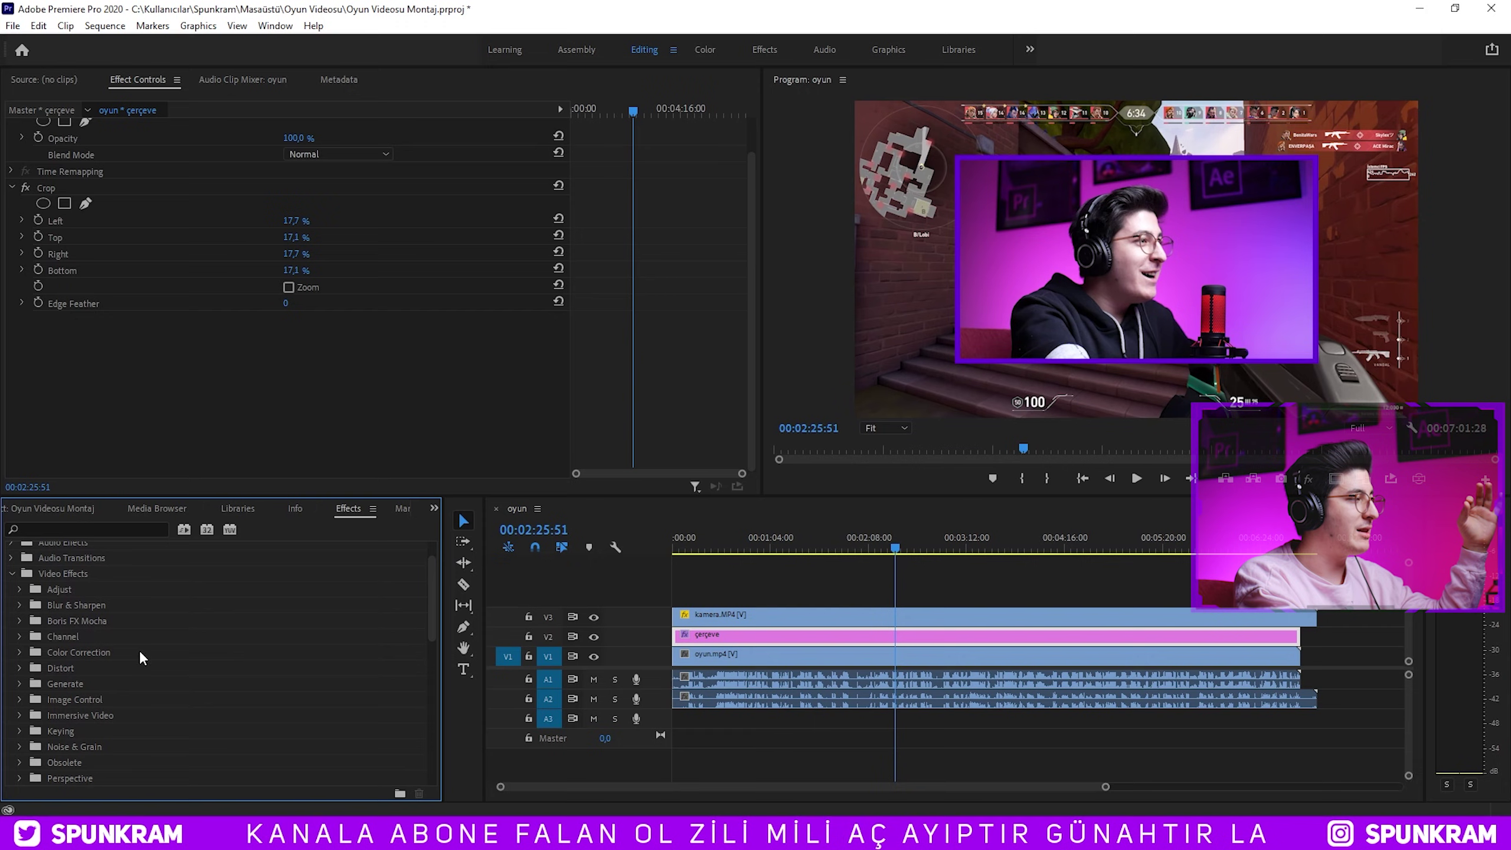
{"action": "scroll", "coordinate": [92, 684], "scroll_direction": "down", "scroll_amount": 3}
Apply Generate > 4-Color Gradient to the çerçeve clip and return to the sequence start.
{"action": "left_click", "coordinate": [20, 558]}
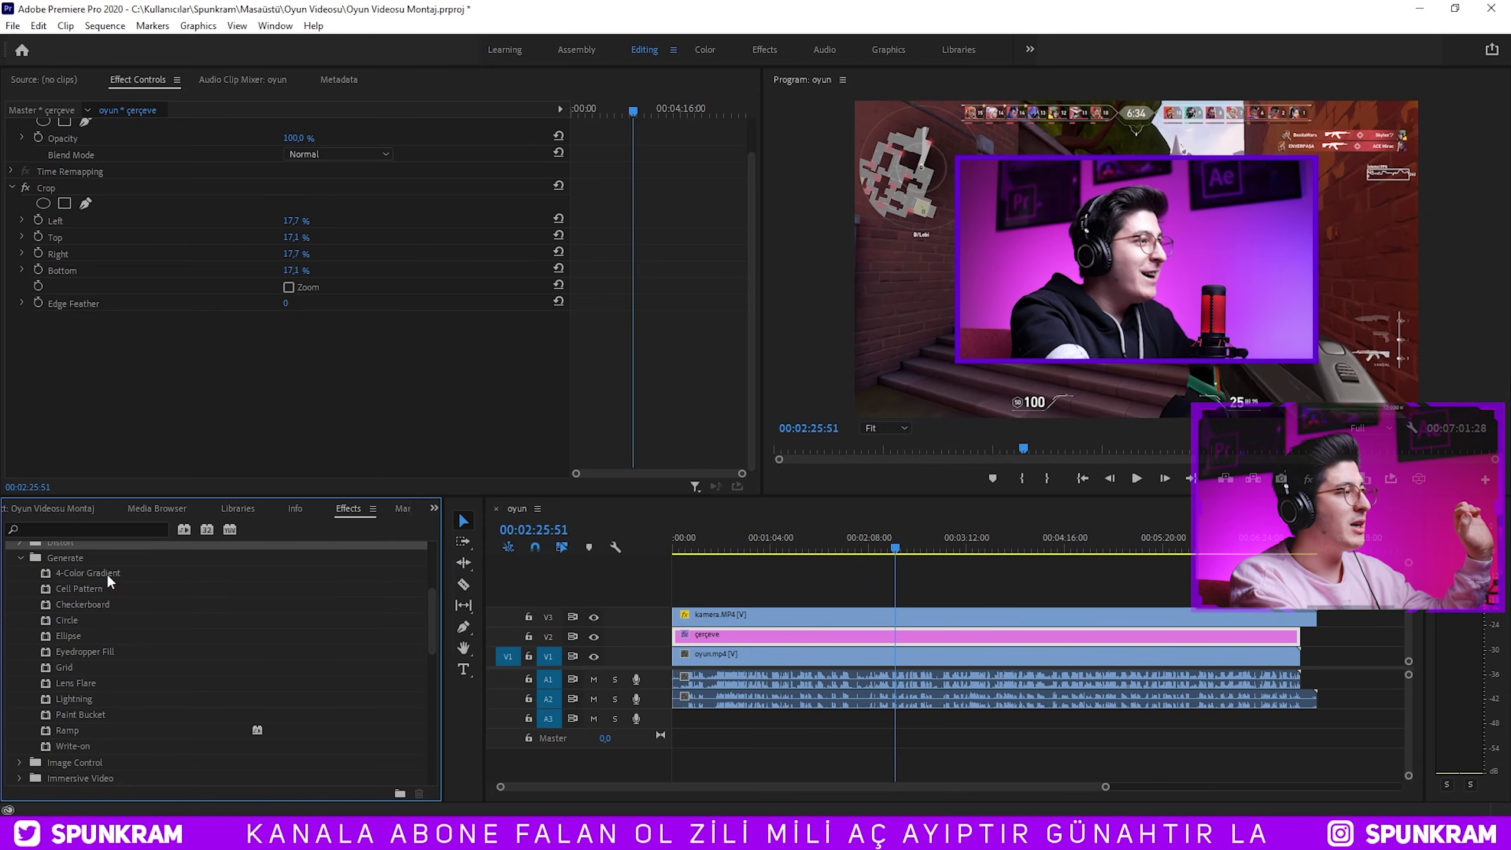
{"action": "left_click_drag", "start_coordinate": [107, 574], "coordinate": [898, 631]}
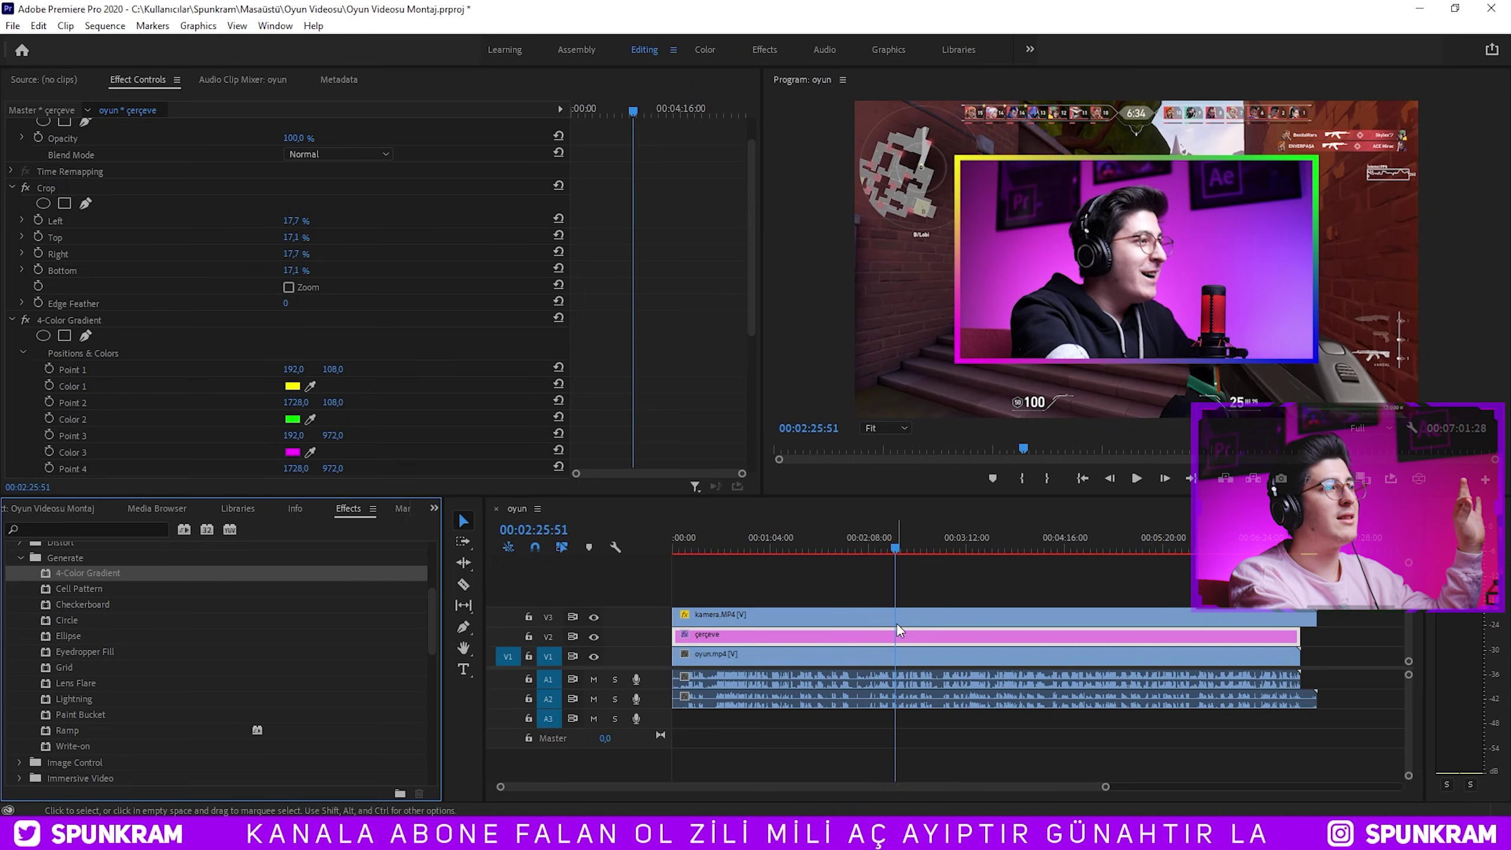
{"action": "left_click", "coordinate": [965, 533]}
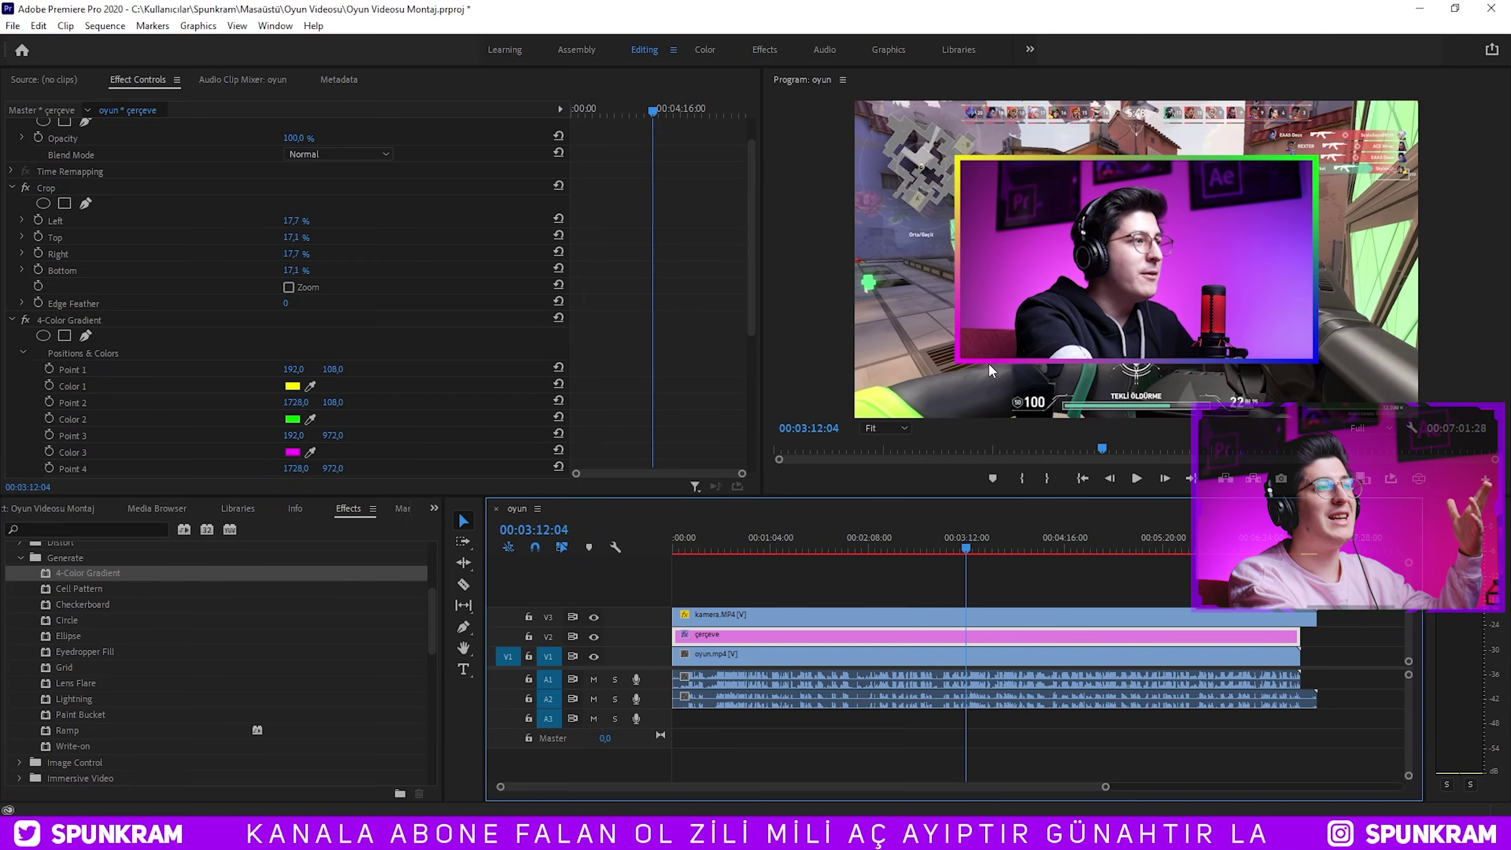
{"action": "key", "text": "Home"}
{"action": "scroll", "coordinate": [30, 416], "scroll_direction": "down", "scroll_amount": 3}
Enable keyframing on the gradient's Opacity and move the playhead to 00:00:07:11.
{"action": "left_click", "coordinate": [39, 418]}
{"action": "left_click", "coordinate": [566, 529]}
{"action": "type", "text": "711"}
{"action": "key", "text": "Return"}
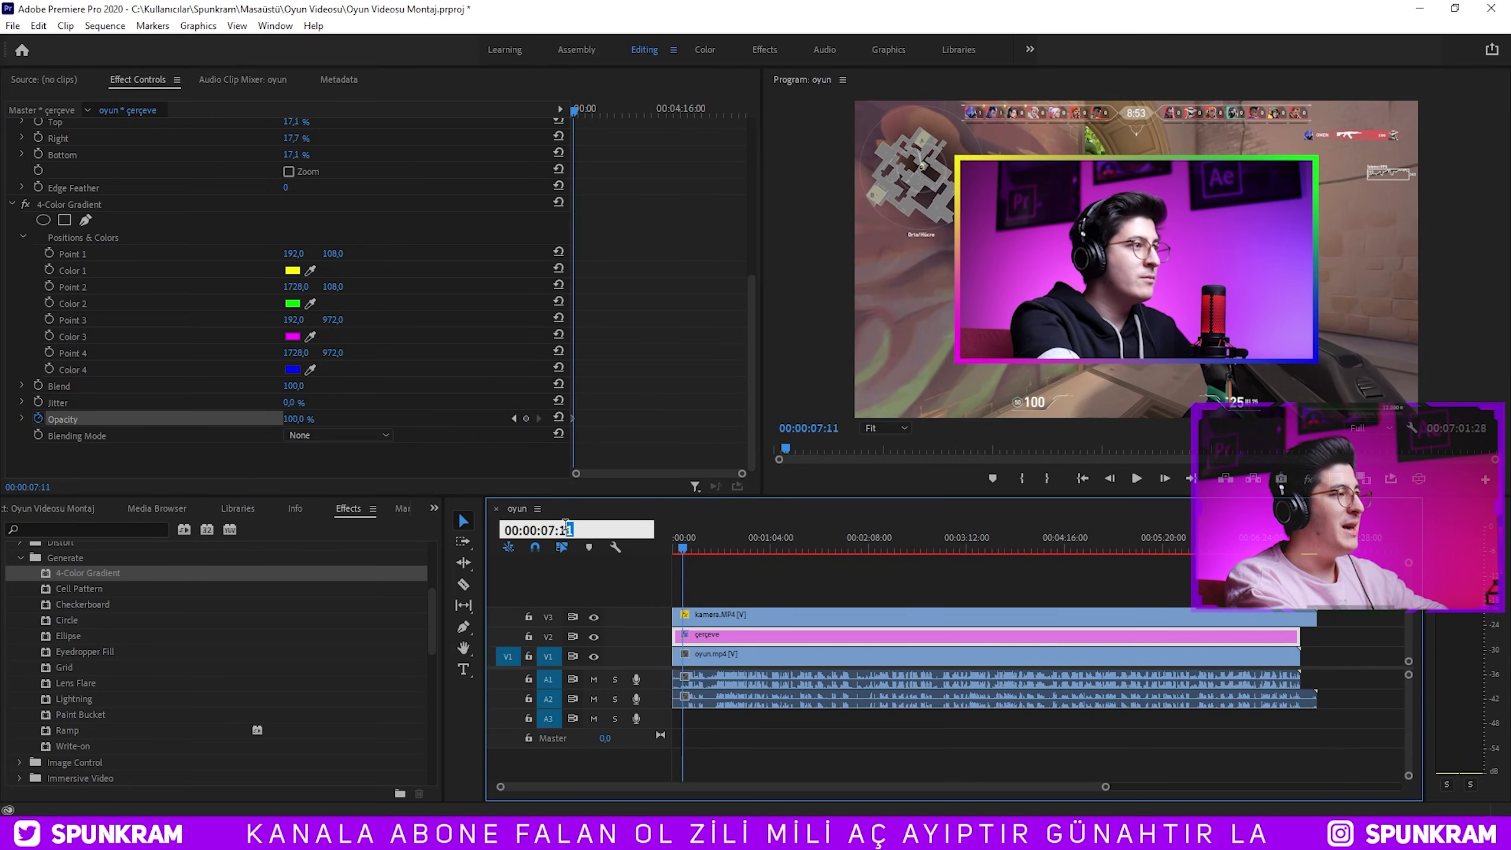
Set the 4-Color Gradient opacity to 1% at 00:00:05:00.
{"action": "type", "text": "500"}
{"action": "key", "text": "Return"}
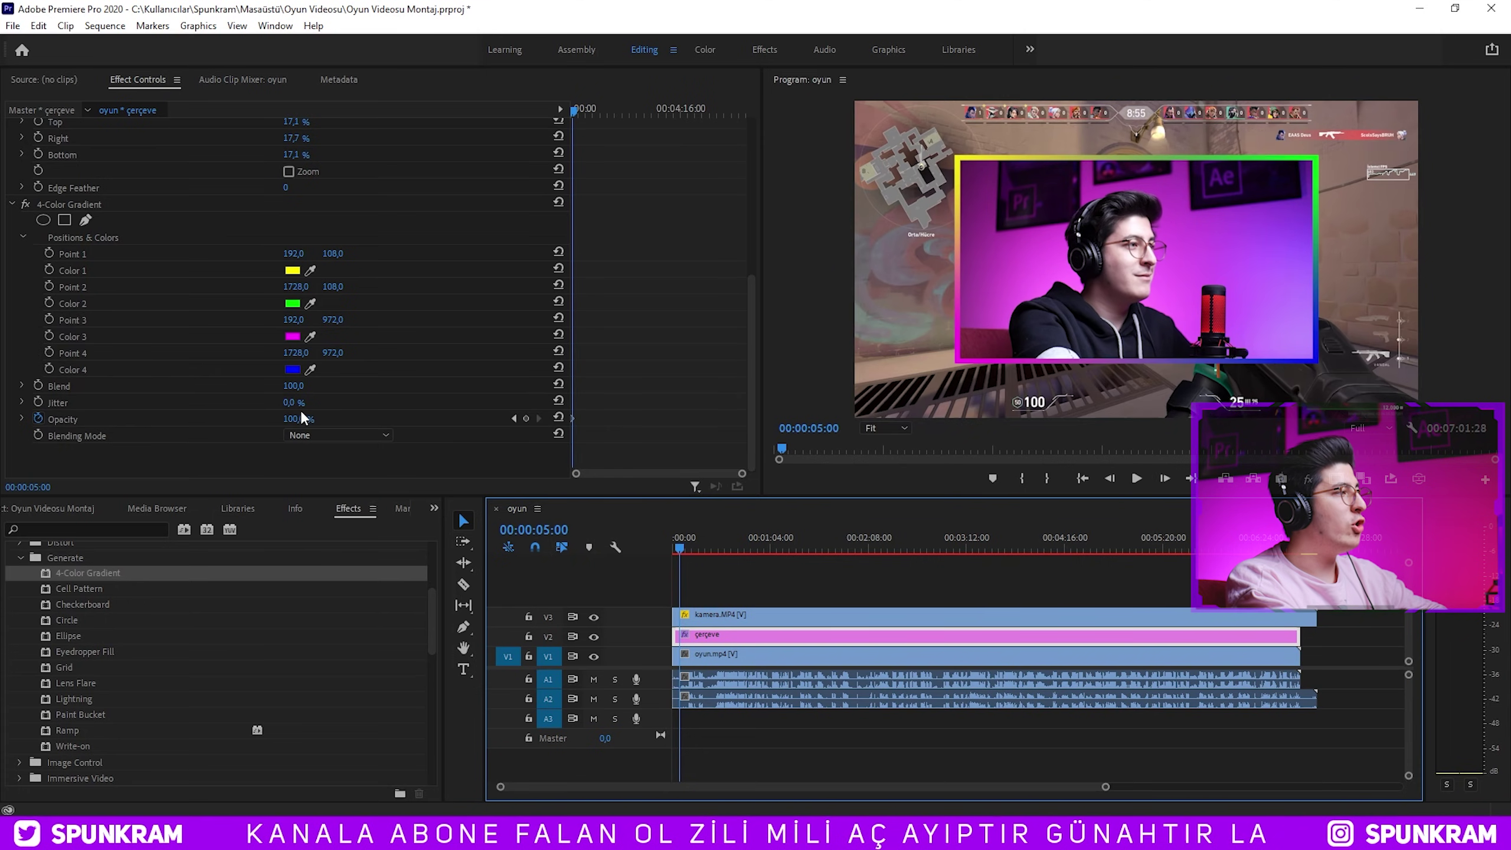
{"action": "left_click", "coordinate": [309, 416]}
{"action": "key", "text": "Left"}
{"action": "key", "text": "Left"}
{"action": "key", "text": "Left"}
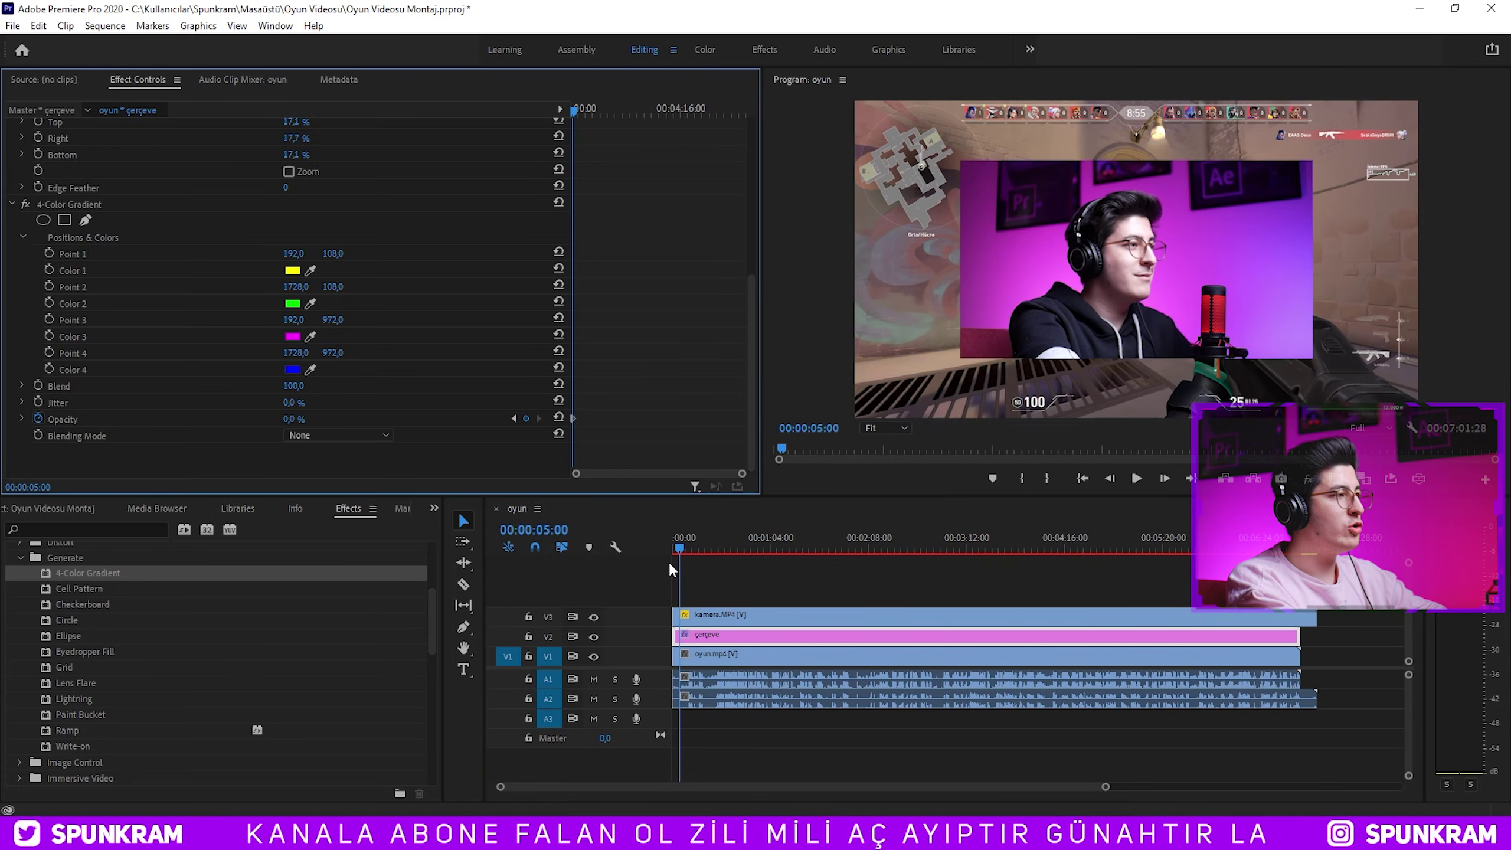
Set the gradient opacity to 100% at 00:00:10:00.
{"action": "left_click", "coordinate": [565, 529]}
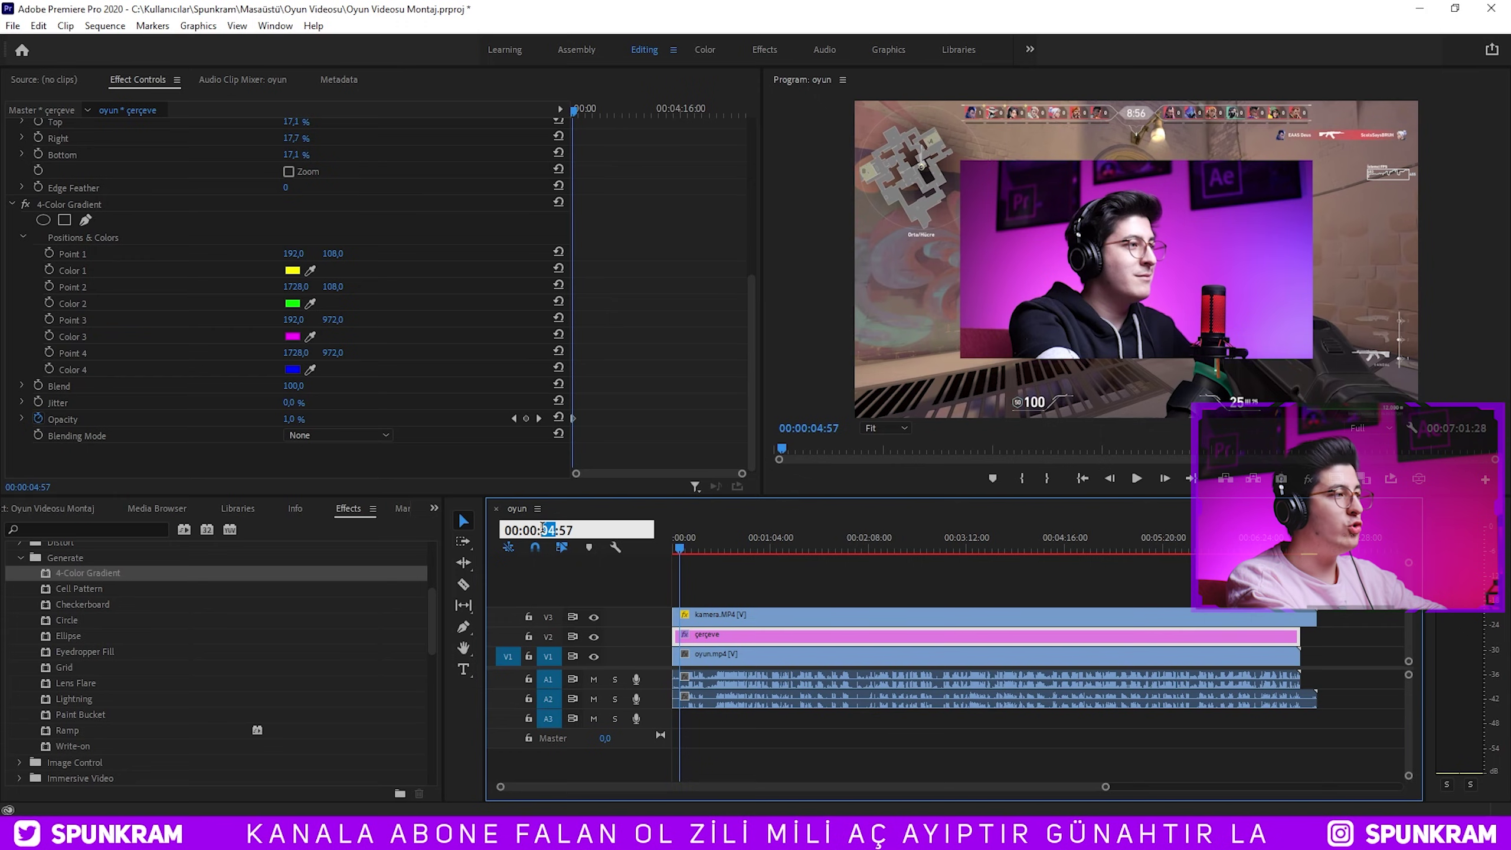
{"action": "type", "text": "1000"}
{"action": "key", "text": "Return"}
{"action": "left_click", "coordinate": [294, 418]}
{"action": "type", "text": "100"}
{"action": "key", "text": "Return"}
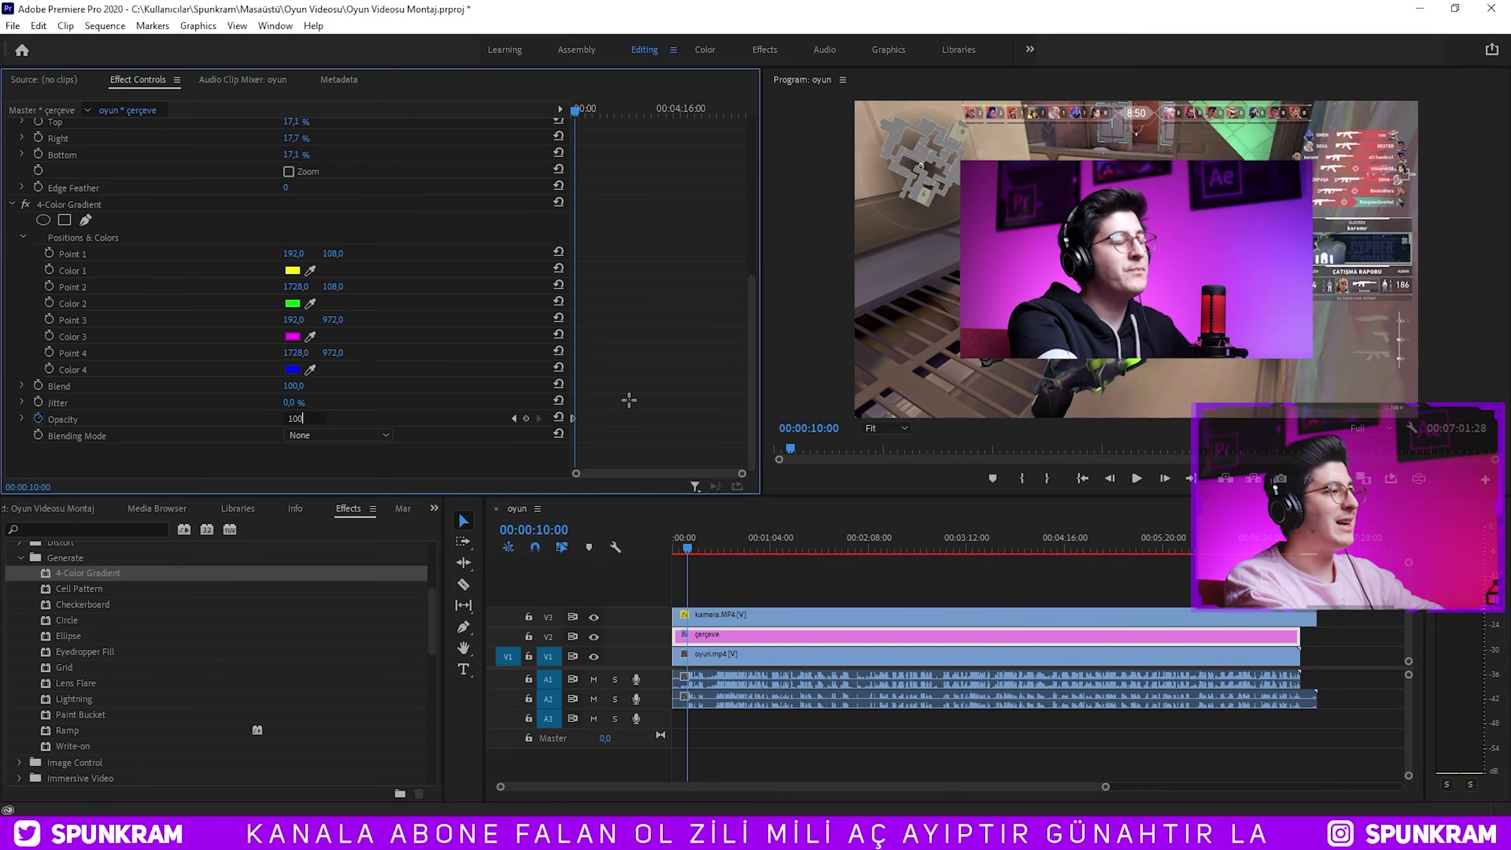
{"action": "key", "text": "ctrl+z"}
{"action": "key", "text": "ctrl+shift+z"}
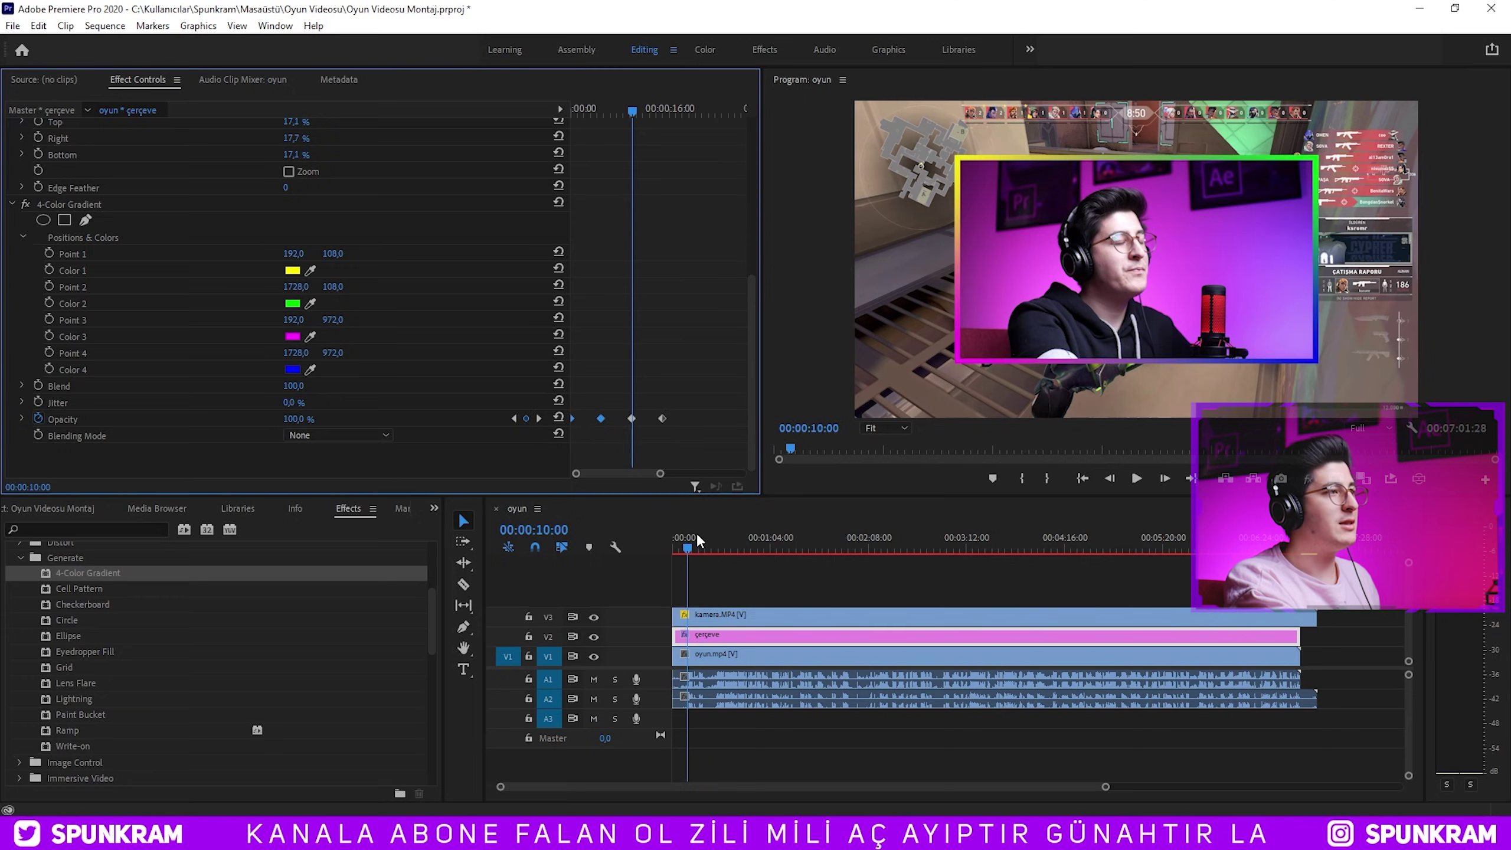
Play from the start to preview the fade, then select the 4-Color Gradient effect.
{"action": "left_click_drag", "start_coordinate": [697, 539], "coordinate": [635, 547]}
{"action": "key", "text": "space"}
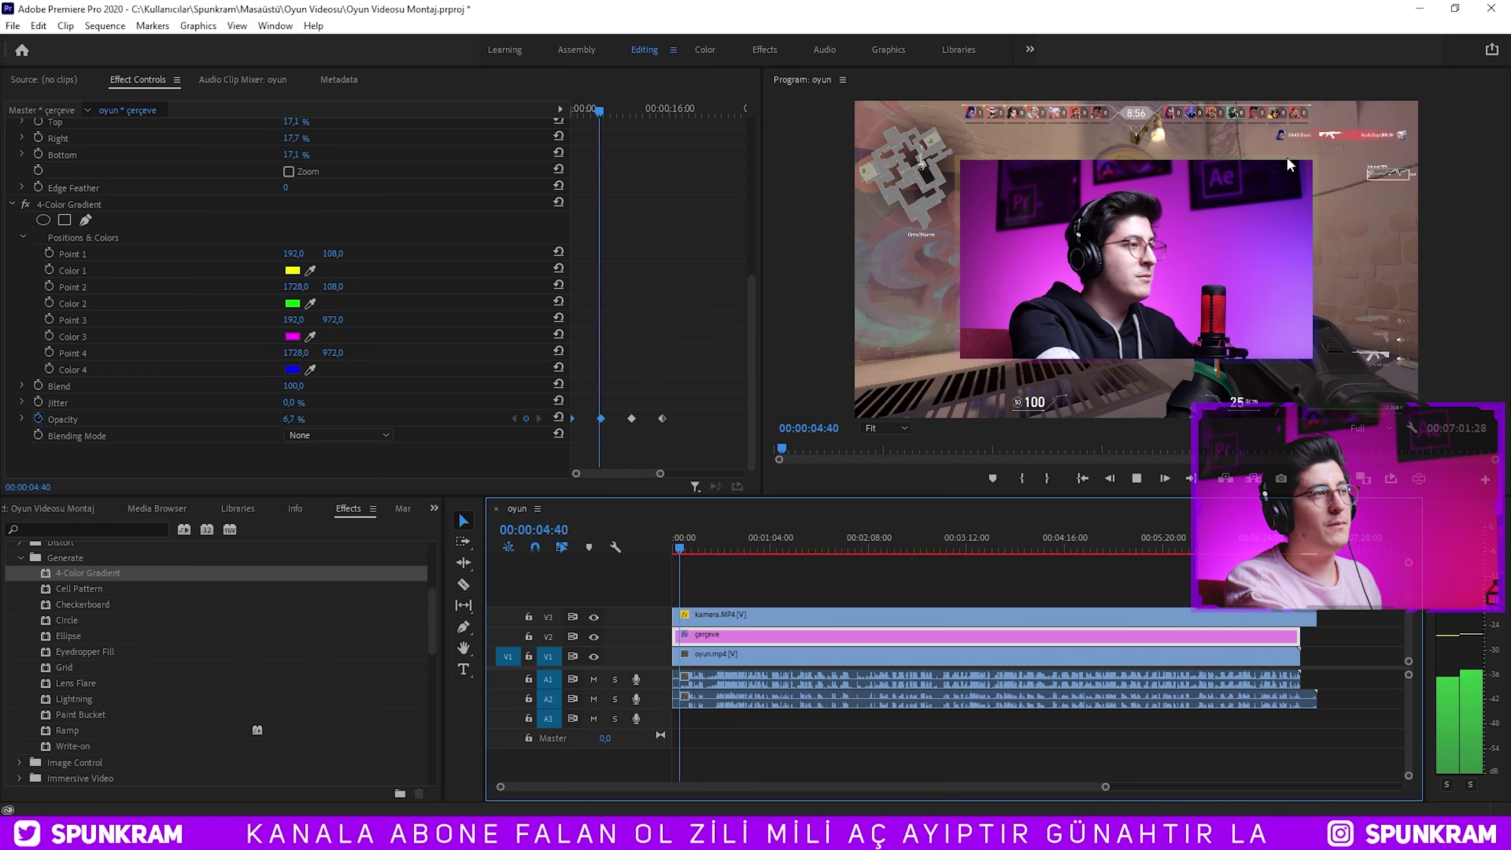
{"action": "key", "text": "space"}
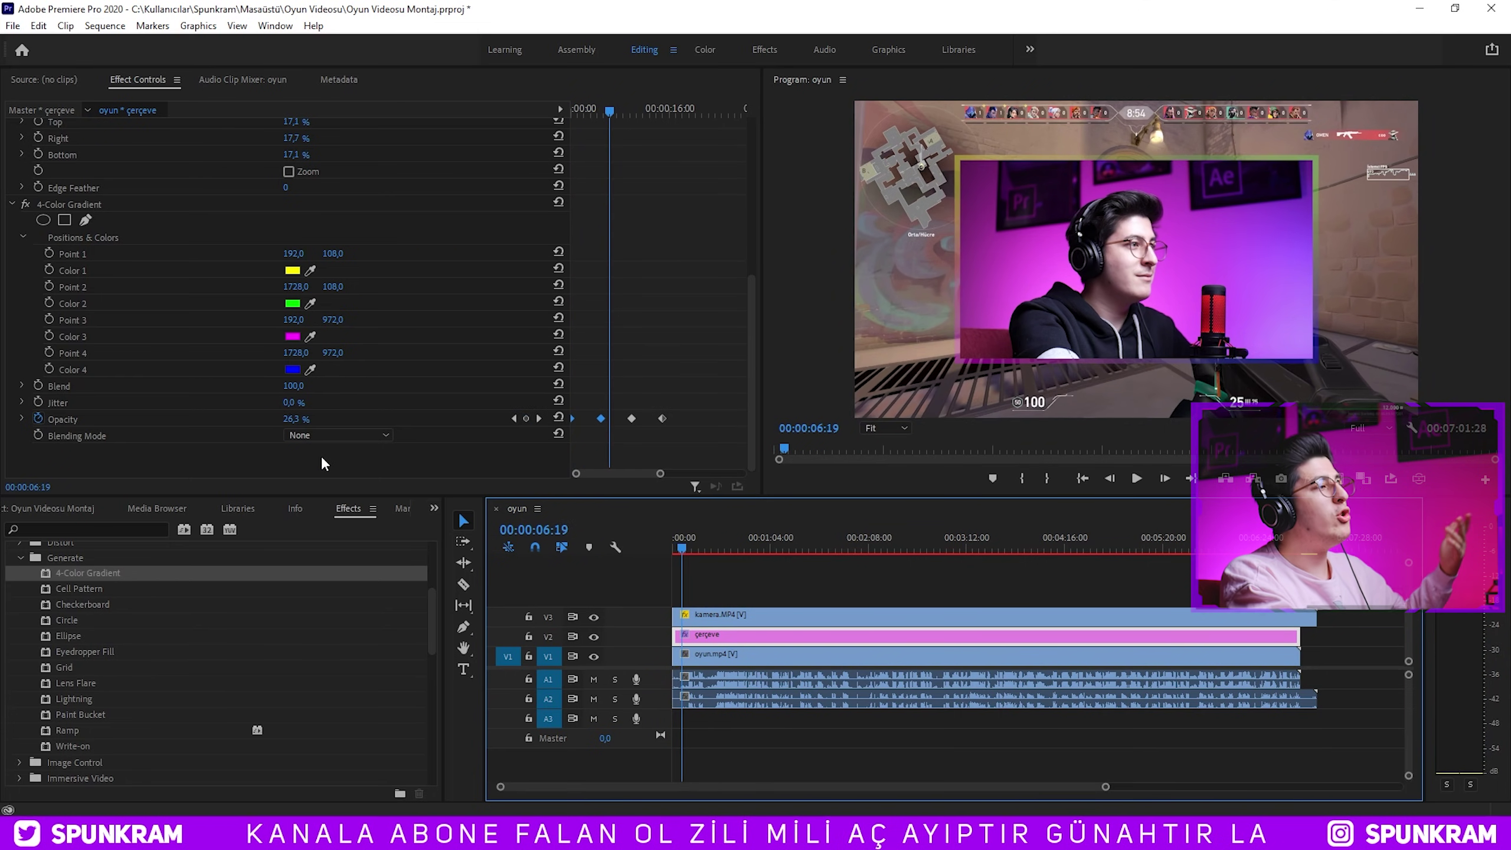
{"action": "left_click", "coordinate": [102, 205]}
Delete the 4-Color Gradient effect and browse the video effect folders down to Channel.
{"action": "key", "text": "Delete"}
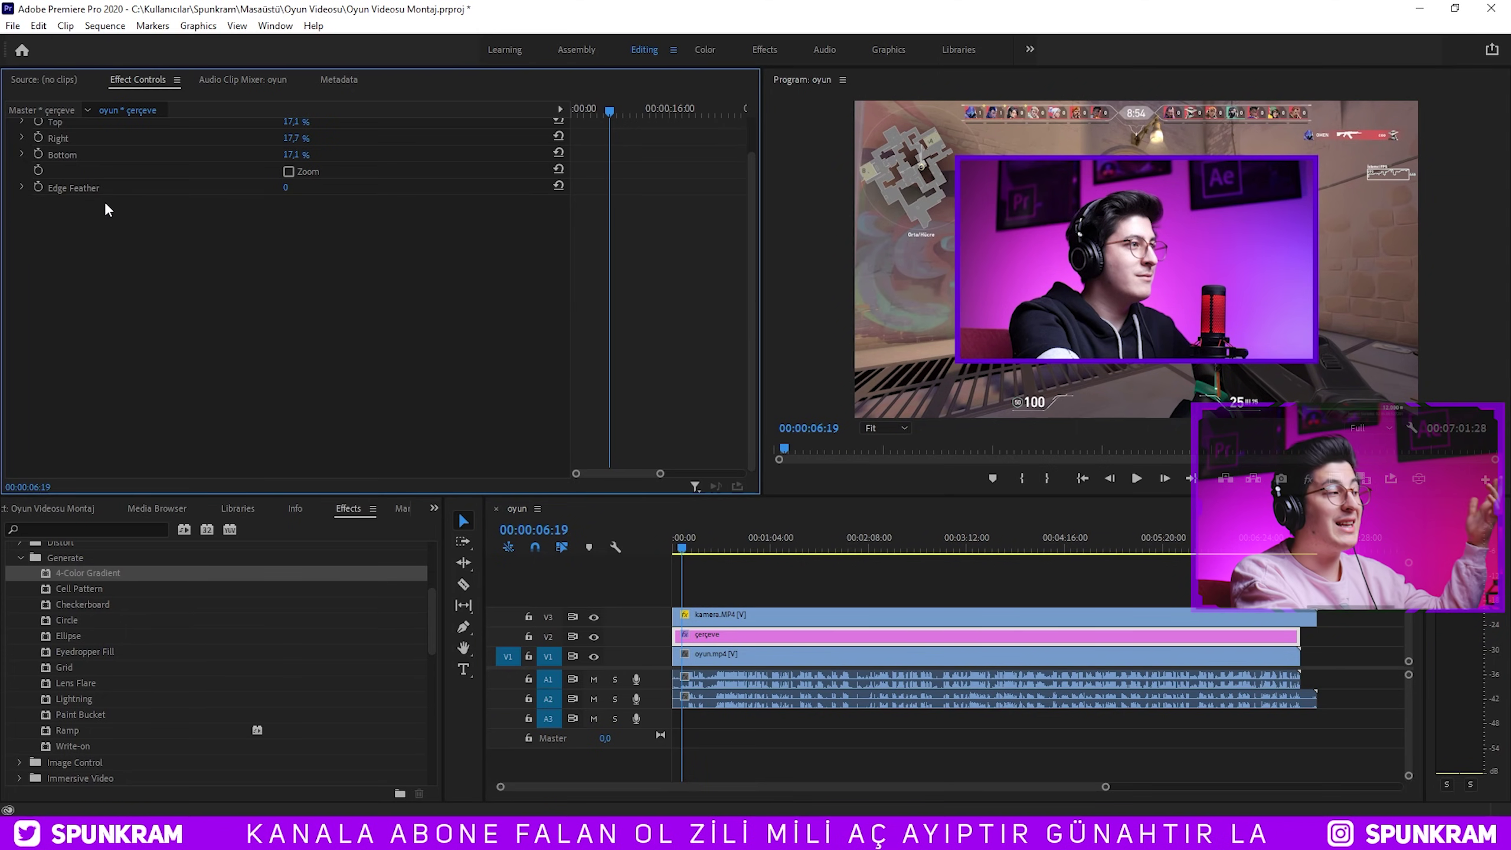
{"action": "left_click", "coordinate": [21, 557]}
{"action": "scroll", "coordinate": [90, 596], "scroll_direction": "up", "scroll_amount": 5}
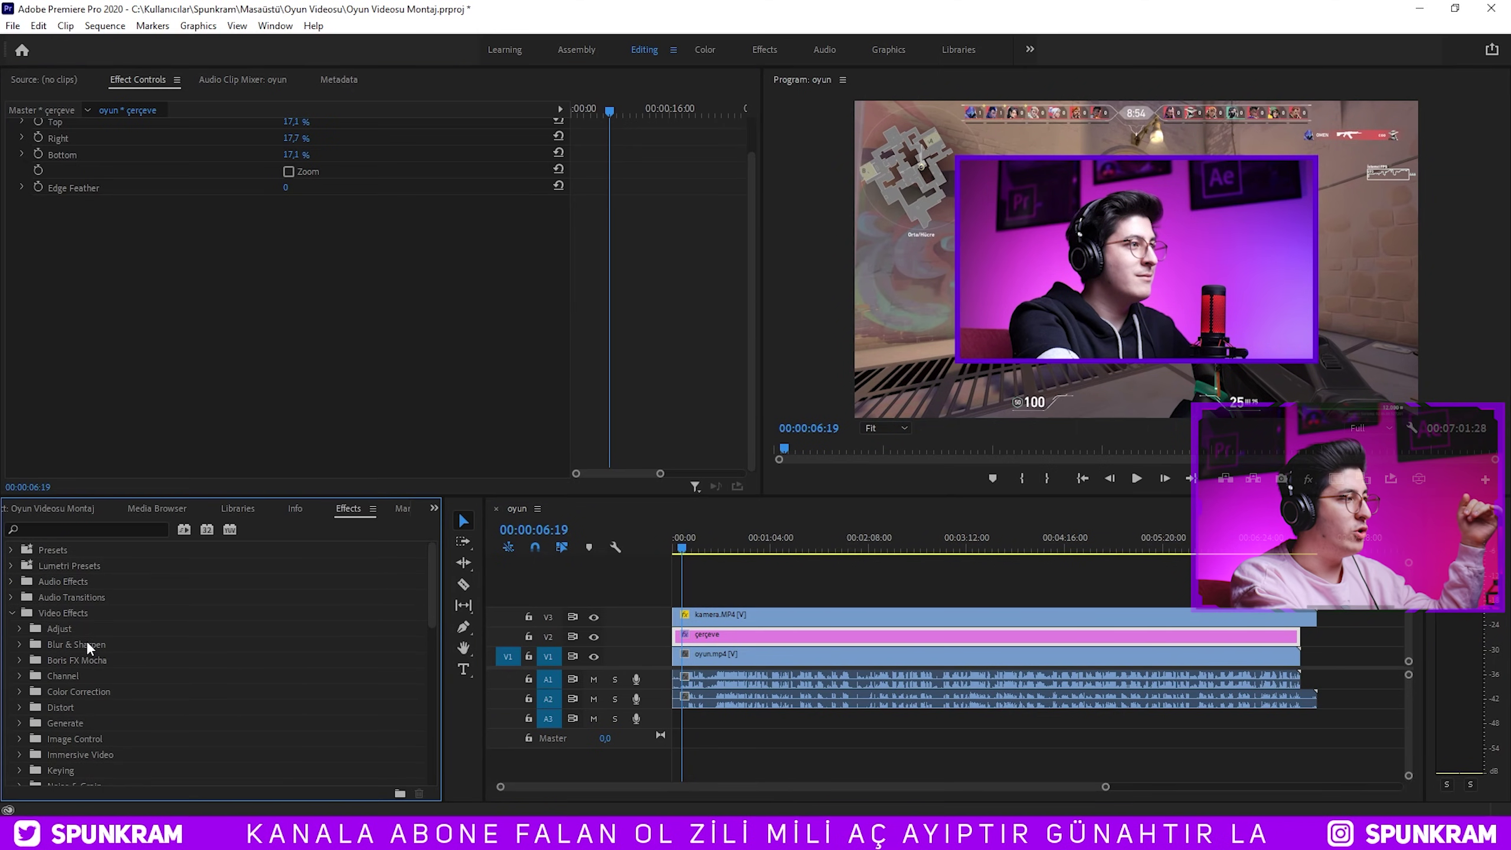
{"action": "left_click", "coordinate": [54, 660]}
{"action": "left_click", "coordinate": [19, 678]}
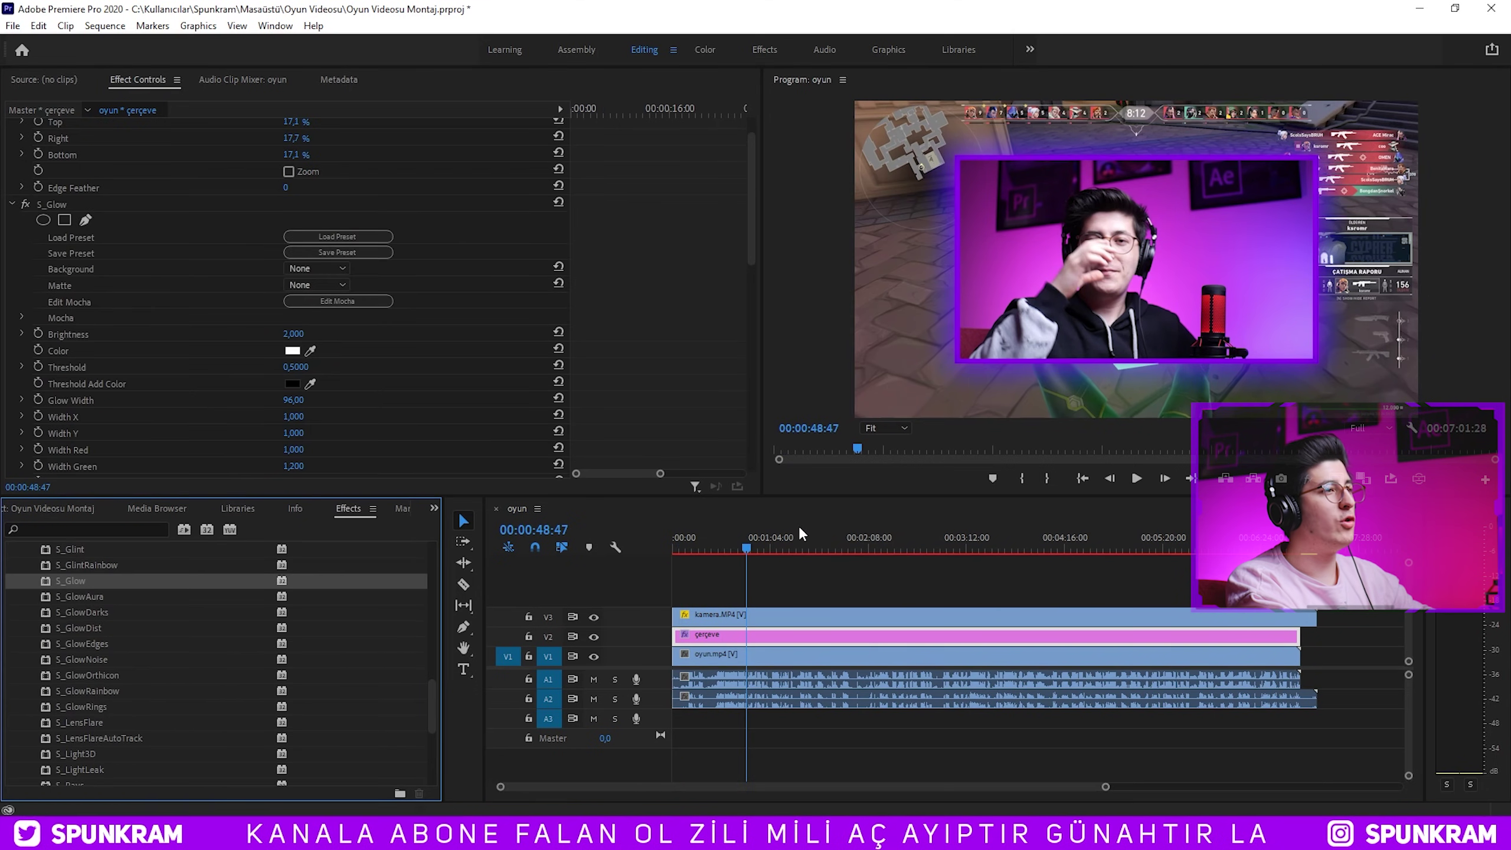
Check the S_Glow effect at 00:01:23:12, then save the project.
{"action": "left_click", "coordinate": [800, 547]}
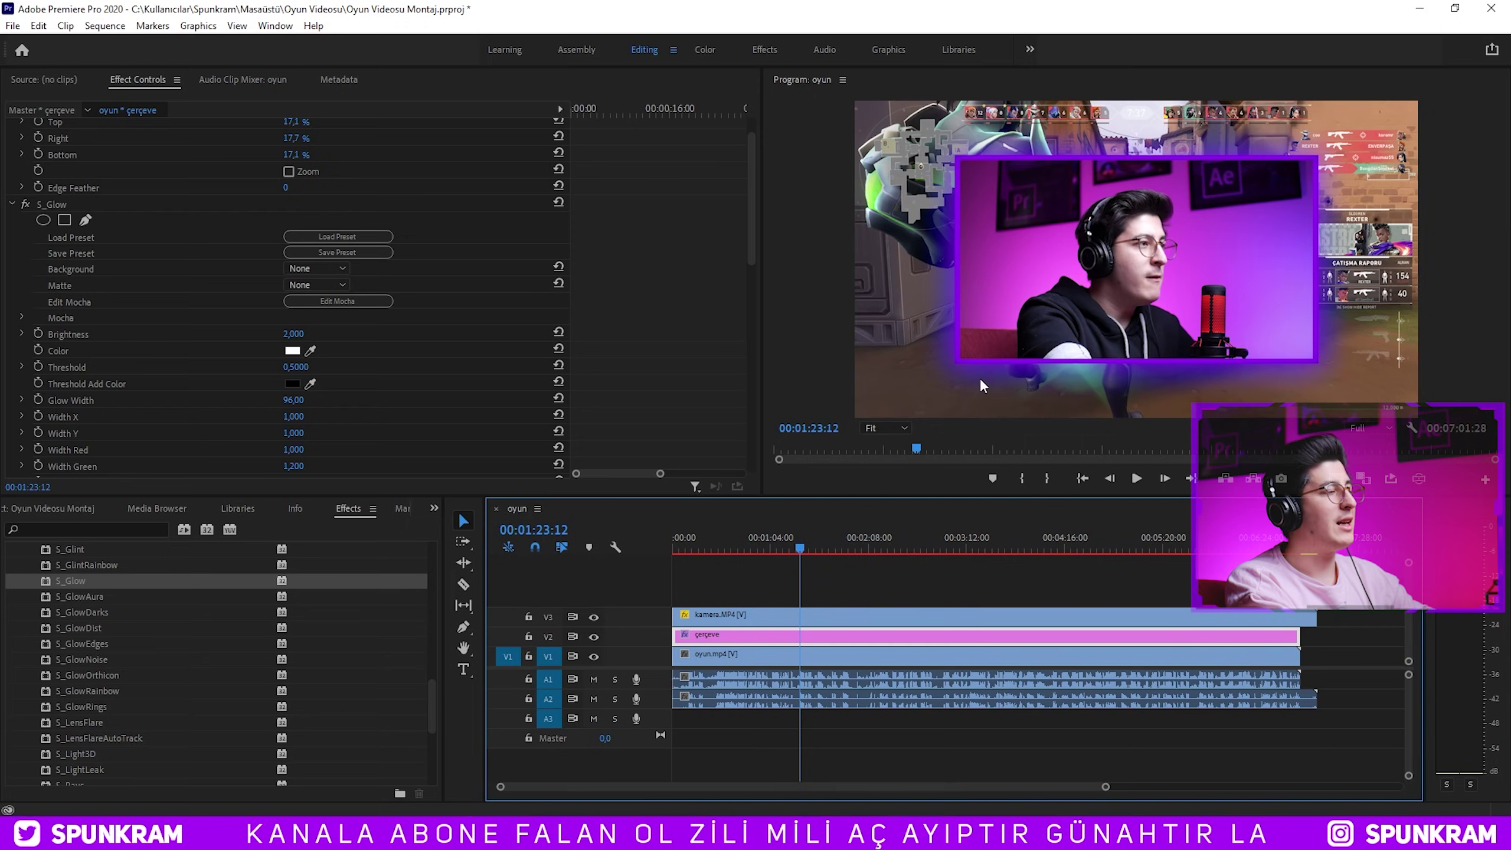
{"action": "left_click", "coordinate": [62, 203]}
{"action": "left_click", "coordinate": [972, 560]}
{"action": "key", "text": "ctrl+s"}
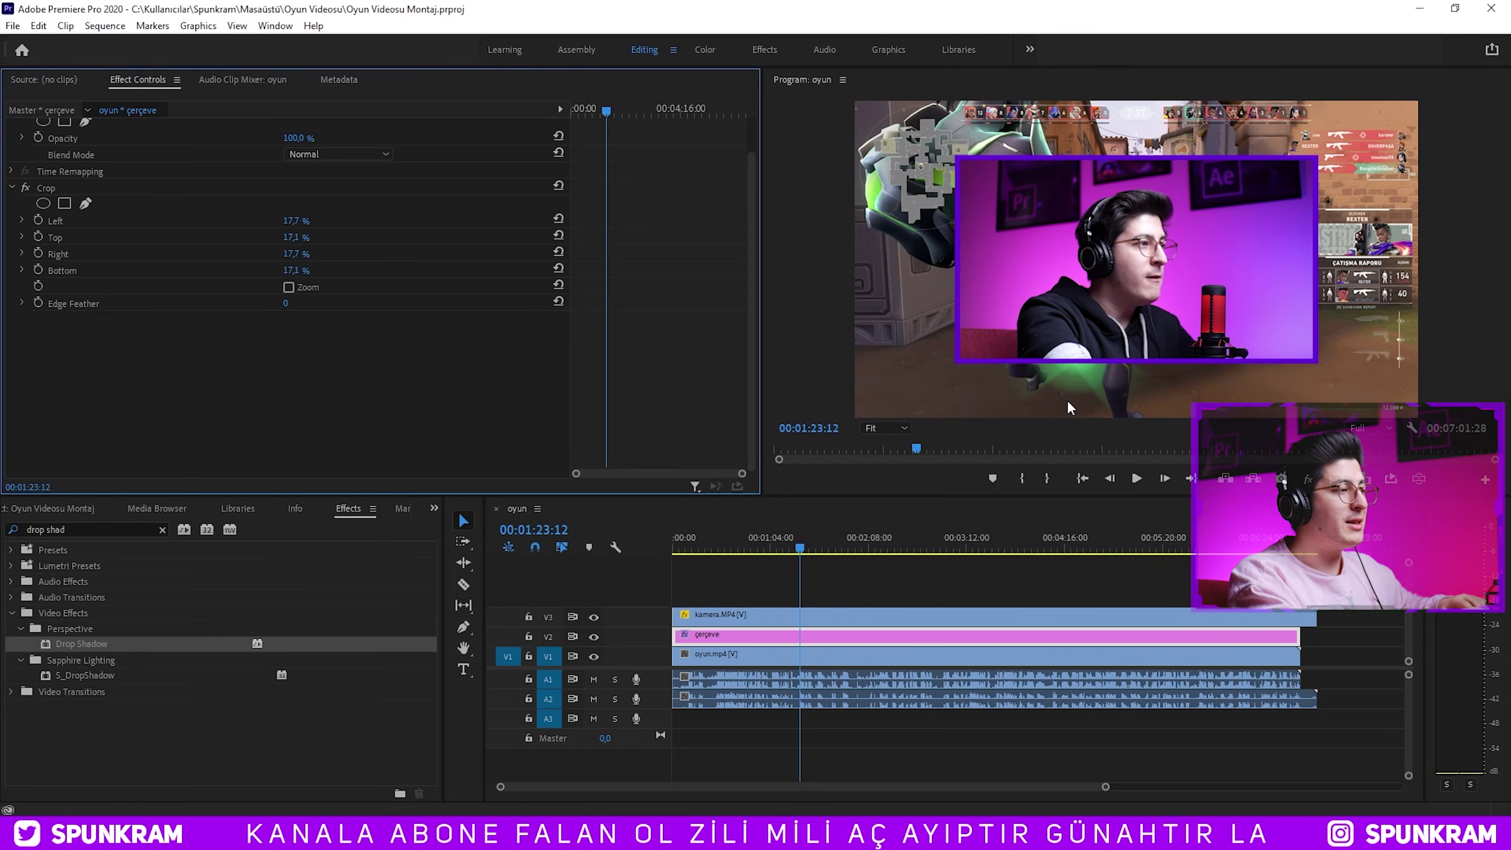
Razor-cut the facecam clip where the gameplay clip ends.
{"action": "key", "text": "c"}
{"action": "left_click", "coordinate": [1301, 615], "text": "shift"}
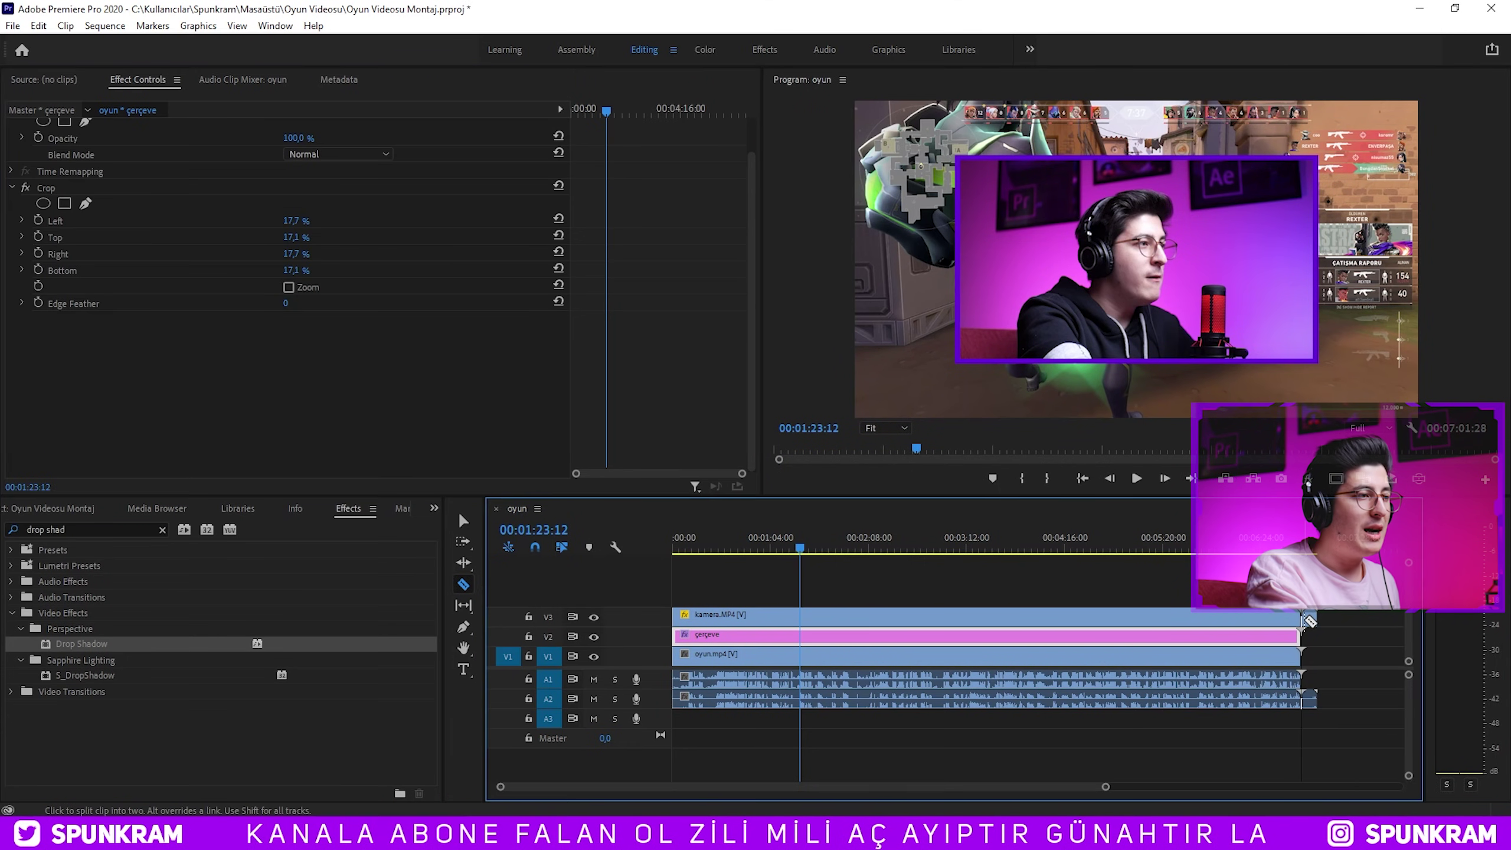
{"action": "key", "text": "v"}
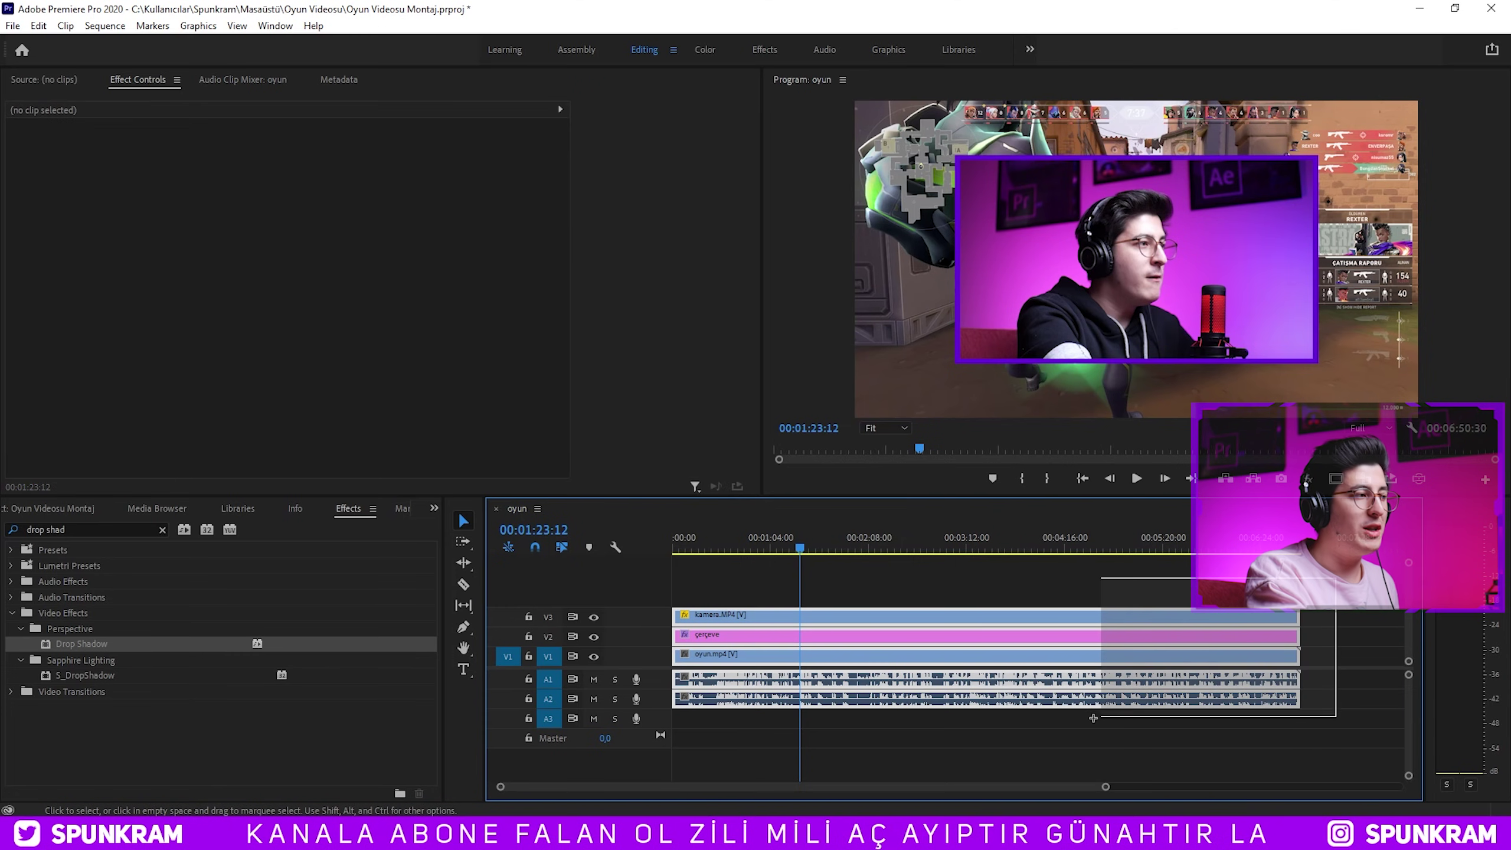
Marquee-select the facecam and frame clips on V2 and V3 and bring up their options.
{"action": "left_click_drag", "start_coordinate": [964, 574], "coordinate": [883, 637]}
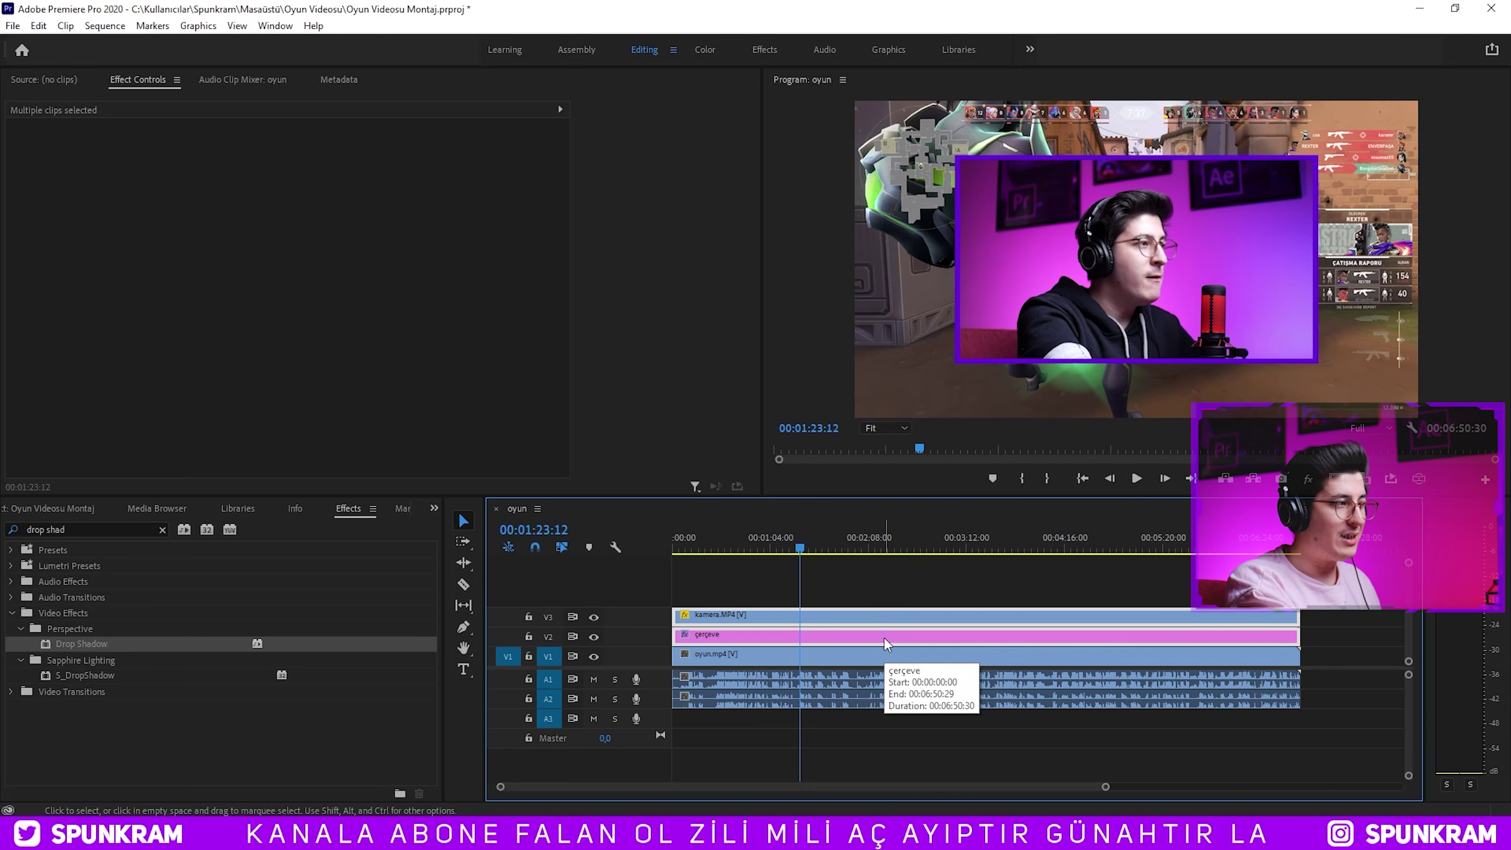
{"action": "left_click", "coordinate": [952, 585]}
{"action": "left_click_drag", "start_coordinate": [954, 571], "coordinate": [827, 631]}
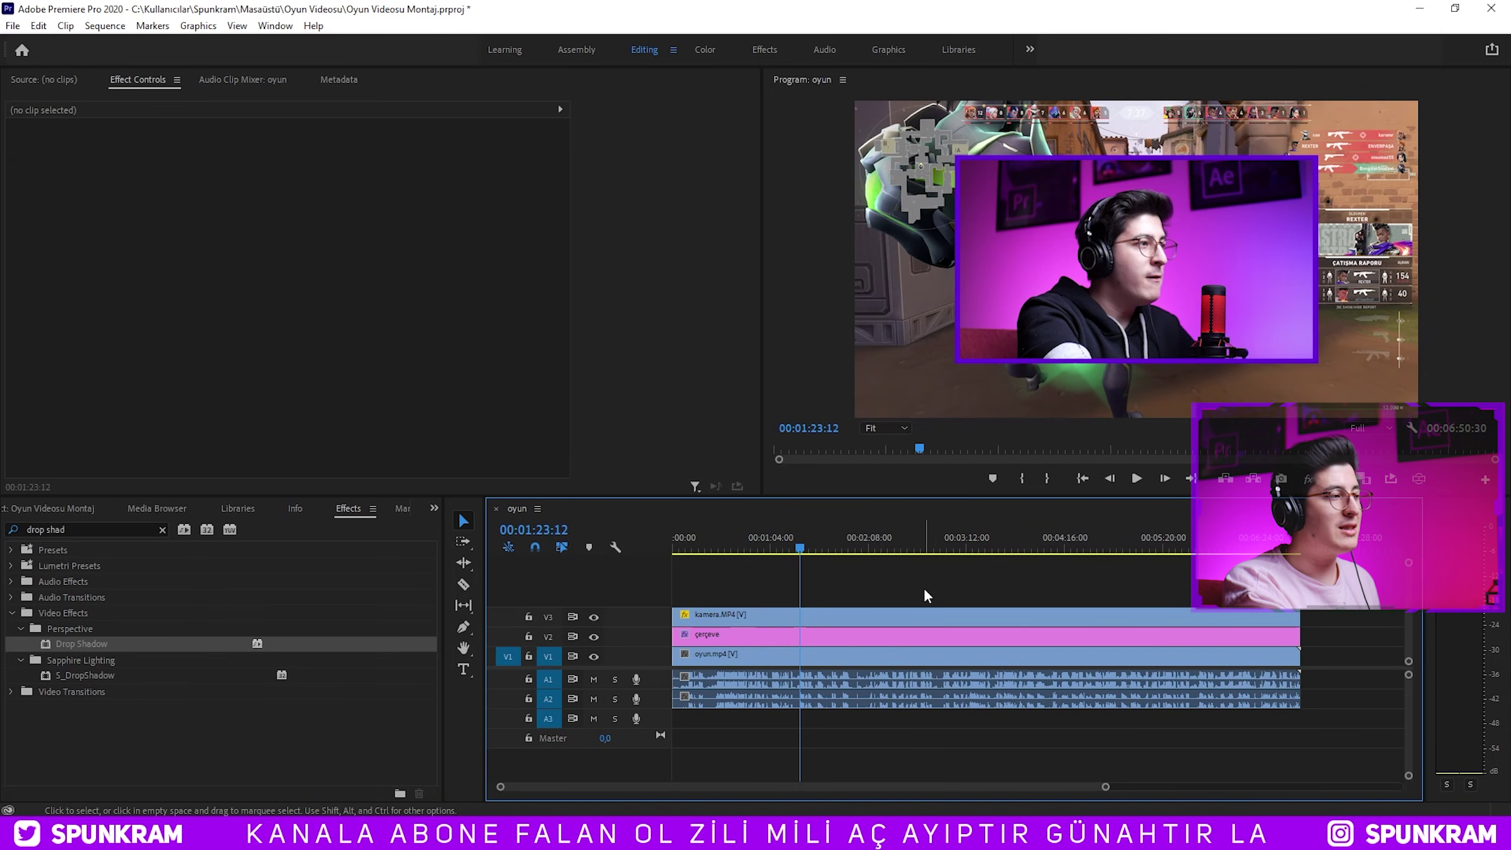
{"action": "left_click_drag", "start_coordinate": [926, 587], "coordinate": [862, 670]}
{"action": "left_click", "coordinate": [895, 586]}
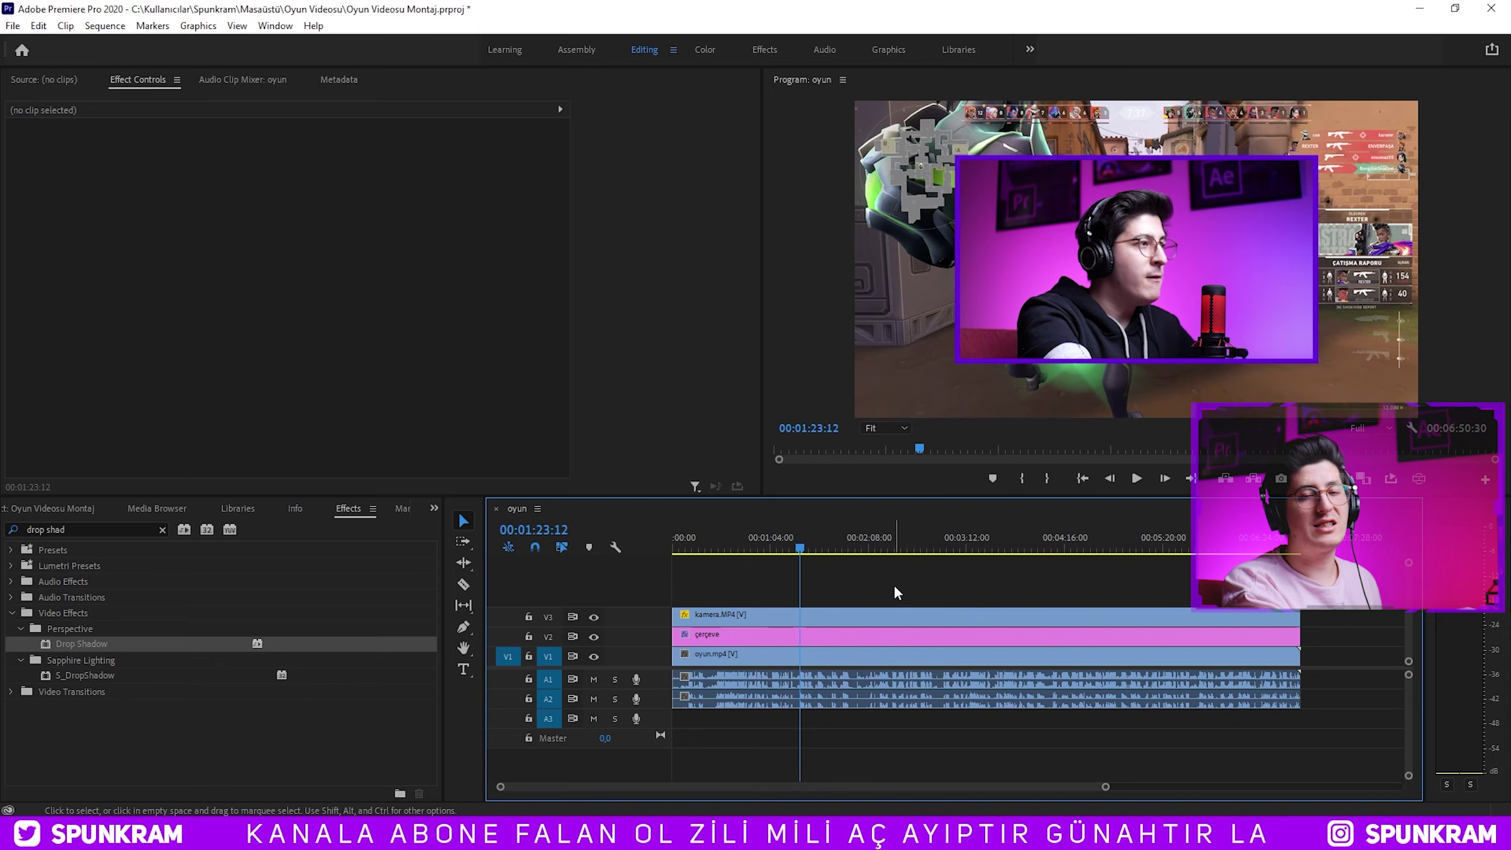
{"action": "left_click_drag", "start_coordinate": [894, 584], "coordinate": [803, 636]}
{"action": "right_click", "coordinate": [806, 636]}
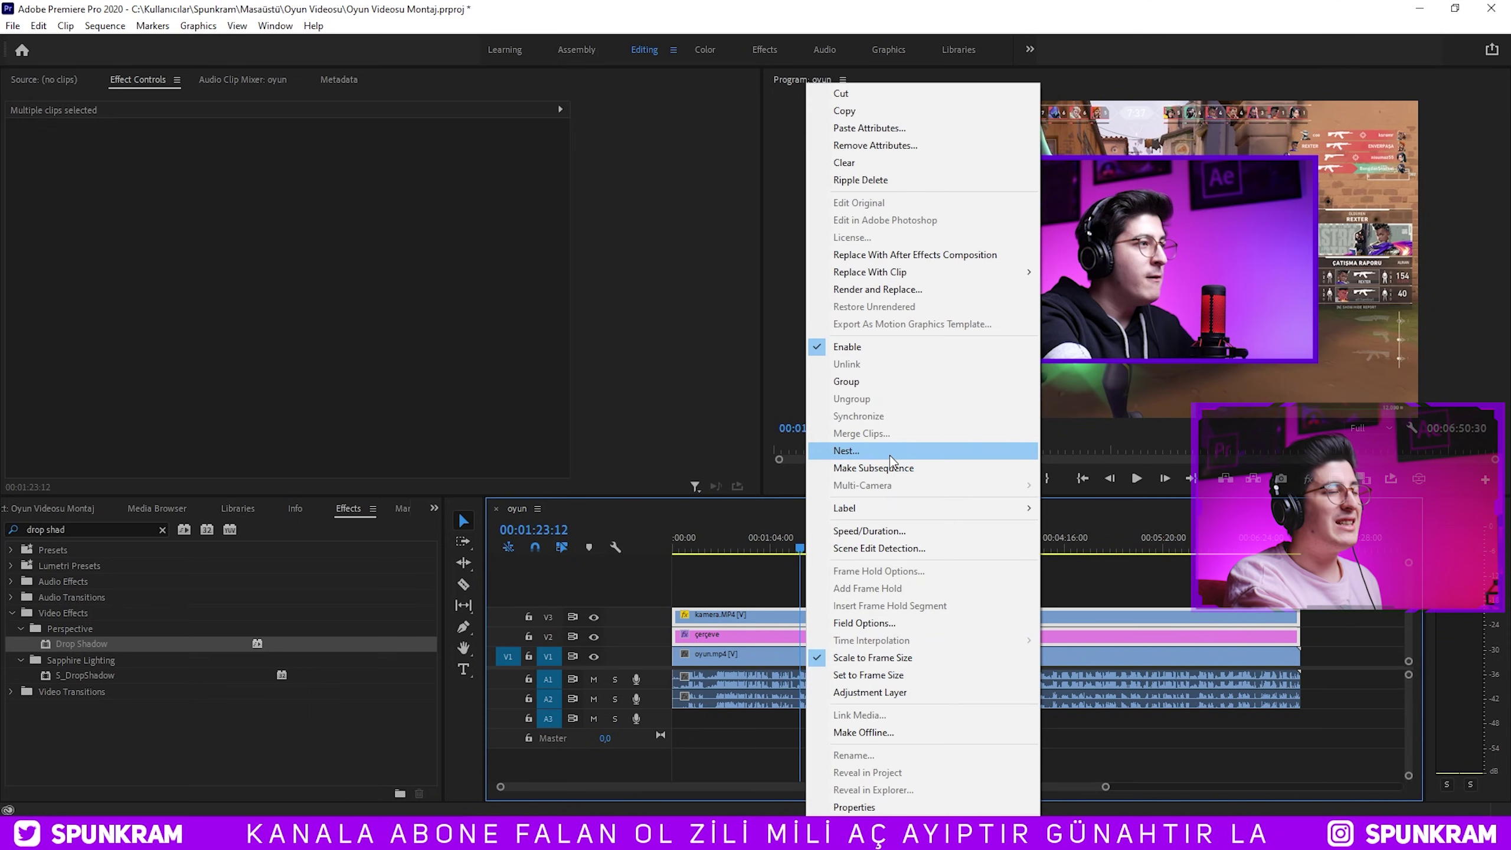
Nest the selected clips into a sequence named FACECAM and select the nested clip.
{"action": "left_click", "coordinate": [889, 454]}
{"action": "type", "text": "FACECAM"}
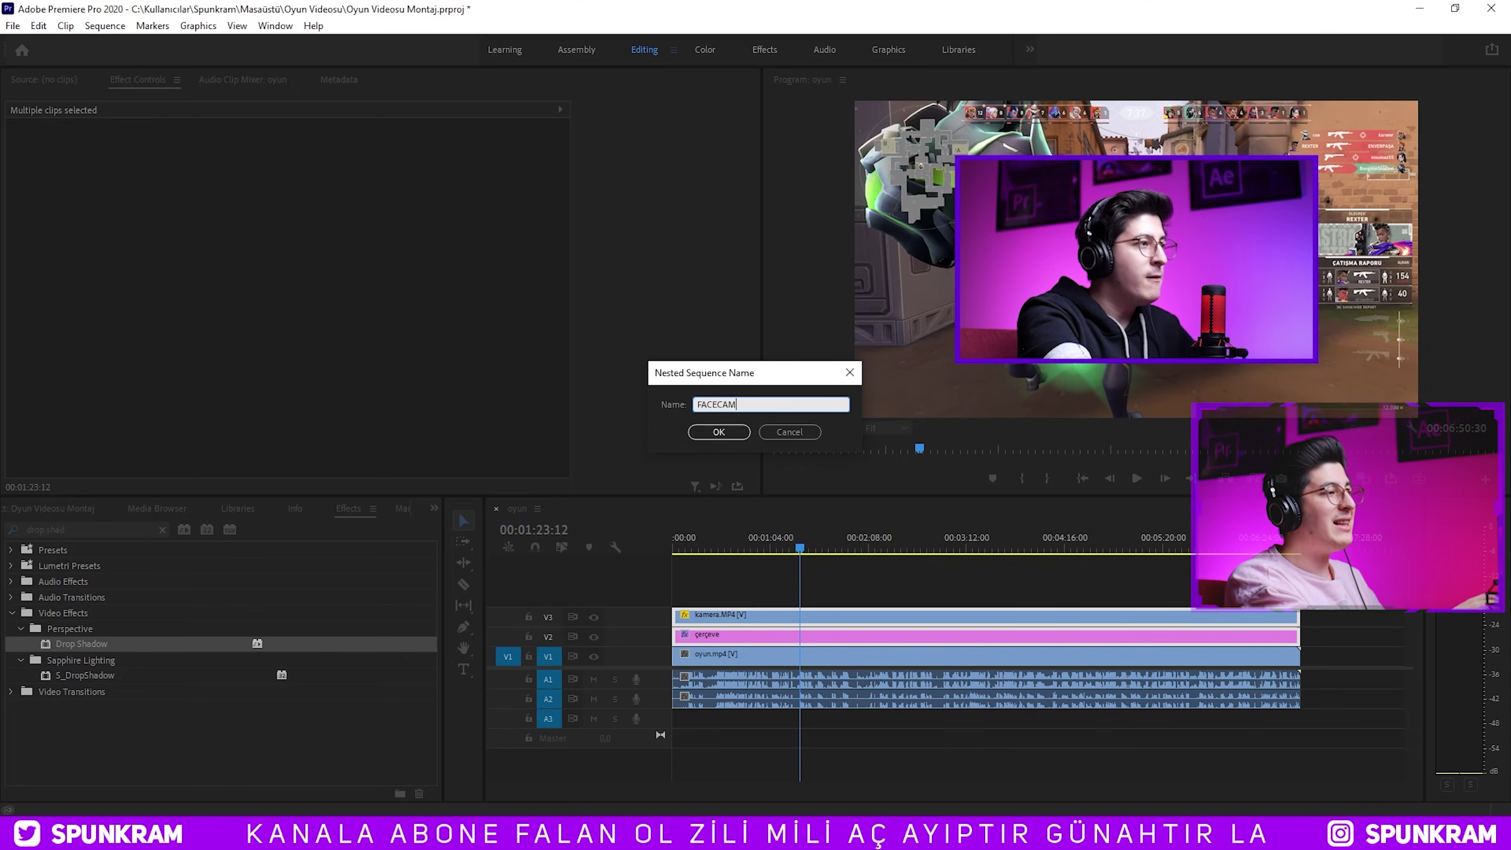
{"action": "key", "text": "Return"}
{"action": "left_click", "coordinate": [844, 636]}
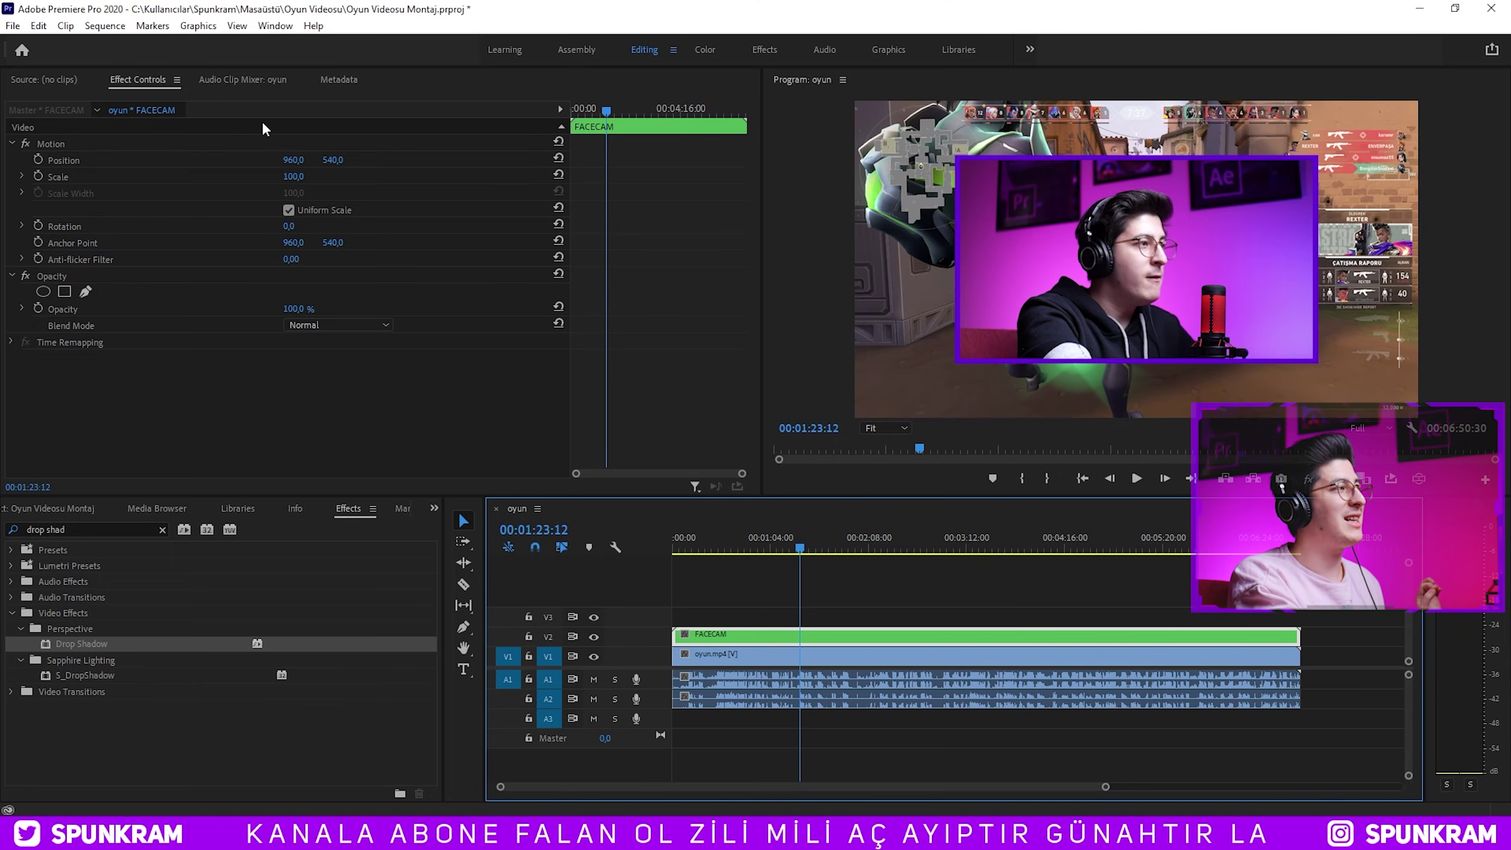
Scale the FACECAM overlay to 50 and move it to the lower-left corner of the frame.
{"action": "left_click", "coordinate": [271, 143]}
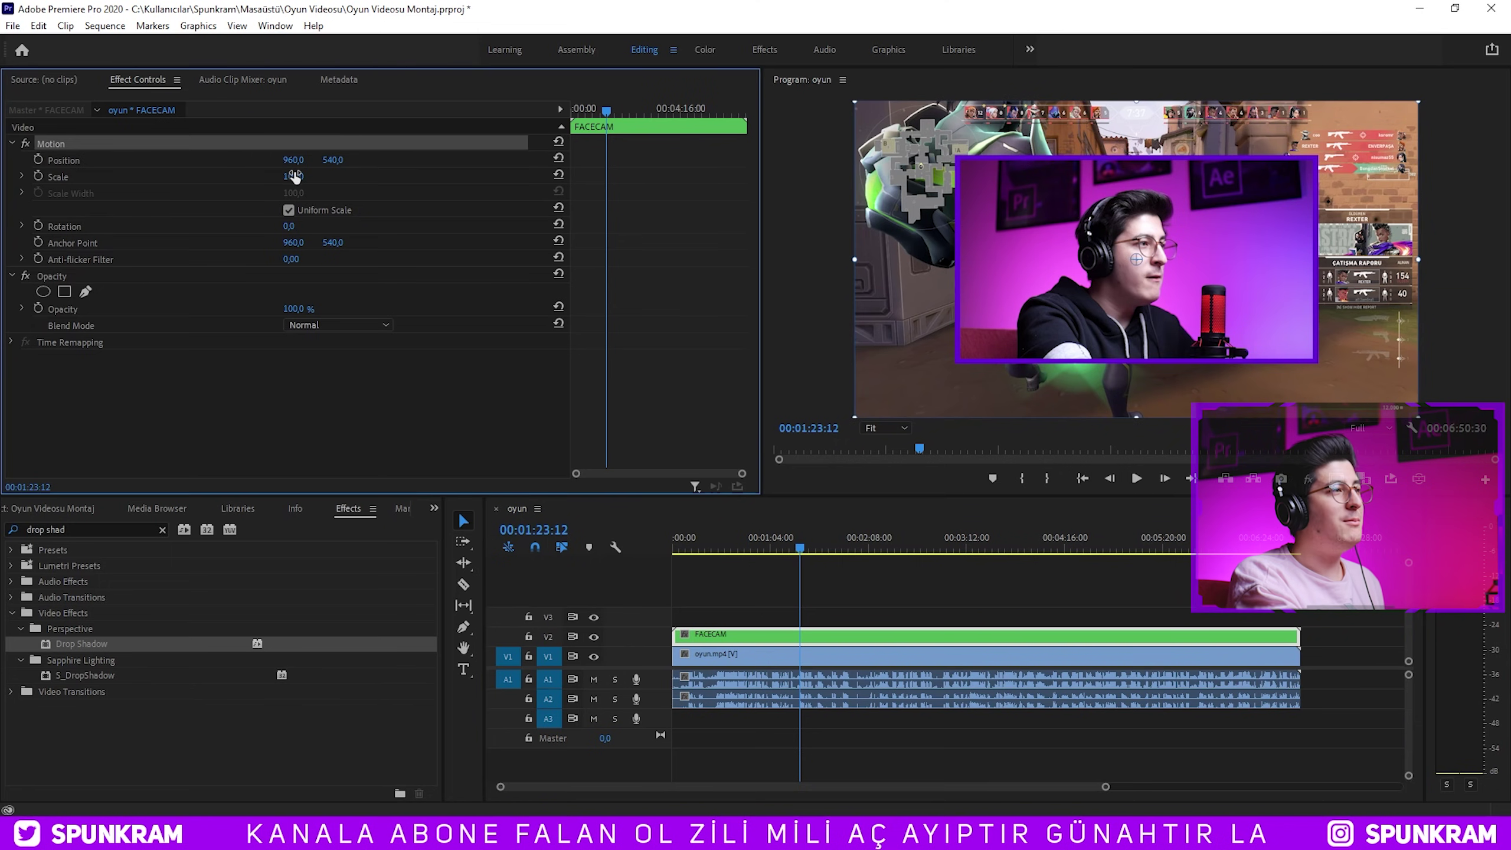
{"action": "left_click_drag", "start_coordinate": [295, 177], "coordinate": [263, 177]}
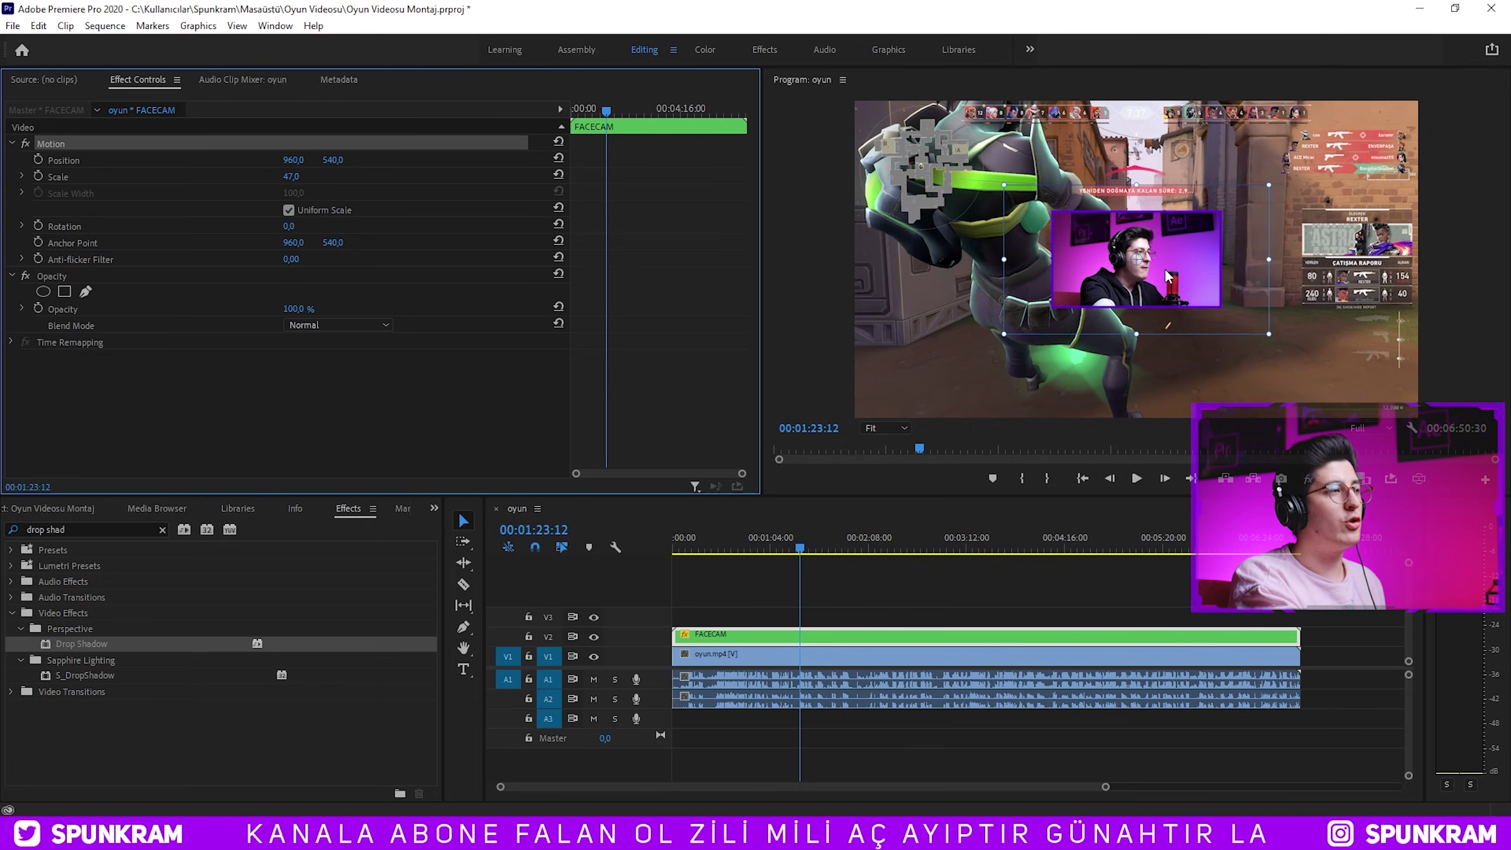
{"action": "left_click_drag", "start_coordinate": [1216, 276], "coordinate": [1026, 379]}
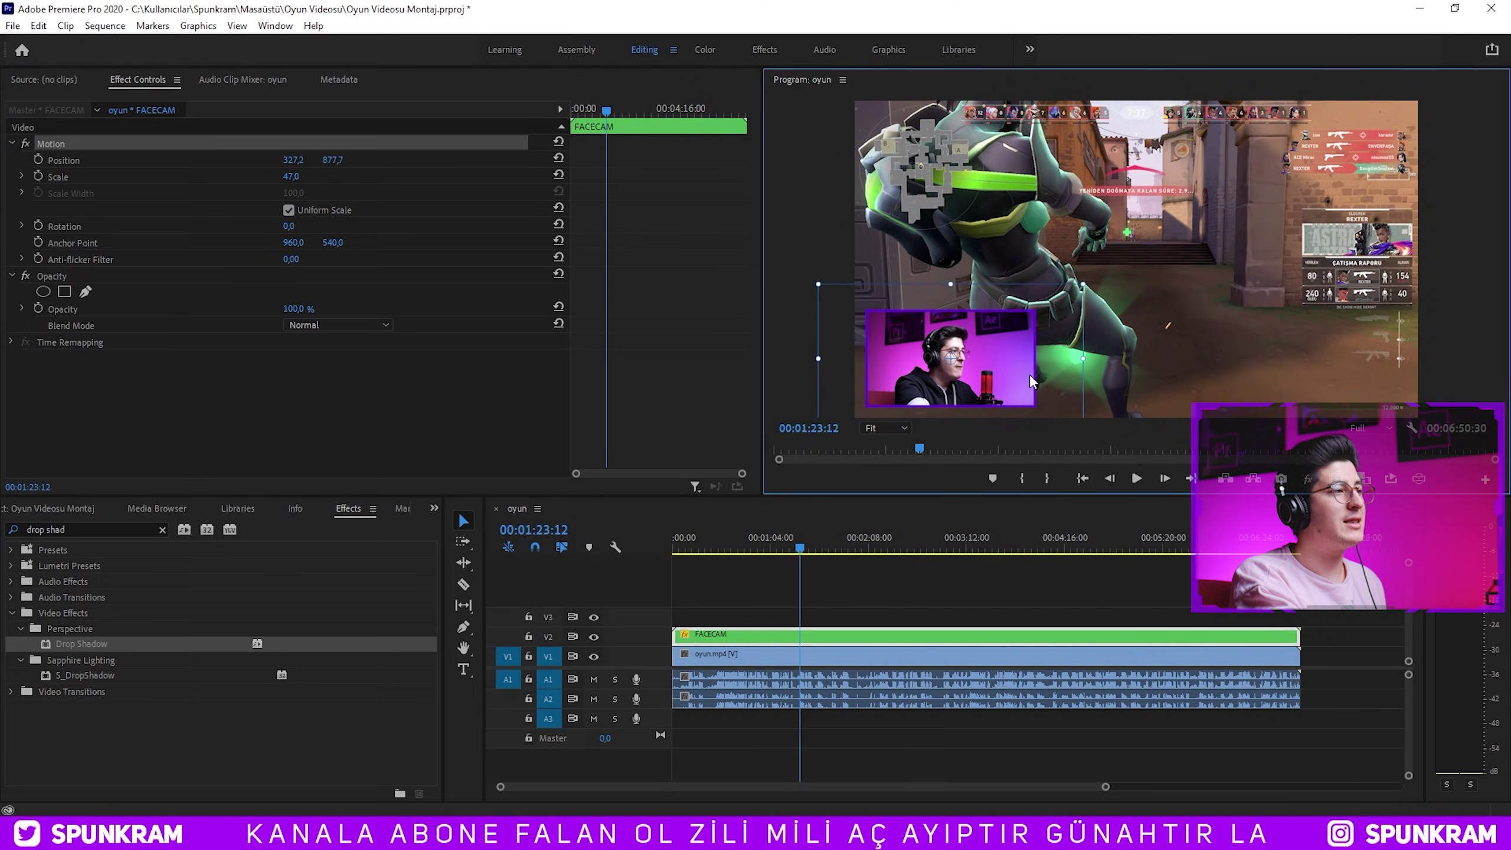
{"action": "key", "text": "Home"}
{"action": "left_click_drag", "start_coordinate": [1087, 285], "coordinate": [1091, 282]}
{"action": "left_click_drag", "start_coordinate": [1036, 324], "coordinate": [1041, 332]}
{"action": "left_click", "coordinate": [814, 527]}
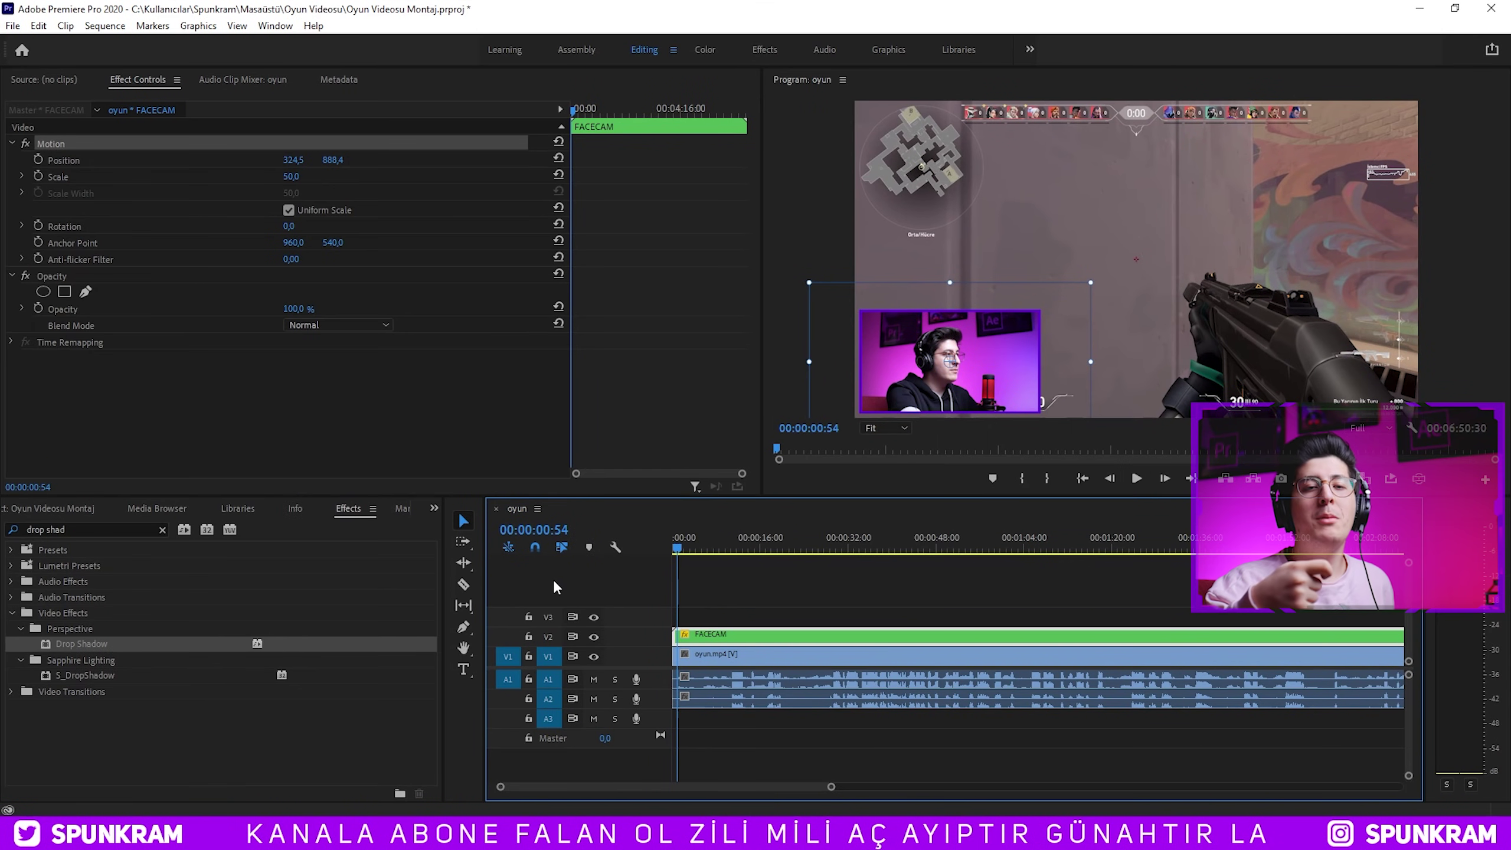
Play around ten seconds to compare the kamera.MP4 and oyun.mp4 audio.
{"action": "left_click", "coordinate": [728, 546]}
{"action": "key", "text": "space"}
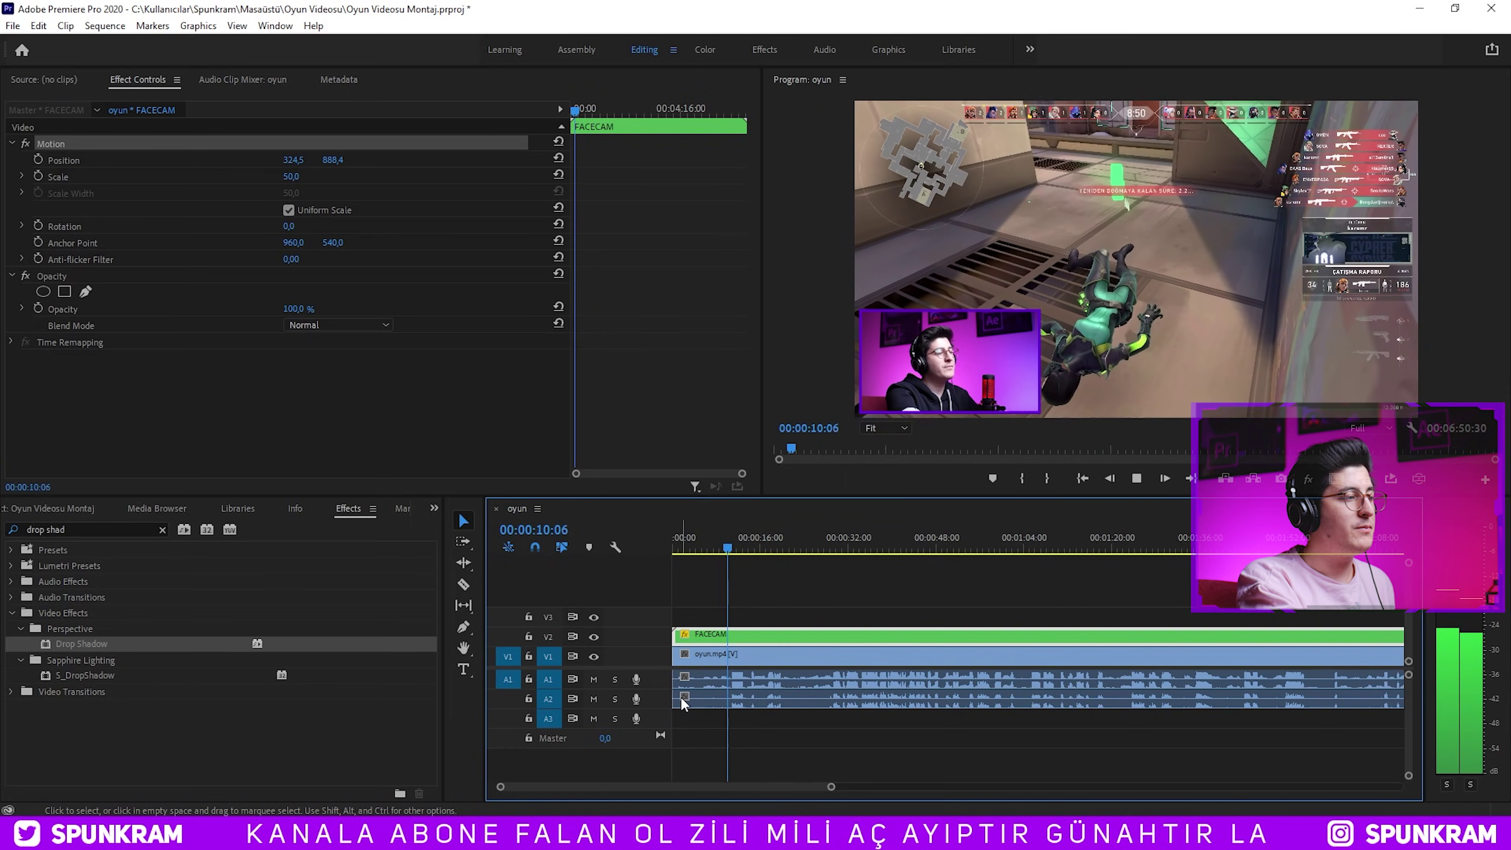
{"action": "key", "text": "space"}
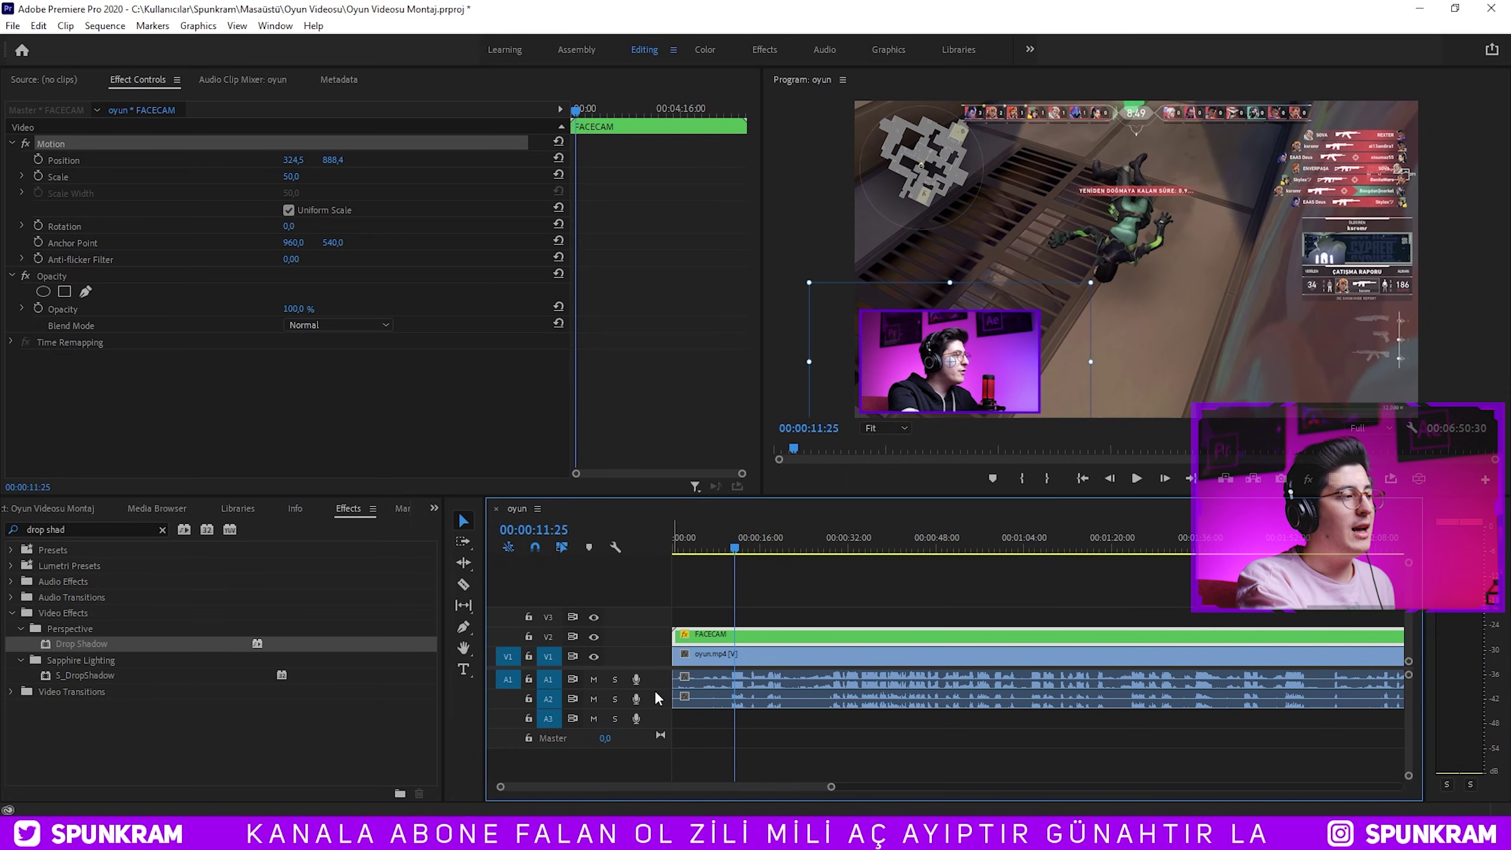
{"action": "left_click", "coordinate": [725, 702]}
{"action": "key", "text": "space"}
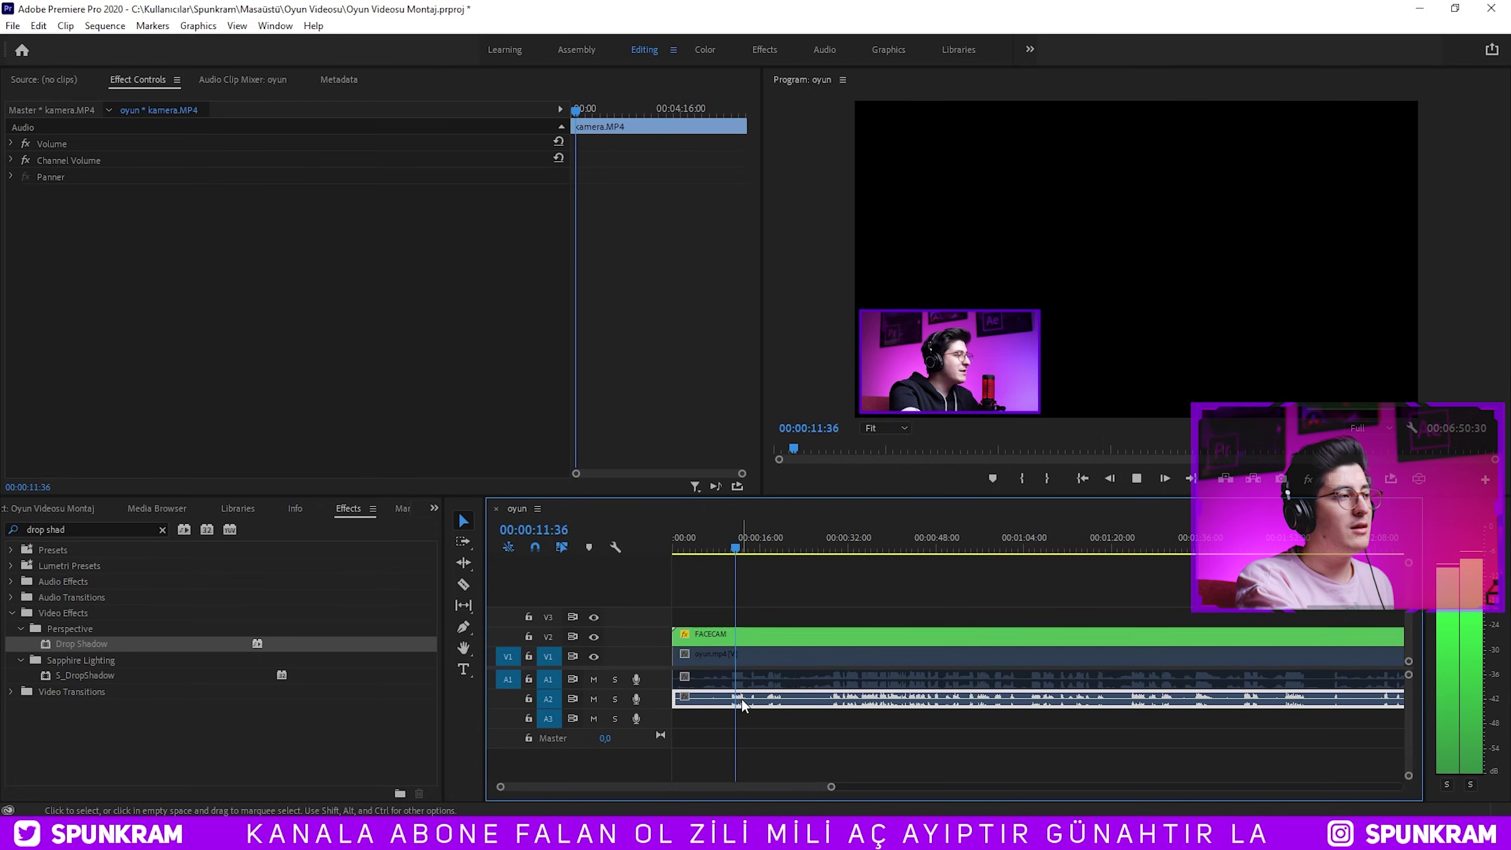
{"action": "left_click", "coordinate": [732, 547]}
{"action": "left_click", "coordinate": [749, 668]}
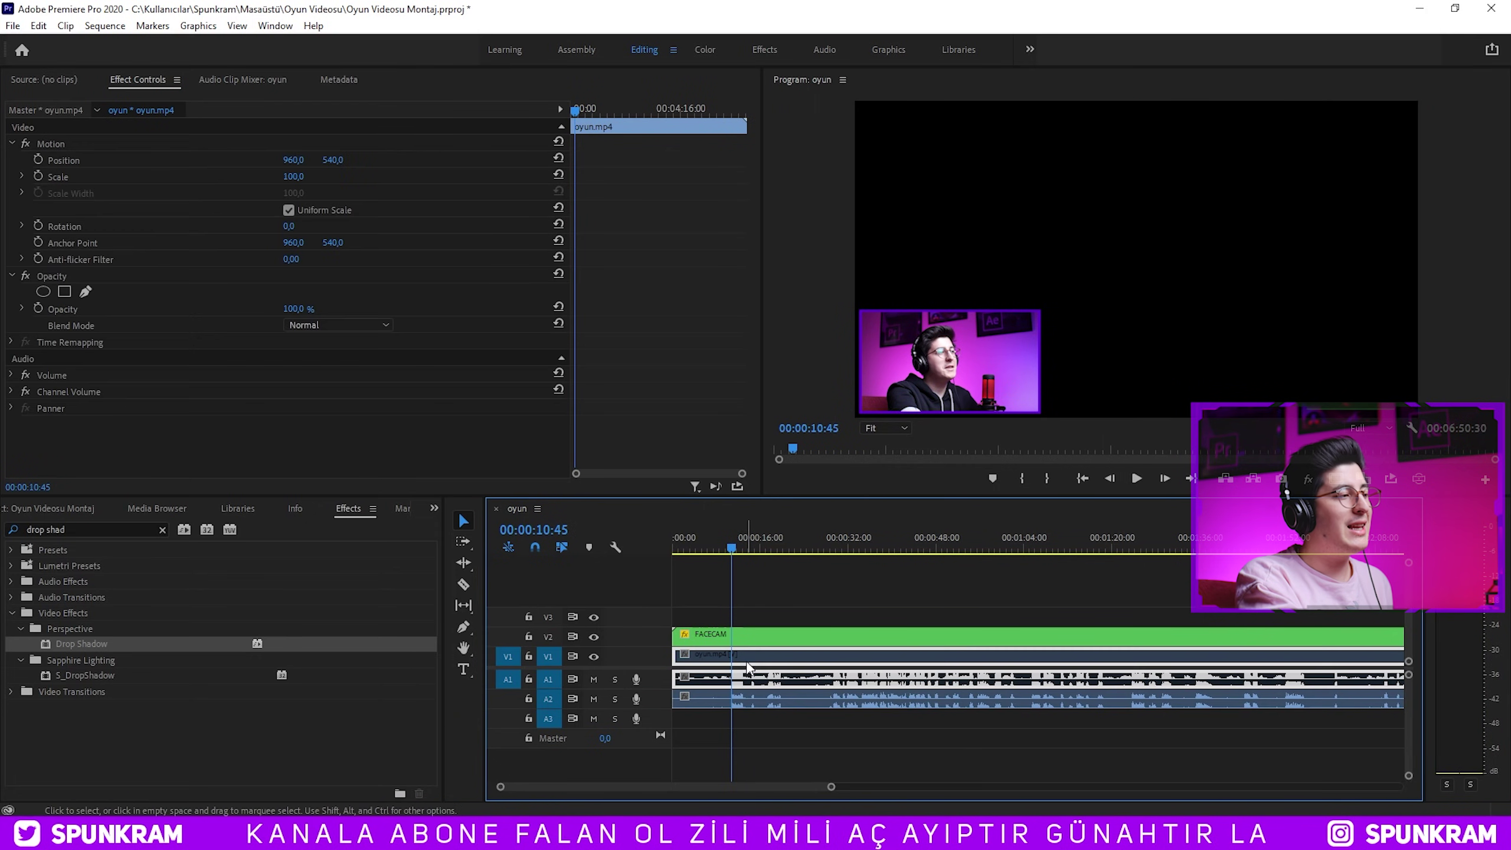
{"action": "left_click", "coordinate": [714, 727]}
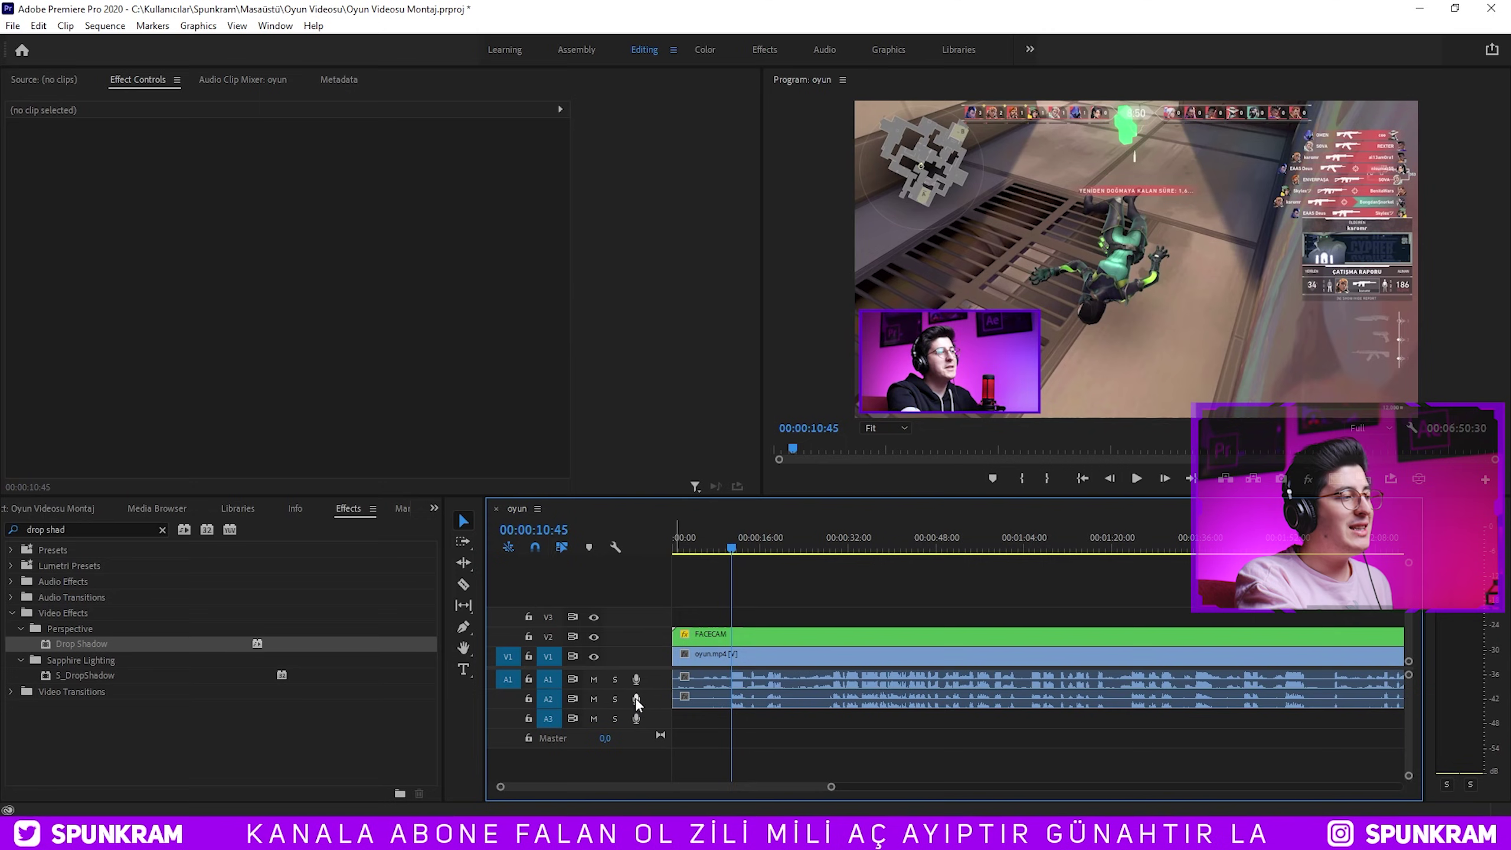
Delete the facecam's audio track, then replay from about six seconds.
{"action": "right_click", "coordinate": [652, 697]}
{"action": "left_click", "coordinate": [708, 575]}
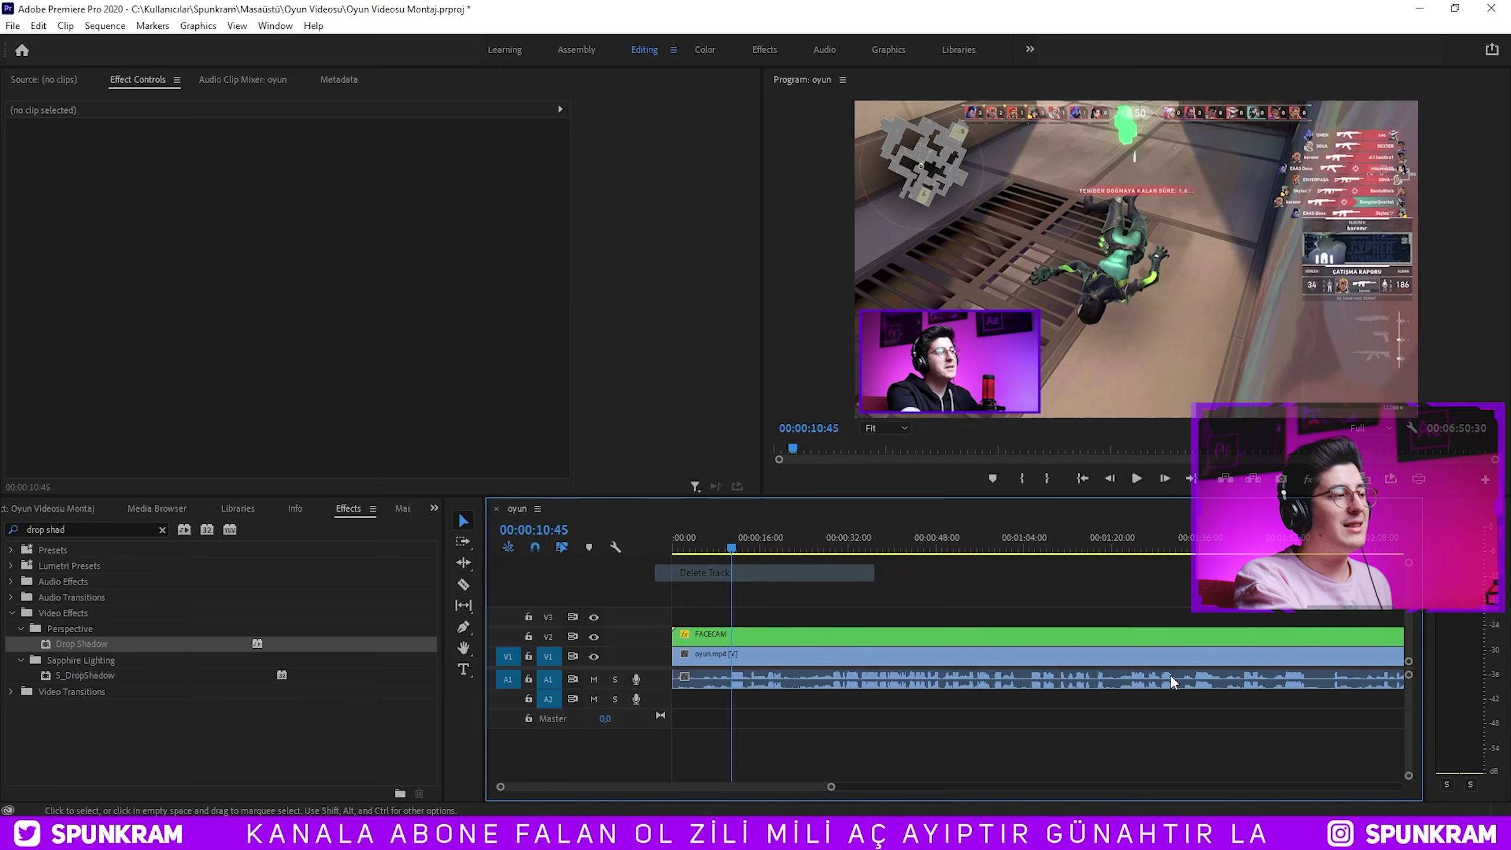
{"action": "scroll", "coordinate": [1171, 676], "scroll_direction": "down", "scroll_amount": 3}
{"action": "left_click", "coordinate": [684, 537]}
{"action": "key", "text": "="}
{"action": "key", "text": "="}
{"action": "key", "text": "="}
{"action": "key", "text": "space"}
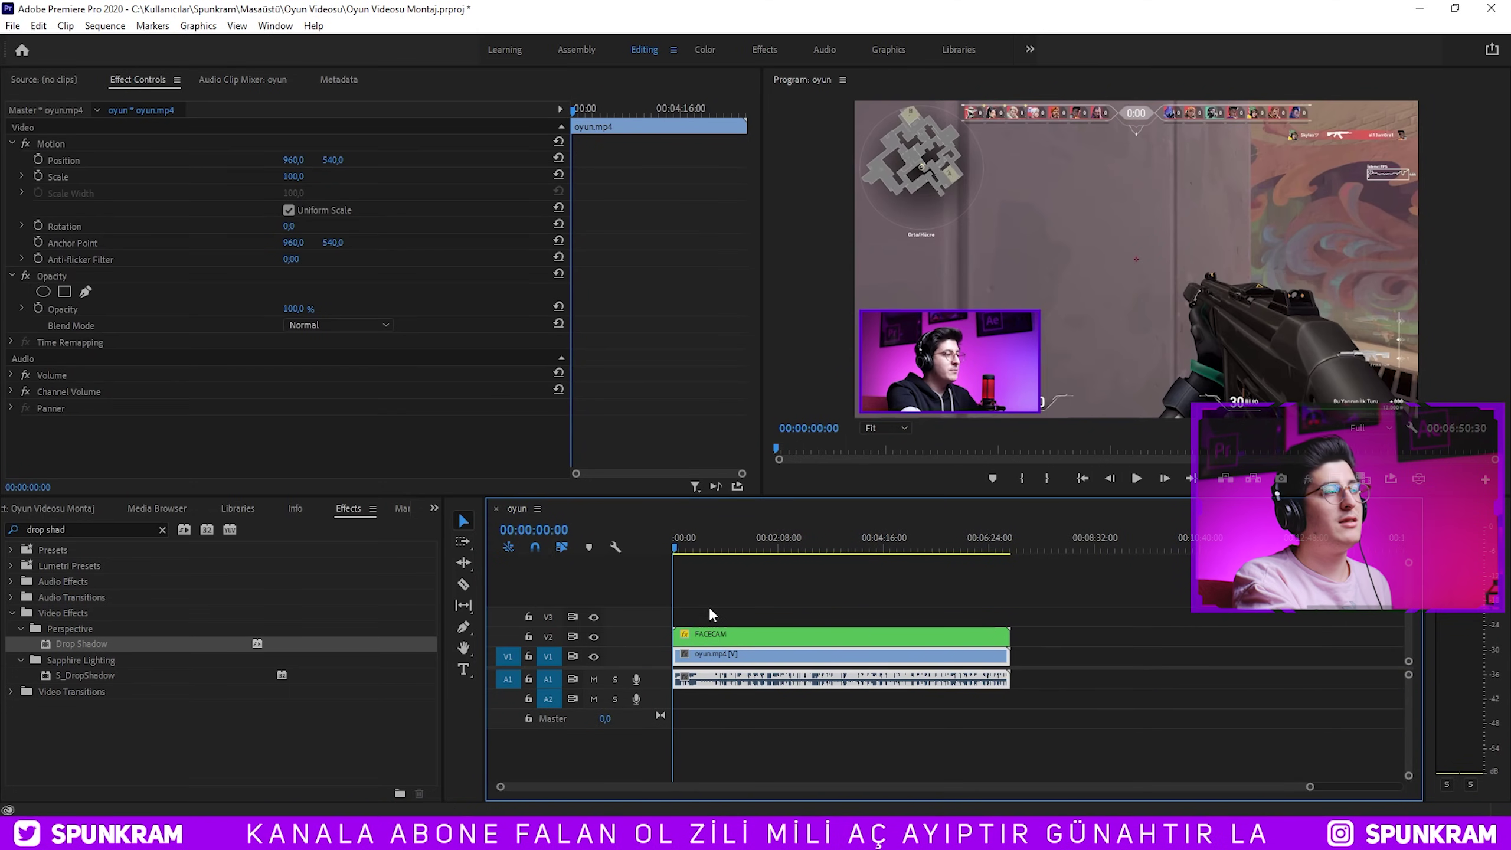
Cut all tracks at the current playhead position with Ctrl+K.
{"action": "key", "text": "-"}
{"action": "key", "text": "-"}
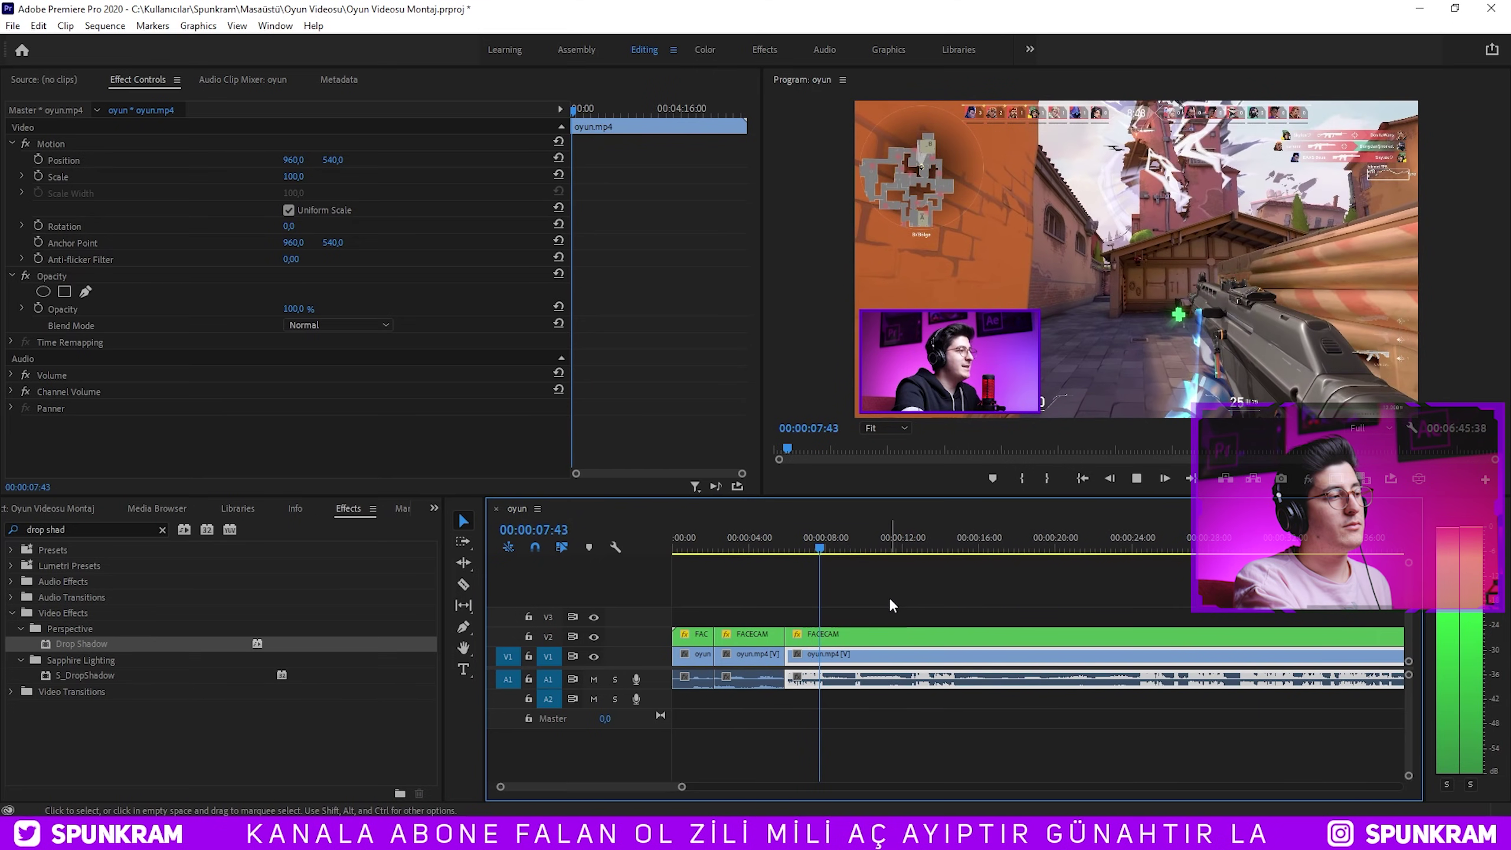
{"action": "key", "text": "space"}
{"action": "left_click", "coordinate": [880, 589]}
{"action": "key", "text": "ctrl+k"}
Preview from about 4.5 seconds and select the short middle FACECAM clip.
{"action": "left_click", "coordinate": [765, 550]}
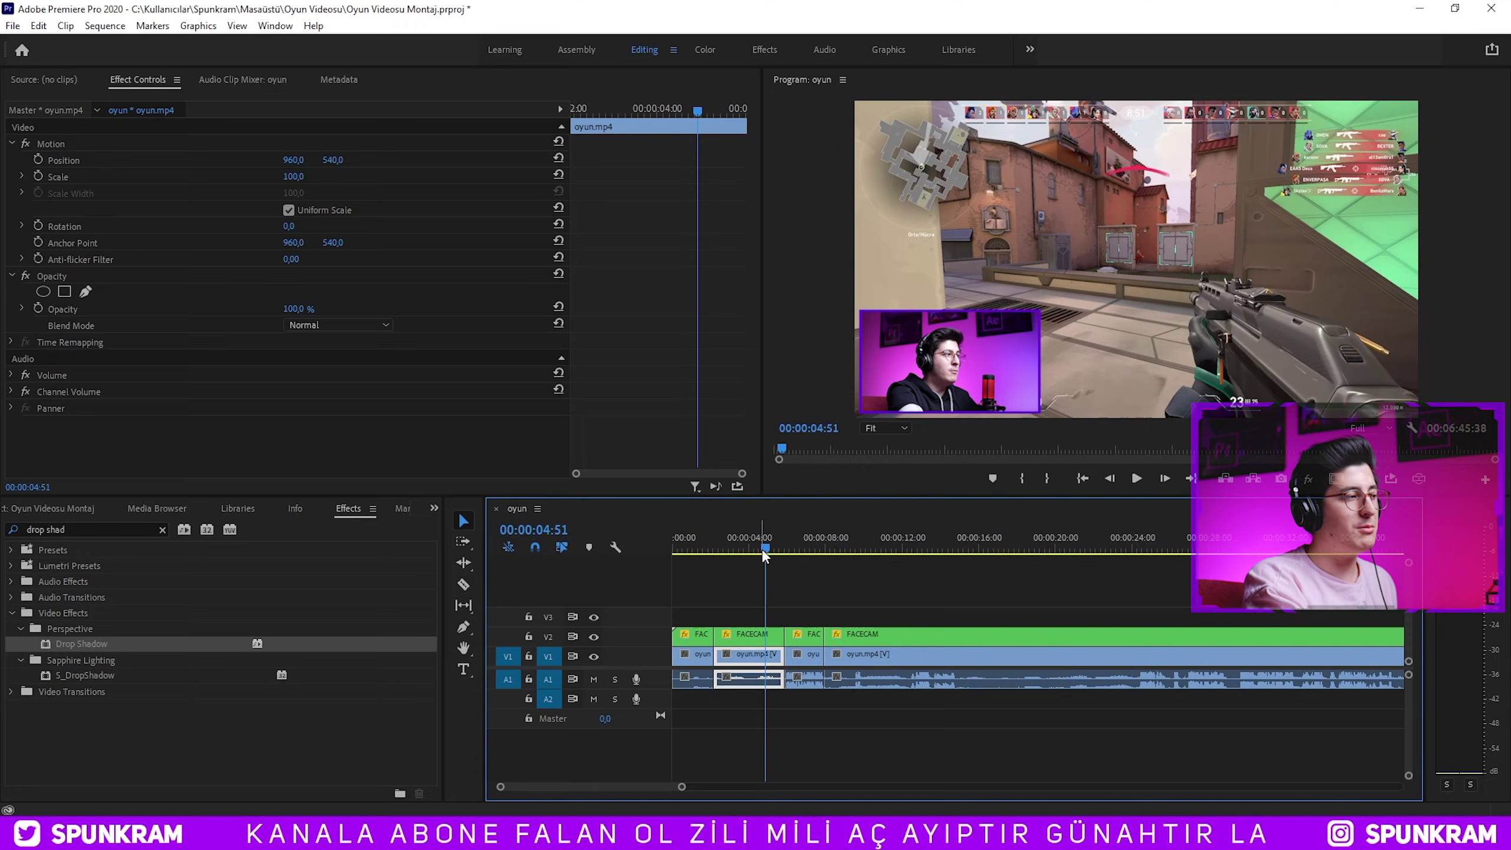
{"action": "key", "text": "equal"}
{"action": "key", "text": "space"}
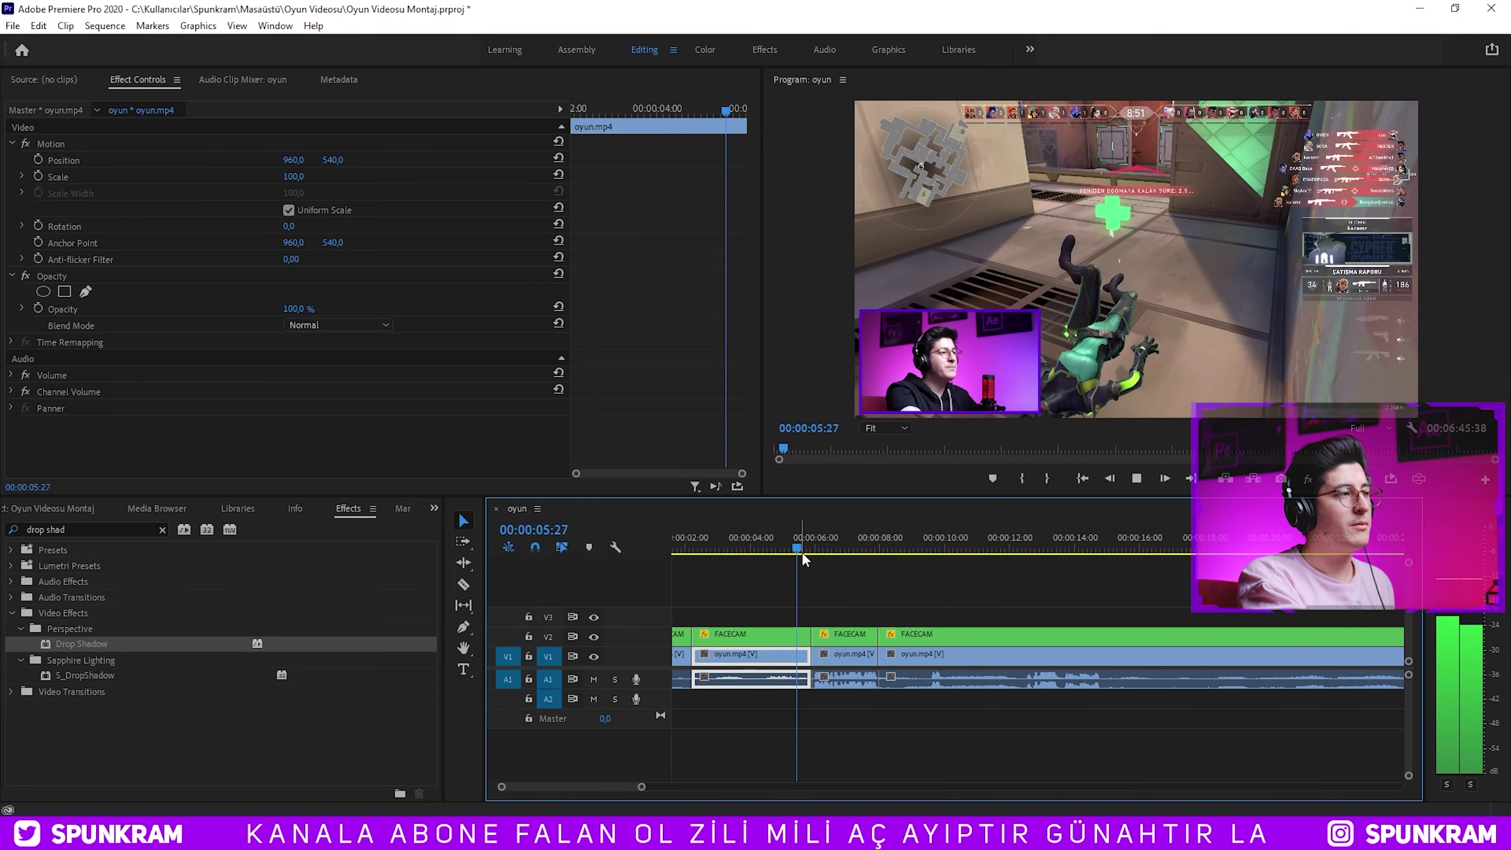
{"action": "key", "text": "space"}
{"action": "left_click", "coordinate": [847, 636]}
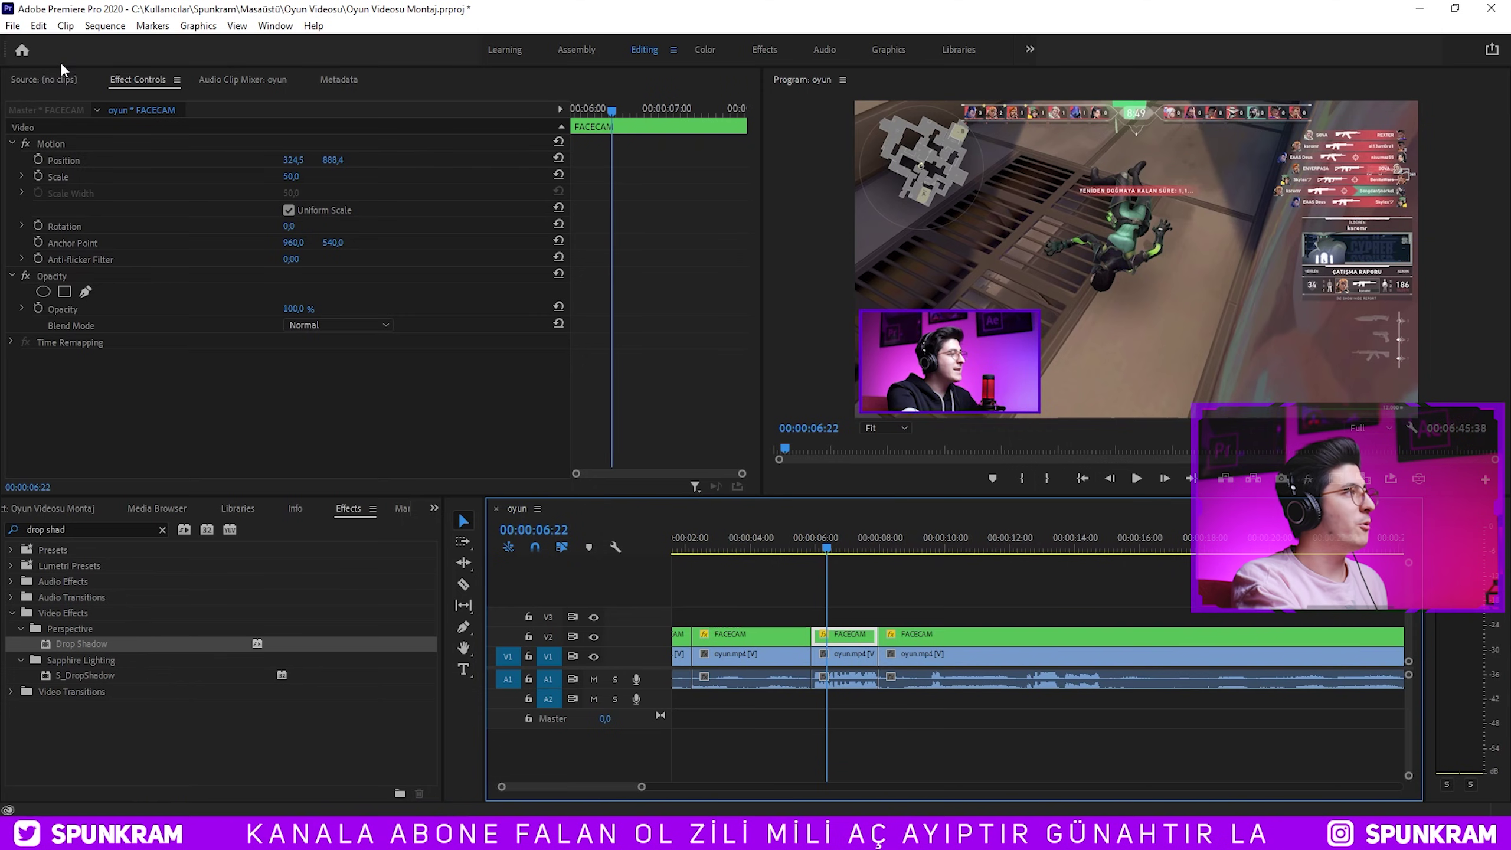
{"action": "left_click", "coordinate": [49, 28]}
{"action": "left_click", "coordinate": [78, 523]}
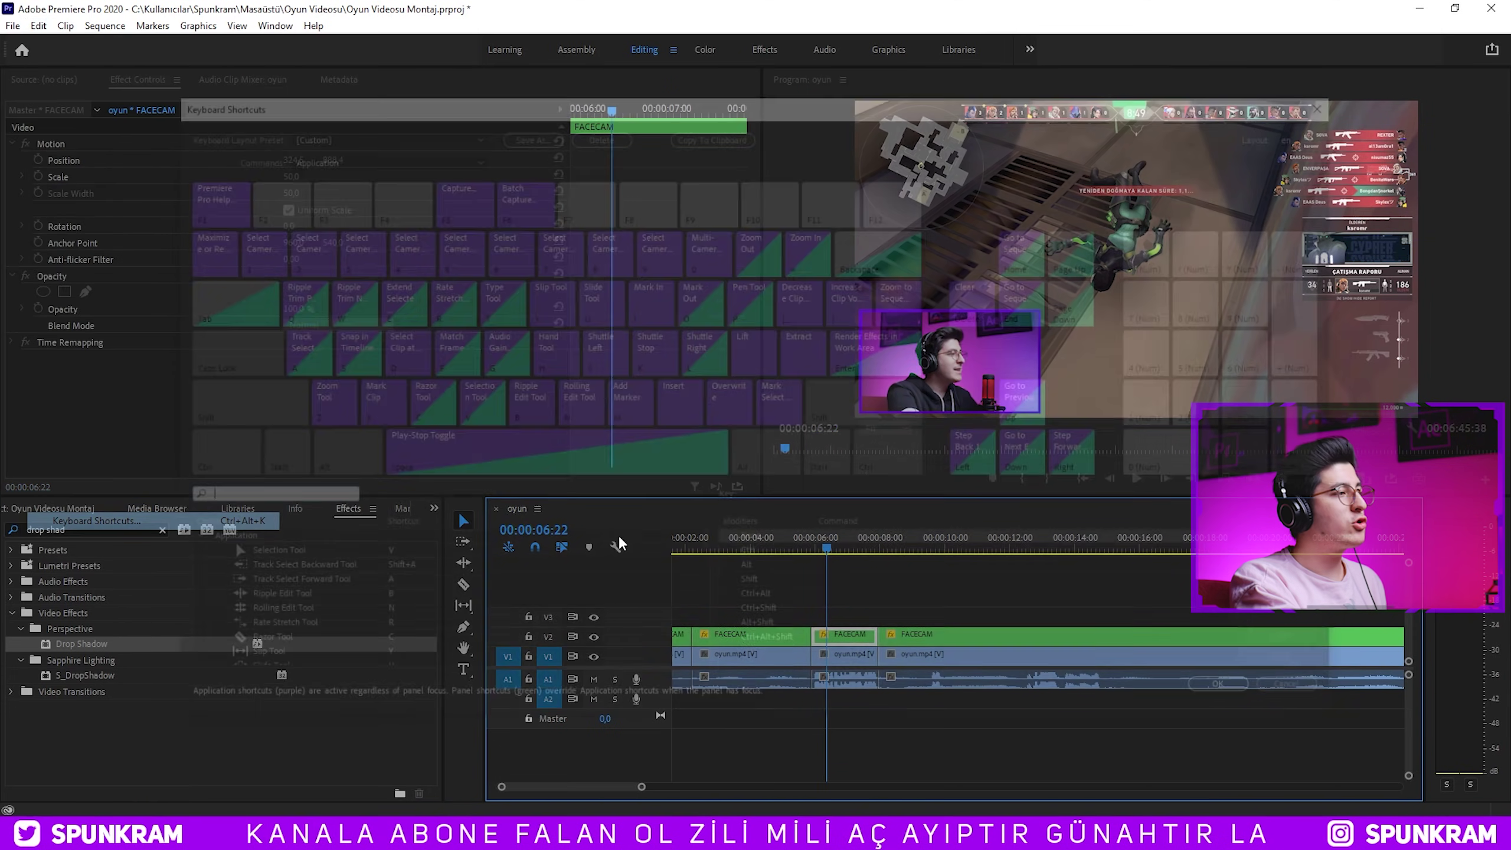
{"action": "type", "text": "remove at"}
{"action": "left_click", "coordinate": [396, 573]}
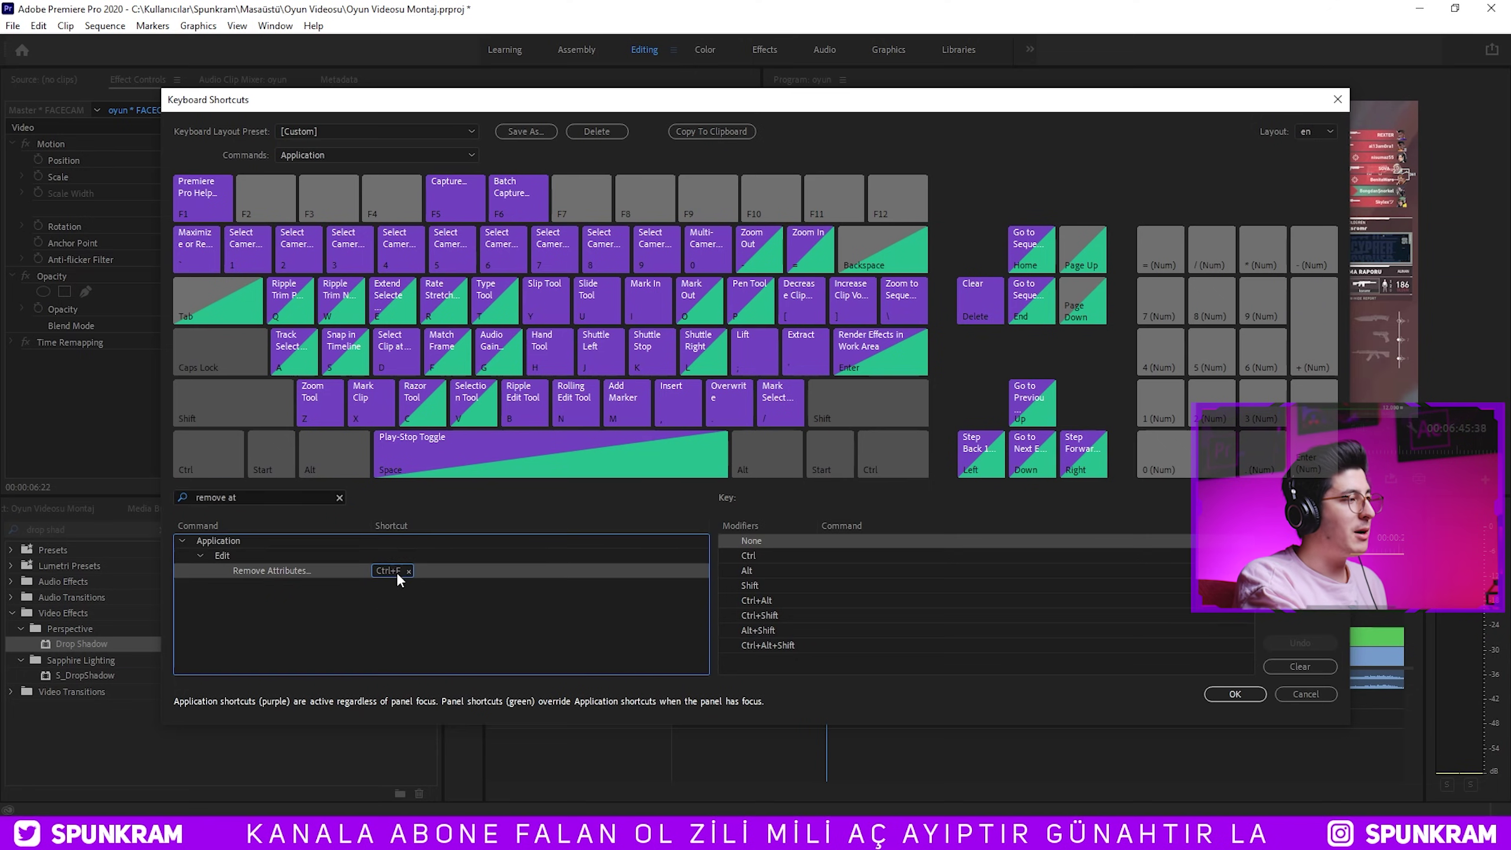
{"action": "left_click", "coordinate": [409, 570]}
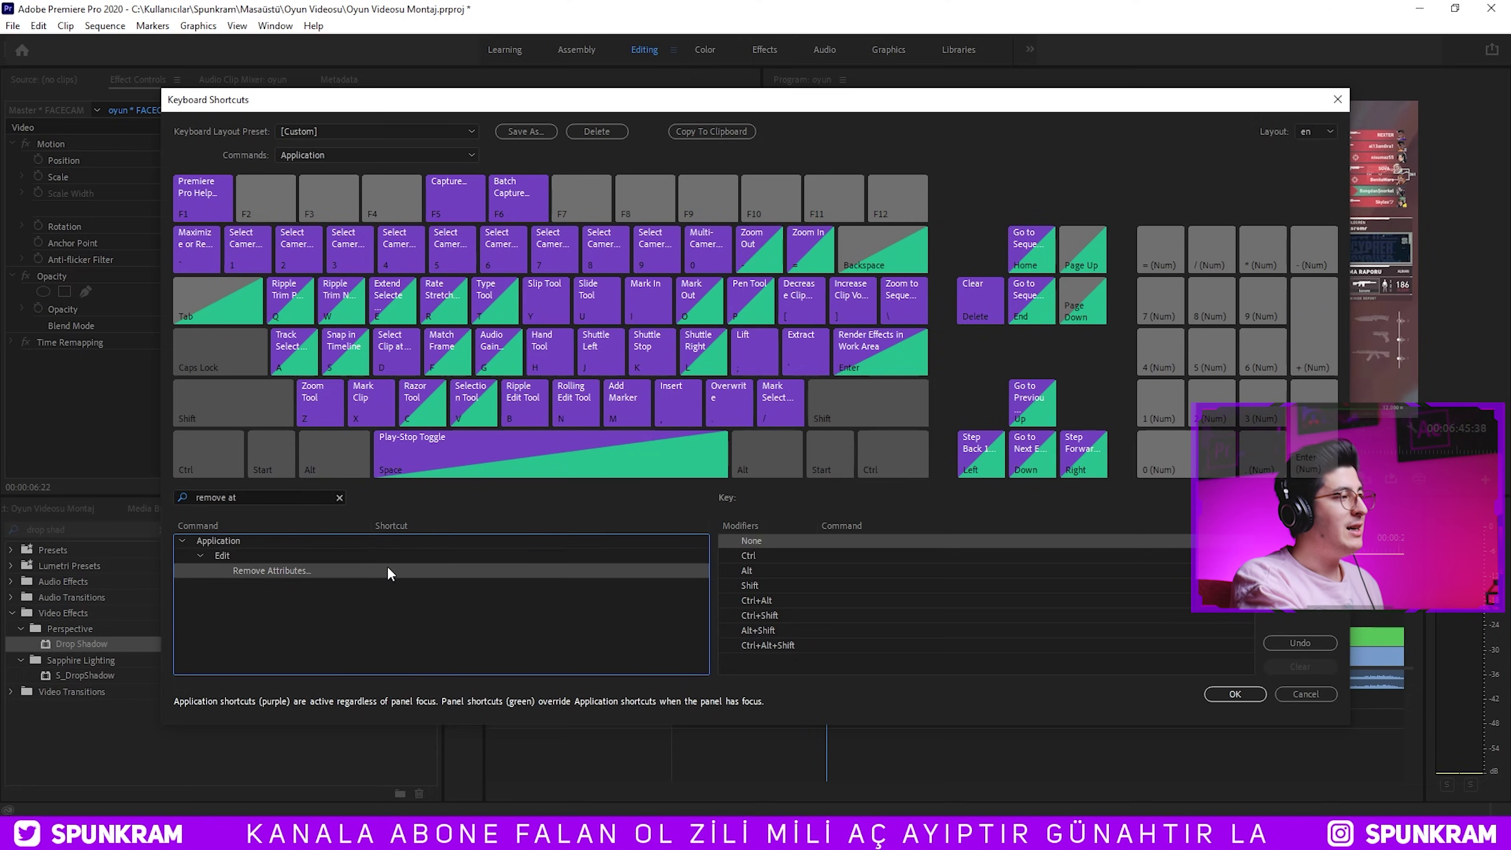
{"action": "key", "text": "ctrl+f"}
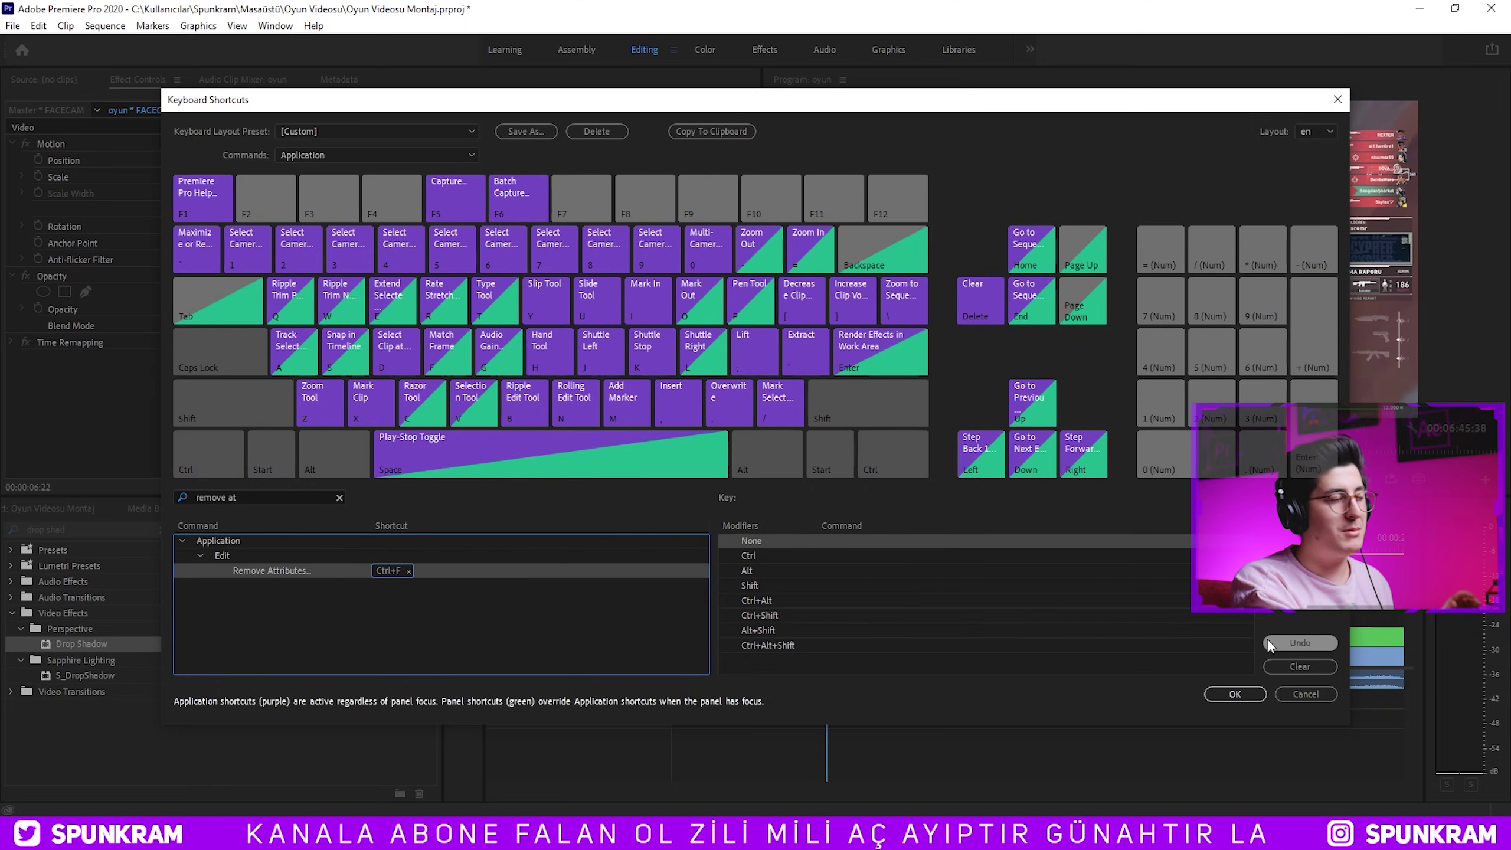
{"action": "left_click", "coordinate": [1235, 694]}
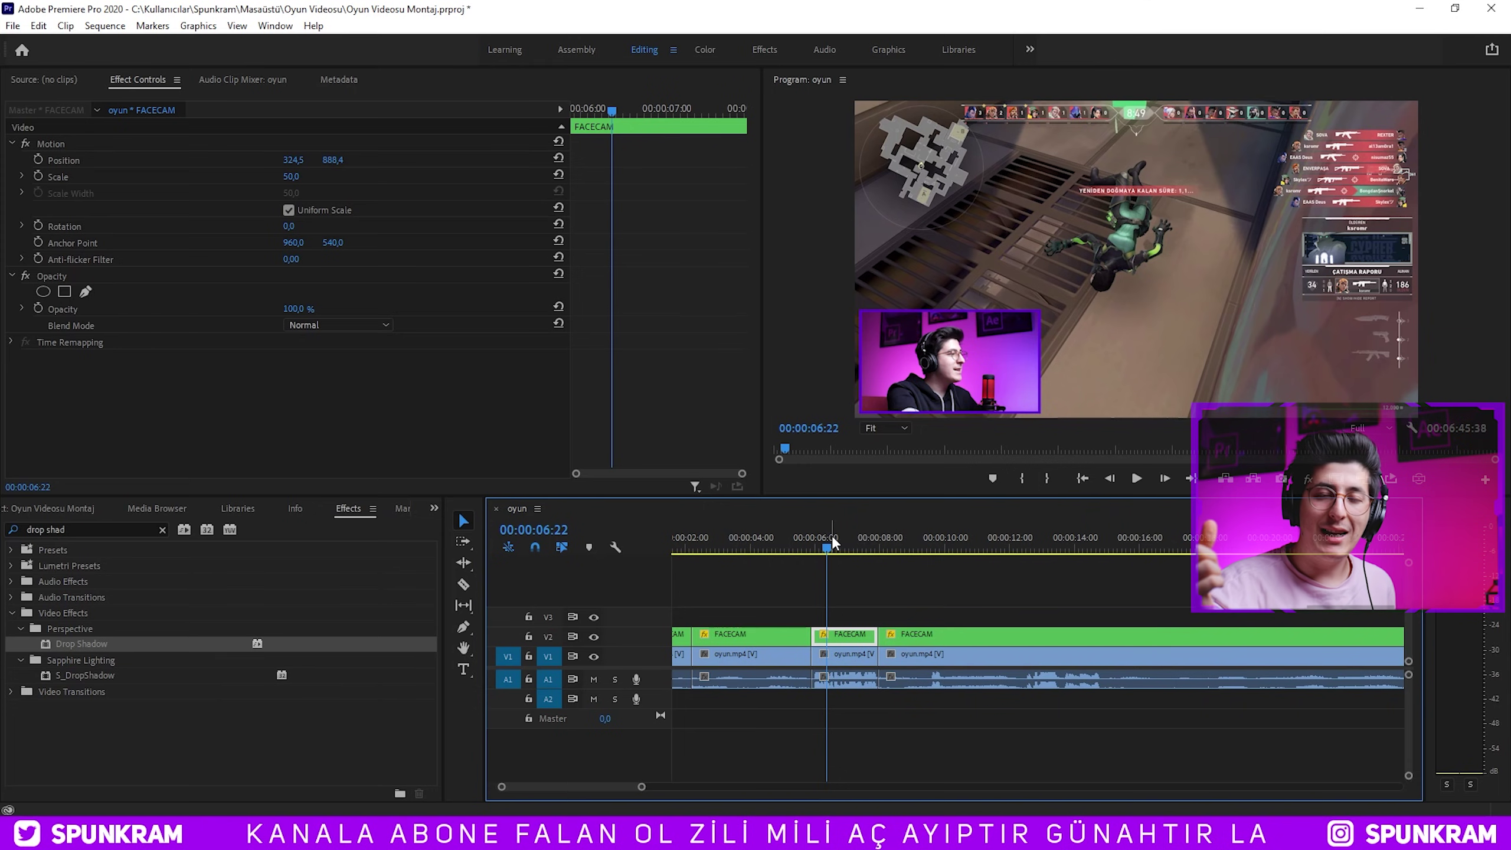
{"action": "left_click", "coordinate": [783, 539]}
{"action": "key", "text": "space"}
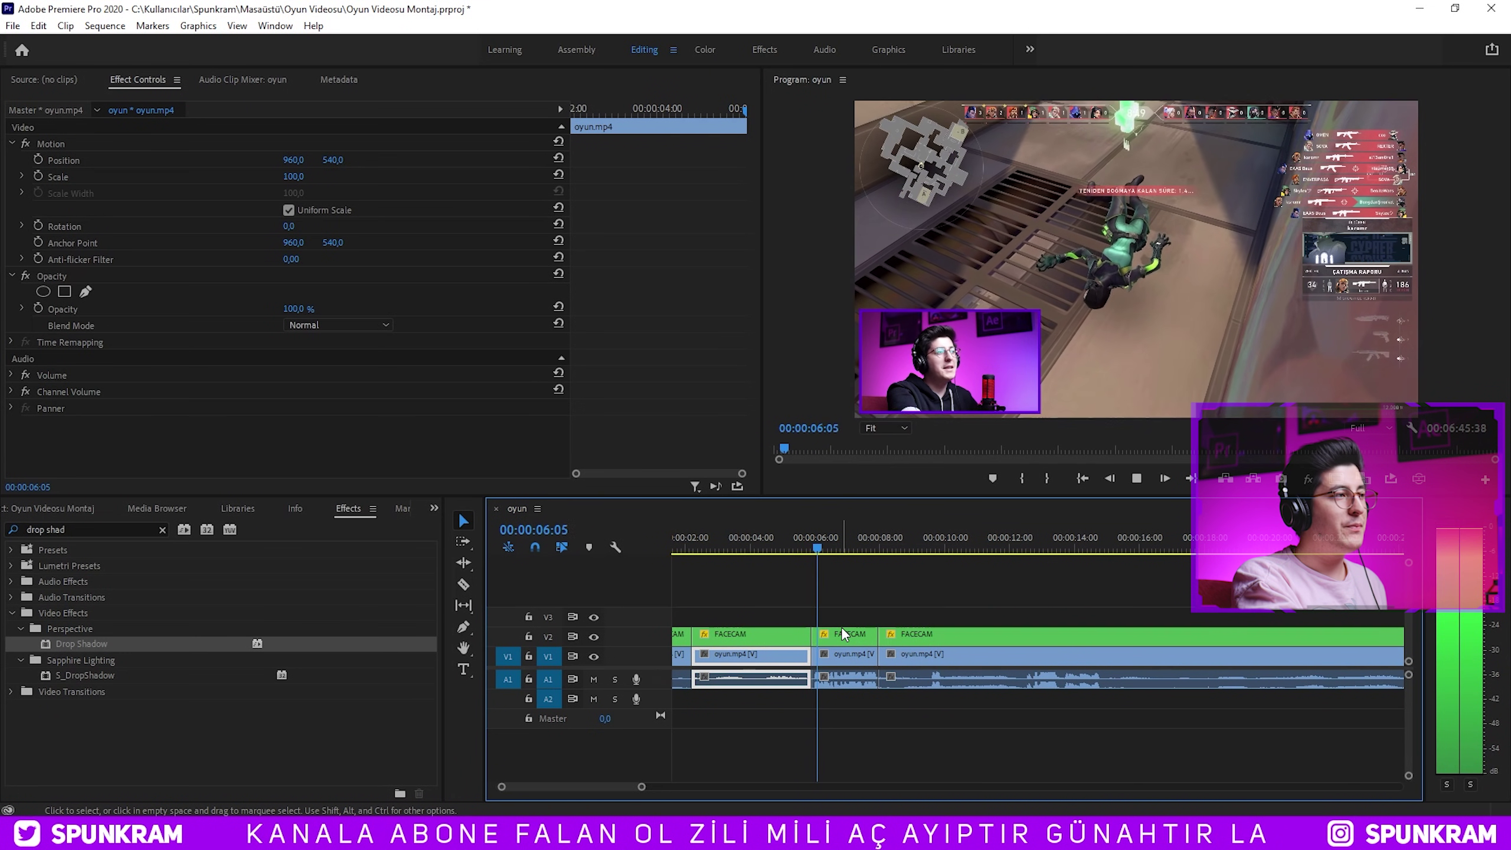
{"action": "left_click", "coordinate": [842, 634]}
{"action": "key", "text": "ctrl+alt+v"}
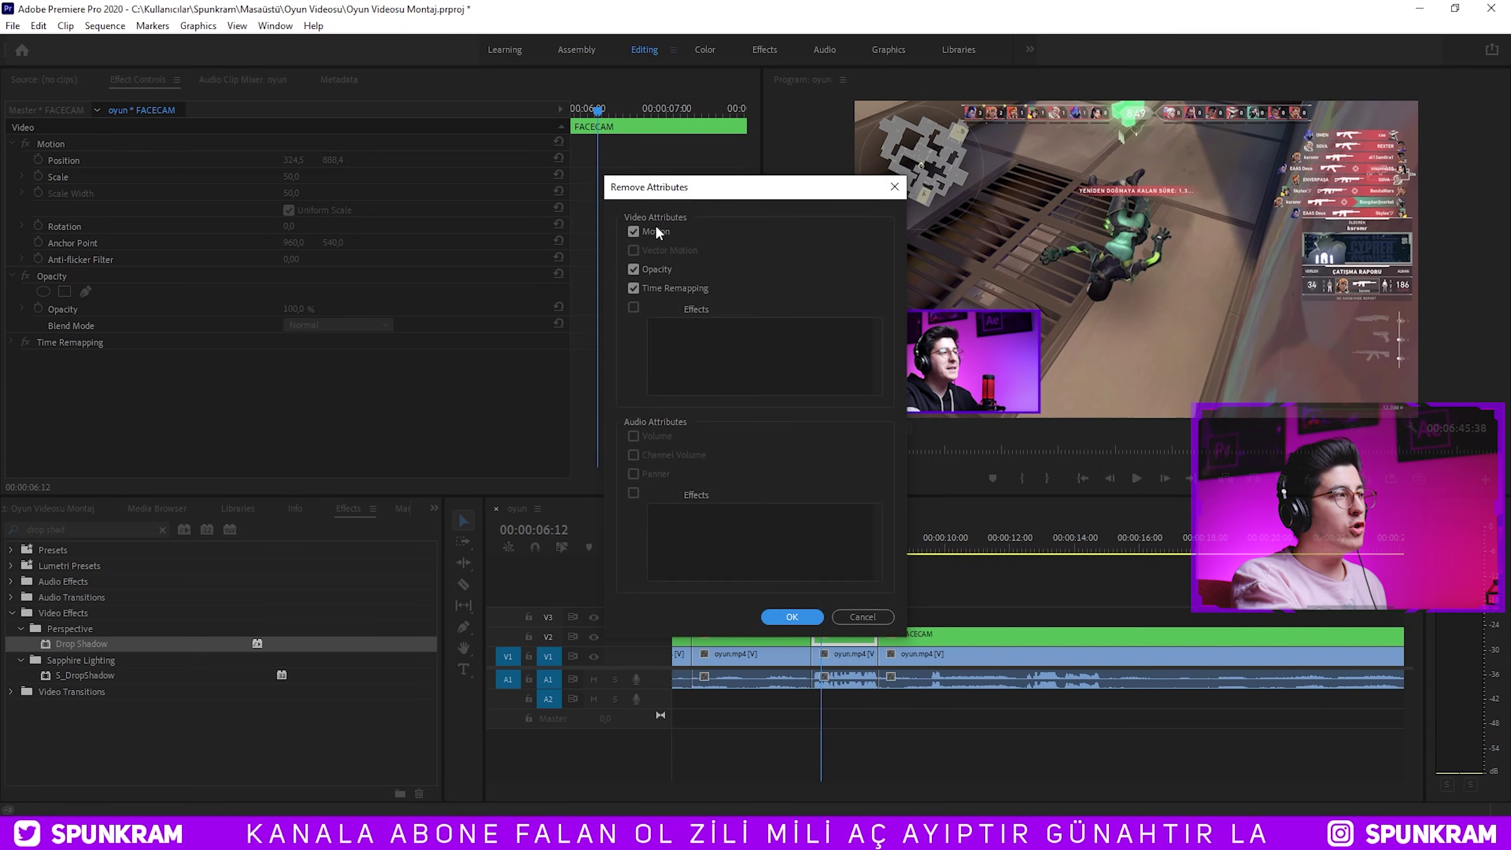
Select the short middle FACECAM clip, show its Motion position and scale controls, and play from 6 seconds.
{"action": "left_click", "coordinate": [784, 618]}
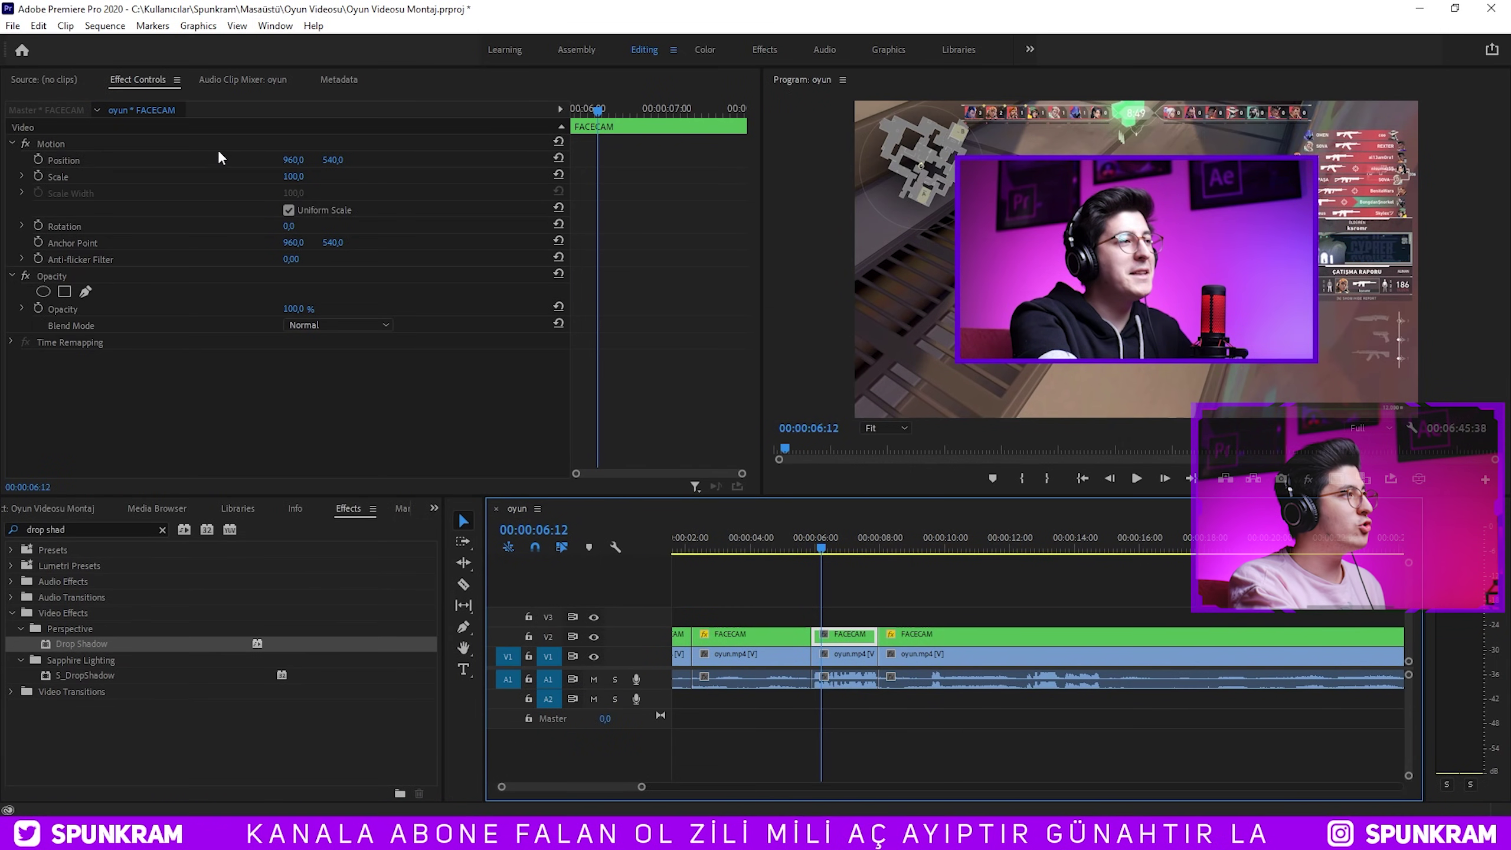
{"action": "left_click", "coordinate": [415, 149]}
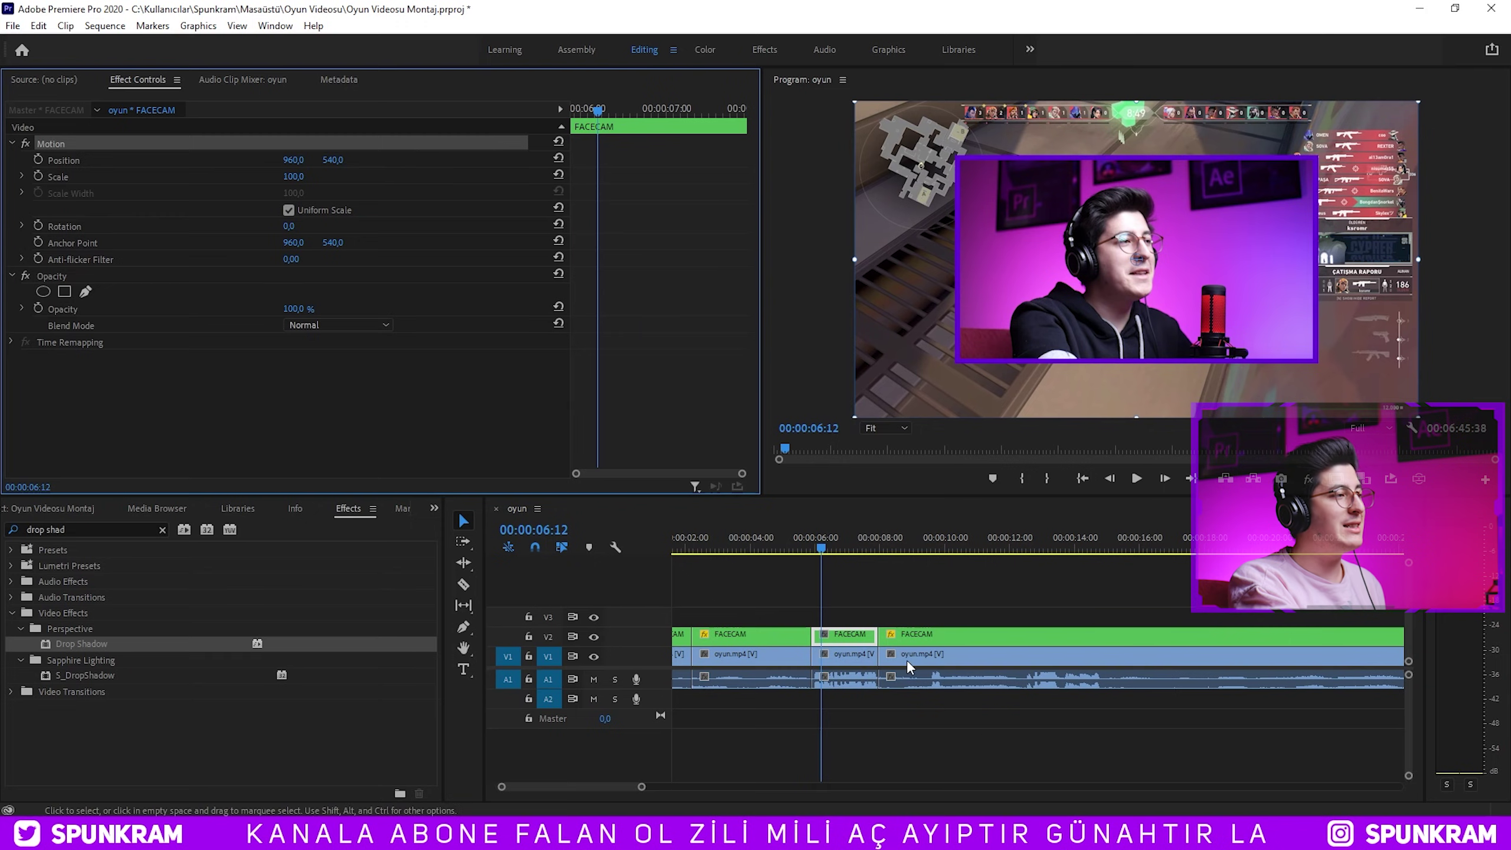
{"action": "left_click", "coordinate": [762, 635]}
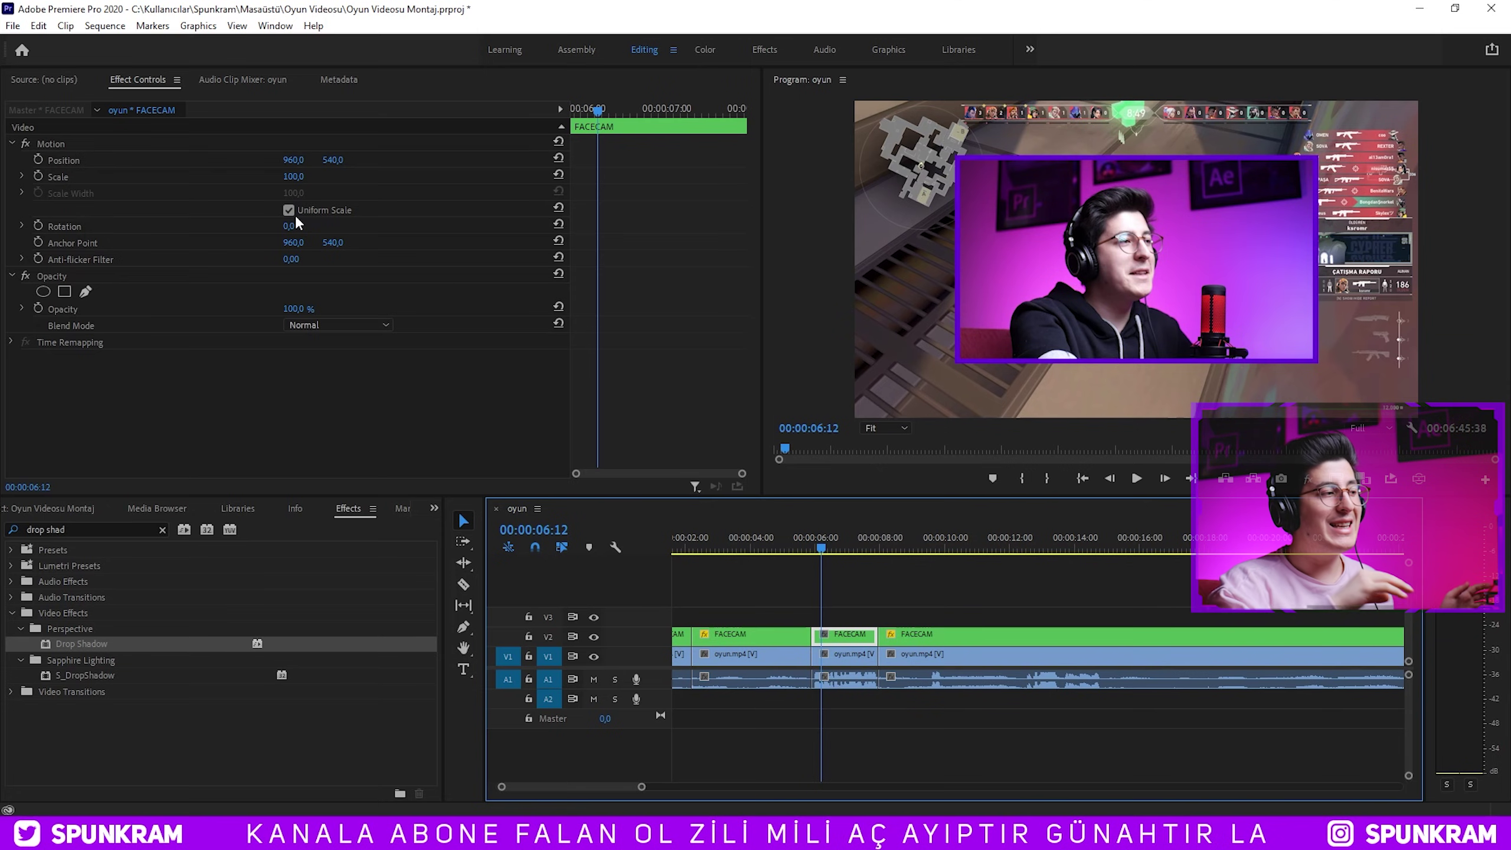
{"action": "key", "text": "space"}
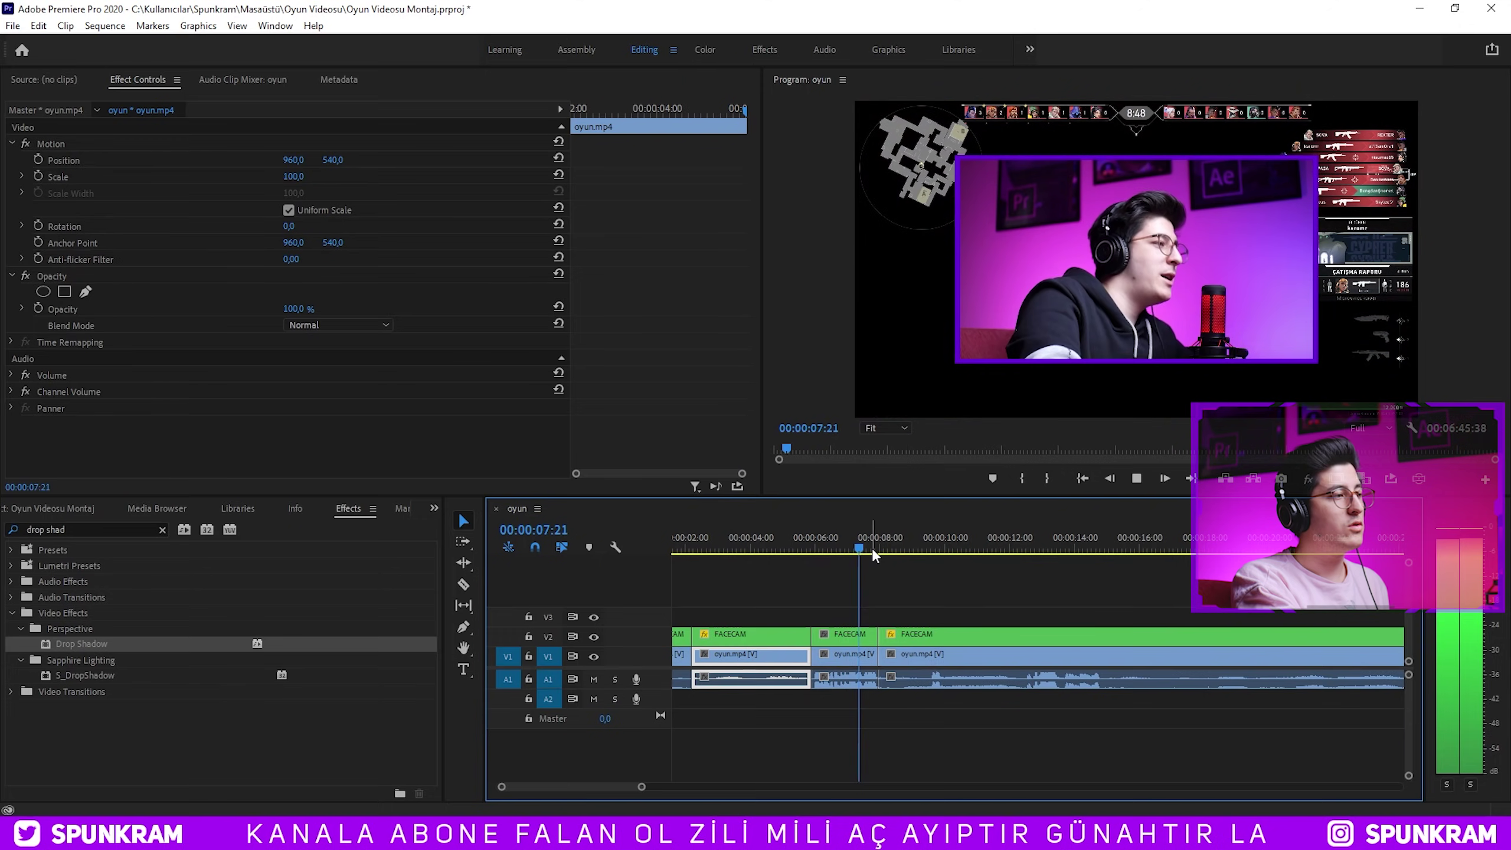
Remove the Motion attributes from the middle FACECAM clip near 14 seconds.
{"action": "key", "text": "space"}
{"action": "left_click", "coordinate": [832, 634]}
{"action": "right_click", "coordinate": [833, 634]}
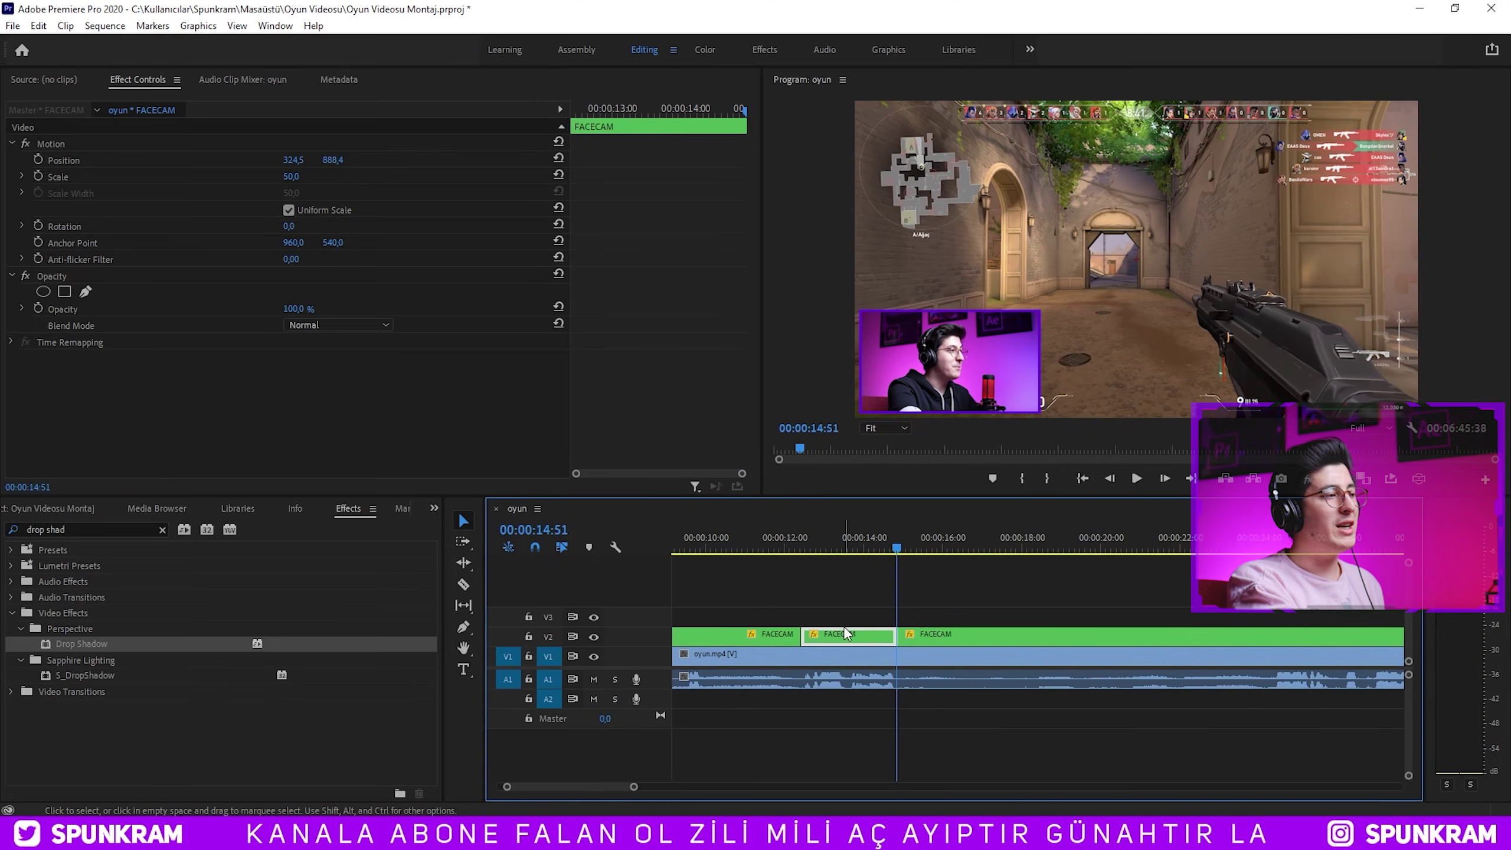
{"action": "left_click", "coordinate": [875, 197]}
{"action": "left_click", "coordinate": [800, 623]}
{"action": "left_click", "coordinate": [786, 539]}
Play back and scrub from 14:51 to about 21 seconds to review the split montage.
{"action": "key", "text": "space"}
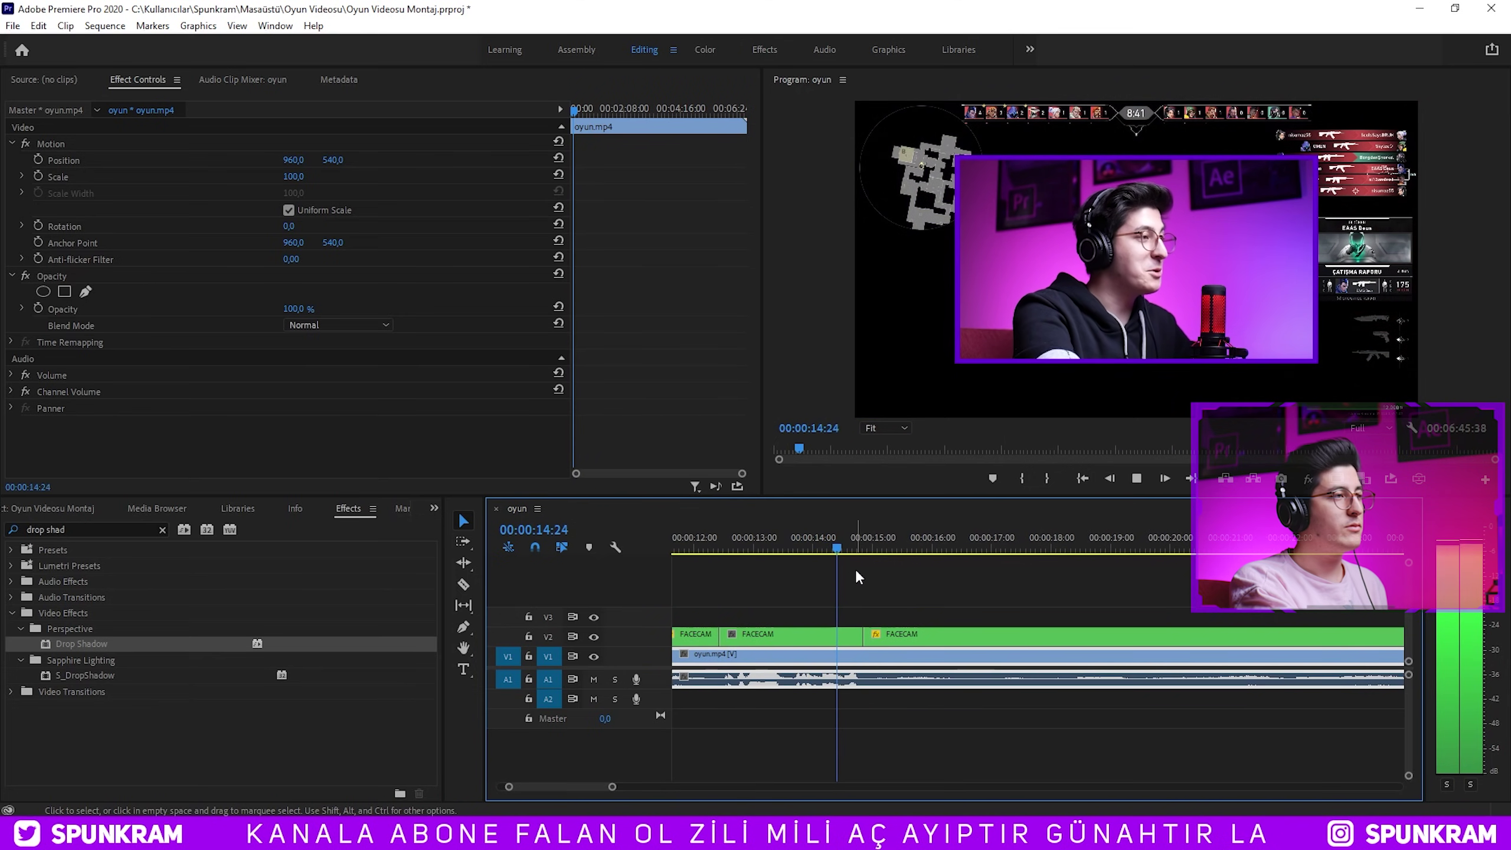
{"action": "key", "text": "minus"}
{"action": "key", "text": "space"}
{"action": "key", "text": "equal"}
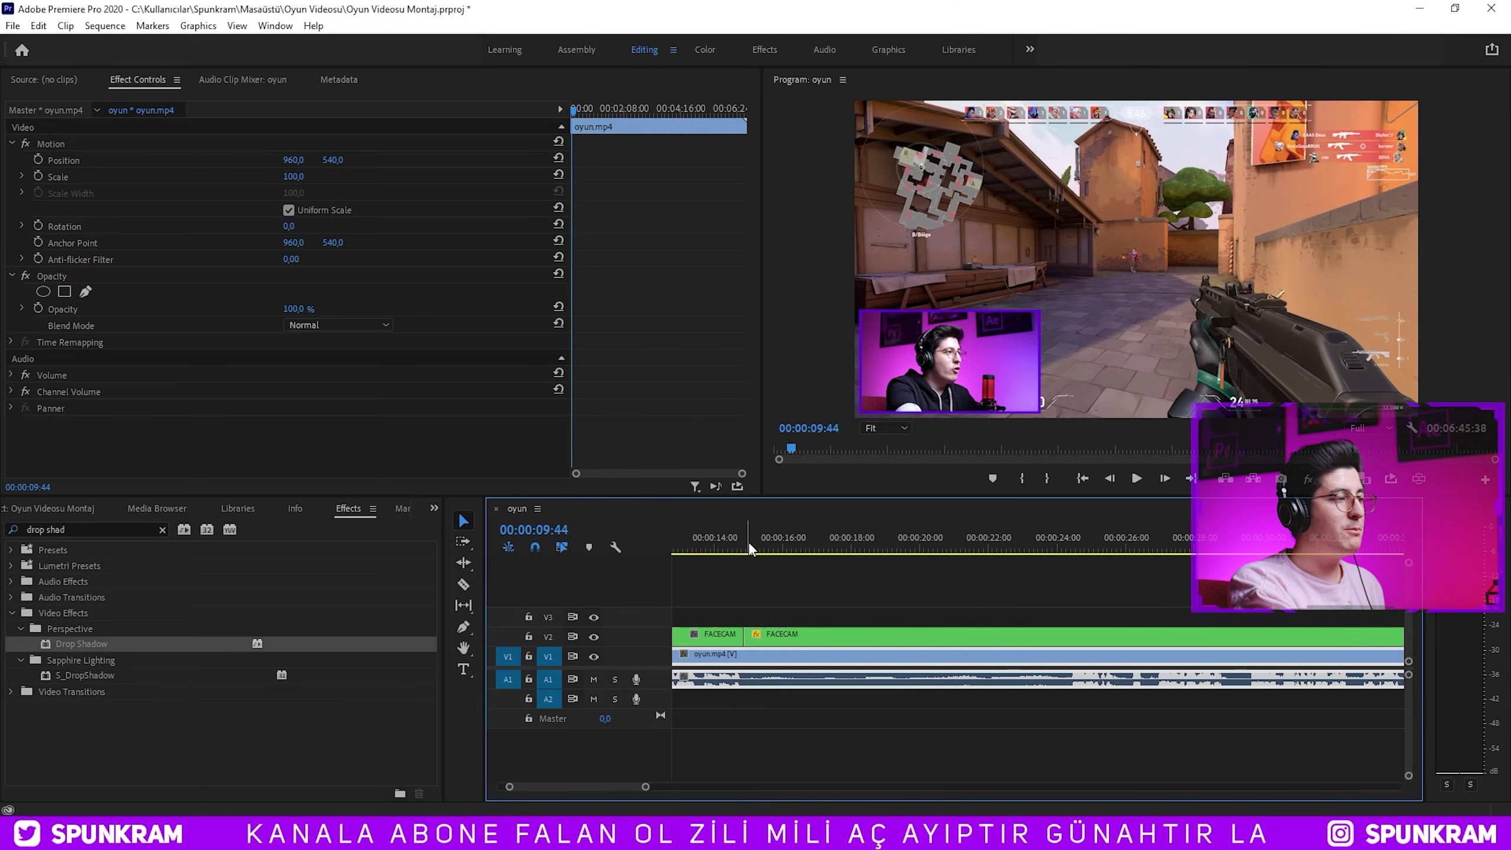
{"action": "left_click", "coordinate": [747, 543]}
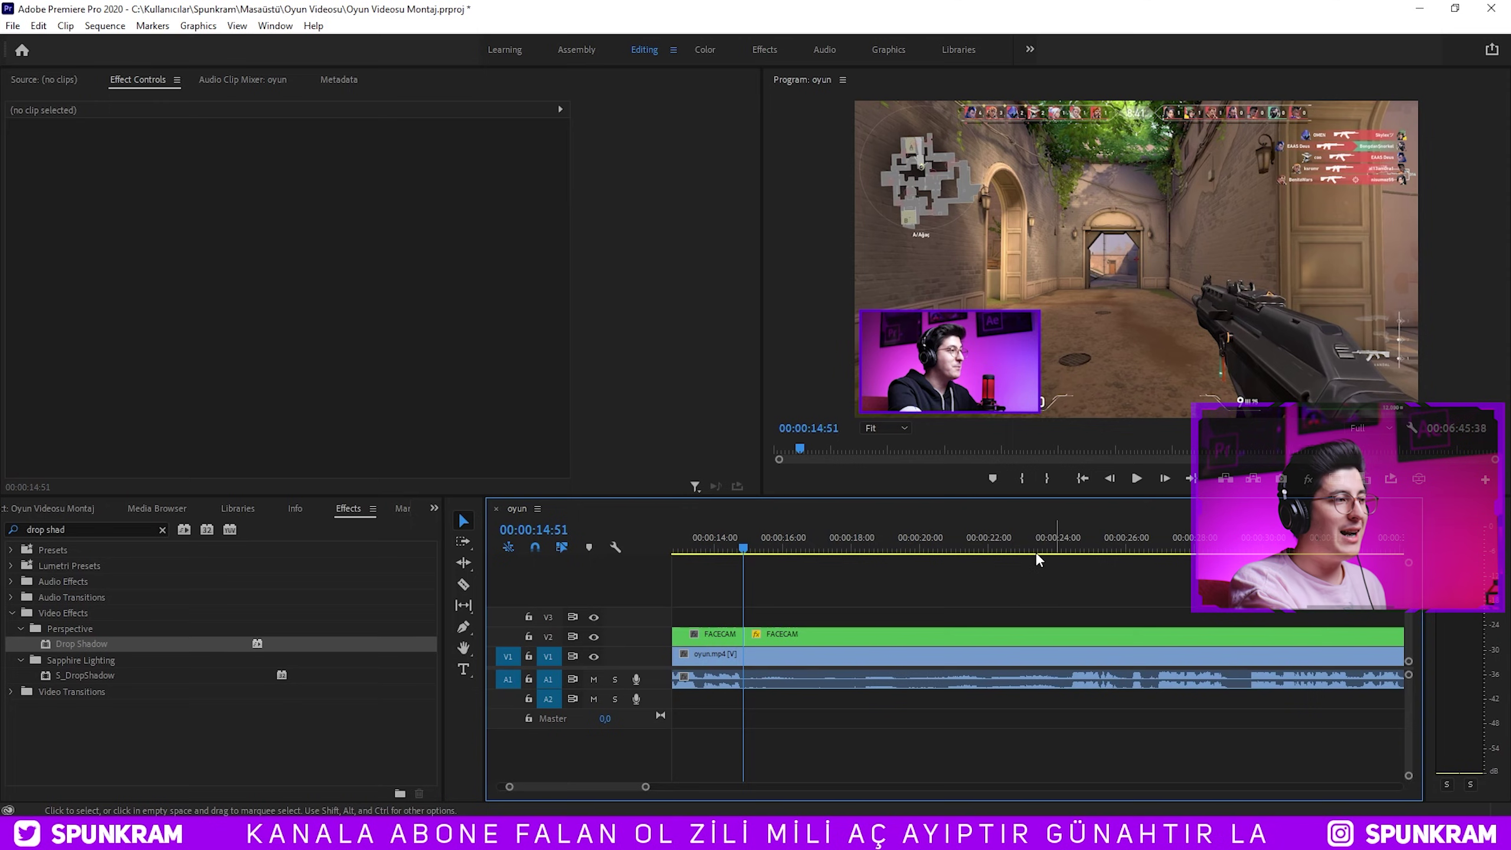
{"action": "left_click_drag", "start_coordinate": [970, 546], "coordinate": [933, 554]}
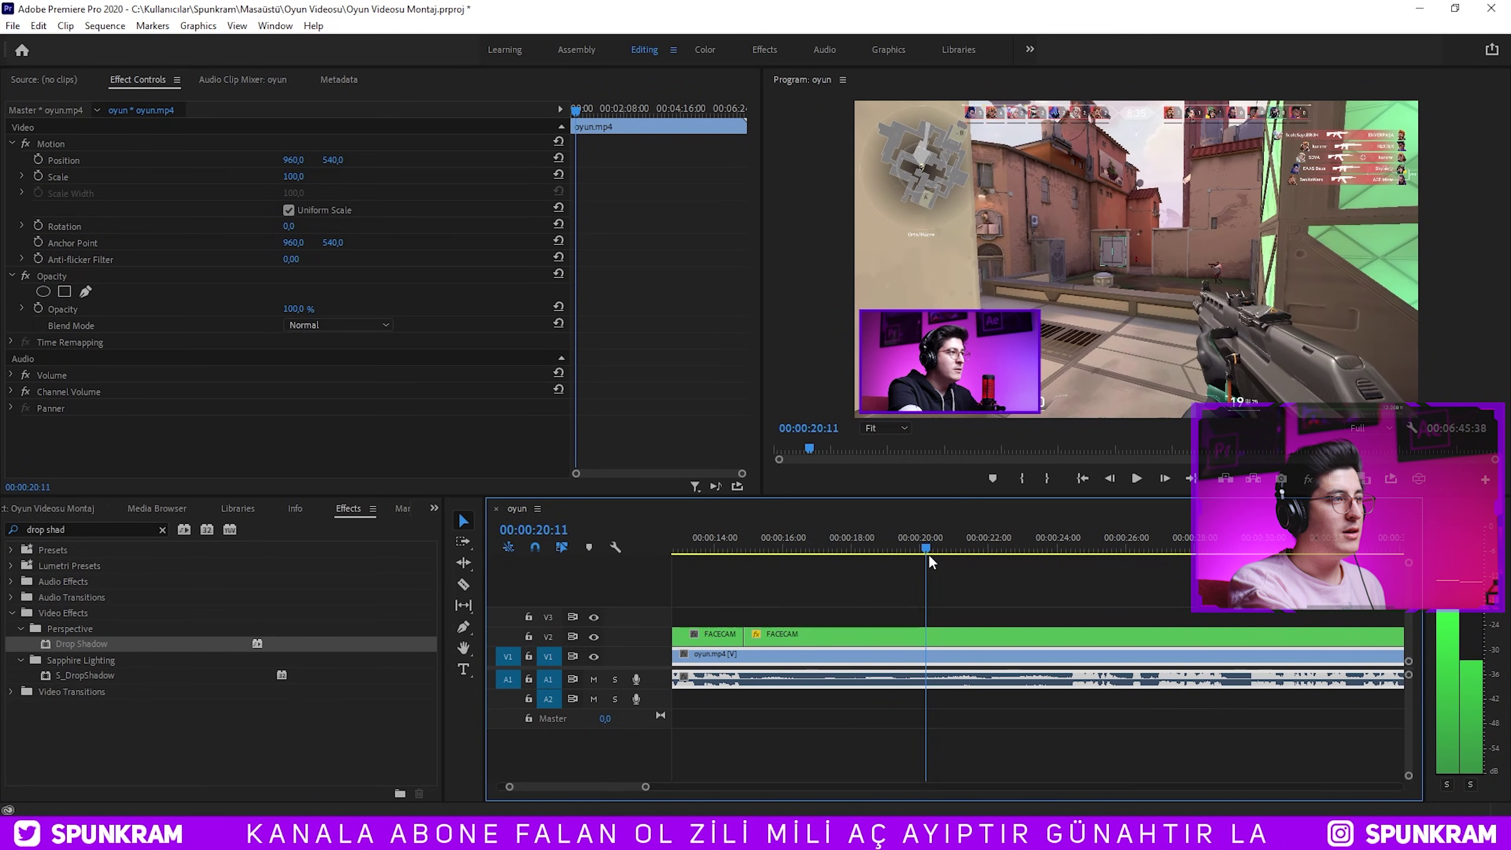
{"action": "left_click_drag", "start_coordinate": [934, 557], "coordinate": [924, 557]}
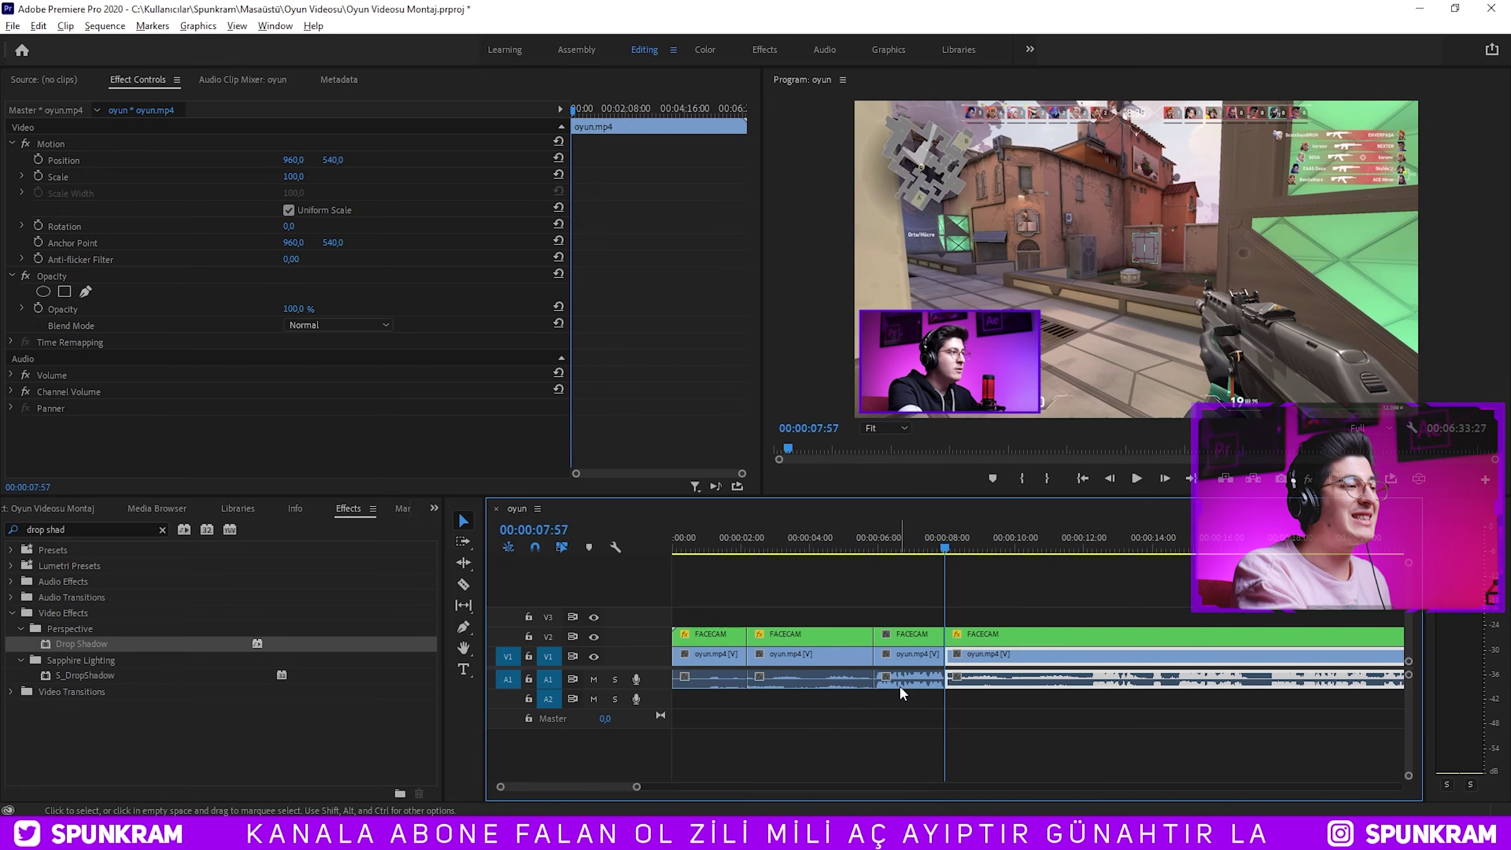
{"action": "scroll", "coordinate": [900, 686], "scroll_direction": "up", "scroll_amount": 3}
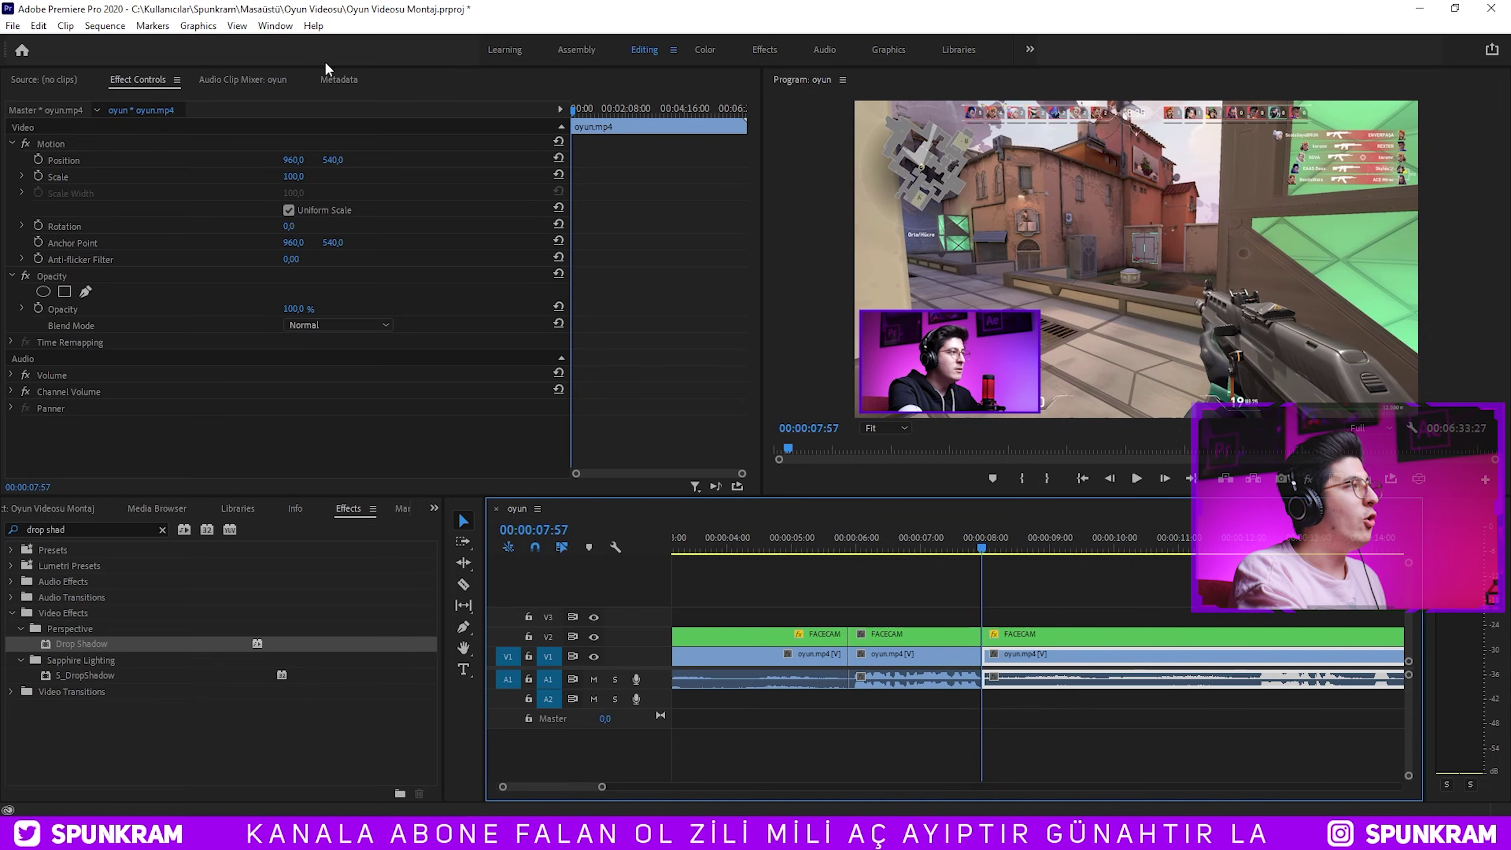
{"action": "left_click", "coordinate": [285, 26]}
Open the Premiere Composer panel, dock it on the left, and expand the Starter Pack library.
{"action": "mouse_move", "coordinate": [357, 87]}
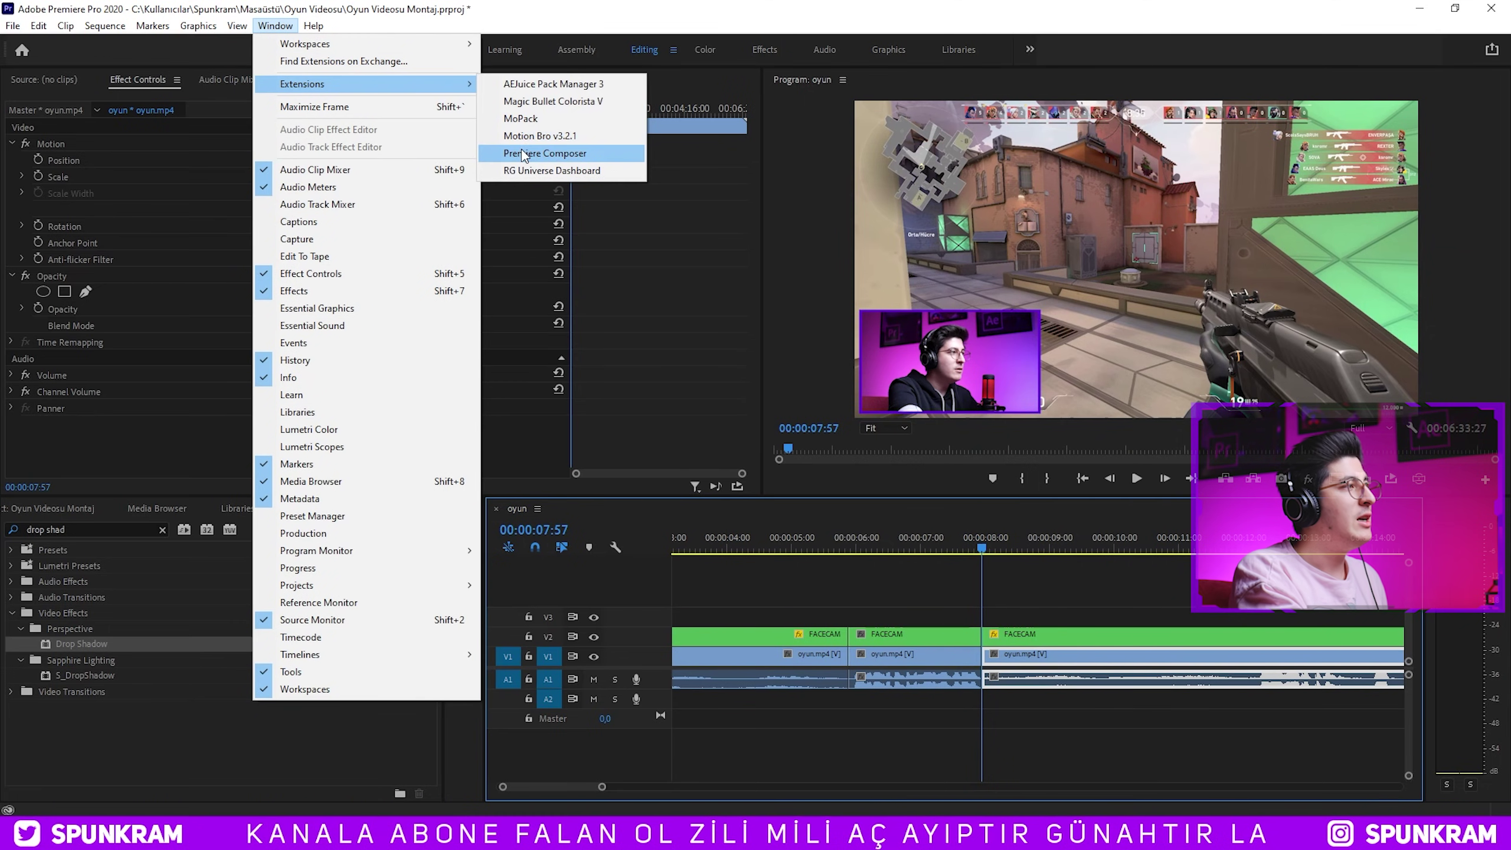
{"action": "left_click", "coordinate": [522, 149]}
{"action": "left_click_drag", "start_coordinate": [636, 185], "coordinate": [315, 185]}
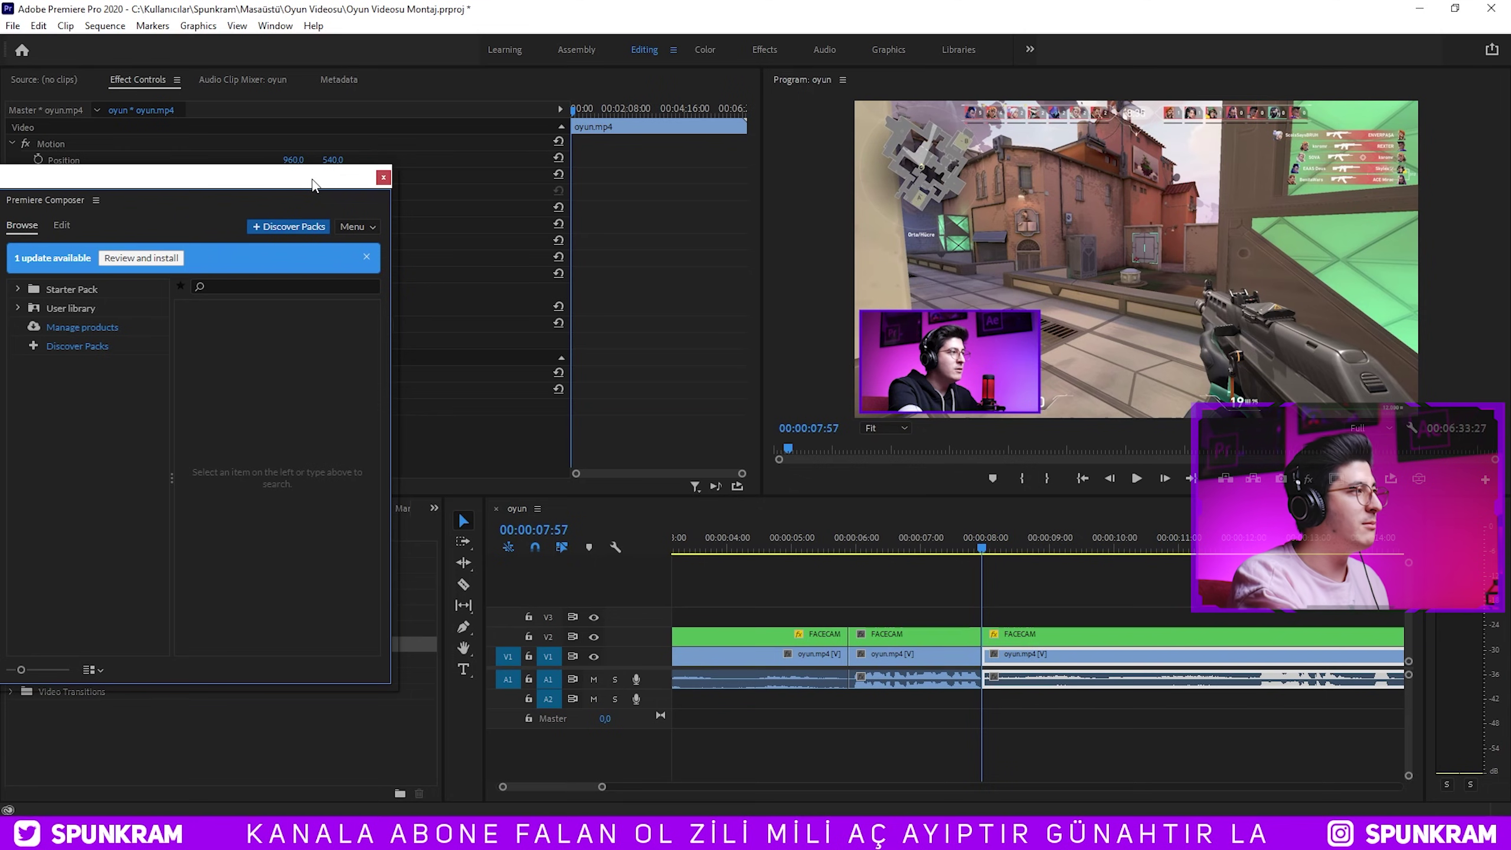
{"action": "left_click", "coordinate": [126, 288]}
{"action": "left_click_drag", "start_coordinate": [125, 179], "coordinate": [296, 219]}
Show the Starter Pack transitions and apply Pan at the cut near 8 seconds.
{"action": "left_click", "coordinate": [253, 386]}
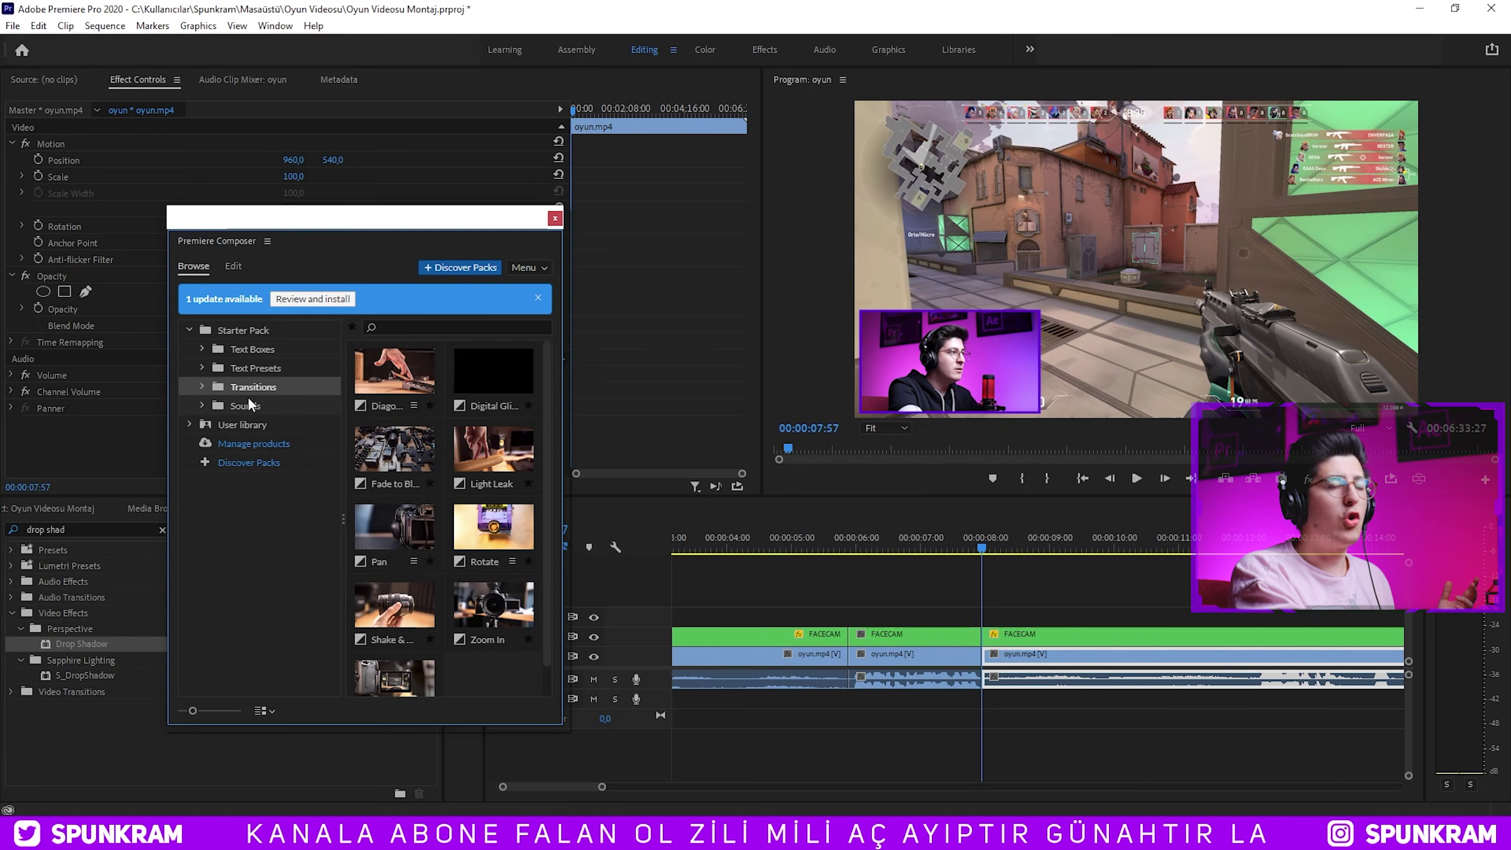
{"action": "scroll", "coordinate": [961, 588], "scroll_direction": "up", "scroll_amount": 2, "text": "alt"}
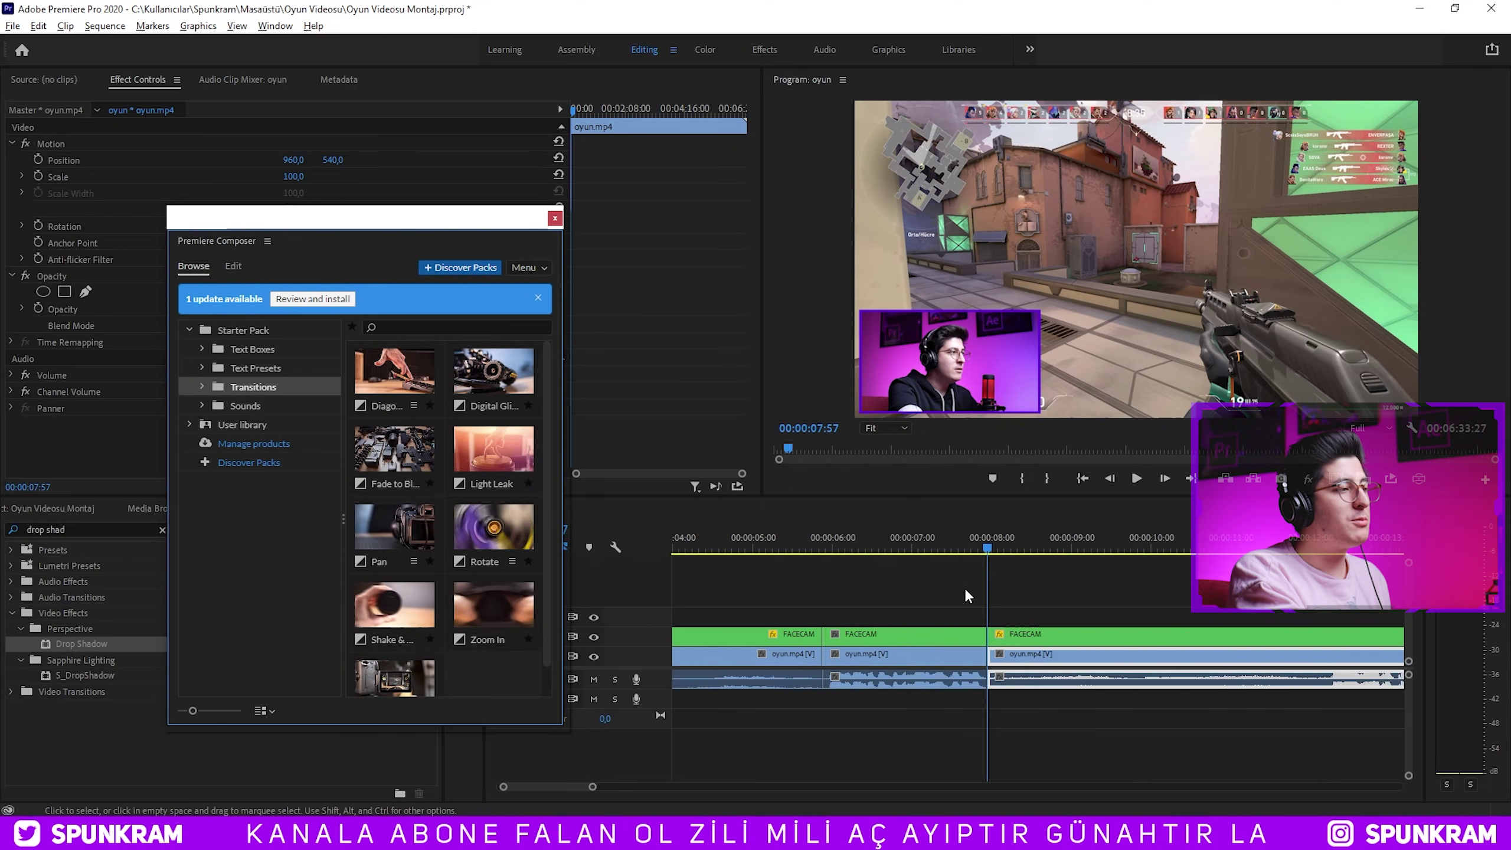
{"action": "left_click", "coordinate": [989, 545]}
{"action": "left_click", "coordinate": [1040, 584]}
{"action": "left_click", "coordinate": [405, 503]}
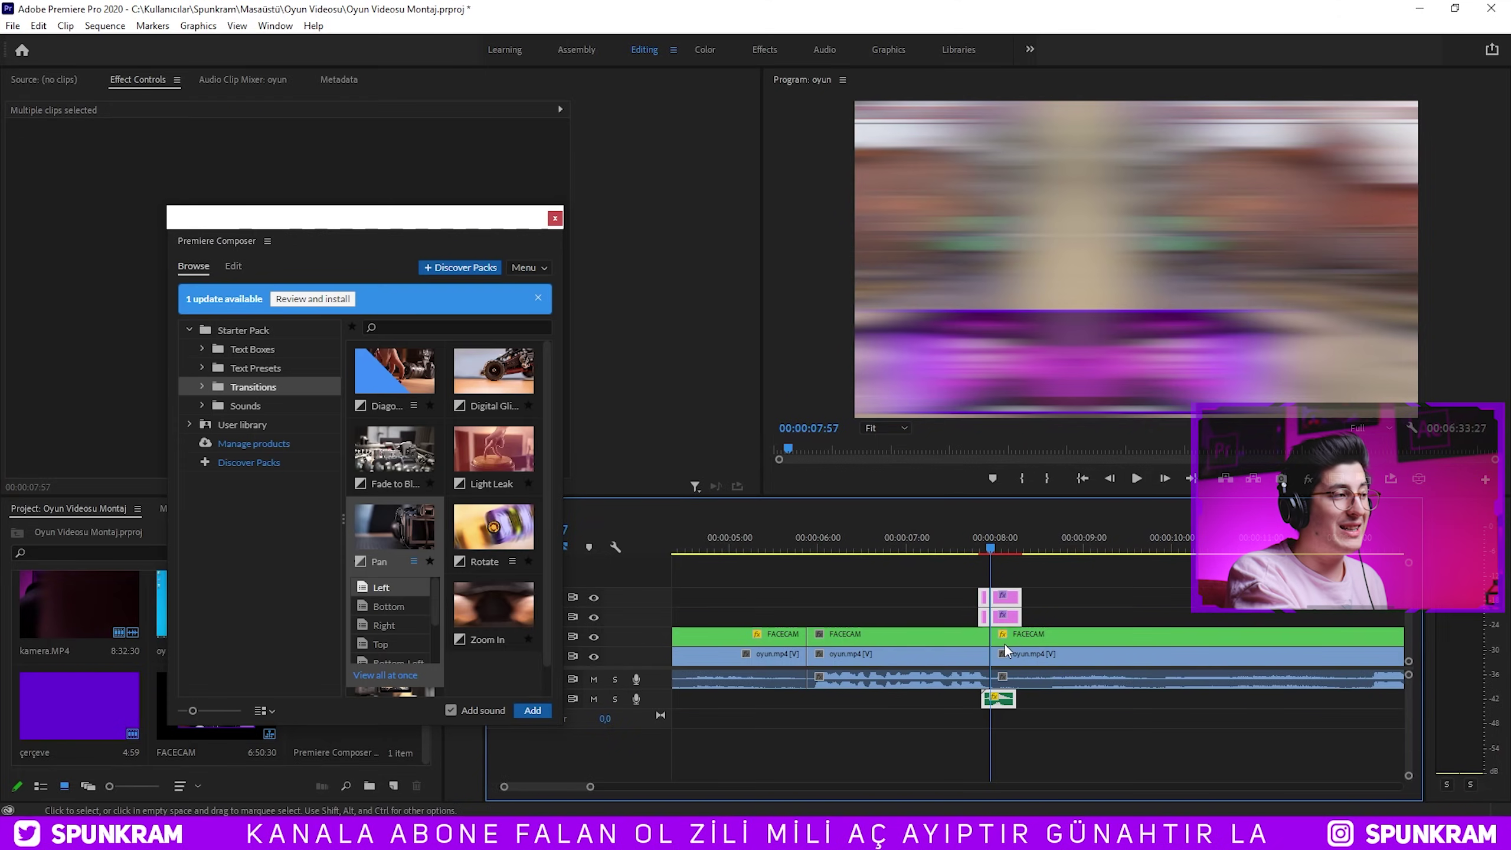
Play back the first Pan transition, then cut the clips at 11:37.
{"action": "left_click", "coordinate": [926, 569]}
{"action": "key", "text": "minus"}
{"action": "key", "text": "space"}
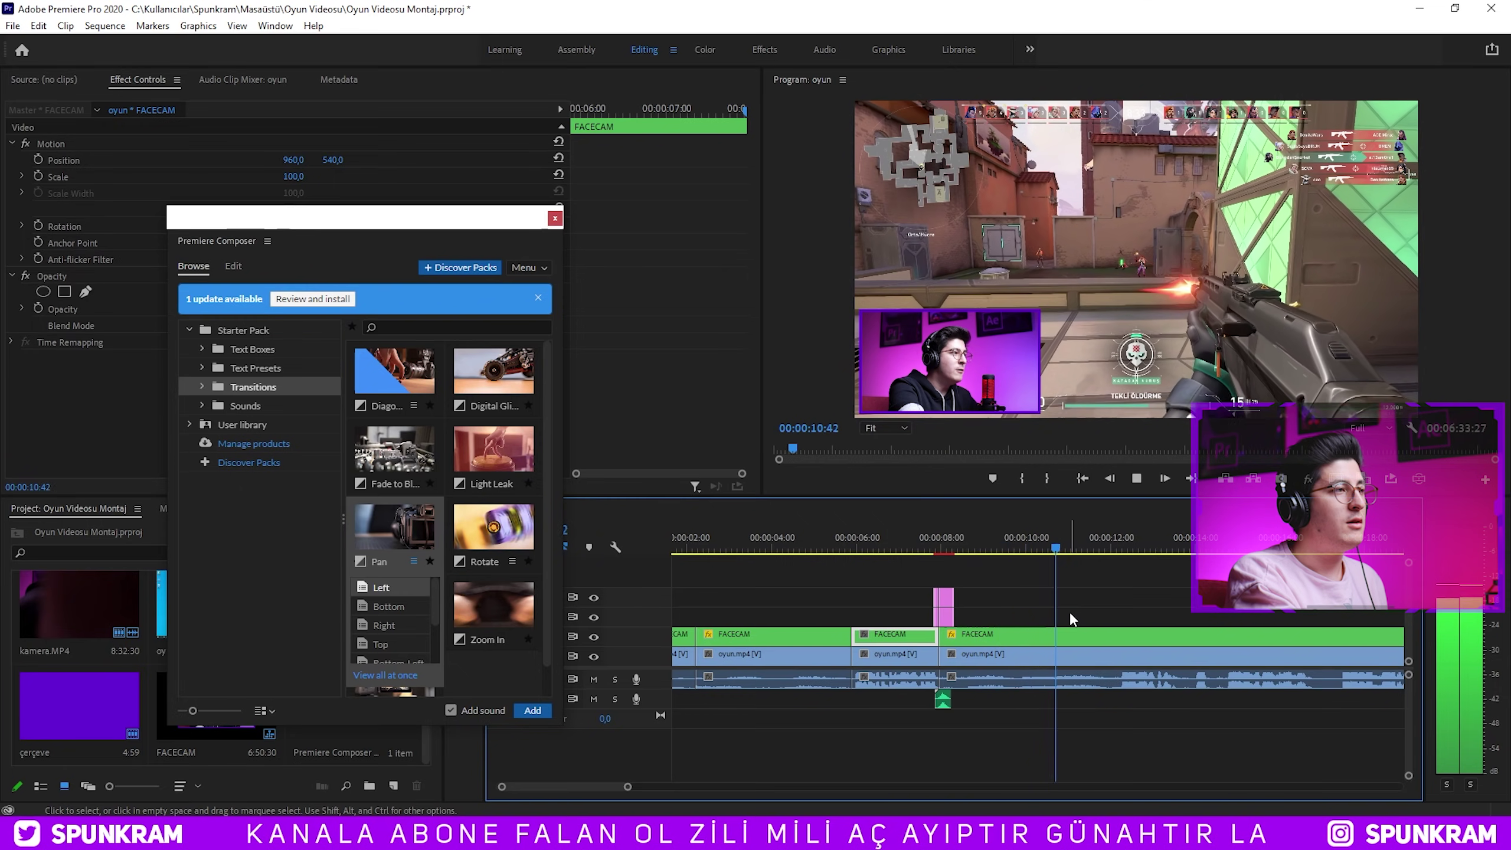
{"action": "key", "text": "space"}
{"action": "key", "text": "ctrl+k"}
{"action": "key", "text": "minus"}
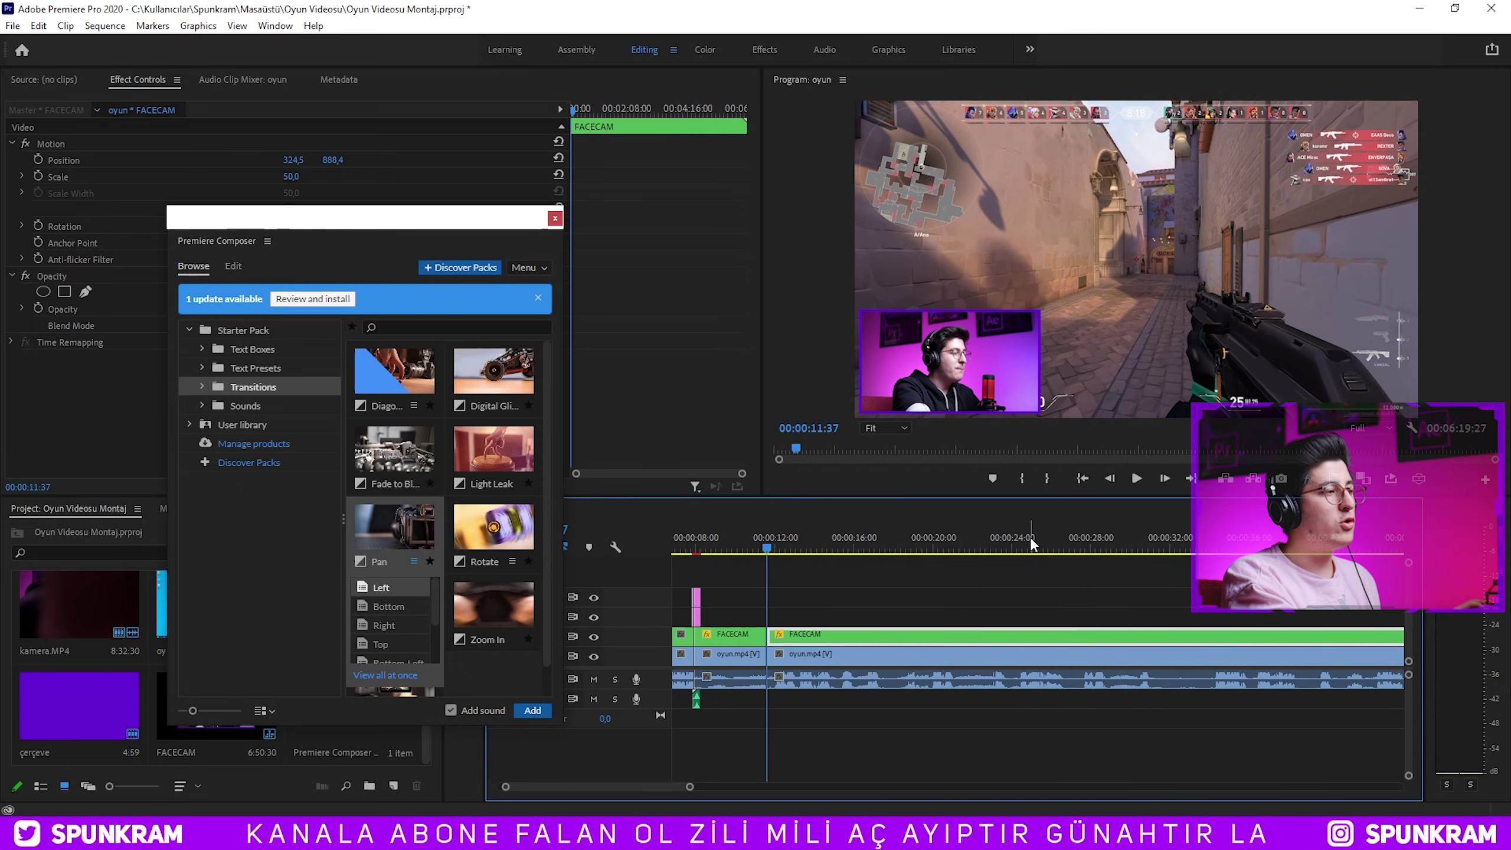
Add a Pan transition at the 11:37 cut and play back through both transitions.
{"action": "left_click_drag", "start_coordinate": [394, 526], "coordinate": [777, 589]}
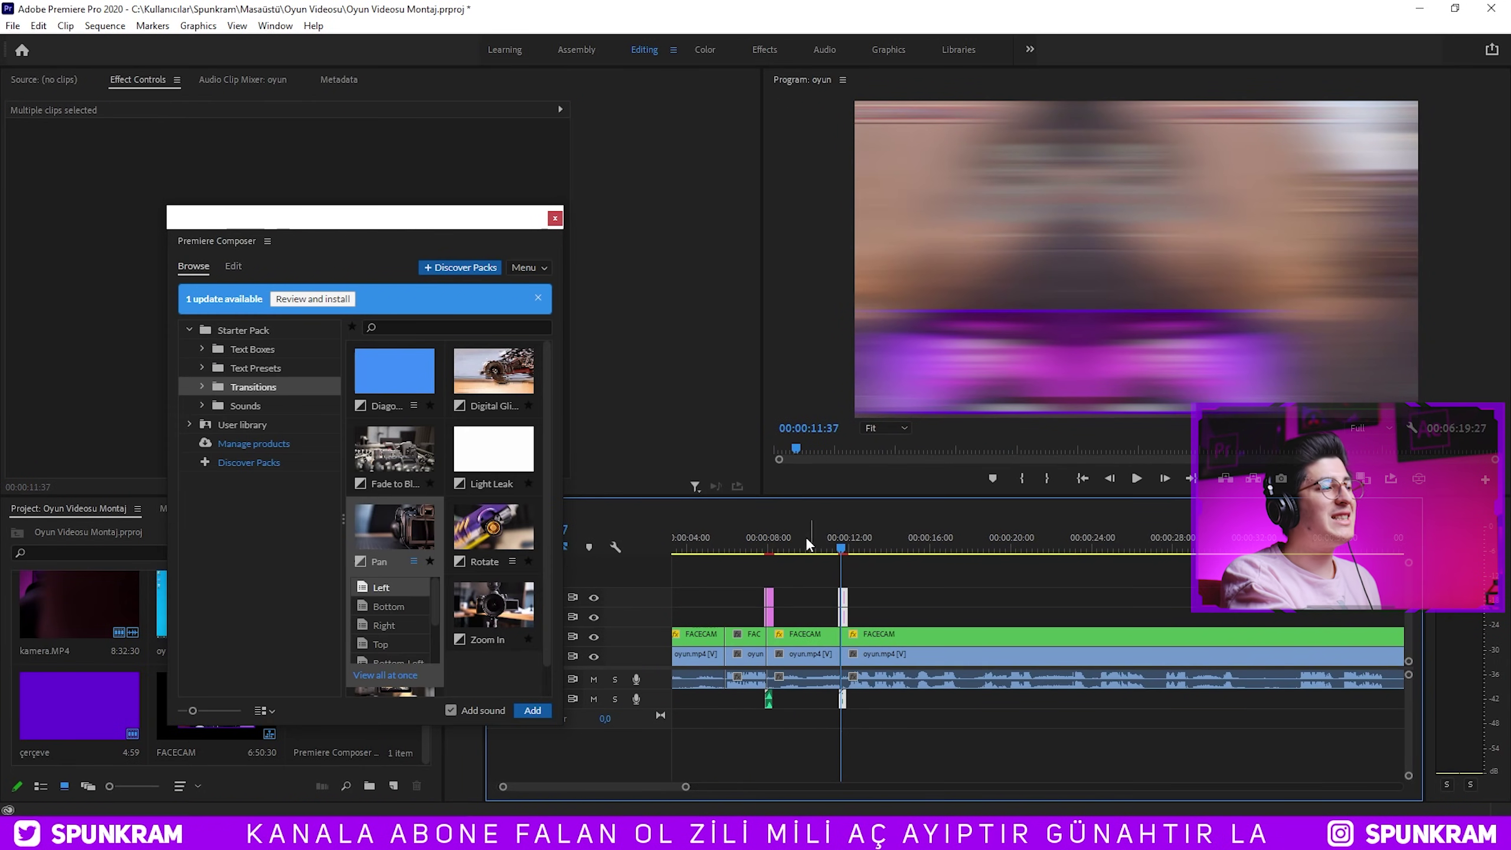
{"action": "left_click", "coordinate": [804, 546]}
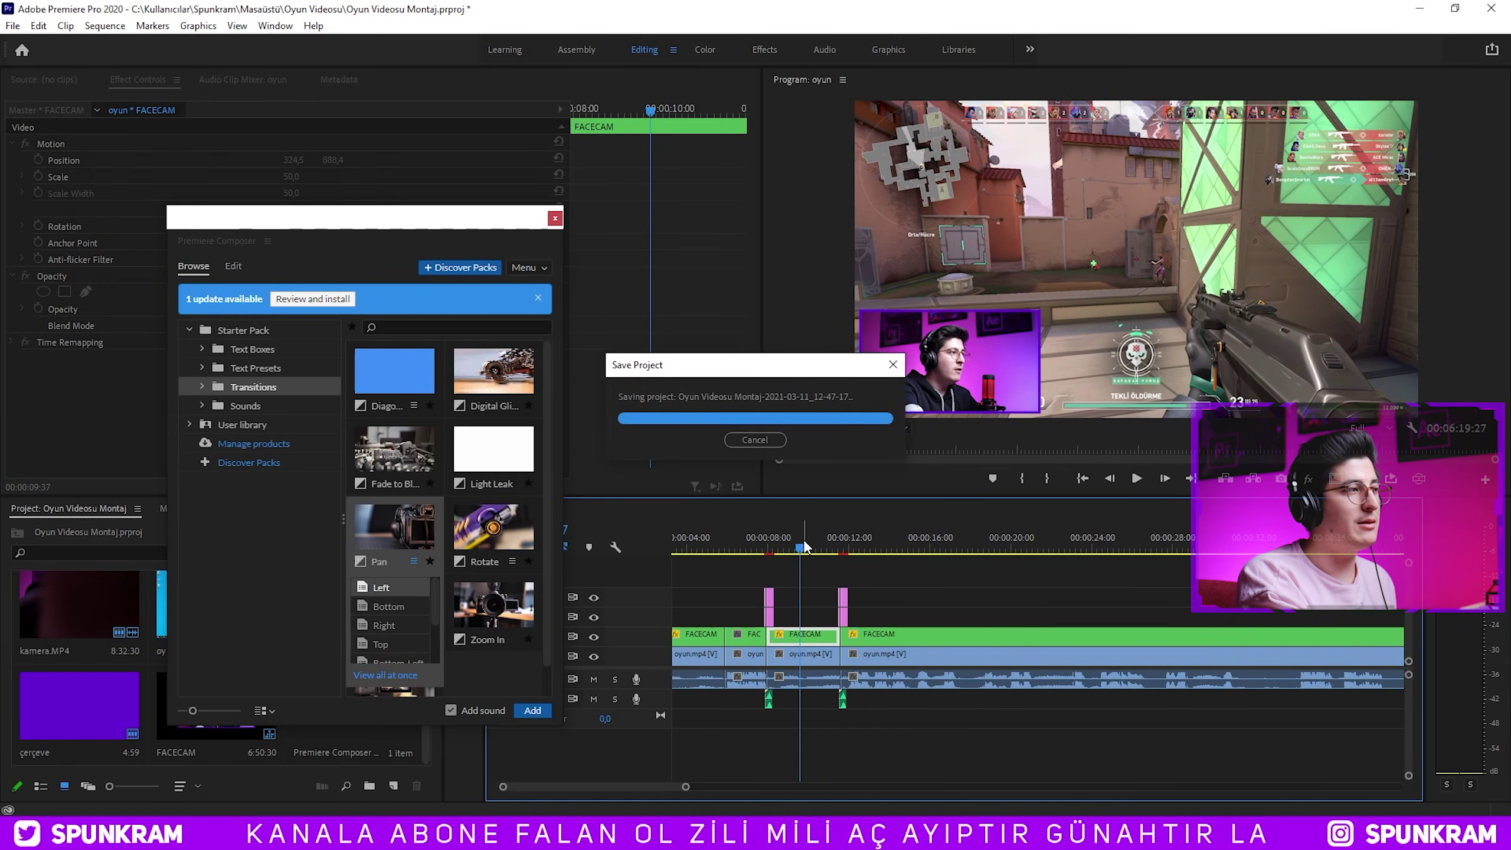
{"action": "key", "text": "space"}
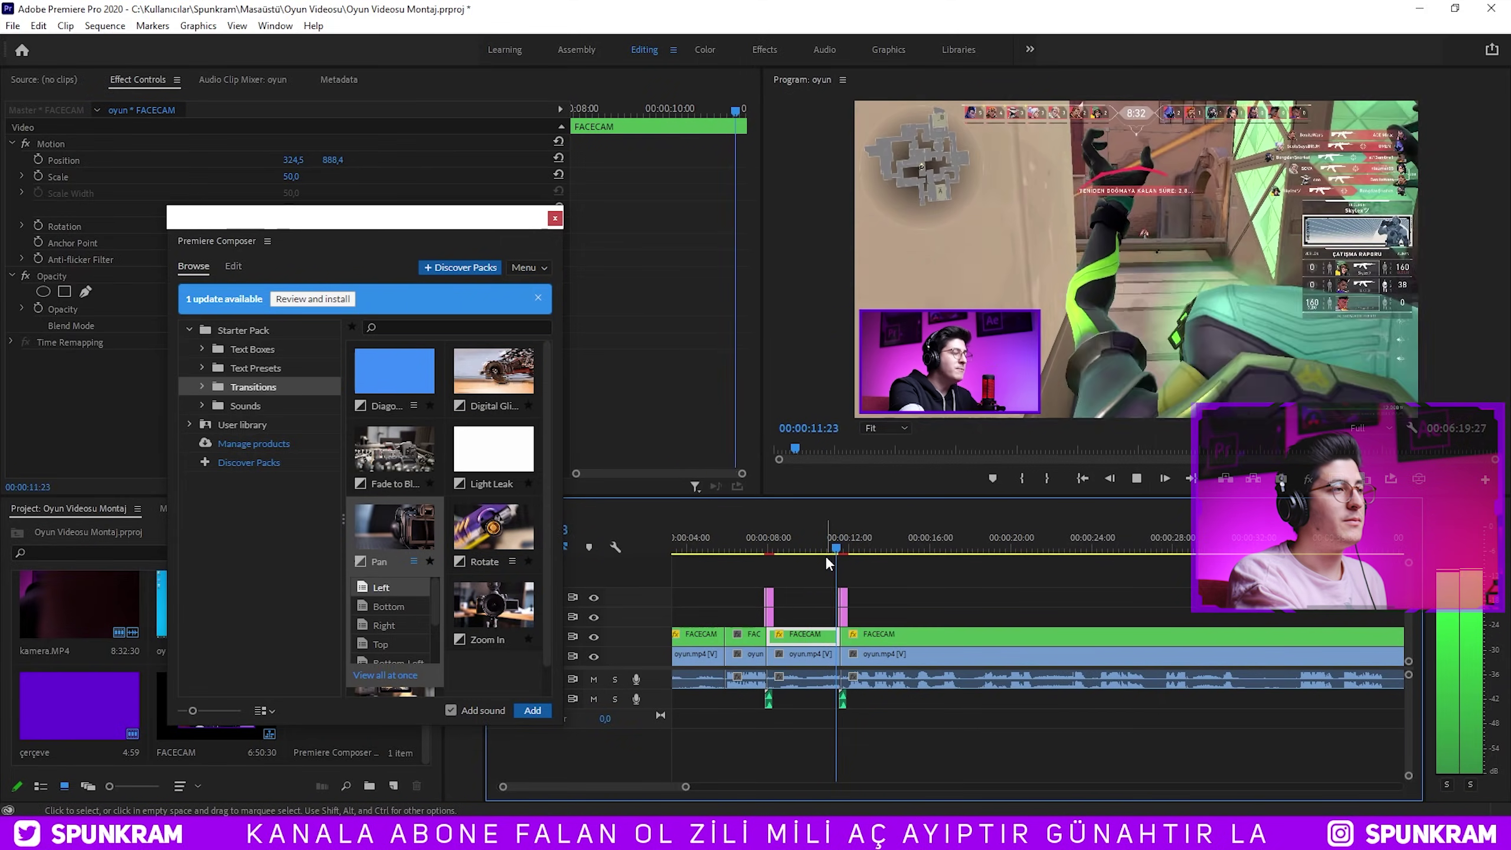
{"action": "key", "text": "="}
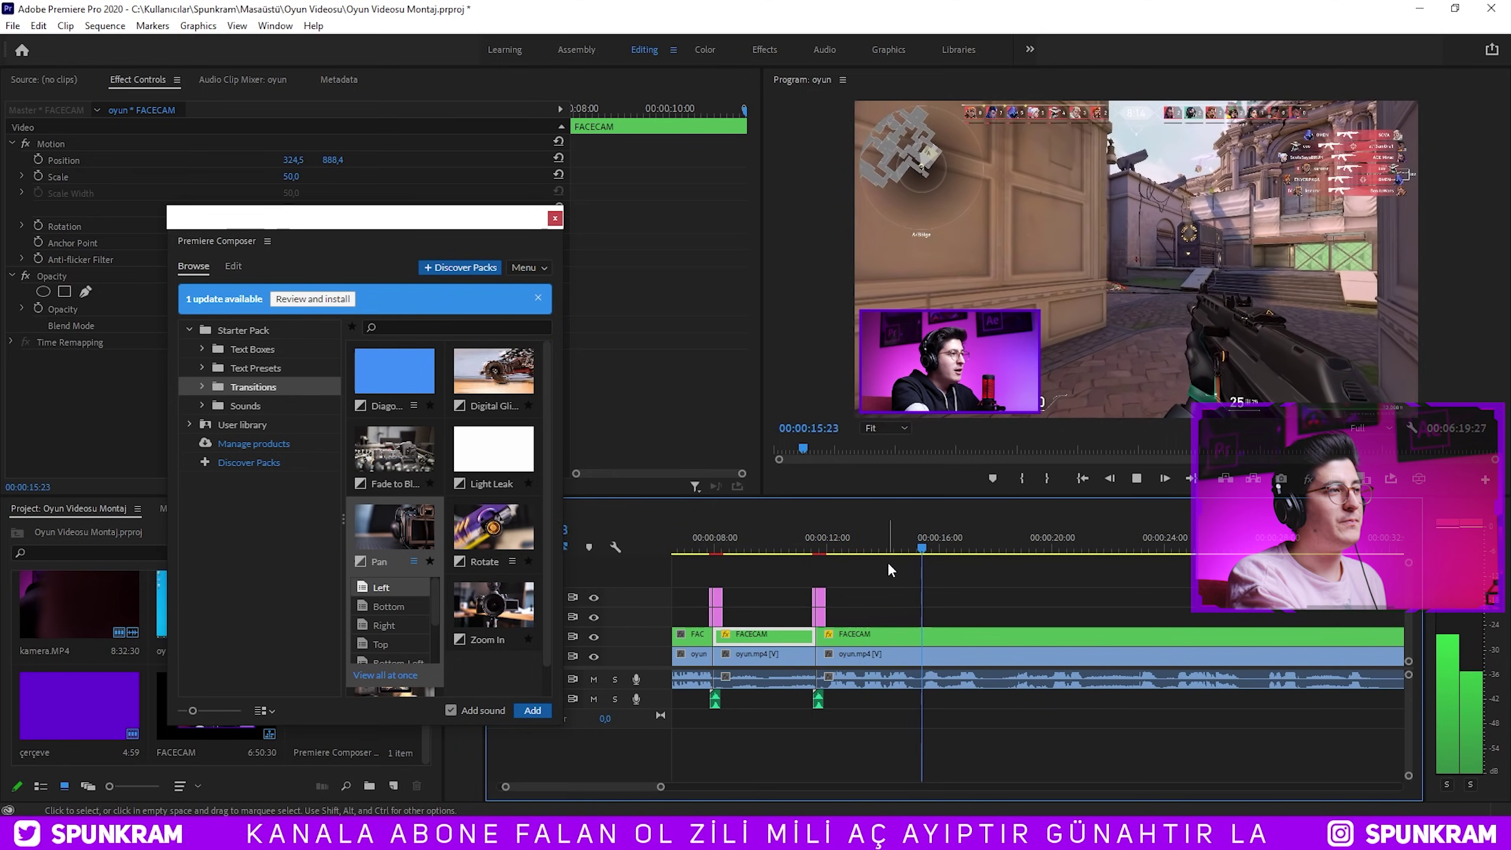
{"action": "key", "text": "space"}
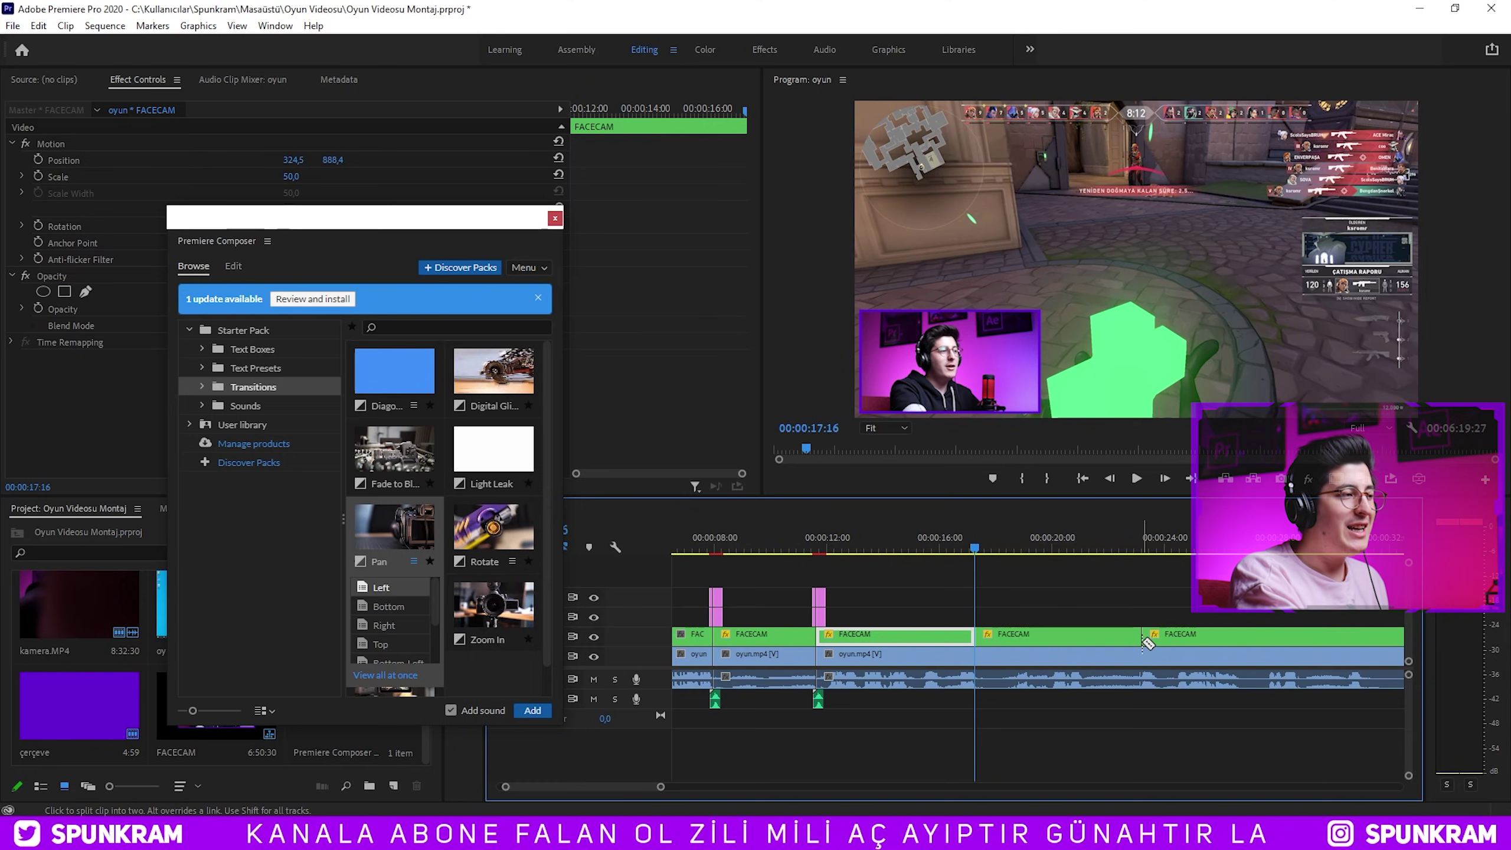
Clear the position and scale attributes of the FACECAM clip starting near 16 seconds.
{"action": "left_click", "coordinate": [1068, 589]}
{"action": "left_click", "coordinate": [1063, 638]}
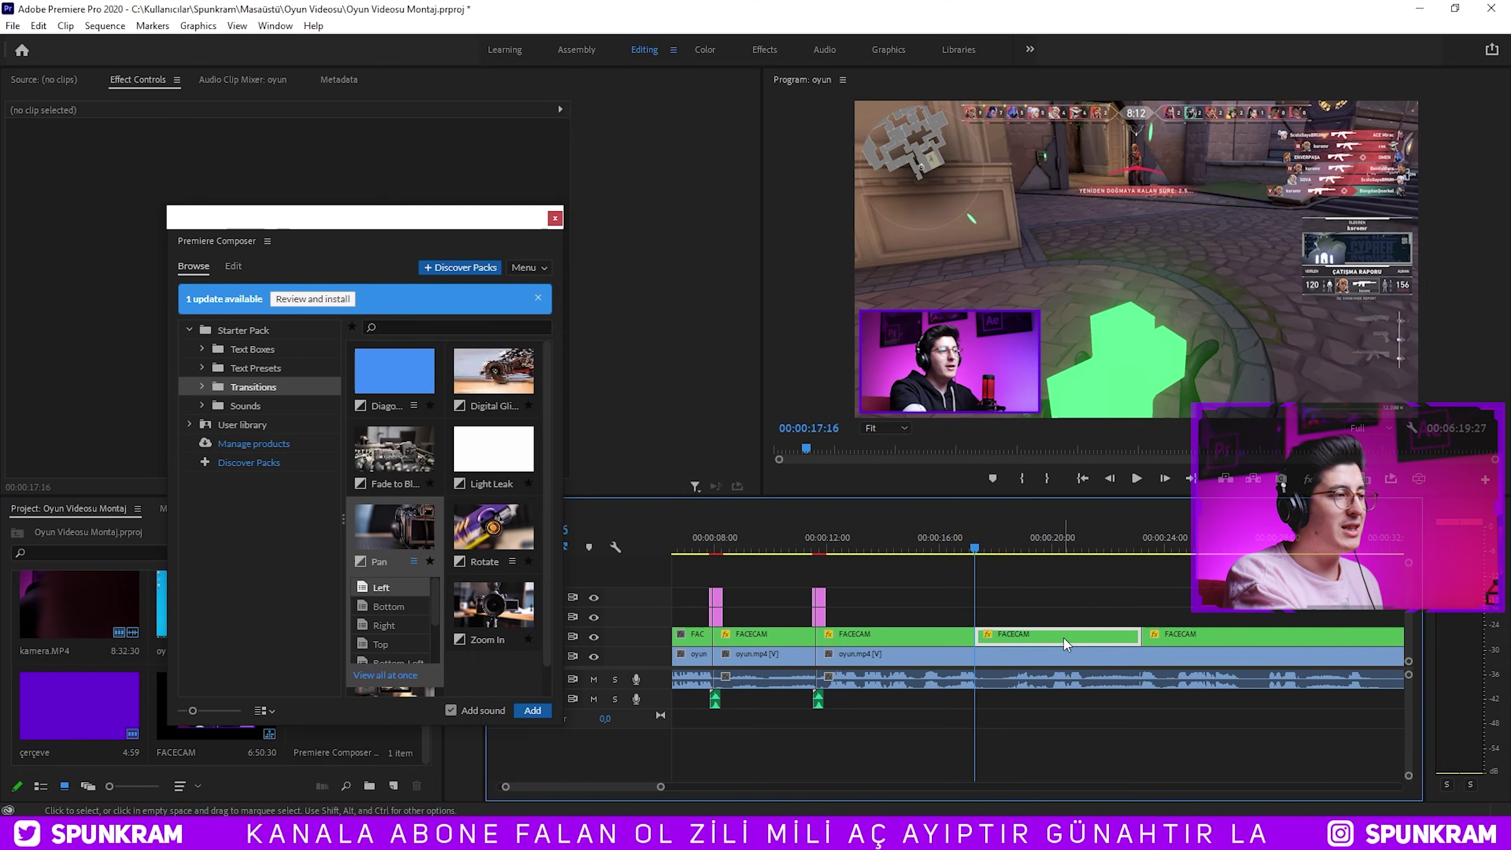
{"action": "left_click", "coordinate": [792, 618]}
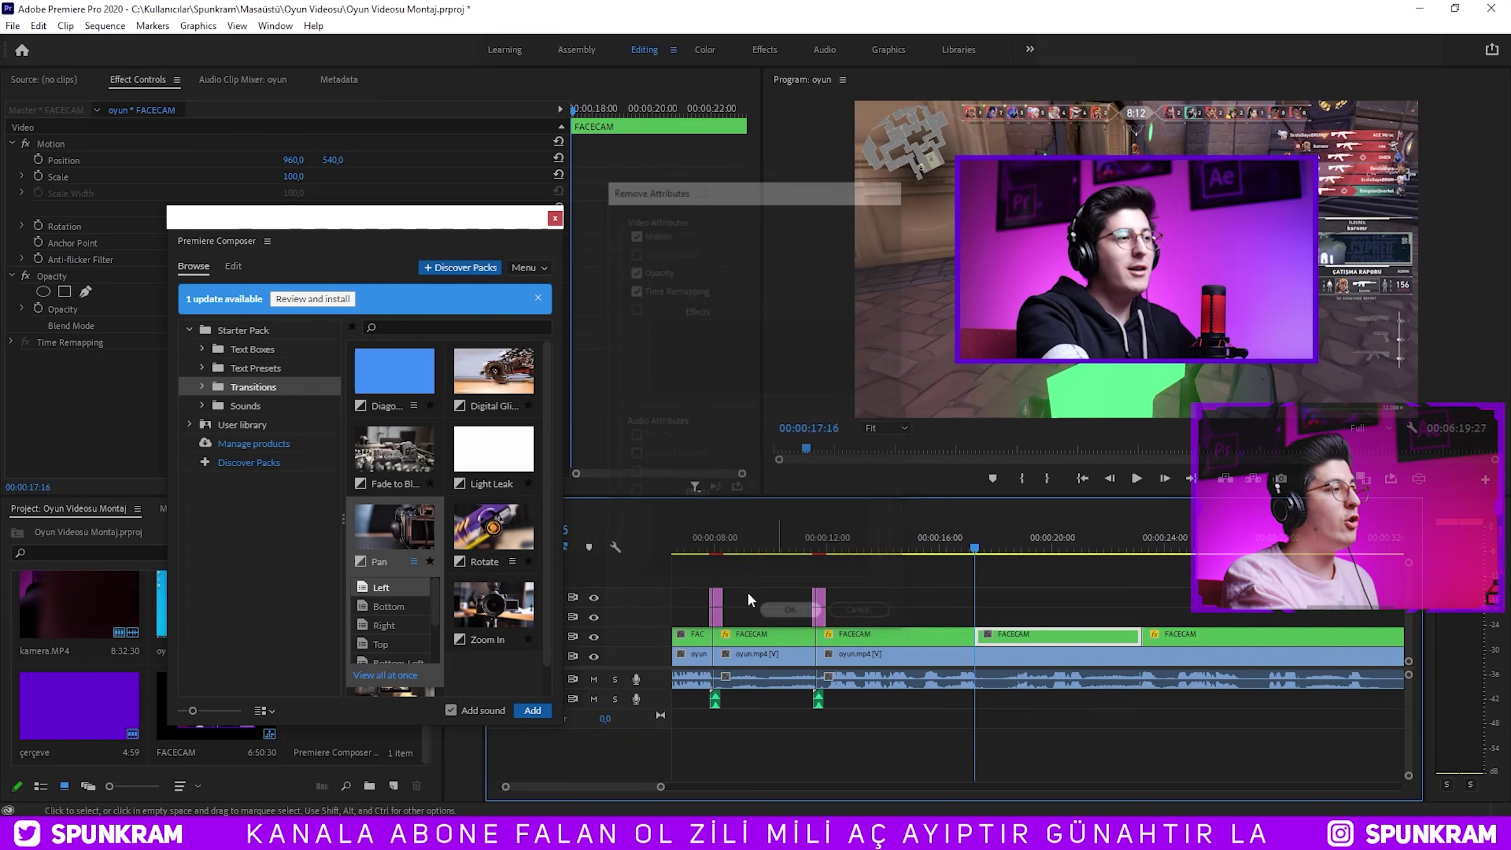
{"action": "scroll", "coordinate": [750, 506], "scroll_direction": "down", "scroll_amount": 5}
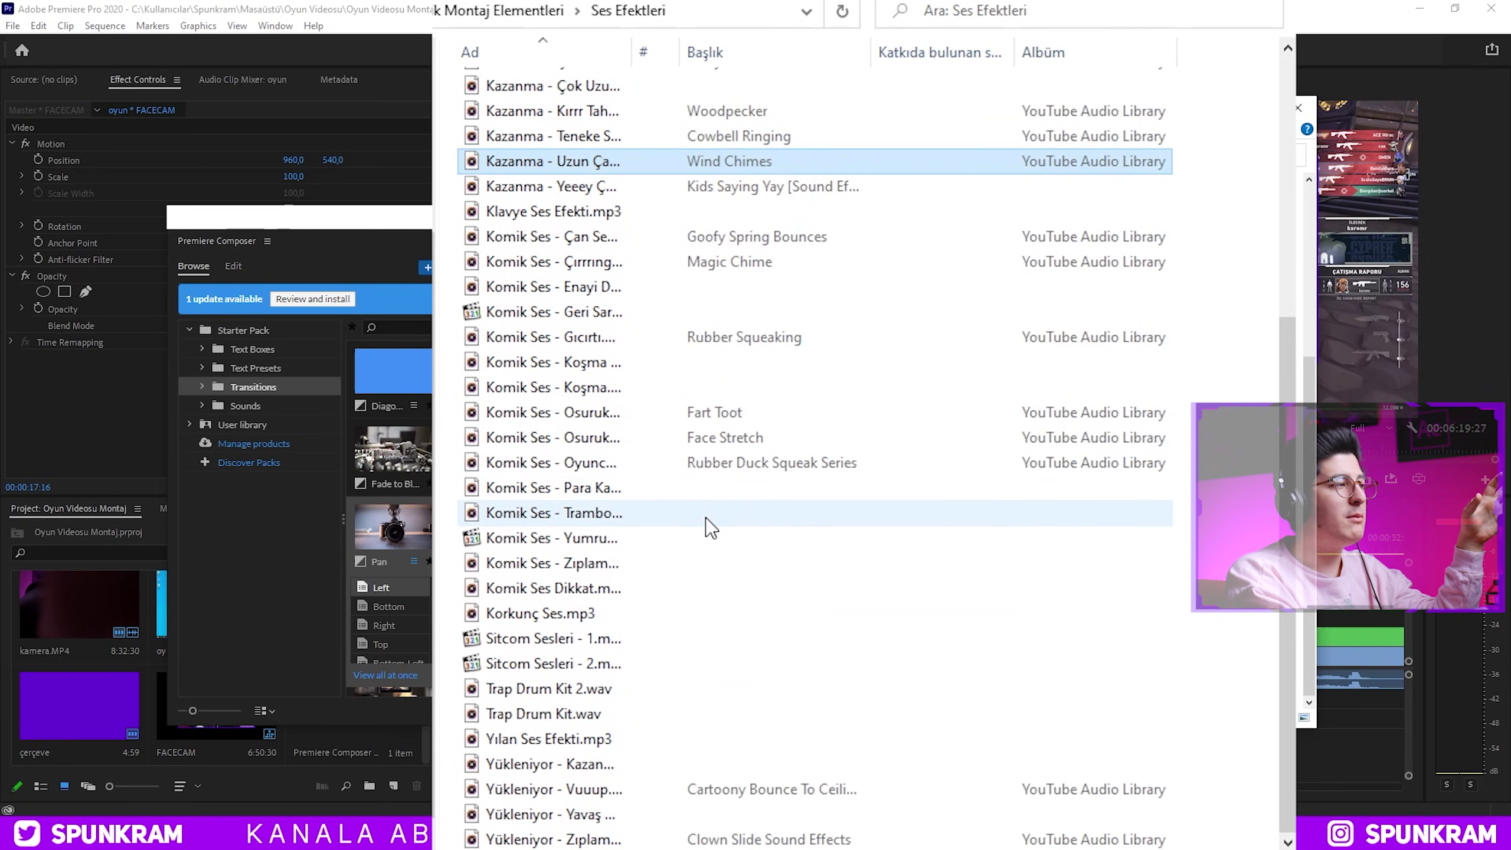
Widen Explorer's name column and drag Başarısız - Komik Ses.mp3 onto the timeline near 17 seconds.
{"action": "scroll", "coordinate": [707, 517], "scroll_direction": "up", "scroll_amount": 6}
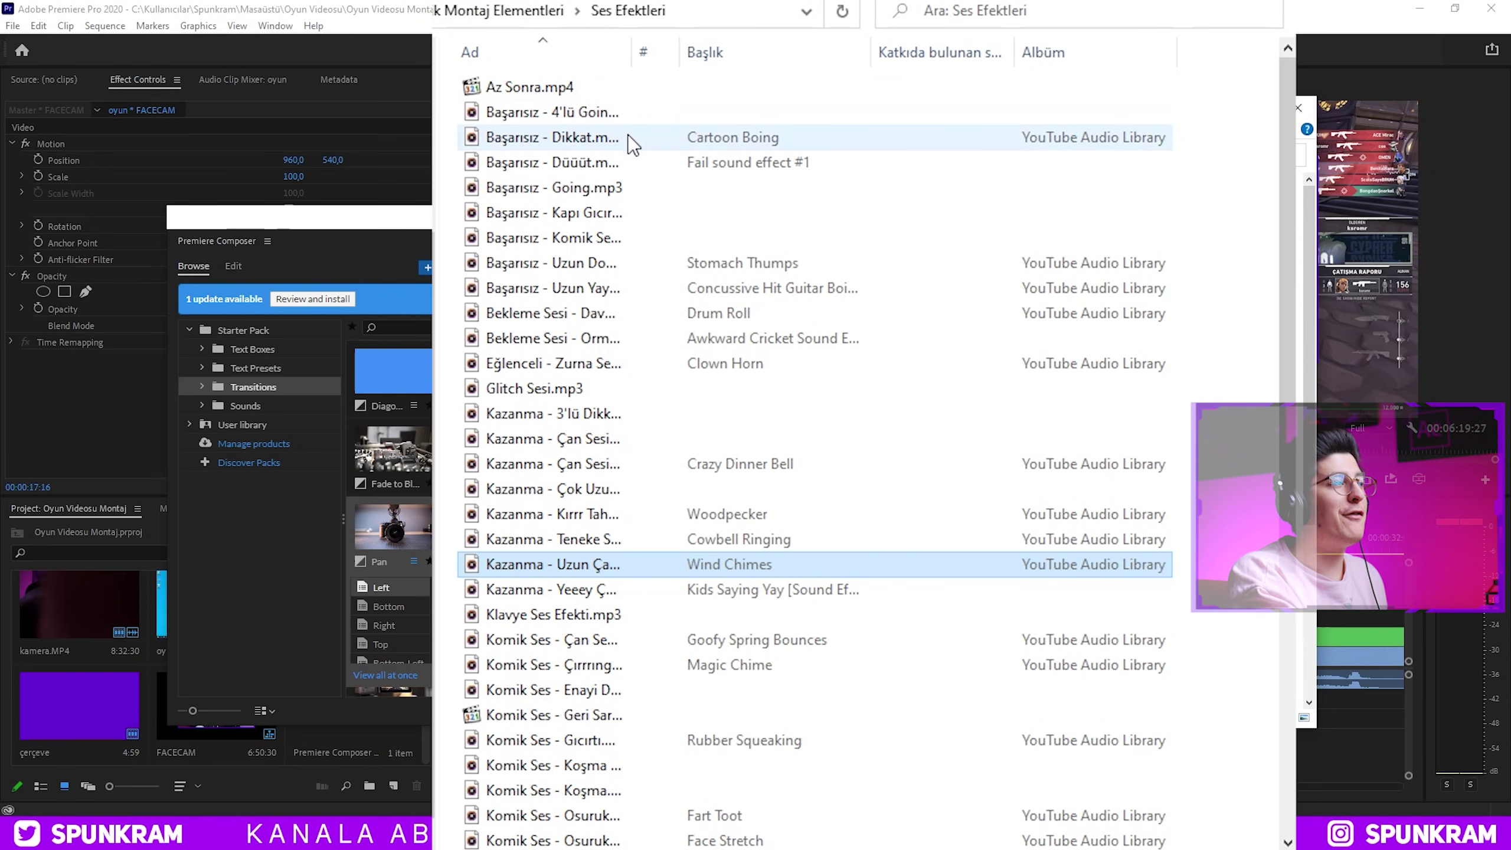
{"action": "left_click_drag", "start_coordinate": [630, 52], "coordinate": [731, 52]}
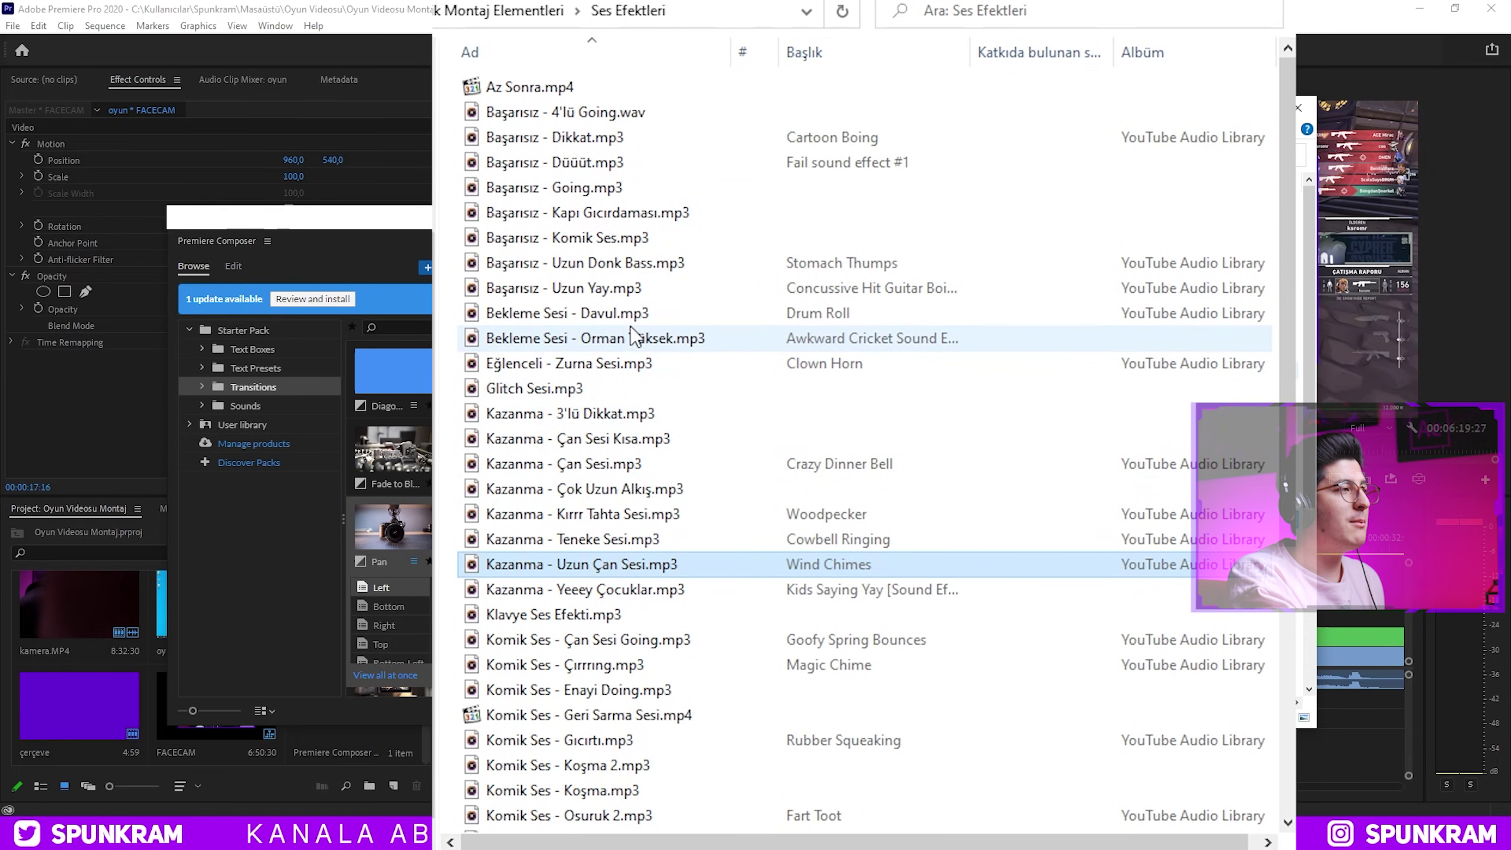
{"action": "left_click", "coordinate": [581, 238]}
{"action": "left_click_drag", "start_coordinate": [580, 237], "coordinate": [1060, 690]}
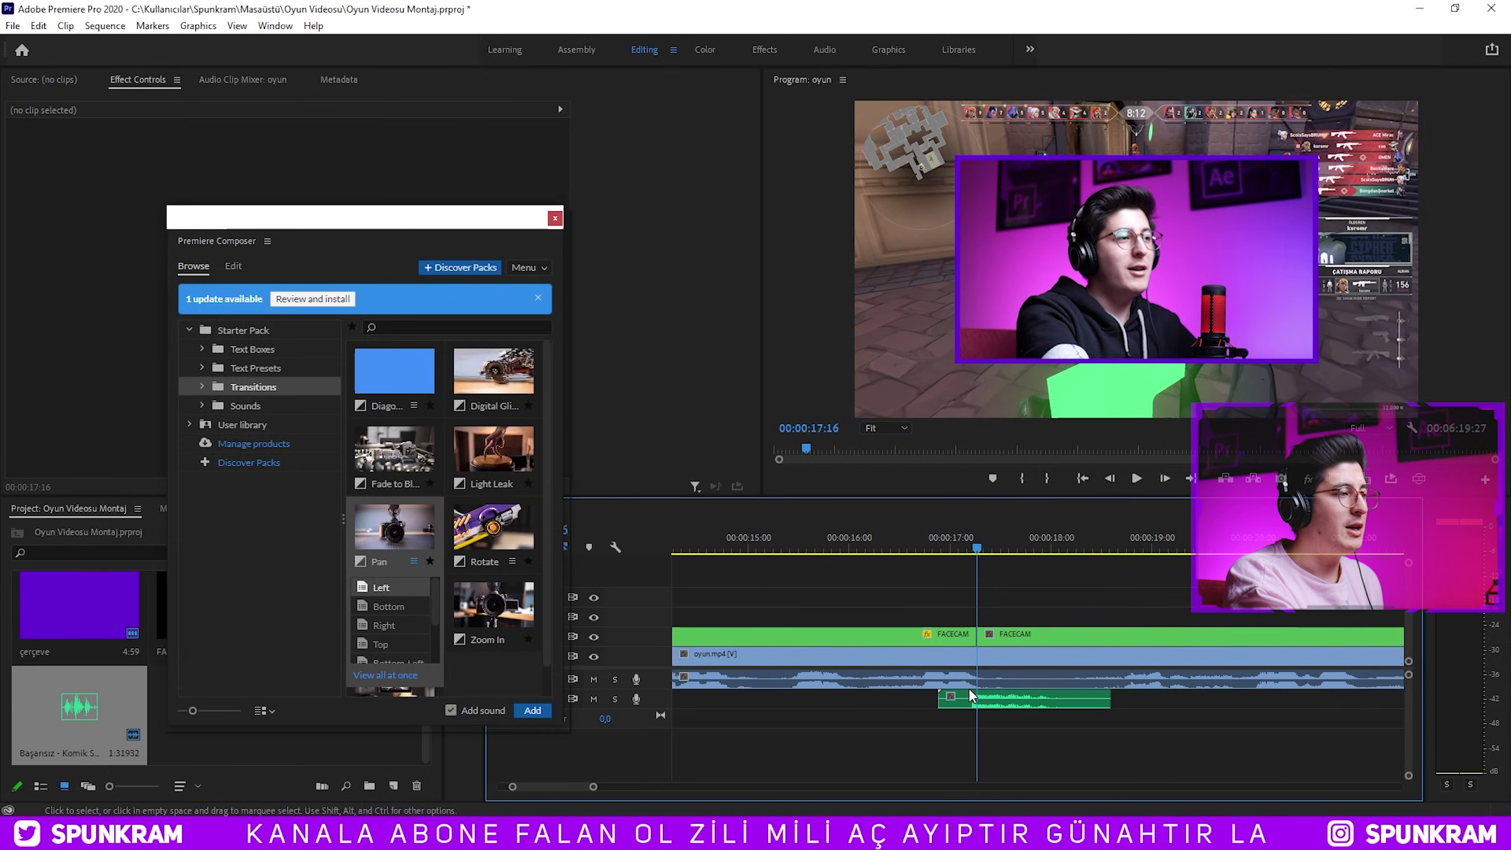
Move the Başarısız - Komik Ses clip onto the lower audio track and play it back.
{"action": "left_click_drag", "start_coordinate": [964, 698], "coordinate": [960, 707]}
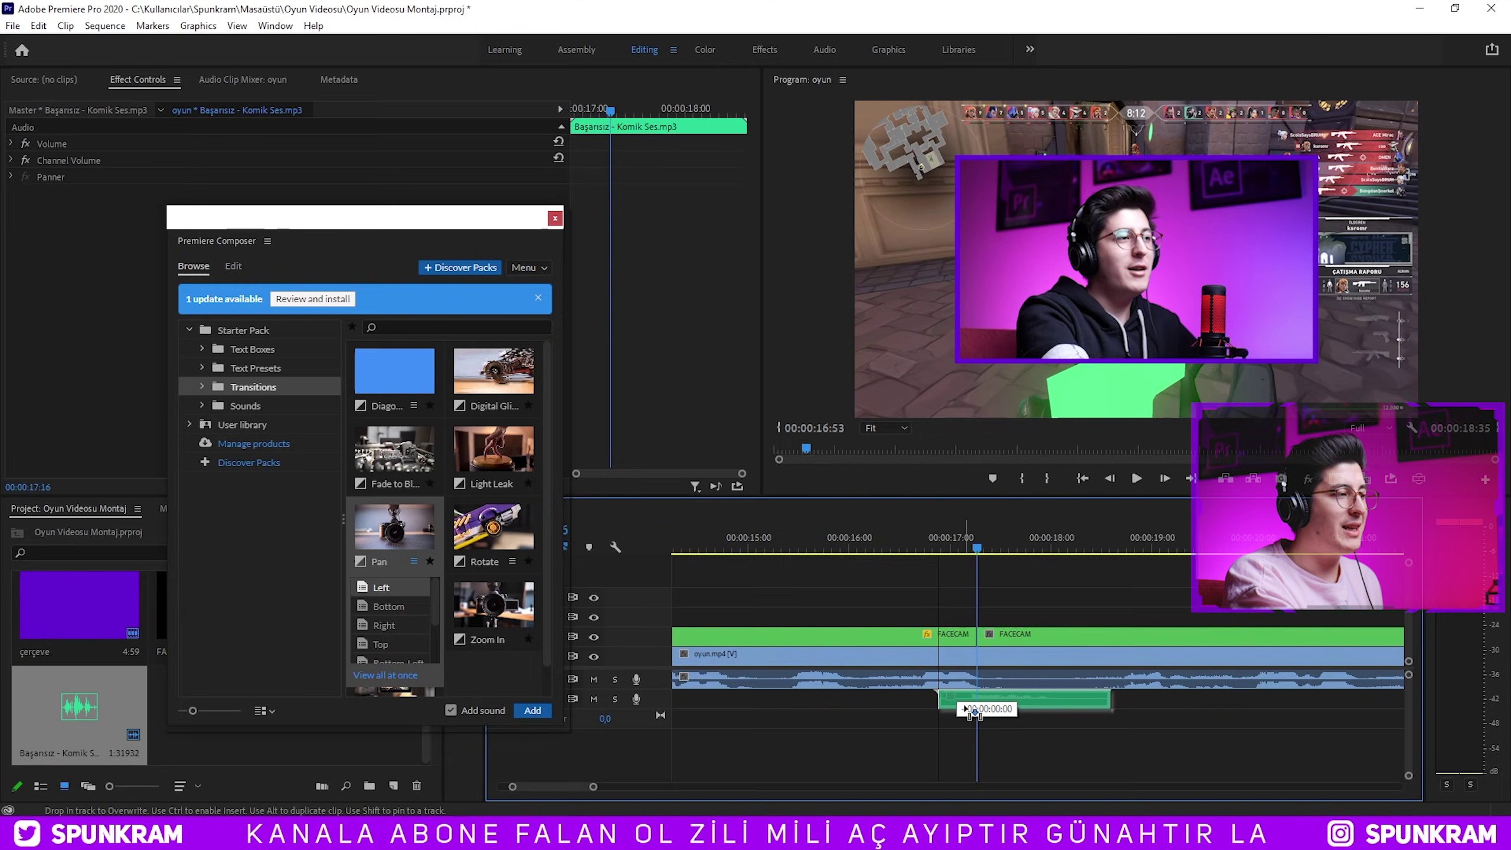
{"action": "left_click_drag", "start_coordinate": [959, 702], "coordinate": [960, 703]}
{"action": "key", "text": "minus"}
{"action": "key", "text": "space"}
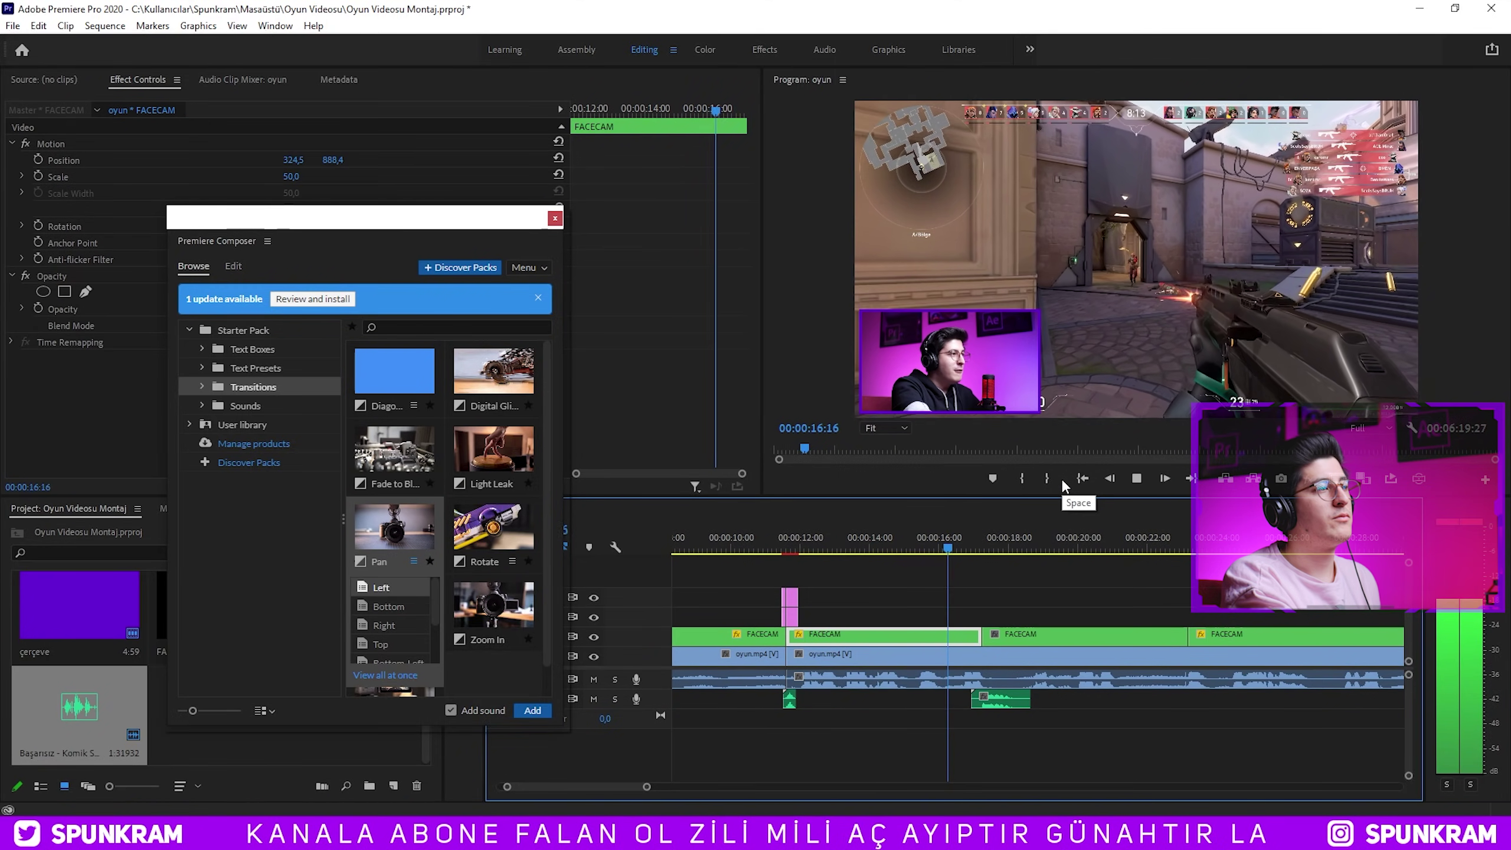
Stop at 21:11 and apply another Pan transition near 21 seconds.
{"action": "key", "text": "minus"}
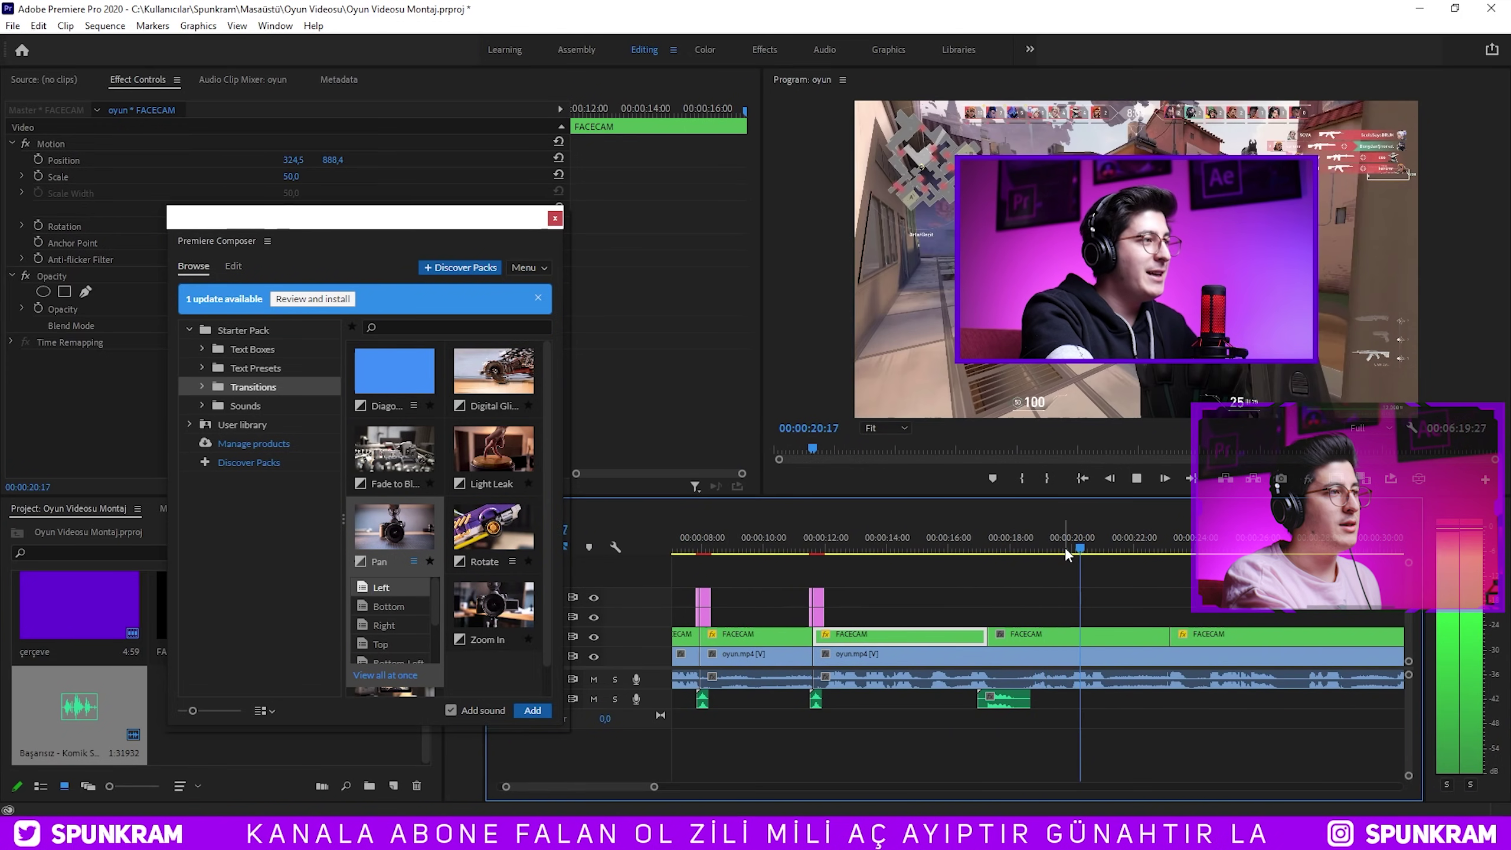
{"action": "key", "text": "minus"}
{"action": "left_click", "coordinate": [715, 611]}
{"action": "double_click", "coordinate": [395, 510]}
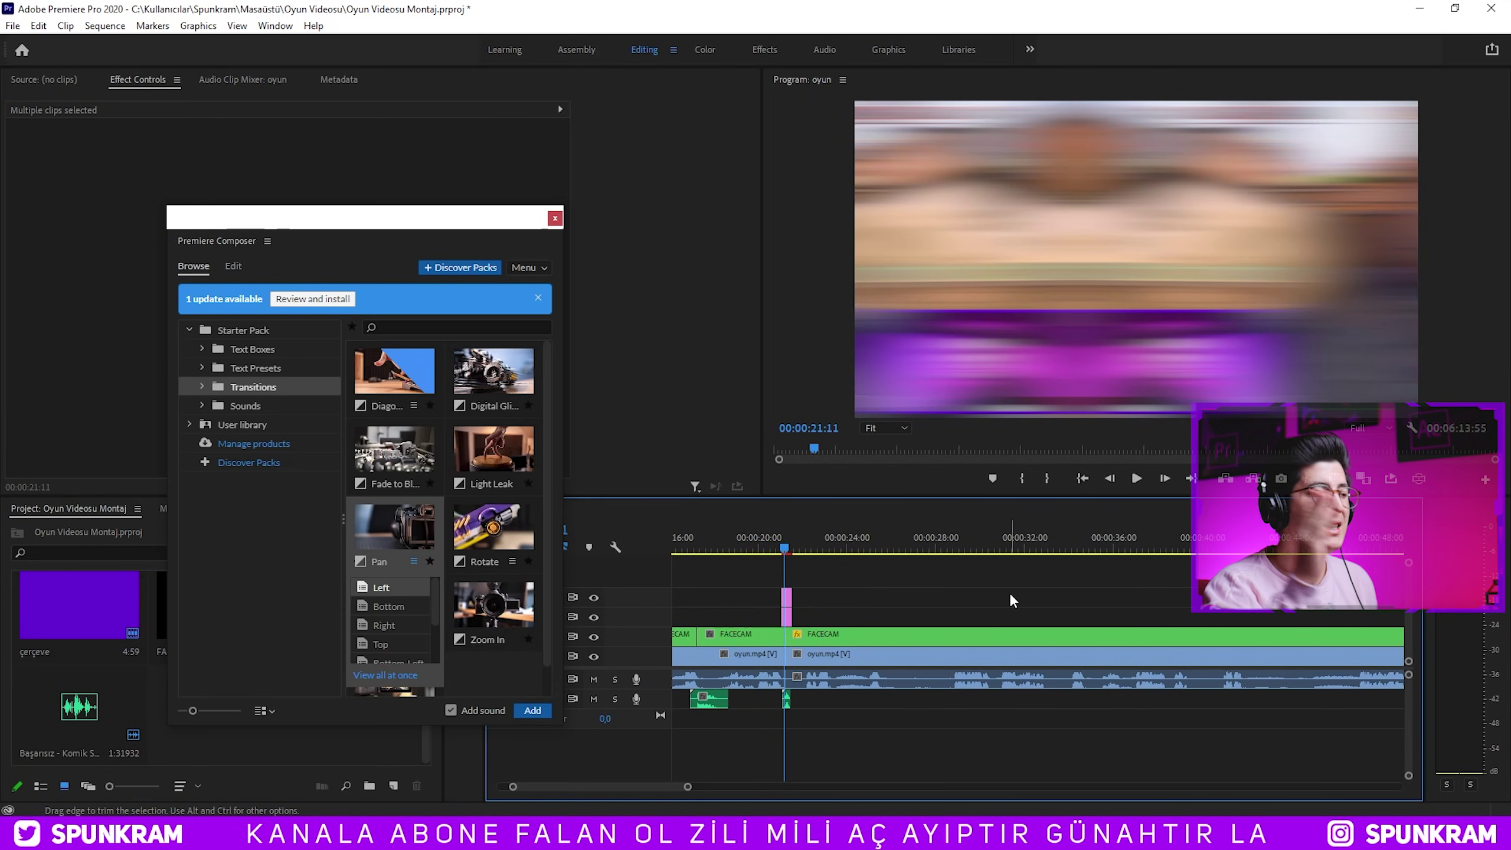
Review the edit by playing from the FACECAM clip near 19 seconds to about 00:00:33.
{"action": "key", "text": "equal"}
{"action": "key", "text": "equal"}
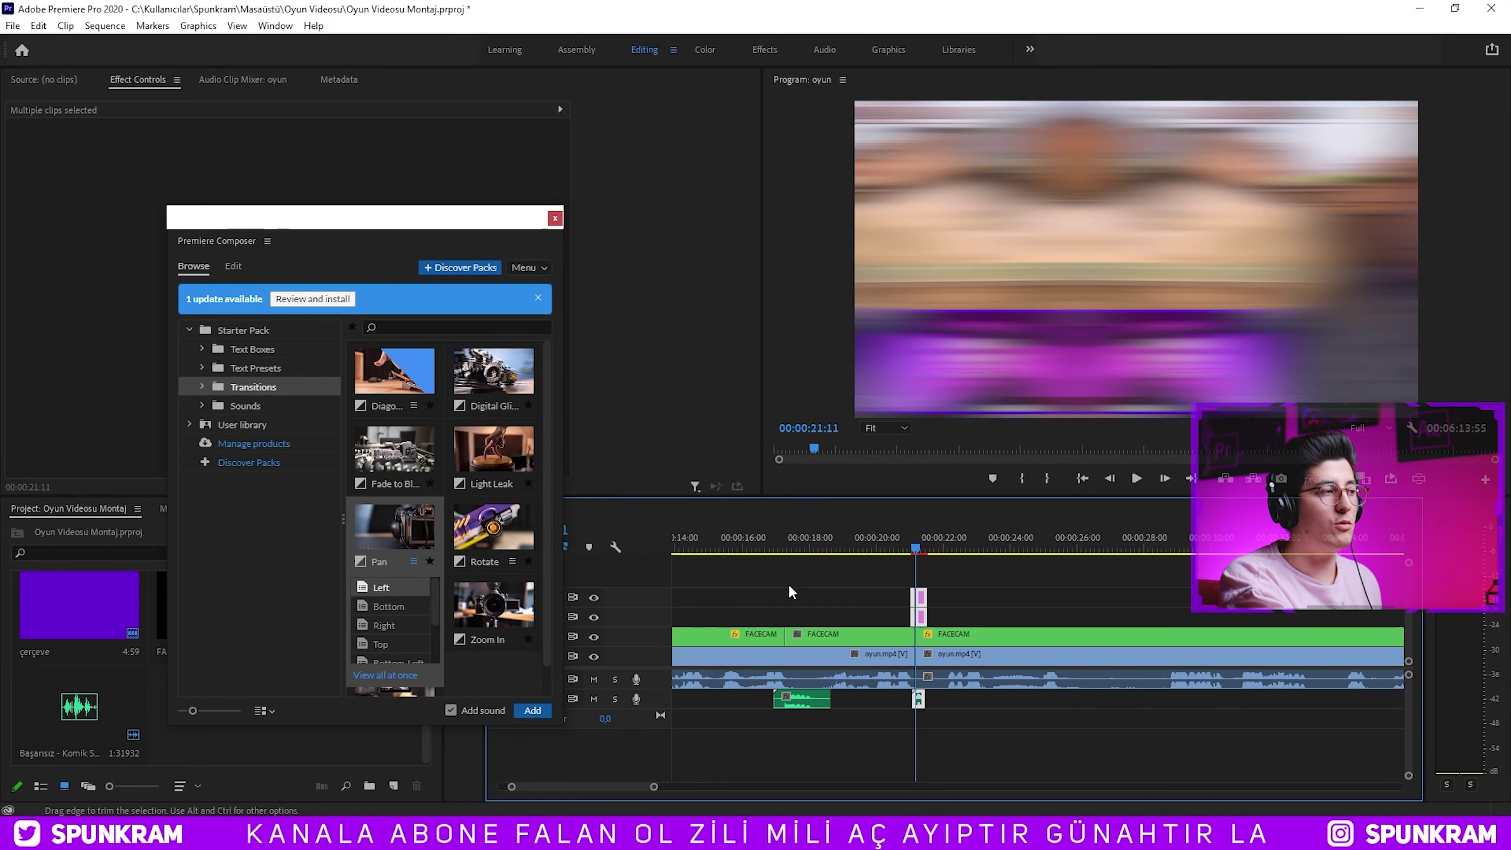
{"action": "left_click", "coordinate": [832, 547]}
{"action": "key", "text": "space"}
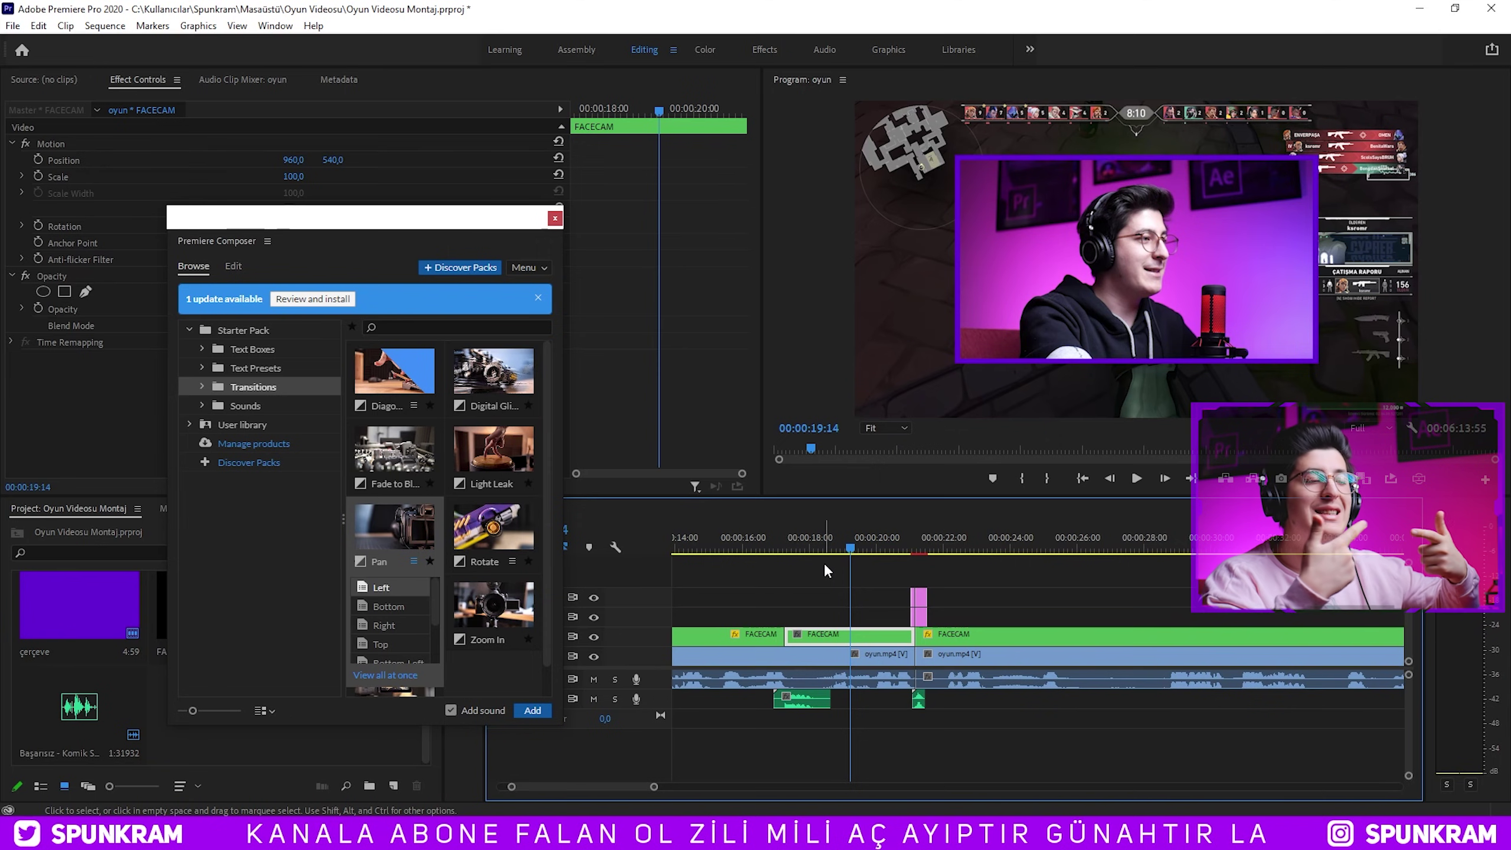
{"action": "key", "text": "space"}
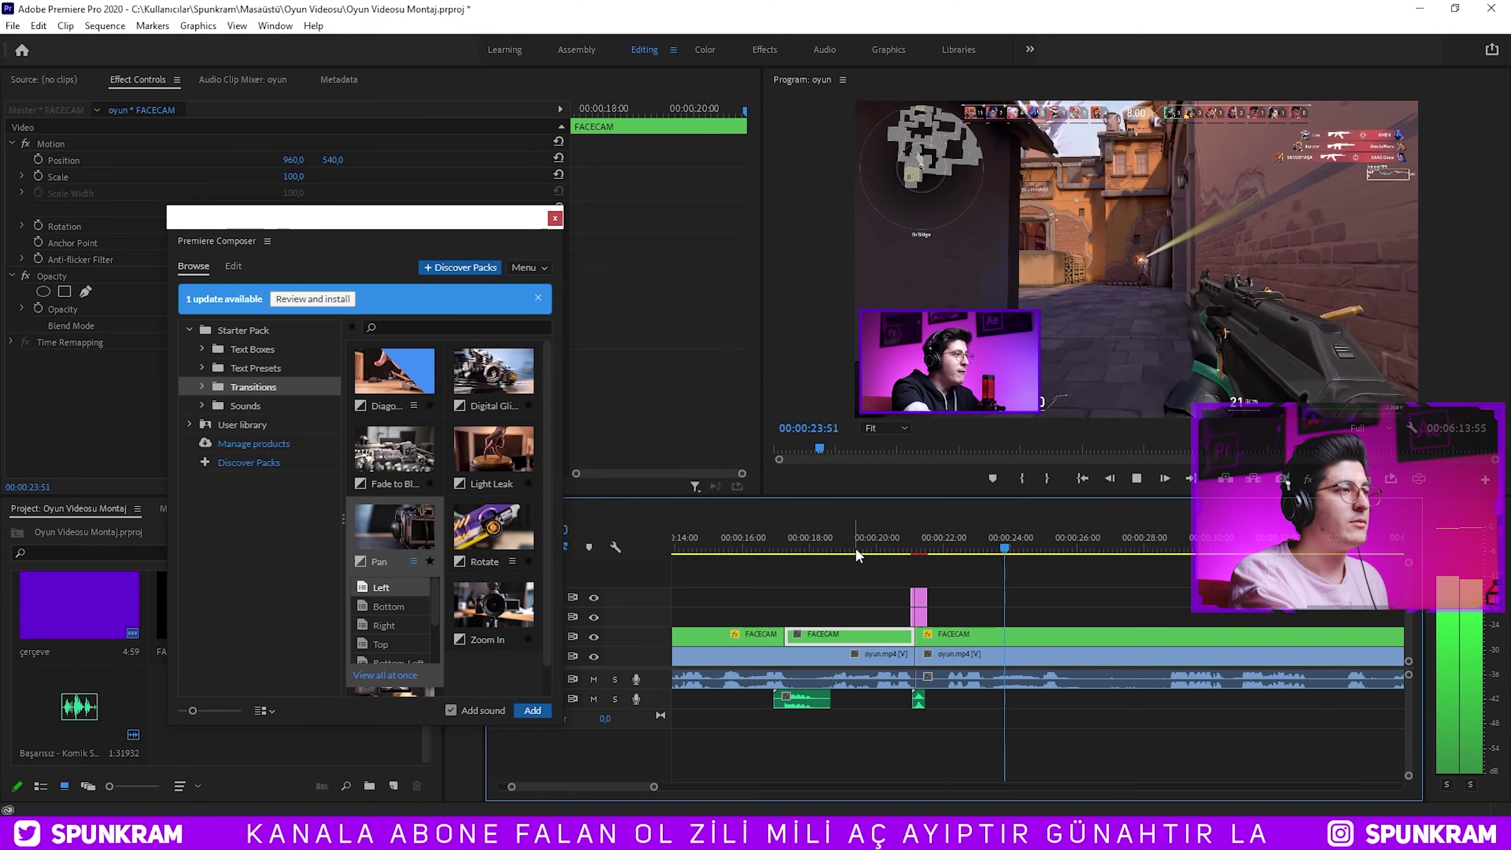
{"action": "key", "text": "space"}
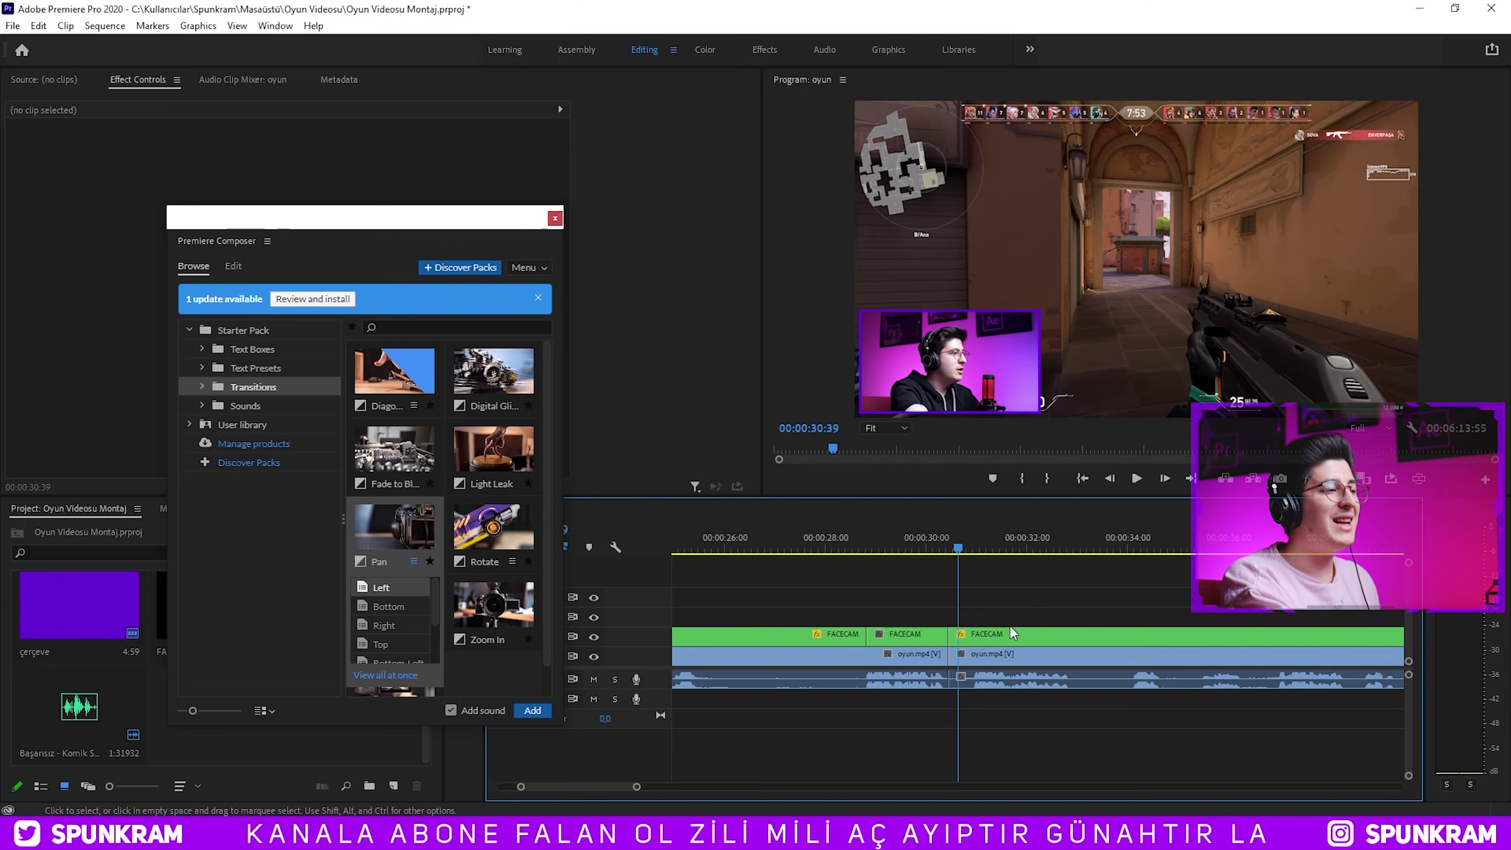
{"action": "key", "text": "space"}
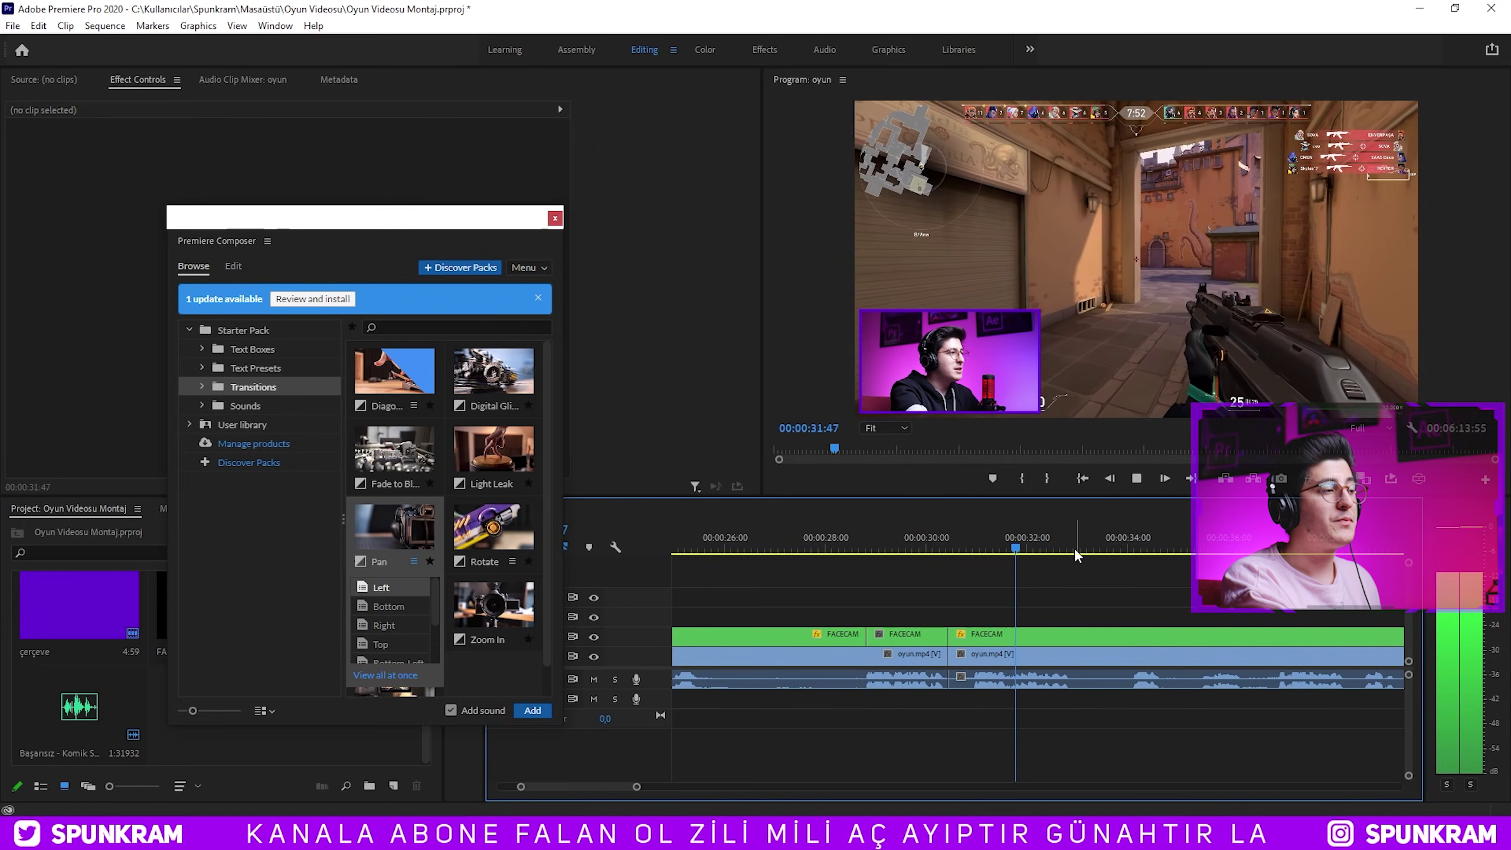
{"action": "key", "text": "space"}
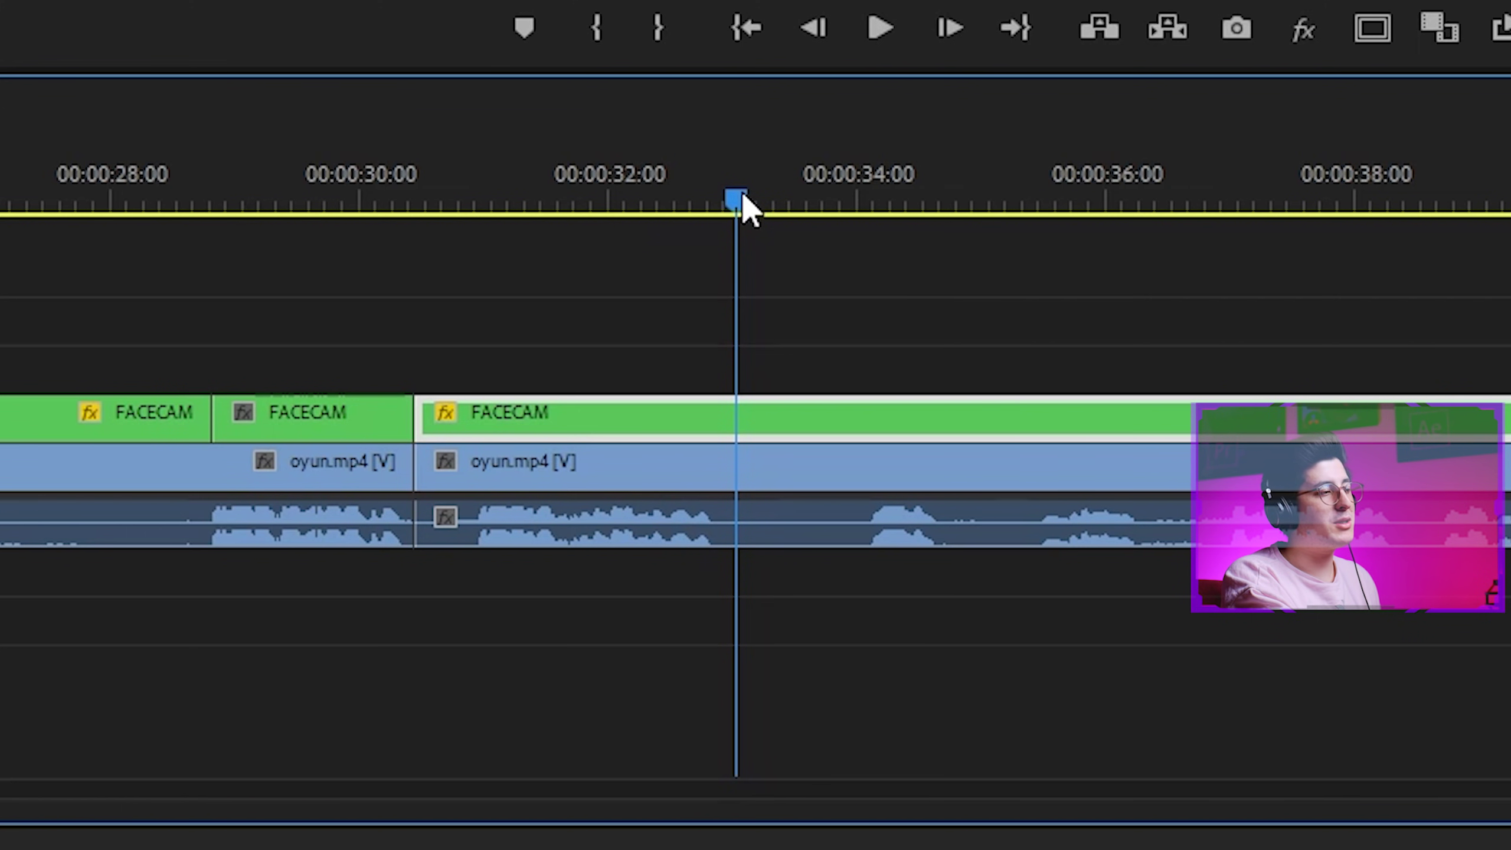
Copy the gameplay piece ending at 00:00:33 onto the empty track above FACECAM.
{"action": "left_click", "coordinate": [541, 167]}
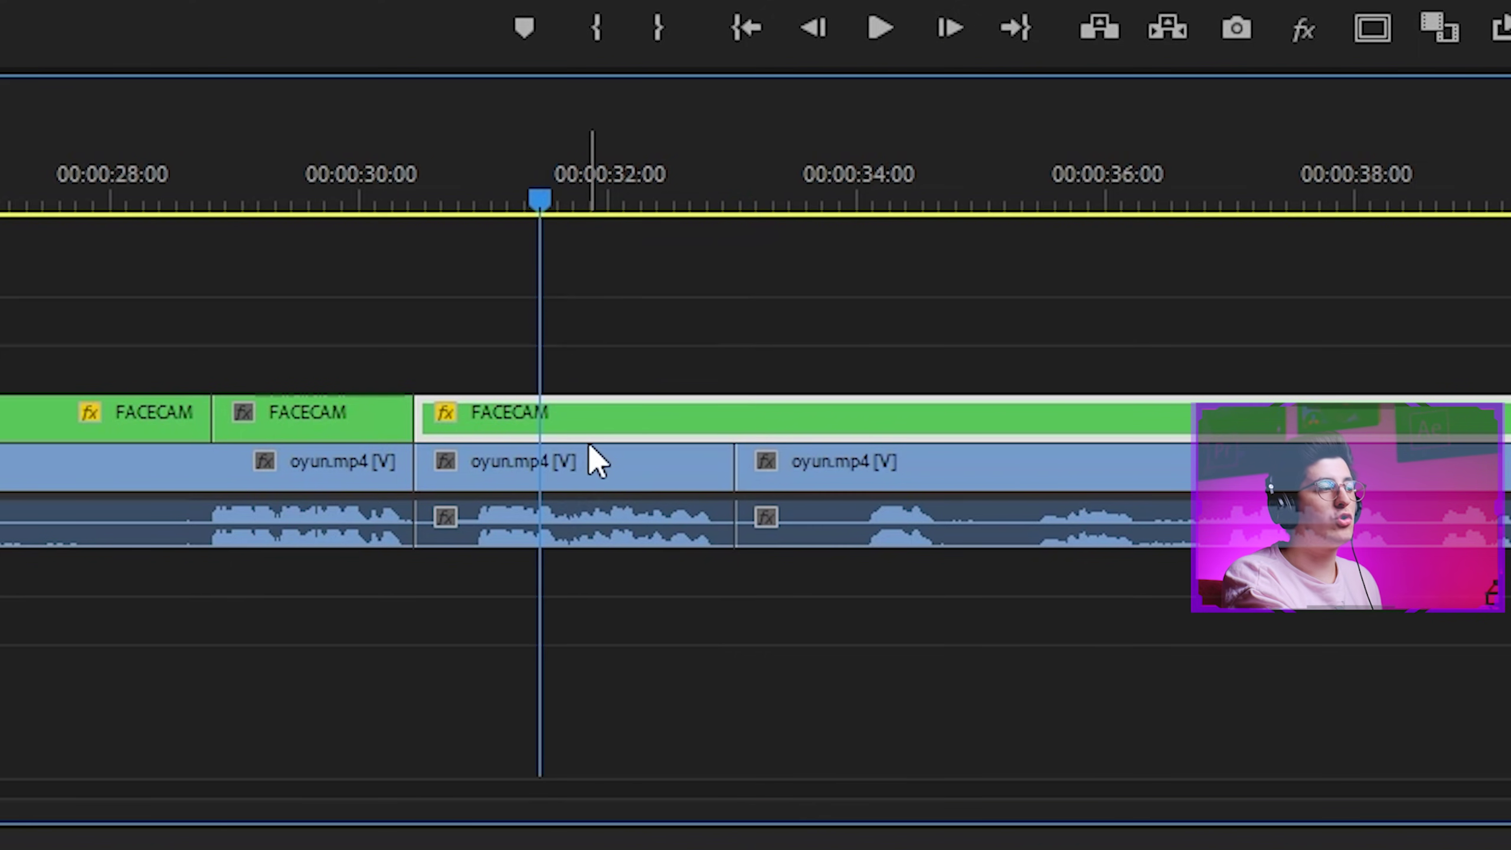
{"action": "left_click", "coordinate": [594, 471]}
{"action": "left_click", "coordinate": [698, 335]}
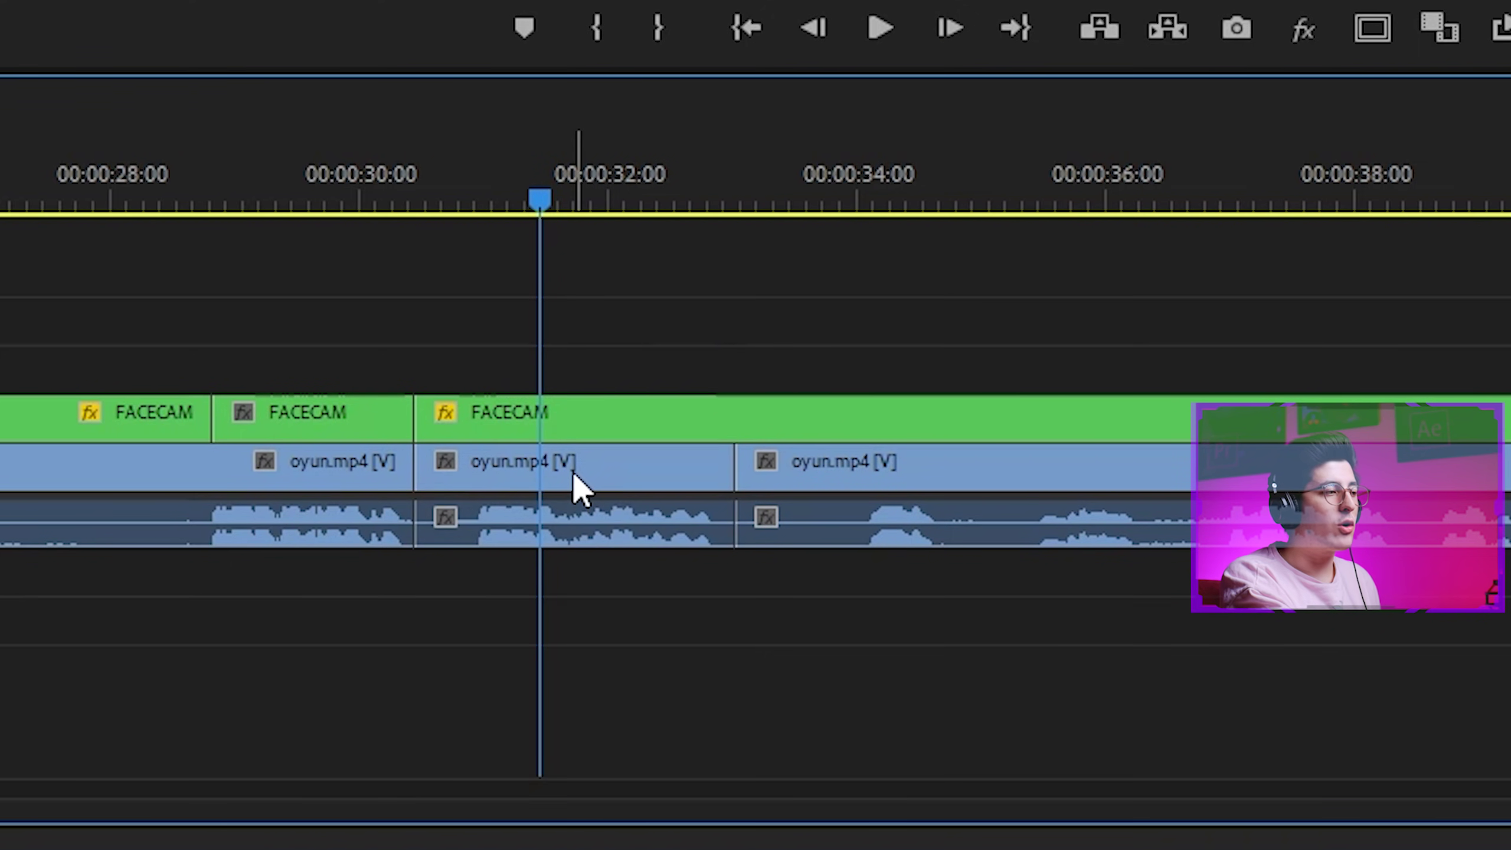
{"action": "left_click_drag", "start_coordinate": [544, 489], "coordinate": [560, 373]}
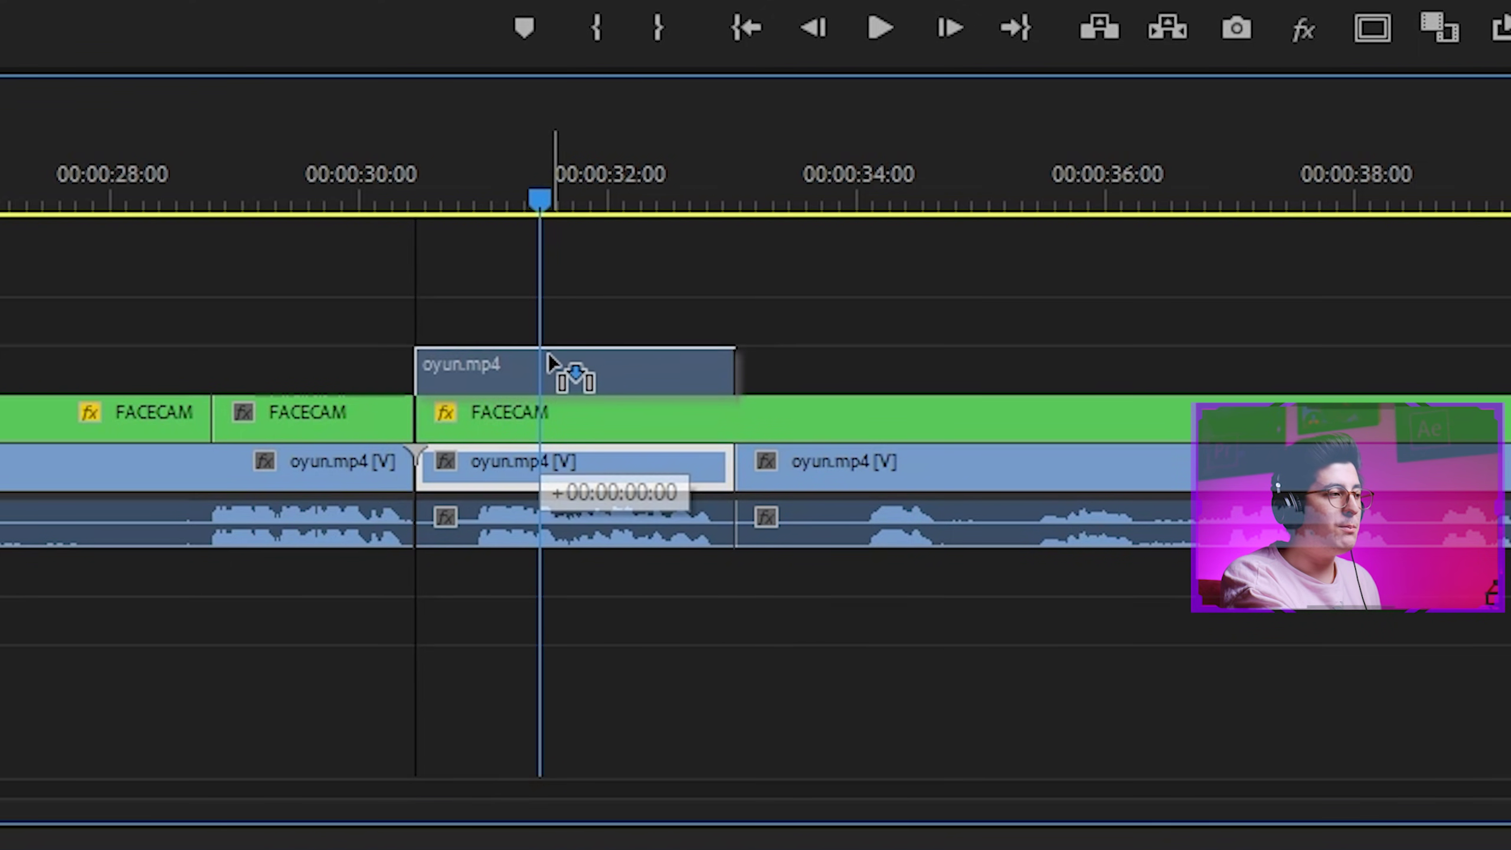
Add a rectangle mask to the copied gameplay clip and move it onto the lower-left chat.
{"action": "left_click", "coordinate": [565, 387]}
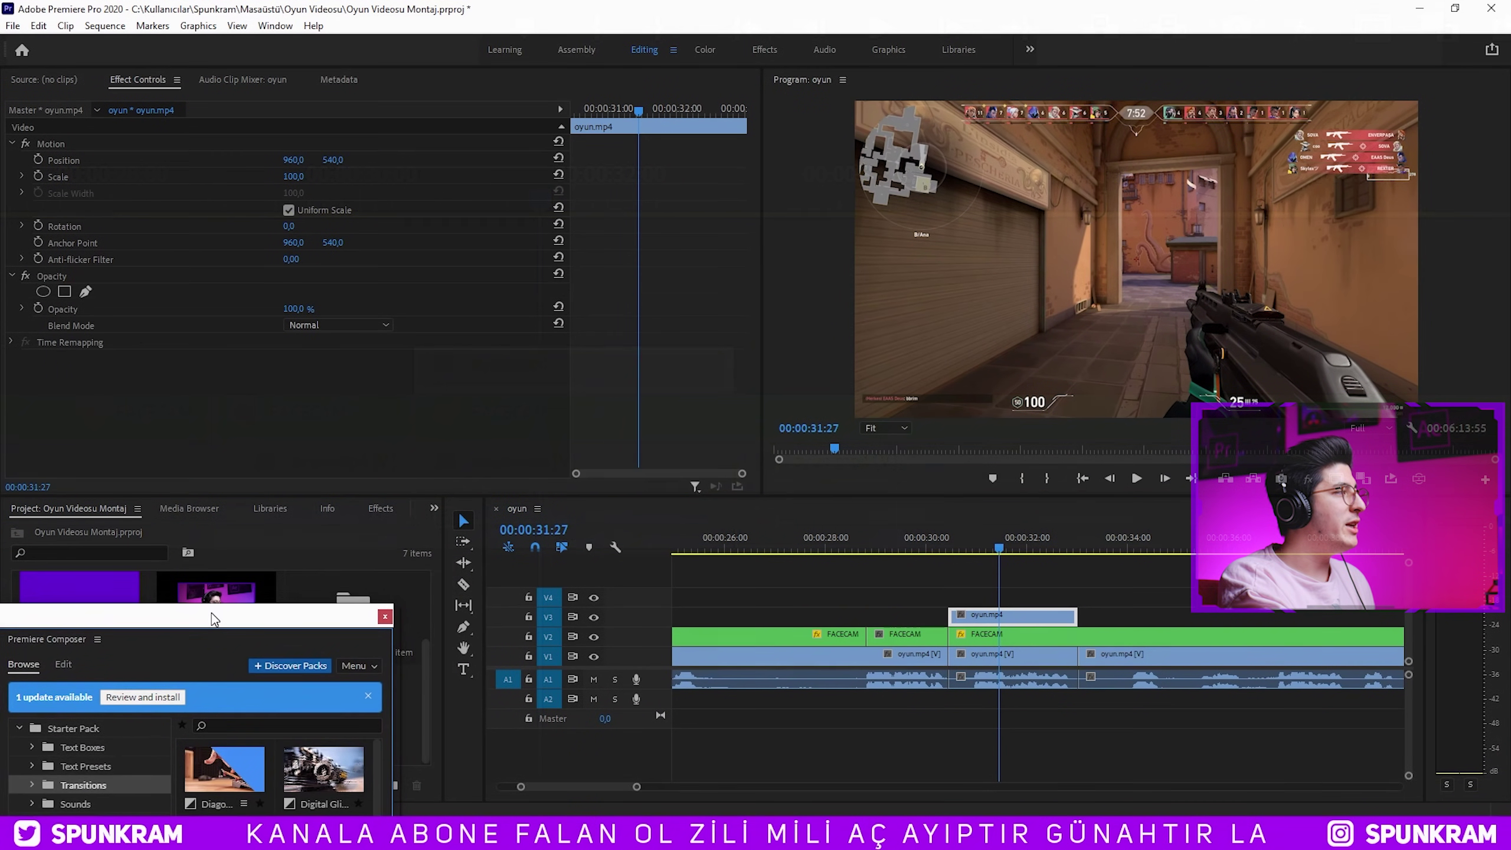
{"action": "left_click", "coordinate": [226, 276]}
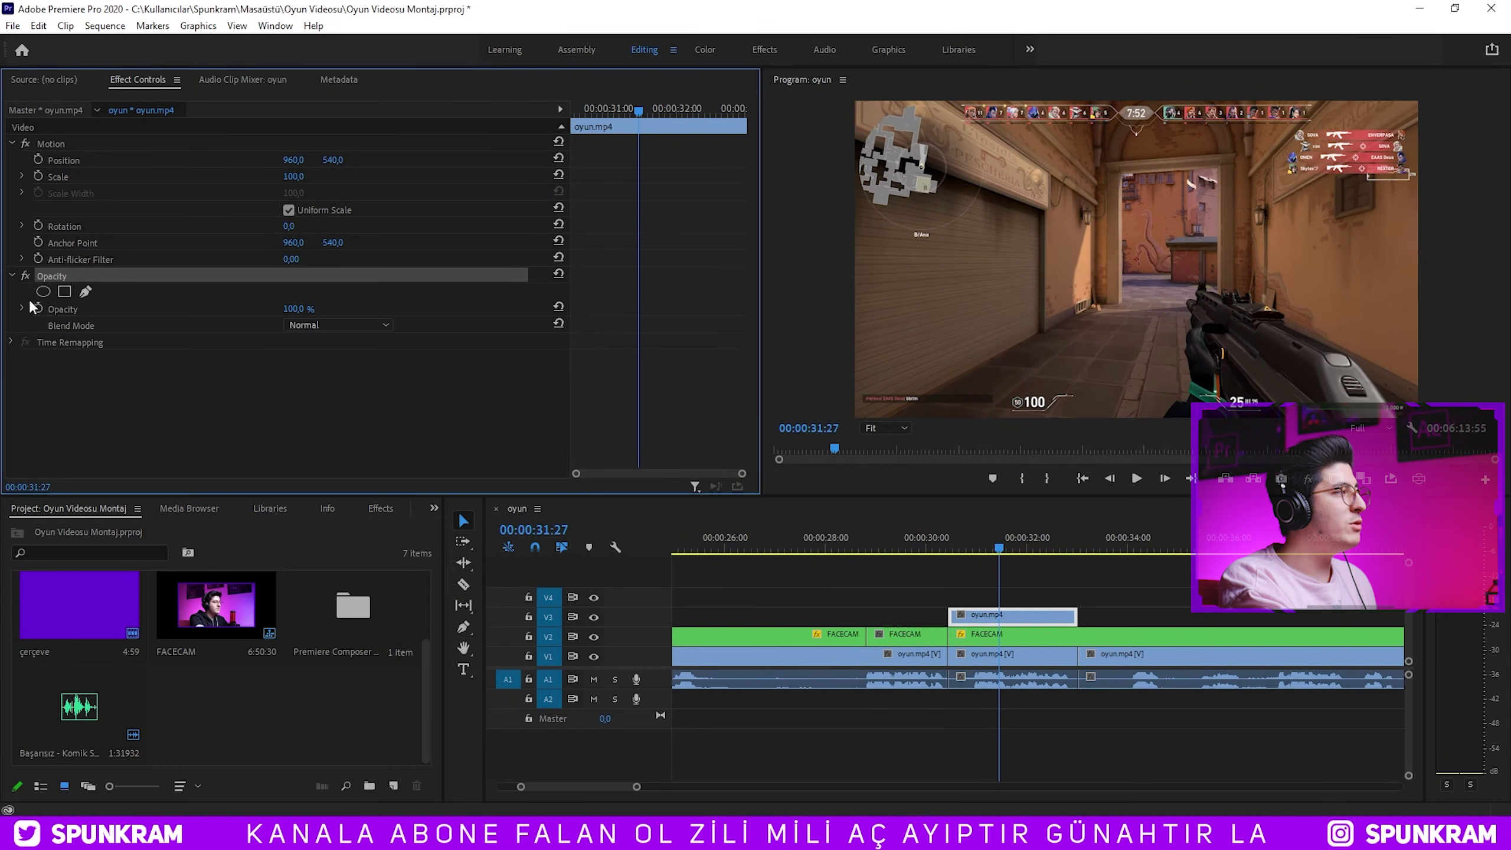
{"action": "left_click", "coordinate": [65, 292]}
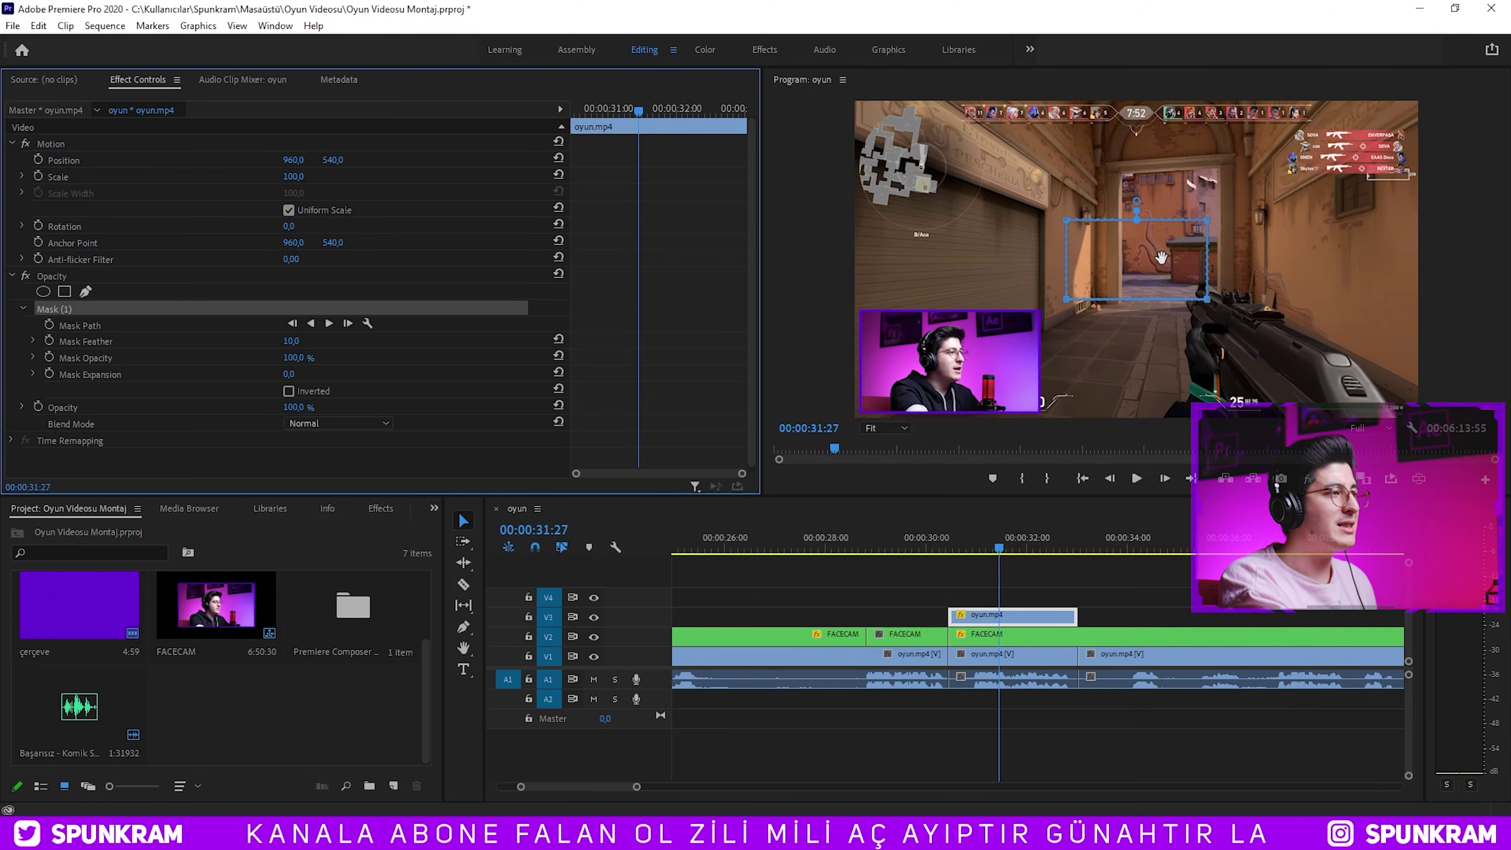
{"action": "left_click_drag", "start_coordinate": [1162, 257], "coordinate": [970, 373]}
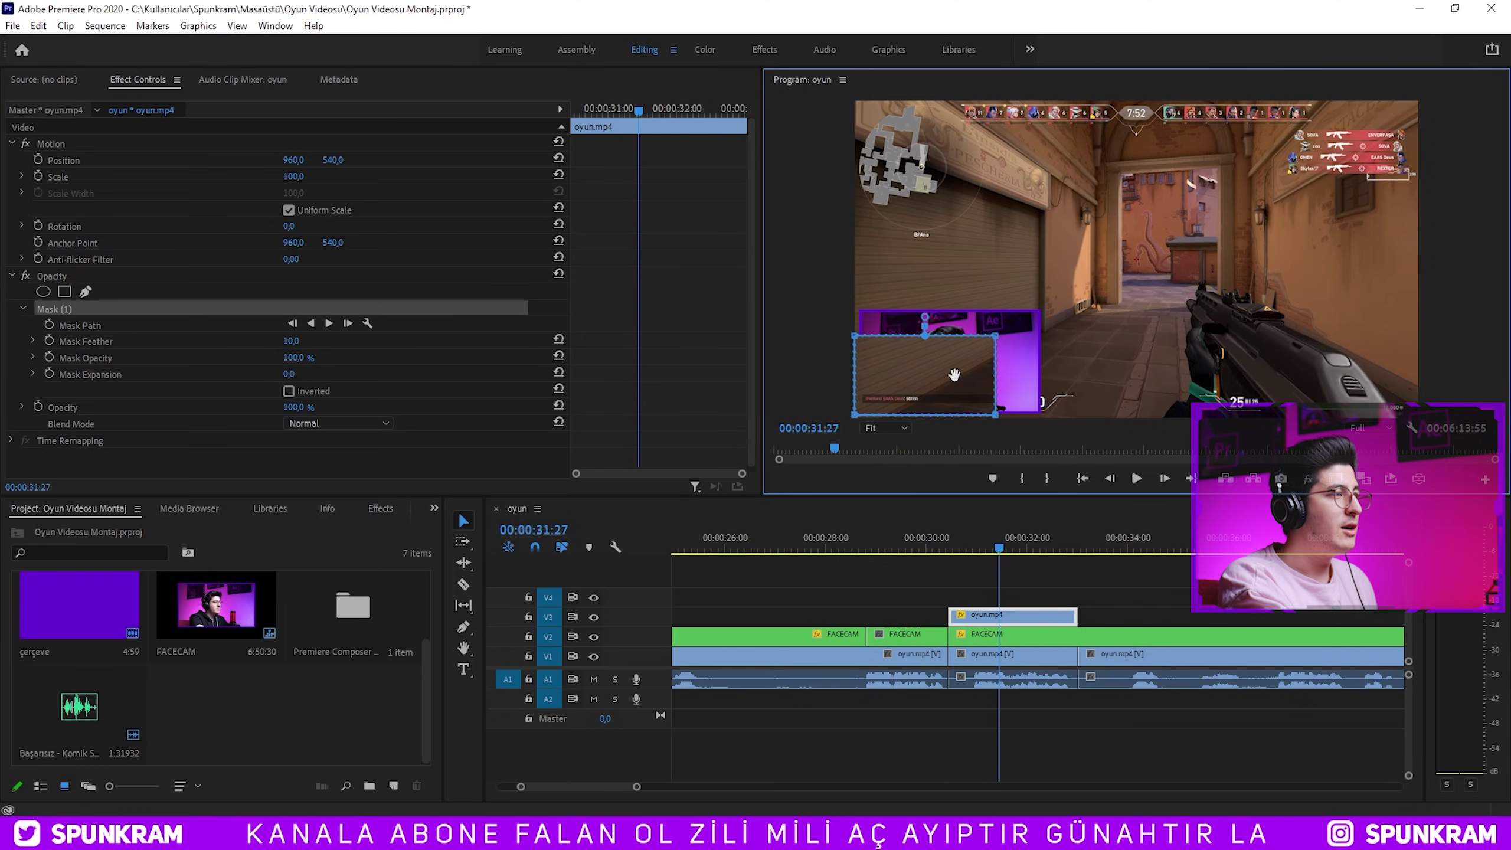
Scale the masked clip to 333, position it at 3944.6/-800, feather the mask, and preview.
{"action": "left_click", "coordinate": [250, 144]}
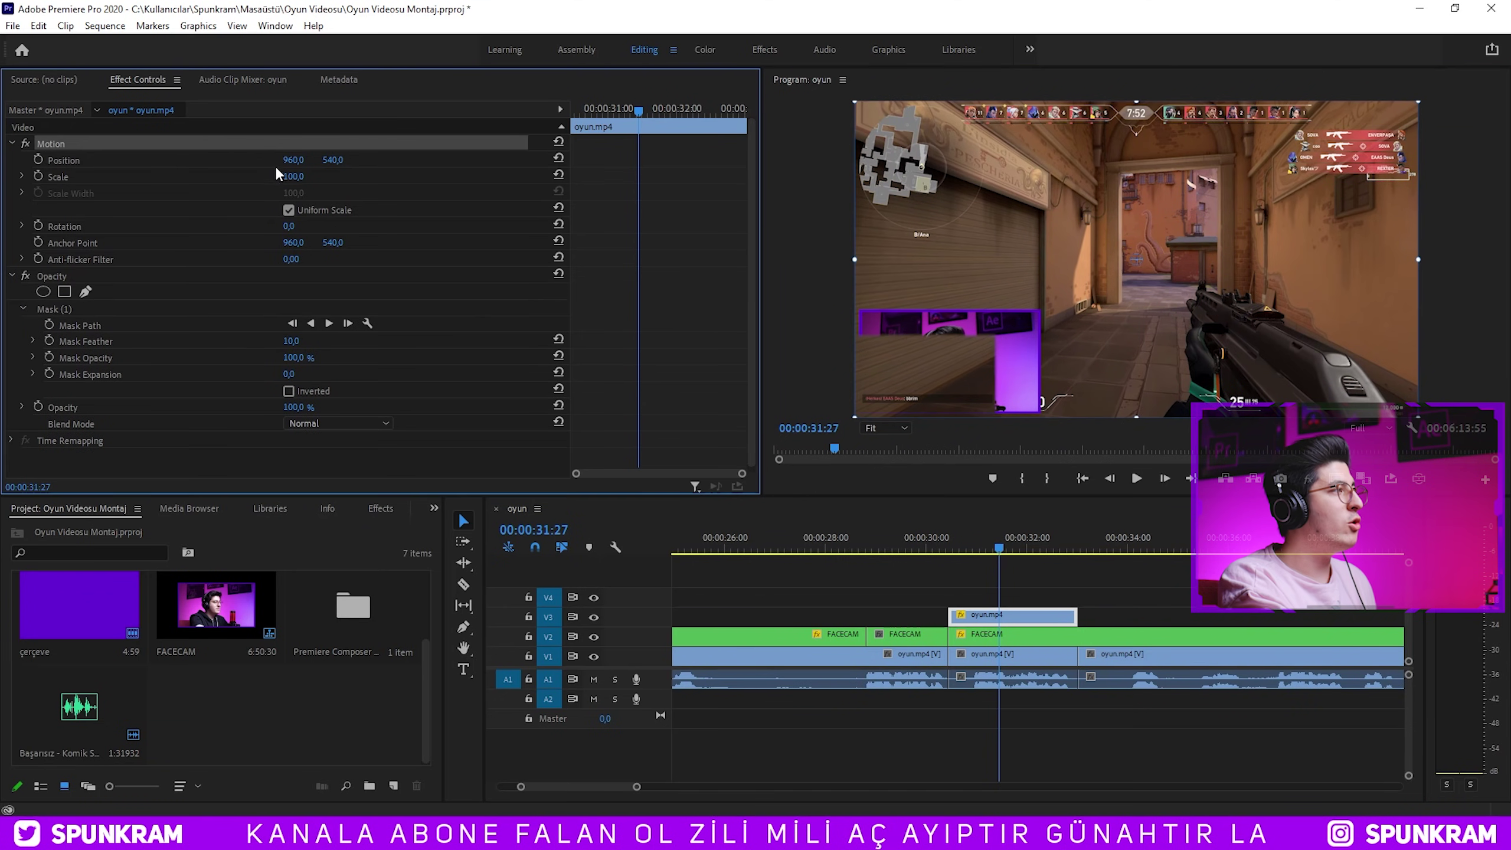
{"action": "left_click_drag", "start_coordinate": [293, 176], "coordinate": [353, 176]}
{"action": "left_click_drag", "start_coordinate": [1265, 245], "coordinate": [1200, 218]}
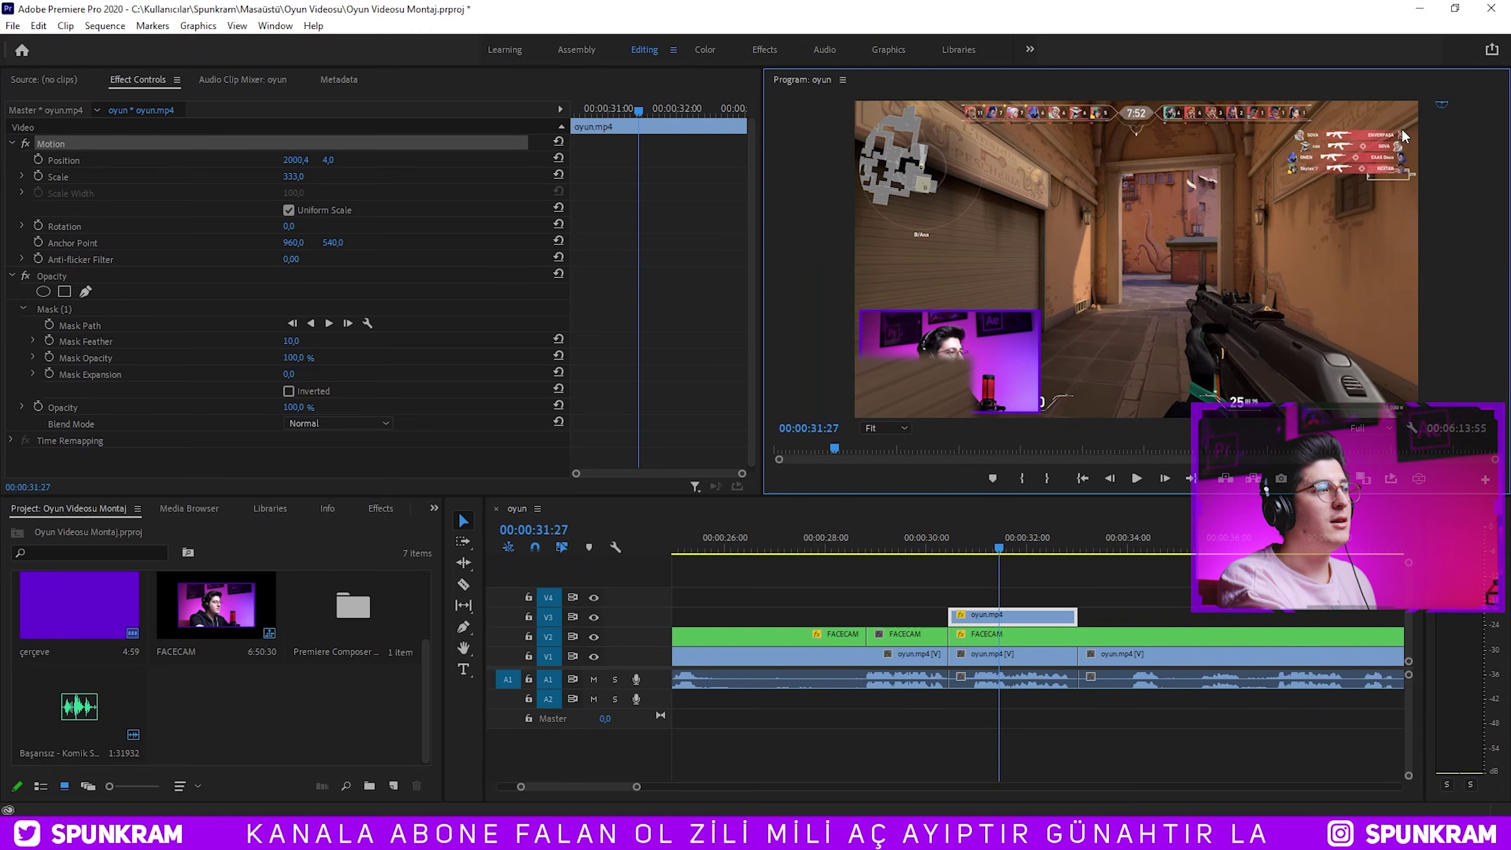
{"action": "left_click_drag", "start_coordinate": [1197, 215], "coordinate": [1195, 226]}
{"action": "left_click_drag", "start_coordinate": [321, 347], "coordinate": [334, 347]}
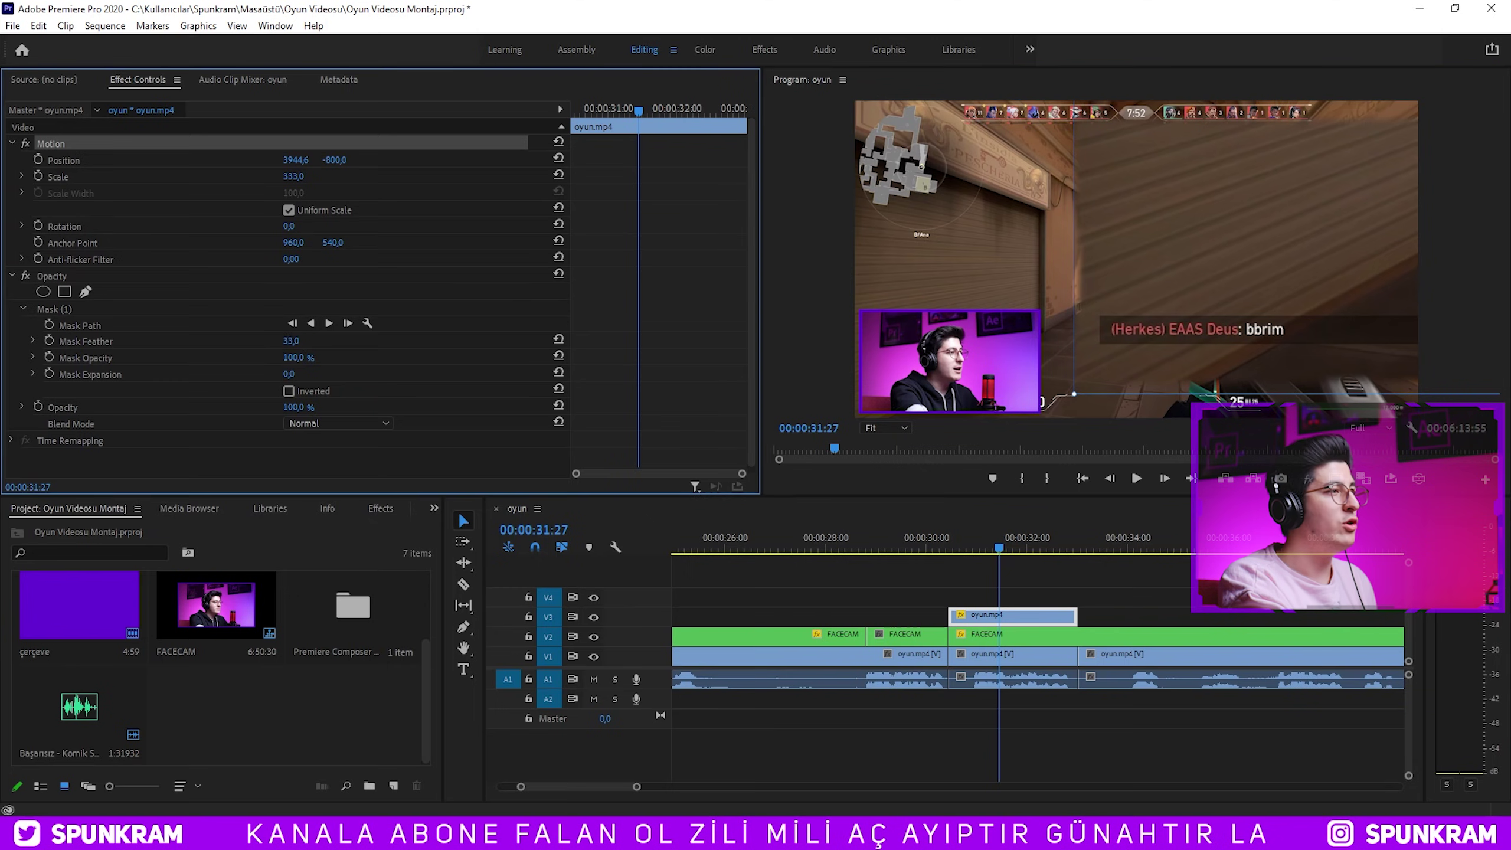
{"action": "left_click", "coordinate": [926, 536]}
{"action": "key", "text": "space"}
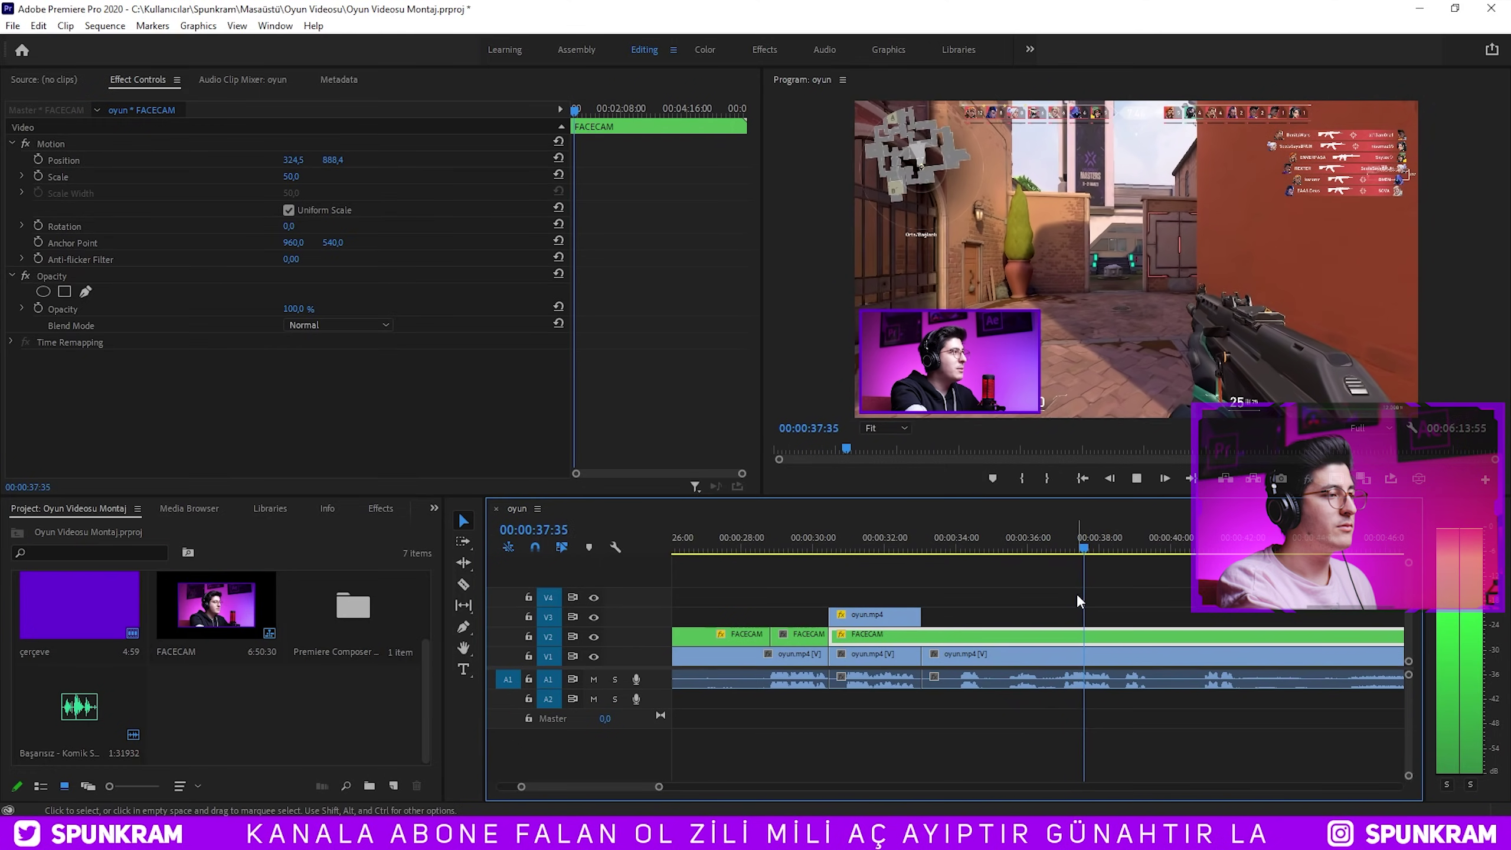
Stop playback at the 33:02 edit, zoom the timeline out, and select the FACECAM clip on V2.
{"action": "key", "text": "minus"}
{"action": "key", "text": "minus"}
{"action": "key", "text": "Up"}
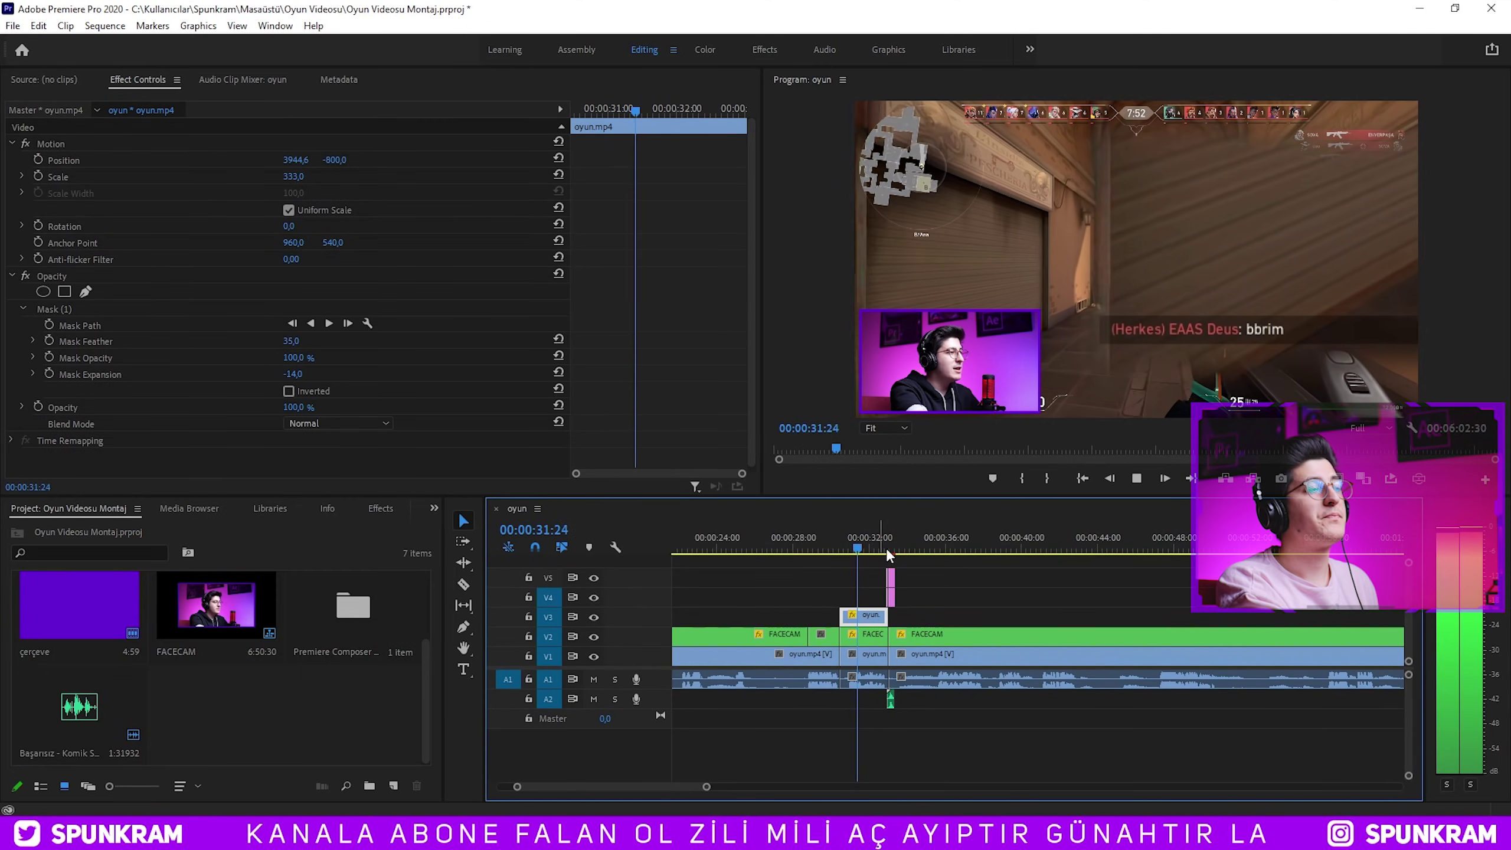
{"action": "scroll", "coordinate": [914, 612], "scroll_direction": "up", "scroll_amount": 3}
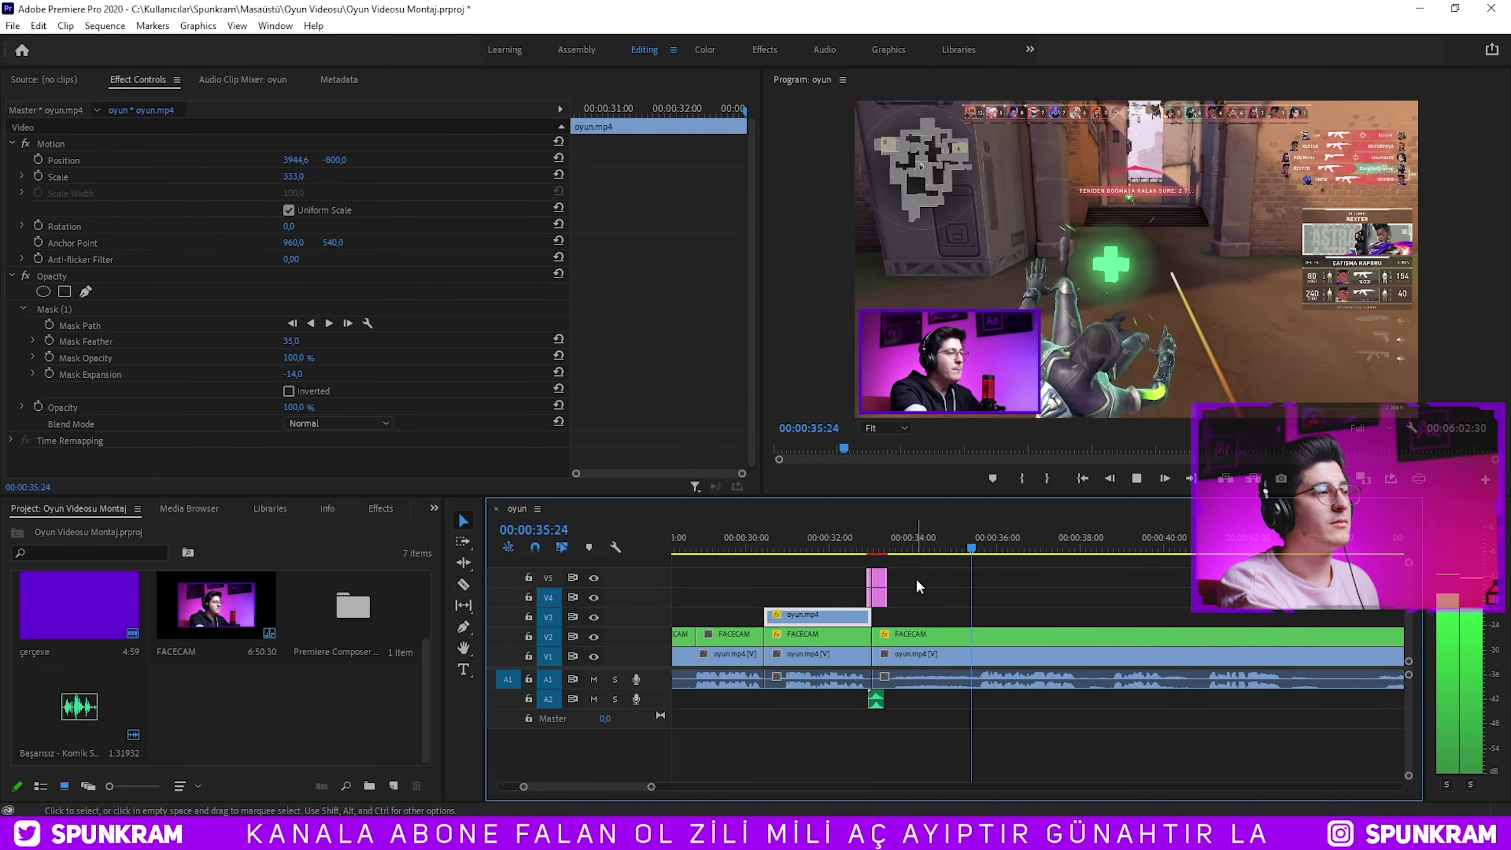
{"action": "key", "text": "d"}
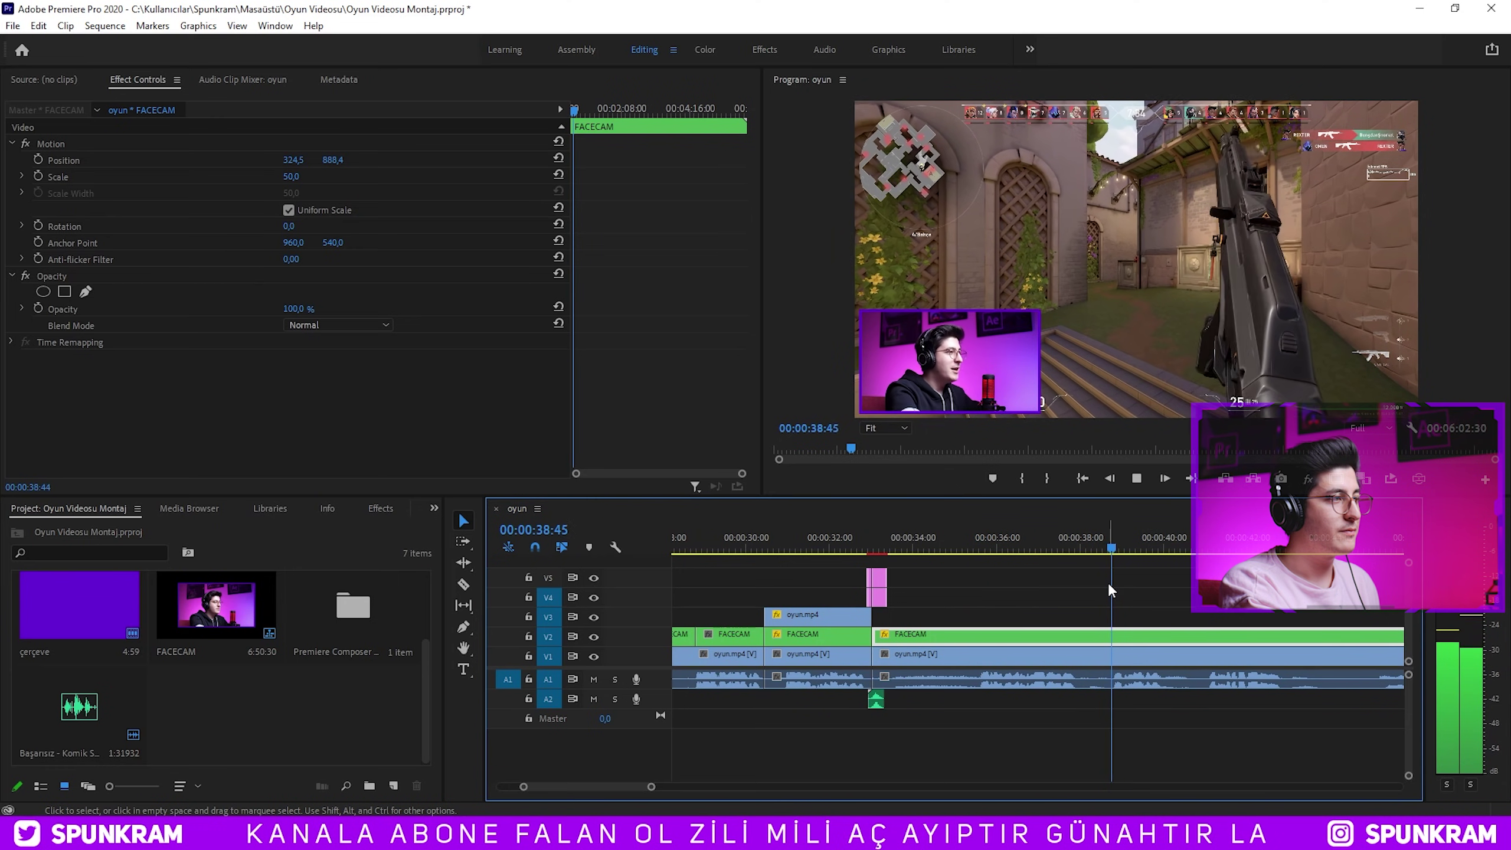
Split FACECAM at 00:00:39 and remove the middle piece's Motion and Opacity attributes.
{"action": "key", "text": "space"}
{"action": "key", "text": "ctrl+k"}
{"action": "left_click", "coordinate": [979, 634], "text": "ctrl"}
{"action": "left_click", "coordinate": [1065, 636]}
{"action": "key", "text": "ctrl+alt+v"}
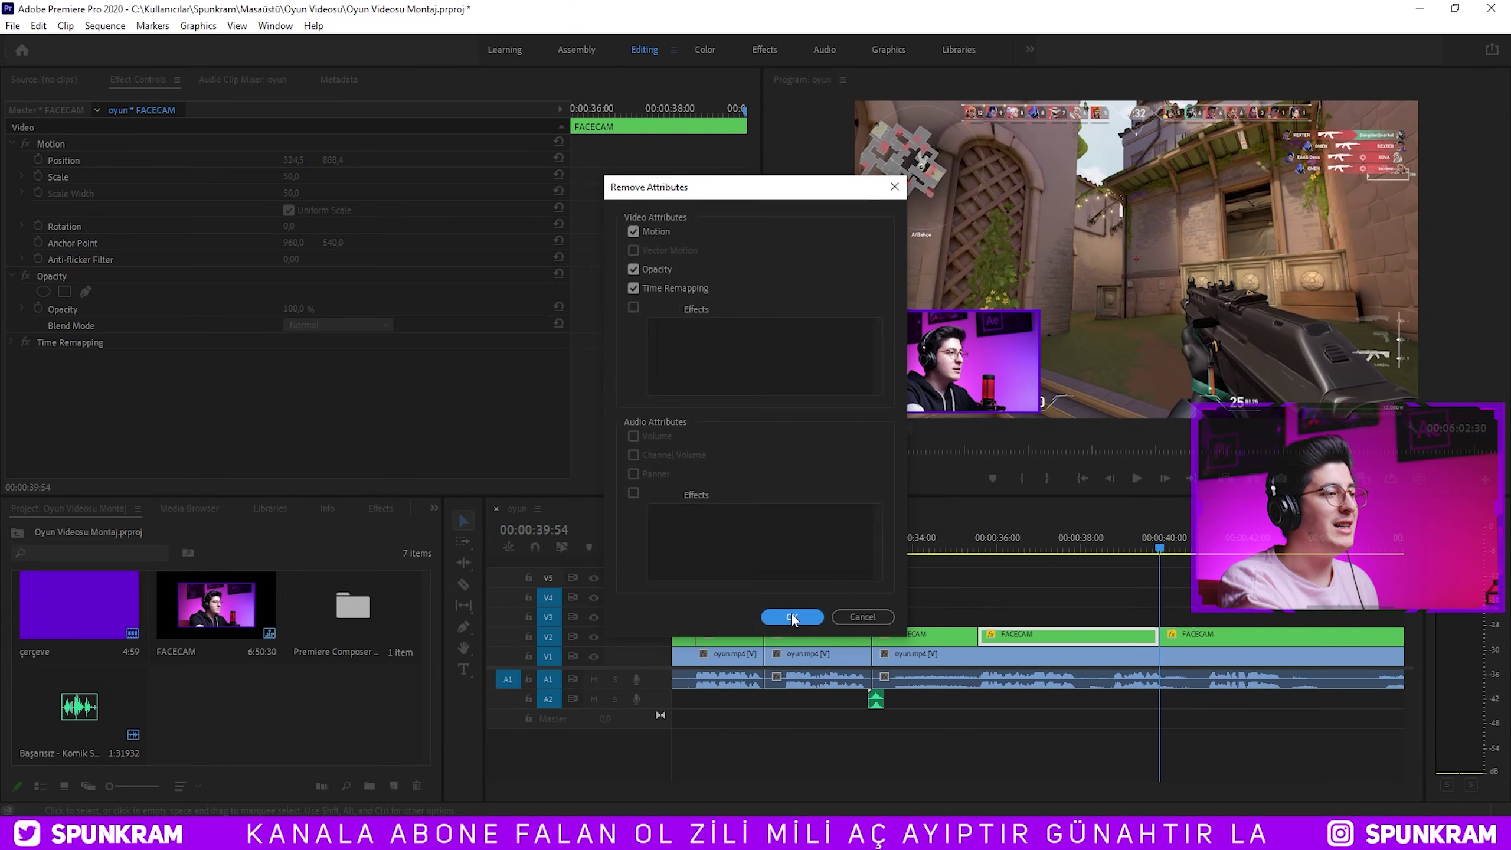
{"action": "left_click", "coordinate": [793, 618]}
{"action": "key", "text": "minus"}
Play back the enlarged facecam section starting at 00:00:35.
{"action": "left_click", "coordinate": [862, 548]}
{"action": "key", "text": "space"}
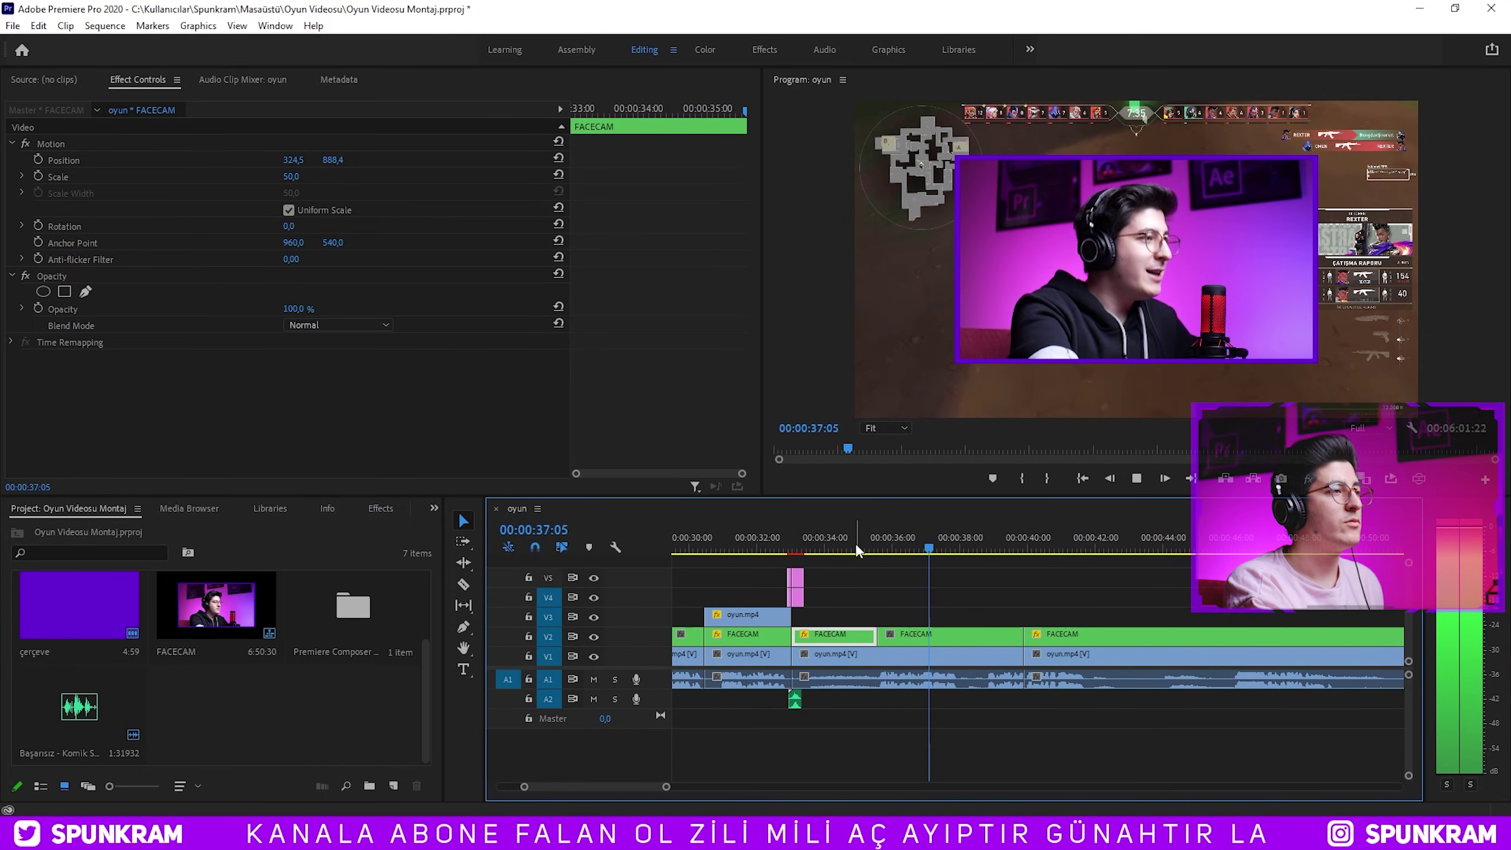
{"action": "key", "text": "minus"}
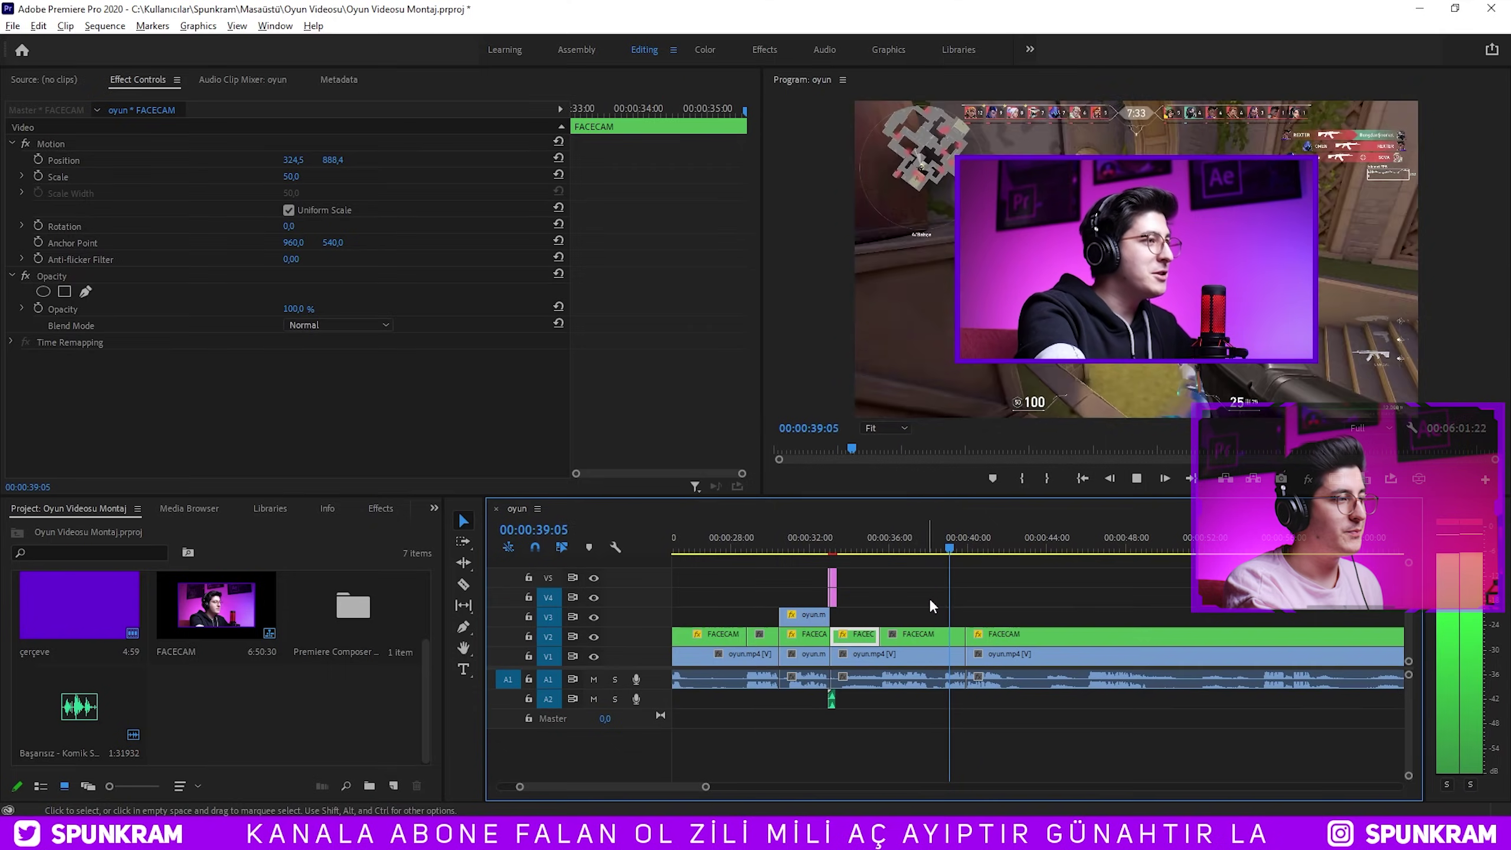
{"action": "key", "text": "equal"}
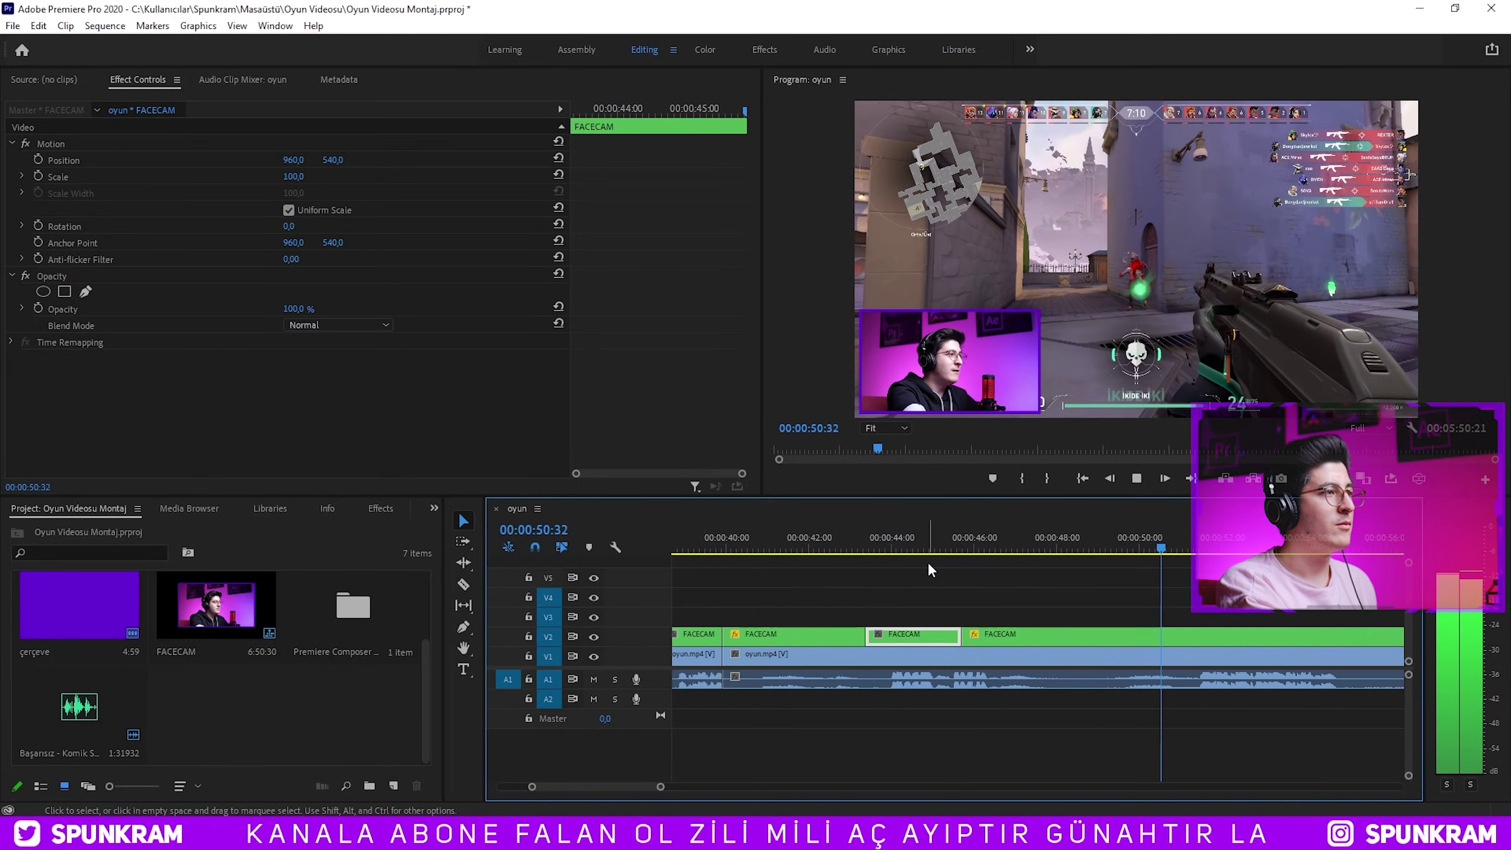
{"action": "key", "text": "minus"}
Check a FACECAM piece's settings and review playback from 00:00:55 to 00:01:19.
{"action": "left_click", "coordinate": [920, 632]}
{"action": "key", "text": "minus"}
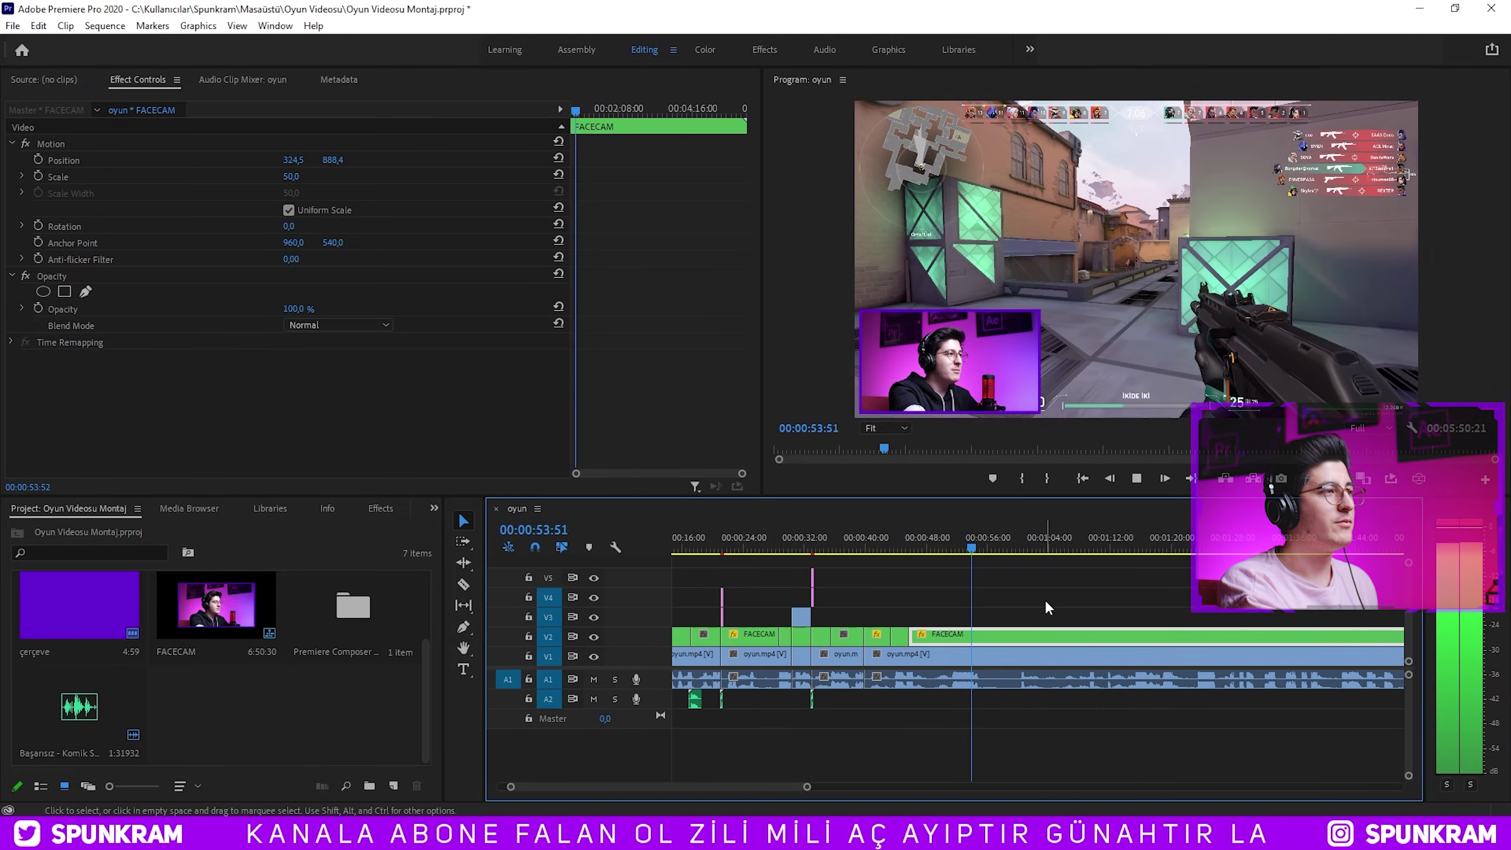
{"action": "key", "text": "equal"}
{"action": "left_click", "coordinate": [999, 564]}
{"action": "left_click", "coordinate": [951, 532]}
{"action": "key", "text": "space"}
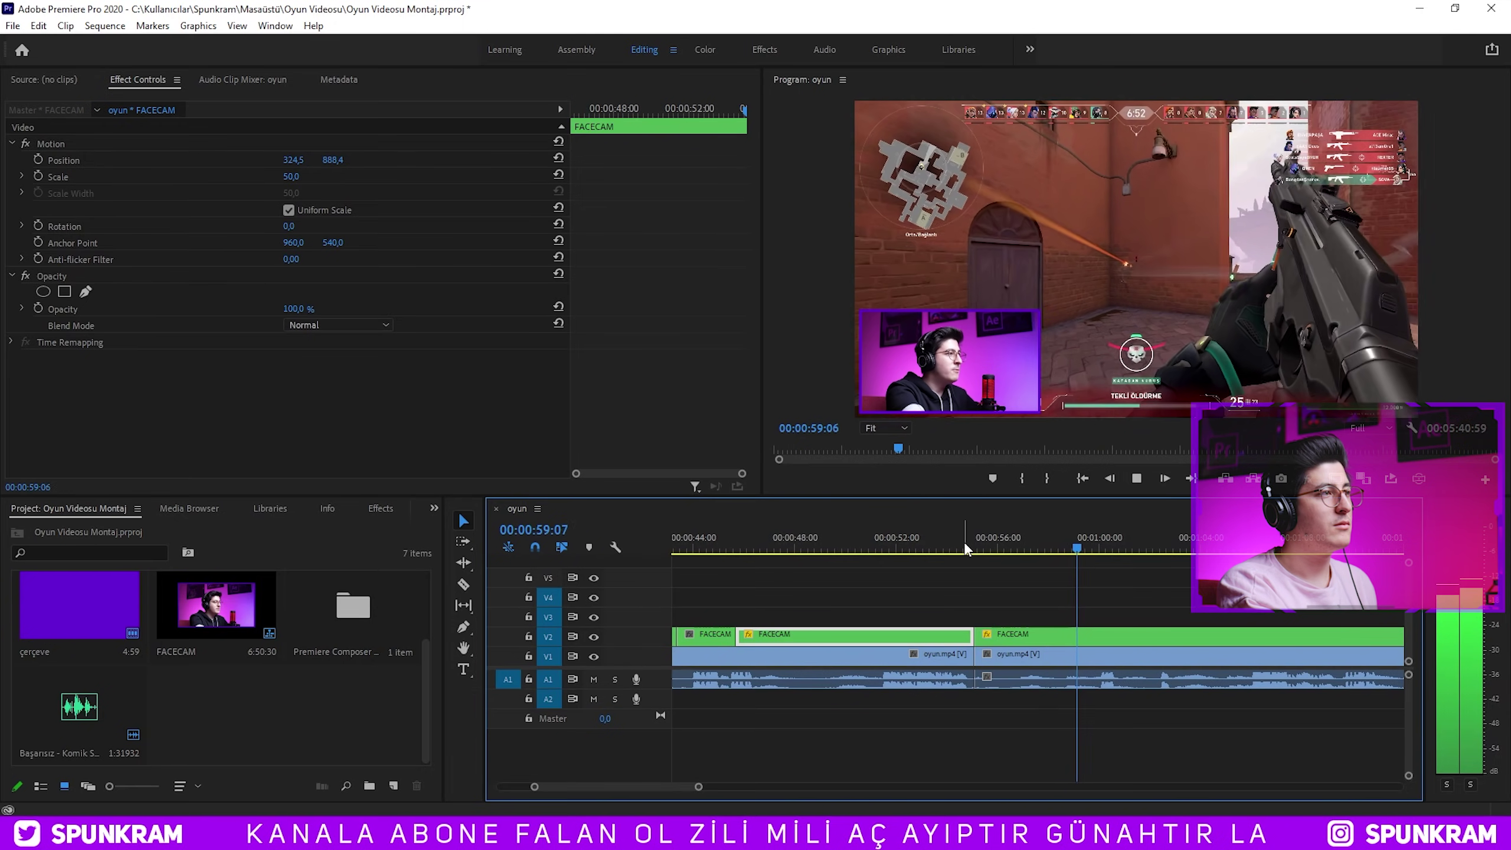
{"action": "key", "text": "space"}
{"action": "key", "text": "minus"}
{"action": "key", "text": "minus"}
{"action": "key", "text": "minus"}
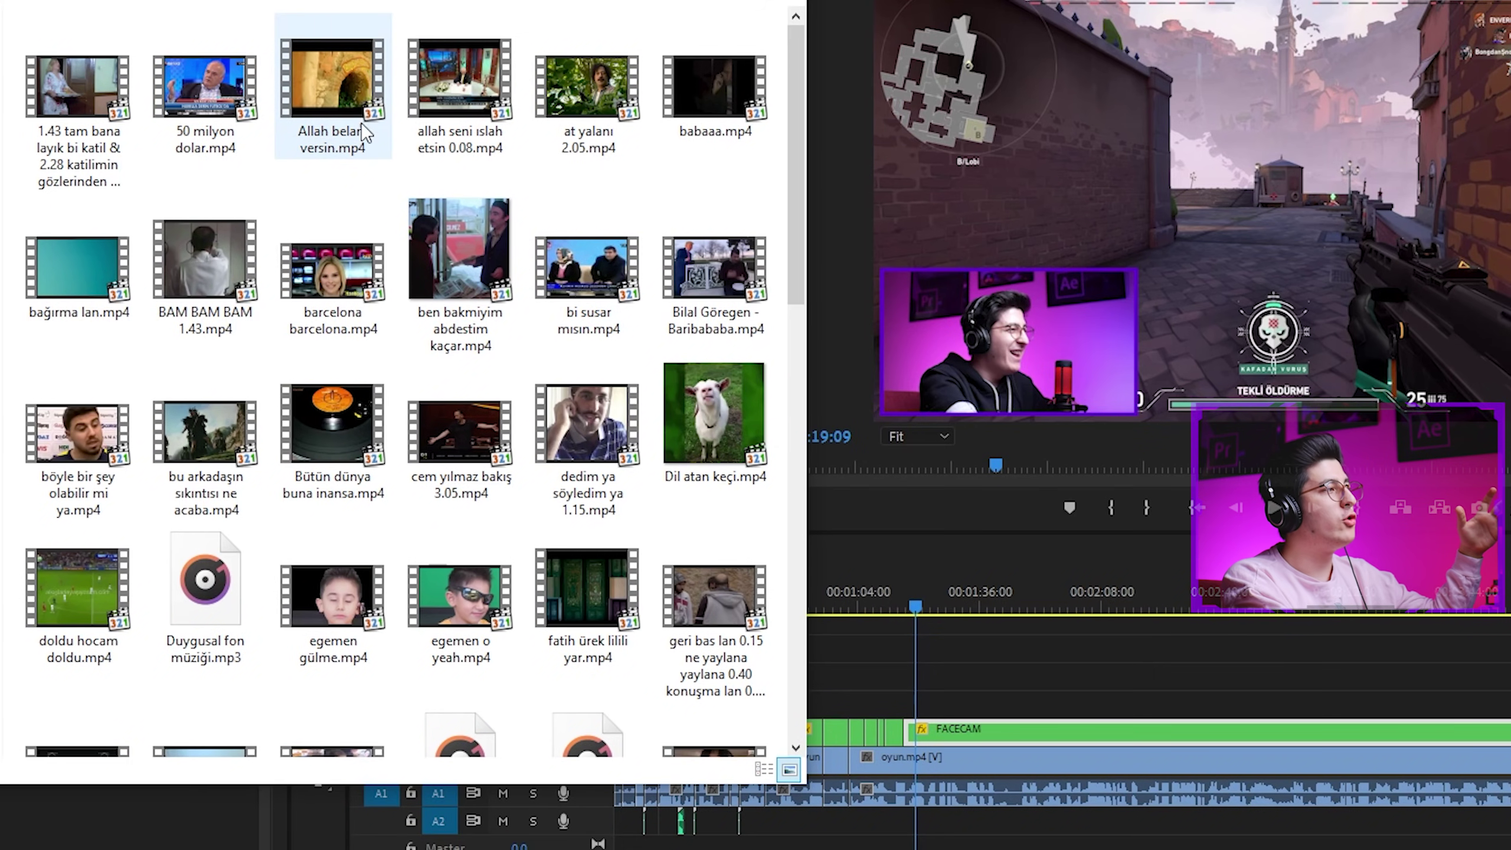
Scroll the meme clips folder to the bottom and marquee-select a block of clips.
{"action": "scroll", "coordinate": [499, 233], "scroll_direction": "down", "scroll_amount": 5}
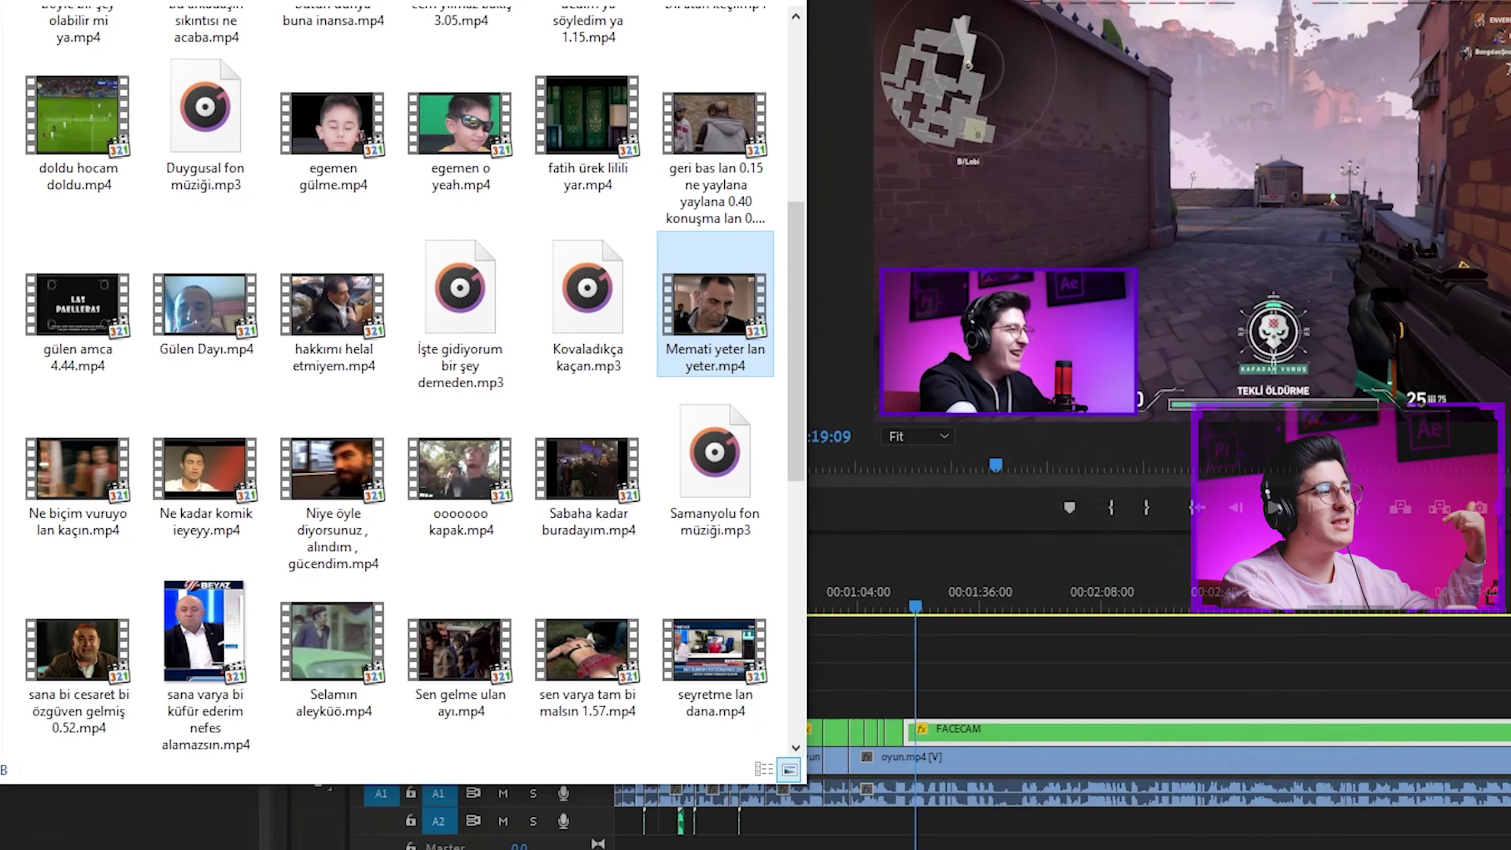
{"action": "scroll", "coordinate": [512, 478], "scroll_direction": "down", "scroll_amount": 3}
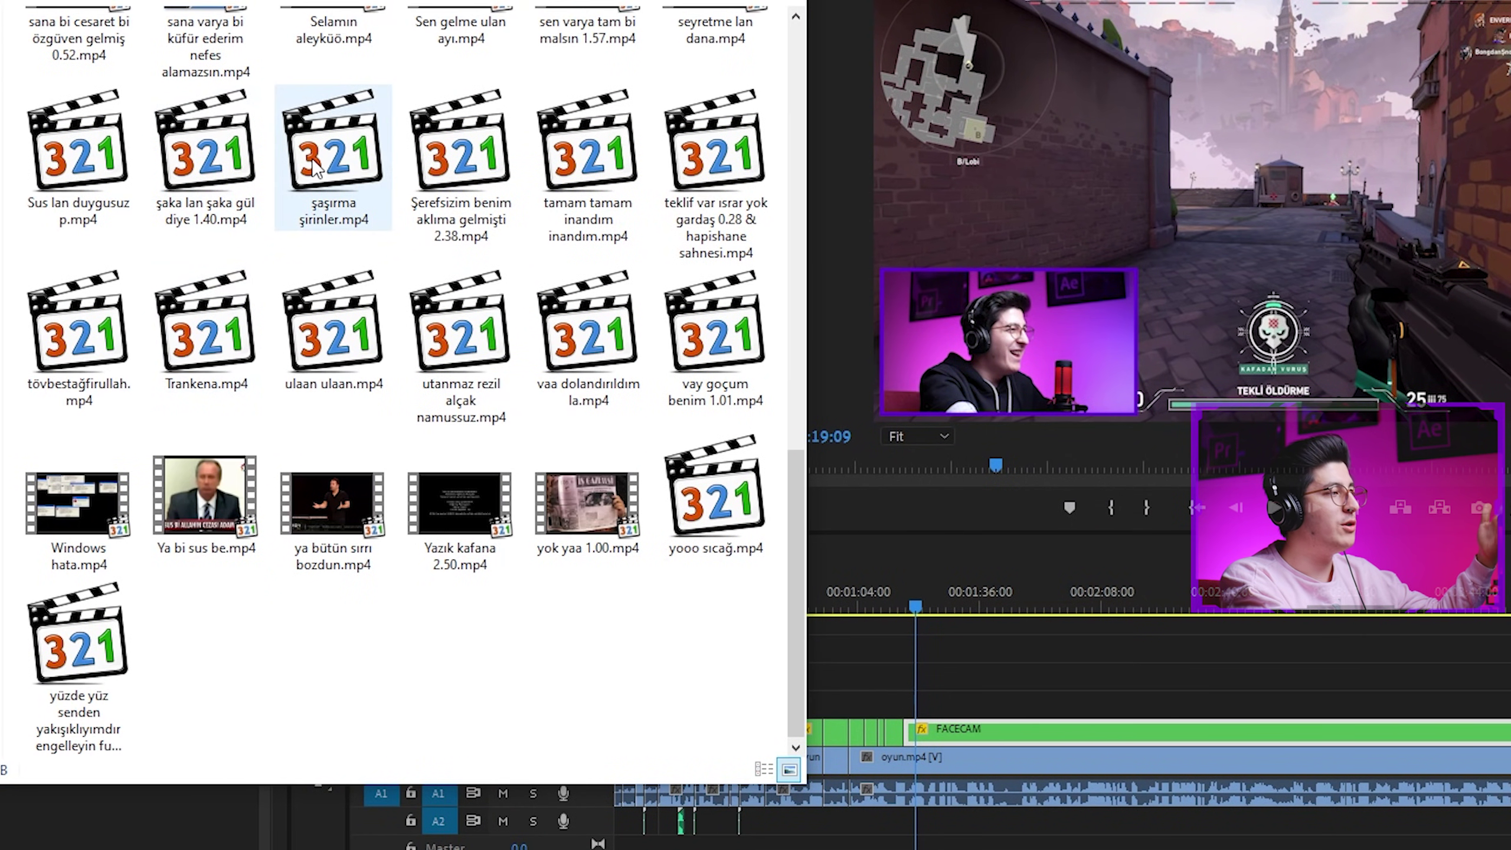
{"action": "left_click_drag", "start_coordinate": [767, 727], "coordinate": [205, 196]}
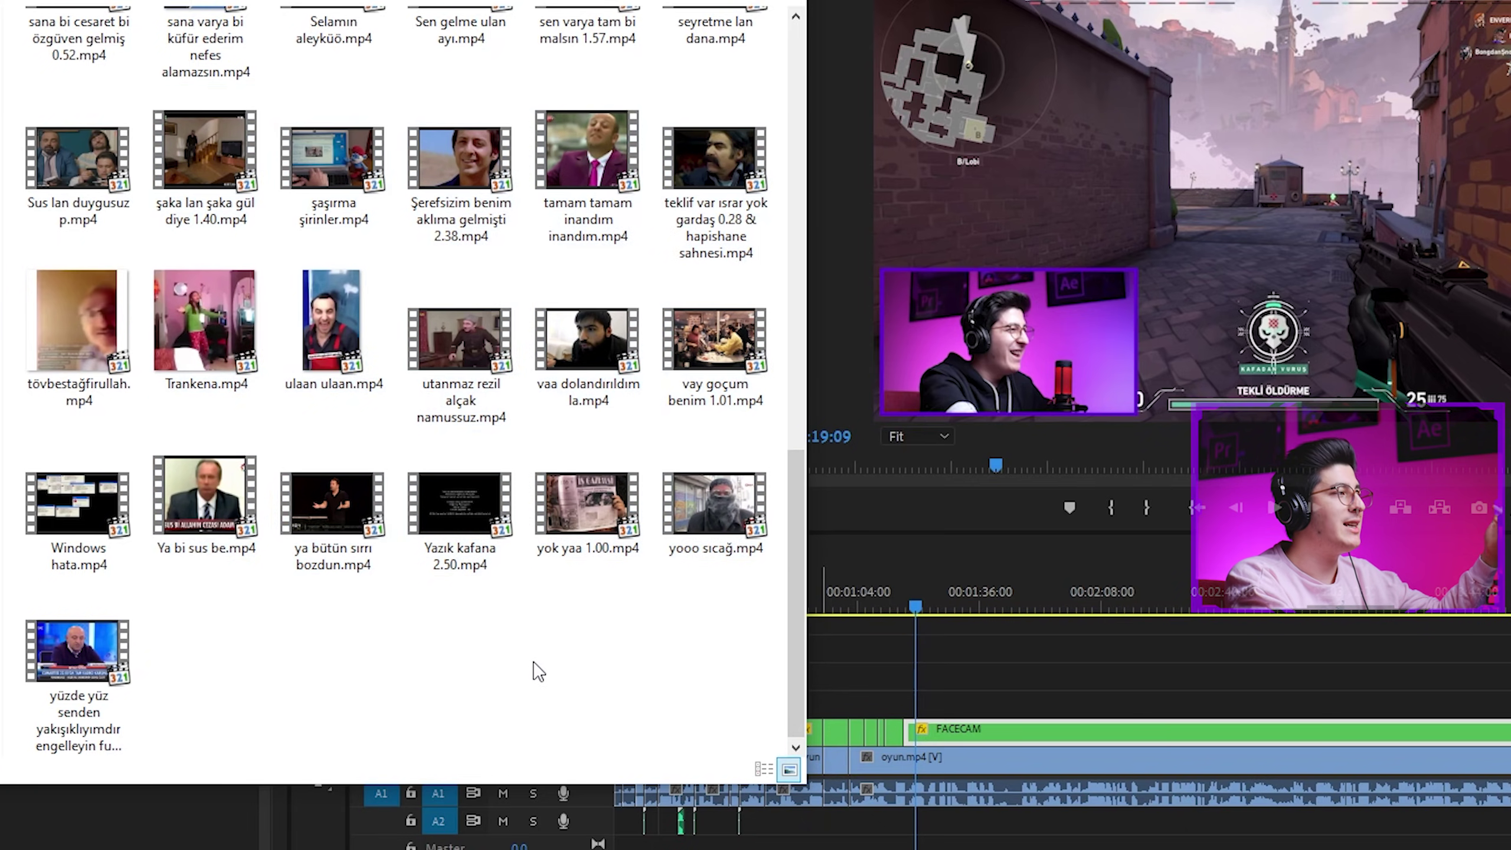
{"action": "scroll", "coordinate": [534, 660], "scroll_direction": "up", "scroll_amount": 5}
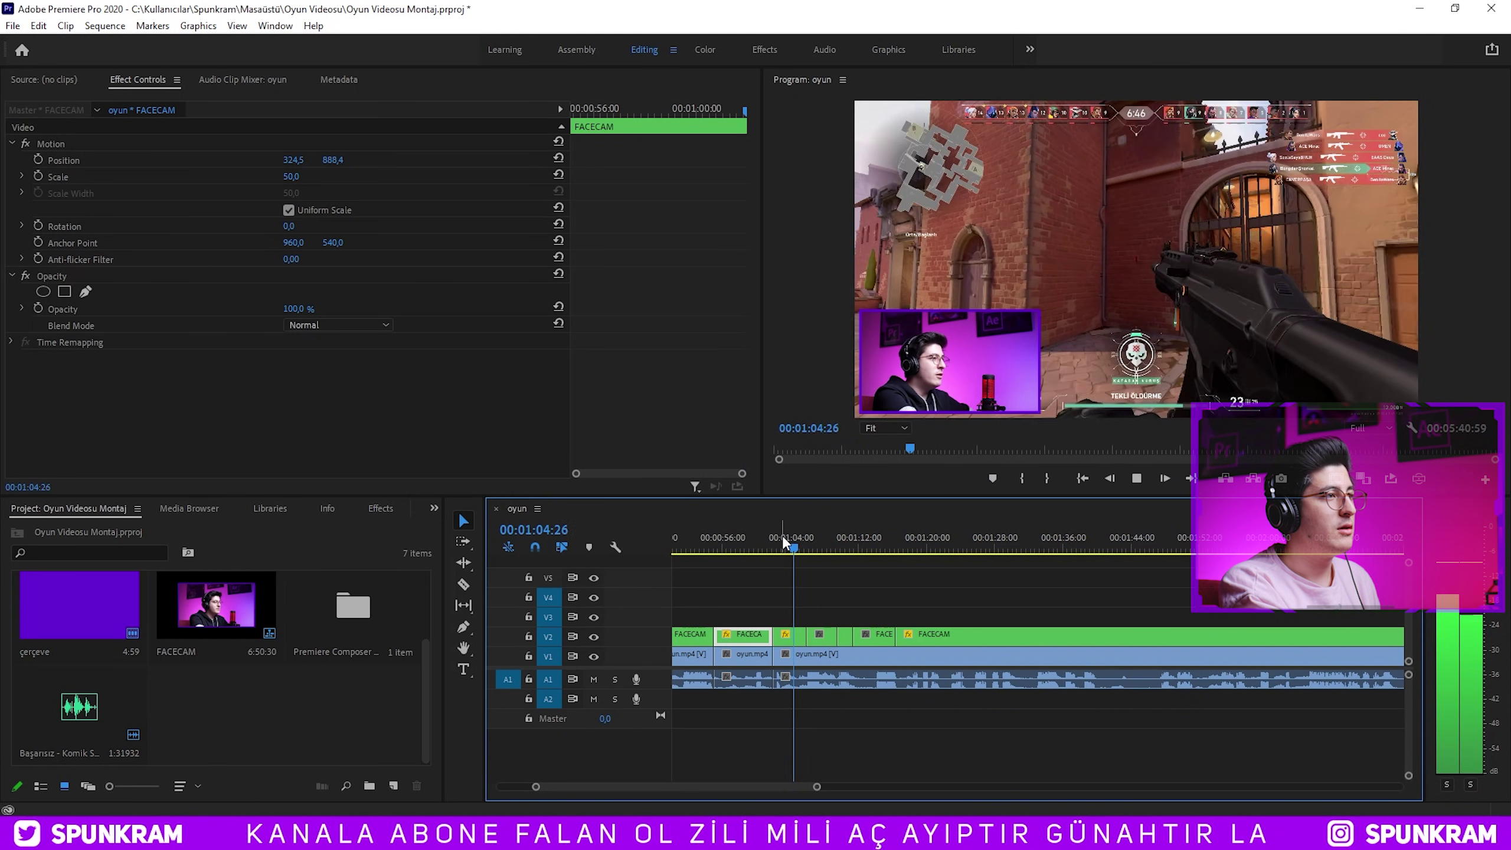
{"action": "key", "text": "space"}
{"action": "left_click", "coordinate": [852, 598]}
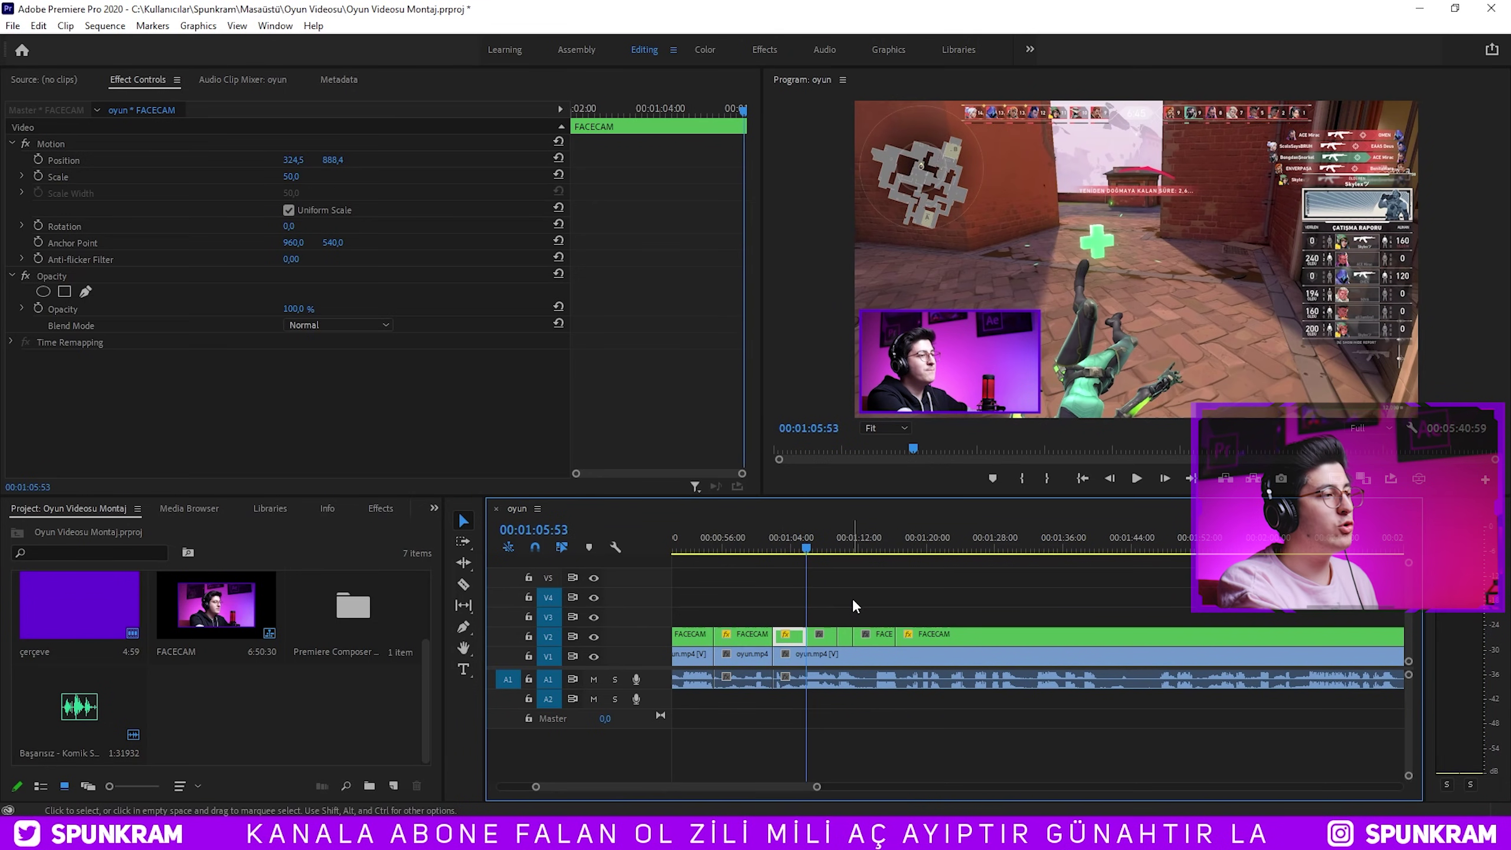
{"action": "key", "text": "equal"}
{"action": "key", "text": "equal"}
{"action": "key", "text": "equal"}
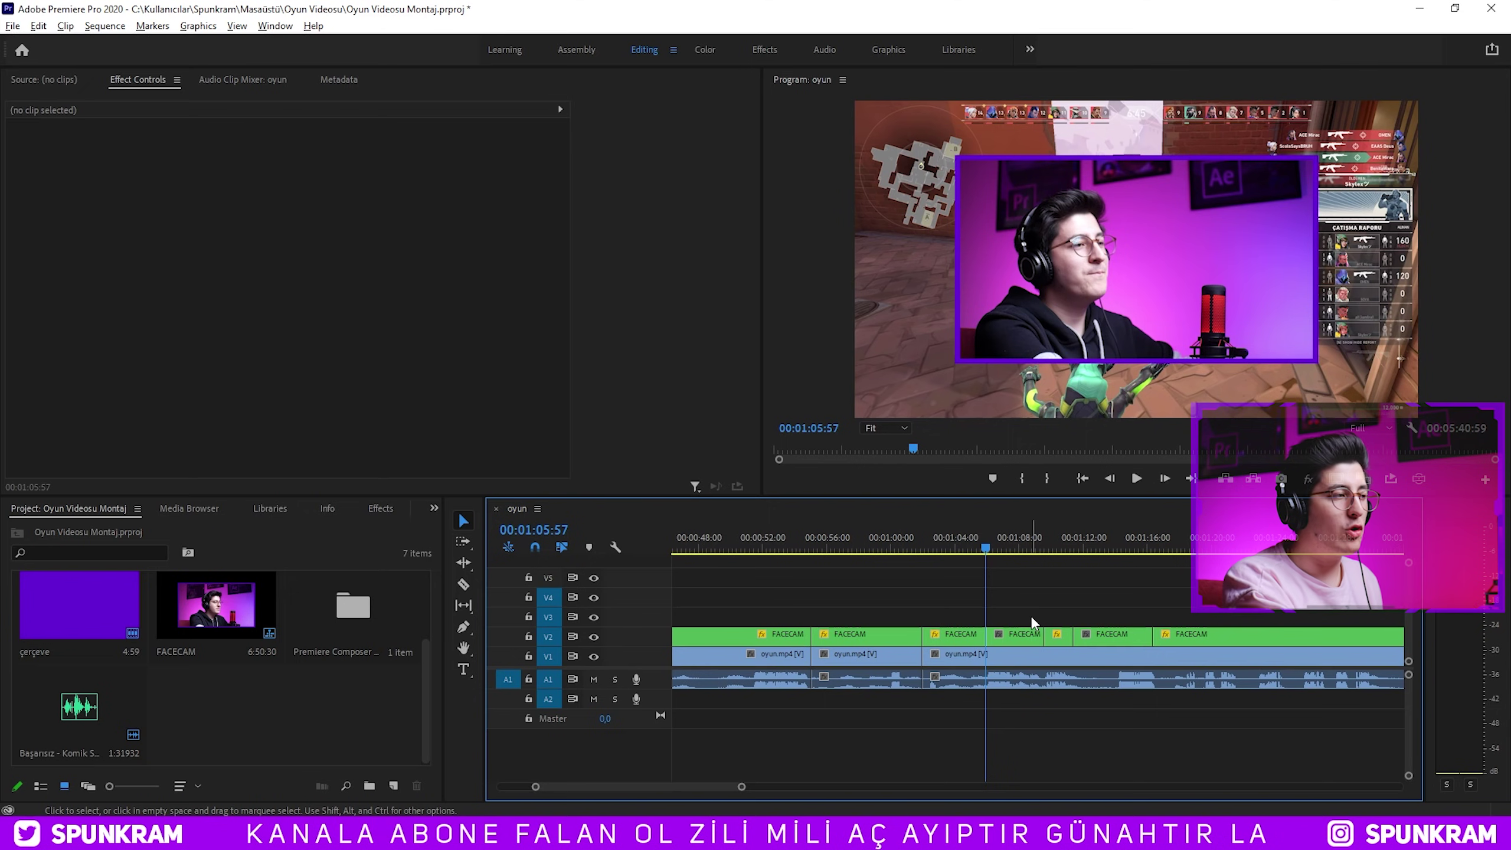
{"action": "key", "text": "equal"}
{"action": "key", "text": "equal"}
{"action": "key", "text": "equal"}
{"action": "key", "text": "equal"}
{"action": "key", "text": "minus"}
{"action": "key", "text": "minus"}
{"action": "key", "text": "minus"}
{"action": "key", "text": "minus"}
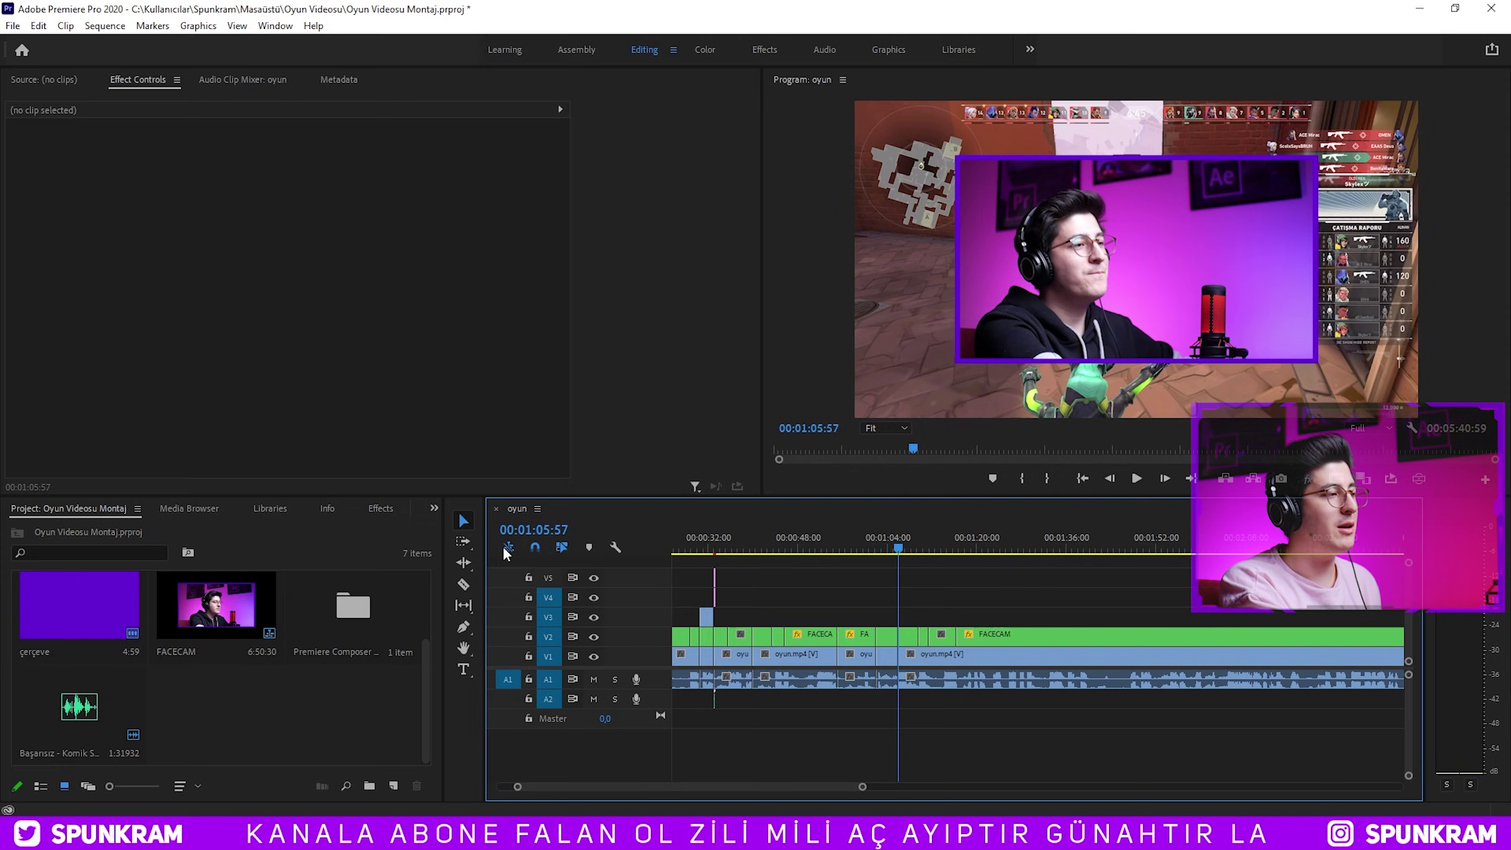
{"action": "key", "text": "equal"}
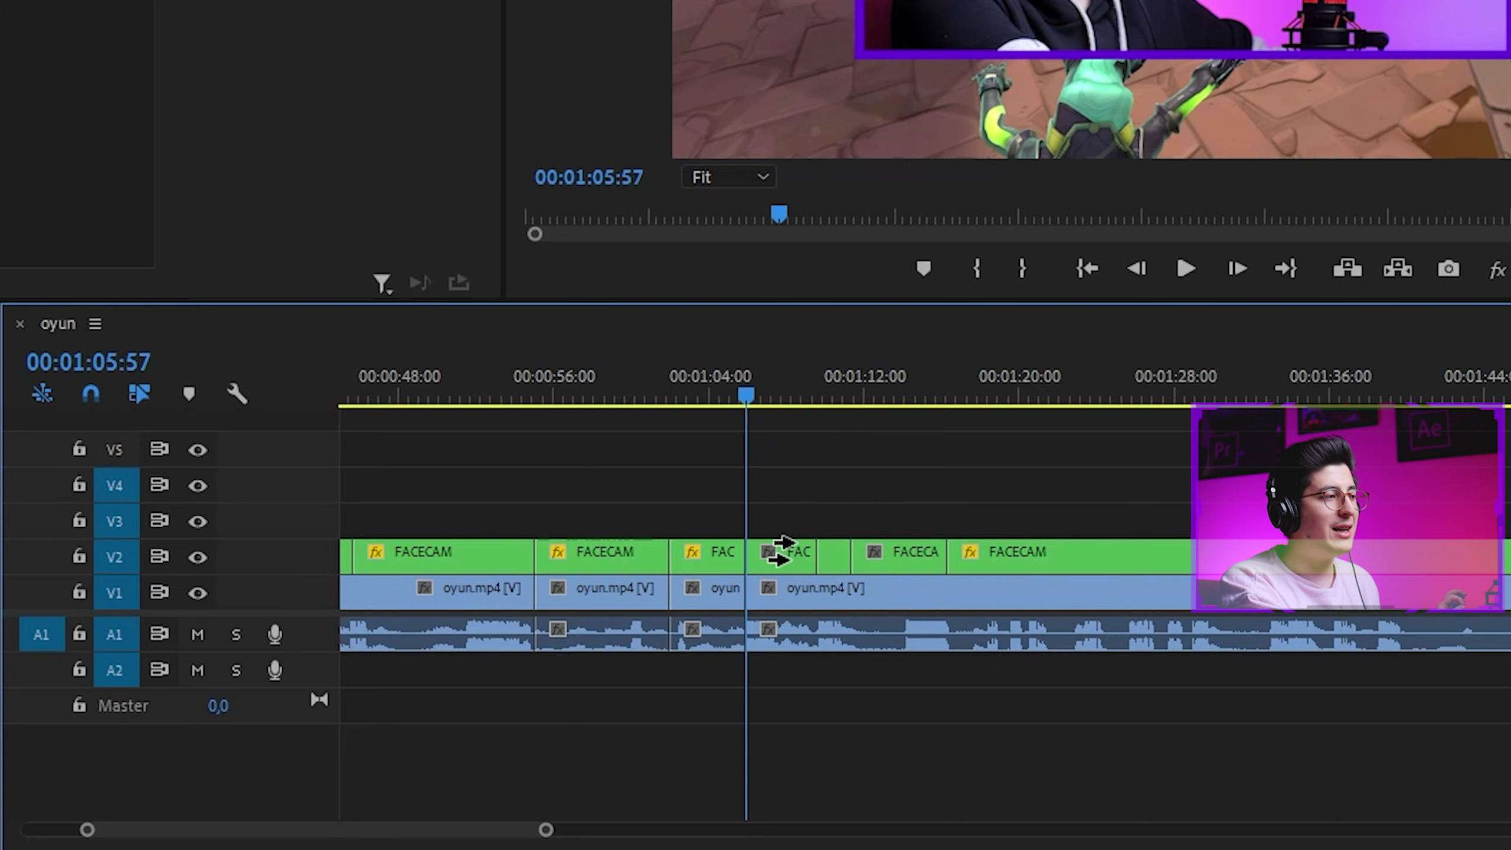
Push all clips after 01:05:57 to the right to open a gap with Track Select Forward.
{"action": "left_click", "coordinate": [762, 562]}
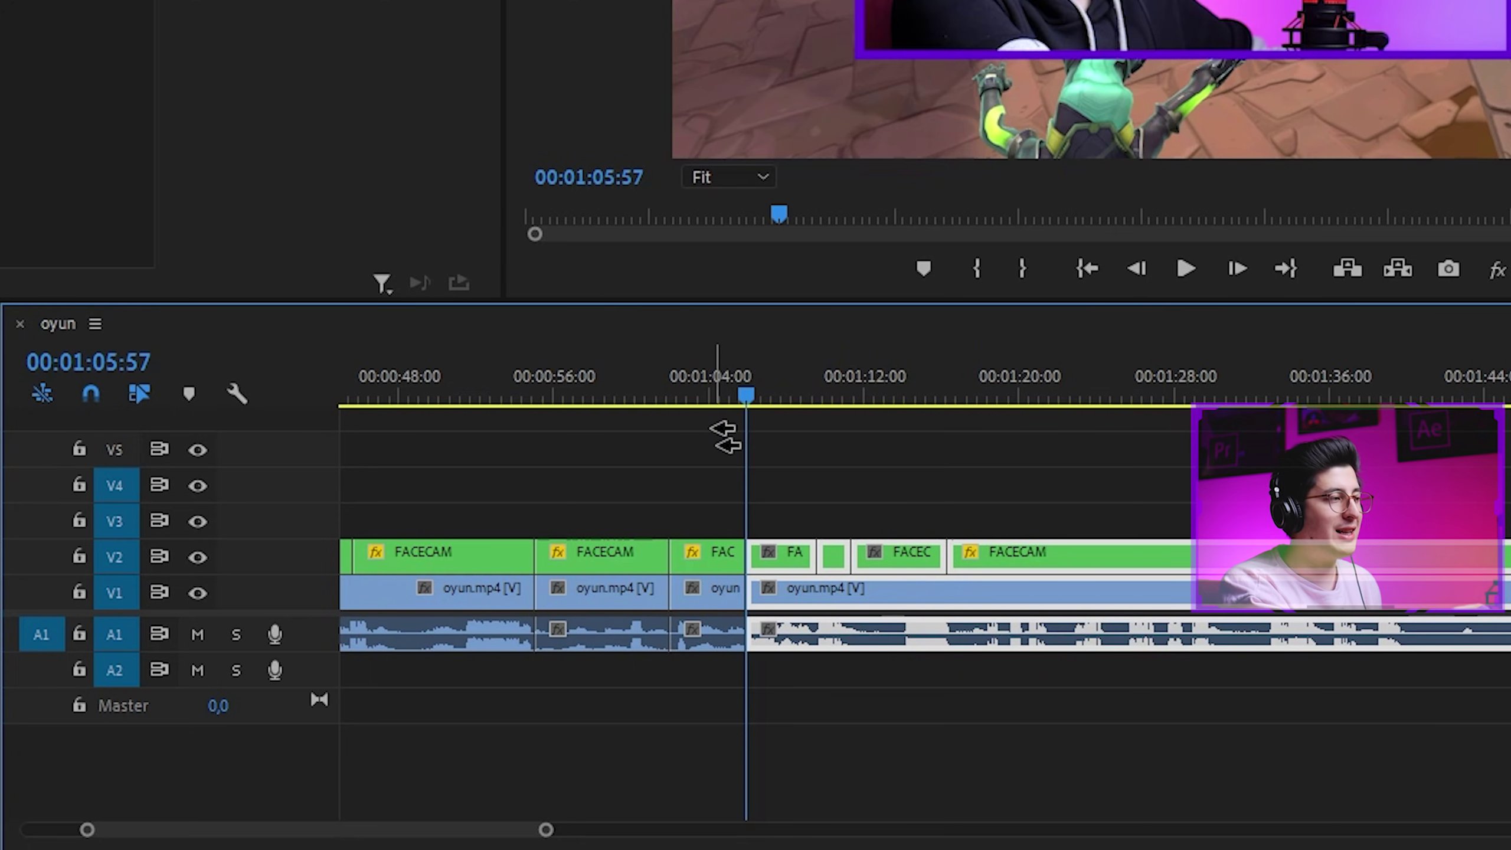
{"action": "left_click", "coordinate": [729, 553]}
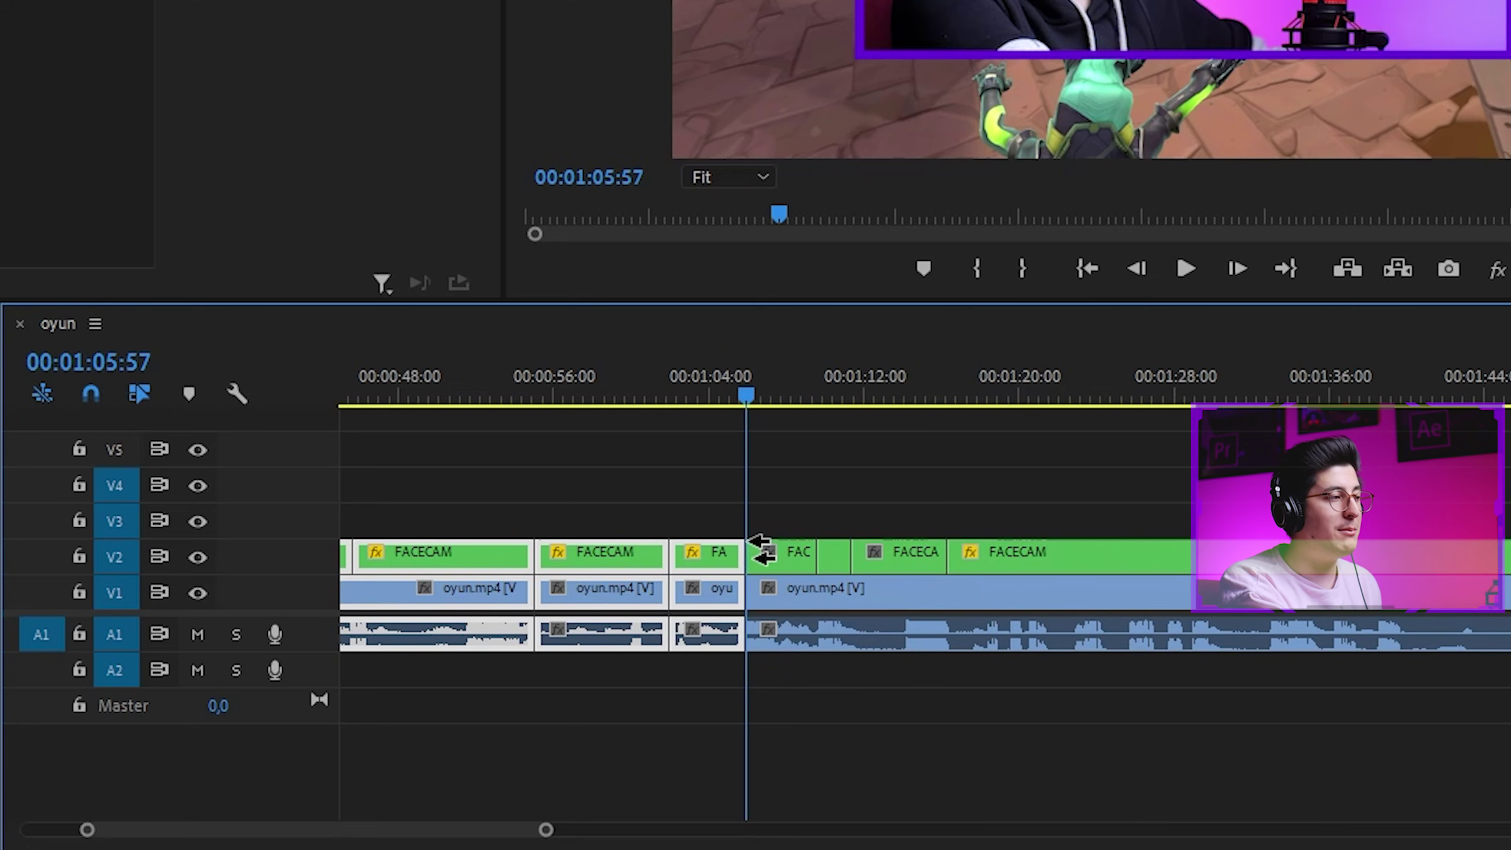
{"action": "key", "text": "a"}
{"action": "key", "text": "equal"}
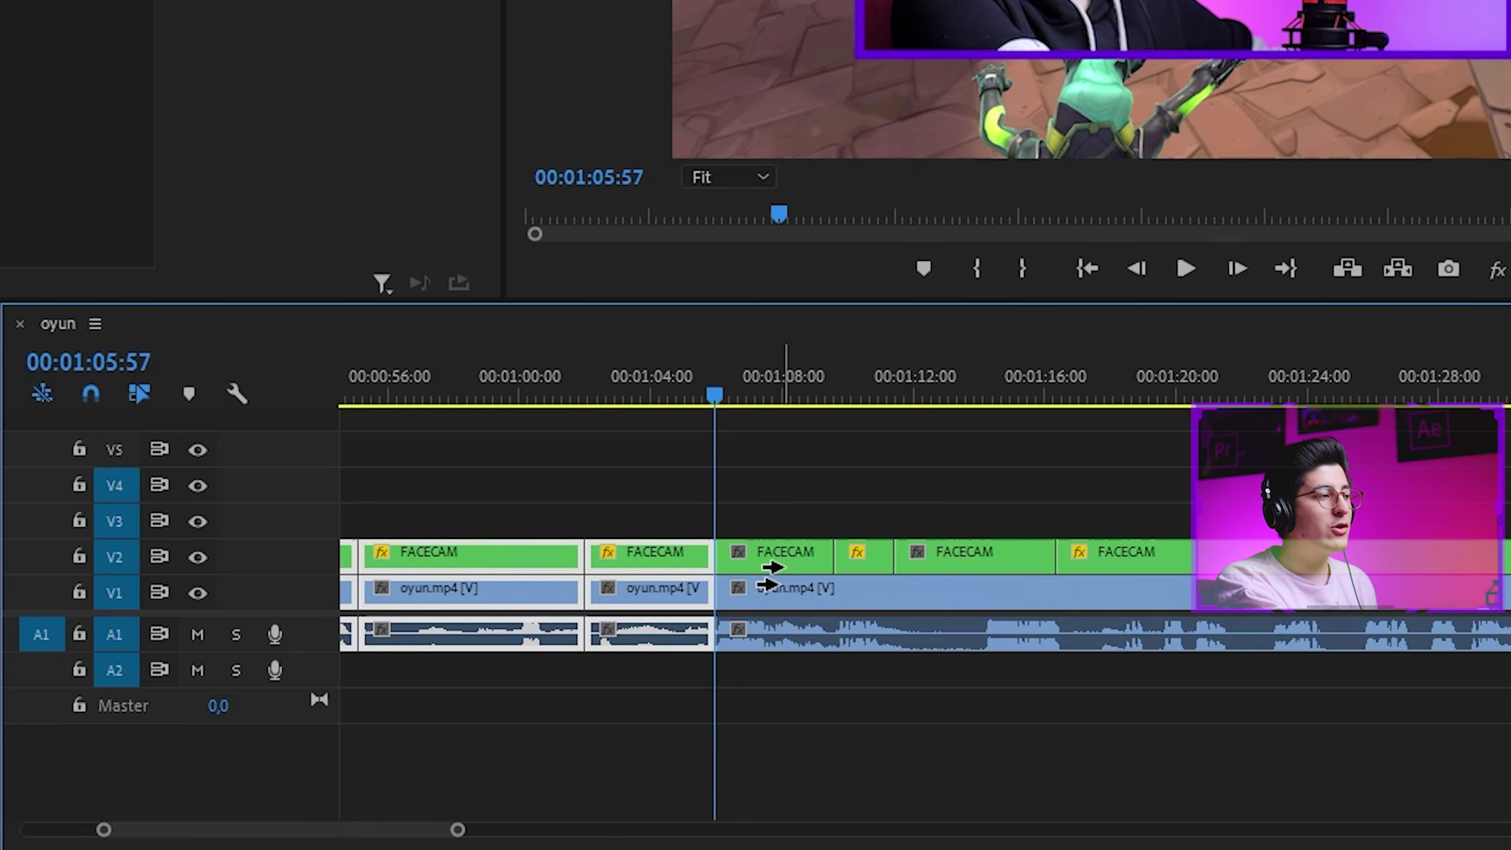
{"action": "left_click", "coordinate": [771, 581]}
{"action": "key", "text": "minus"}
{"action": "key", "text": "minus"}
{"action": "key", "text": "minus"}
{"action": "key", "text": "minus"}
{"action": "key", "text": "minus"}
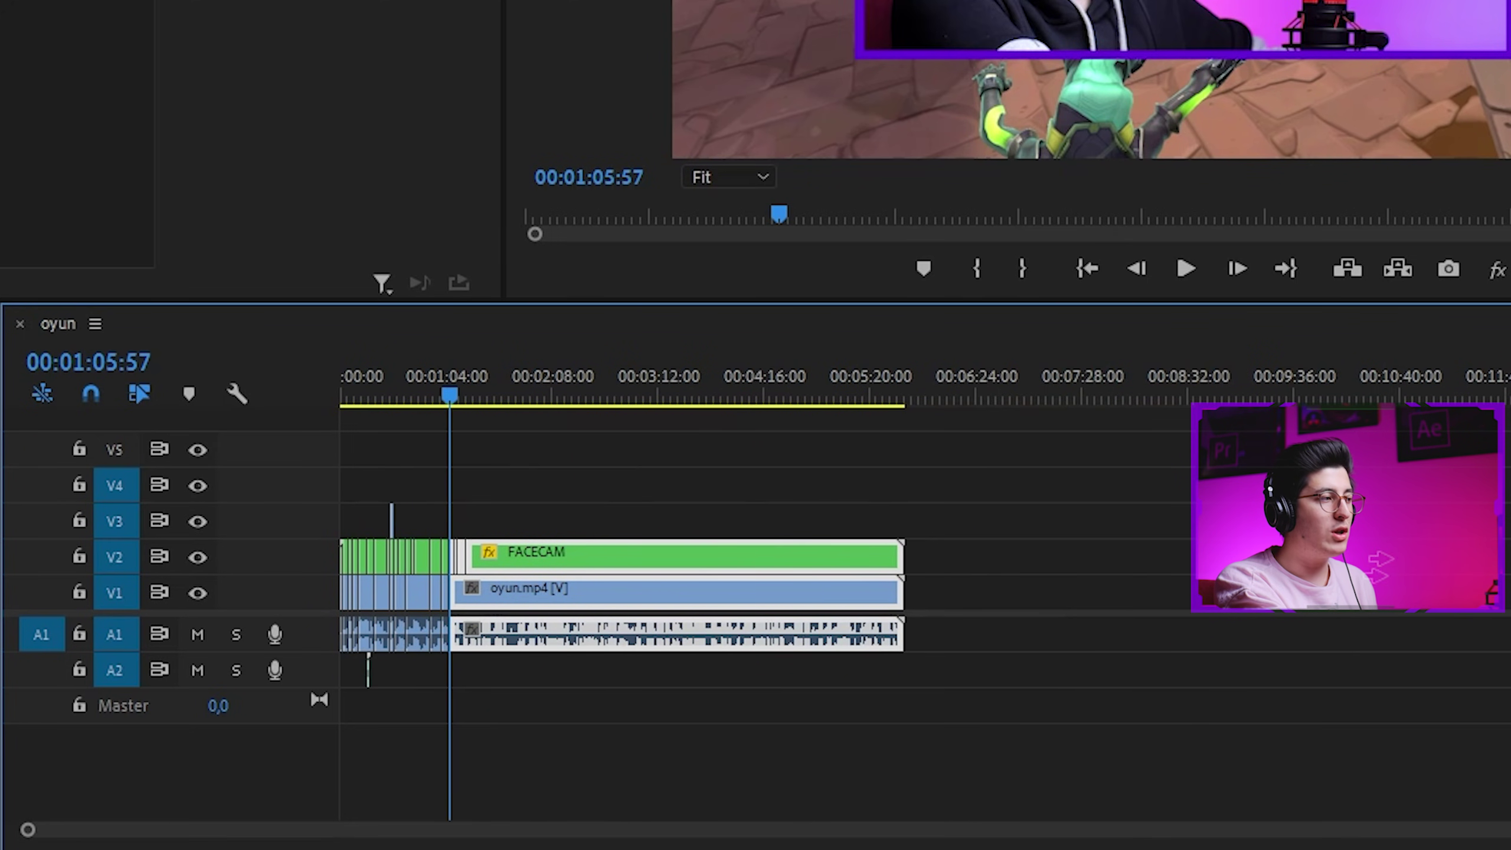
{"action": "key", "text": "equal"}
{"action": "key", "text": "equal"}
{"action": "key", "text": "equal"}
{"action": "left_click_drag", "start_coordinate": [834, 640], "coordinate": [1024, 640]}
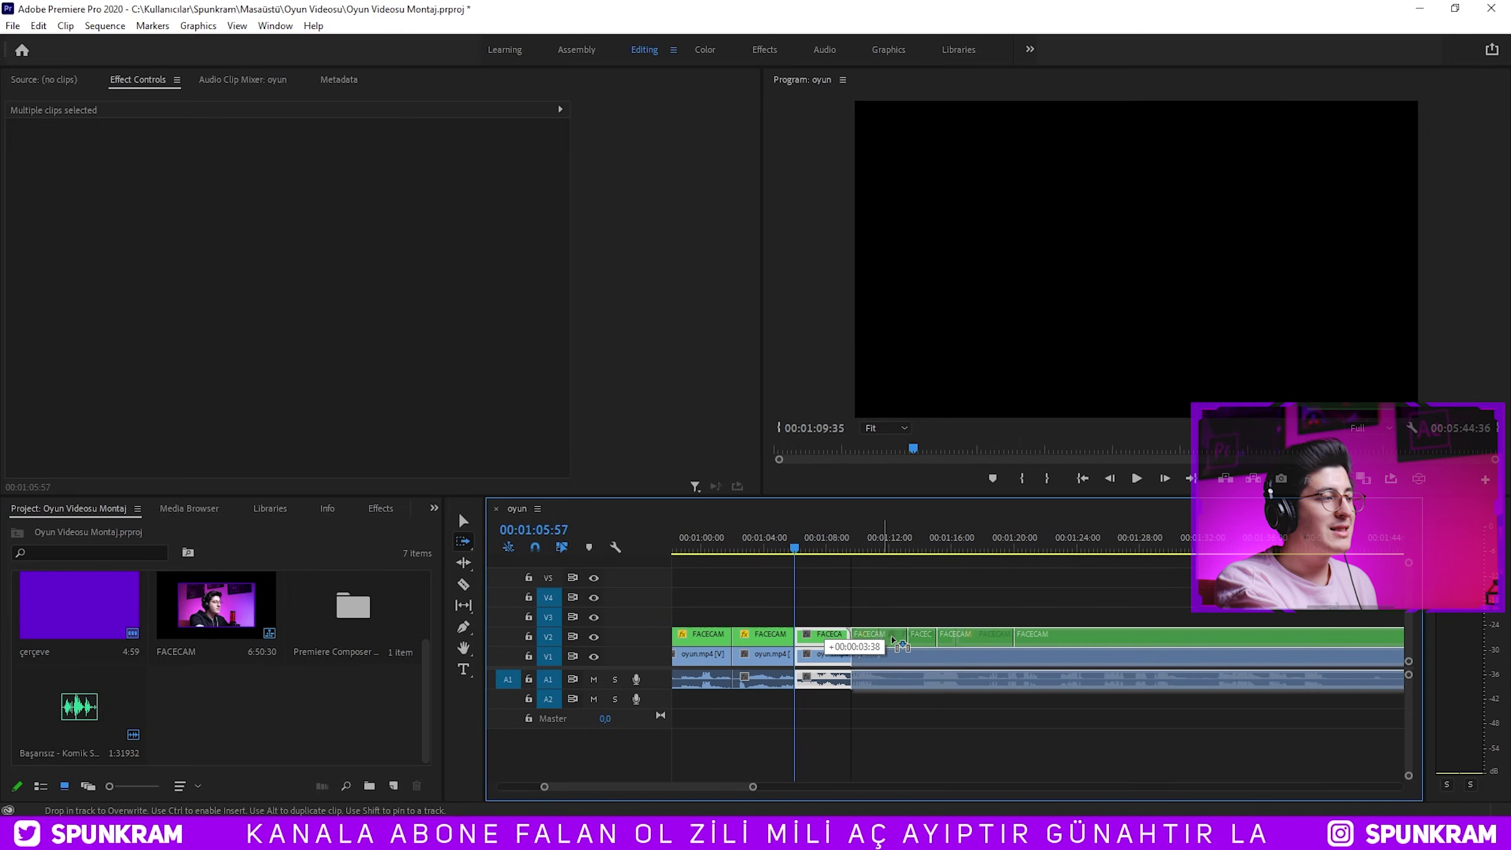
Import Memati yeter lan yeter.mp4 from the Komik Videolar folder and load it in the Source monitor.
{"action": "key", "text": "alt+Tab"}
{"action": "mouse_move", "coordinate": [743, 336]}
{"action": "left_mouse_down"}
{"action": "mouse_move", "coordinate": [363, 598]}
{"action": "mouse_move", "coordinate": [265, 706]}
{"action": "left_mouse_up"}
{"action": "double_click", "coordinate": [269, 700]}
{"action": "left_click", "coordinate": [577, 458]}
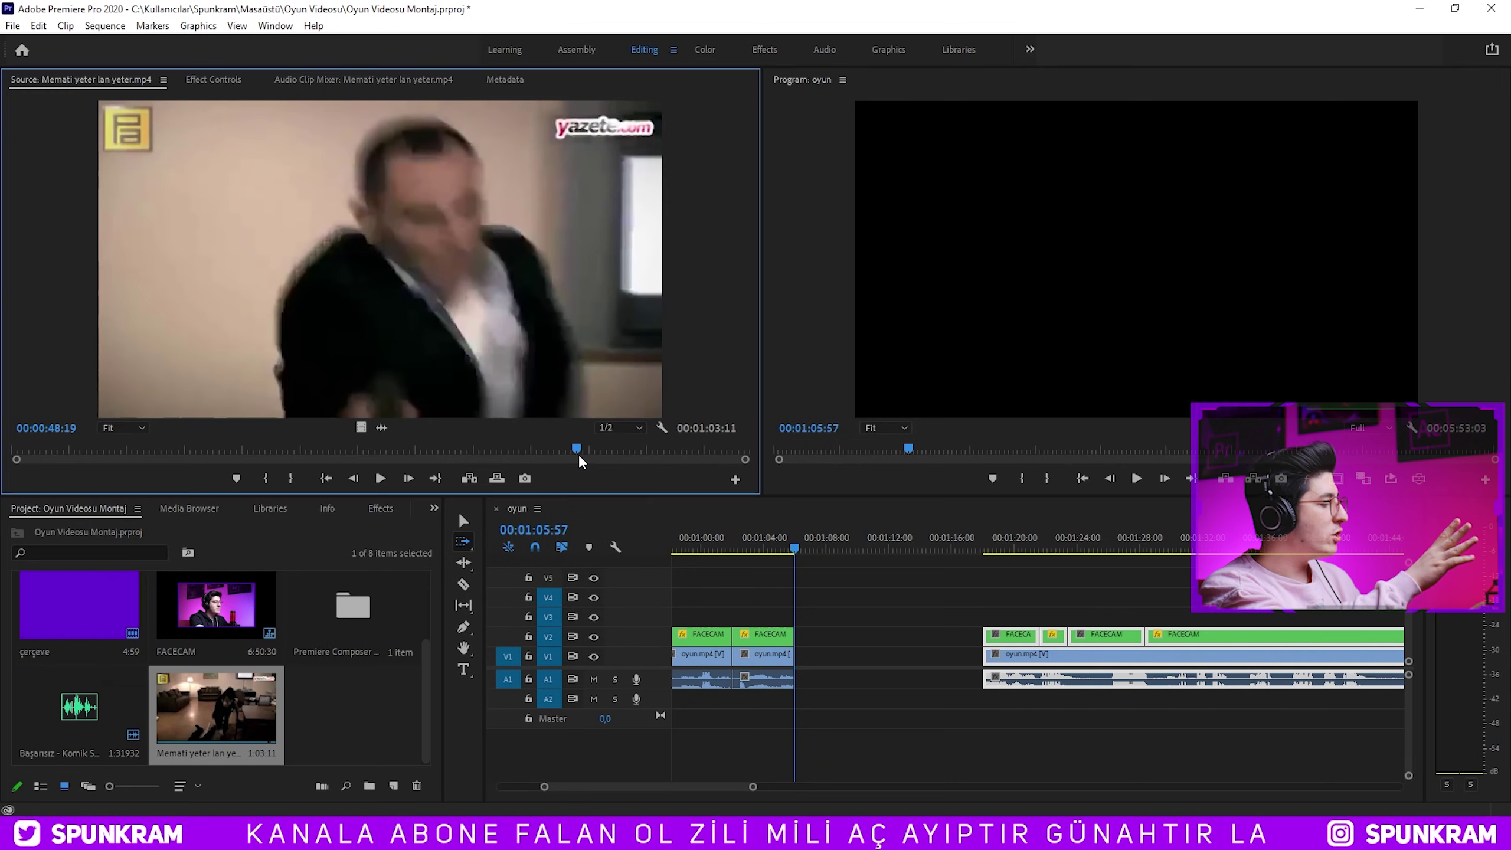
Mark In and Out points on the Memati clip and place the piece into the timeline gap.
{"action": "key", "text": "space"}
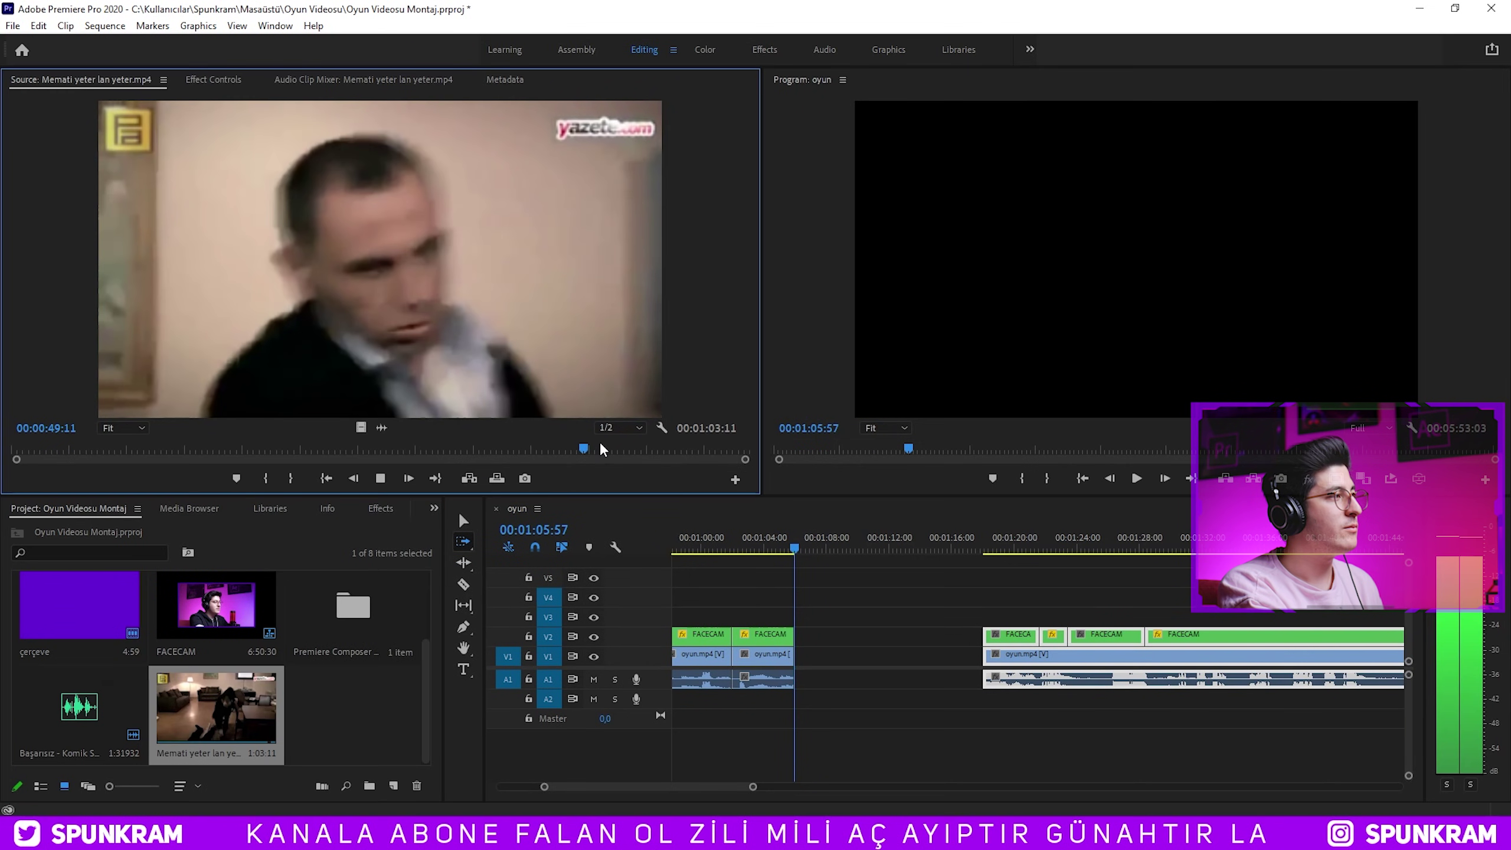
{"action": "key", "text": "space"}
{"action": "key", "text": "i"}
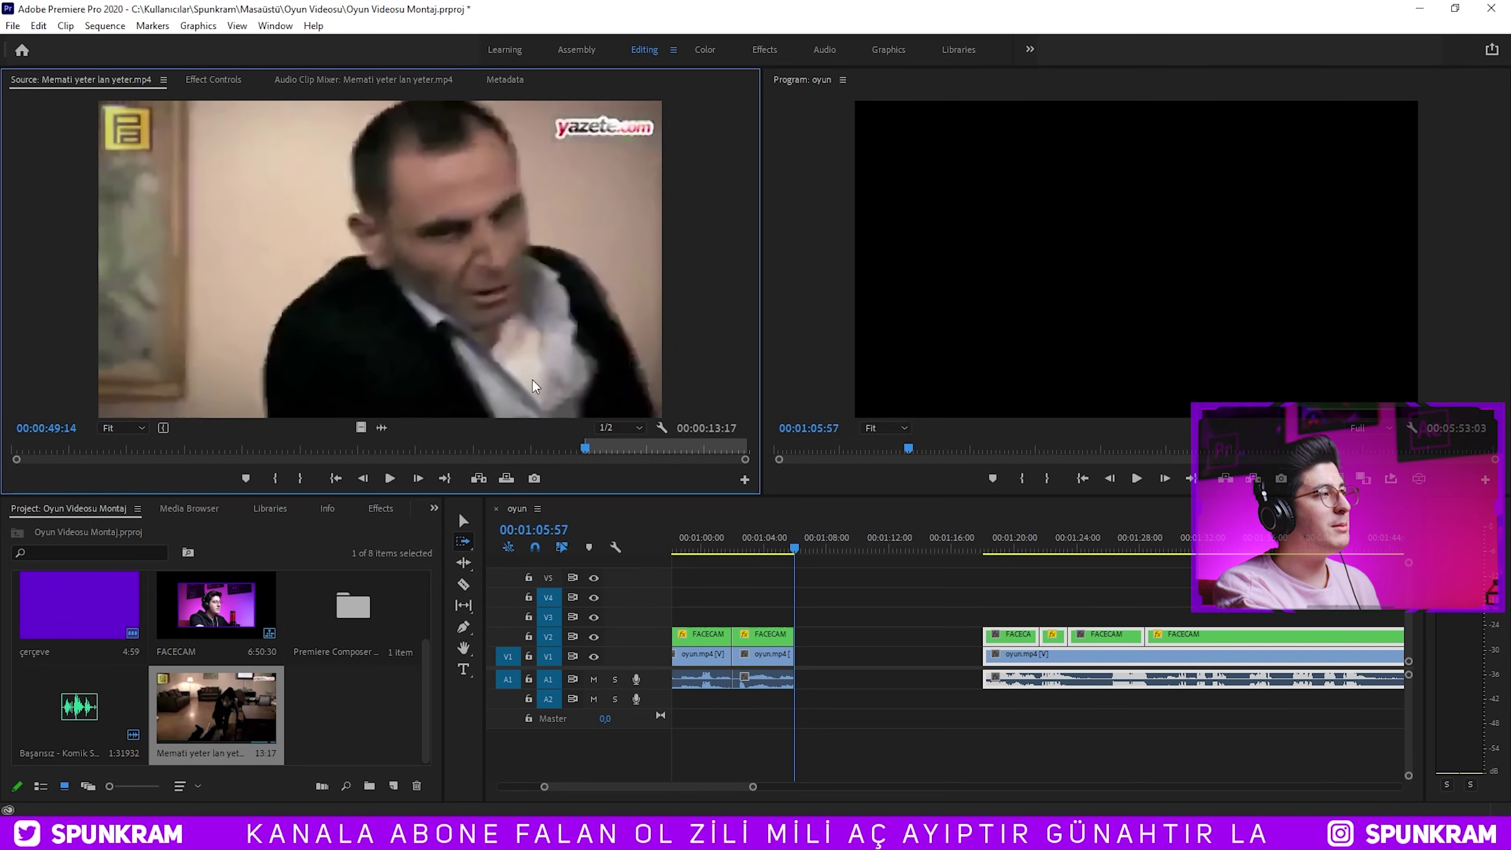
{"action": "left_click", "coordinate": [606, 450]}
{"action": "left_click_drag", "start_coordinate": [607, 449], "coordinate": [625, 452]}
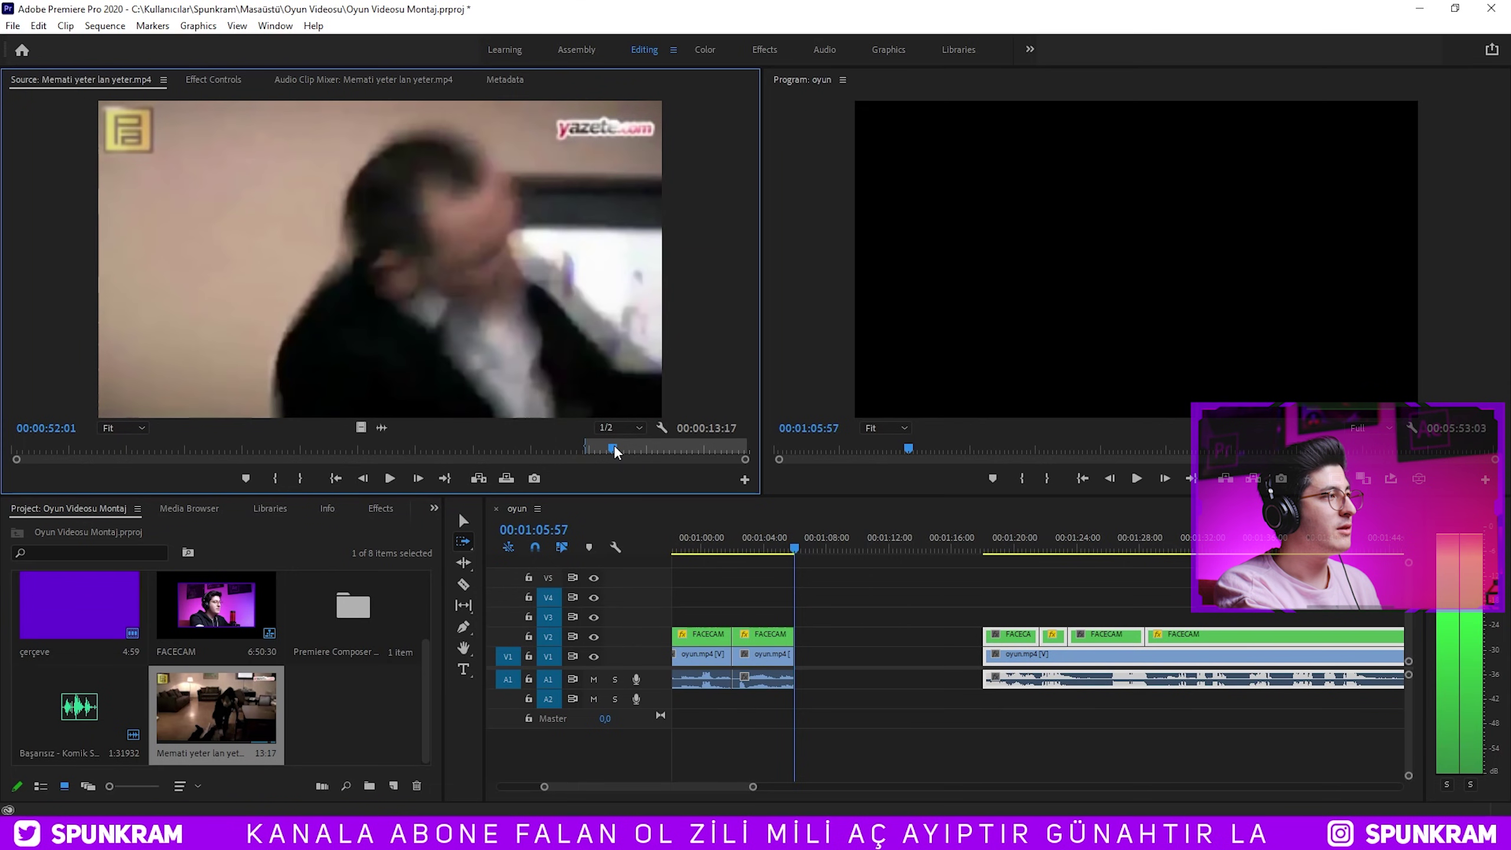
{"action": "key", "text": "o"}
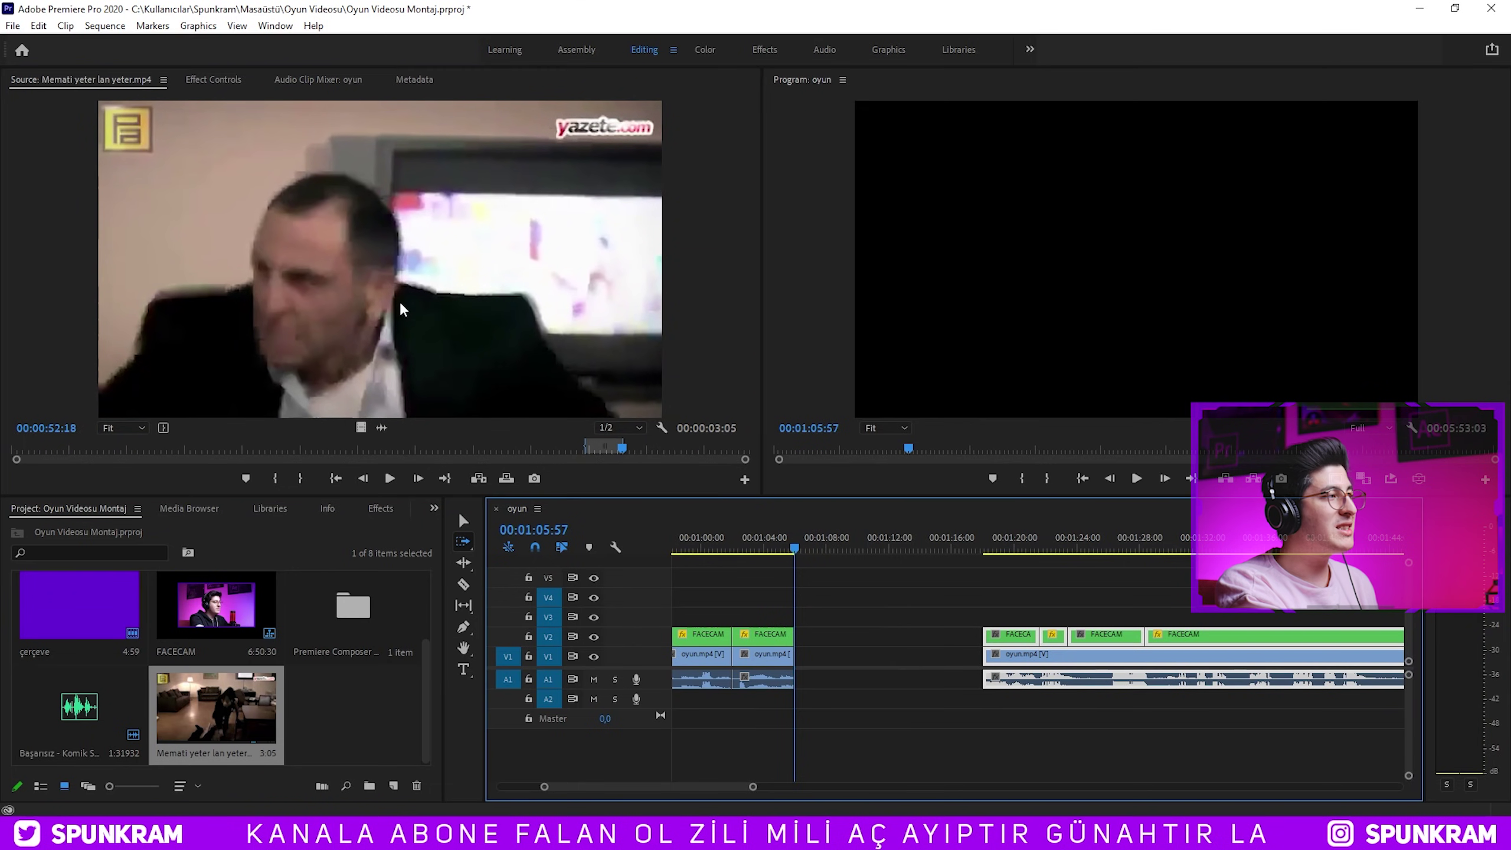
{"action": "mouse_move", "coordinate": [372, 338]}
{"action": "left_mouse_down"}
{"action": "mouse_move", "coordinate": [822, 655]}
{"action": "mouse_move", "coordinate": [795, 655]}
{"action": "left_mouse_up"}
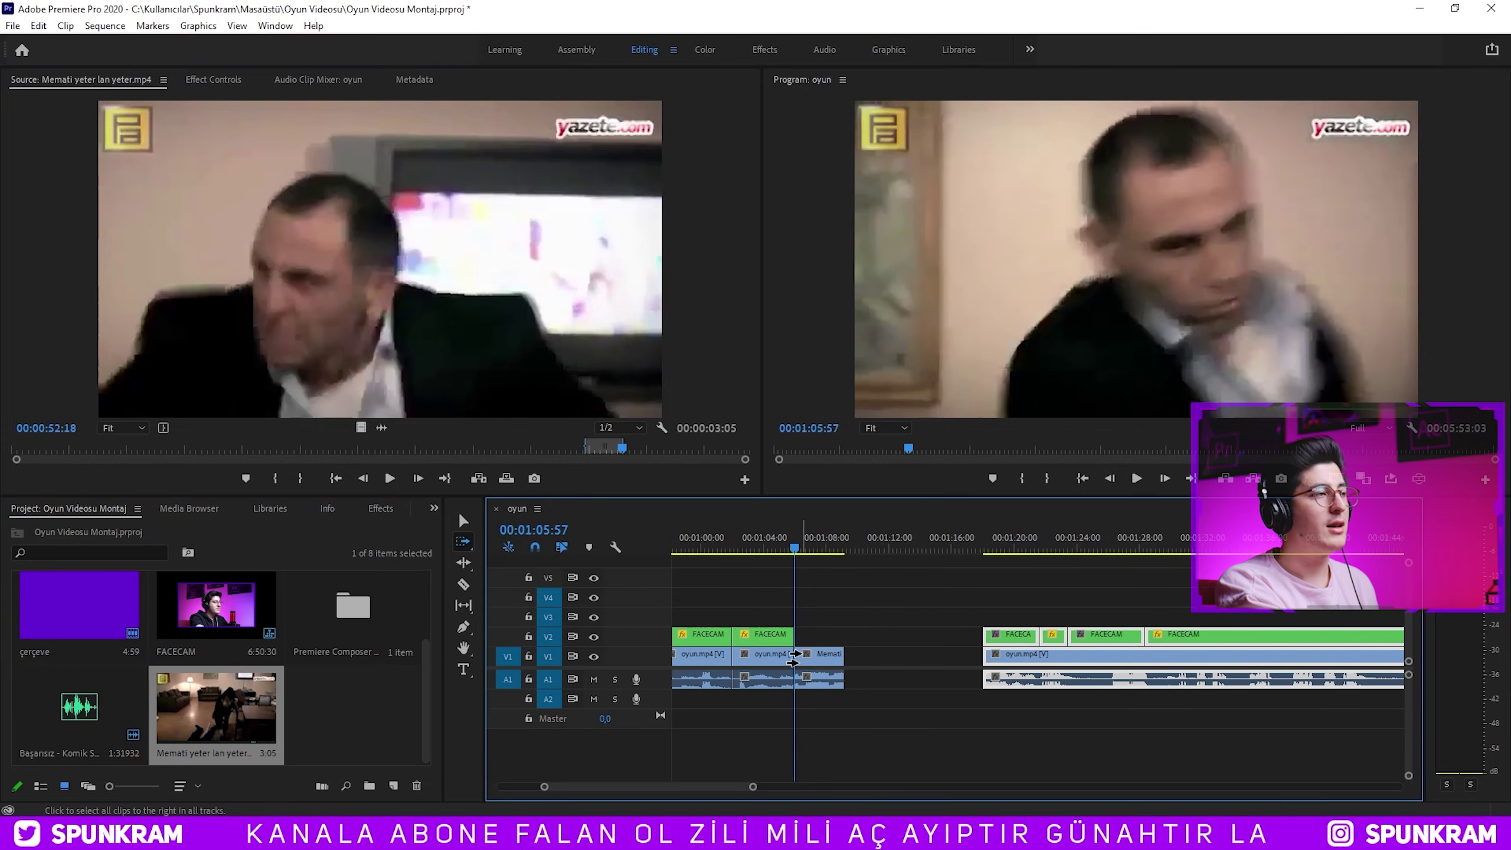
Ripple-trim the Memati clip's start to the chosen frame and play back the edit.
{"action": "key", "text": "="}
{"action": "left_click", "coordinate": [795, 539]}
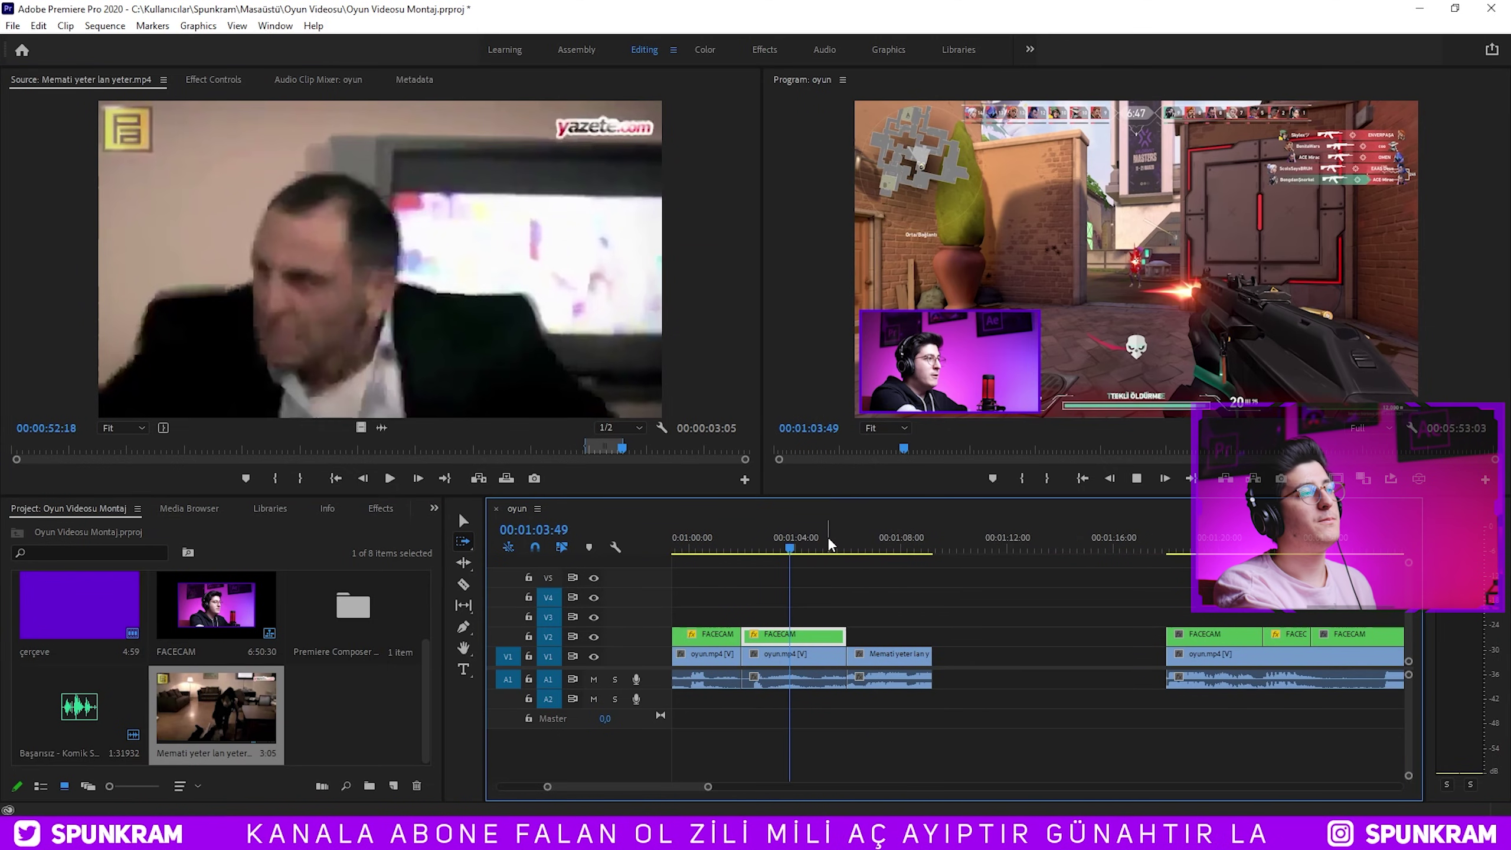
{"action": "key", "text": "space"}
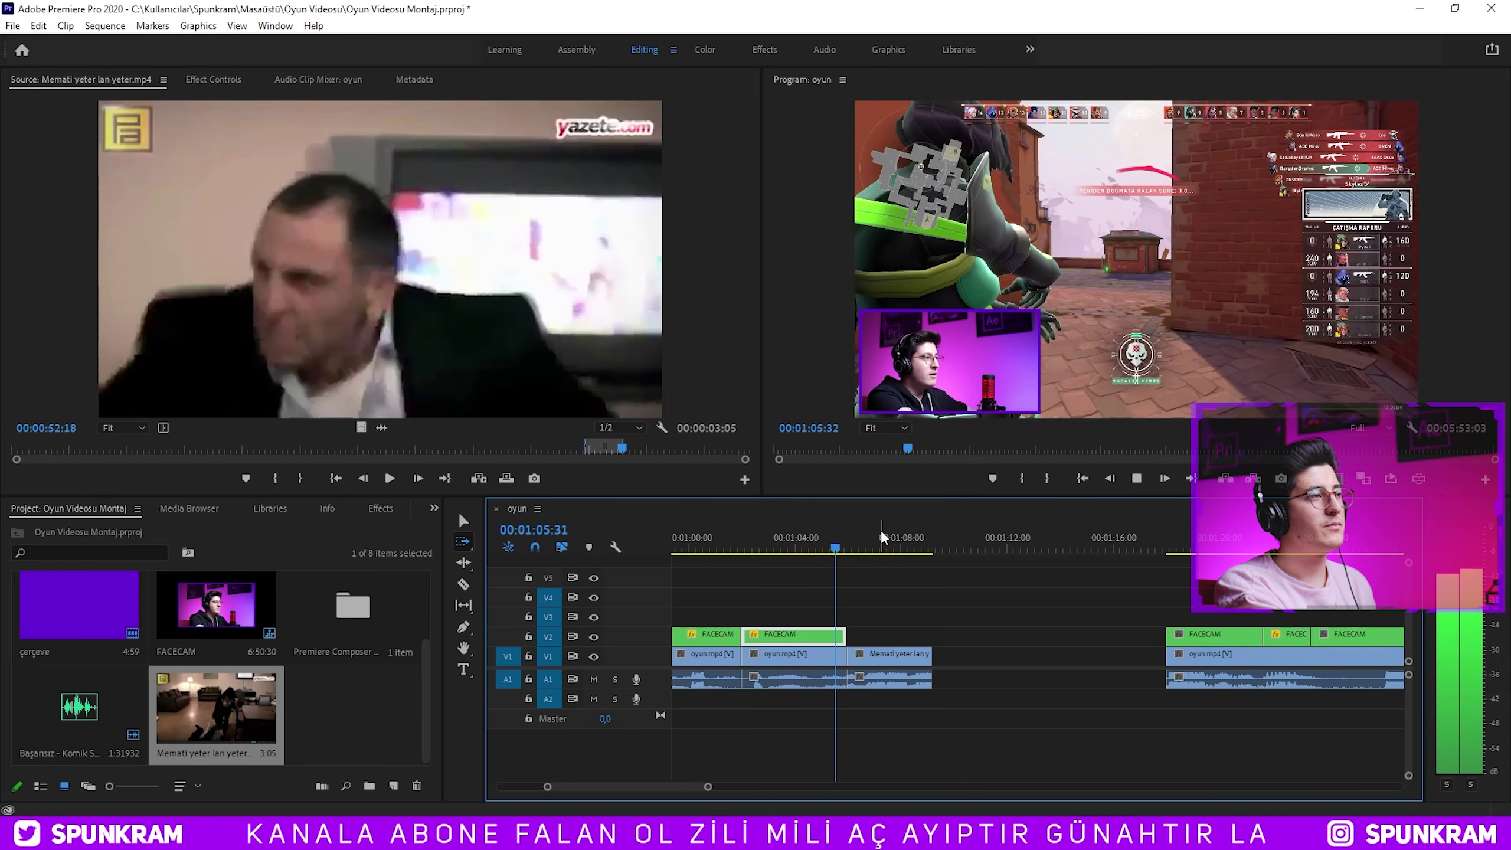
{"action": "left_click_drag", "start_coordinate": [882, 538], "coordinate": [862, 545]}
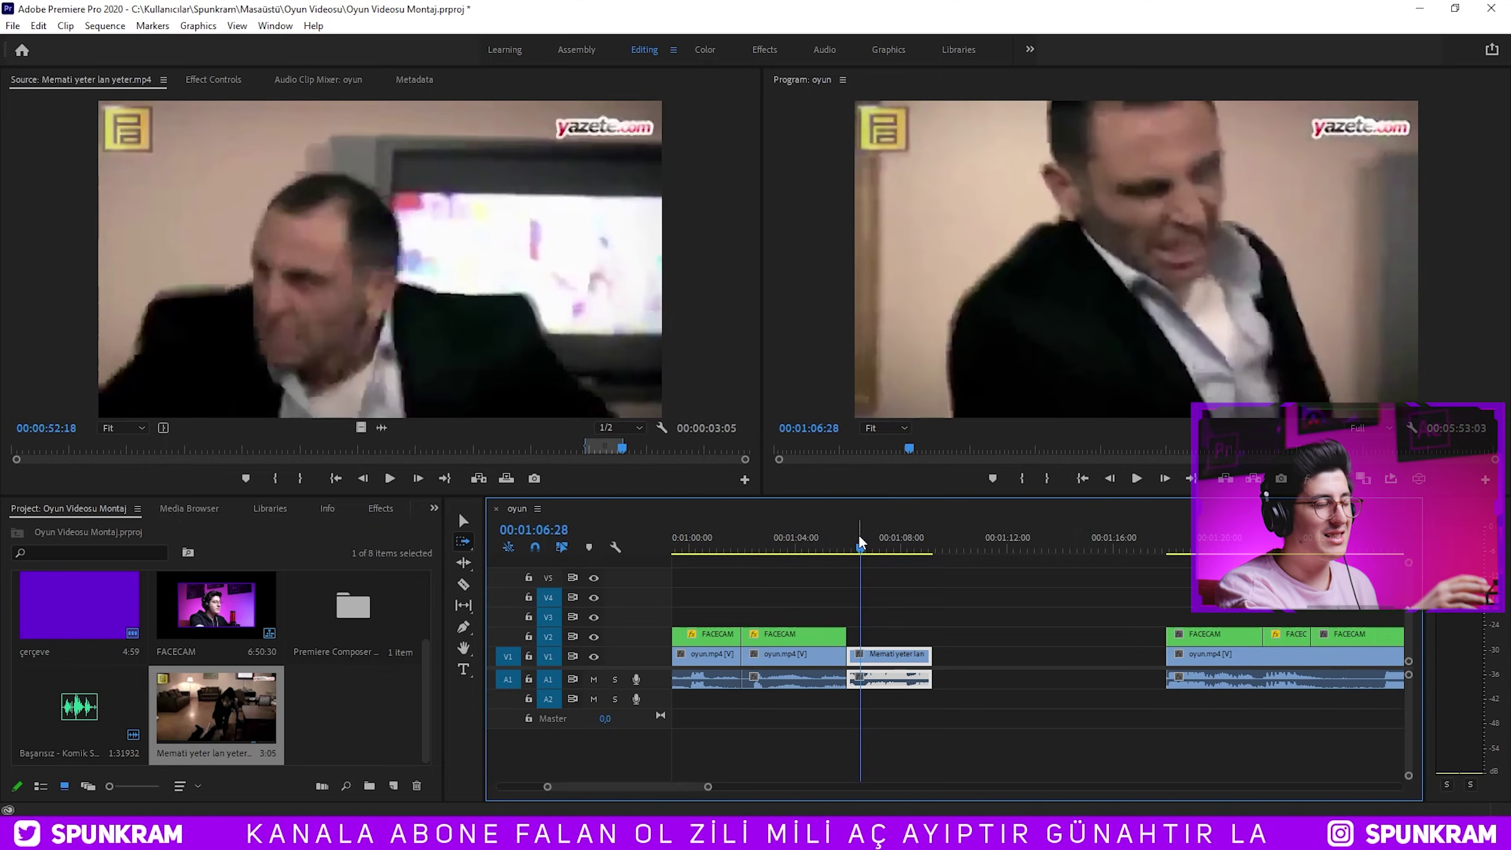
{"action": "key", "text": "q"}
{"action": "key", "text": "shift+k"}
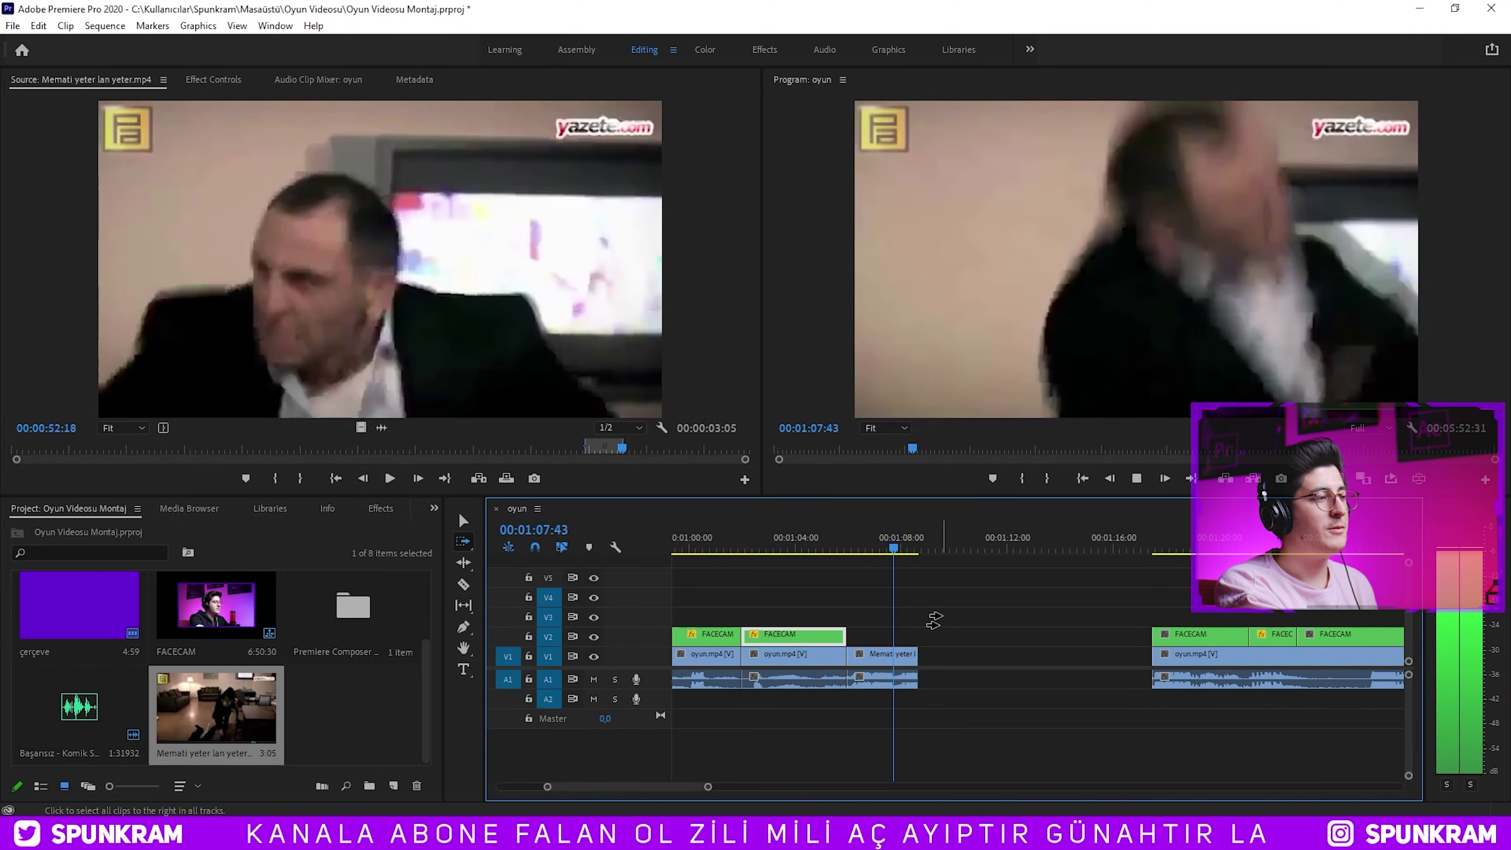
Delete the empty gap after the Memati clip so the later clips close up.
{"action": "key", "text": "v"}
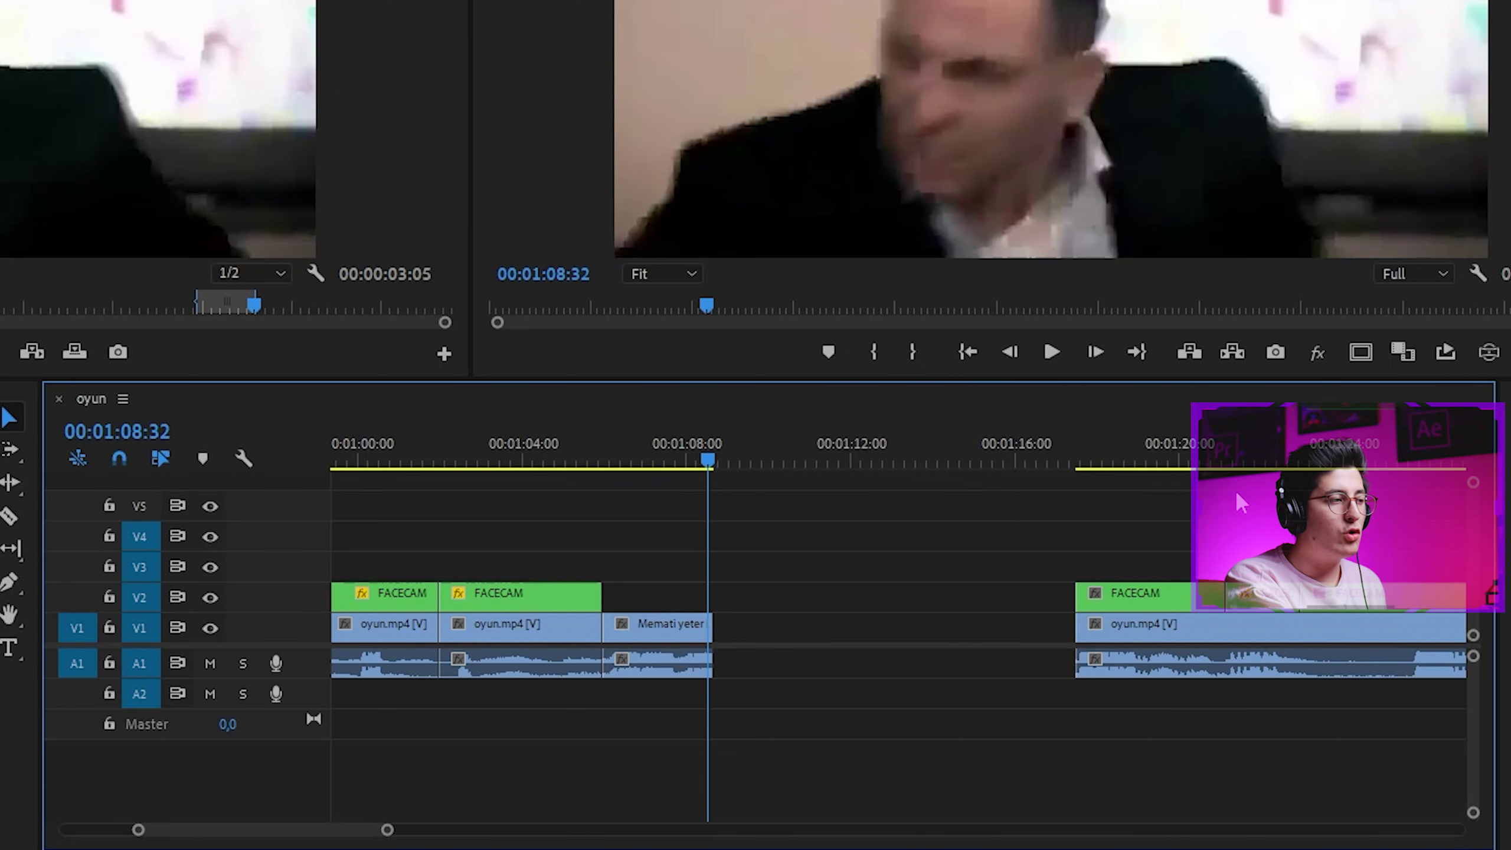
{"action": "left_click", "coordinate": [1127, 598]}
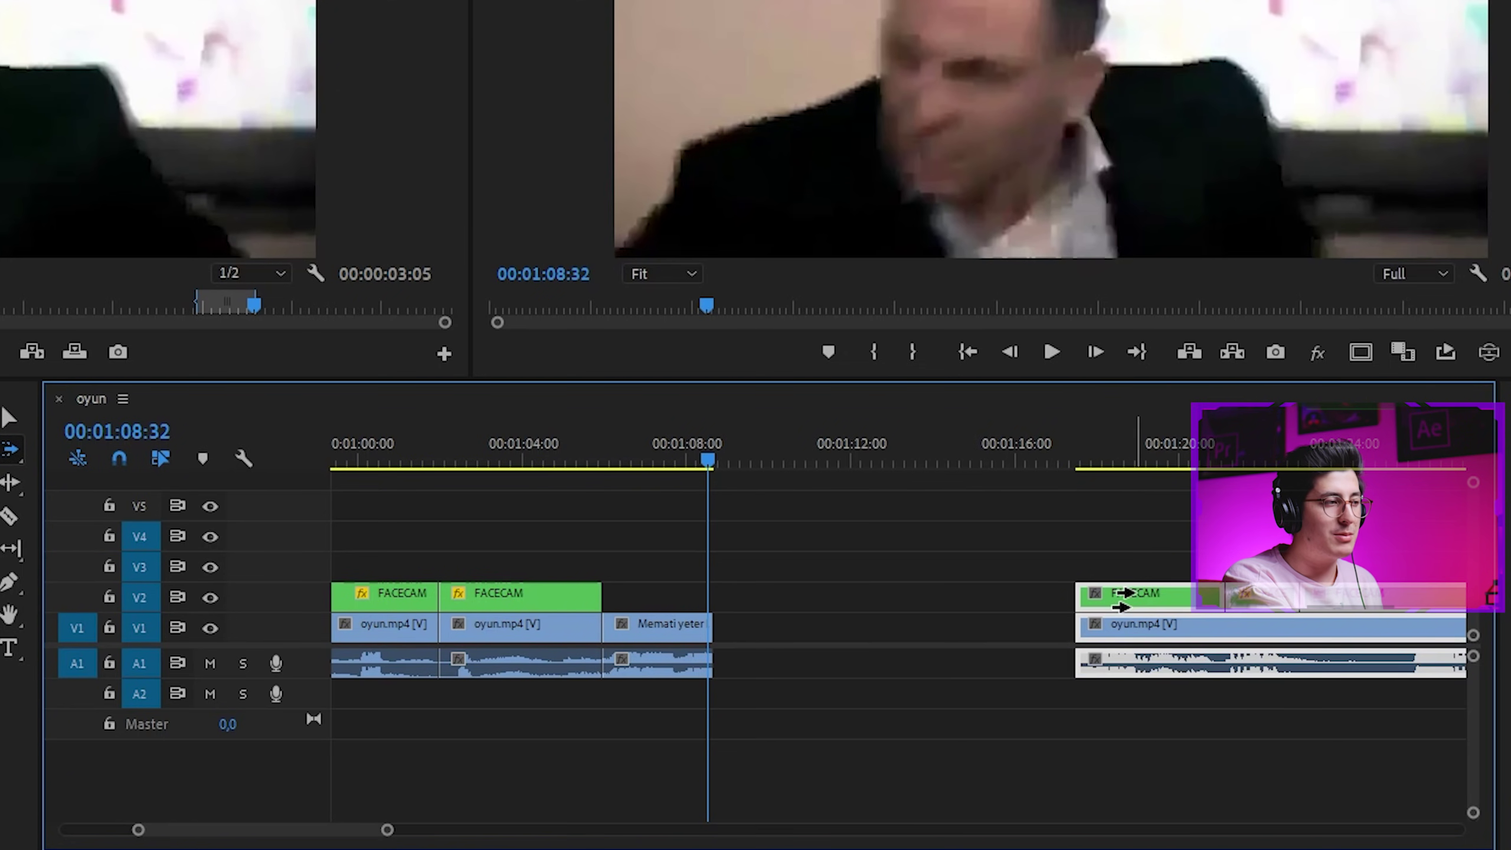
{"action": "left_click_drag", "start_coordinate": [1152, 613], "coordinate": [881, 618]}
{"action": "key", "text": "ctrl+z"}
{"action": "left_click", "coordinate": [921, 535]}
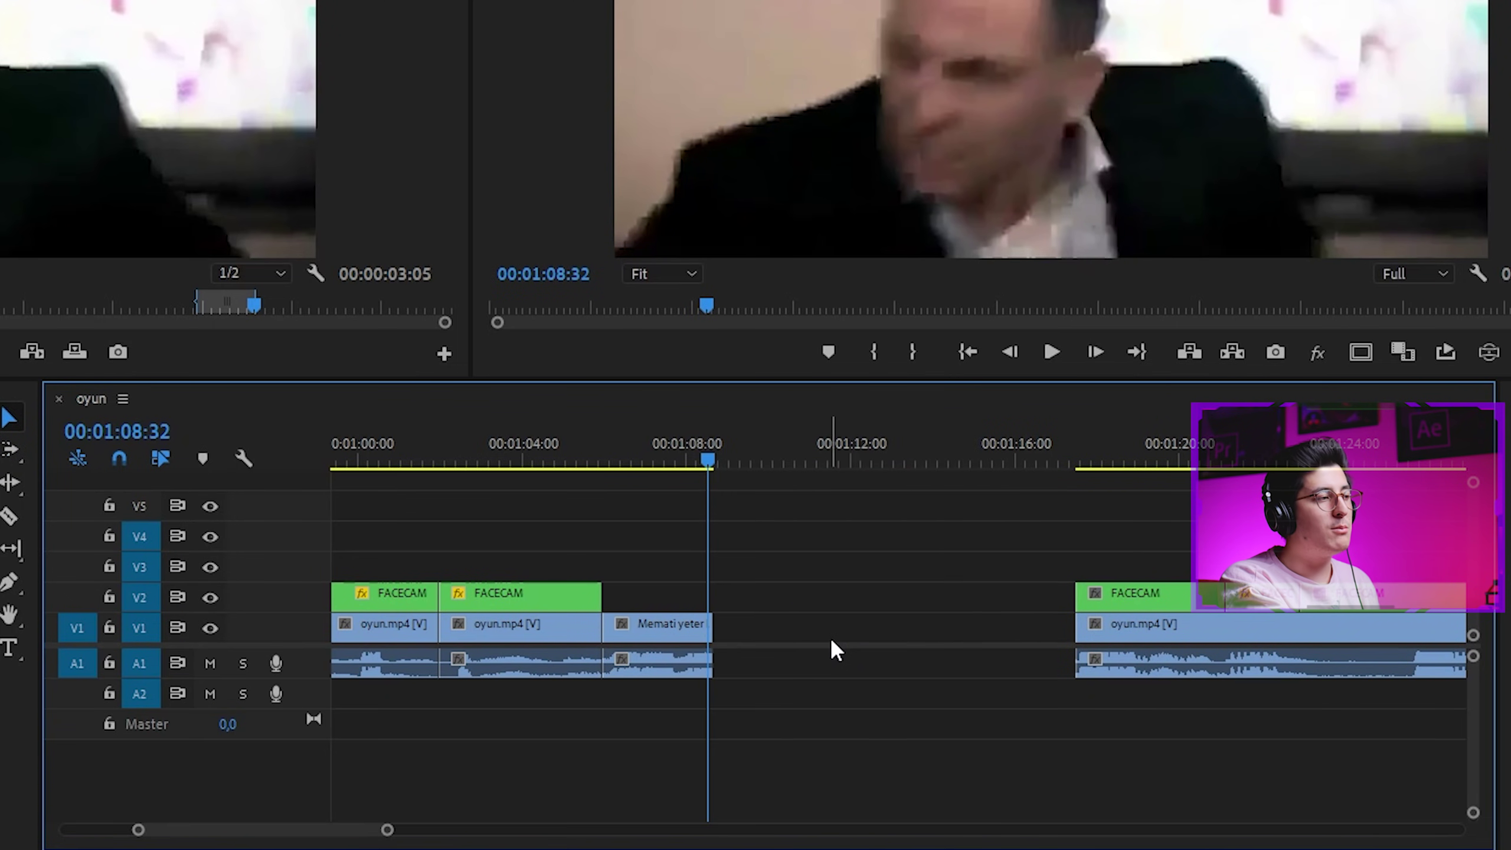
{"action": "left_click", "coordinate": [846, 626]}
{"action": "key", "text": "Delete"}
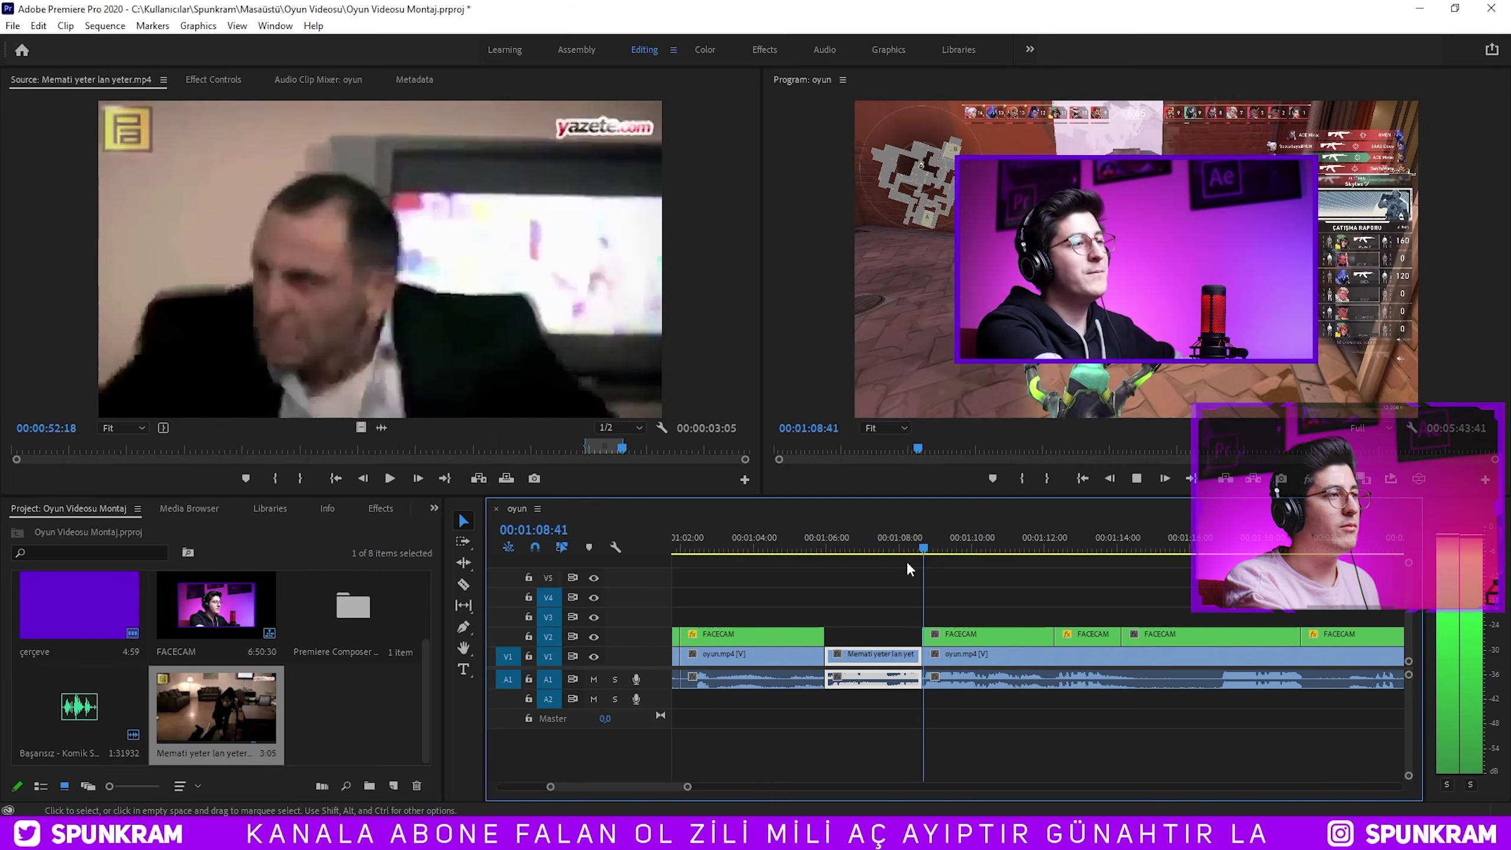
Add a Pan transition where gameplay resumes and push later clips right at 01:16:46.
{"action": "left_click", "coordinate": [931, 549]}
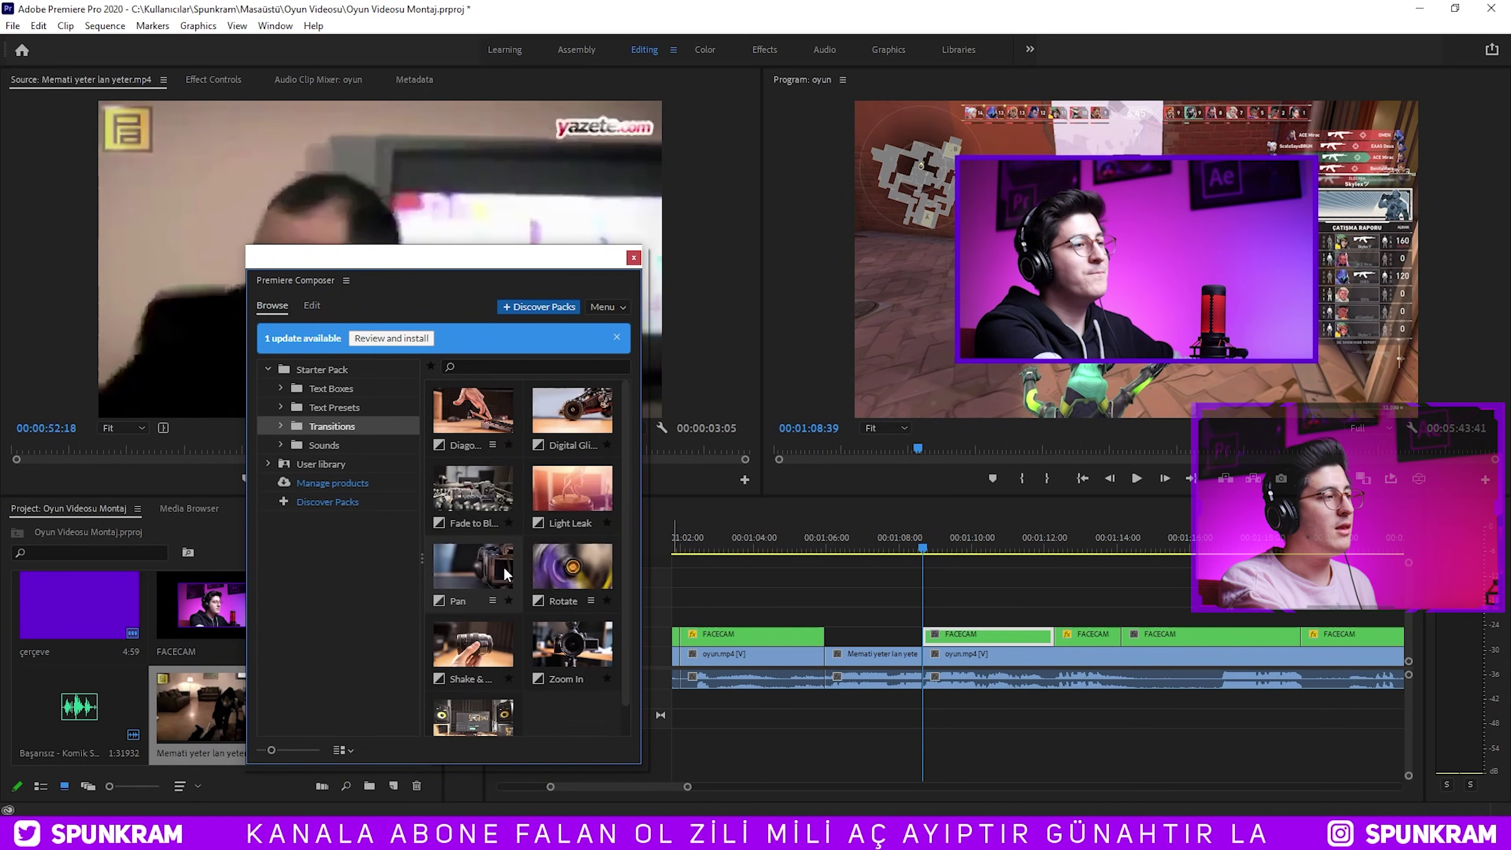
{"action": "double_click", "coordinate": [503, 567]}
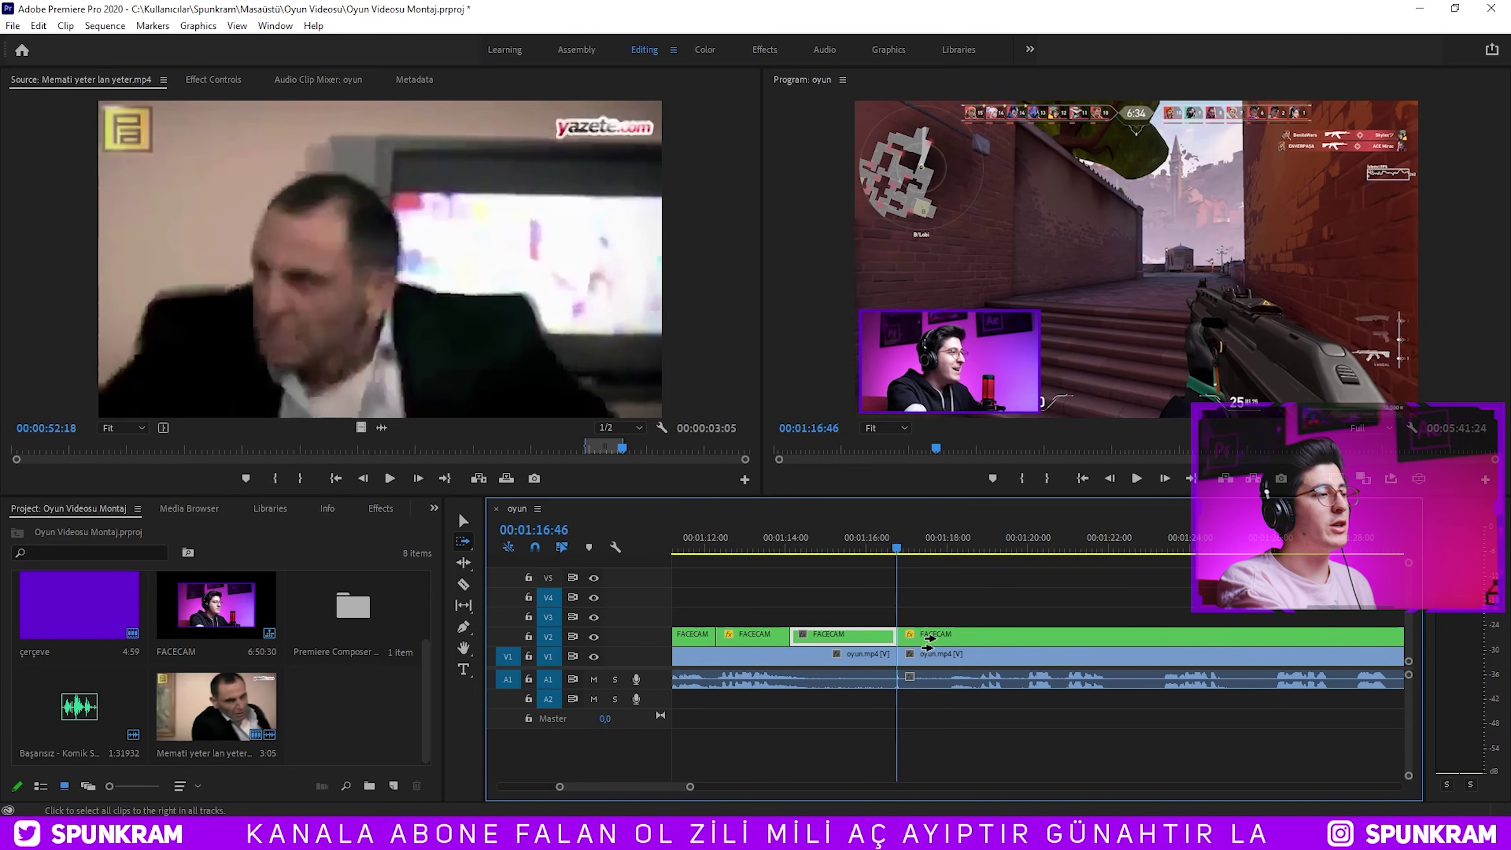
{"action": "left_click_drag", "start_coordinate": [925, 640], "coordinate": [1273, 640]}
Mark In and Out on the sen varya tam bi malsın clip and place it at 01:16:46.
{"action": "key", "text": "v"}
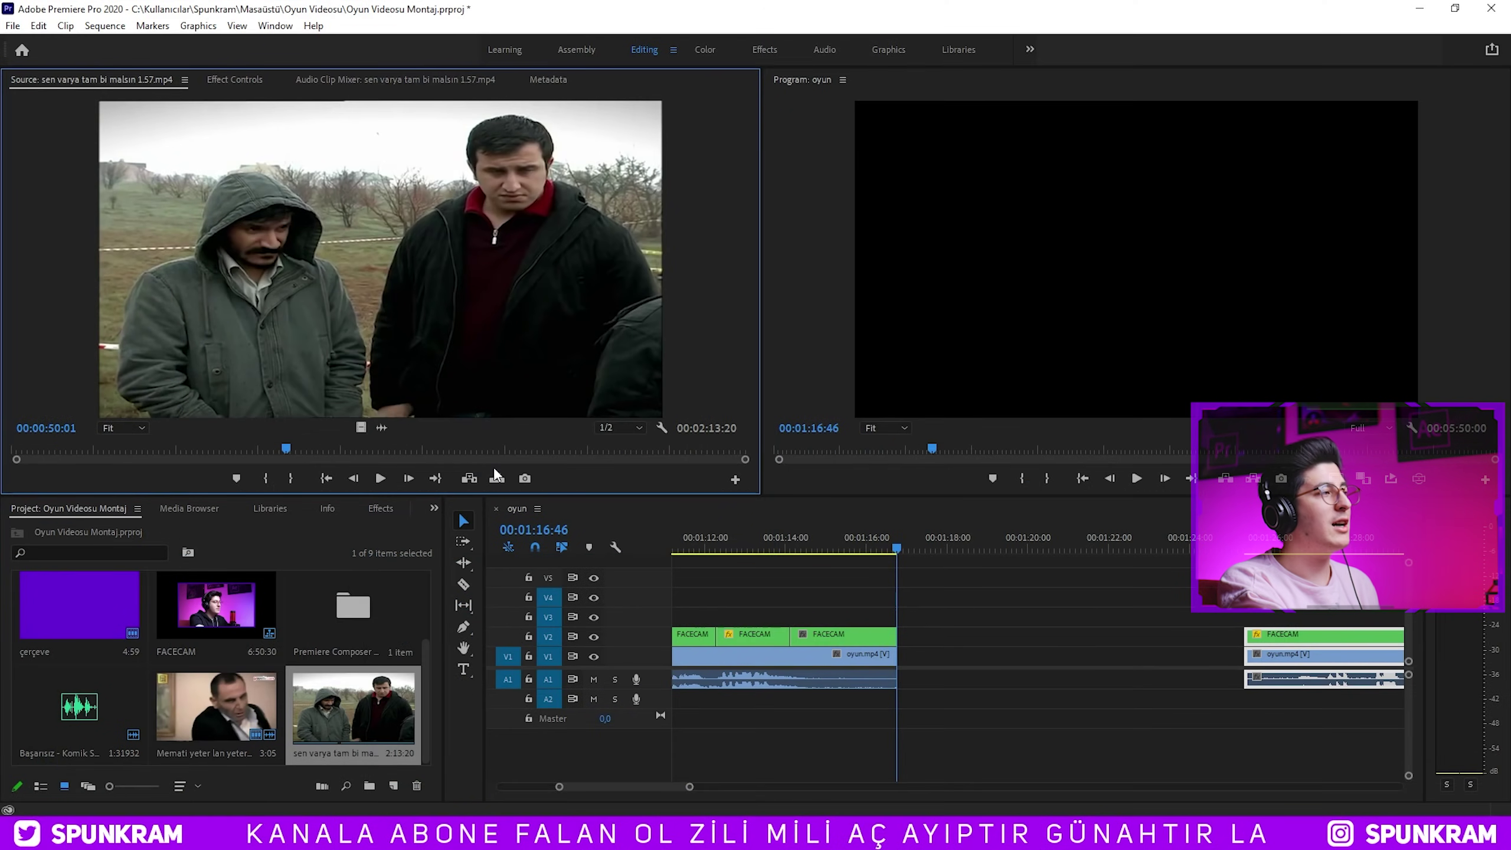
{"action": "left_click_drag", "start_coordinate": [501, 451], "coordinate": [649, 447]}
{"action": "key", "text": "i"}
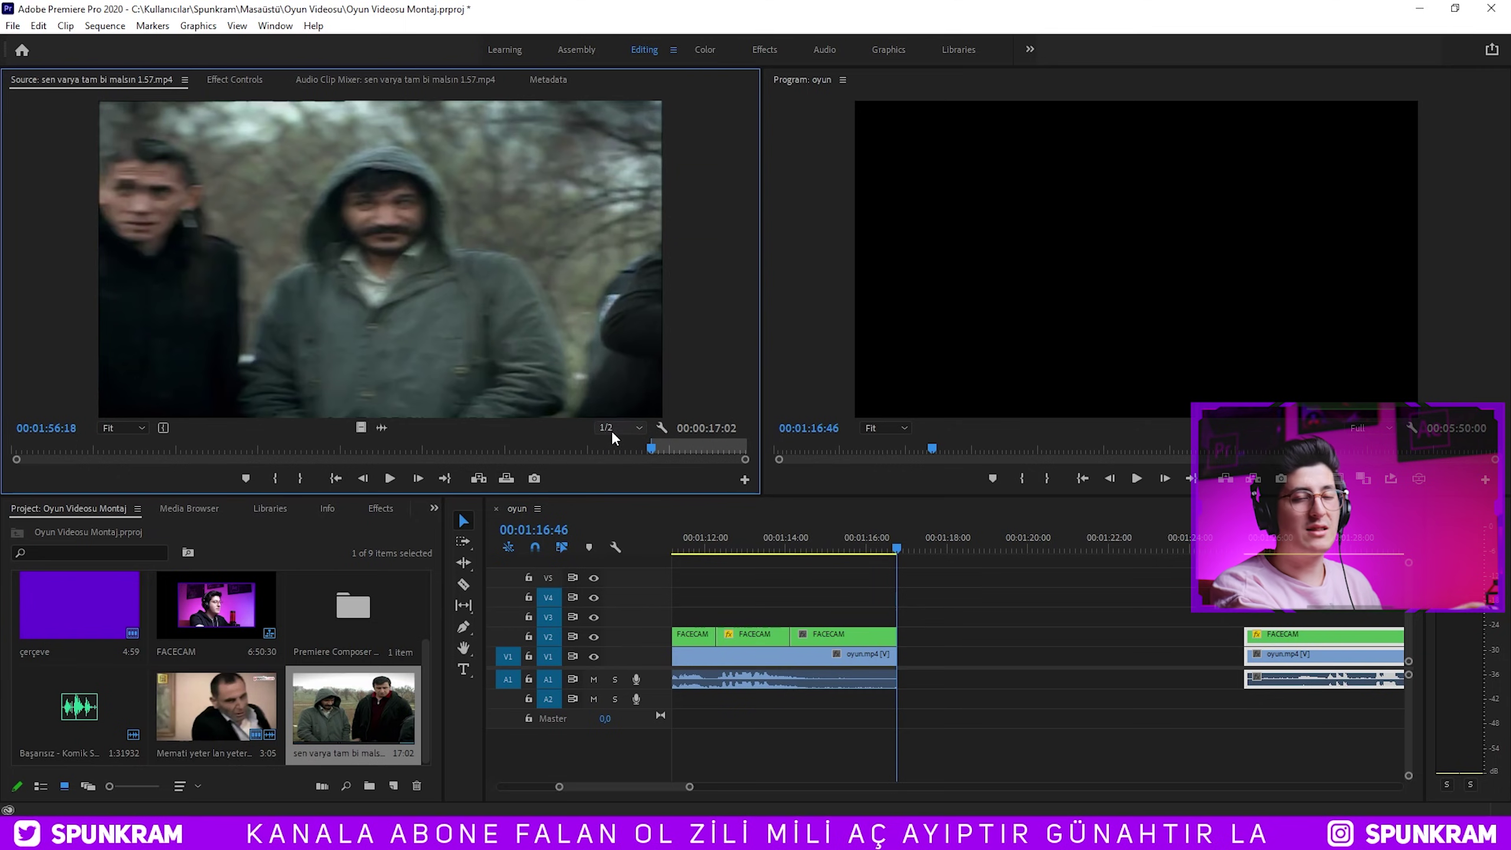
{"action": "key", "text": "space"}
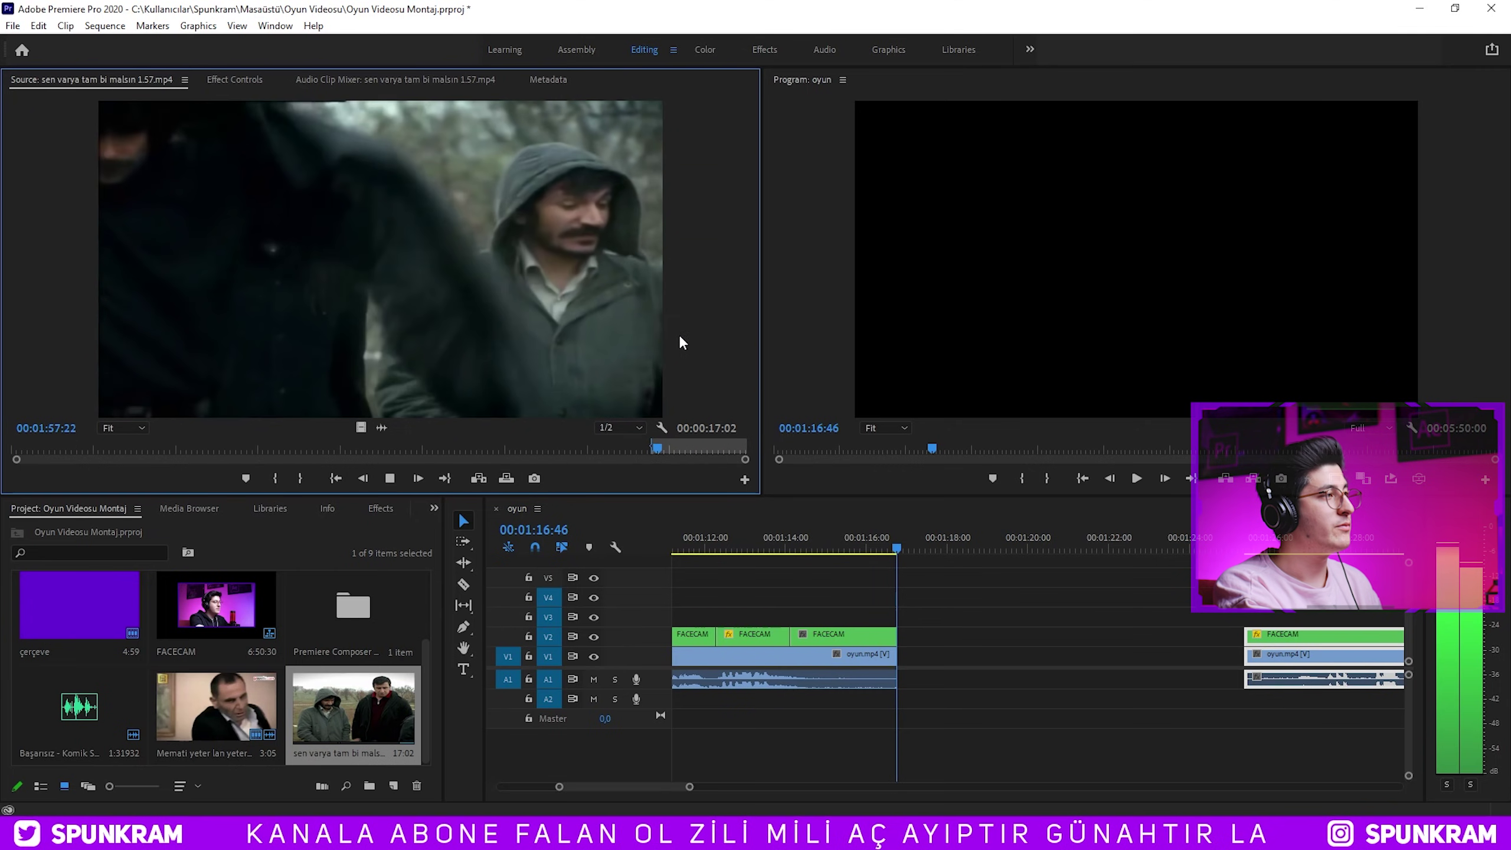
{"action": "key", "text": "space"}
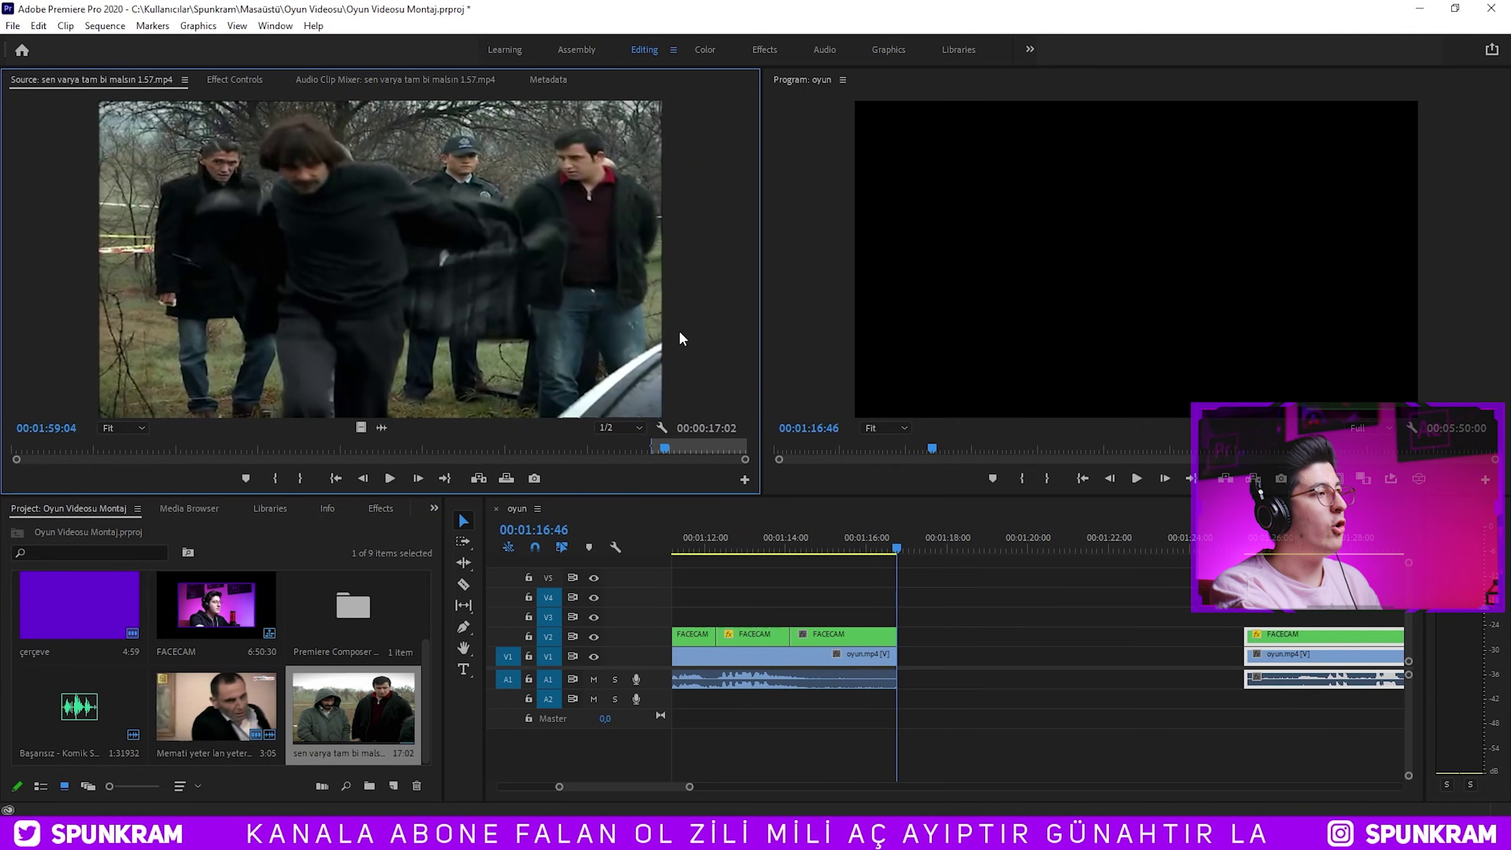
{"action": "key", "text": "o"}
{"action": "left_click_drag", "start_coordinate": [435, 253], "coordinate": [904, 655]}
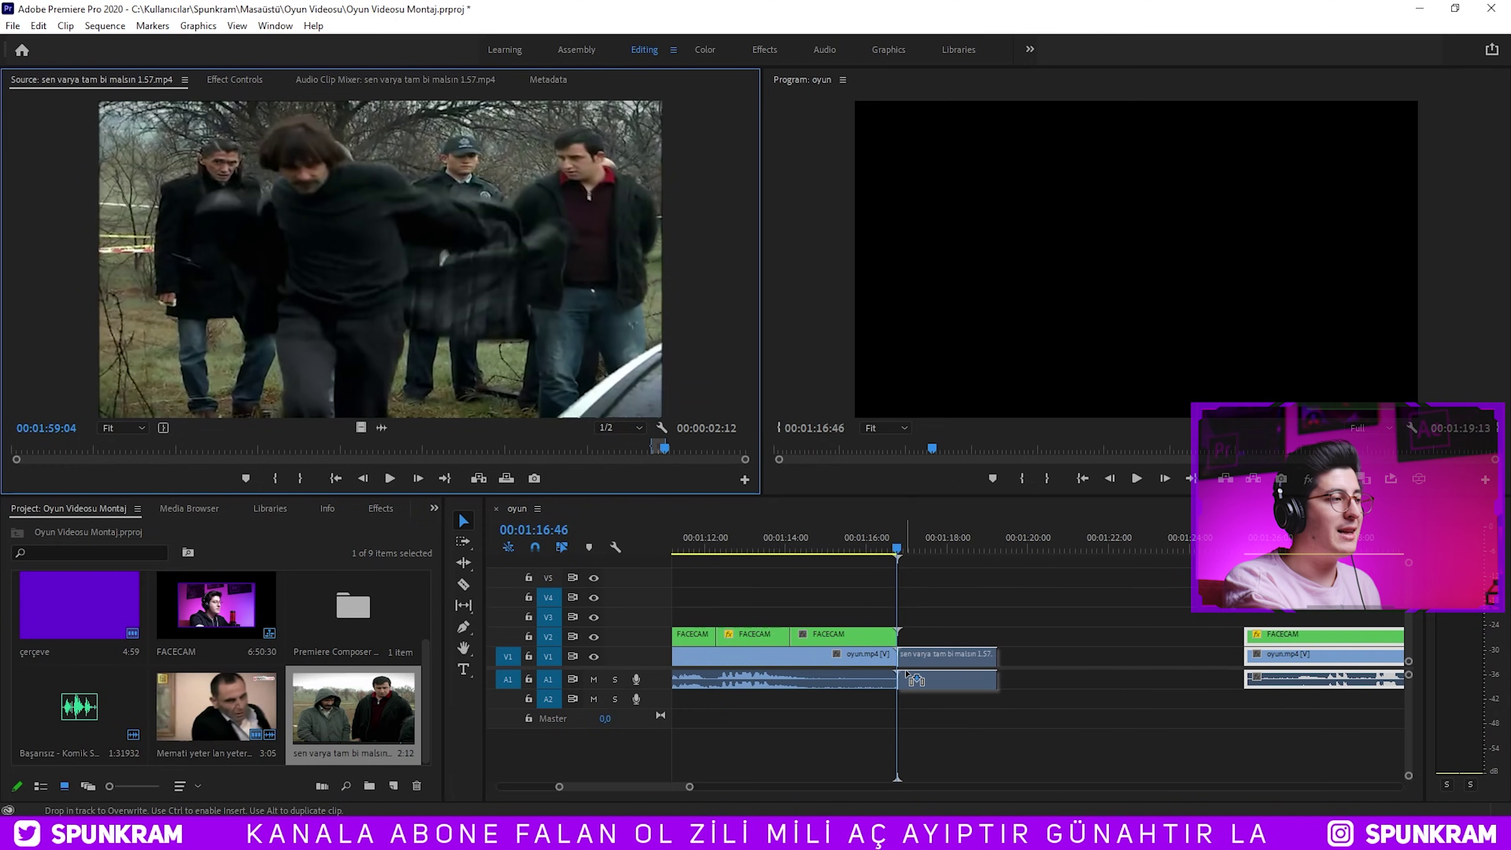
Ripple-delete the leftover gap, review the edit, then zoom out to the sequence start.
{"action": "left_click", "coordinate": [1067, 649]}
{"action": "key", "text": "Delete"}
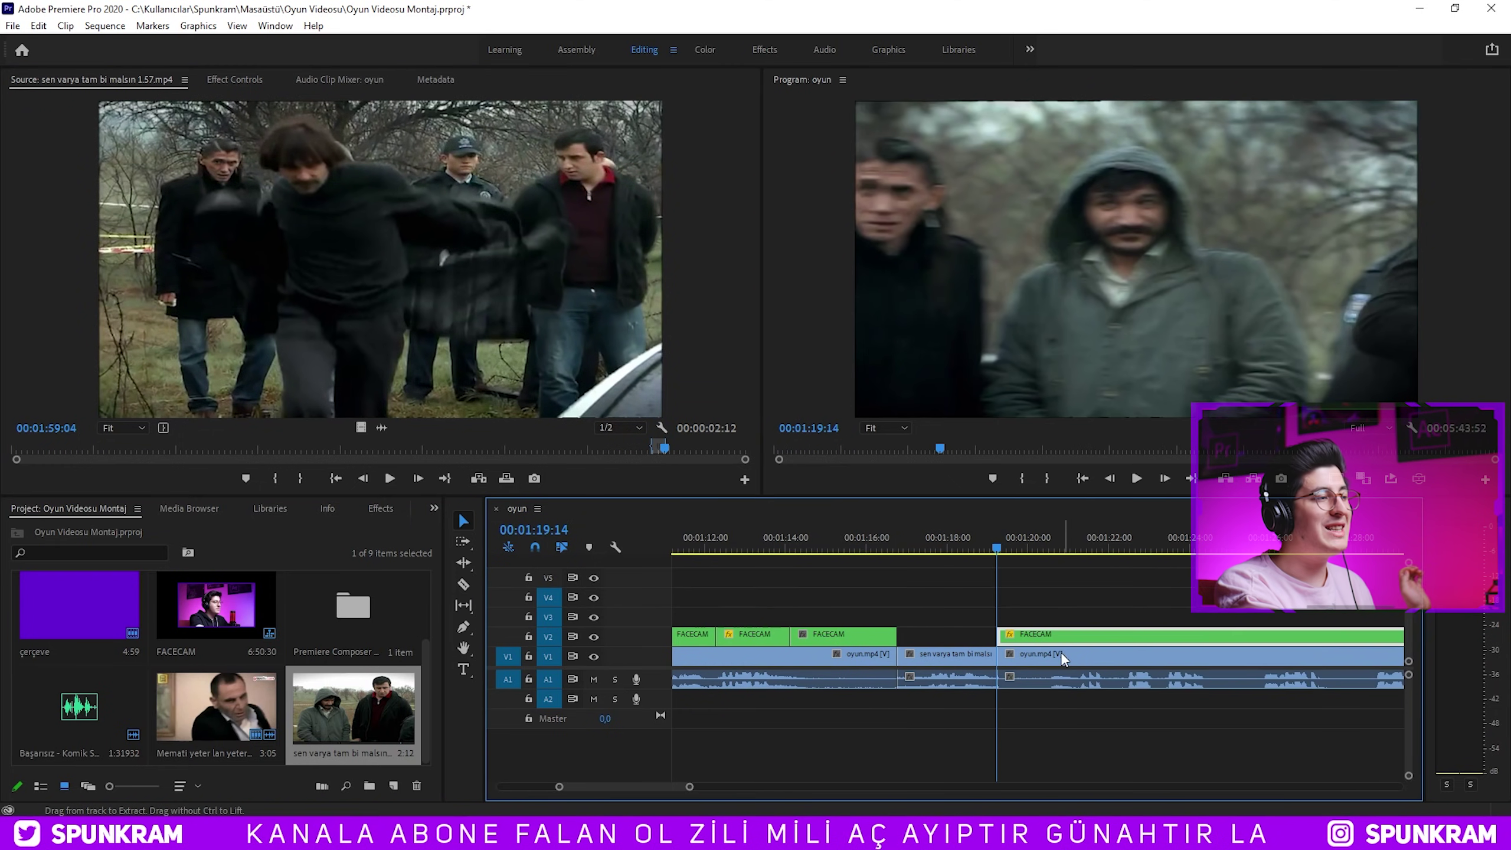
{"action": "key", "text": "Down"}
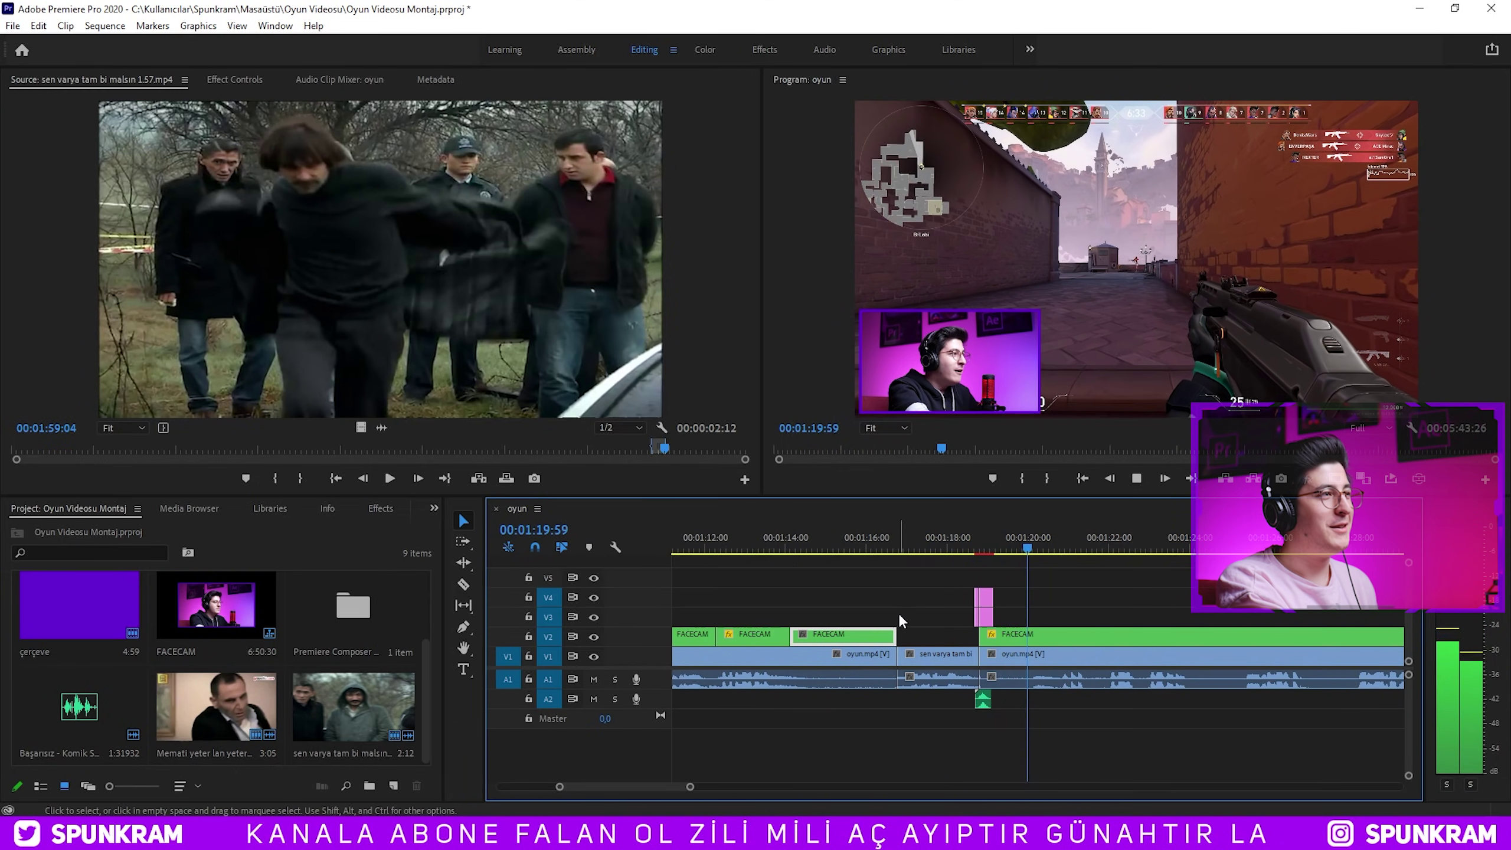
{"action": "key", "text": "minus"}
{"action": "key", "text": "minus"}
{"action": "key", "text": "space"}
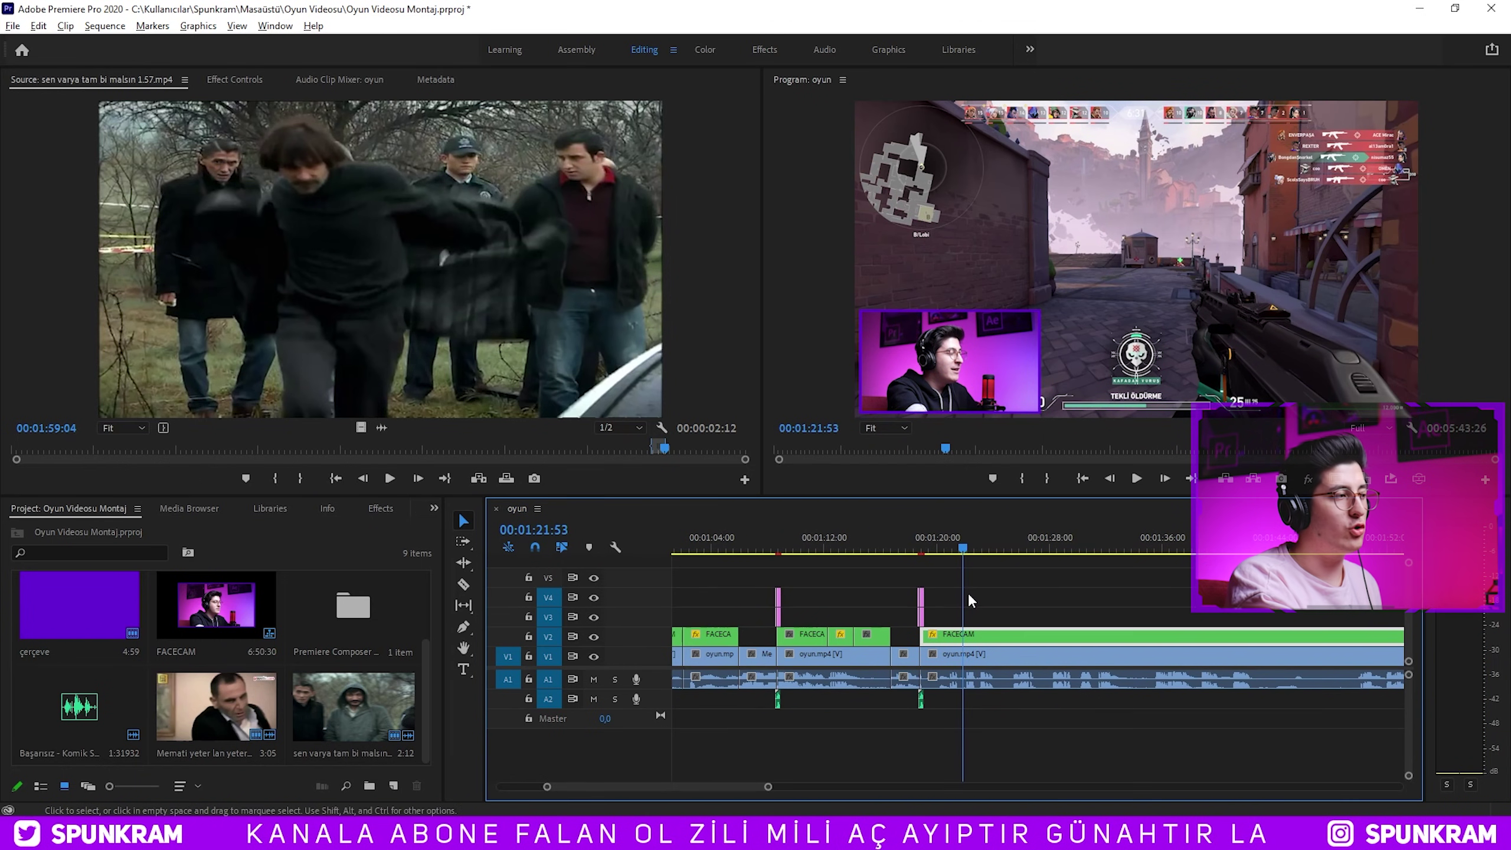
{"action": "key", "text": "minus"}
{"action": "key", "text": "minus"}
{"action": "key", "text": "minus"}
{"action": "key", "text": "Home"}
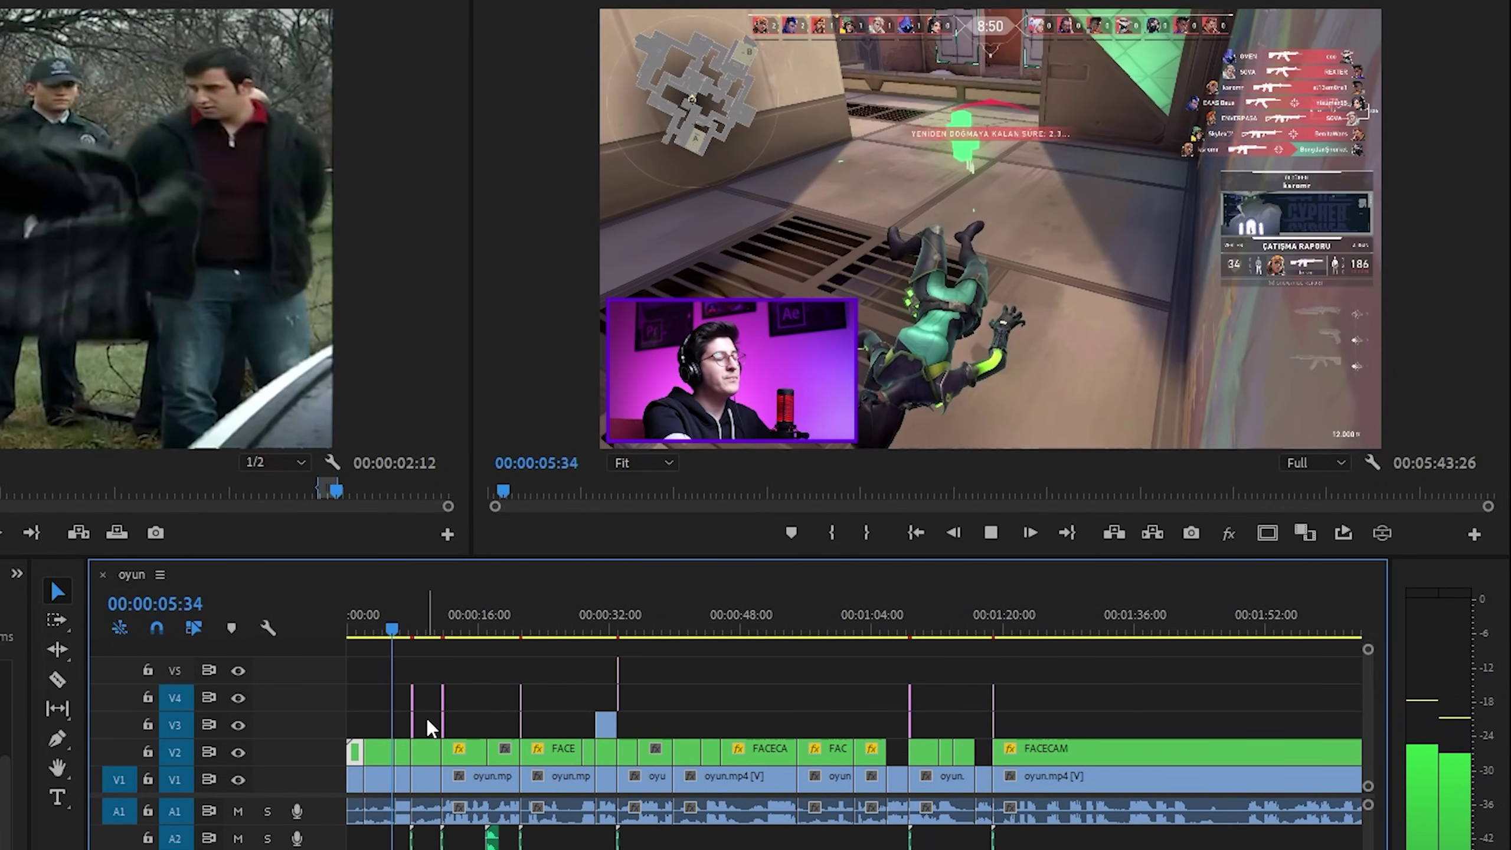
{"action": "key", "text": "="}
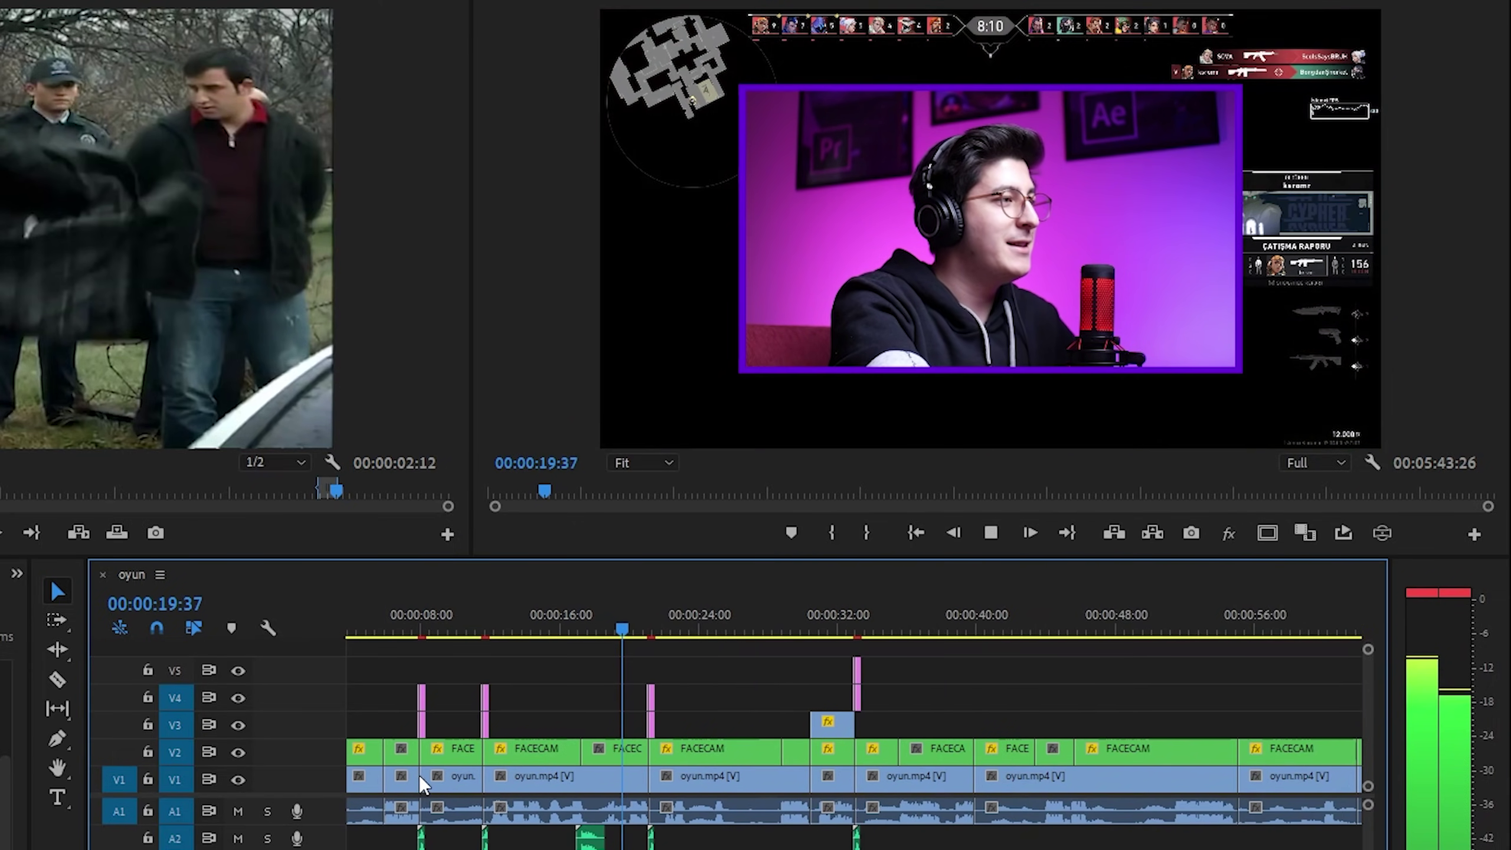
{"action": "scroll", "coordinate": [643, 739], "scroll_direction": "down", "scroll_amount": 1}
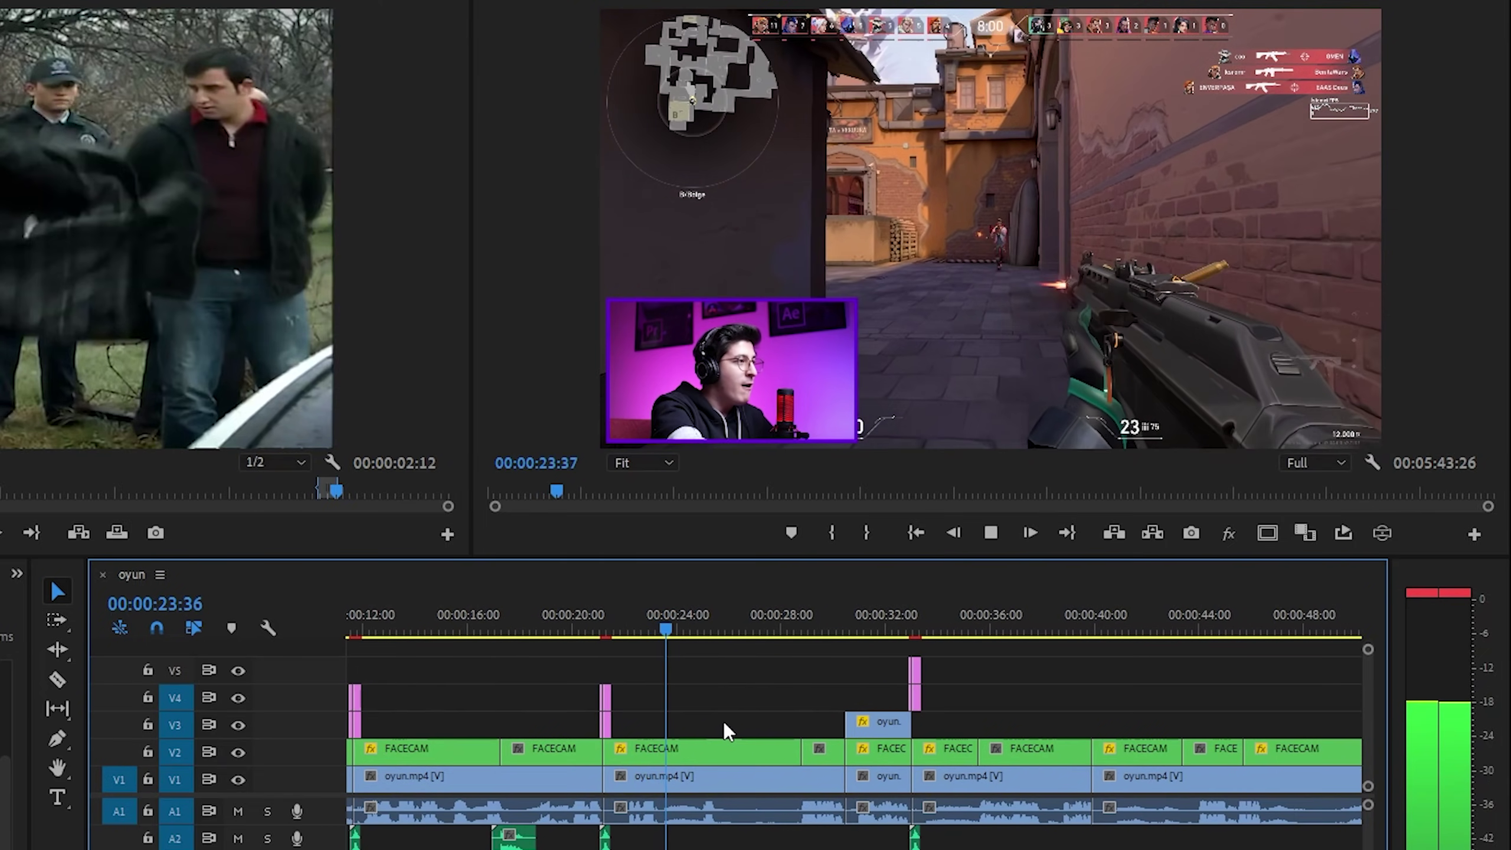
{"action": "scroll", "coordinate": [764, 720], "scroll_direction": "down", "scroll_amount": 2}
{"action": "scroll", "coordinate": [804, 706], "scroll_direction": "up", "scroll_amount": 2}
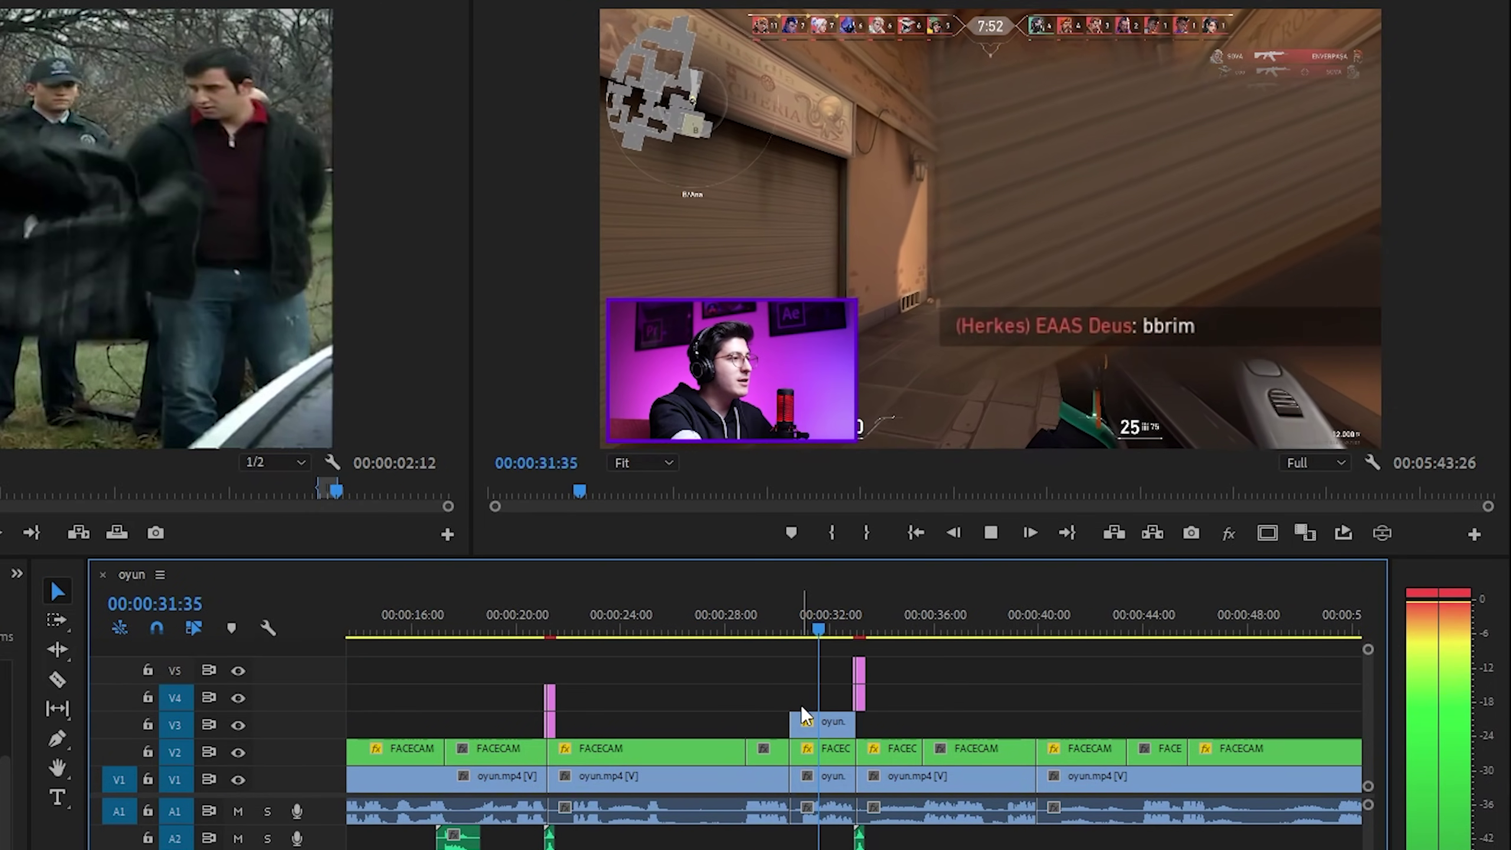
{"action": "key", "text": "minus"}
{"action": "key", "text": "minus"}
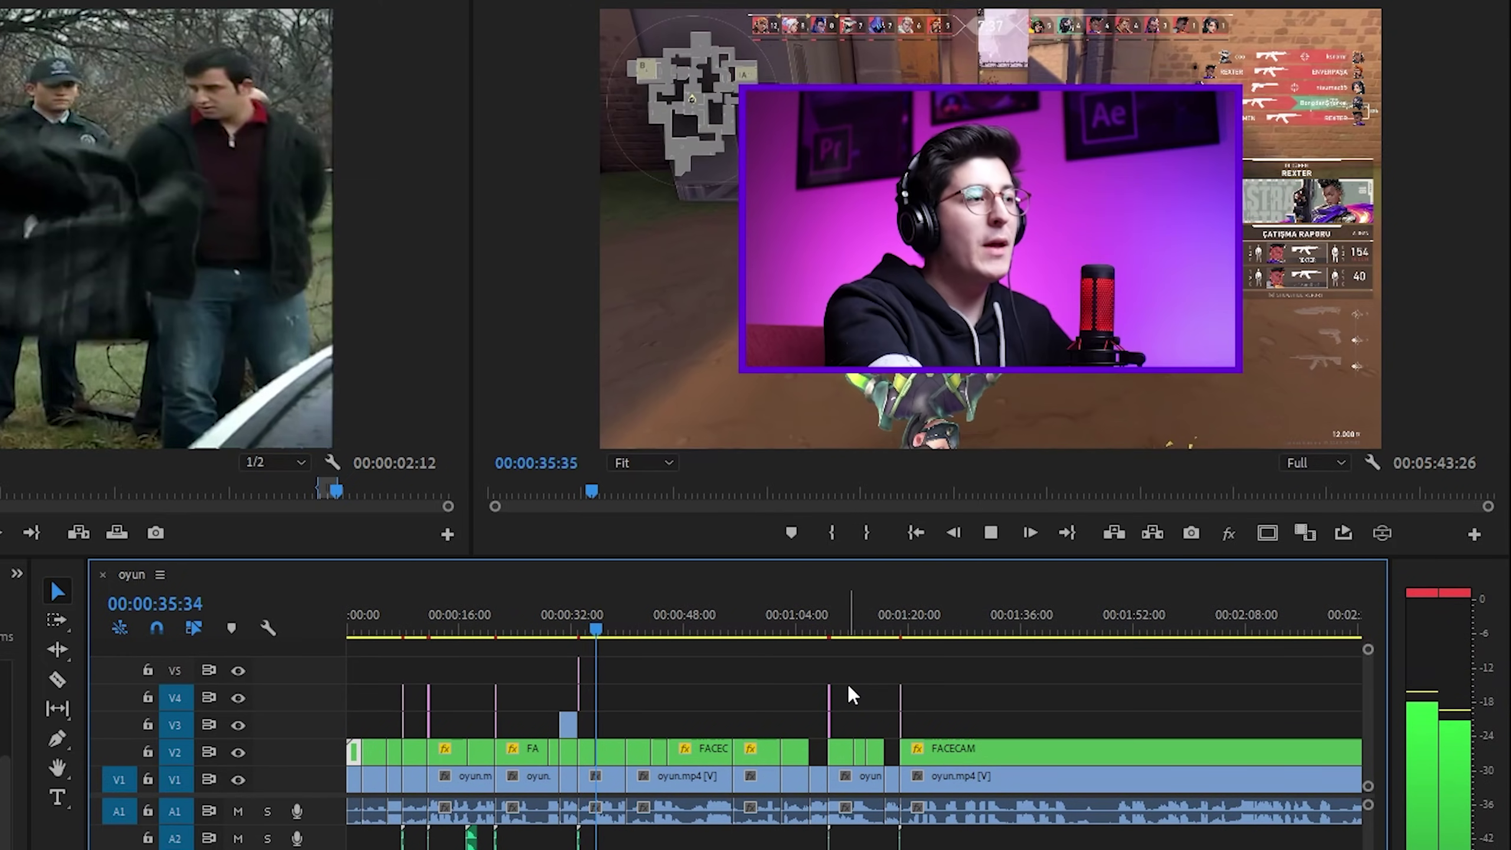
{"action": "key", "text": "equal"}
{"action": "key", "text": "equal"}
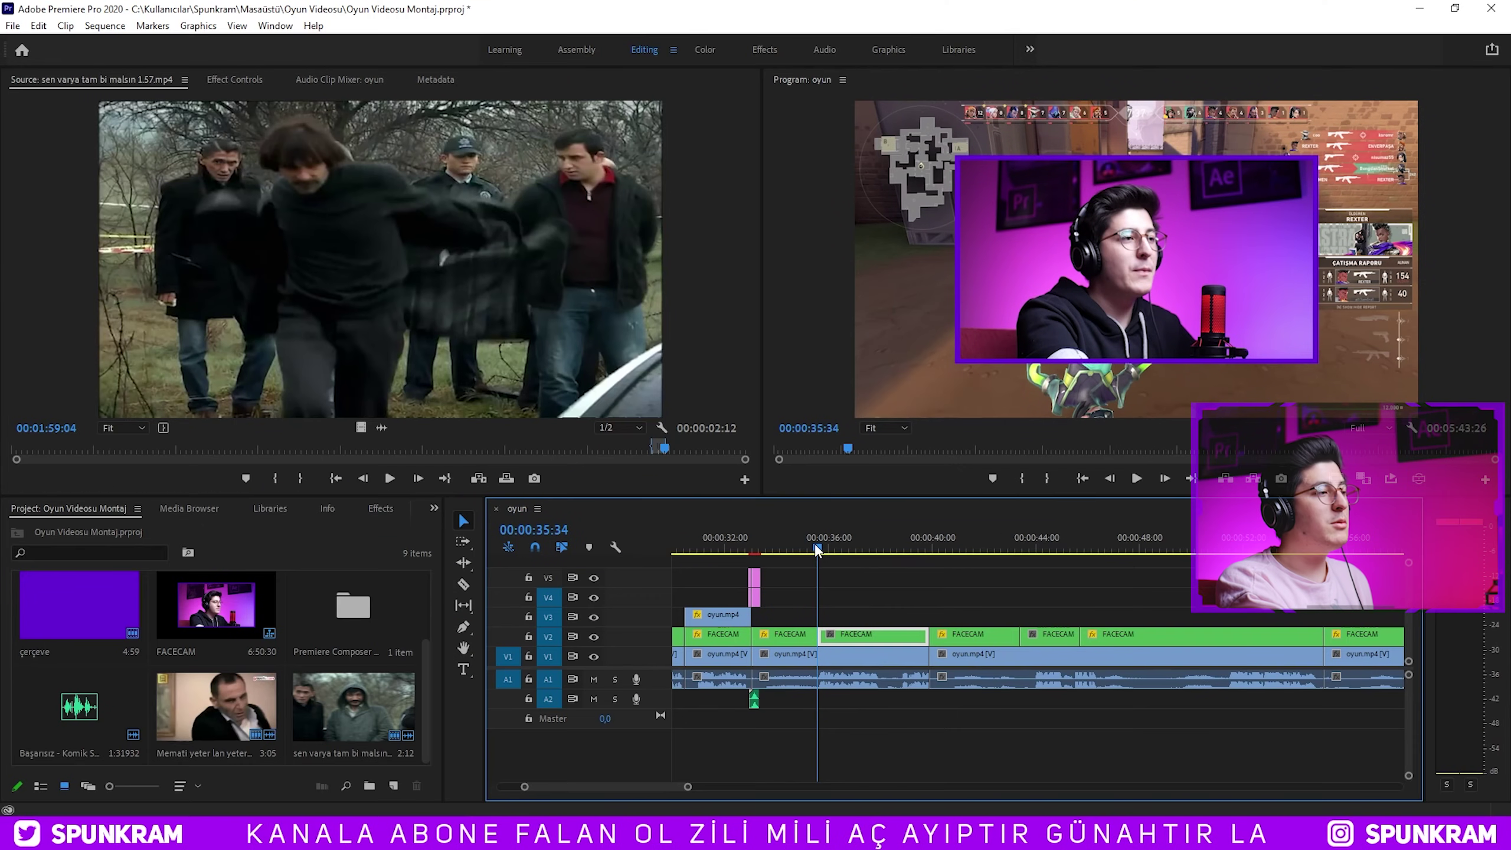
Apply Studio Reverb, found by searching 'studio reverb', to the oyun.mp4 clip near 00:00:36.
{"action": "key", "text": "equal"}
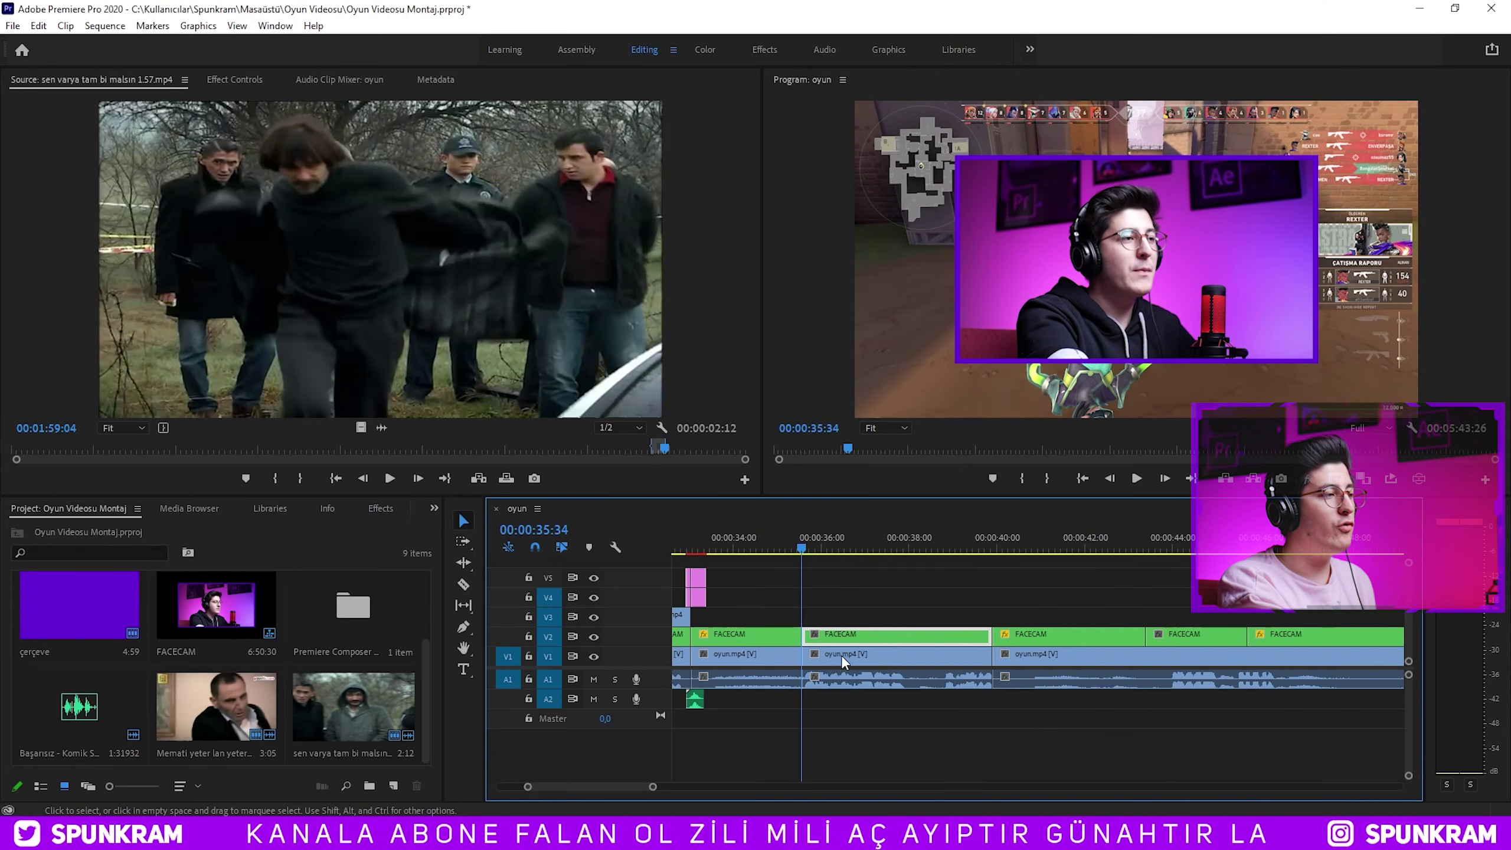
{"action": "left_click", "coordinate": [841, 655]}
{"action": "left_click", "coordinate": [862, 530]}
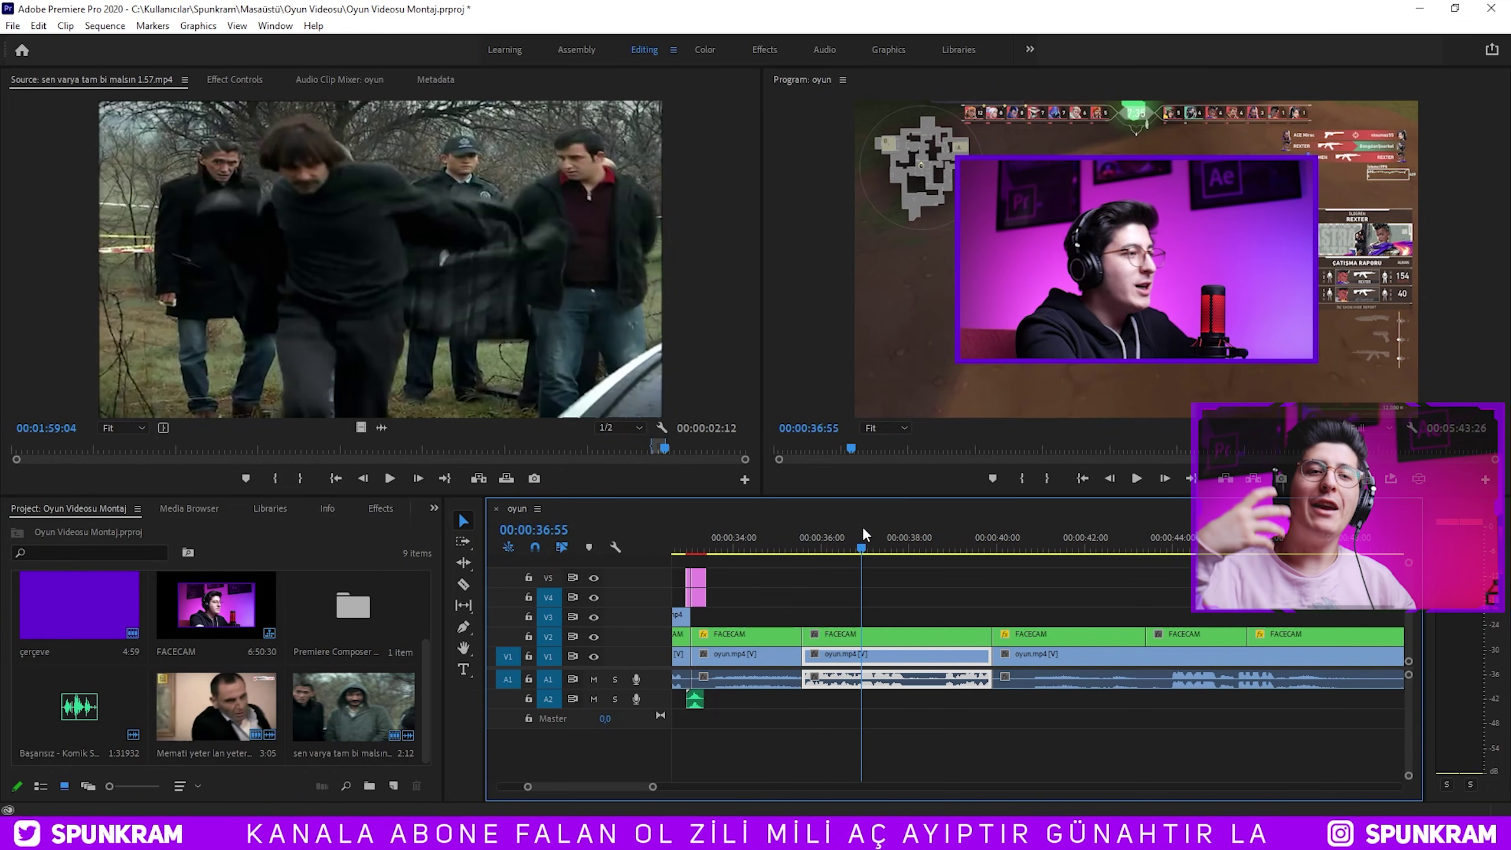
{"action": "left_click", "coordinate": [380, 509]}
{"action": "type", "text": "studio reverb"}
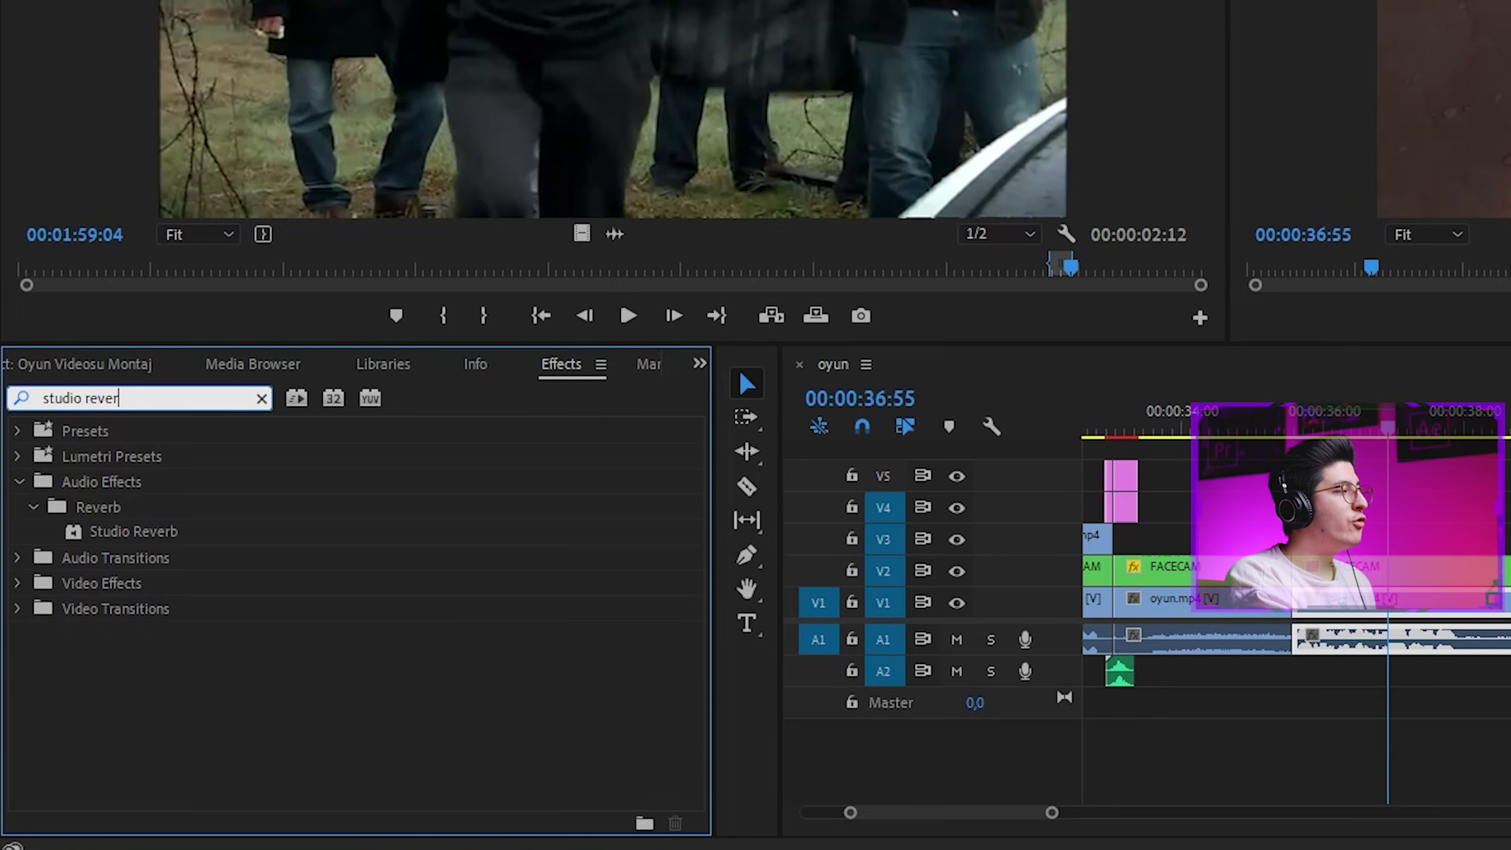
{"action": "left_click_drag", "start_coordinate": [131, 539], "coordinate": [991, 592]}
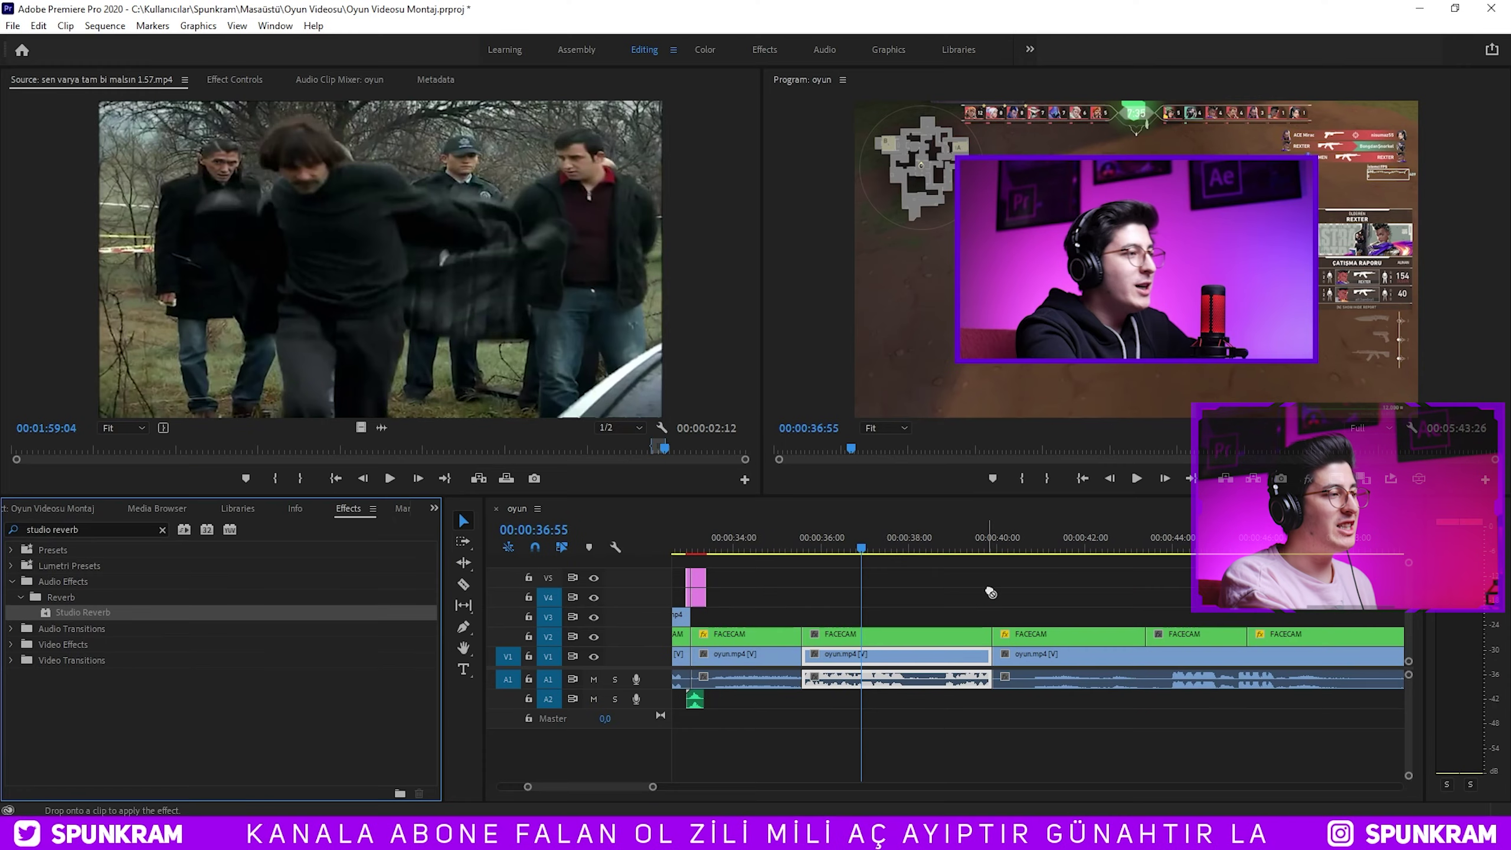
Set the Studio Reverb to room size 70 and 2500 ms decay, then preview it.
{"action": "left_click", "coordinate": [222, 83]}
{"action": "scroll", "coordinate": [184, 272], "scroll_direction": "down", "scroll_amount": 3}
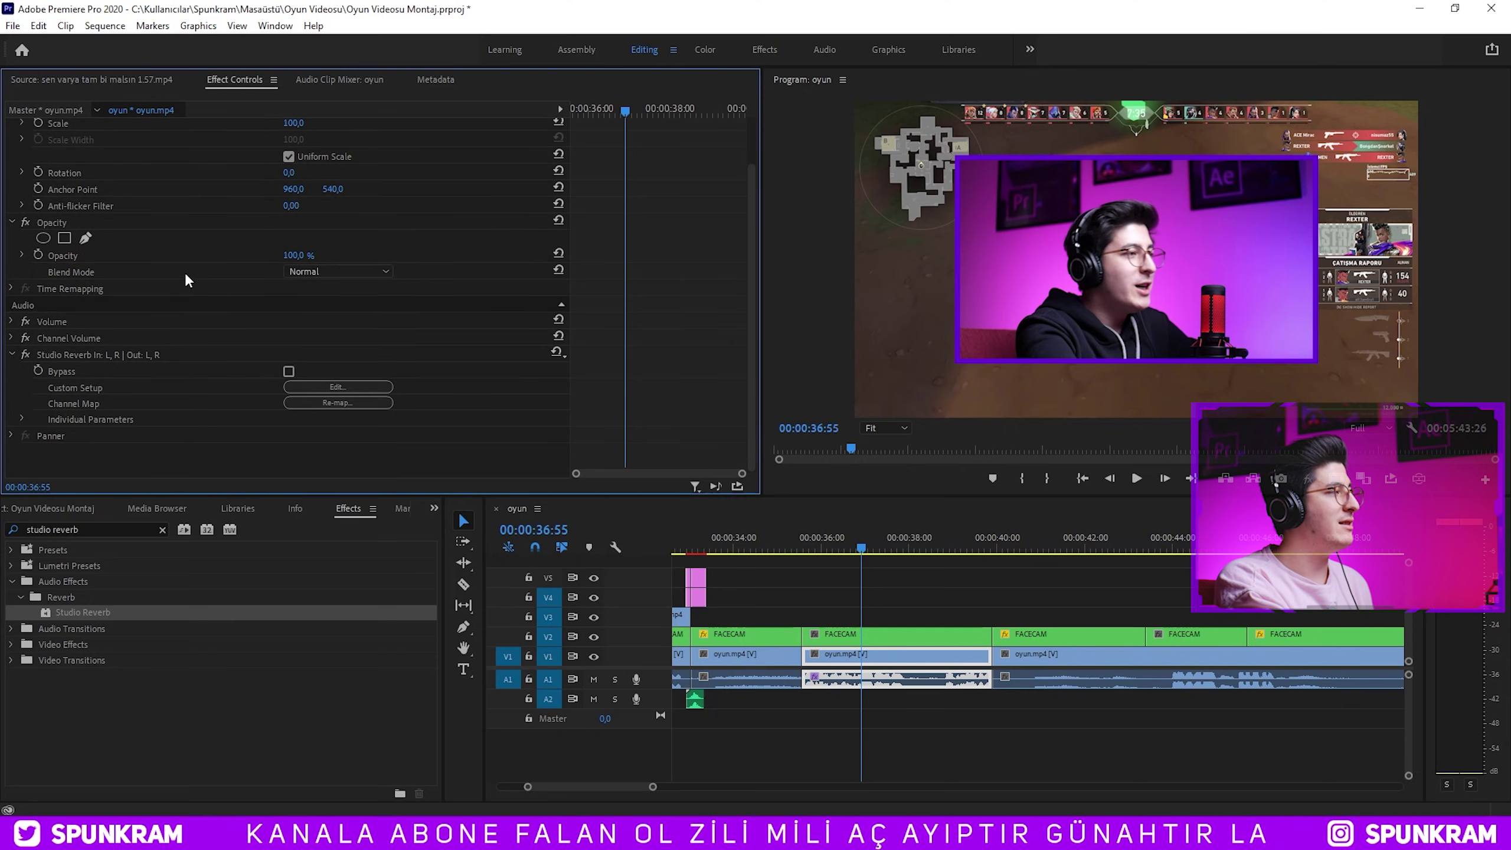
{"action": "left_click", "coordinate": [370, 387]}
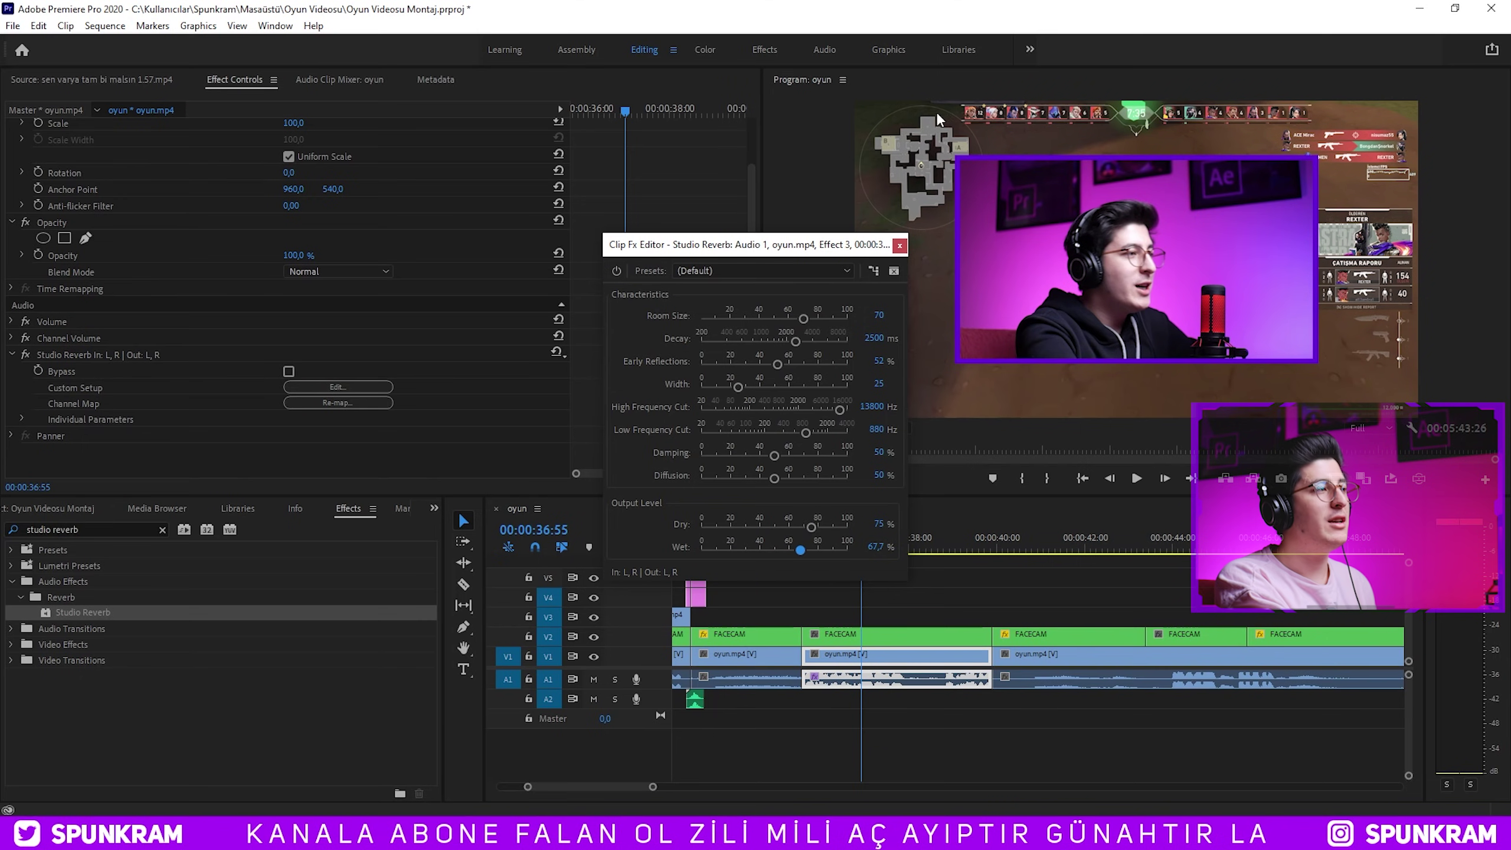
{"action": "left_click", "coordinate": [900, 245]}
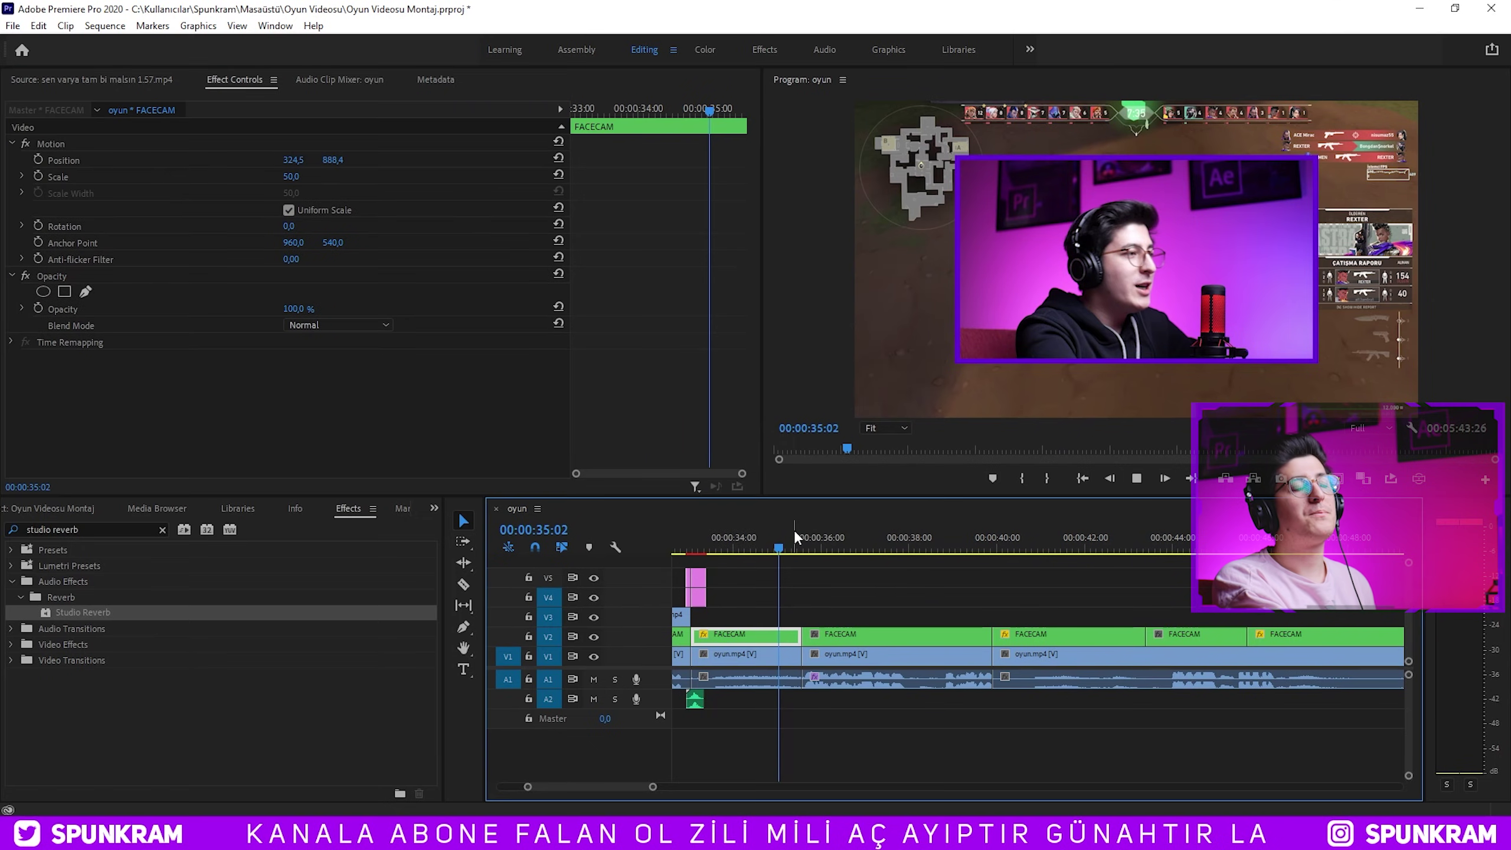
{"action": "key", "text": "space"}
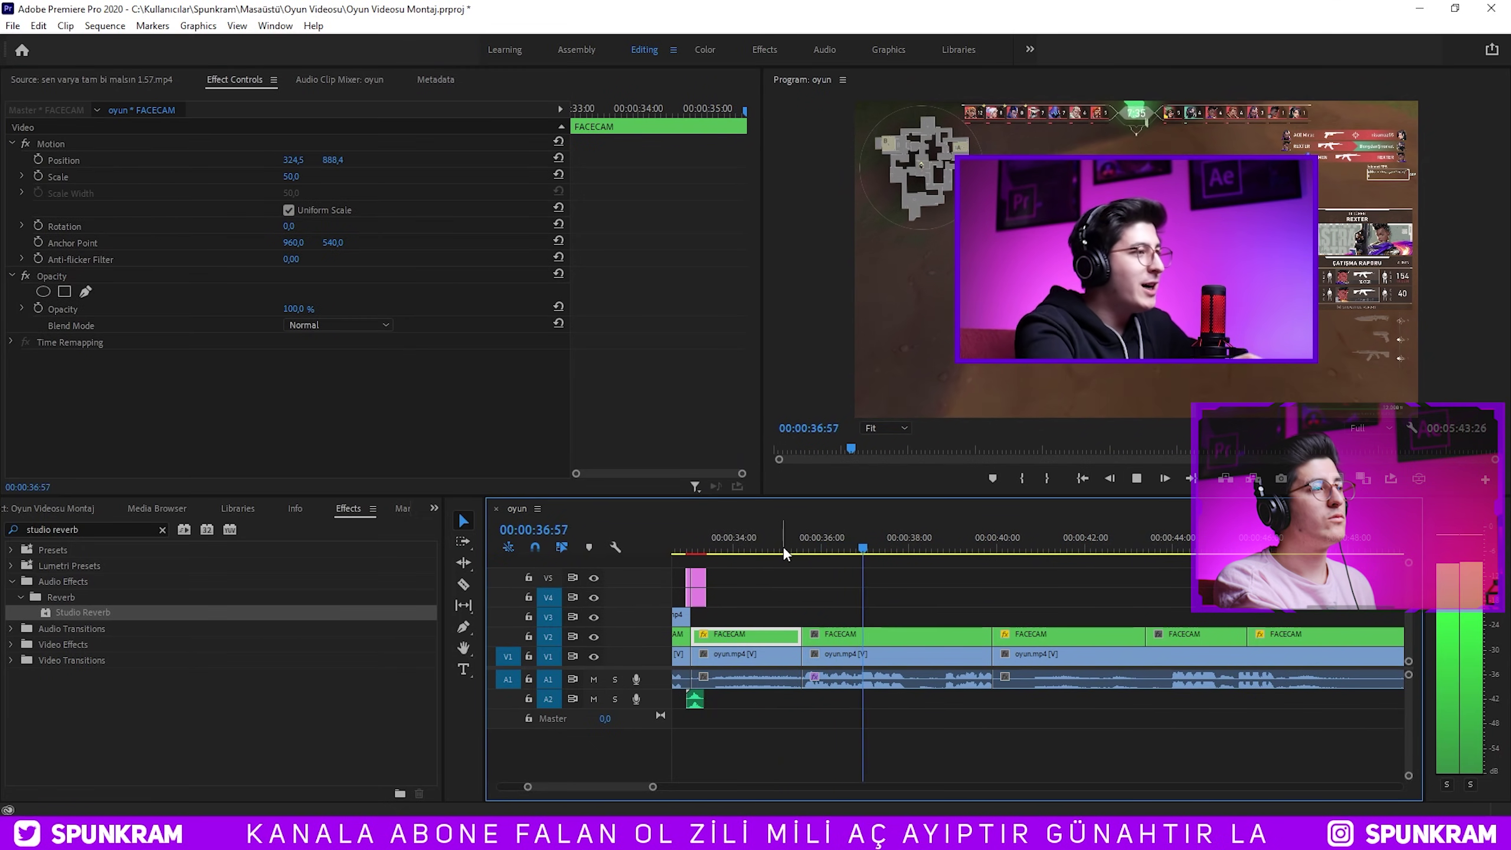
{"action": "key", "text": "ctrl+i"}
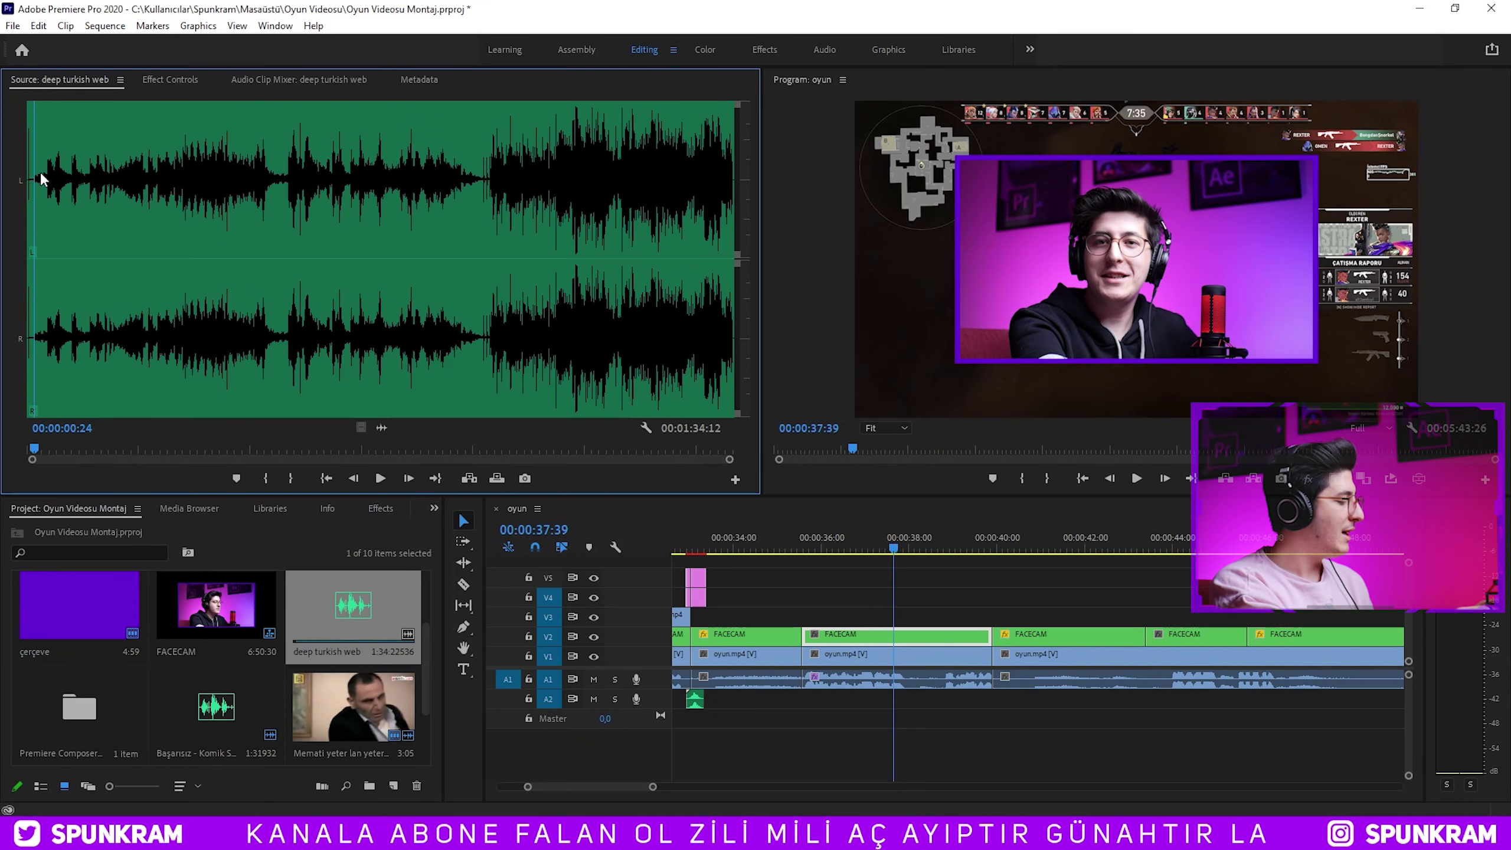
Mark a four-second deep turkish web excerpt and place it on track A2 near 00:00:36.
{"action": "key", "text": "space"}
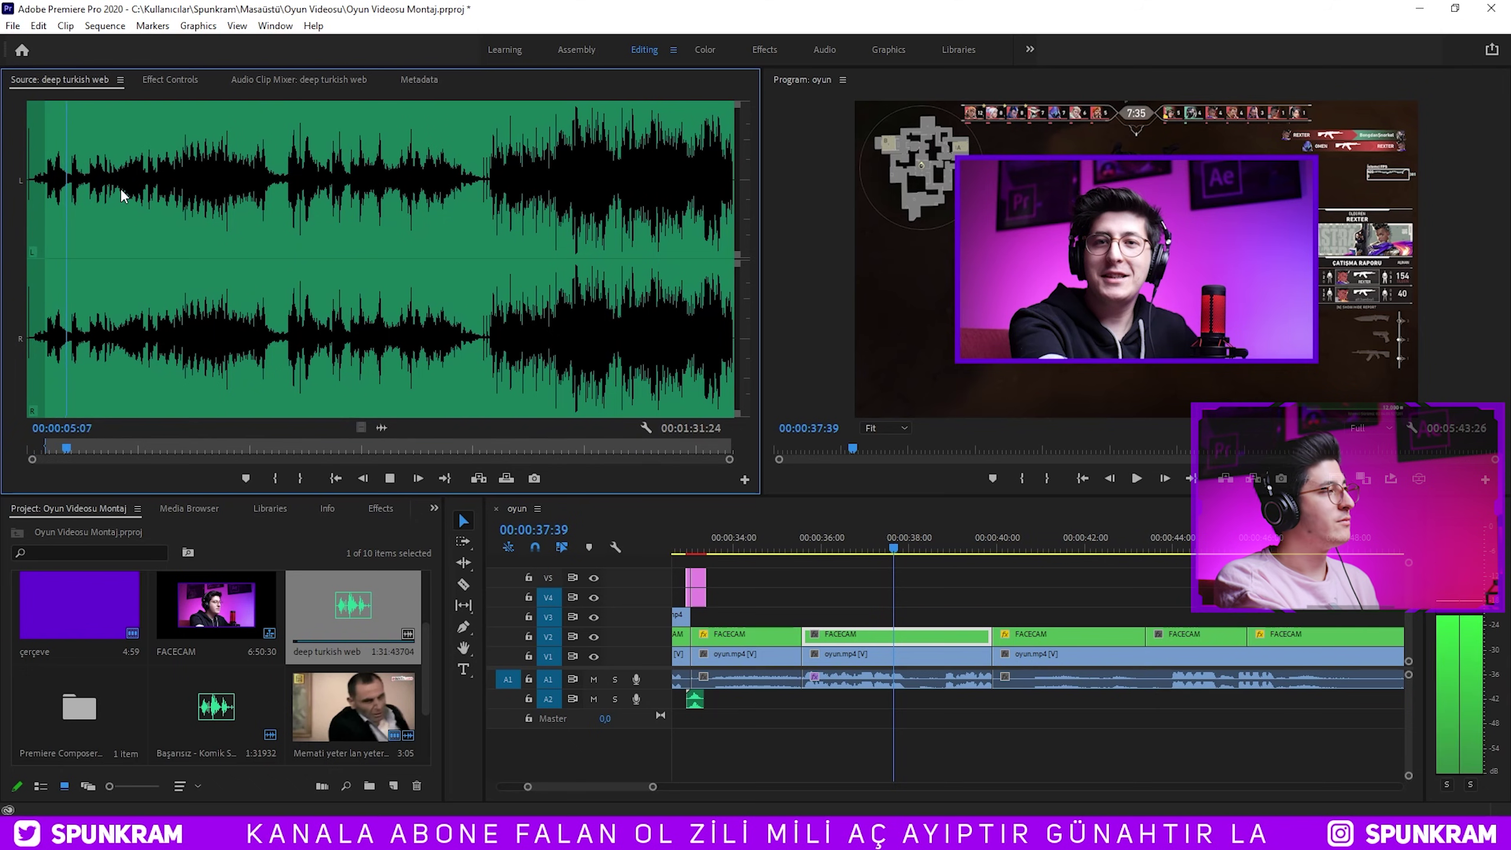
{"action": "key", "text": "space"}
{"action": "key", "text": "o"}
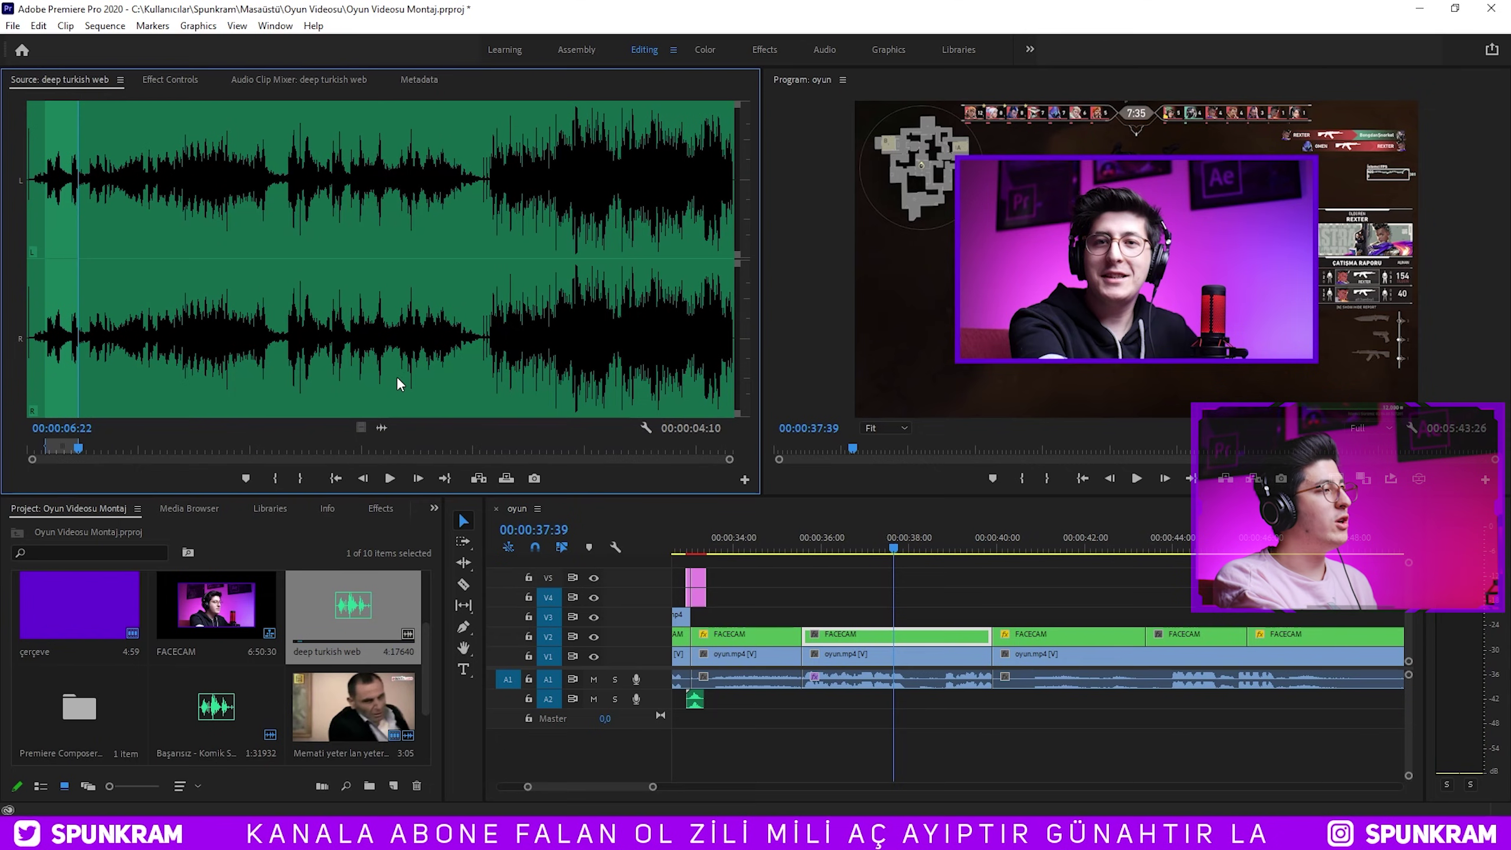
{"action": "left_click_drag", "start_coordinate": [382, 428], "coordinate": [959, 703]}
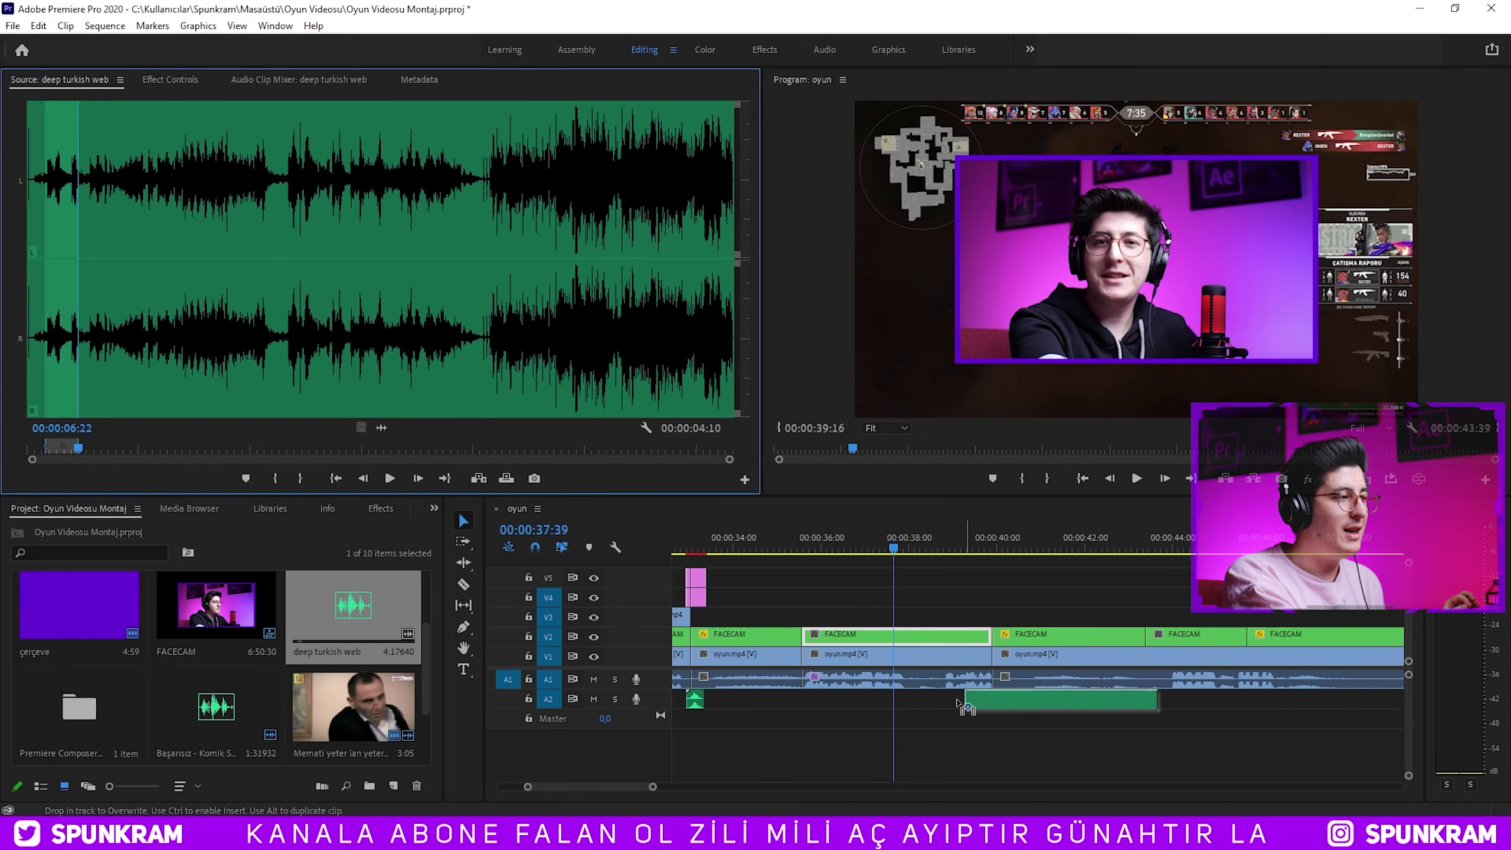
{"action": "left_click_drag", "start_coordinate": [807, 711], "coordinate": [807, 712]}
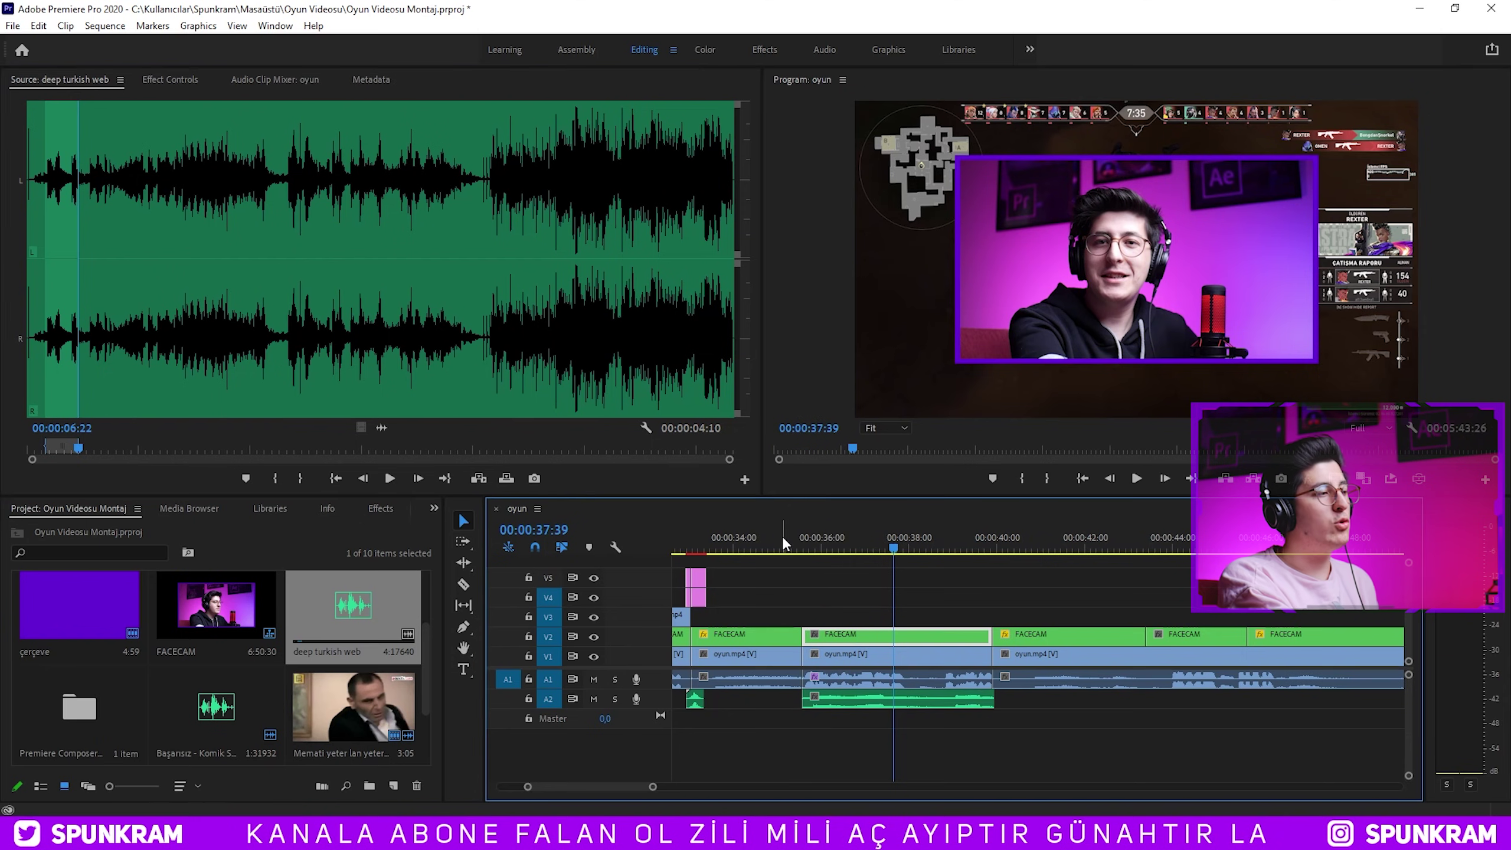
Play back from just before 00:00:36 to check the added deep turkish web sound.
{"action": "left_click", "coordinate": [783, 543]}
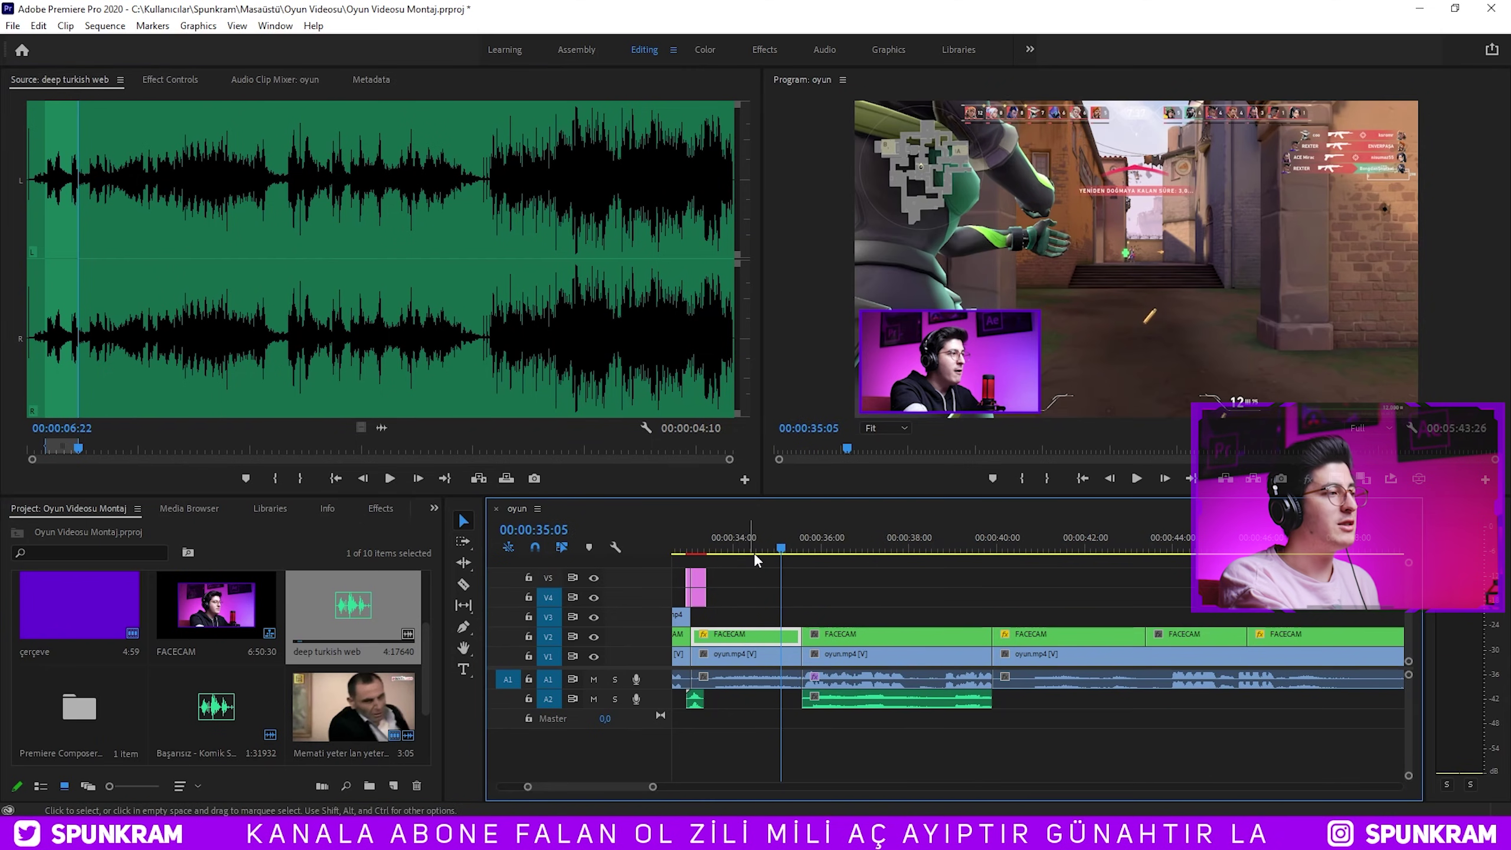
{"action": "left_click", "coordinate": [760, 543]}
{"action": "key", "text": "space"}
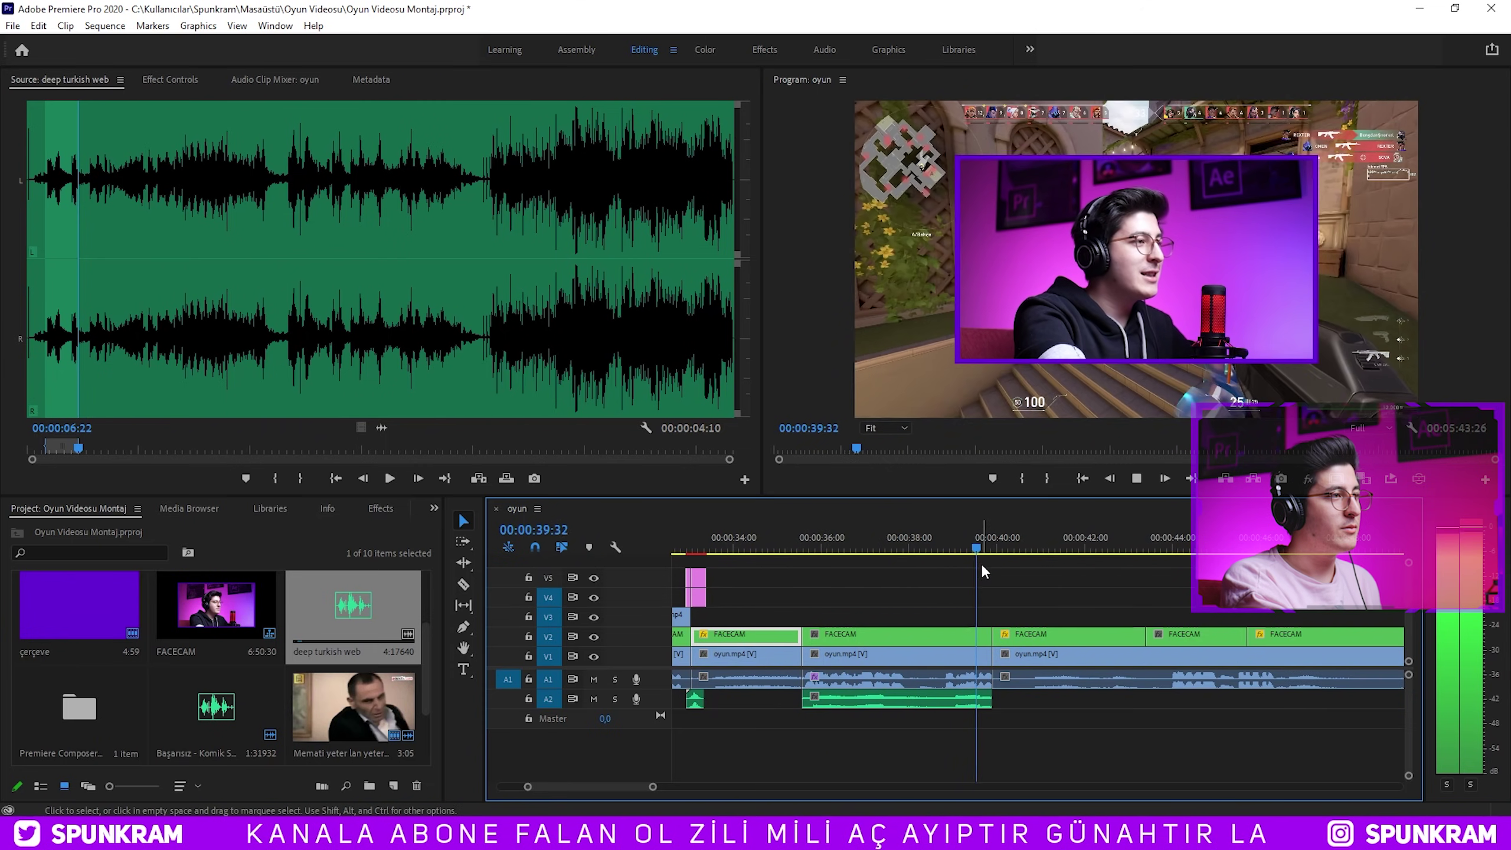
{"action": "scroll", "coordinate": [986, 573], "scroll_direction": "down", "scroll_amount": 1}
{"action": "key", "text": "space"}
{"action": "left_click", "coordinate": [943, 539]}
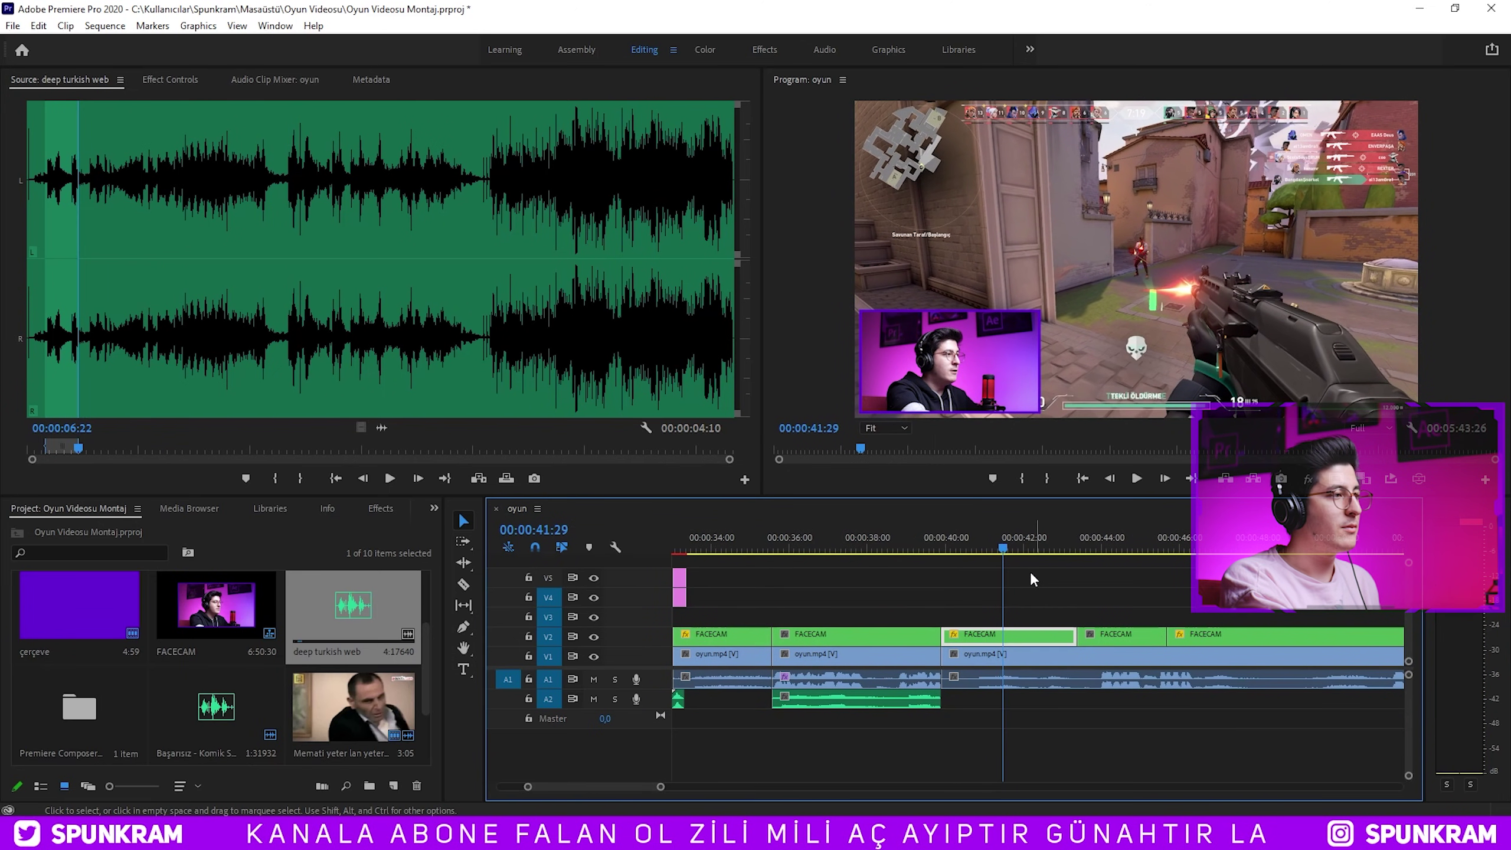
{"action": "scroll", "coordinate": [907, 539], "scroll_direction": "down", "scroll_amount": 3}
{"action": "left_click", "coordinate": [905, 539]}
{"action": "key", "text": "space"}
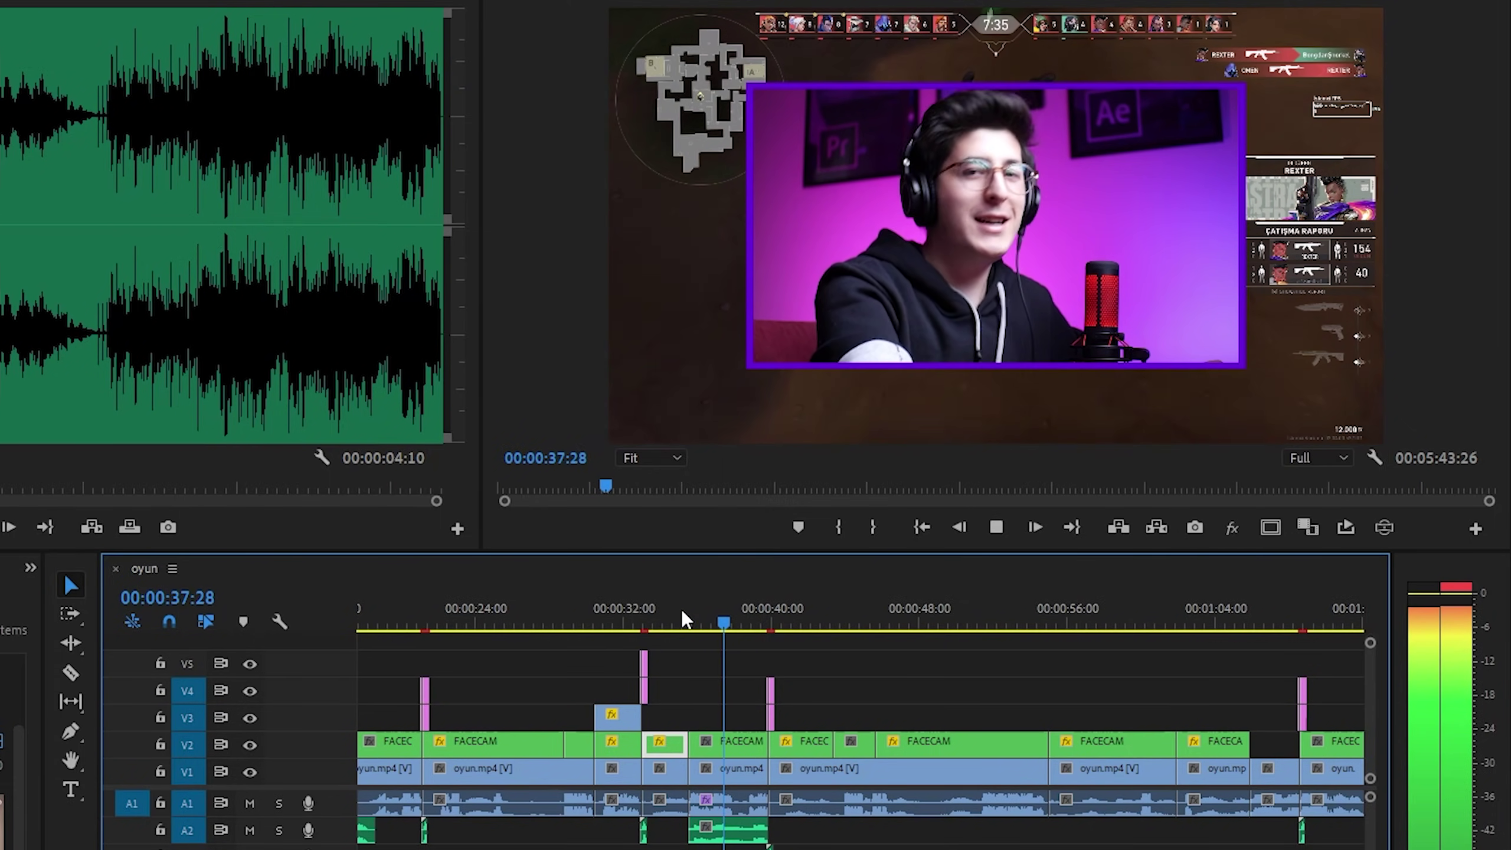
{"action": "scroll", "coordinate": [729, 675], "scroll_direction": "up", "scroll_amount": 2}
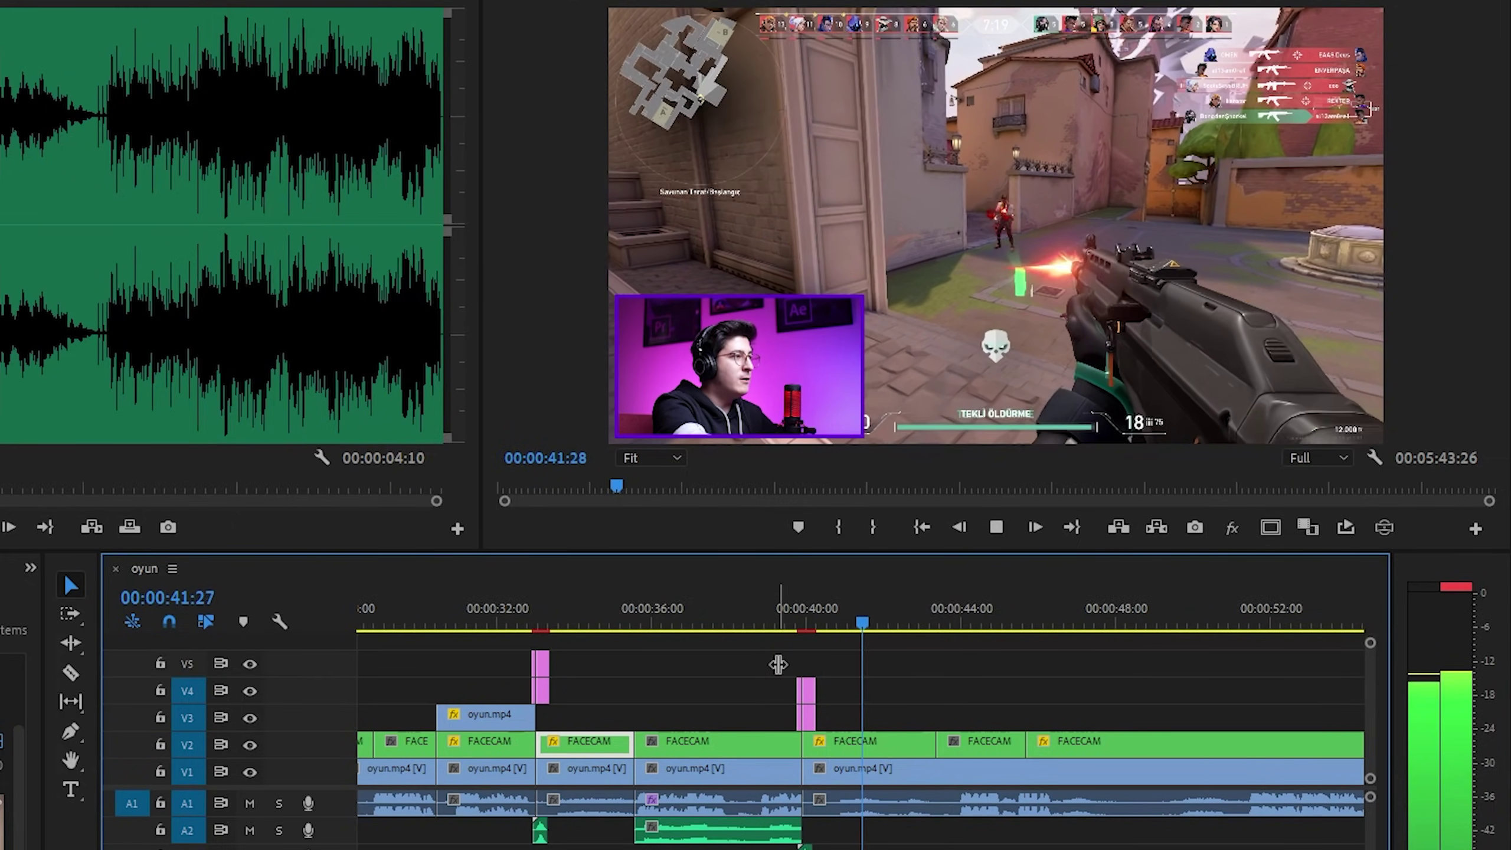
{"action": "scroll", "coordinate": [871, 692], "scroll_direction": "down", "scroll_amount": 3}
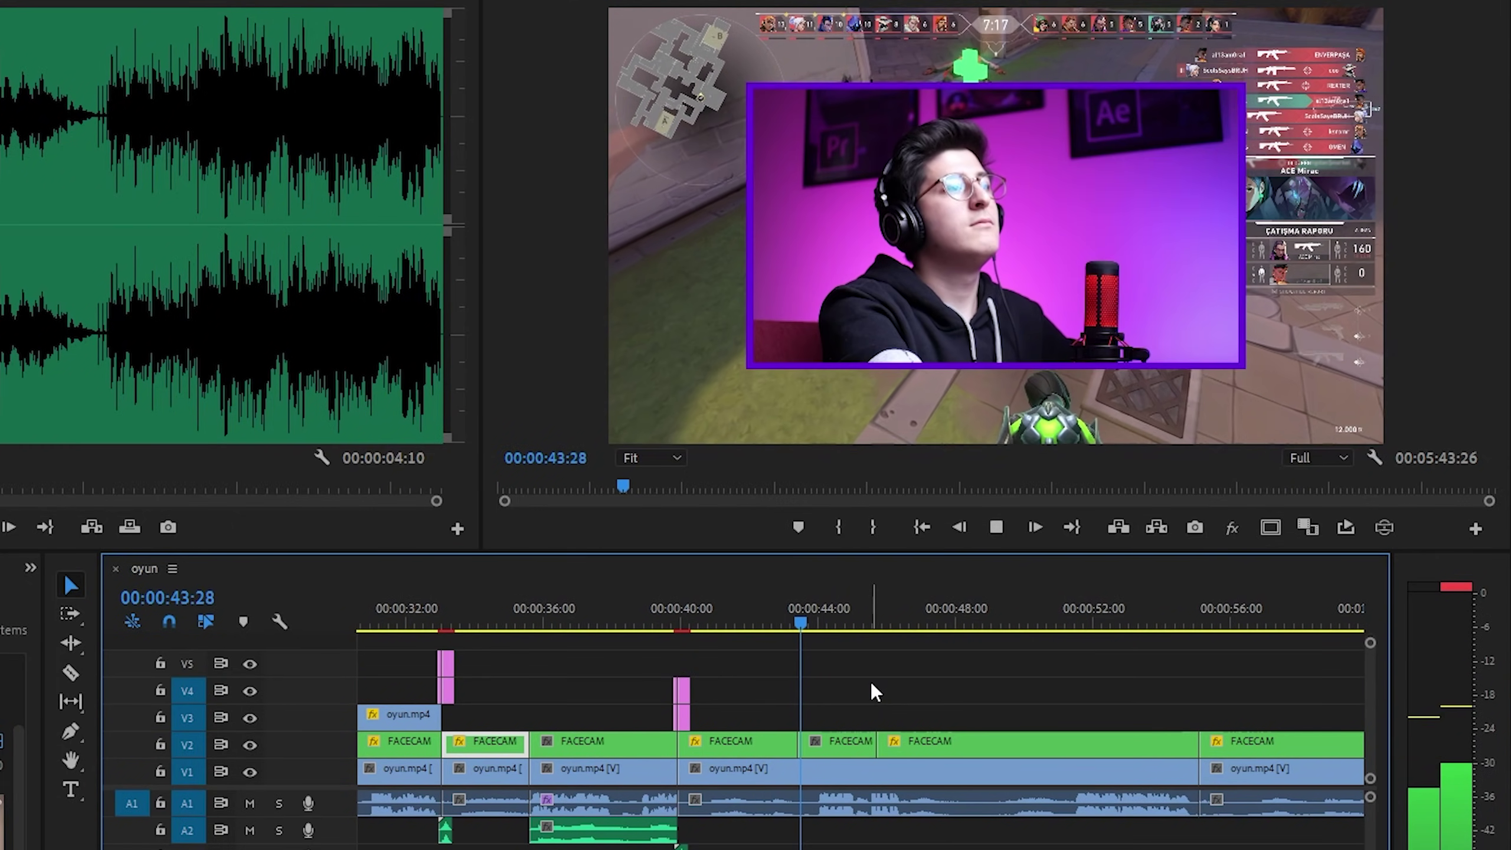
{"action": "scroll", "coordinate": [772, 697], "scroll_direction": "down", "scroll_amount": 3}
{"action": "scroll", "coordinate": [863, 702], "scroll_direction": "up", "scroll_amount": 3}
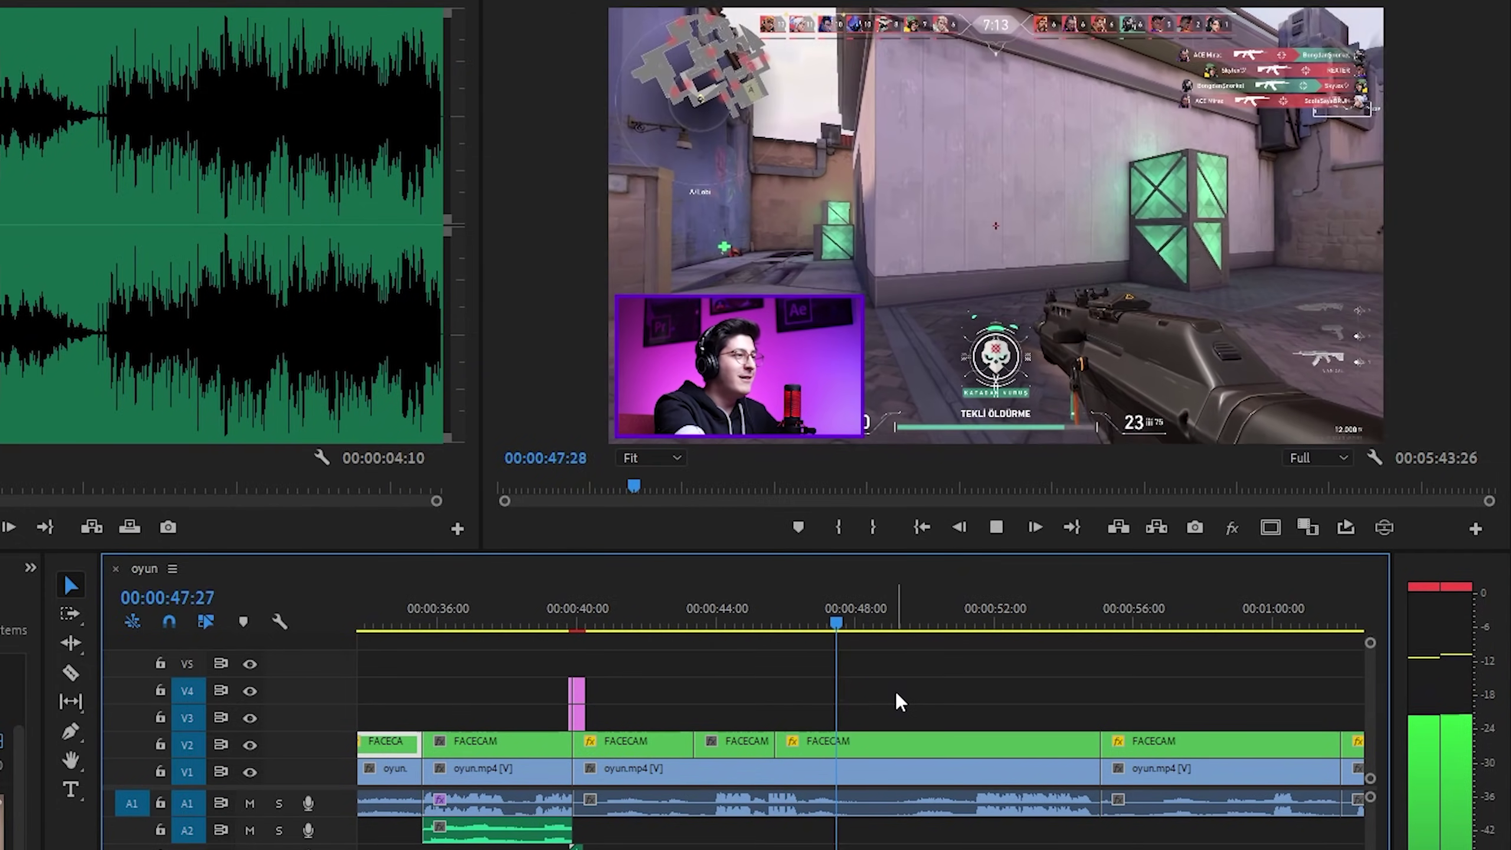
{"action": "scroll", "coordinate": [894, 698], "scroll_direction": "down", "scroll_amount": 3}
{"action": "scroll", "coordinate": [901, 661], "scroll_direction": "up", "scroll_amount": 2}
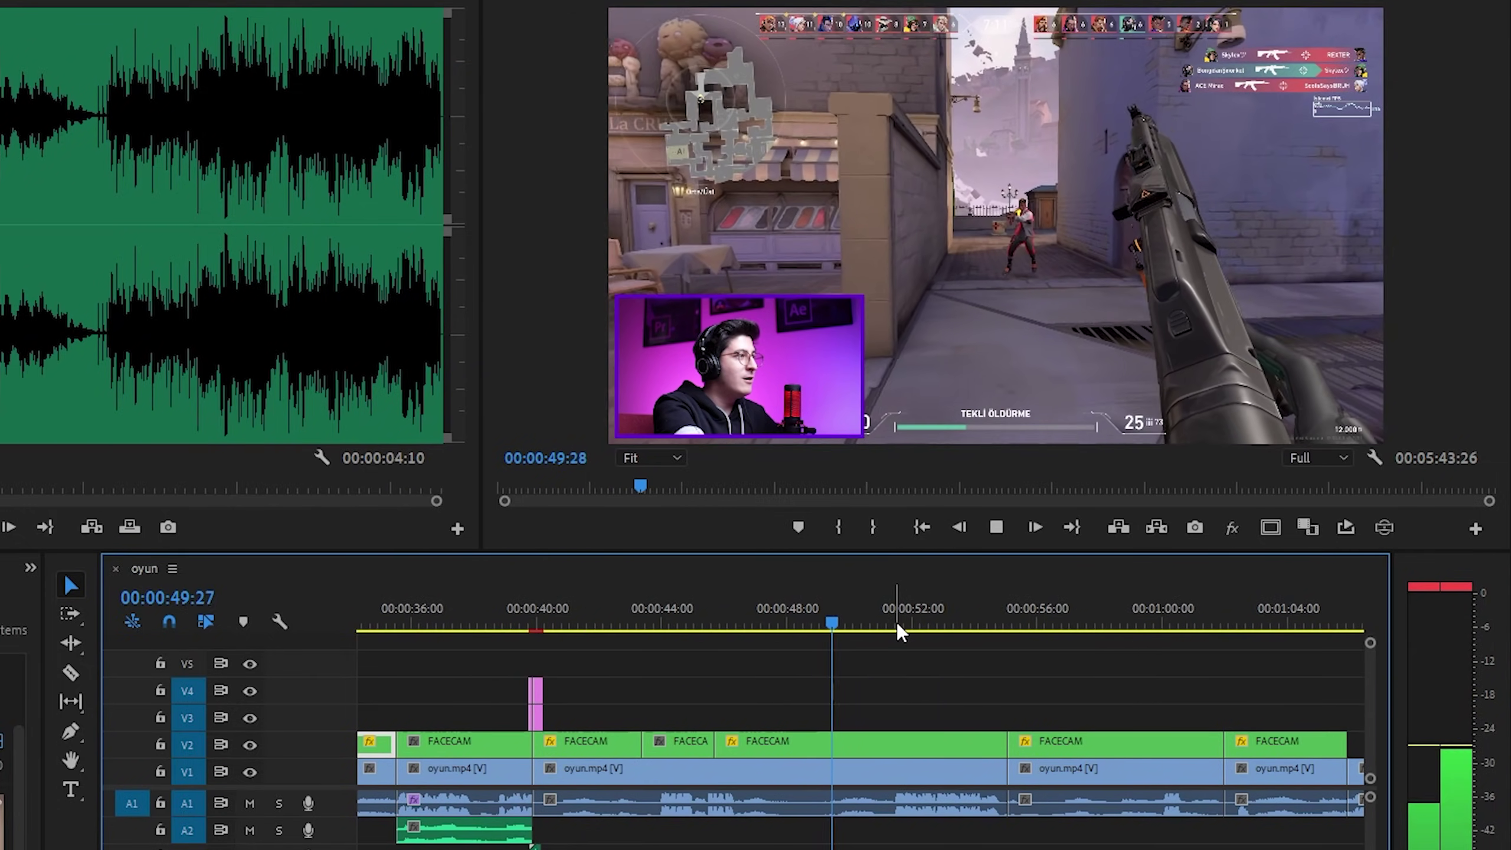
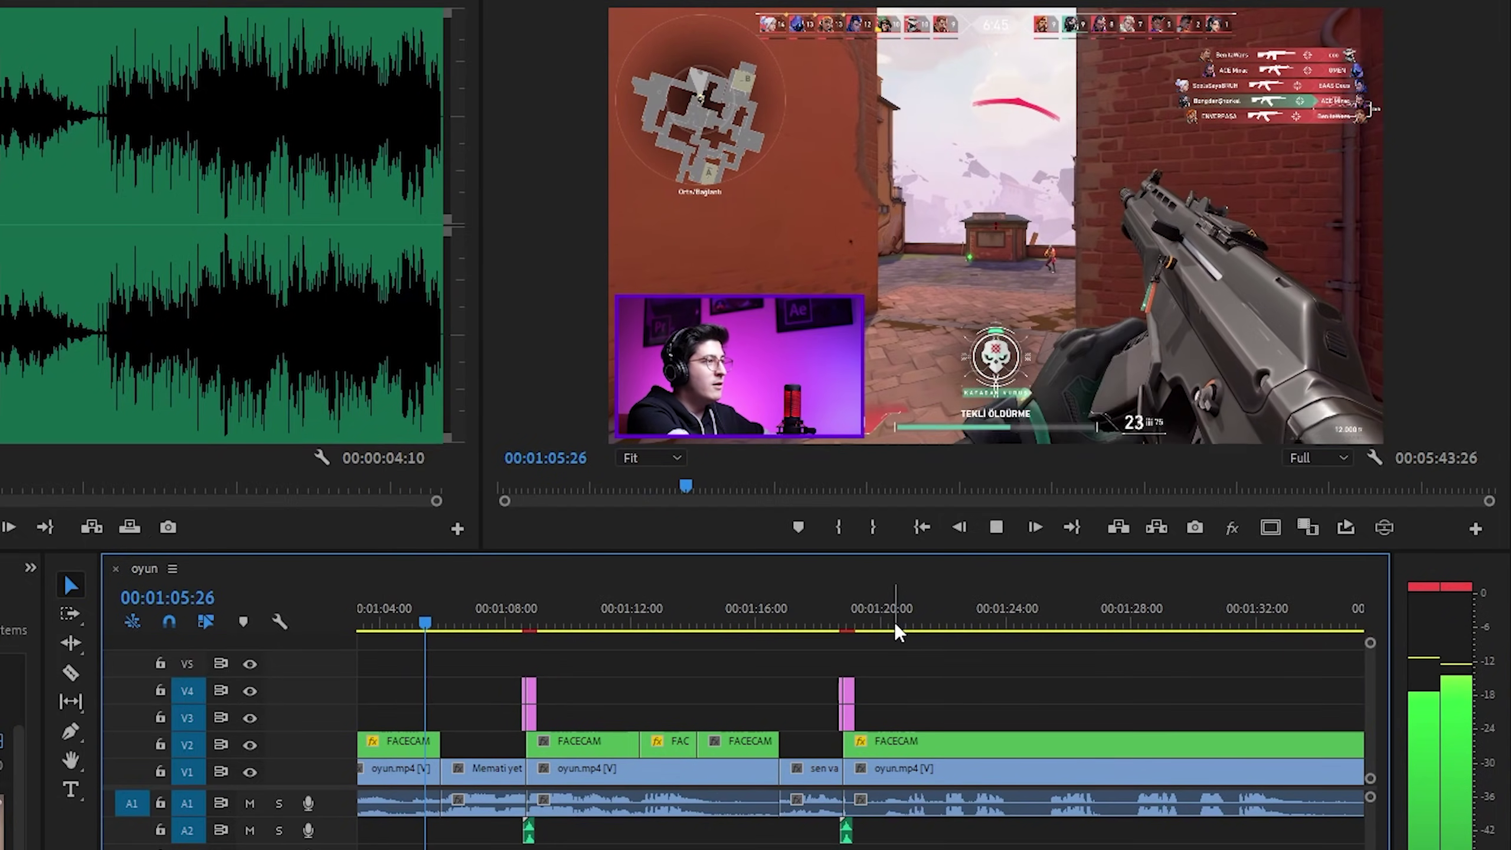
Scrub ahead through the montage to around 1:44 to find the facecam section.
{"action": "key", "text": "minus"}
{"action": "key", "text": "equal"}
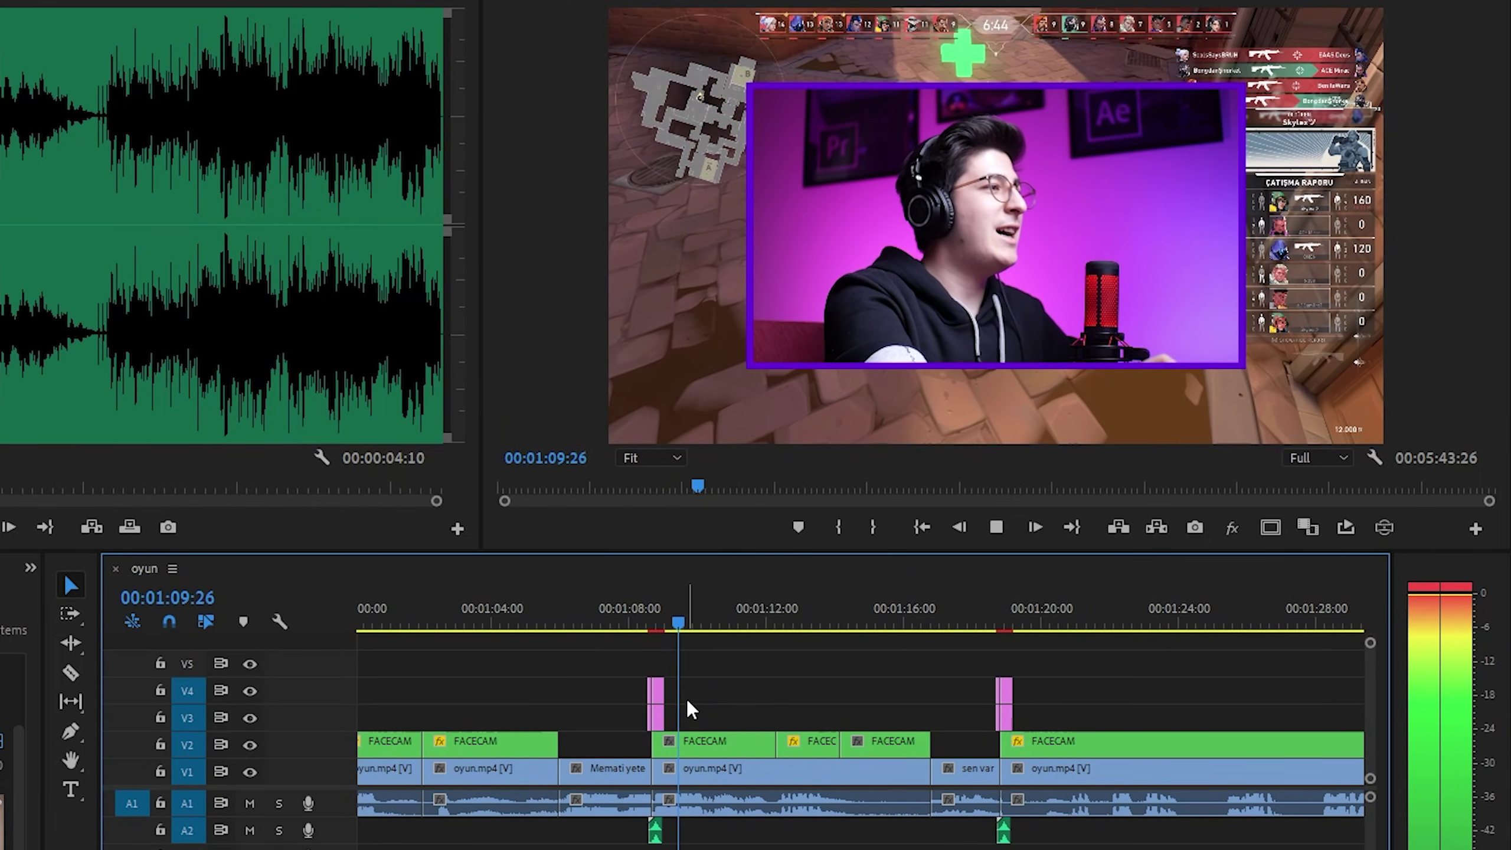
{"action": "scroll", "coordinate": [690, 709], "scroll_direction": "down", "scroll_amount": 1}
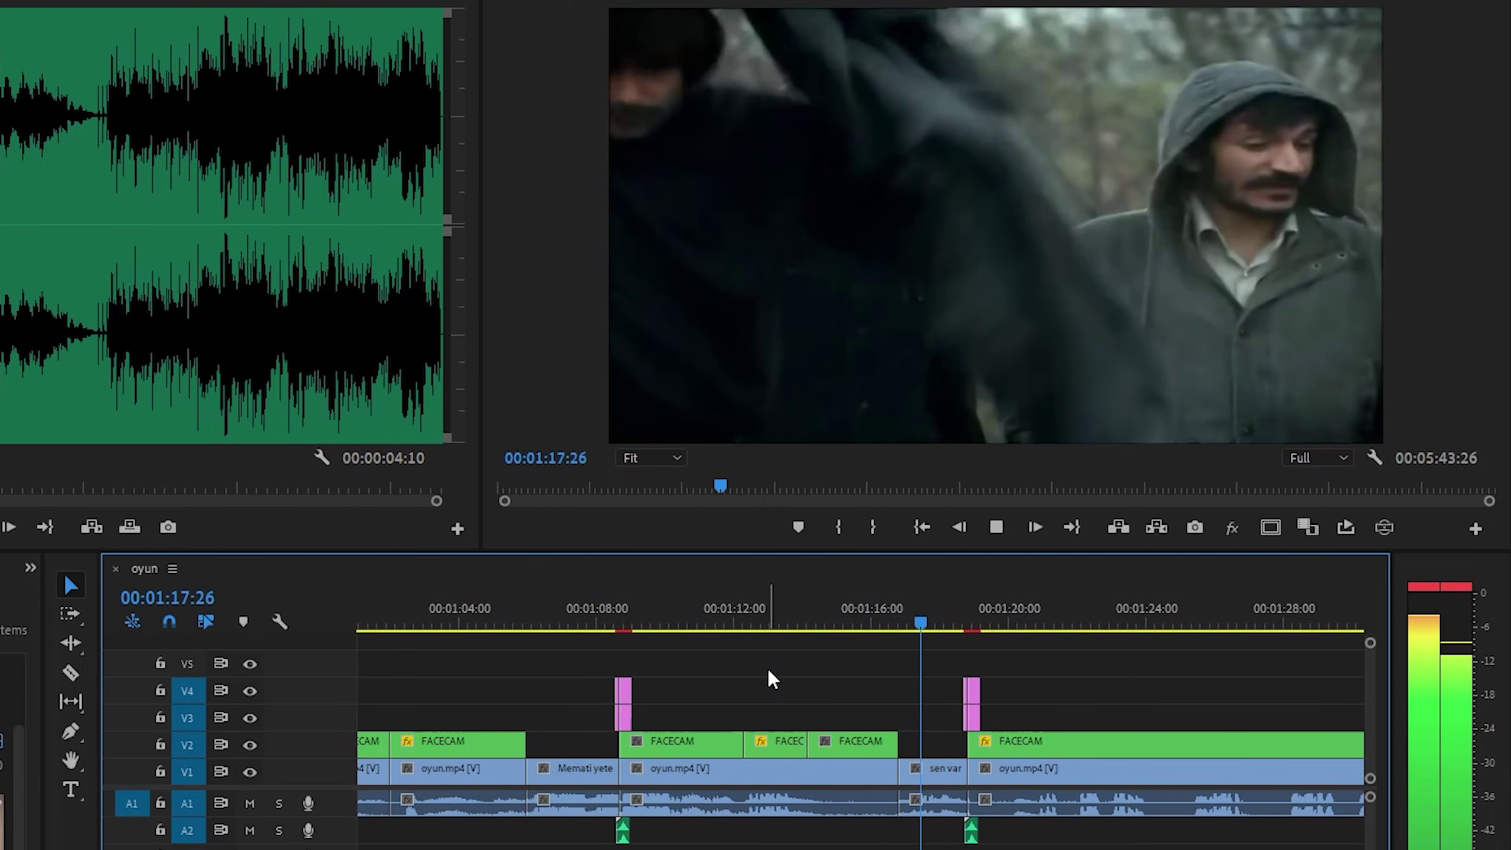
{"action": "scroll", "coordinate": [791, 685], "scroll_direction": "down", "scroll_amount": 3}
{"action": "scroll", "coordinate": [893, 679], "scroll_direction": "down", "scroll_amount": 3}
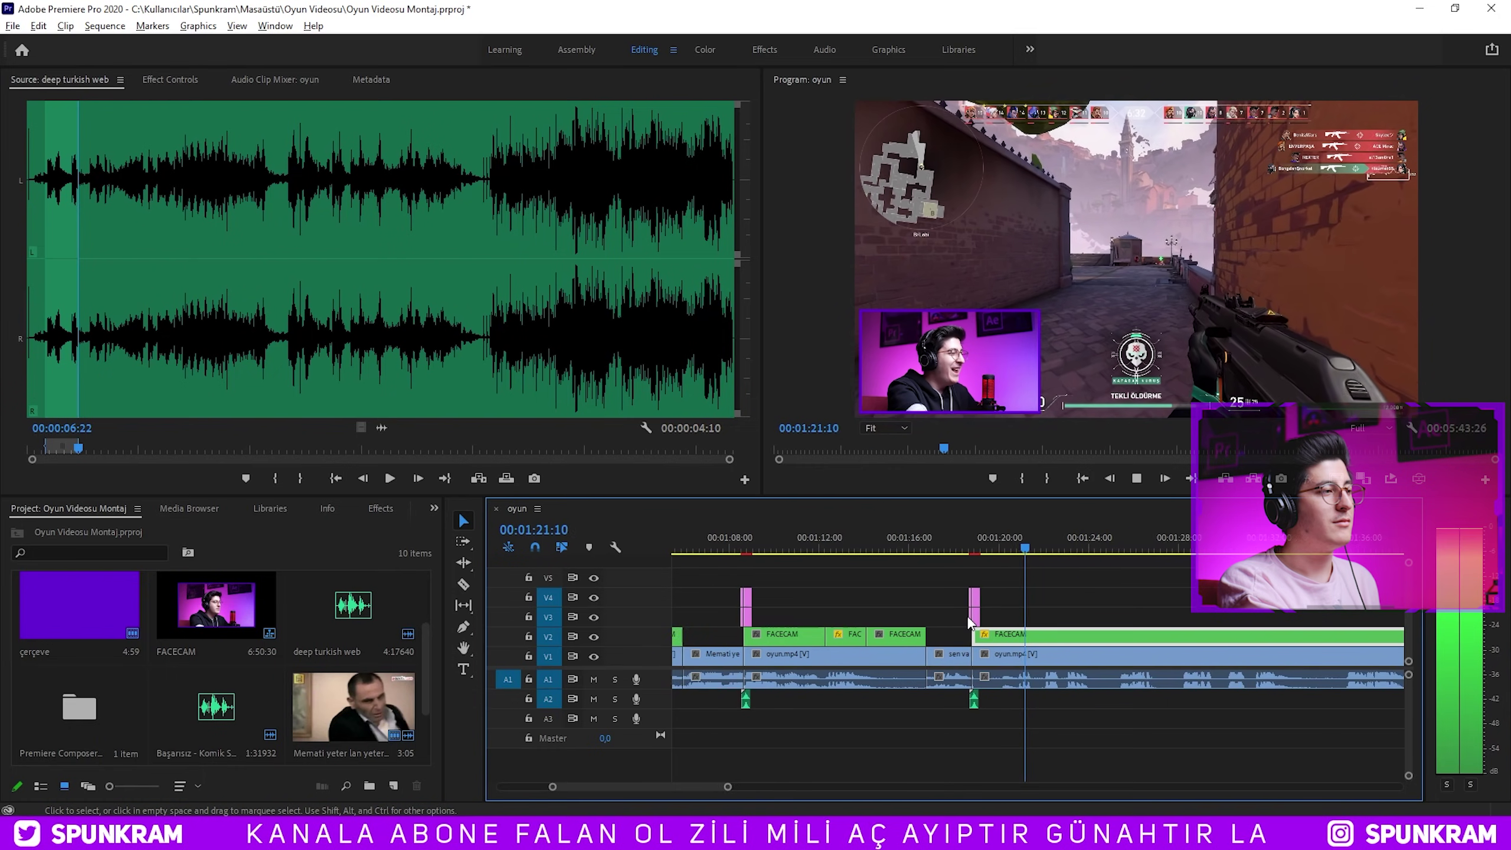
{"action": "scroll", "coordinate": [1016, 584], "scroll_direction": "down", "scroll_amount": 3}
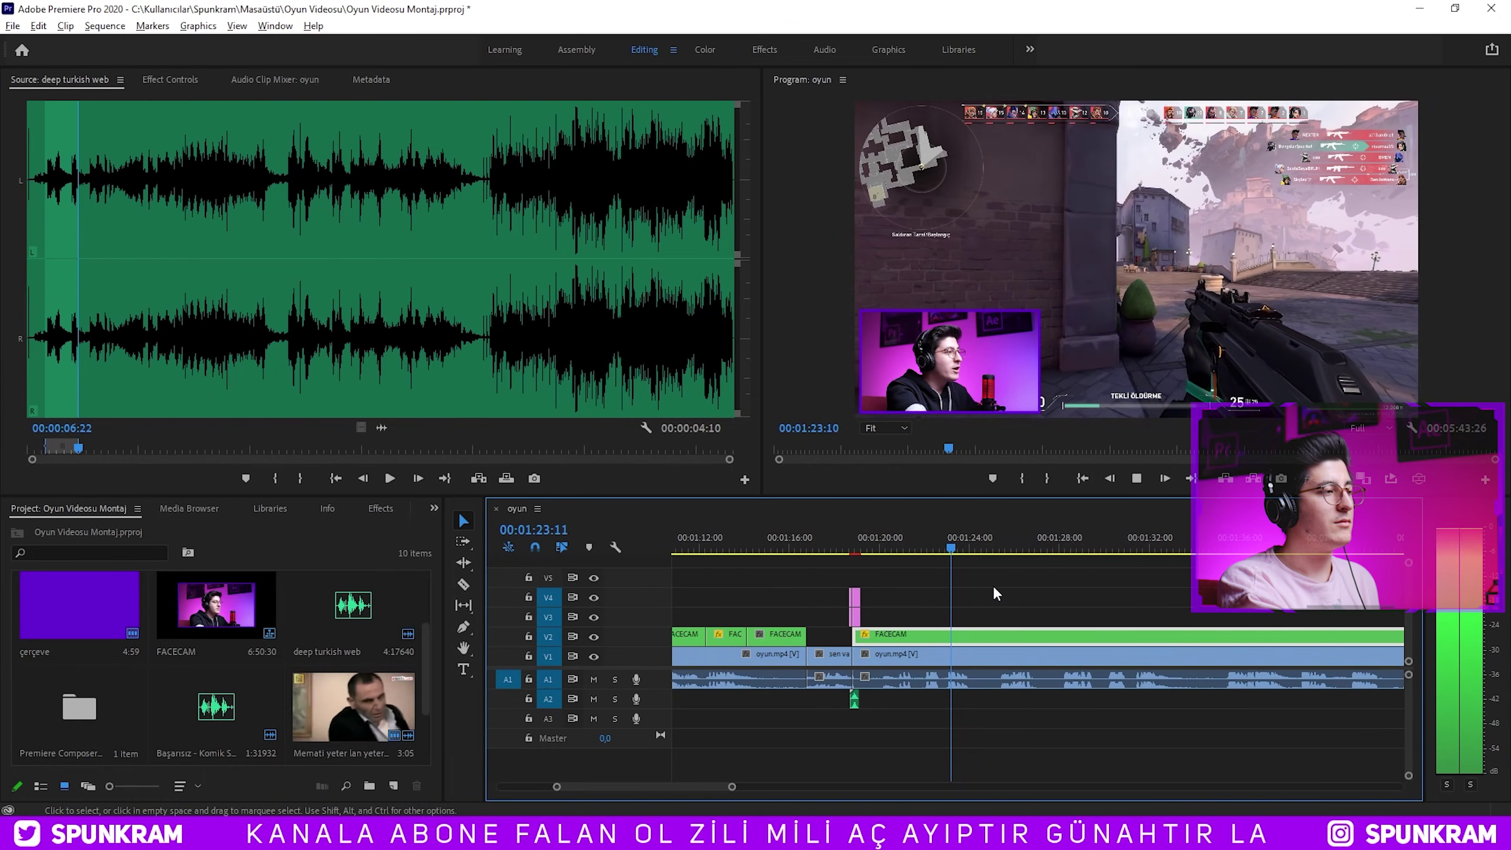
{"action": "scroll", "coordinate": [1014, 557], "scroll_direction": "down", "scroll_amount": 3}
{"action": "mouse_move", "coordinate": [702, 309]}
{"action": "left_mouse_down"}
{"action": "mouse_move", "coordinate": [1199, 309]}
{"action": "mouse_move", "coordinate": [991, 309]}
{"action": "left_mouse_up"}
{"action": "key", "text": "minus"}
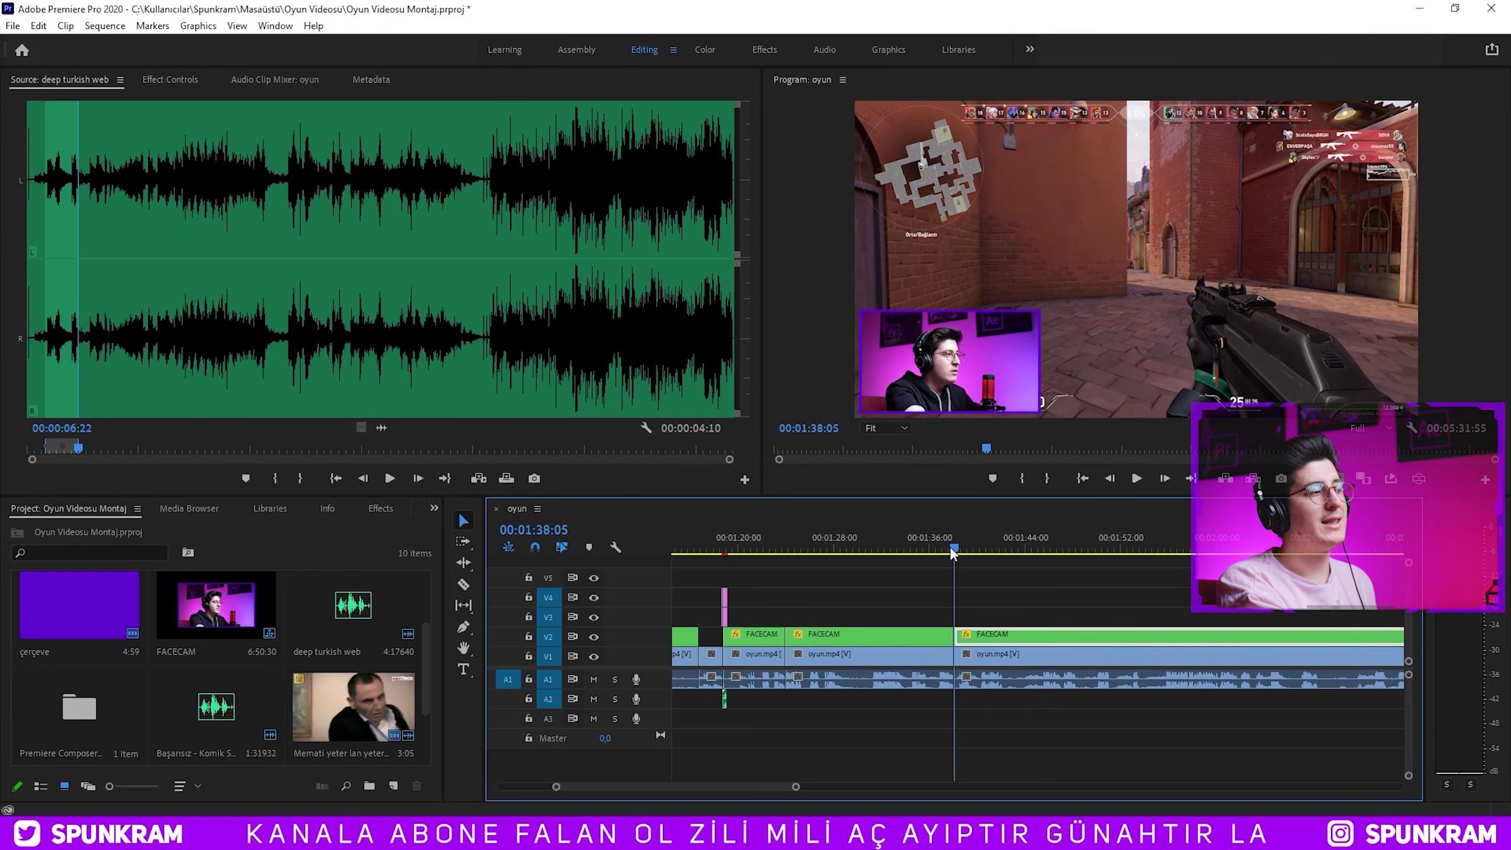
{"action": "left_click_drag", "start_coordinate": [950, 549], "coordinate": [1018, 557]}
Play from the 1:38:05 edit point and stop at 1:43:09.
{"action": "key", "text": "Up"}
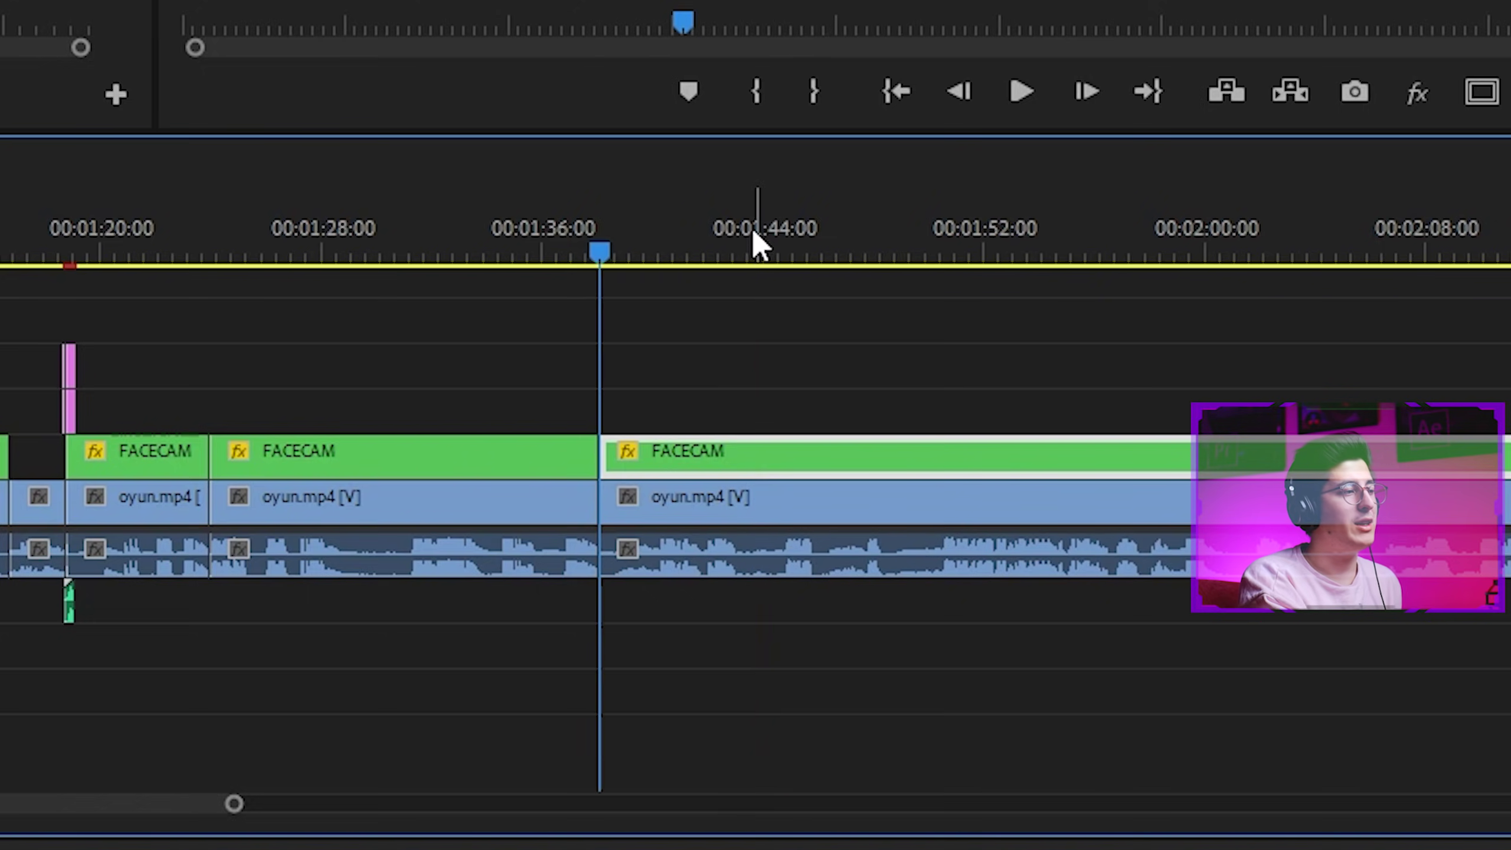
{"action": "key", "text": "space"}
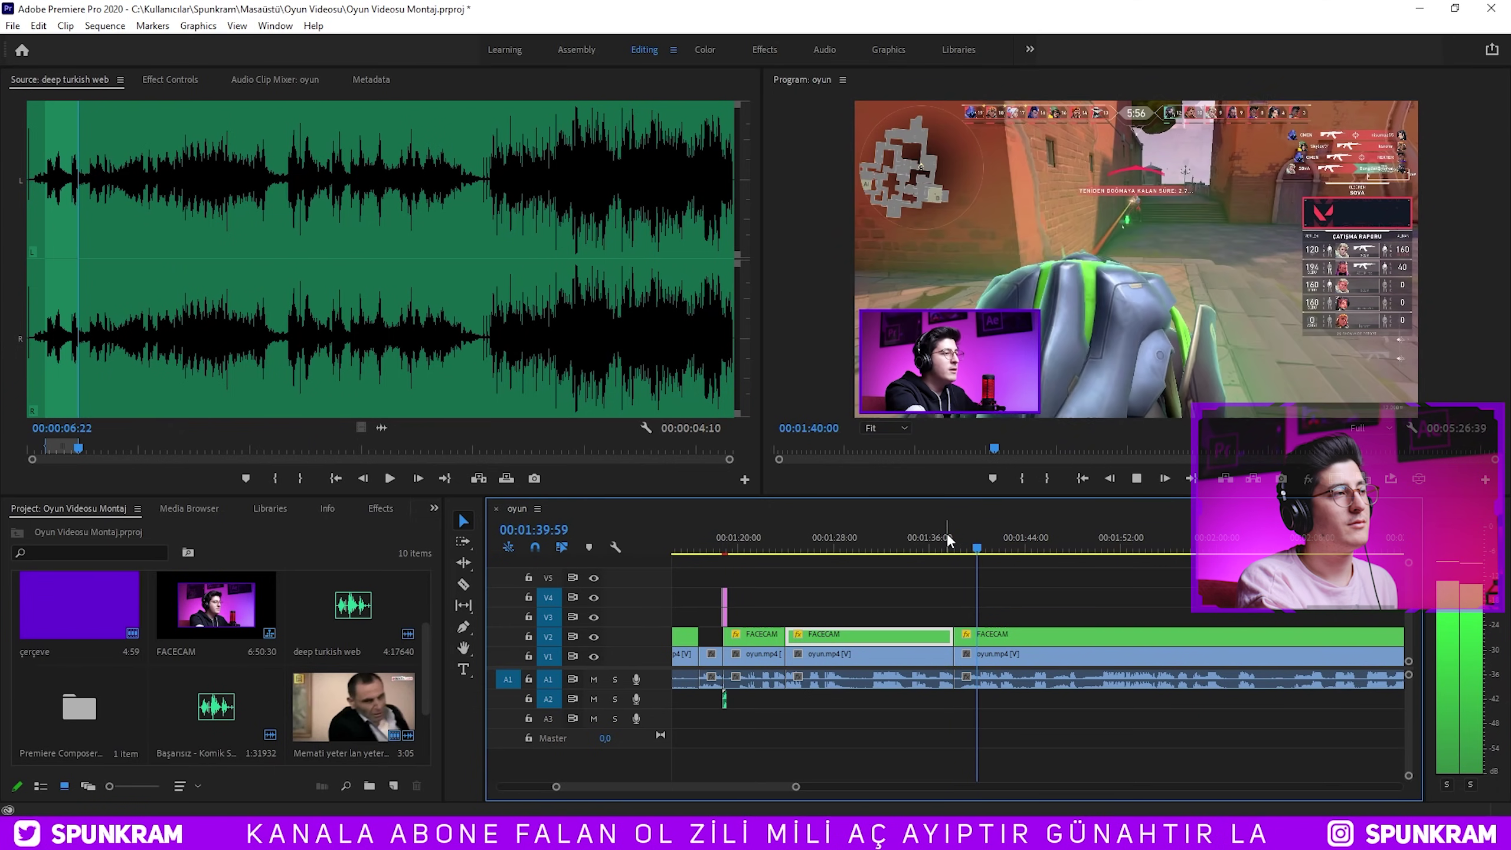
{"action": "key", "text": "="}
{"action": "key", "text": "="}
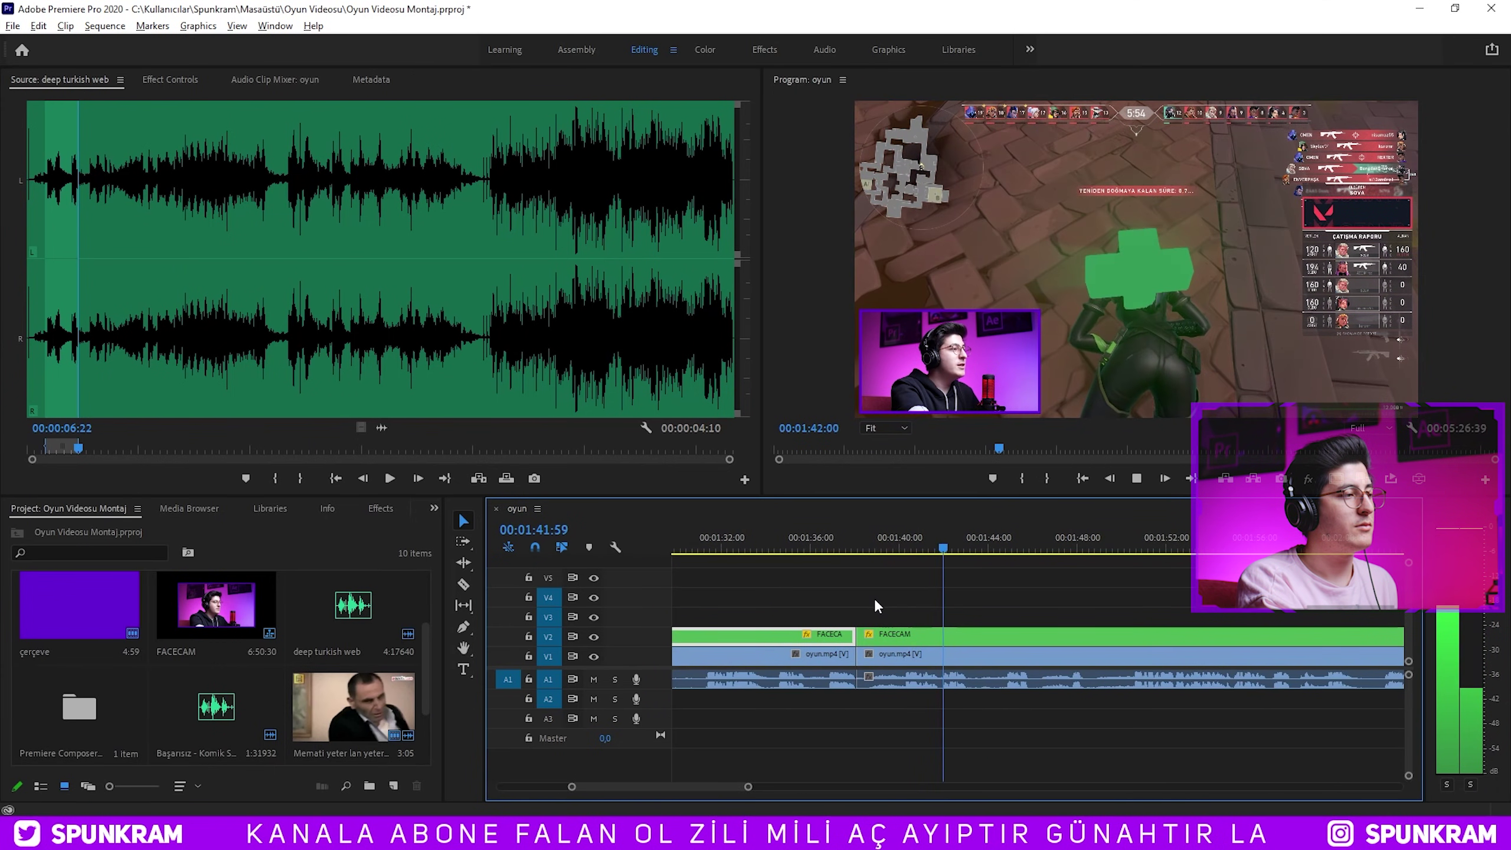
{"action": "key", "text": "space"}
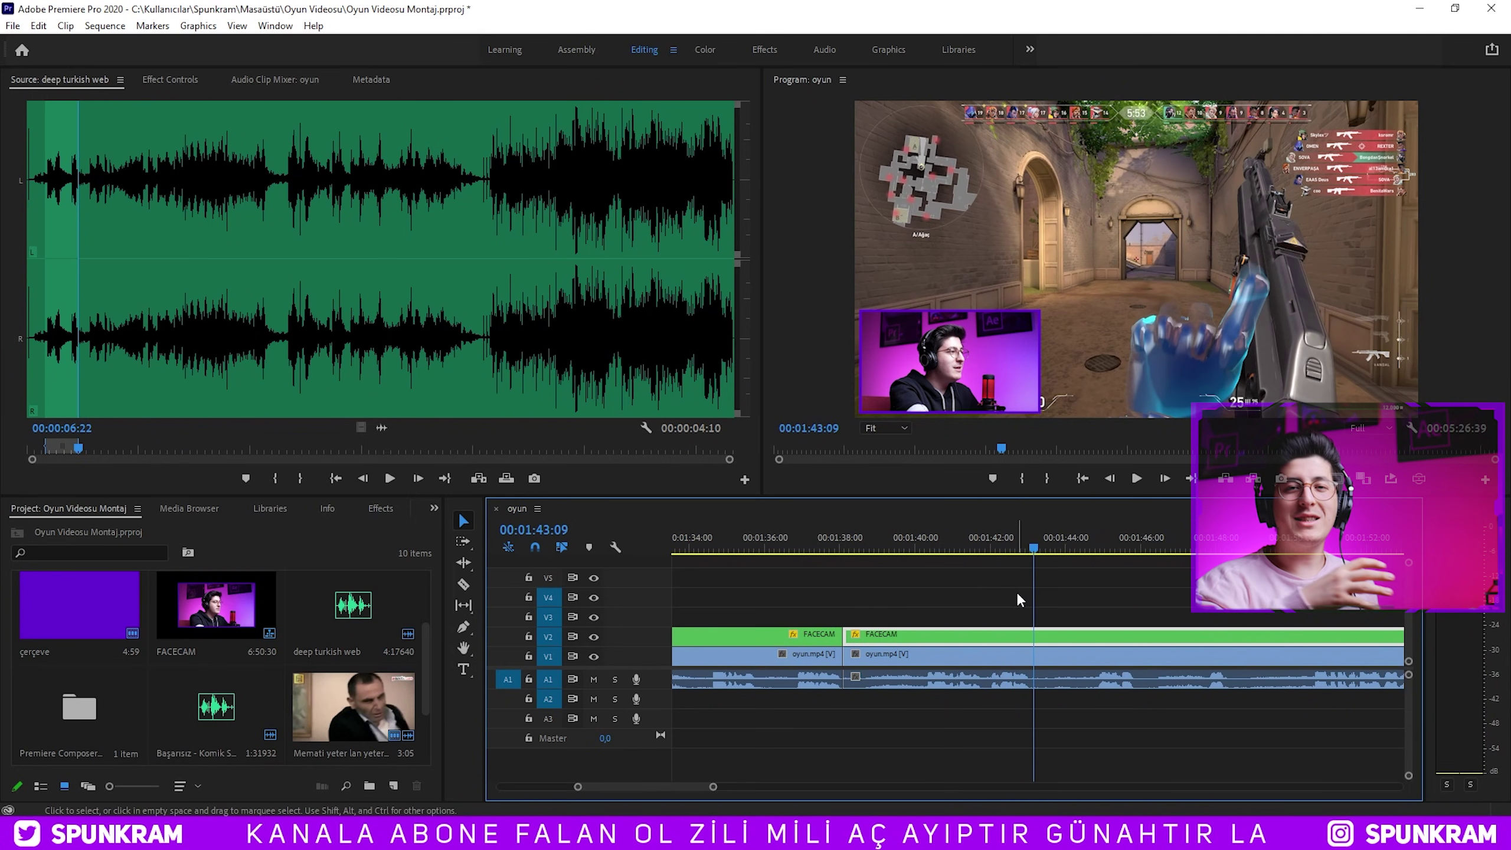
Razor the V2 FACECAM clip at the section's start and end, then strip the middle piece's attributes.
{"action": "key", "text": "c"}
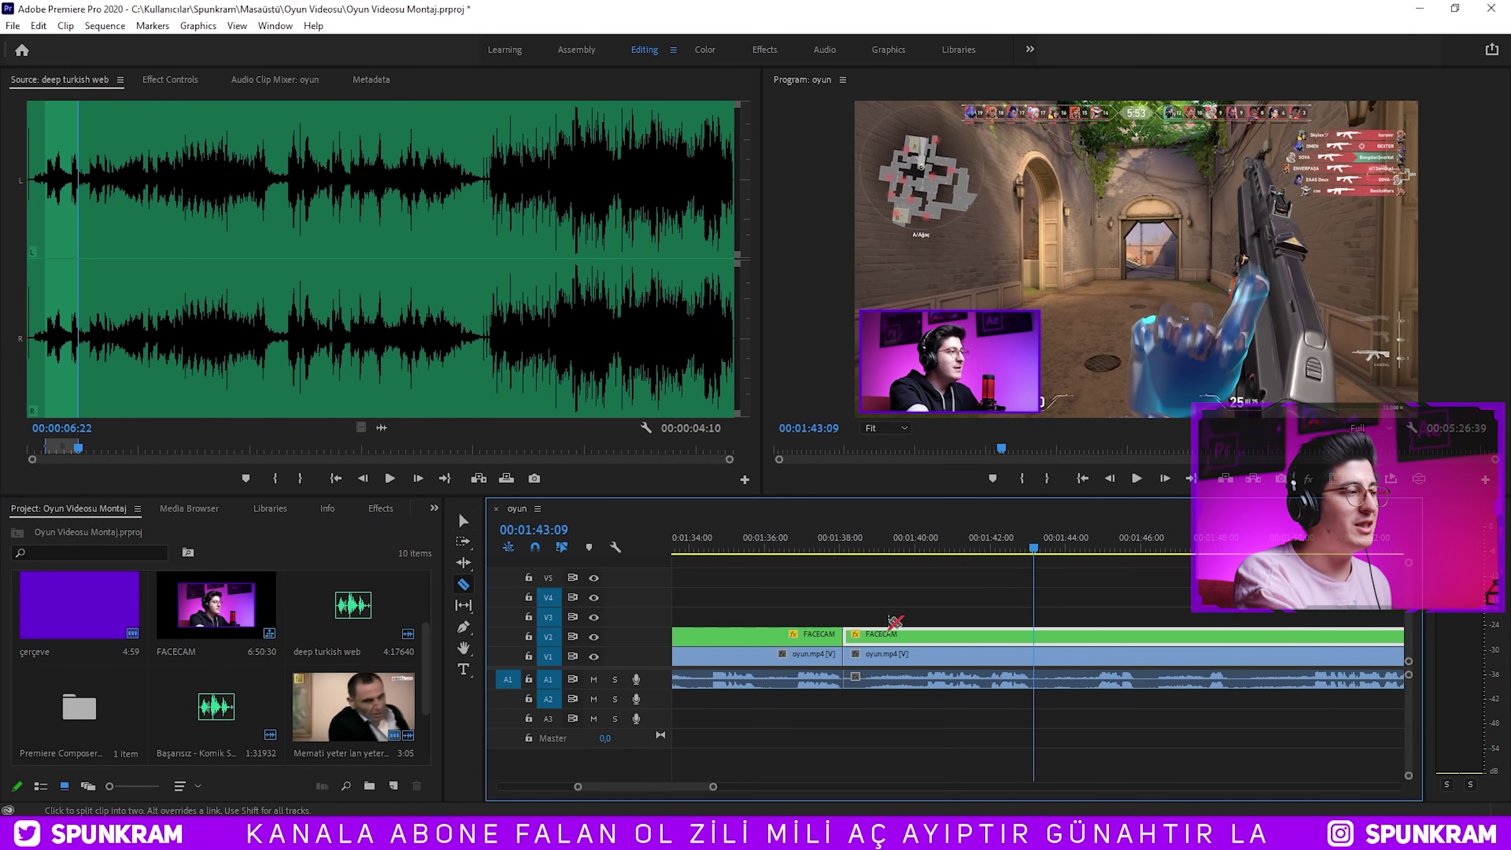
{"action": "left_click", "coordinate": [1038, 637]}
{"action": "key", "text": "v"}
{"action": "left_click", "coordinate": [962, 541]}
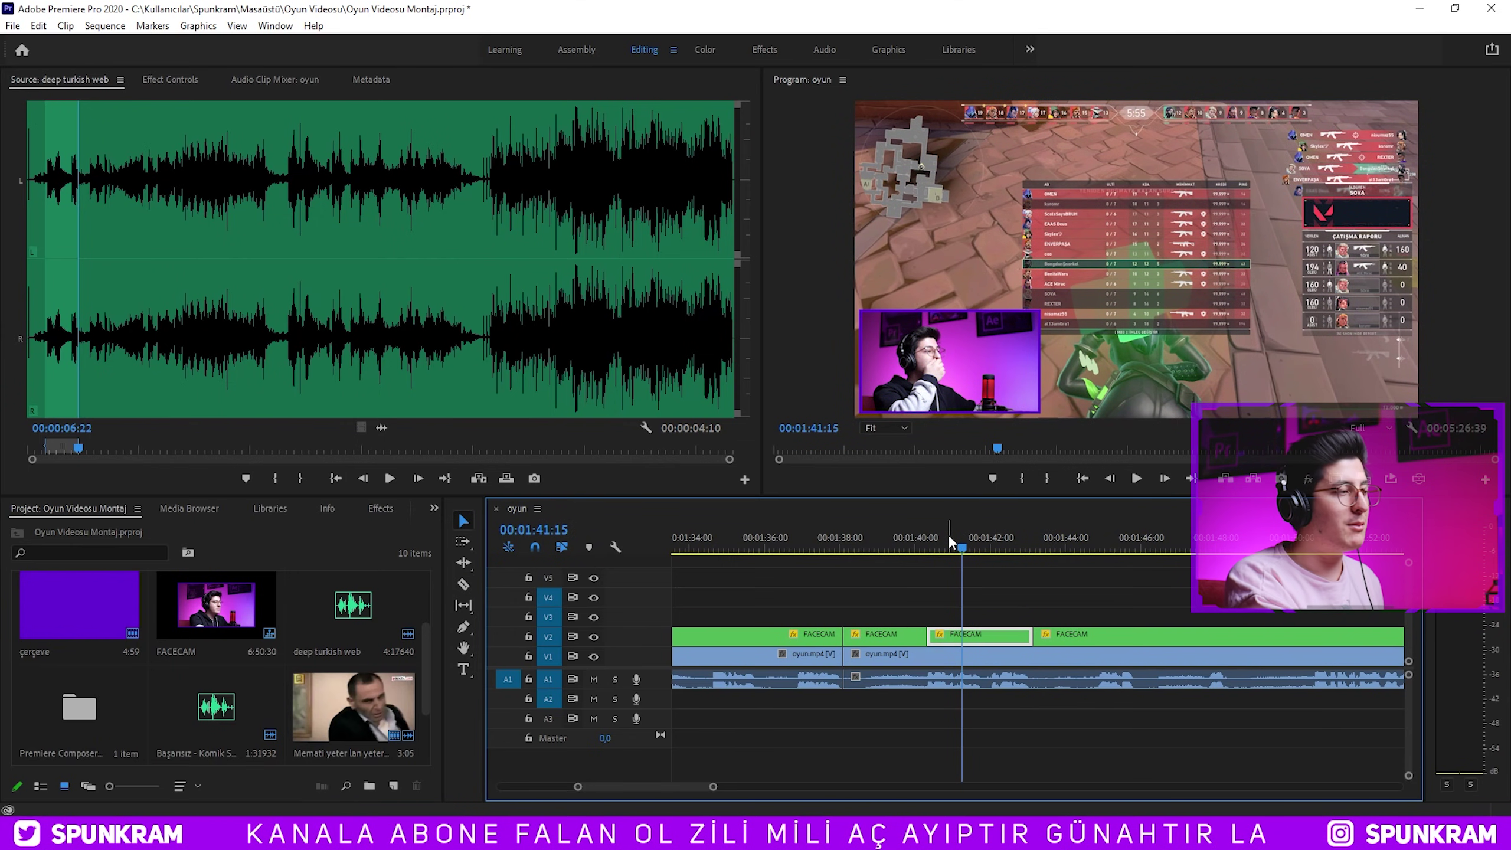
{"action": "key", "text": "equal"}
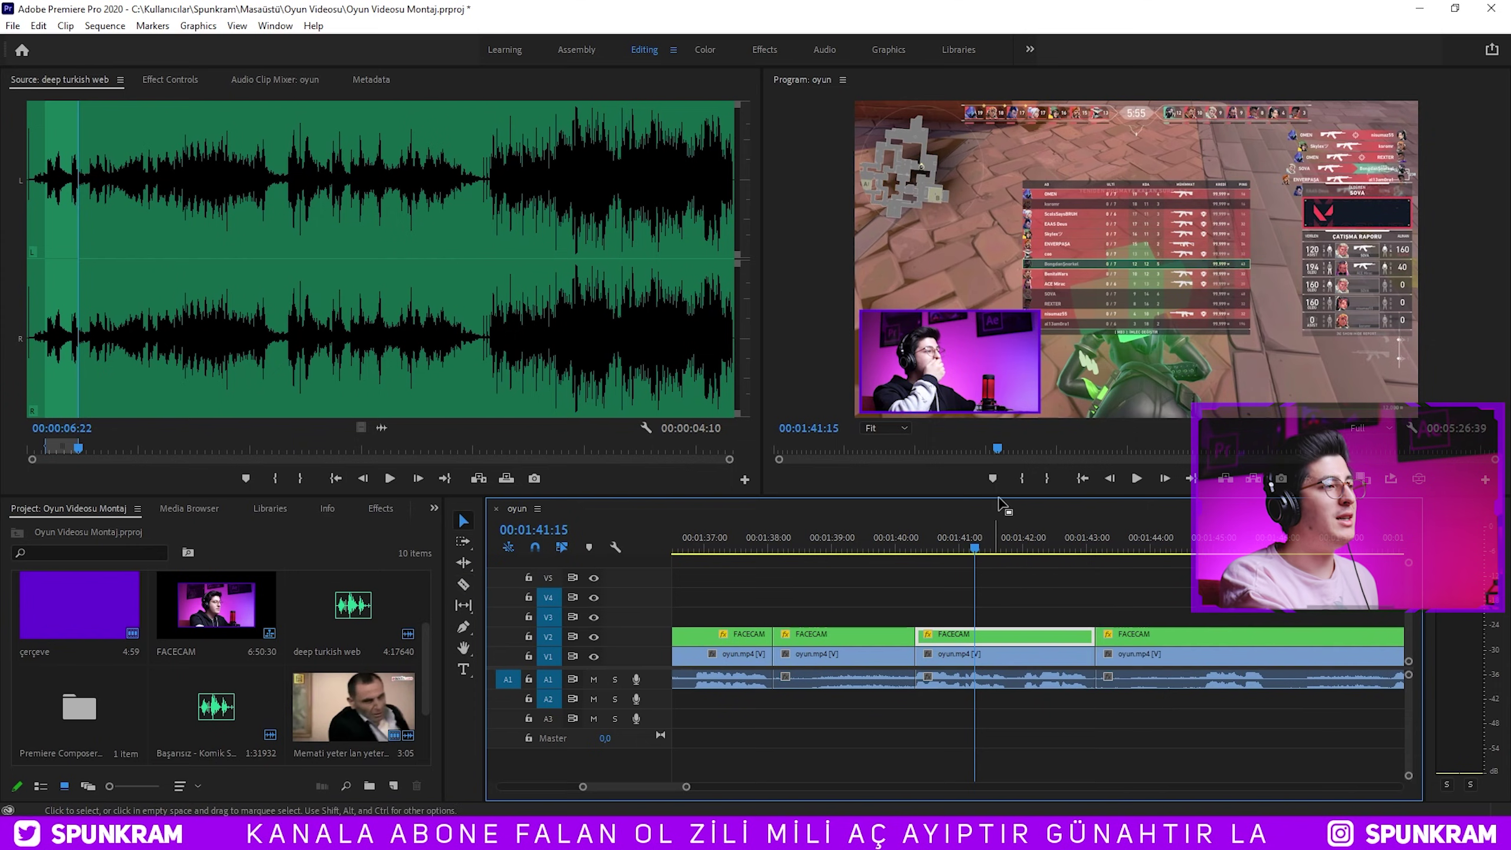
{"action": "key", "text": "ctrl+alt+v"}
{"action": "left_click", "coordinate": [777, 615]}
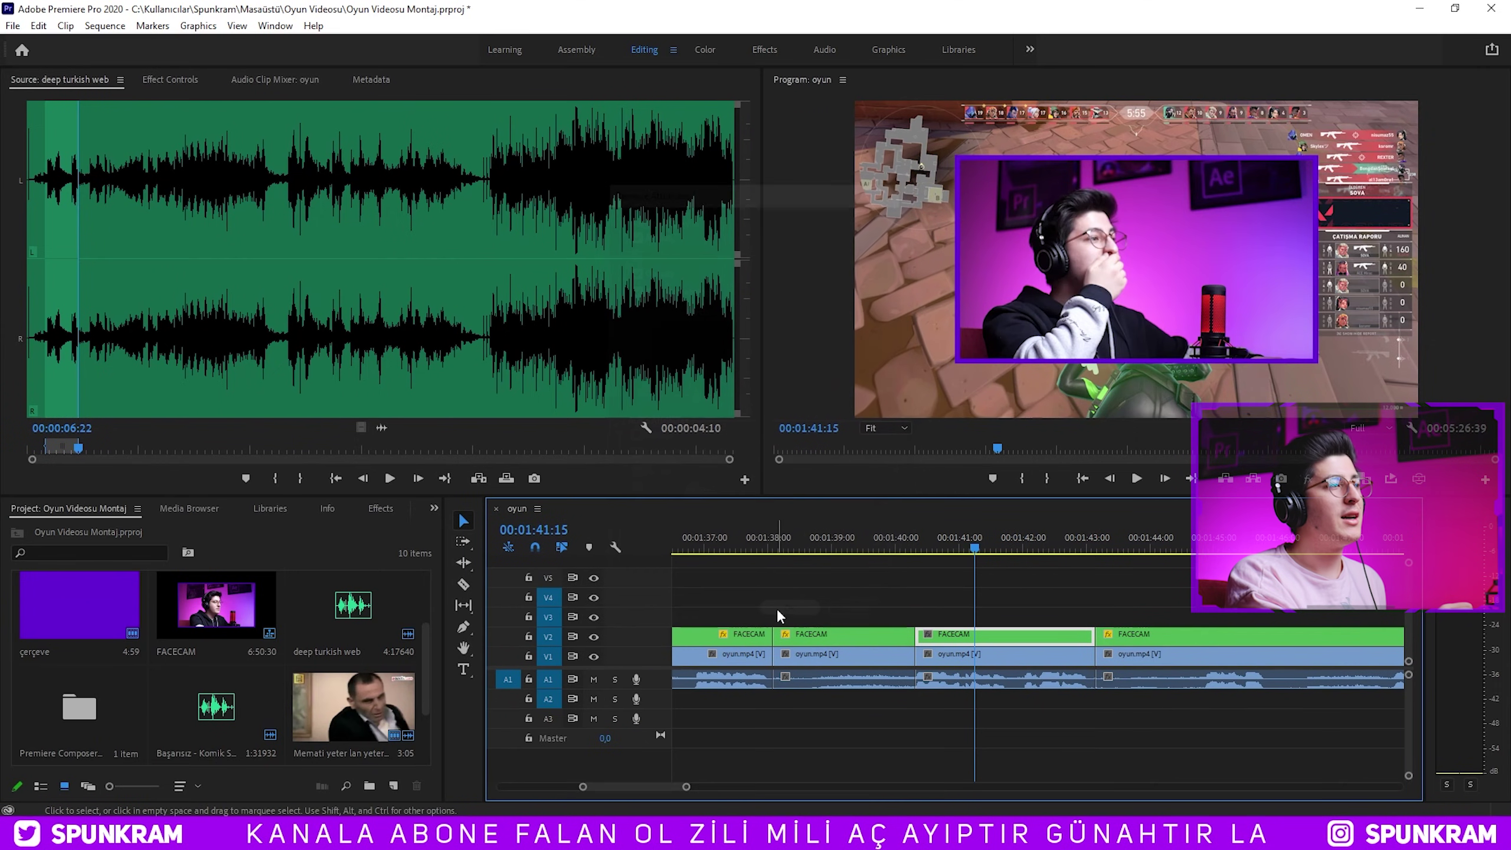
Apply Wave Warp to the facecam section and raise Wave Height from 10 to 23.
{"action": "left_click", "coordinate": [378, 508]}
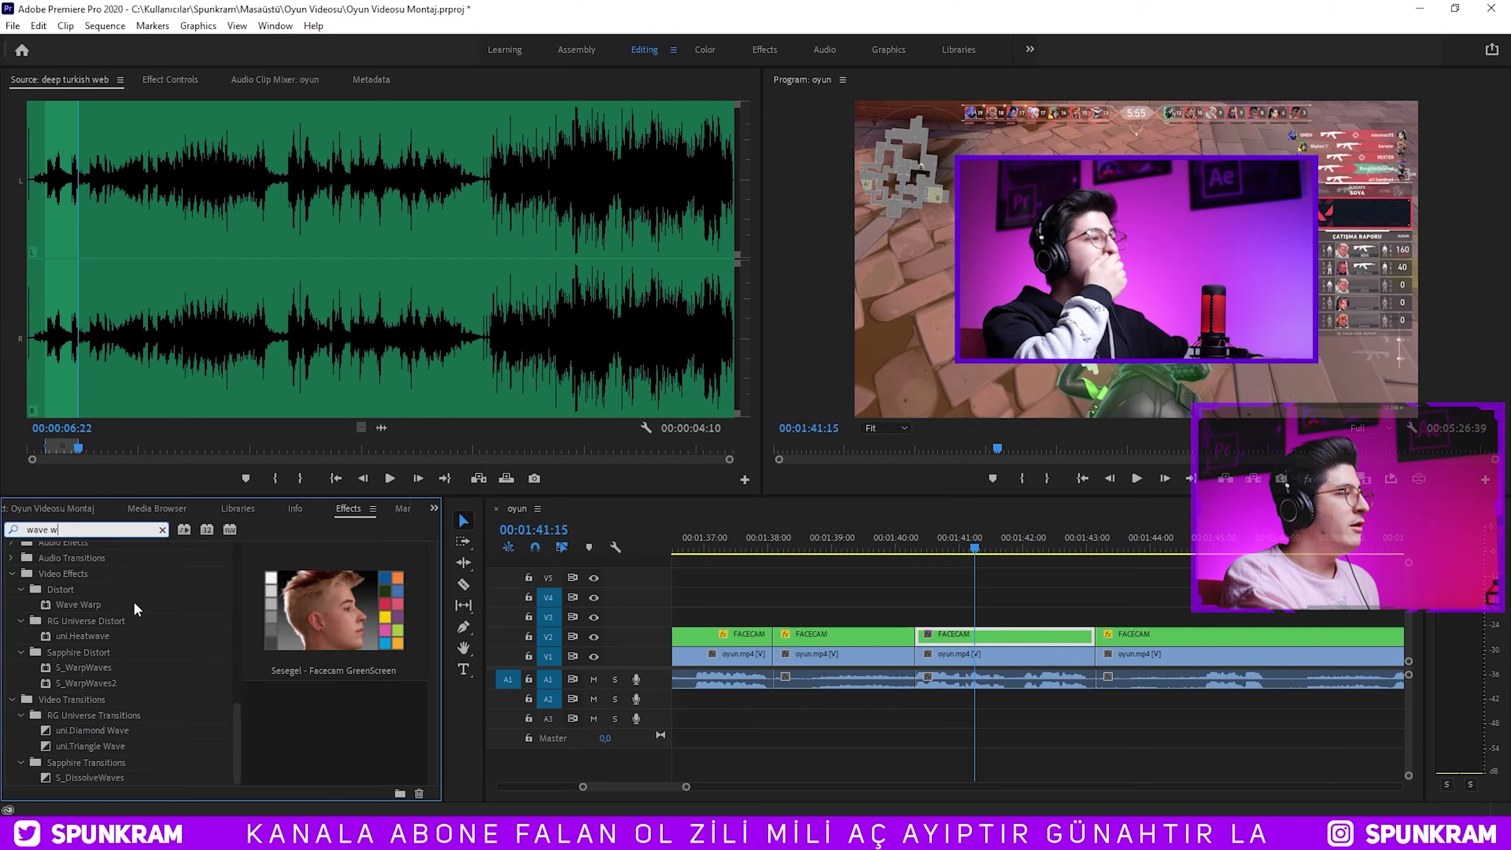
{"action": "left_click_drag", "start_coordinate": [83, 605], "coordinate": [1019, 391]}
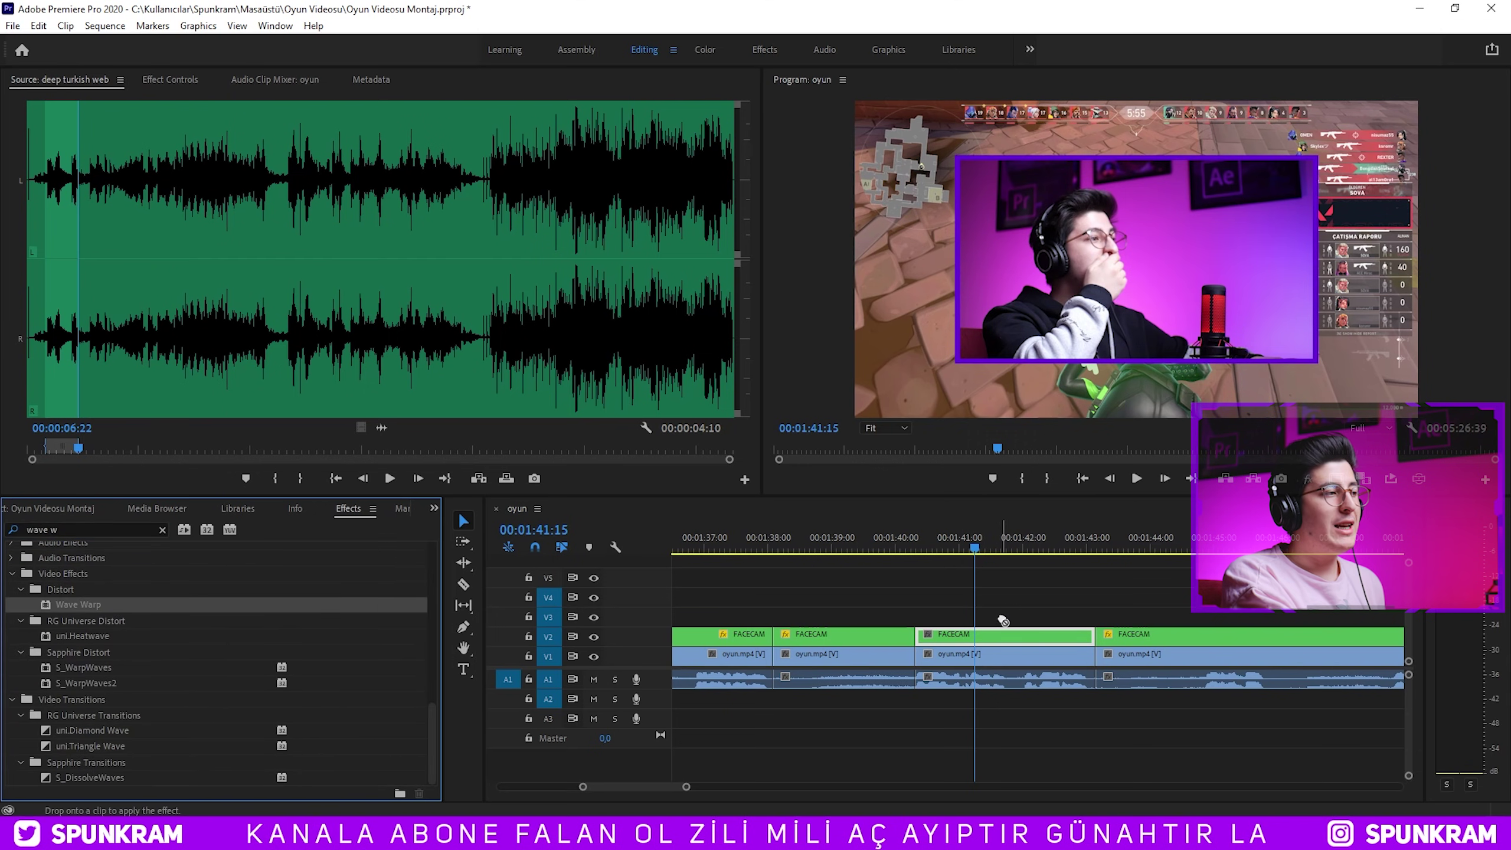
{"action": "left_click_drag", "start_coordinate": [985, 640], "coordinate": [986, 640]}
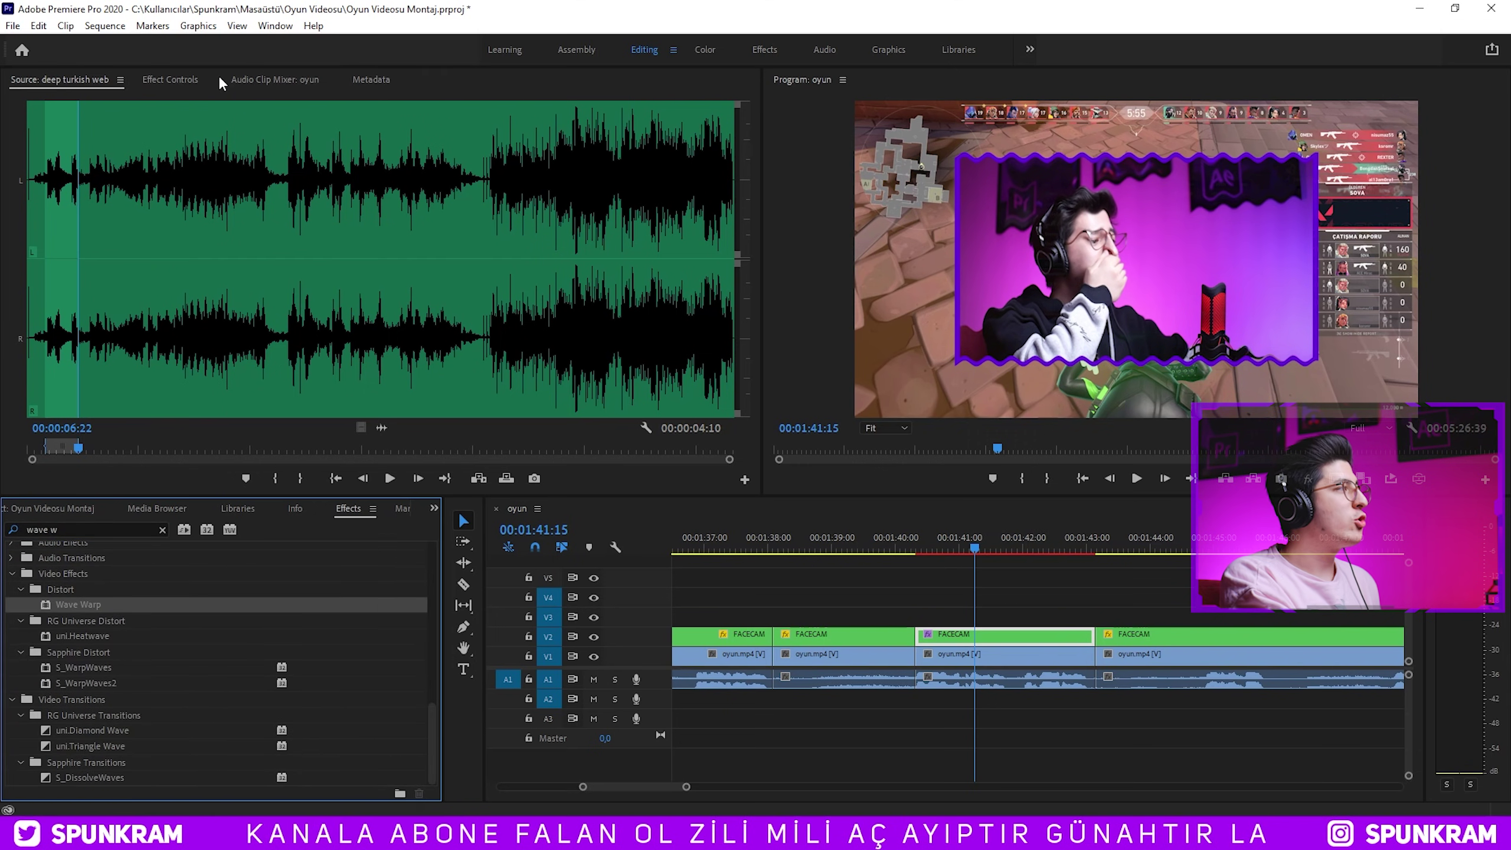
{"action": "left_click", "coordinate": [170, 79]}
{"action": "left_click_drag", "start_coordinate": [291, 343], "coordinate": [306, 353]}
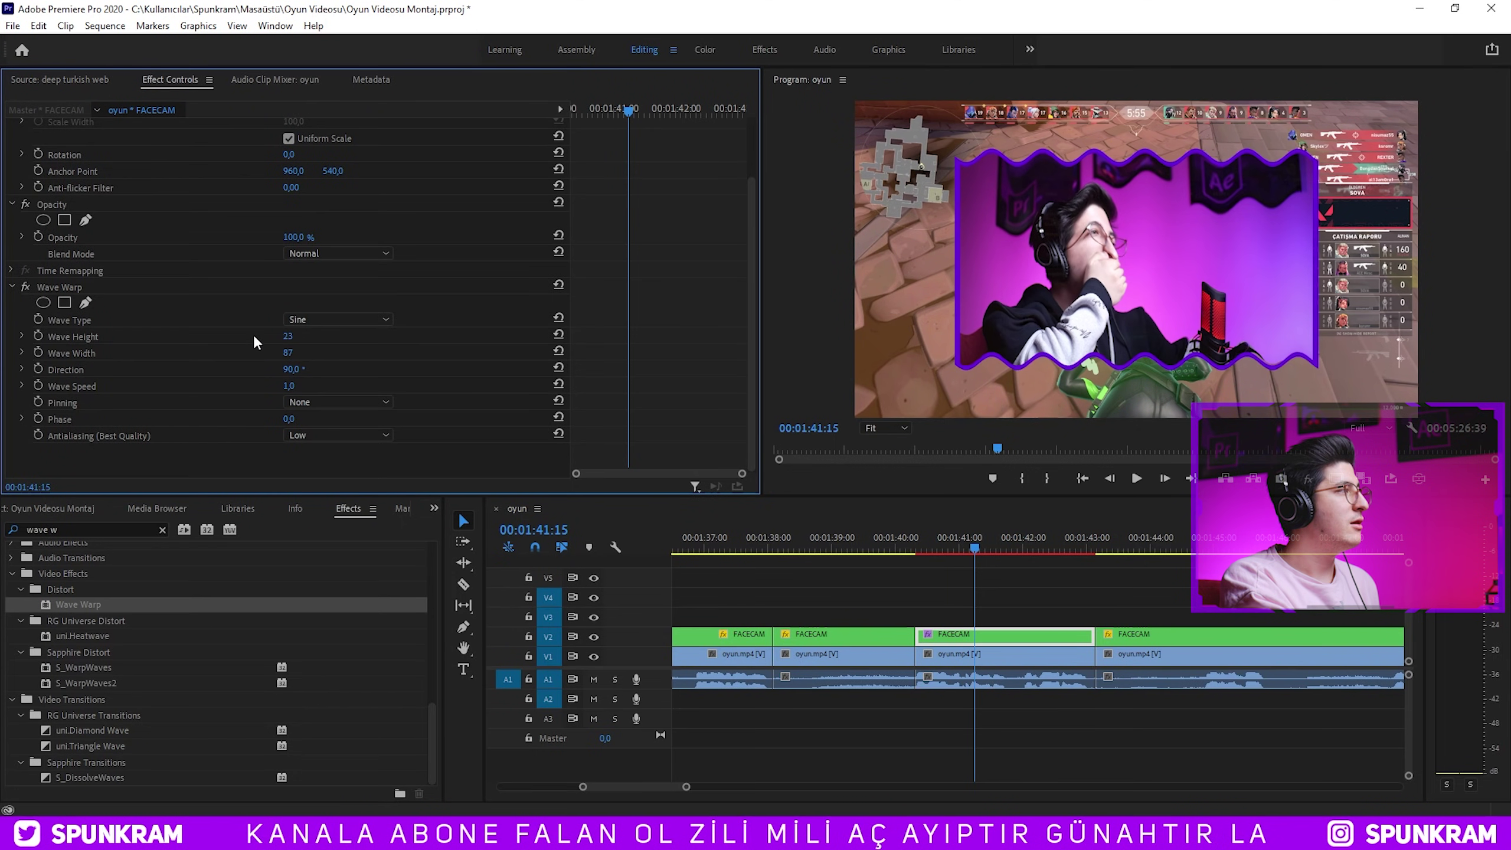
Go to the start of the facecam section and set a Position keyframe.
{"action": "scroll", "coordinate": [236, 155], "scroll_direction": "up", "scroll_amount": 3}
{"action": "left_click_drag", "start_coordinate": [930, 543], "coordinate": [915, 539]}
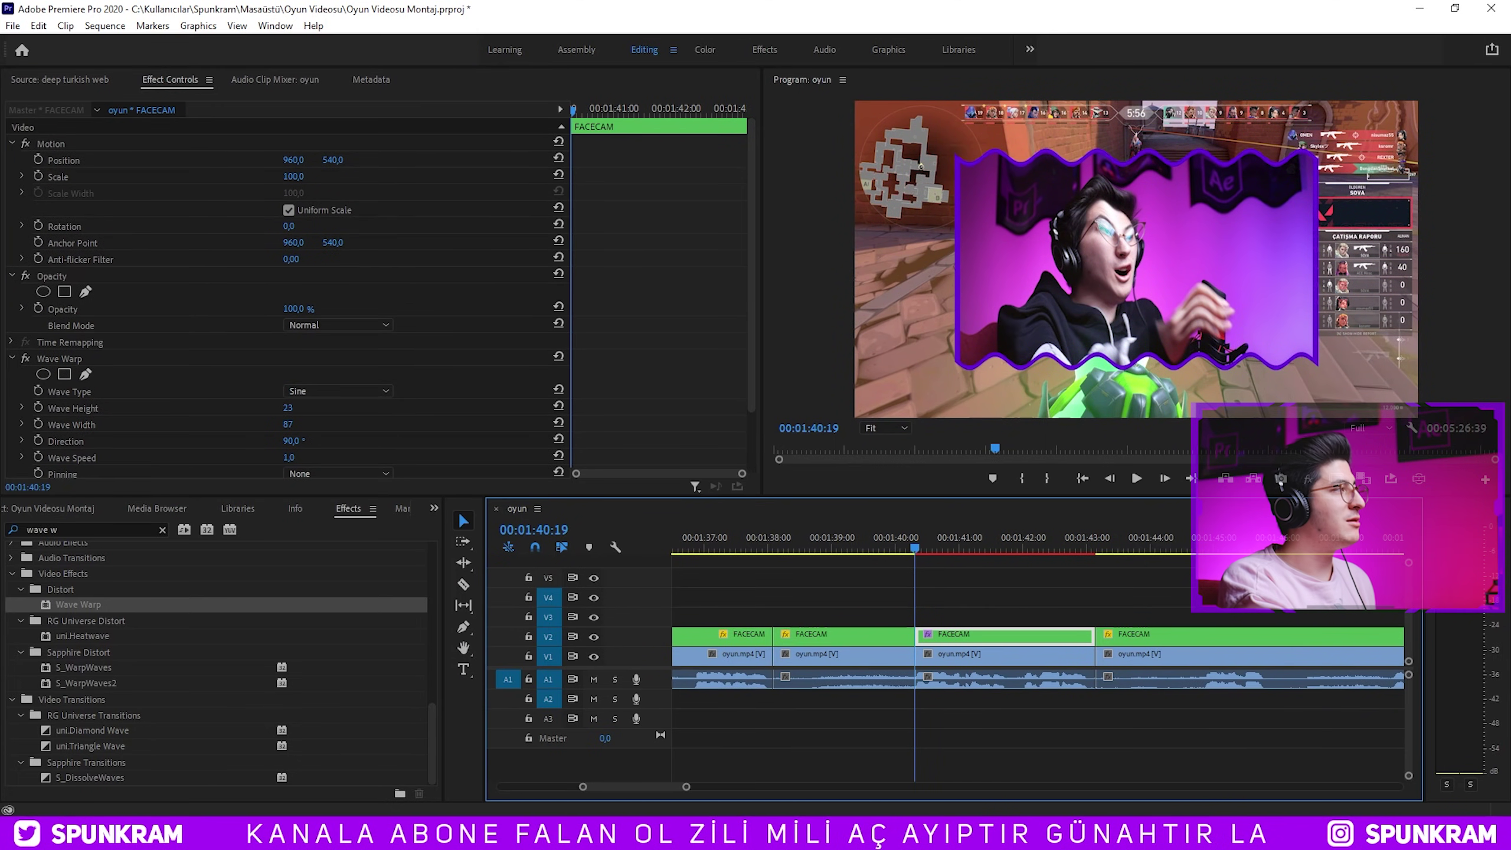
{"action": "left_click", "coordinate": [38, 160]}
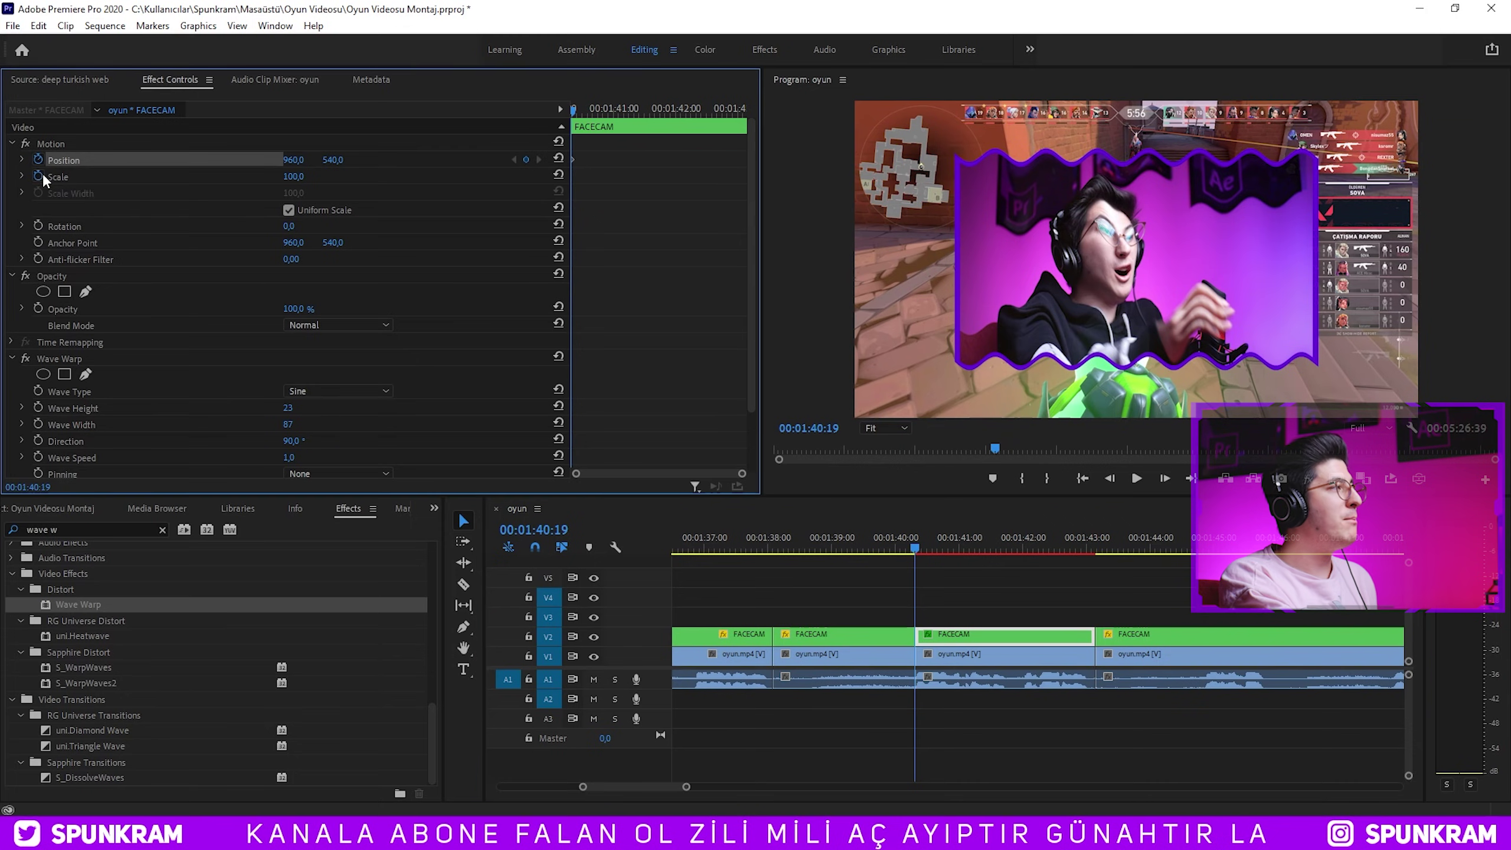
Add Scale keyframes from the section start to 1:42:23, ending at 155.4 scale.
{"action": "left_click", "coordinate": [39, 175]}
{"action": "left_click", "coordinate": [85, 141]}
{"action": "left_click", "coordinate": [699, 109]}
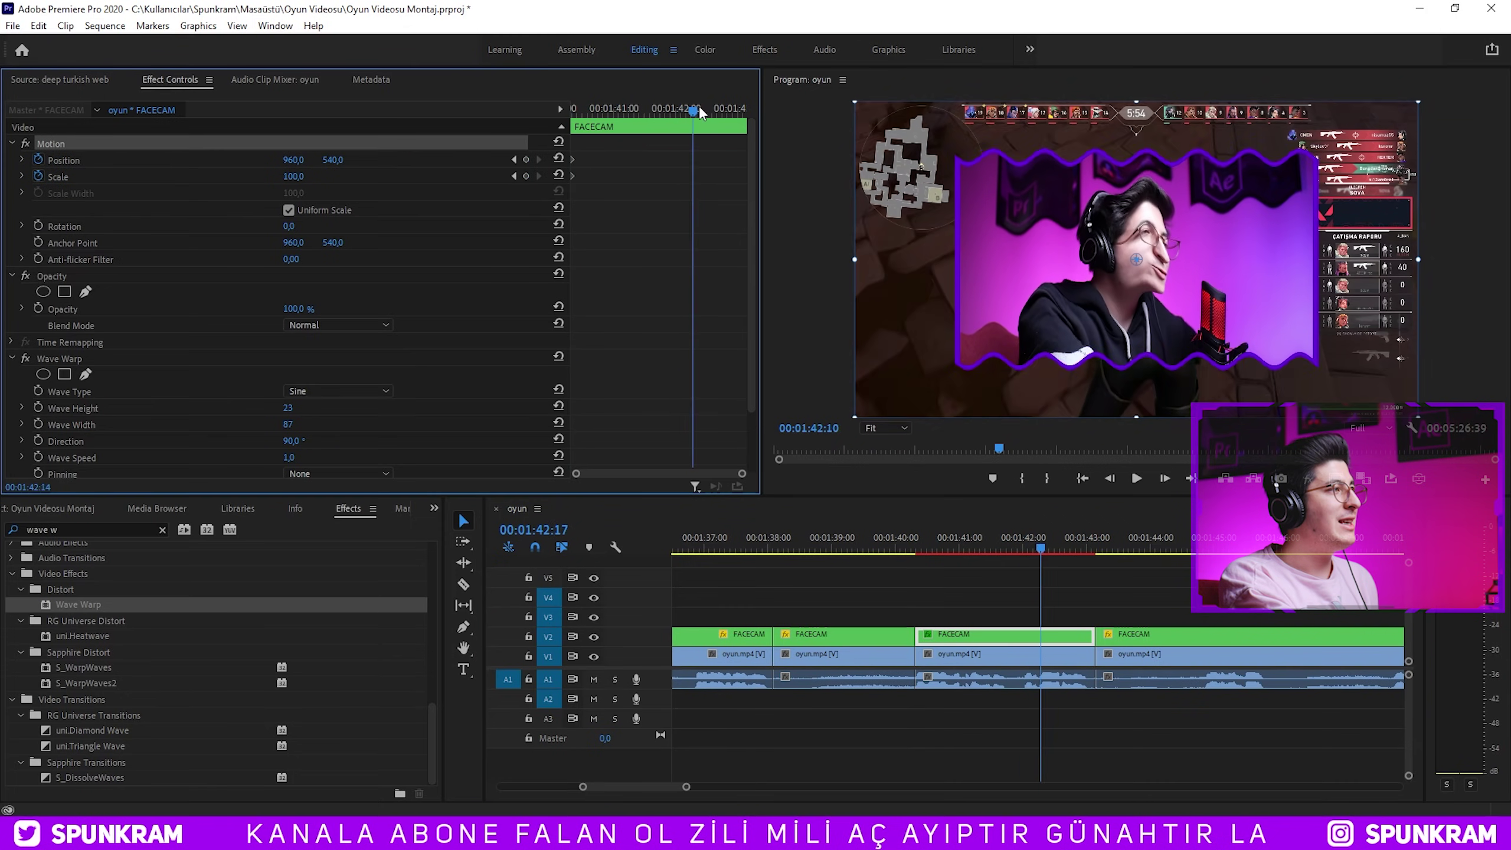
{"action": "left_click_drag", "start_coordinate": [299, 179], "coordinate": [695, 175]}
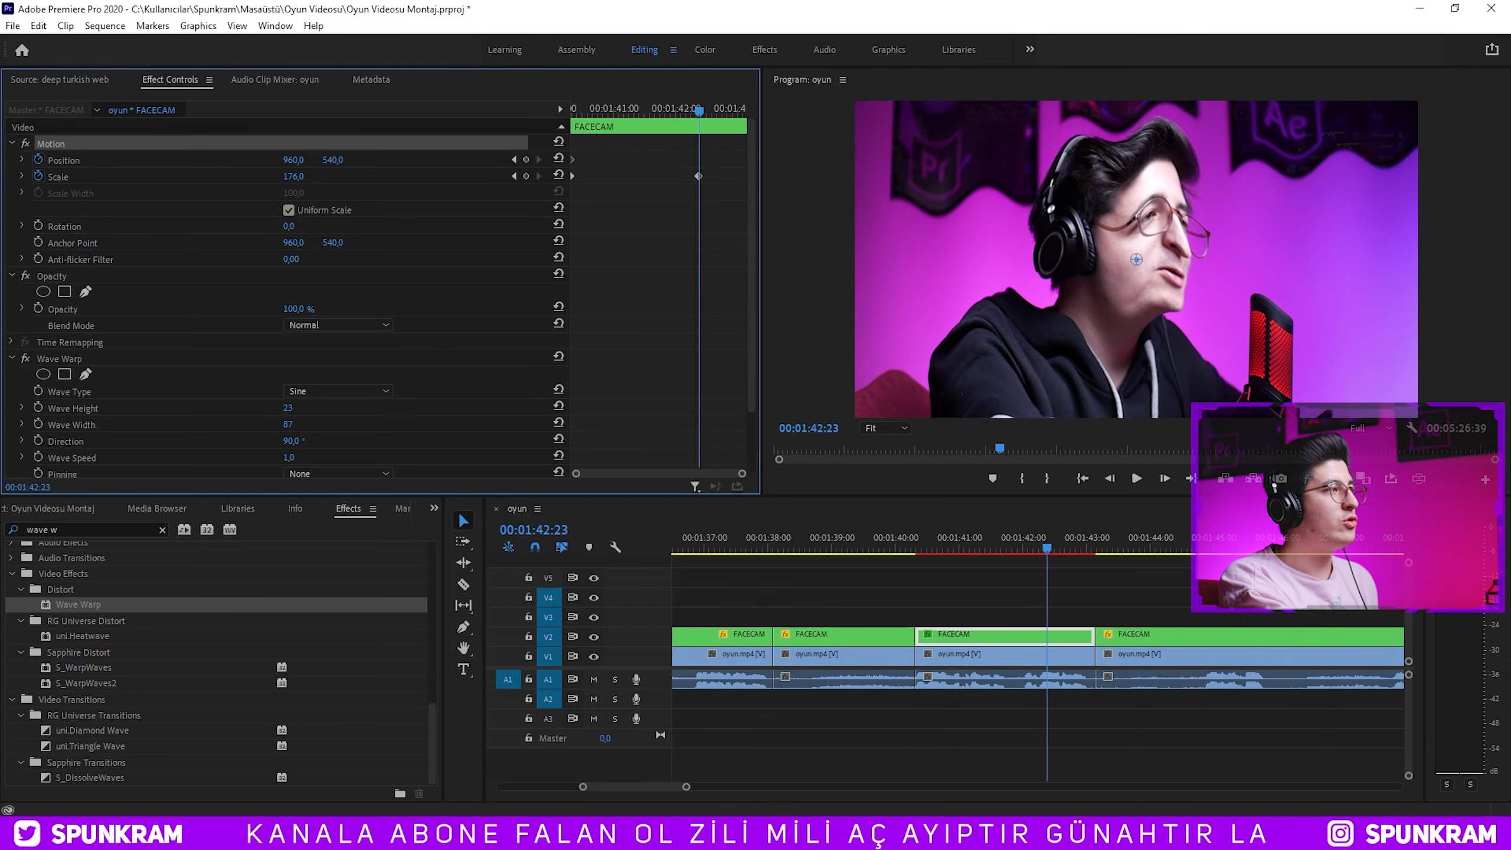
{"action": "left_click_drag", "start_coordinate": [751, 162], "coordinate": [755, 162]}
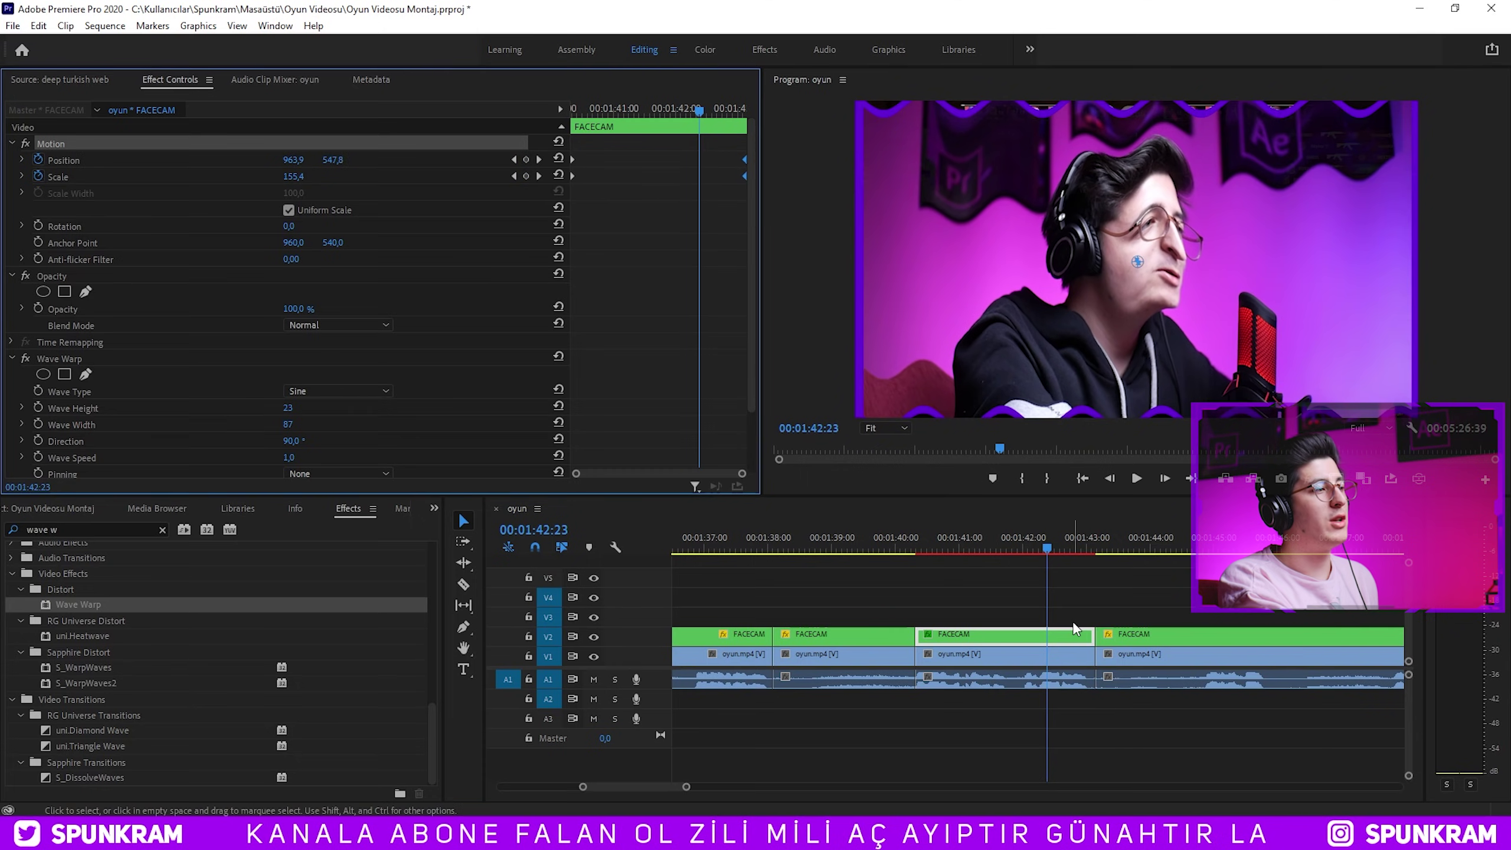
Preview the zoom animation from just before the section.
{"action": "left_click", "coordinate": [885, 533]}
{"action": "key", "text": "space"}
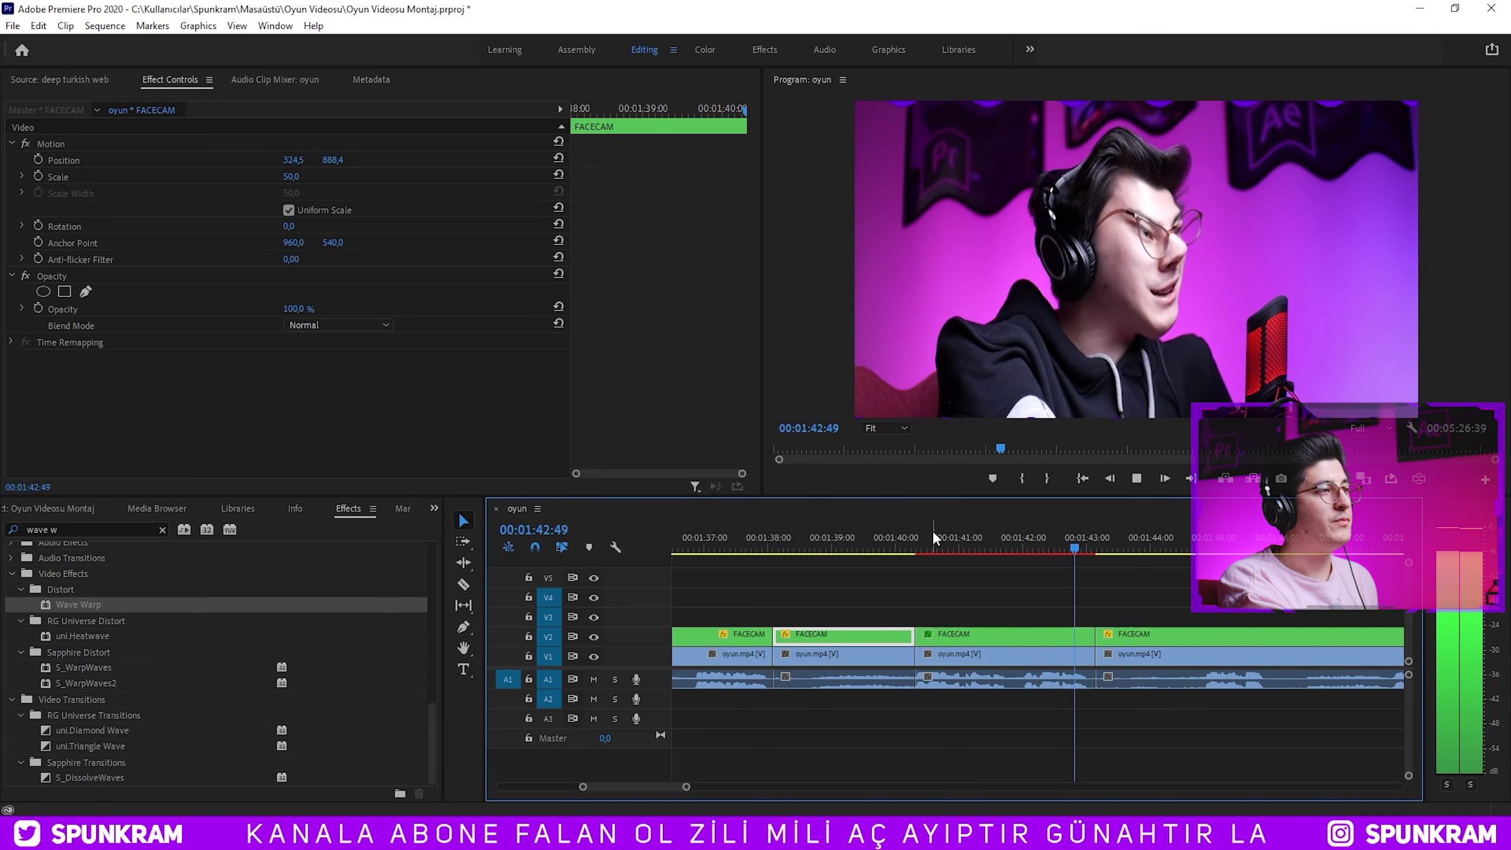
{"action": "key", "text": "space"}
Reselect the wavy facecam section and search the effects for 'flanger'.
{"action": "left_click", "coordinate": [999, 551]}
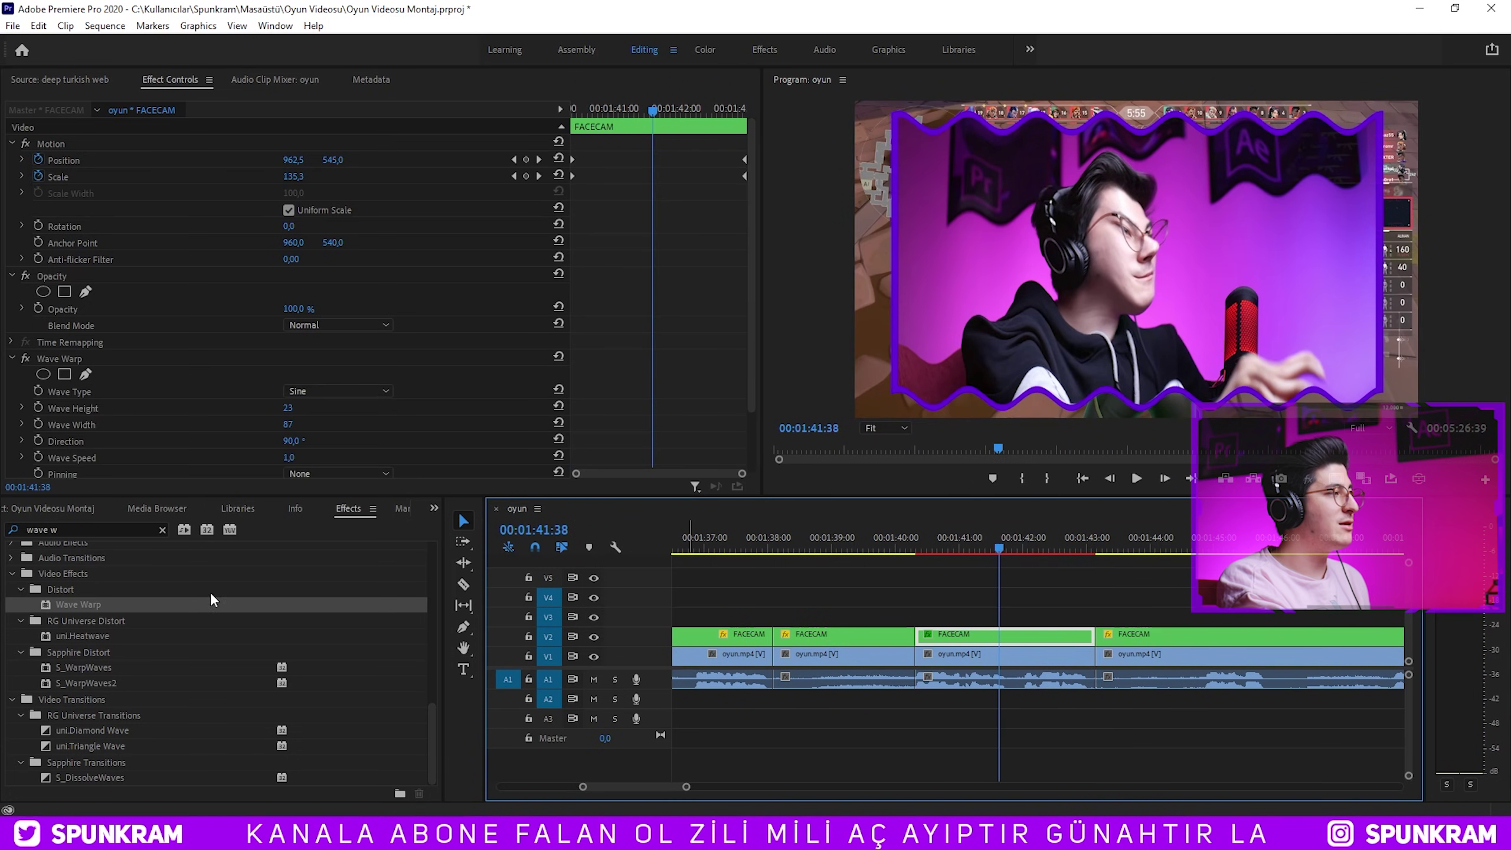
{"action": "left_click", "coordinate": [112, 526]}
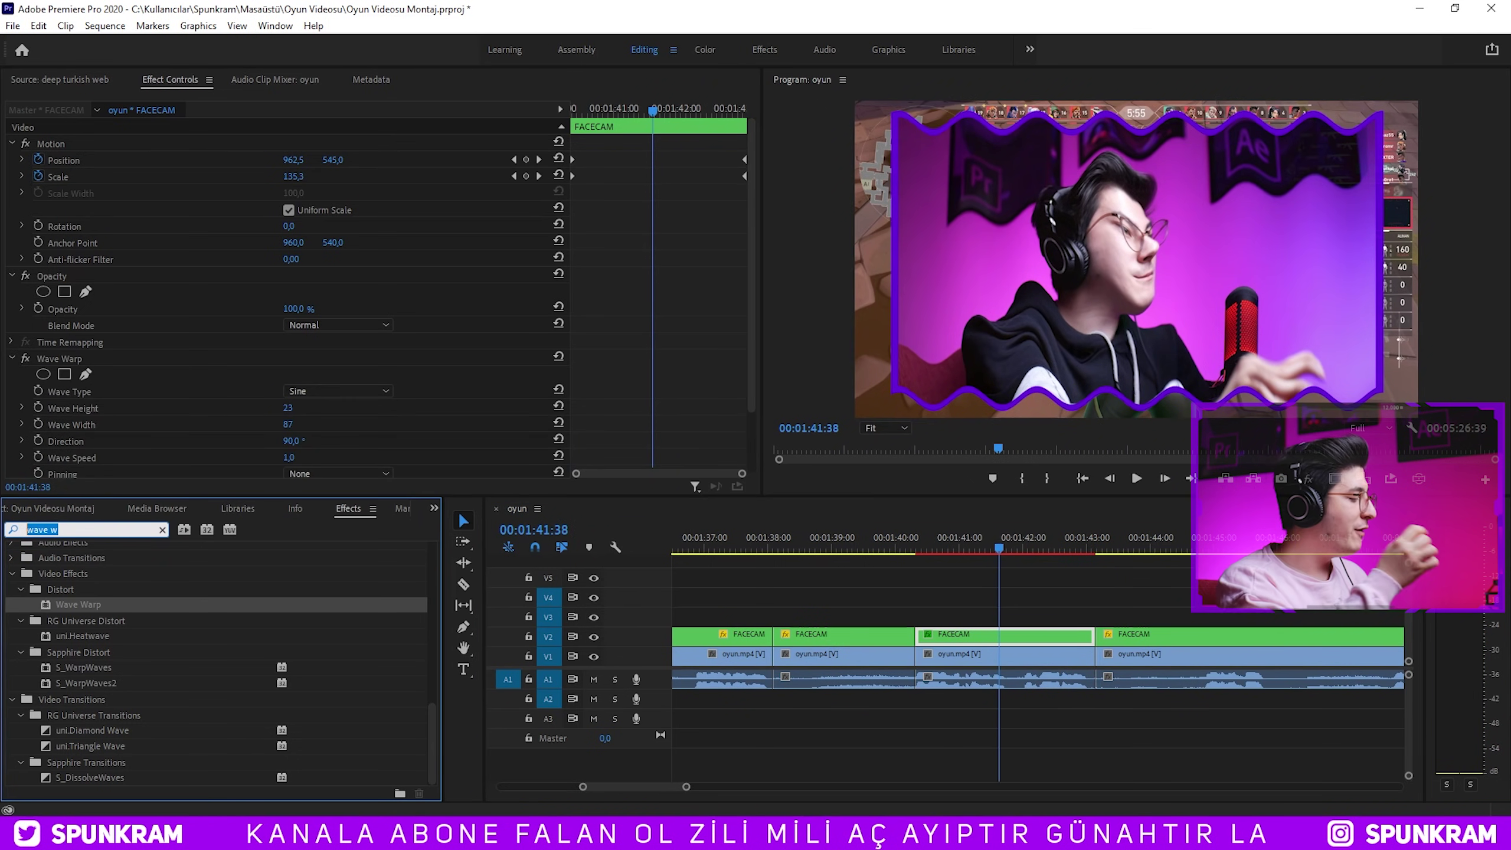
{"action": "type", "text": "flanger"}
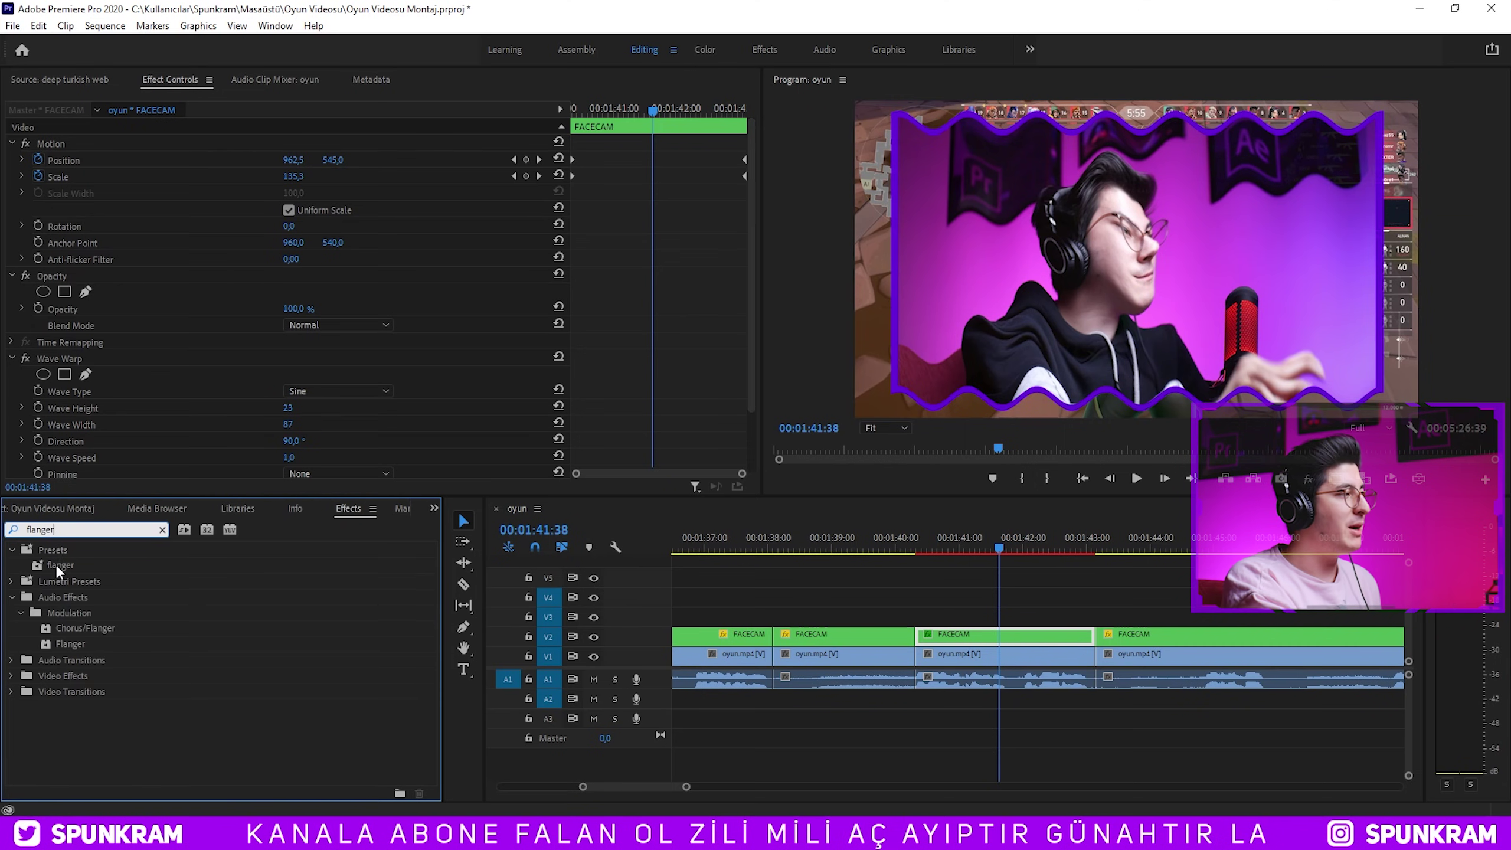
Drop the Flanger preset onto the A1 game audio beneath the section.
{"action": "left_click_drag", "start_coordinate": [59, 569], "coordinate": [88, 555]}
{"action": "left_click_drag", "start_coordinate": [1003, 689], "coordinate": [1003, 685]}
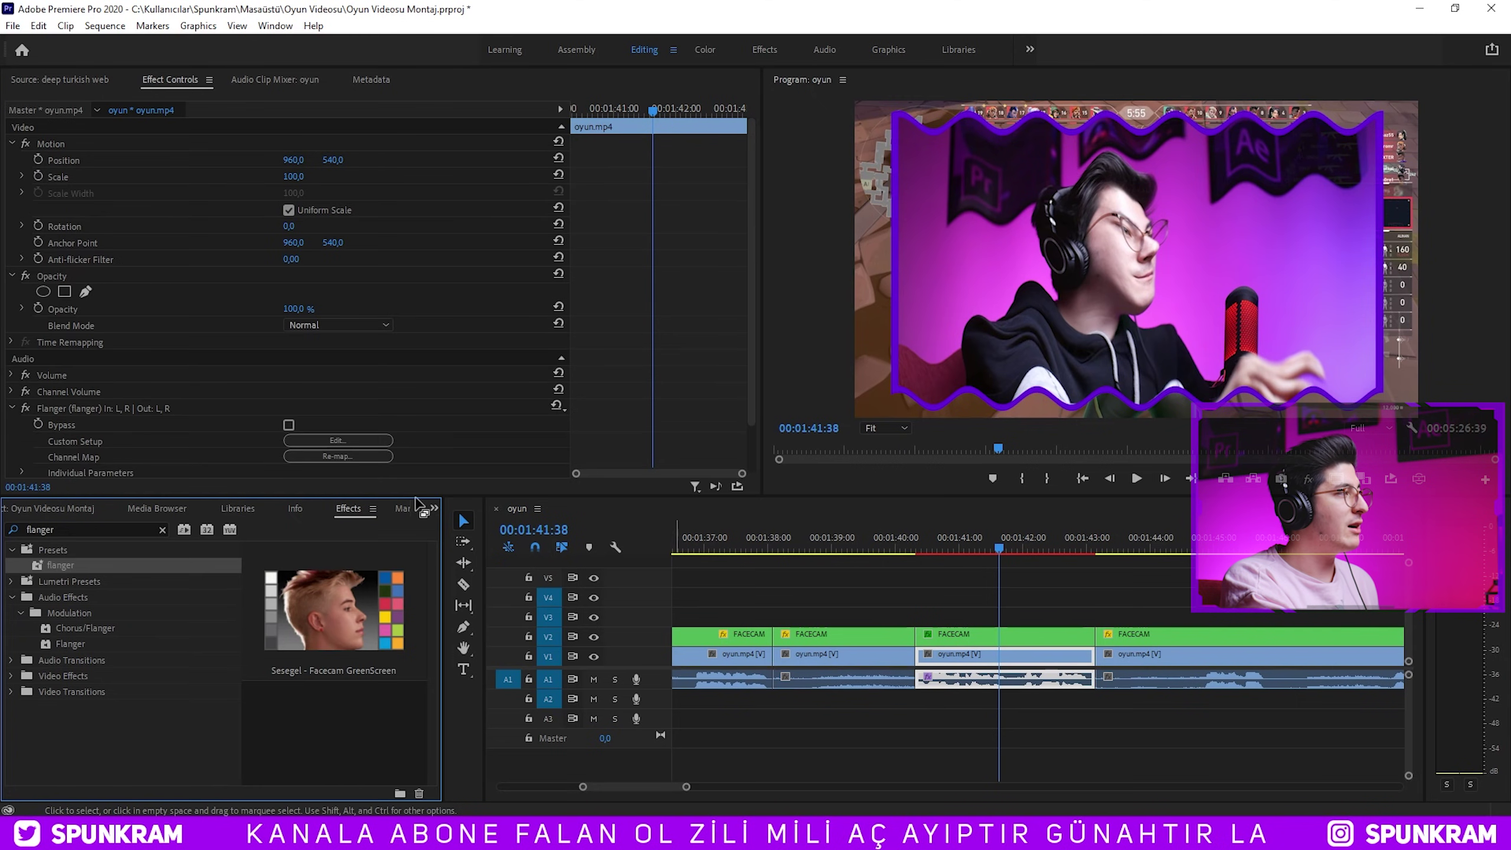
{"action": "scroll", "coordinate": [221, 443], "scroll_direction": "down", "scroll_amount": 2}
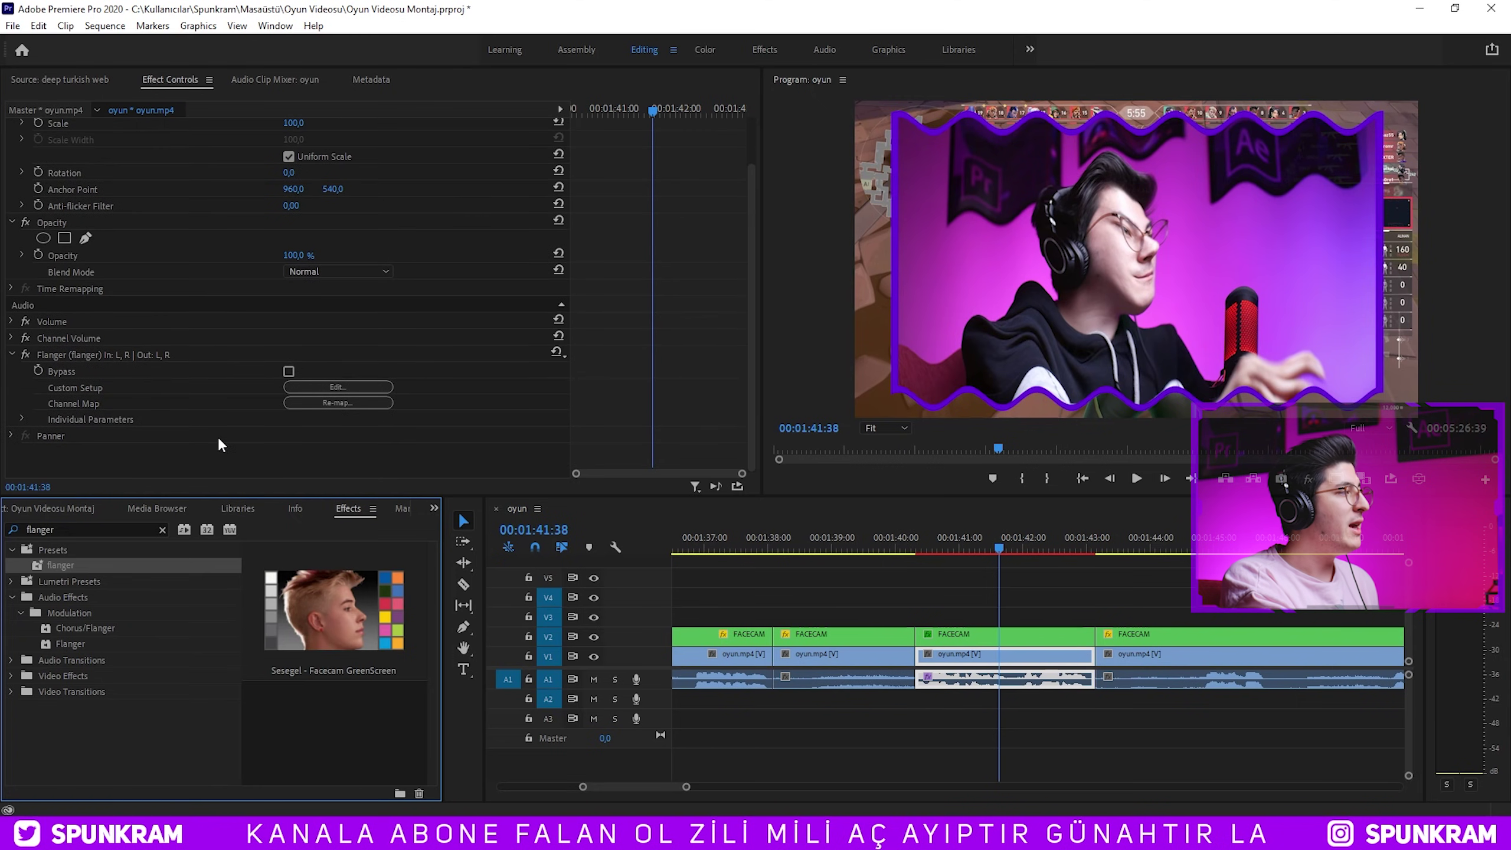
Inspect the Flanger's custom settings, then preview the section from 1:40.
{"action": "left_click", "coordinate": [62, 642]}
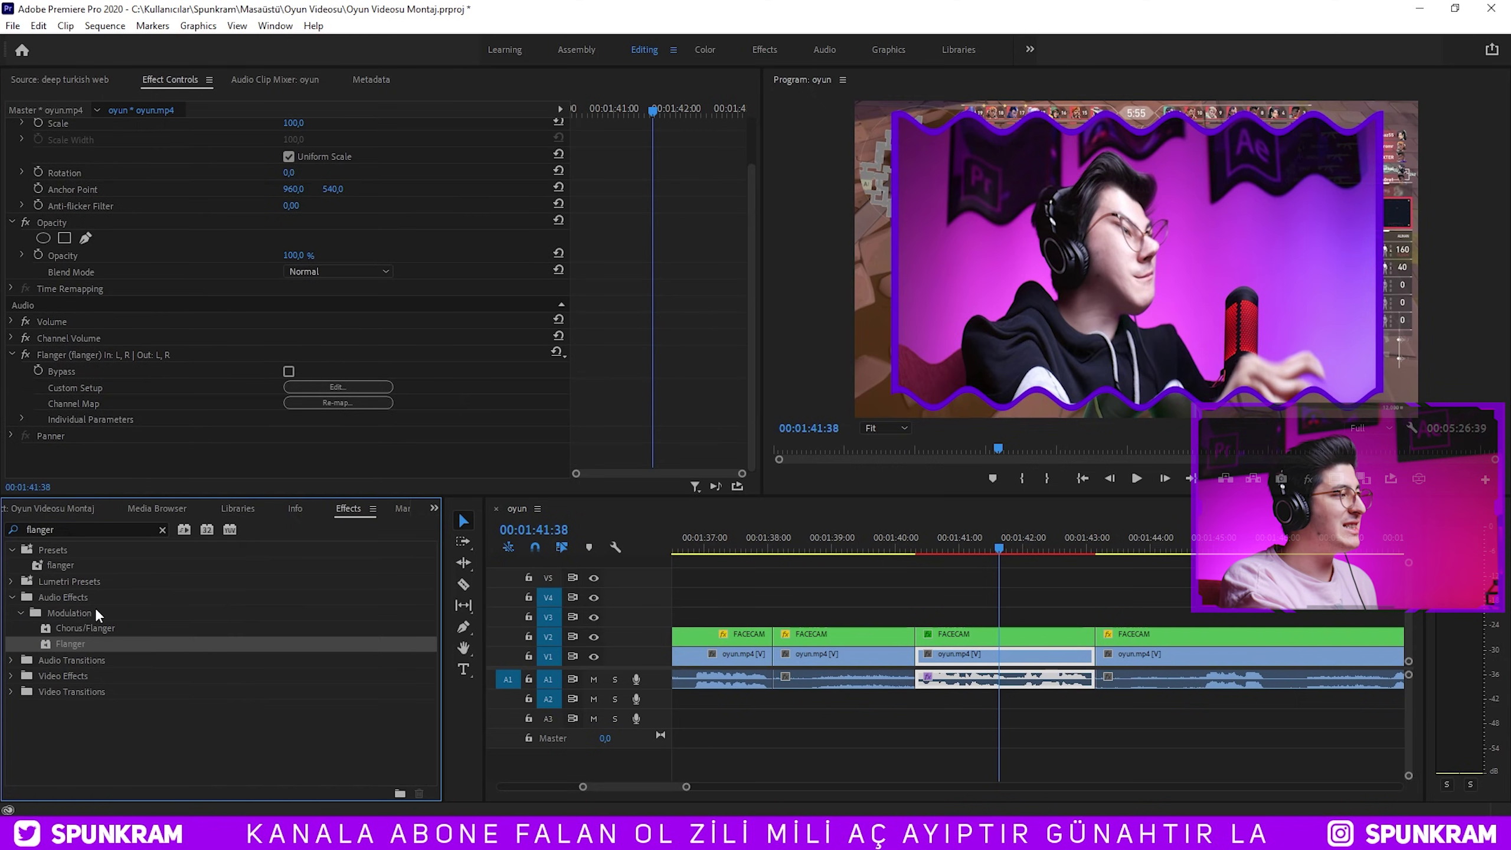
{"action": "left_click", "coordinate": [337, 386]}
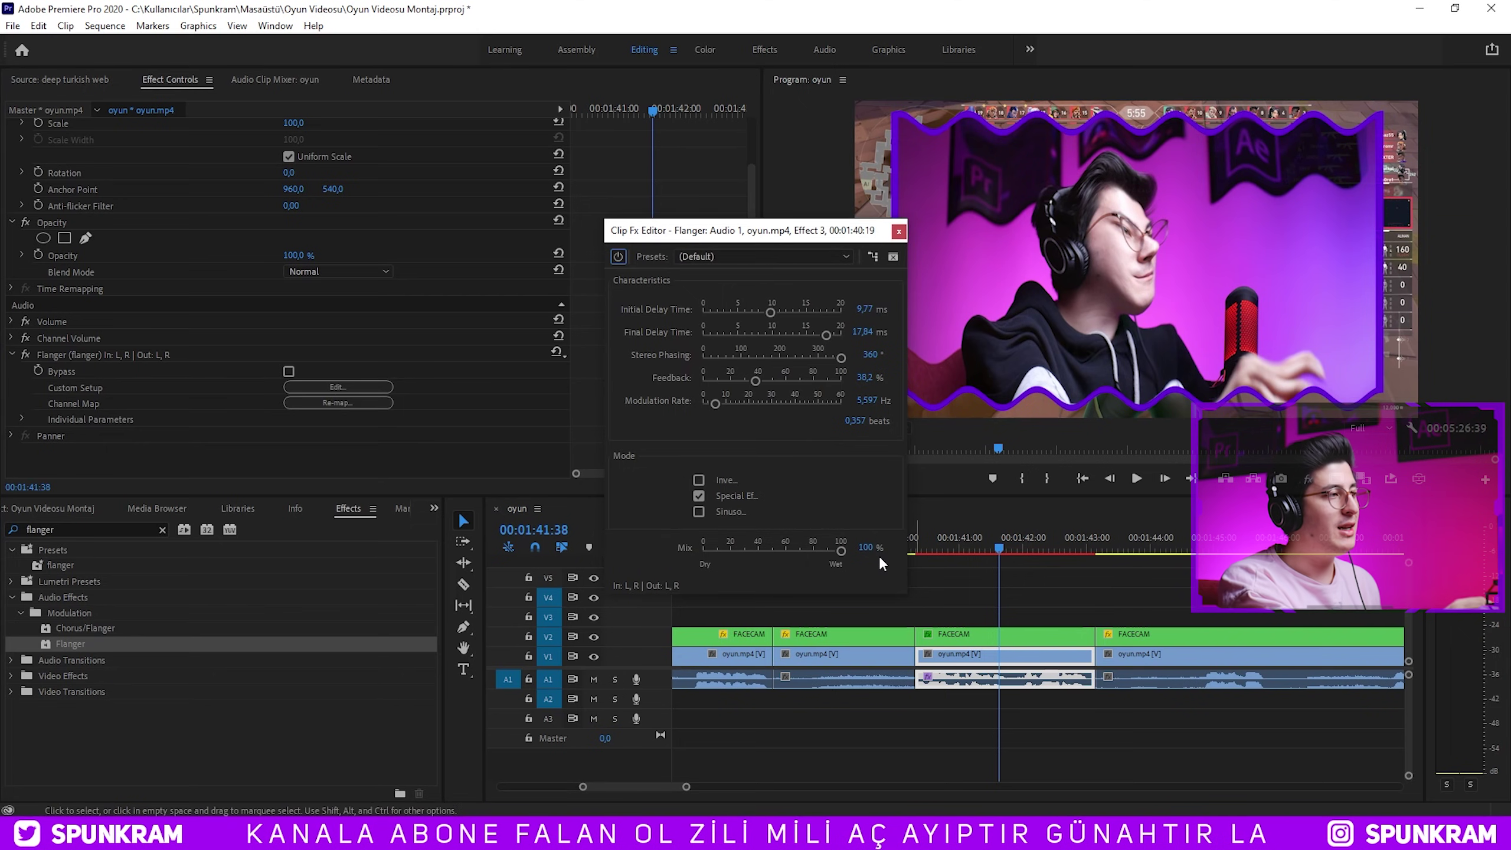
{"action": "left_click", "coordinate": [899, 232]}
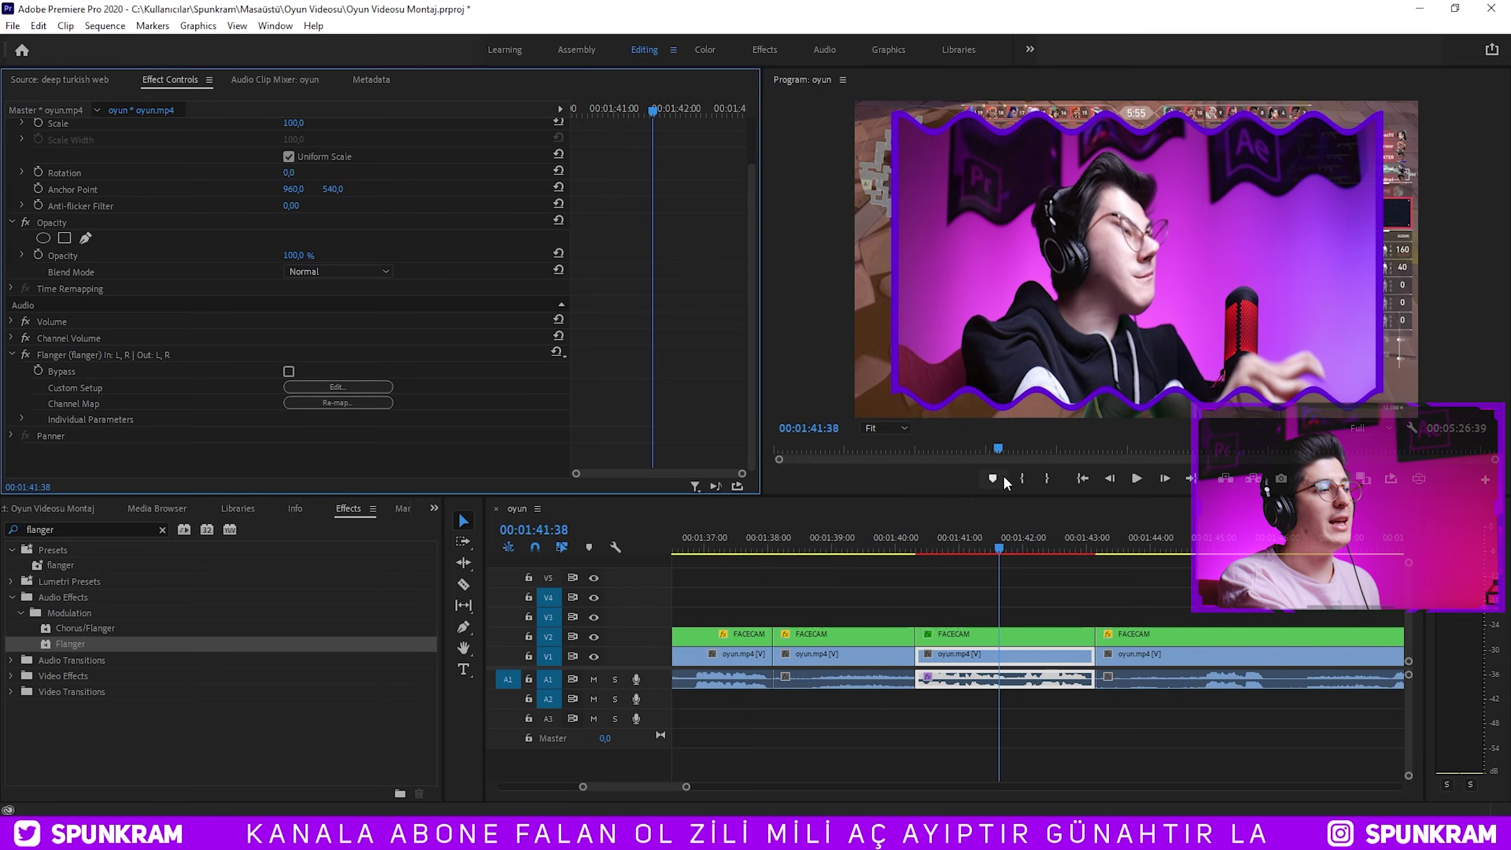
{"action": "left_click", "coordinate": [879, 542]}
{"action": "key", "text": "space"}
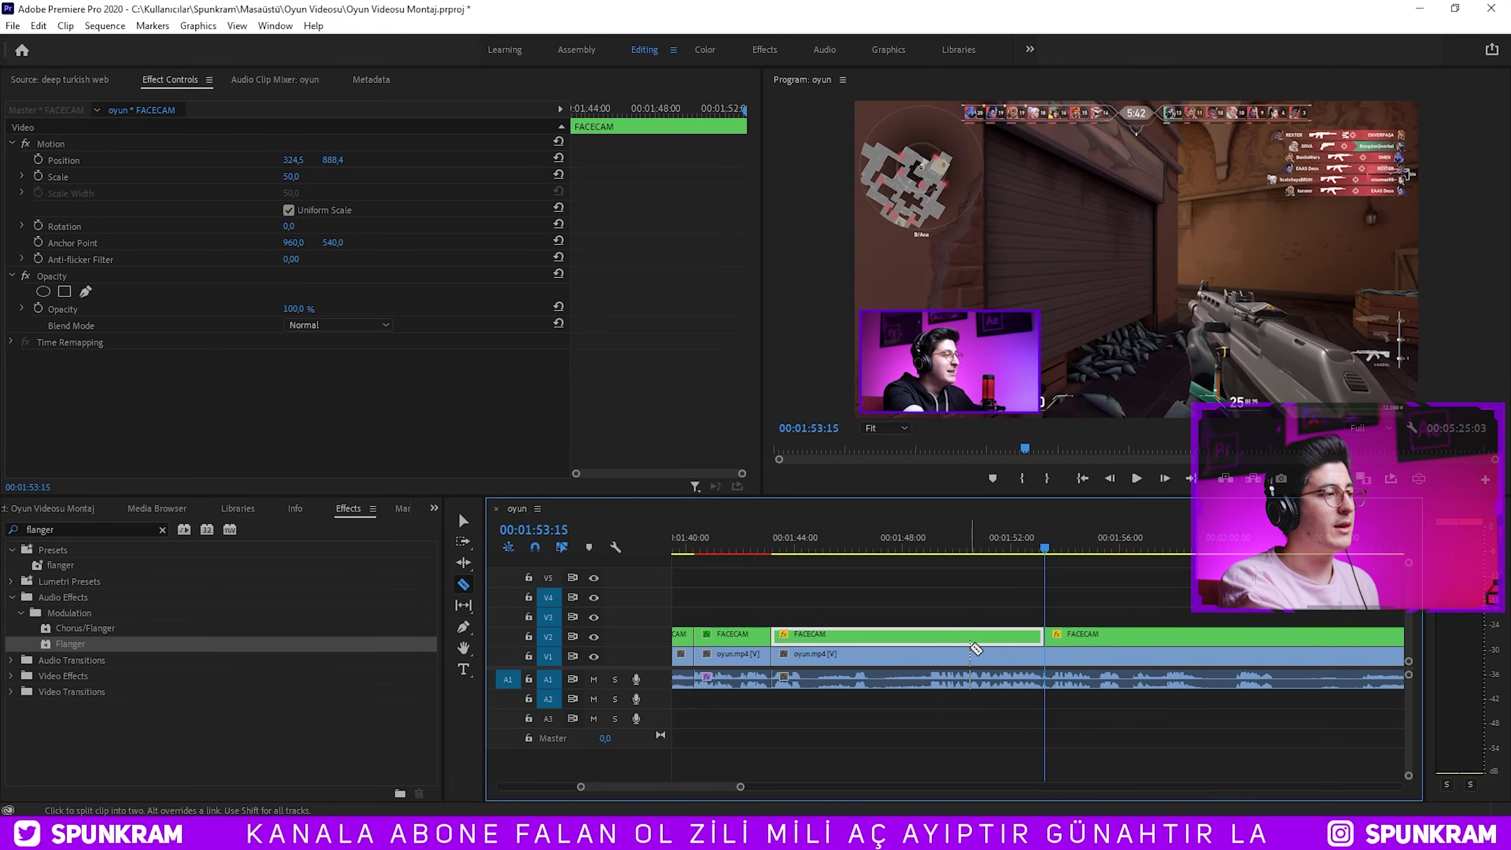
Split the FACECAM clip near 1:53 and remove the short piece's motion and opacity.
{"action": "left_click", "coordinate": [935, 640]}
{"action": "key", "text": "v"}
{"action": "right_click", "coordinate": [965, 636]}
{"action": "left_click", "coordinate": [649, 192]}
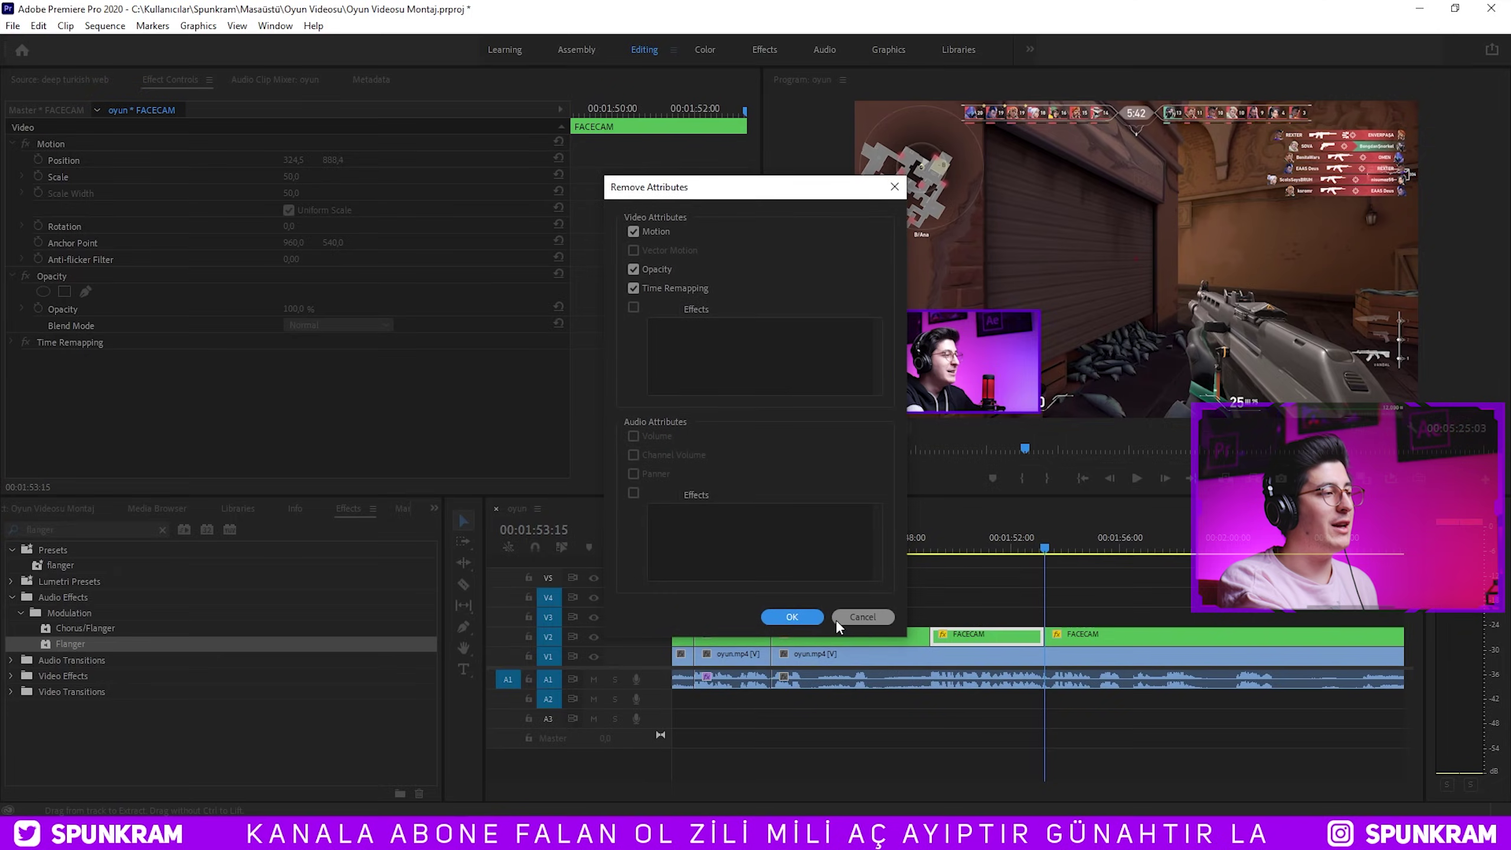
{"action": "left_click", "coordinate": [785, 614]}
Review the edit by playing from 02:01:05 and 02:14:09, stopping at 02:14:54.
{"action": "key", "text": "space"}
{"action": "key", "text": "minus"}
{"action": "key", "text": "minus"}
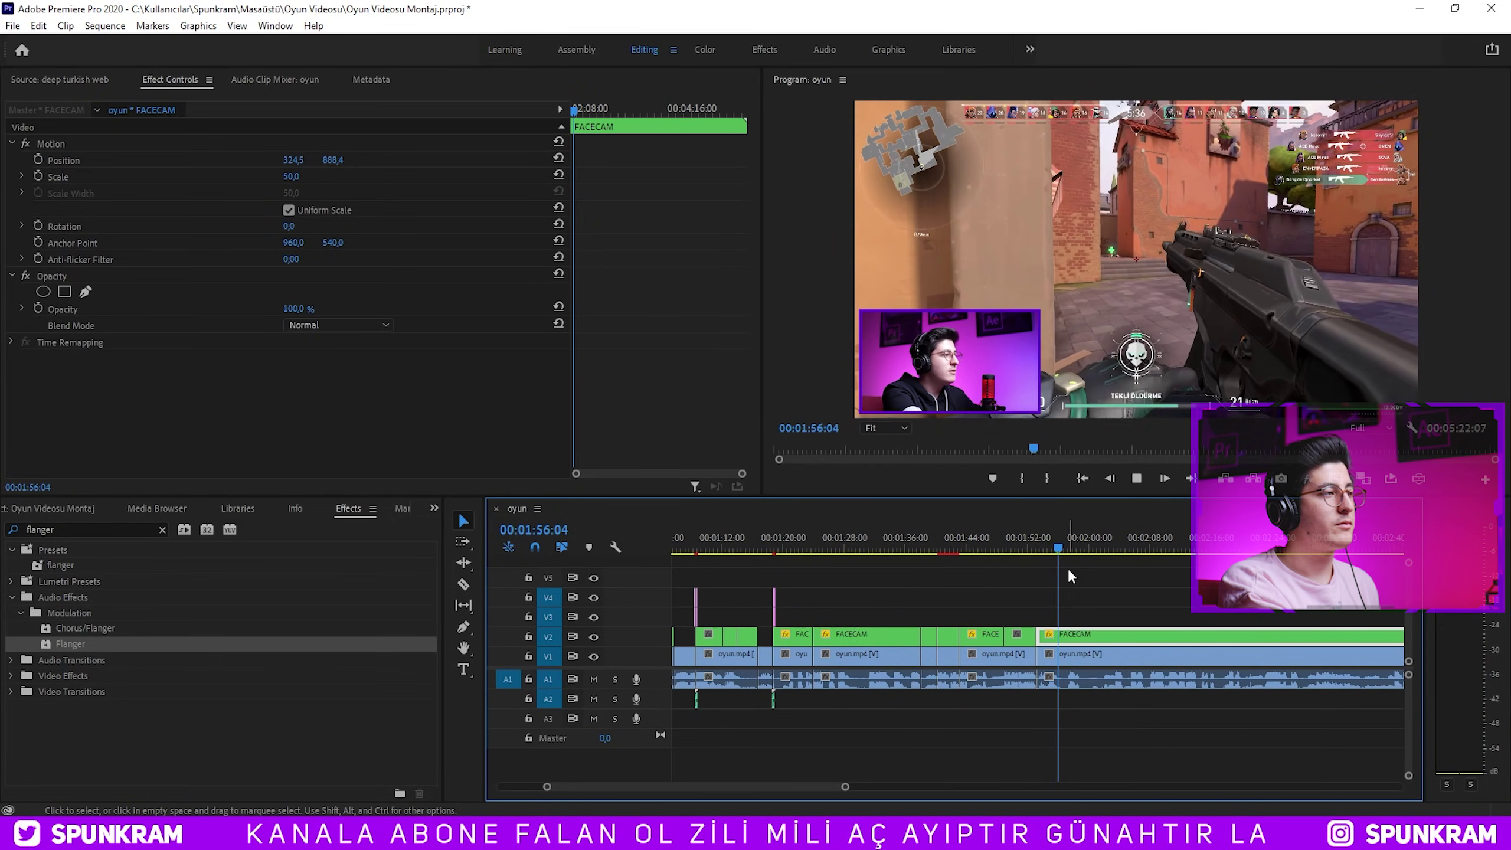
{"action": "key", "text": "minus"}
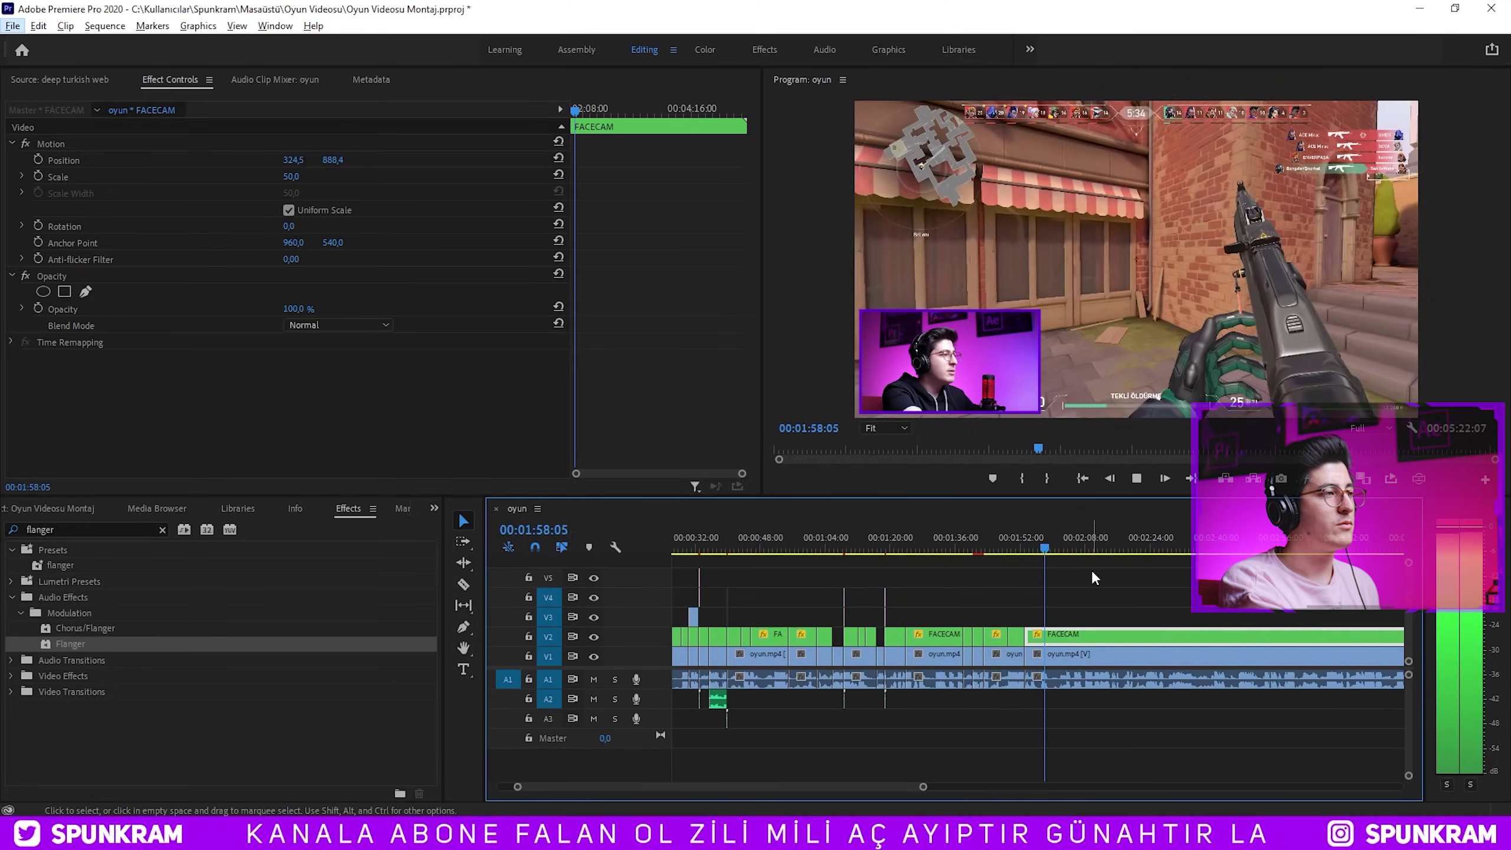
{"action": "key", "text": "equal"}
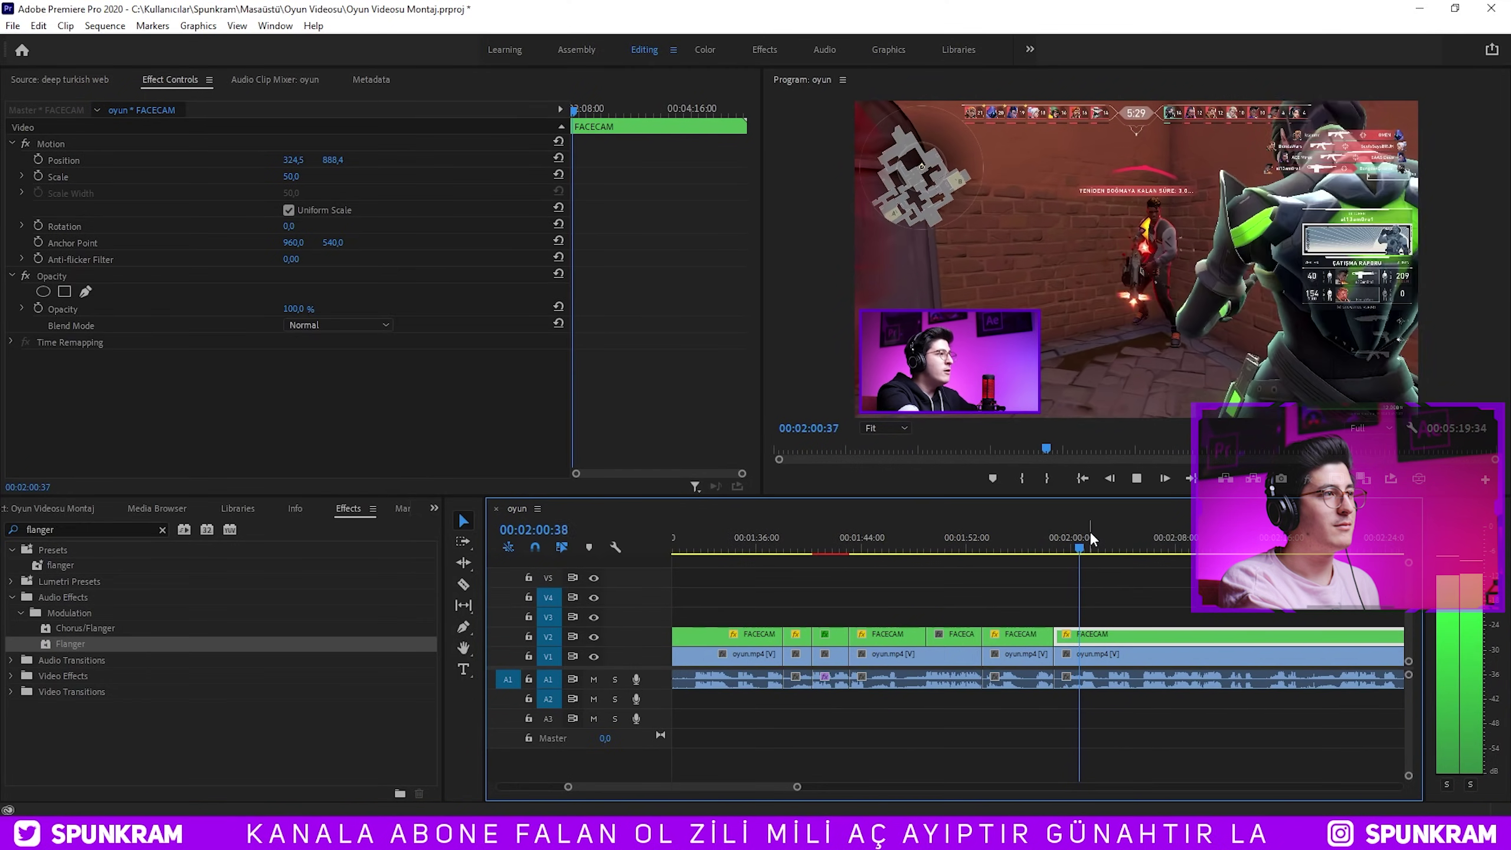
{"action": "left_click", "coordinate": [1090, 532]}
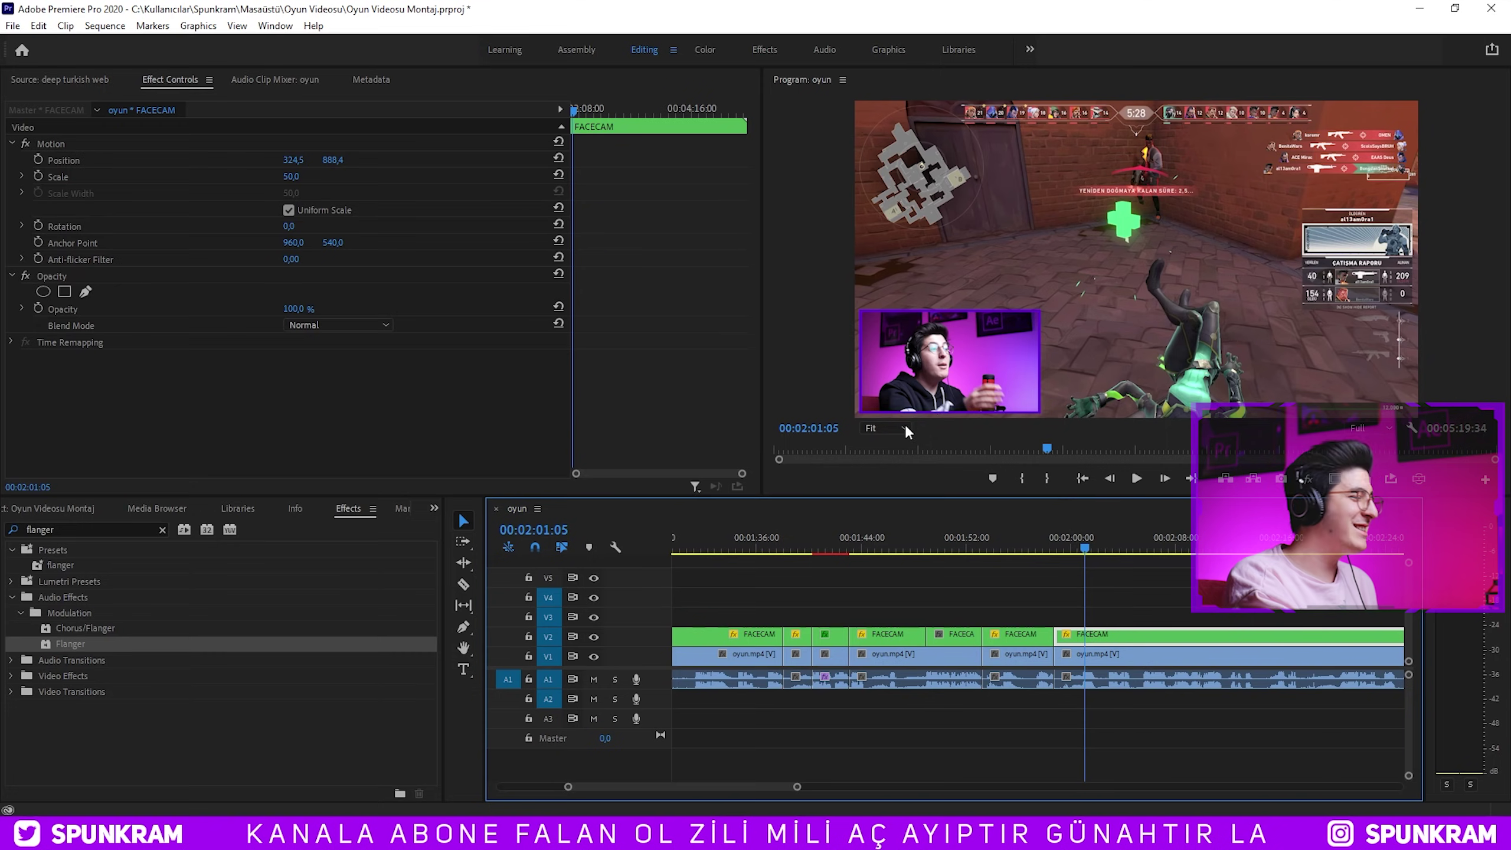
{"action": "key", "text": "space"}
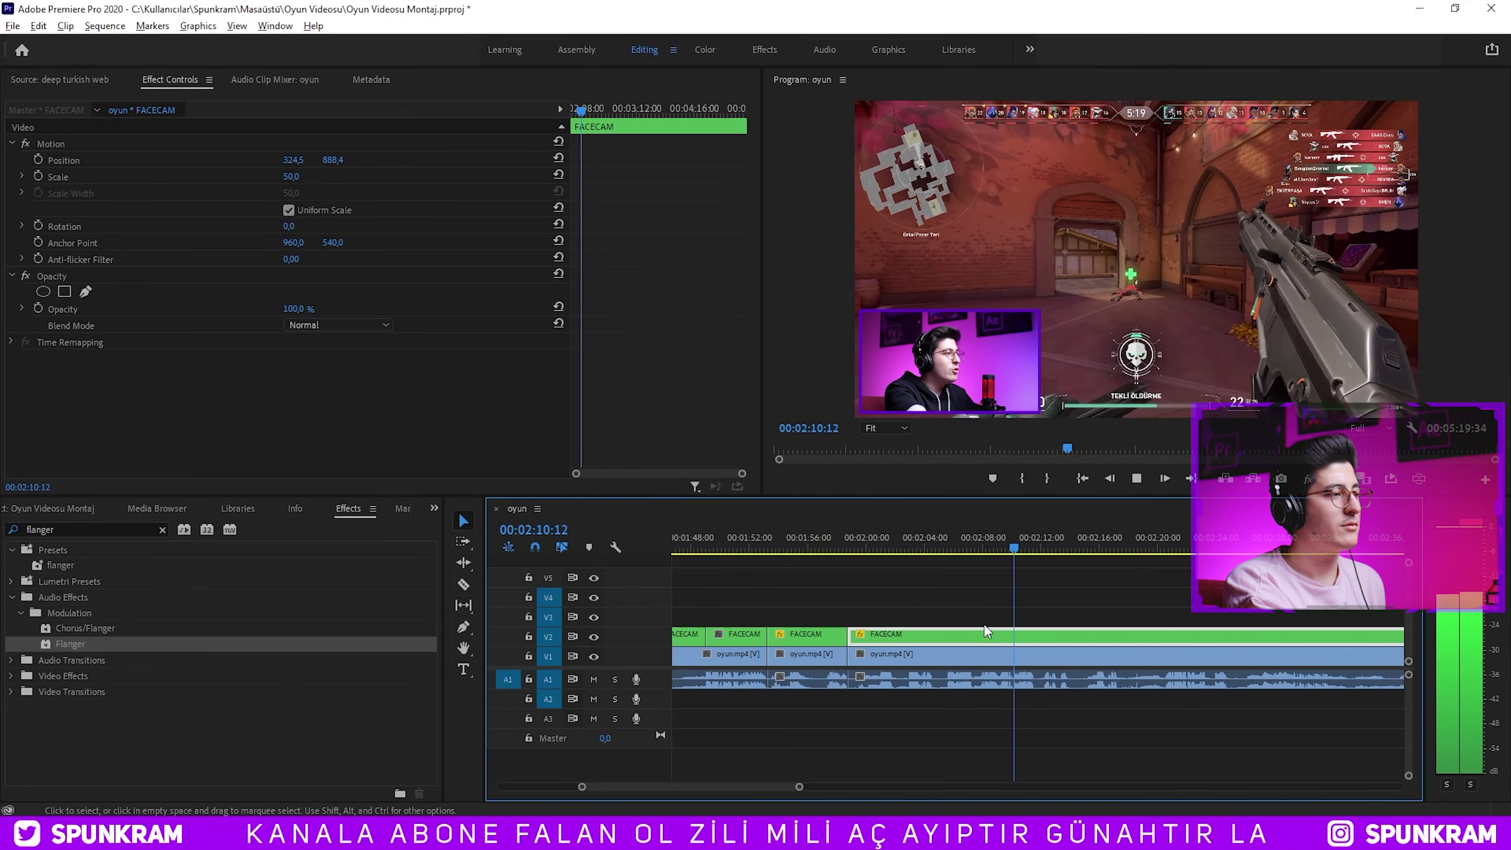
{"action": "left_click", "coordinate": [1073, 548]}
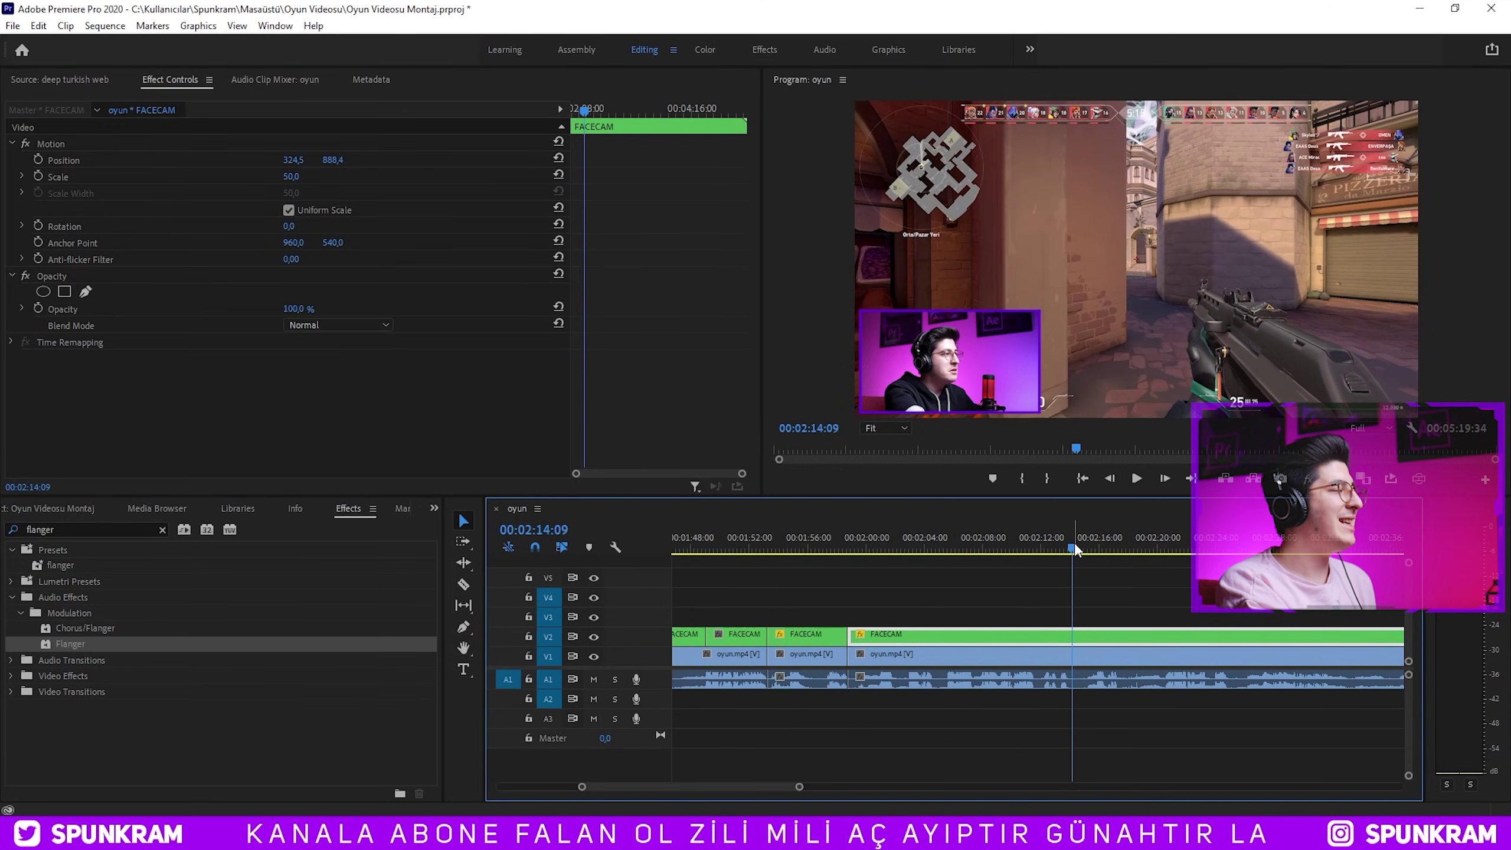
{"action": "key", "text": "space"}
{"action": "key", "text": "space"}
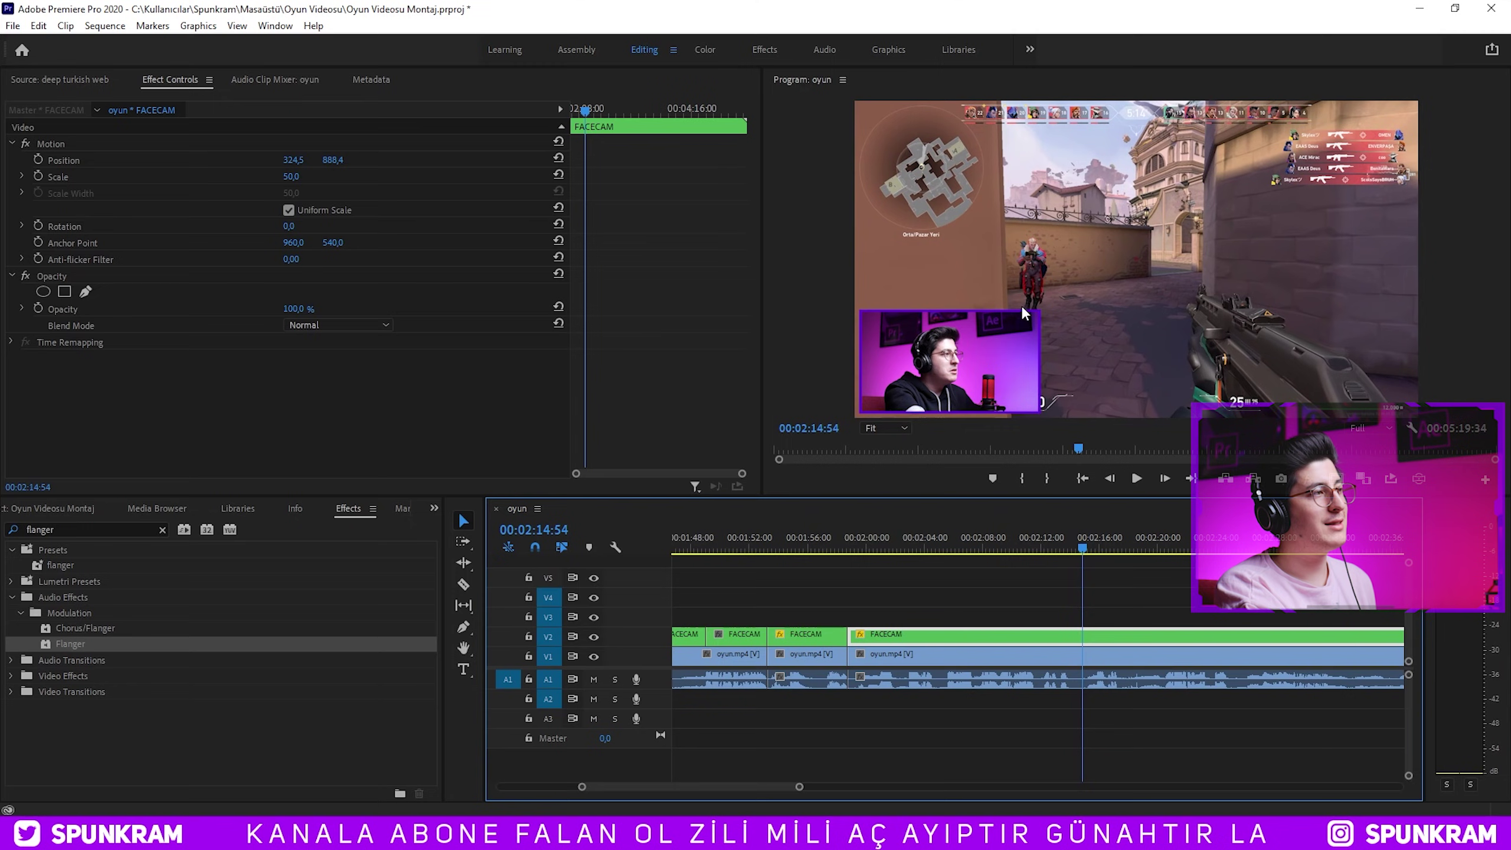
{"action": "key", "text": "equal"}
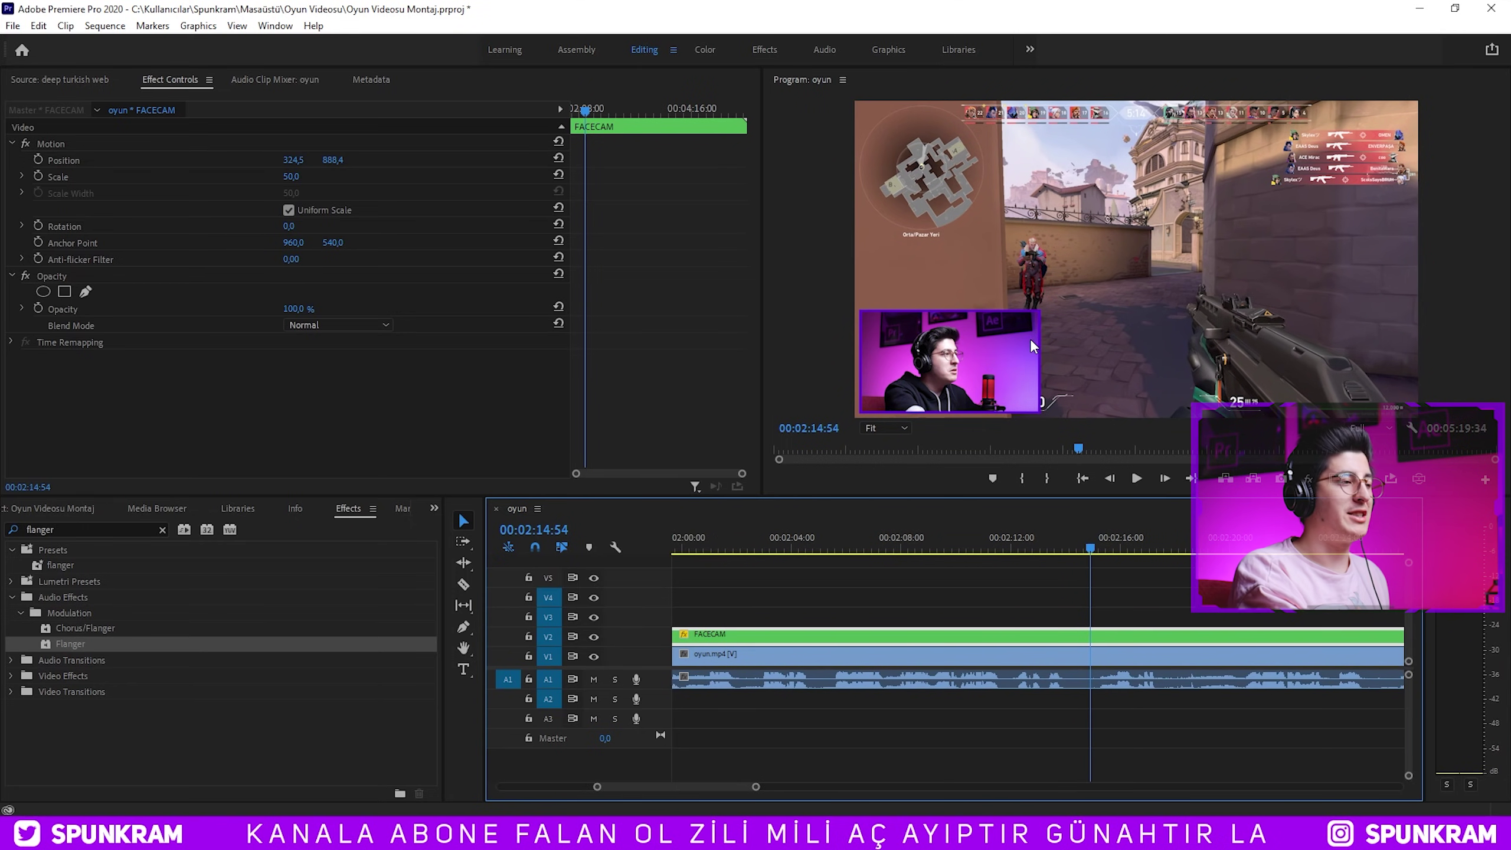
Cut every track at 02:14:54 with Ctrl+K.
{"action": "key", "text": "equal"}
{"action": "left_click", "coordinate": [1120, 609]}
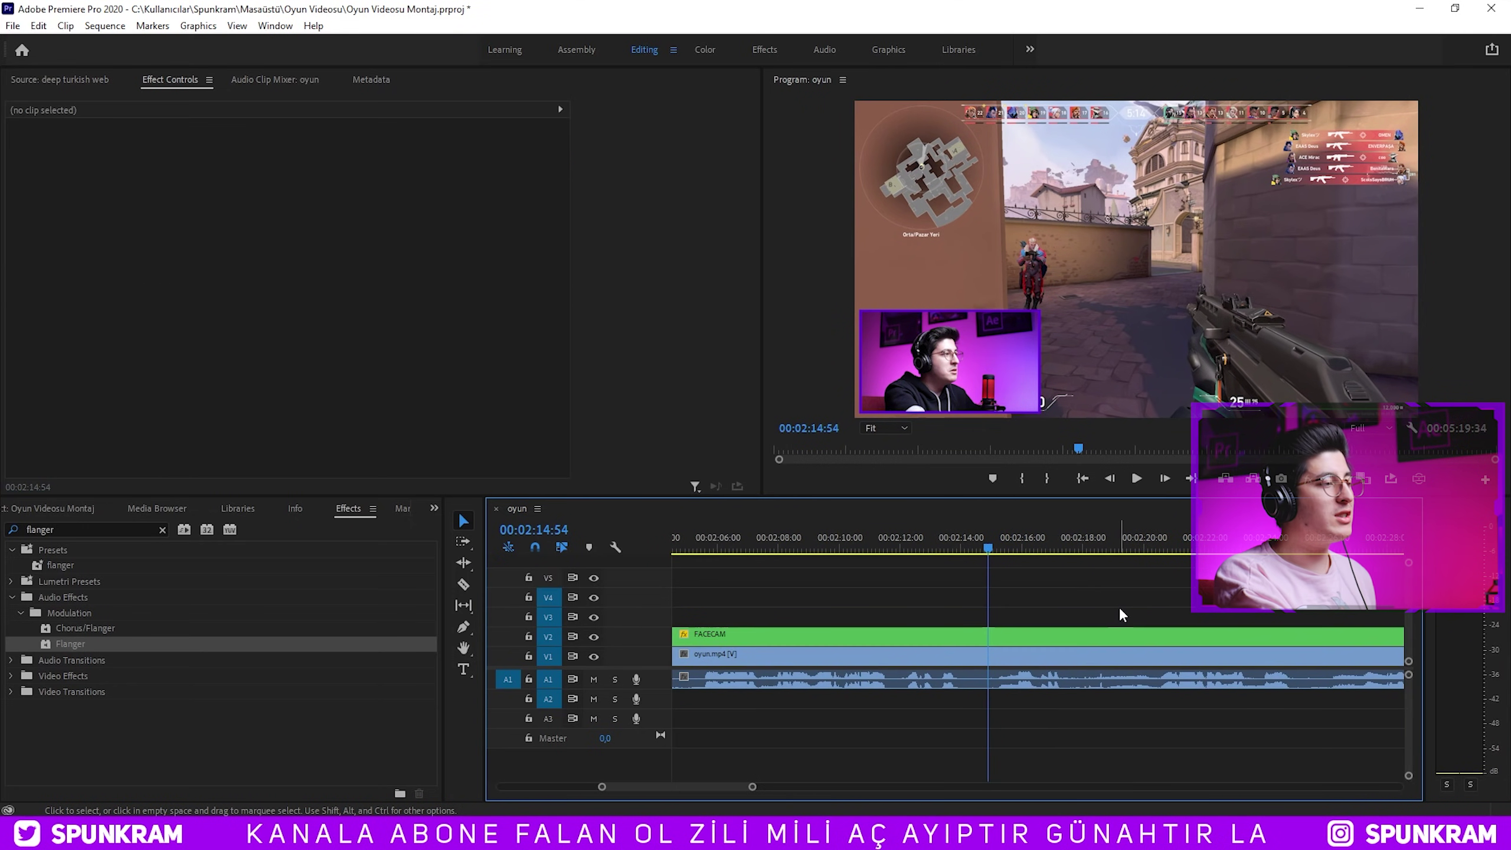
{"action": "key", "text": "ctrl+k"}
{"action": "key", "text": "equal"}
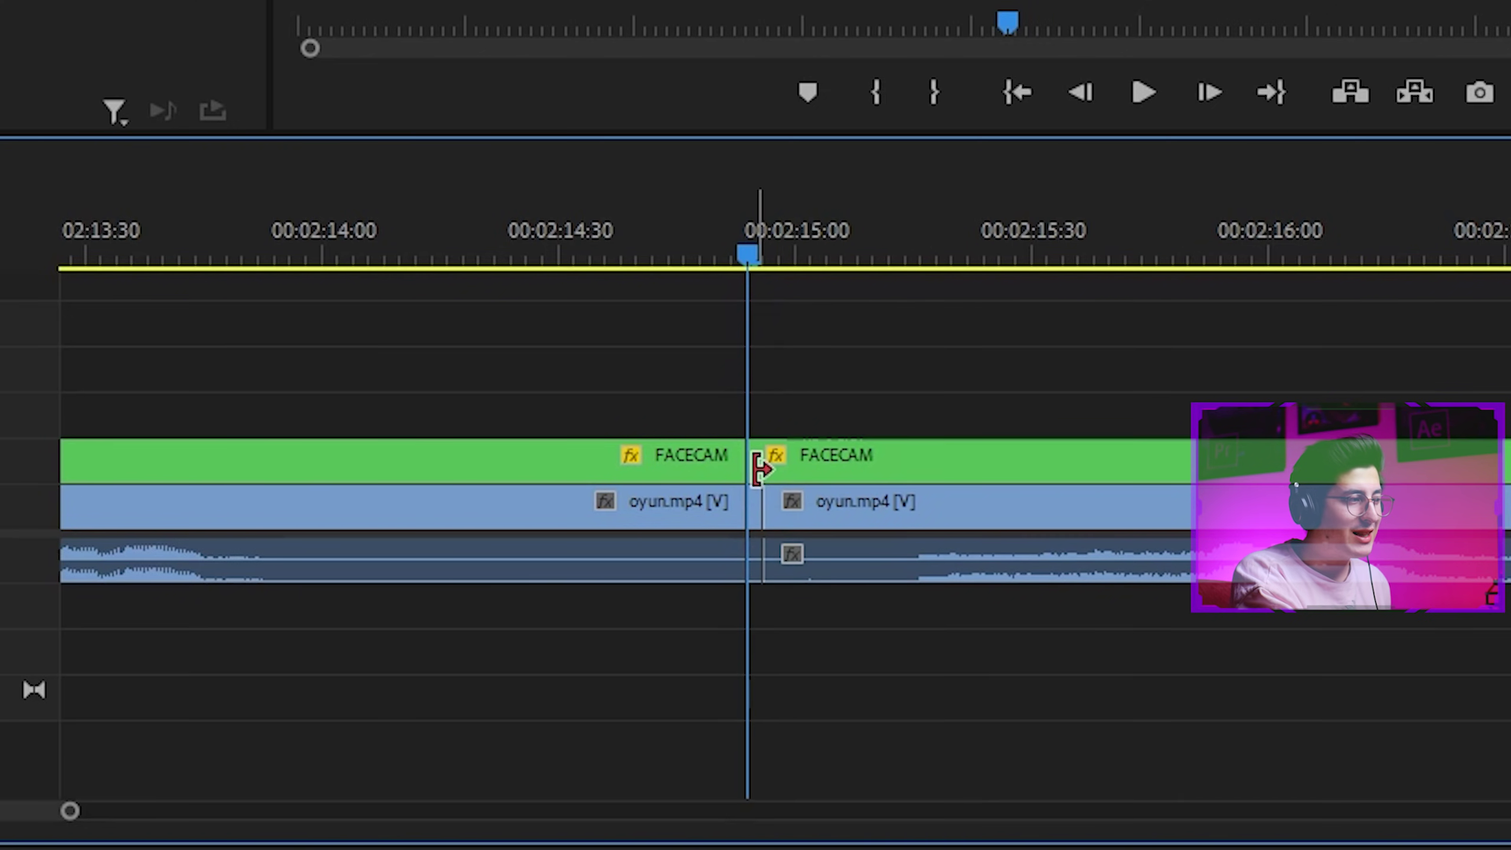
Push all clips after the 02:14:54 cut about four seconds later.
{"action": "left_click", "coordinate": [934, 462]}
{"action": "key", "text": "minus"}
{"action": "left_click_drag", "start_coordinate": [745, 455], "coordinate": [1336, 452]}
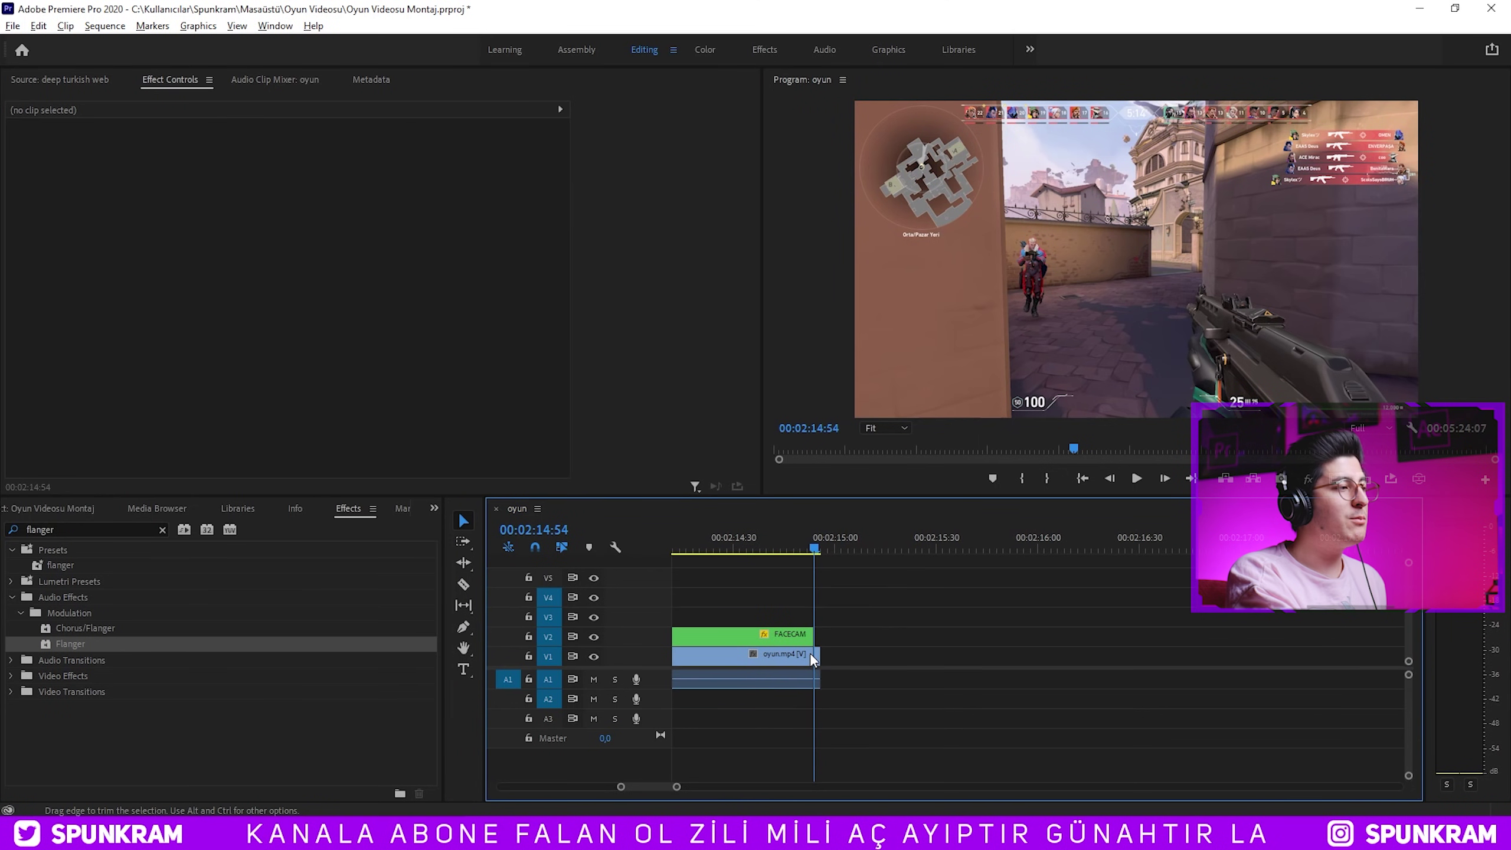
Add a frame hold on the oyun.mp4 clip and stretch it across the gap.
{"action": "key", "text": "equal"}
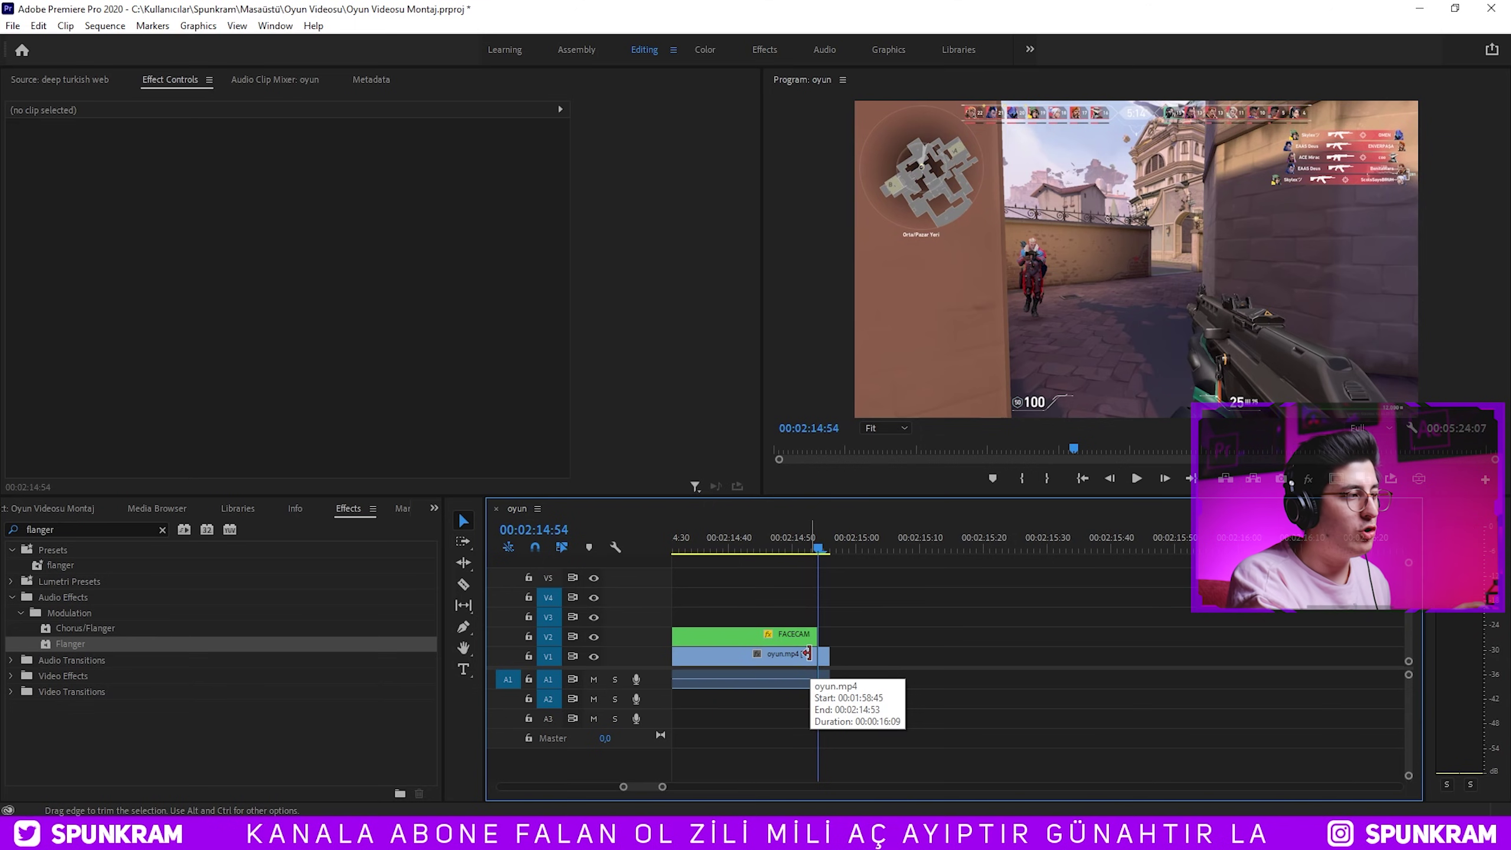
{"action": "right_click", "coordinate": [824, 657]}
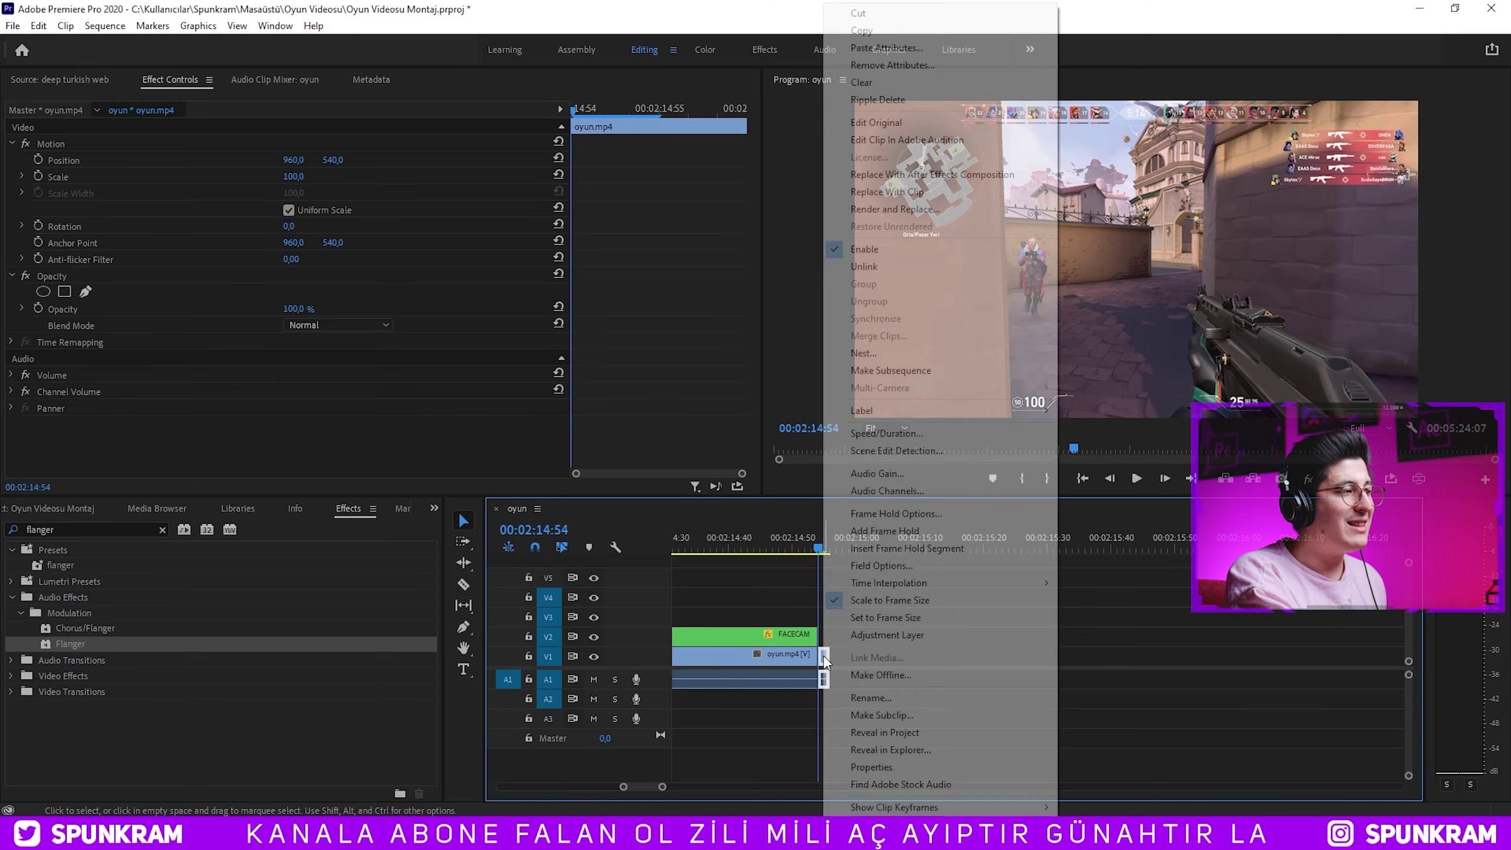
{"action": "left_click", "coordinate": [884, 530]}
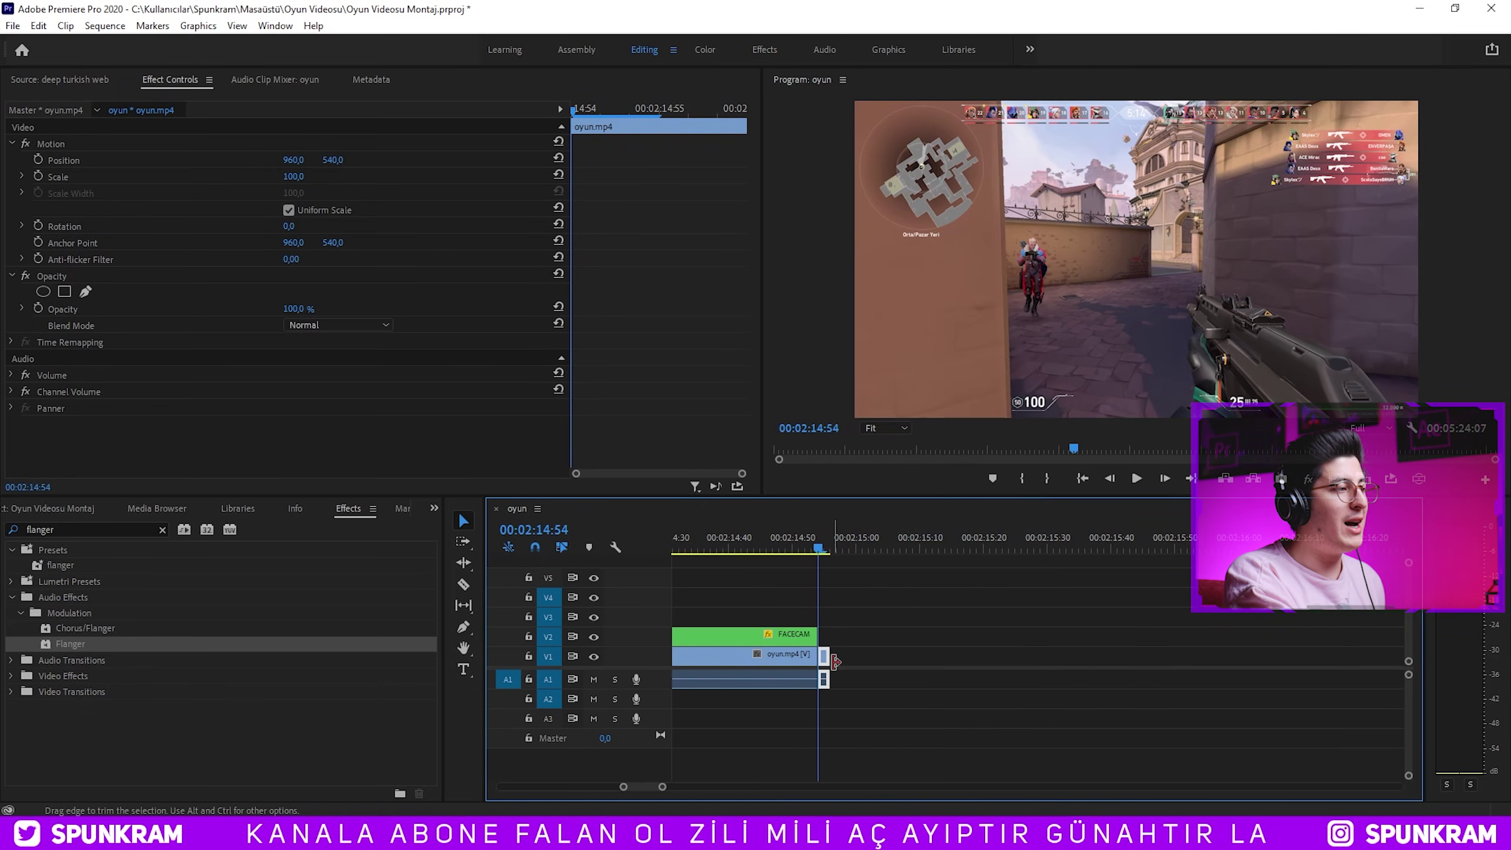
{"action": "left_click_drag", "start_coordinate": [834, 661], "coordinate": [1146, 641]}
{"action": "left_click_drag", "start_coordinate": [864, 551], "coordinate": [825, 548]}
Delete the freeze frame's audio and punch in on the enemy at 216.5 scale.
{"action": "left_click_drag", "start_coordinate": [905, 687], "coordinate": [905, 685]}
{"action": "key", "text": "Delete"}
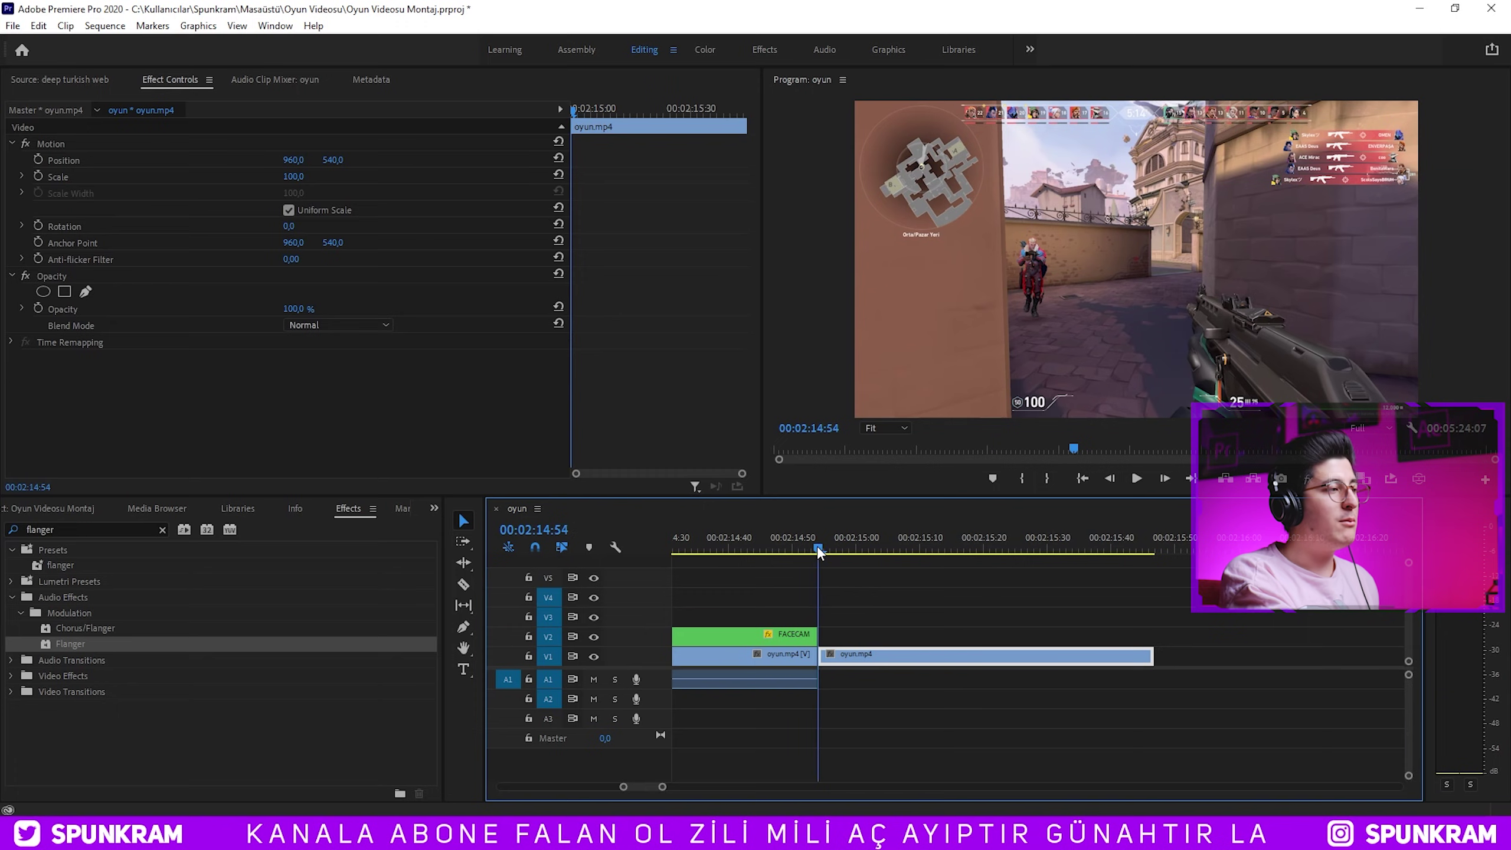
{"action": "left_click", "coordinate": [965, 253]}
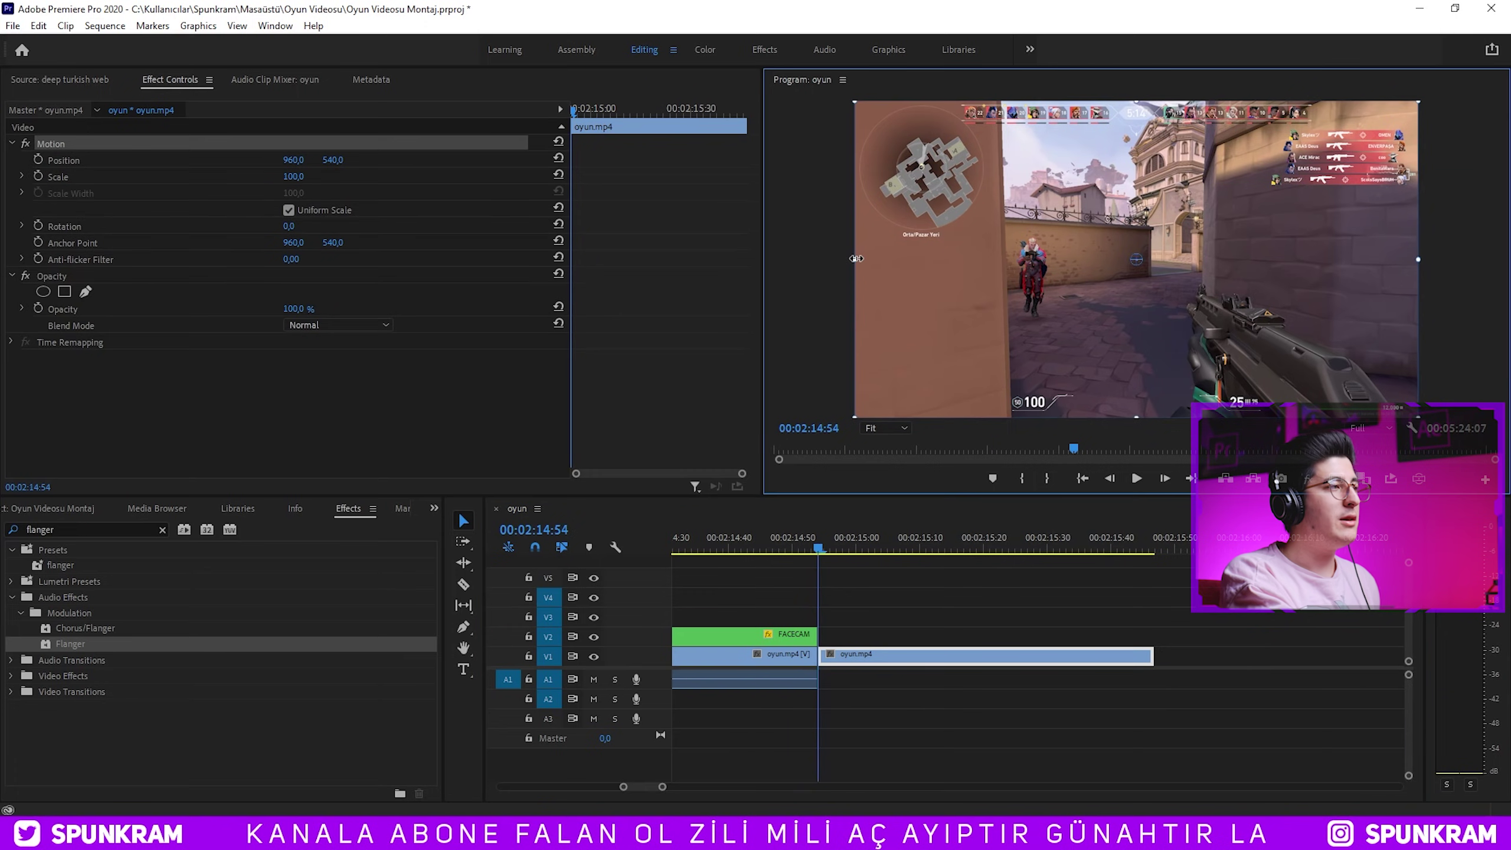
{"action": "left_click_drag", "start_coordinate": [857, 259], "coordinate": [762, 301]}
{"action": "left_click_drag", "start_coordinate": [1198, 285], "coordinate": [1334, 262]}
{"action": "scroll", "coordinate": [864, 646], "scroll_direction": "down", "scroll_amount": 2}
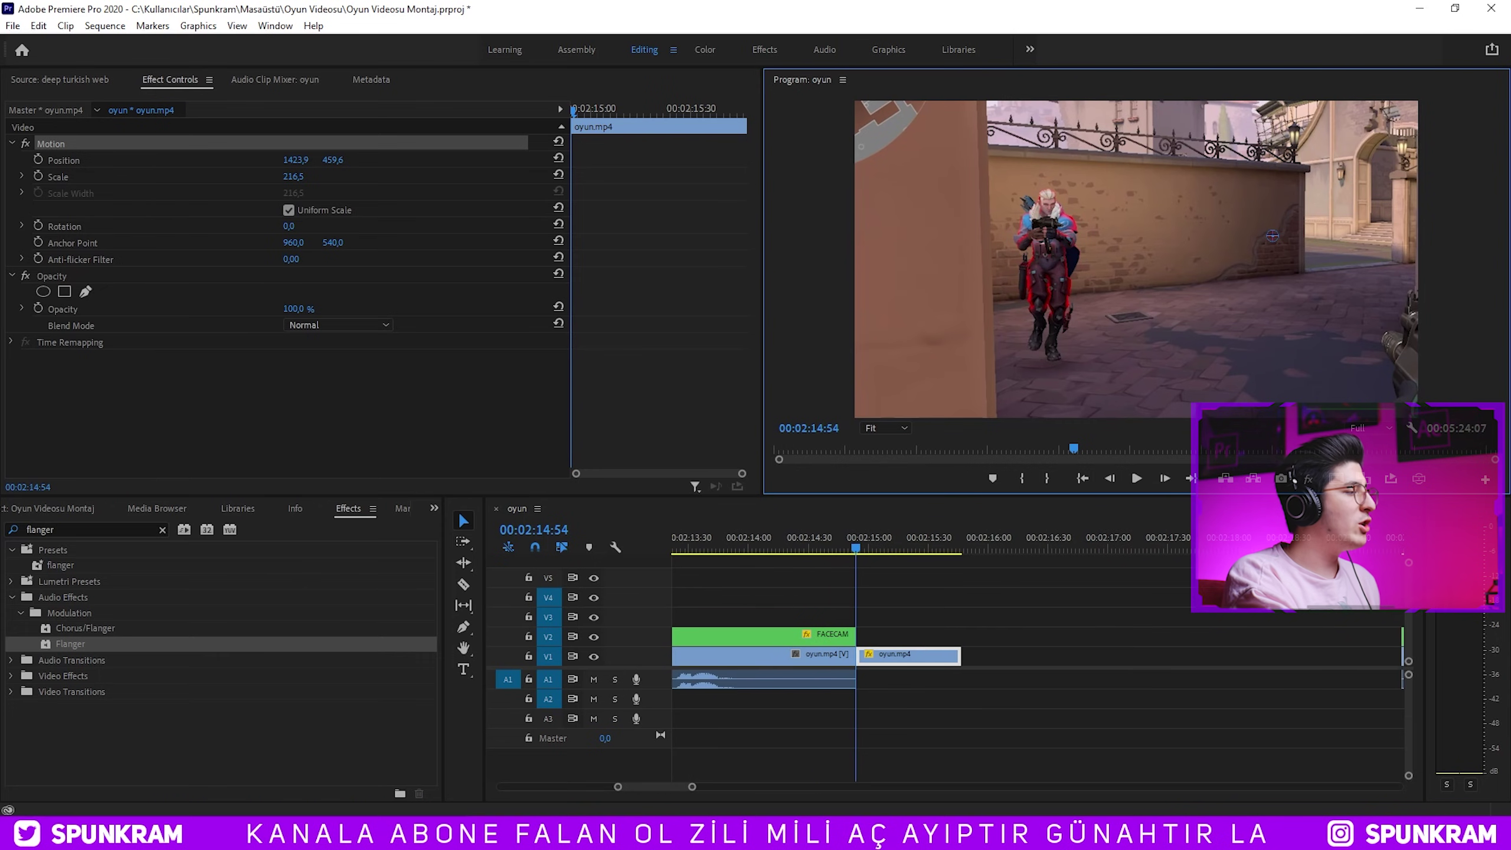
Place the Başarısız - Uzun Donk Bass.mp3 sound on A3 beneath the freeze frame.
{"action": "key", "text": "alt+Tab"}
{"action": "left_click_drag", "start_coordinate": [583, 273], "coordinate": [830, 714]}
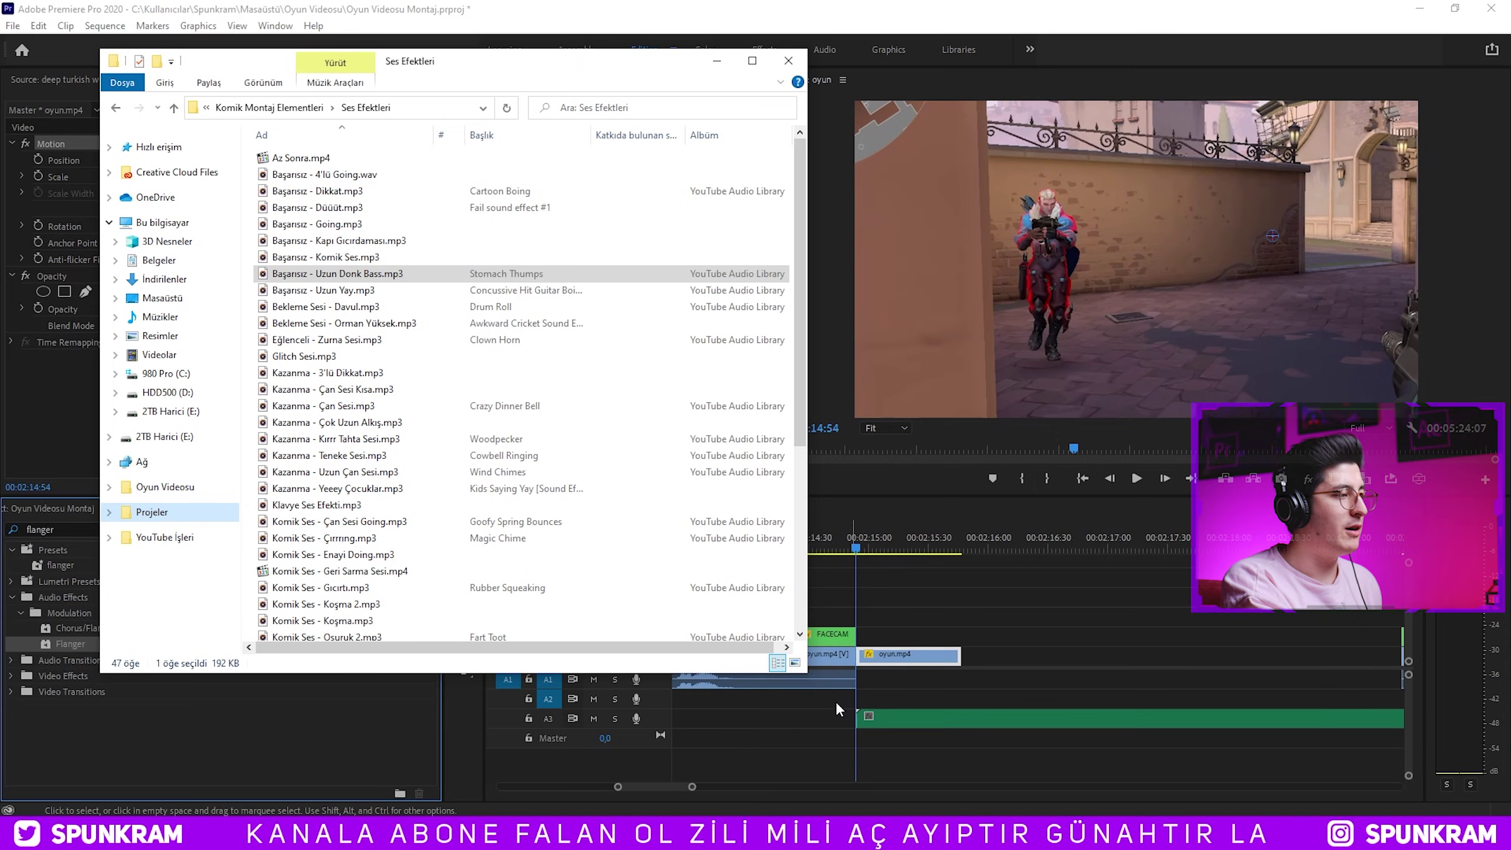
{"action": "scroll", "coordinate": [836, 702], "scroll_direction": "down", "scroll_amount": 2}
{"action": "left_click", "coordinate": [881, 688]}
{"action": "left_click", "coordinate": [874, 539]}
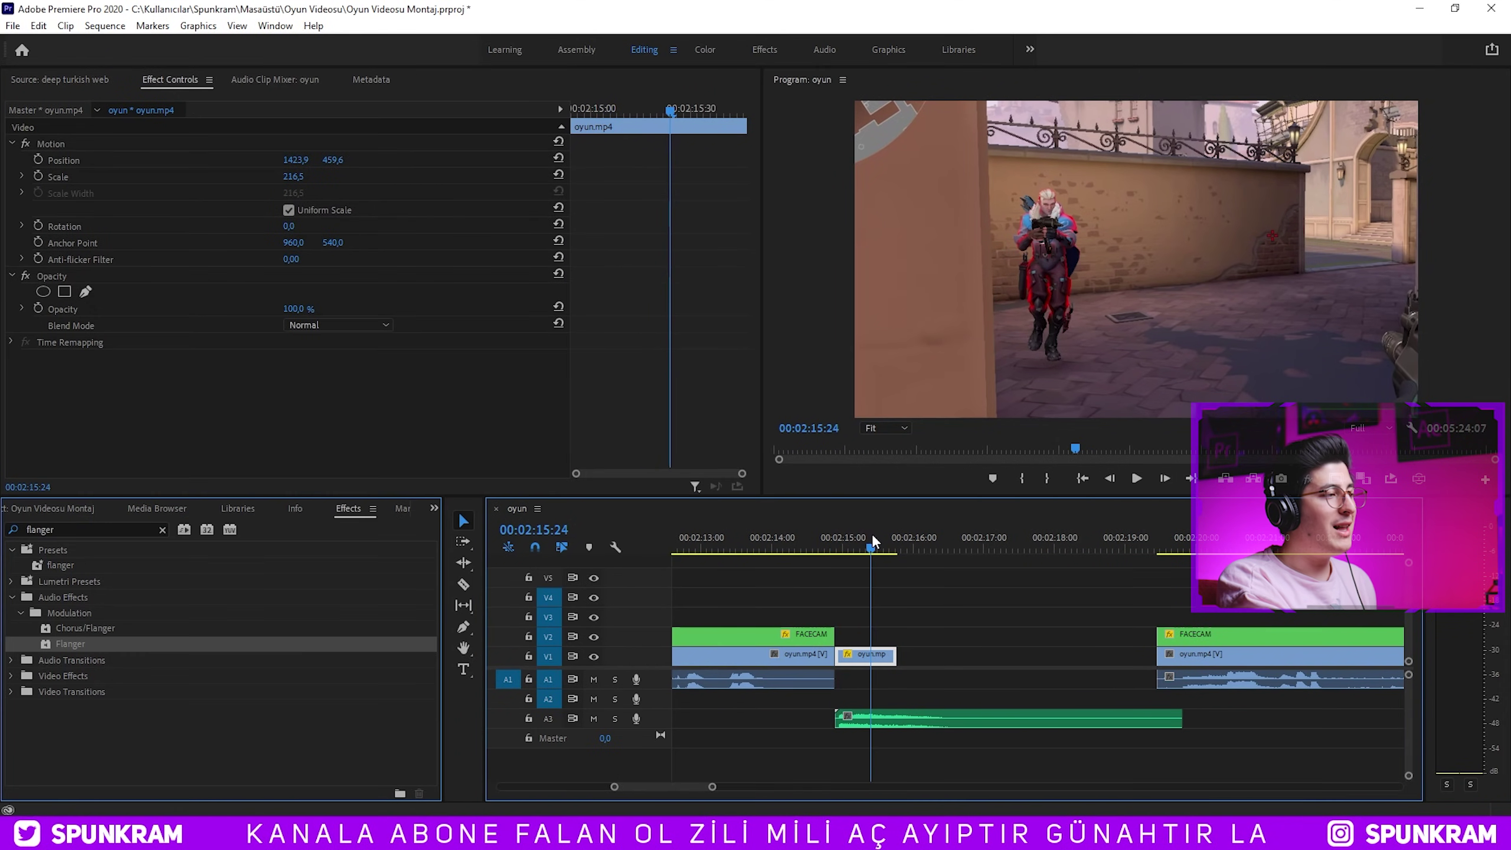
Nudge the A3 sound effect three frames earlier.
{"action": "scroll", "coordinate": [836, 717], "scroll_direction": "up", "scroll_amount": 2}
{"action": "scroll", "coordinate": [836, 716], "scroll_direction": "up", "scroll_amount": 4}
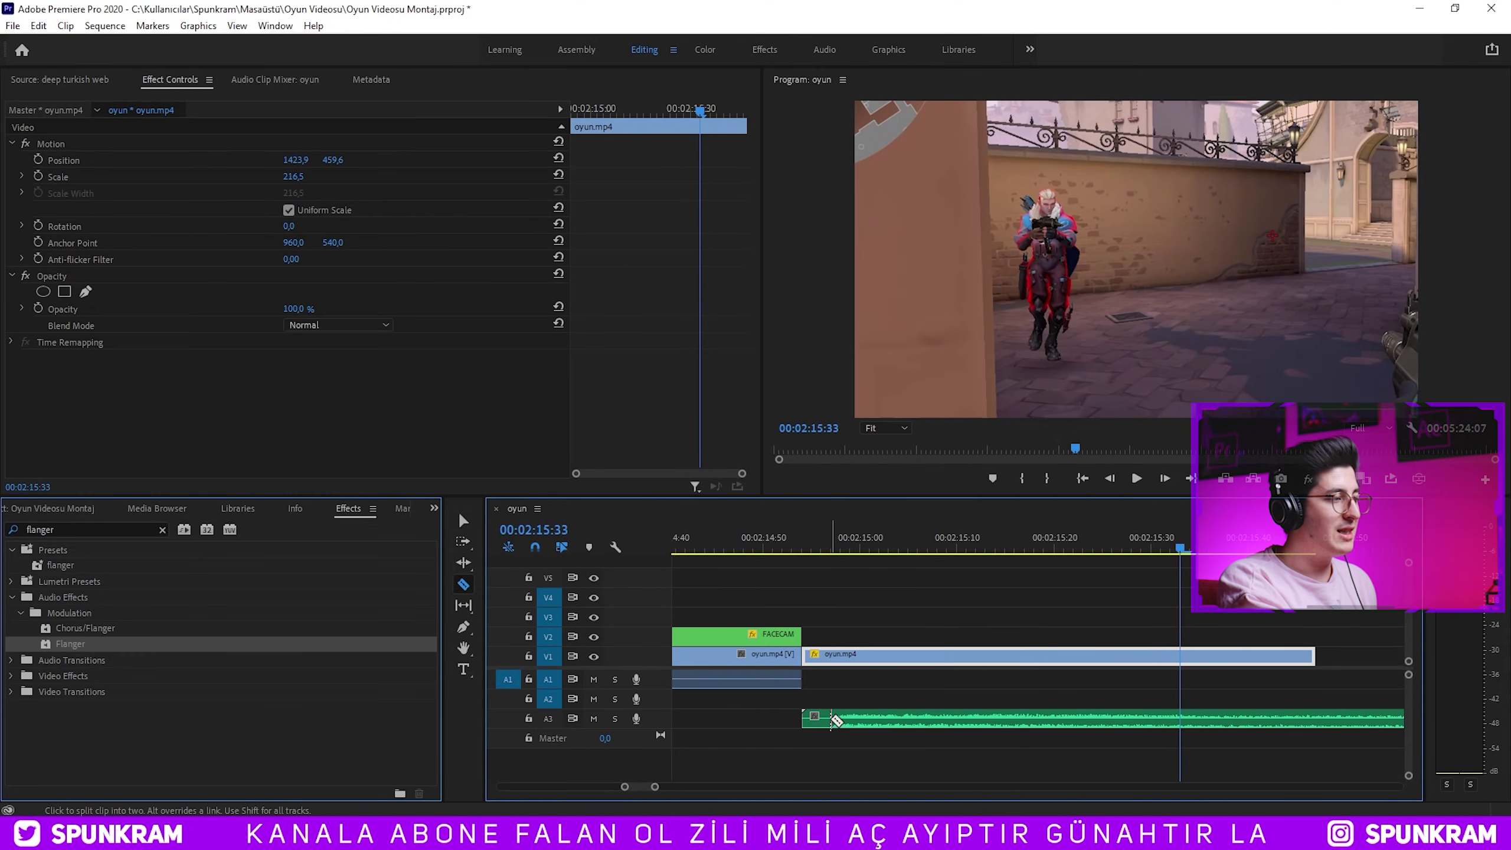
{"action": "left_click_drag", "start_coordinate": [881, 719], "coordinate": [848, 721]}
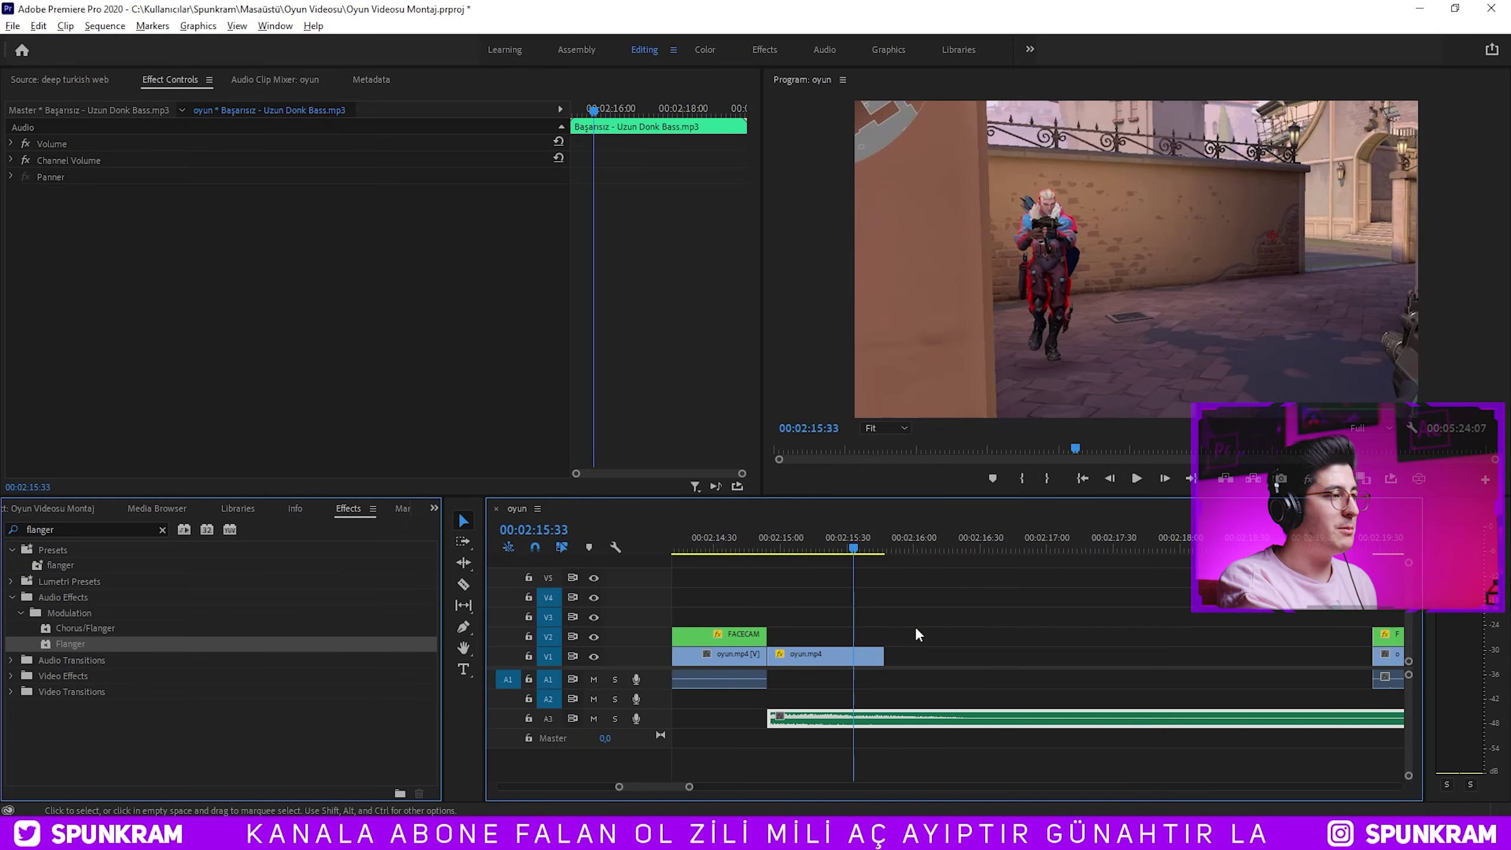
Ripple-delete the empty V1 gap after the freeze frame.
{"action": "scroll", "coordinate": [915, 626], "scroll_direction": "down", "scroll_amount": 3}
{"action": "left_click", "coordinate": [985, 666]}
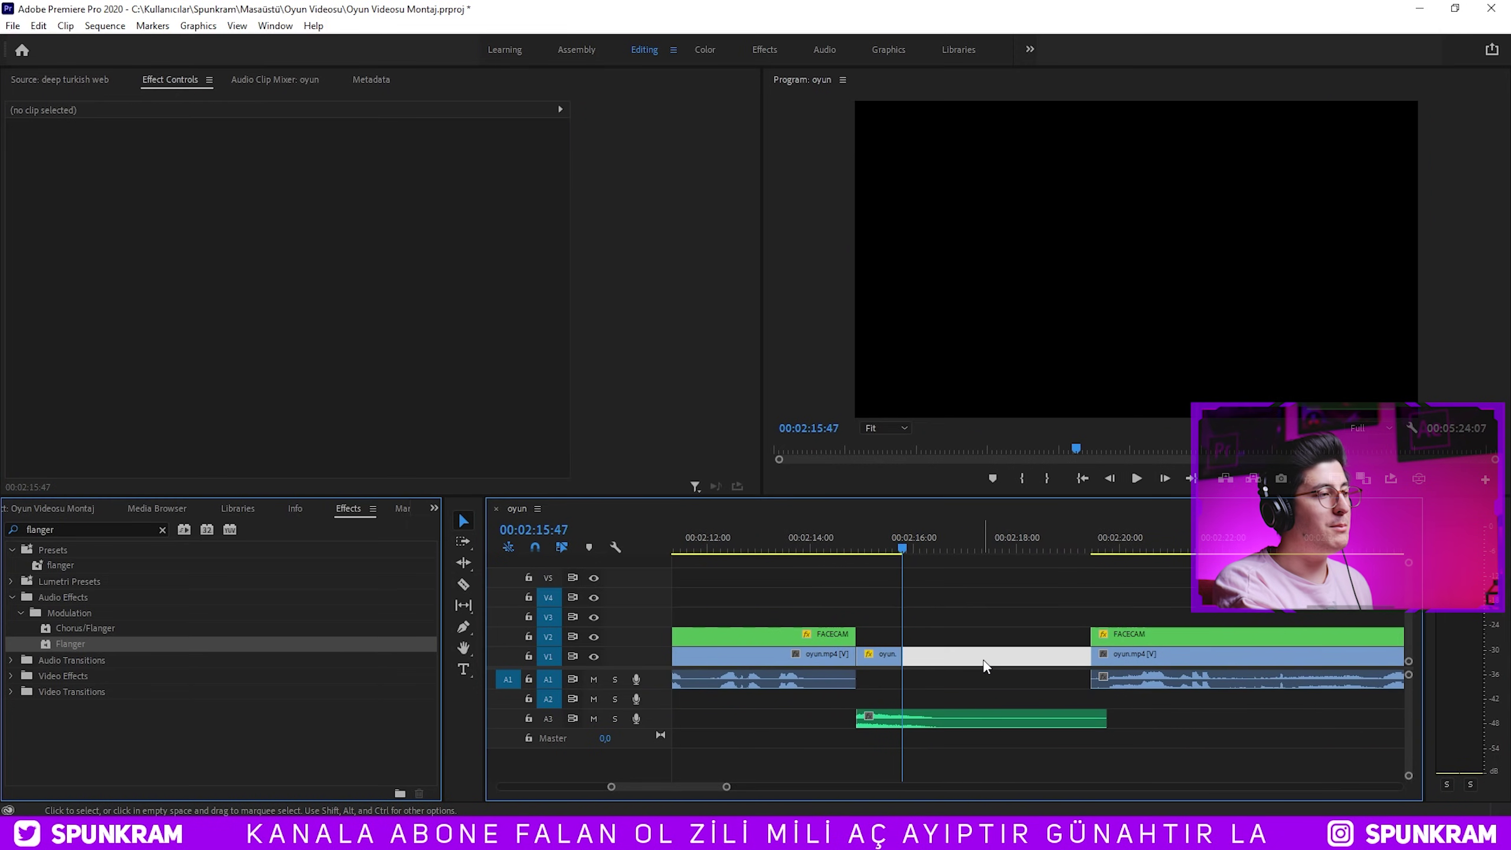
{"action": "key", "text": "Delete"}
Play back the tightened section from 02:15:25, undoing a misplaced cut near 02:18:21.
{"action": "left_click", "coordinate": [848, 542]}
{"action": "key", "text": "space"}
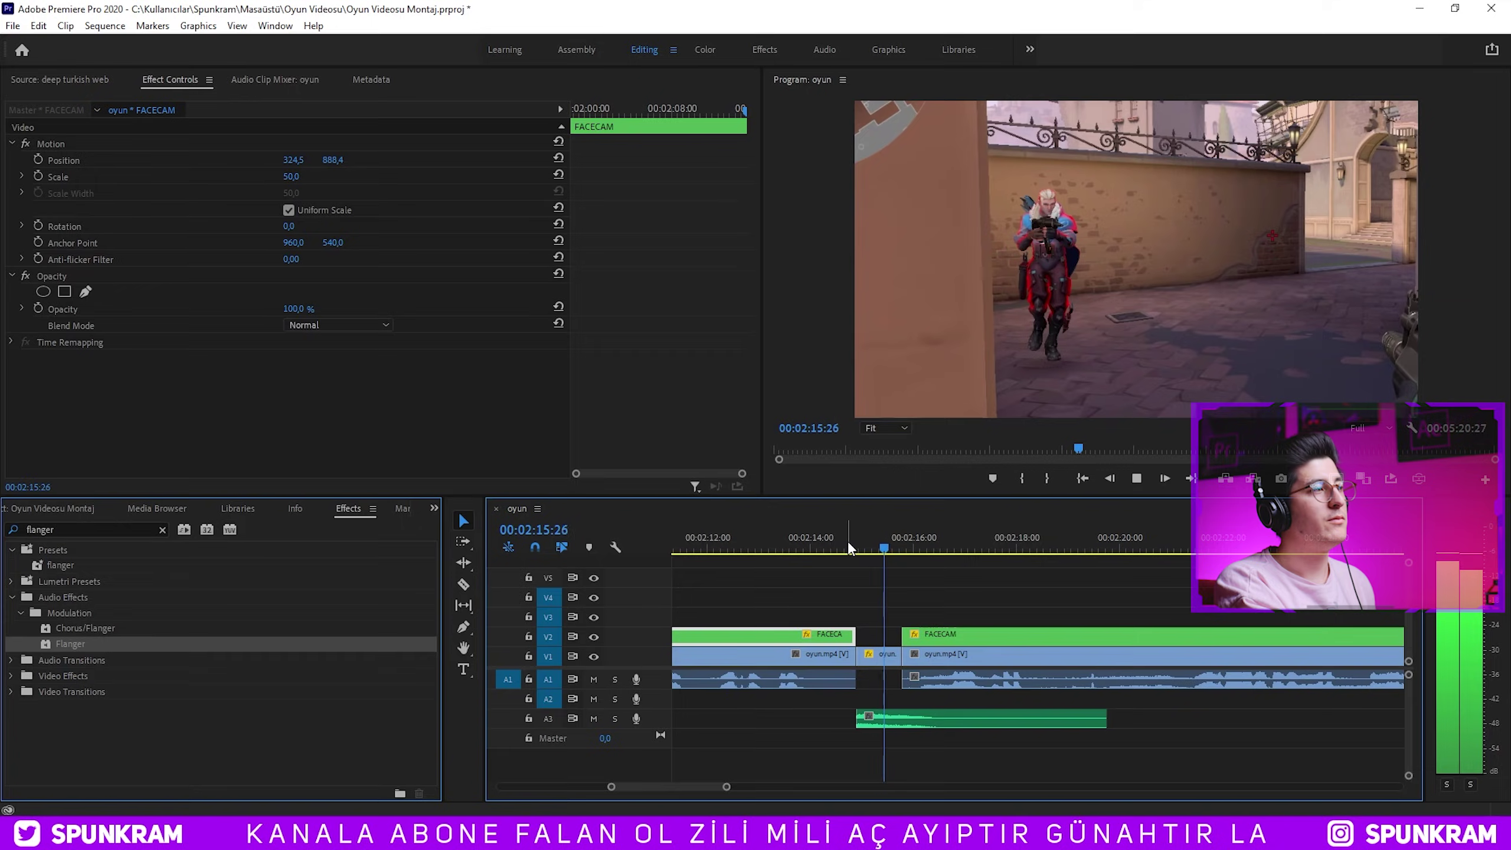
{"action": "key", "text": "space"}
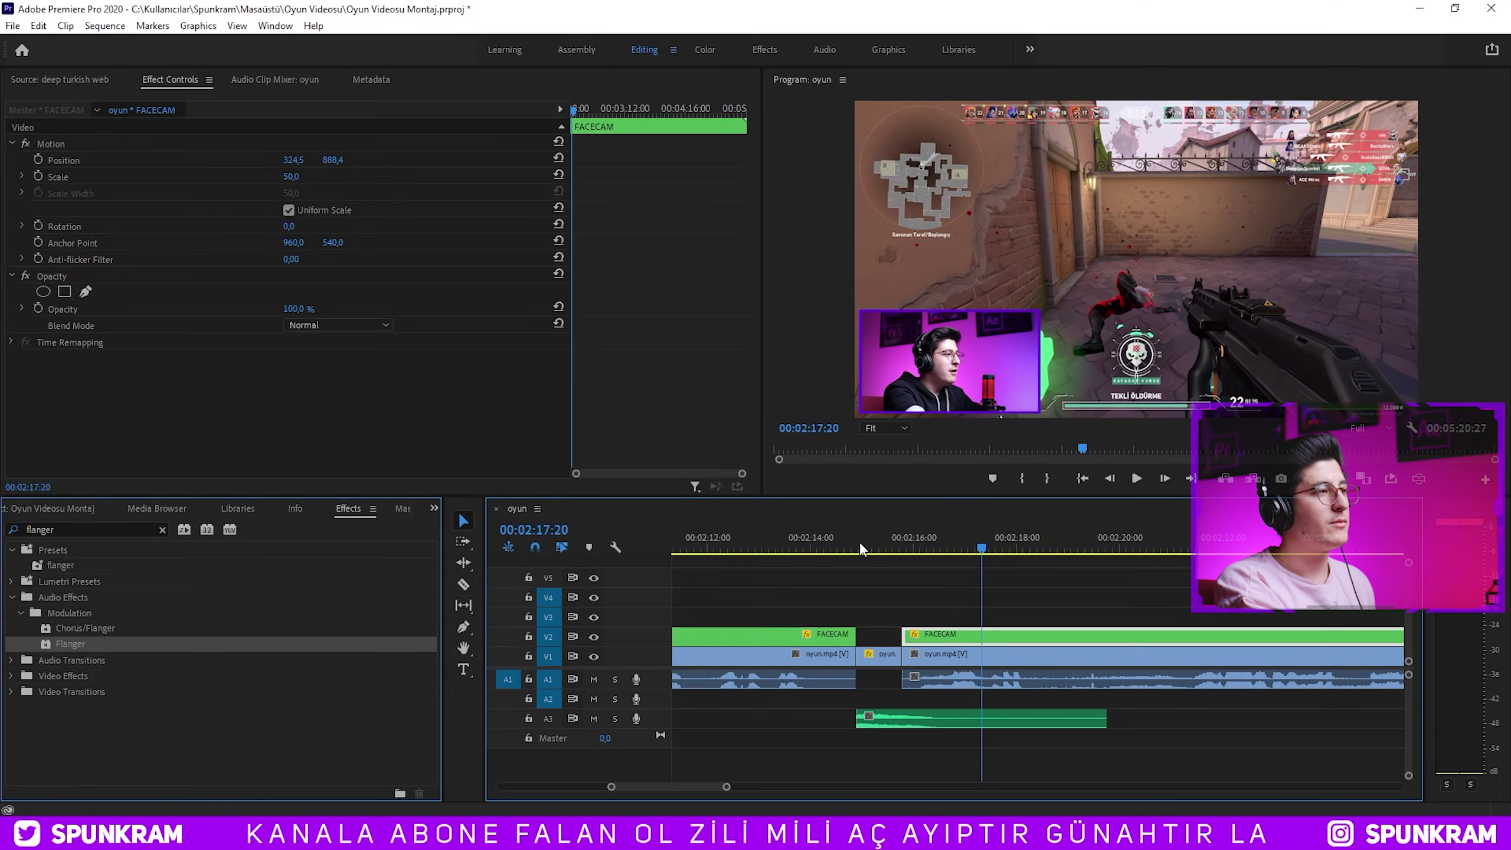
{"action": "key", "text": "space"}
{"action": "key", "text": "minus"}
{"action": "key", "text": "ctrl+k"}
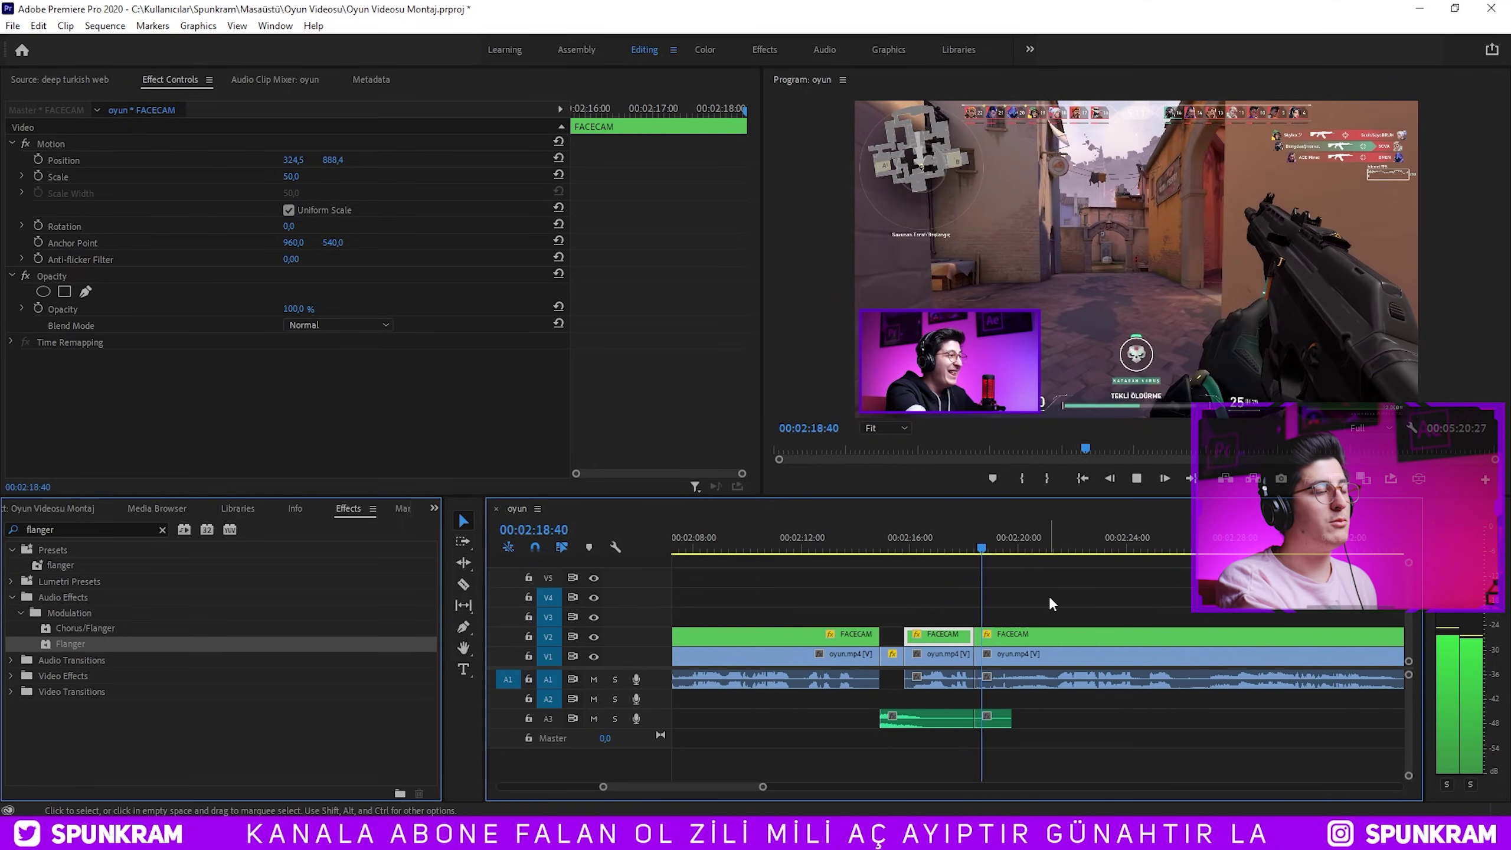
{"action": "key", "text": "equal"}
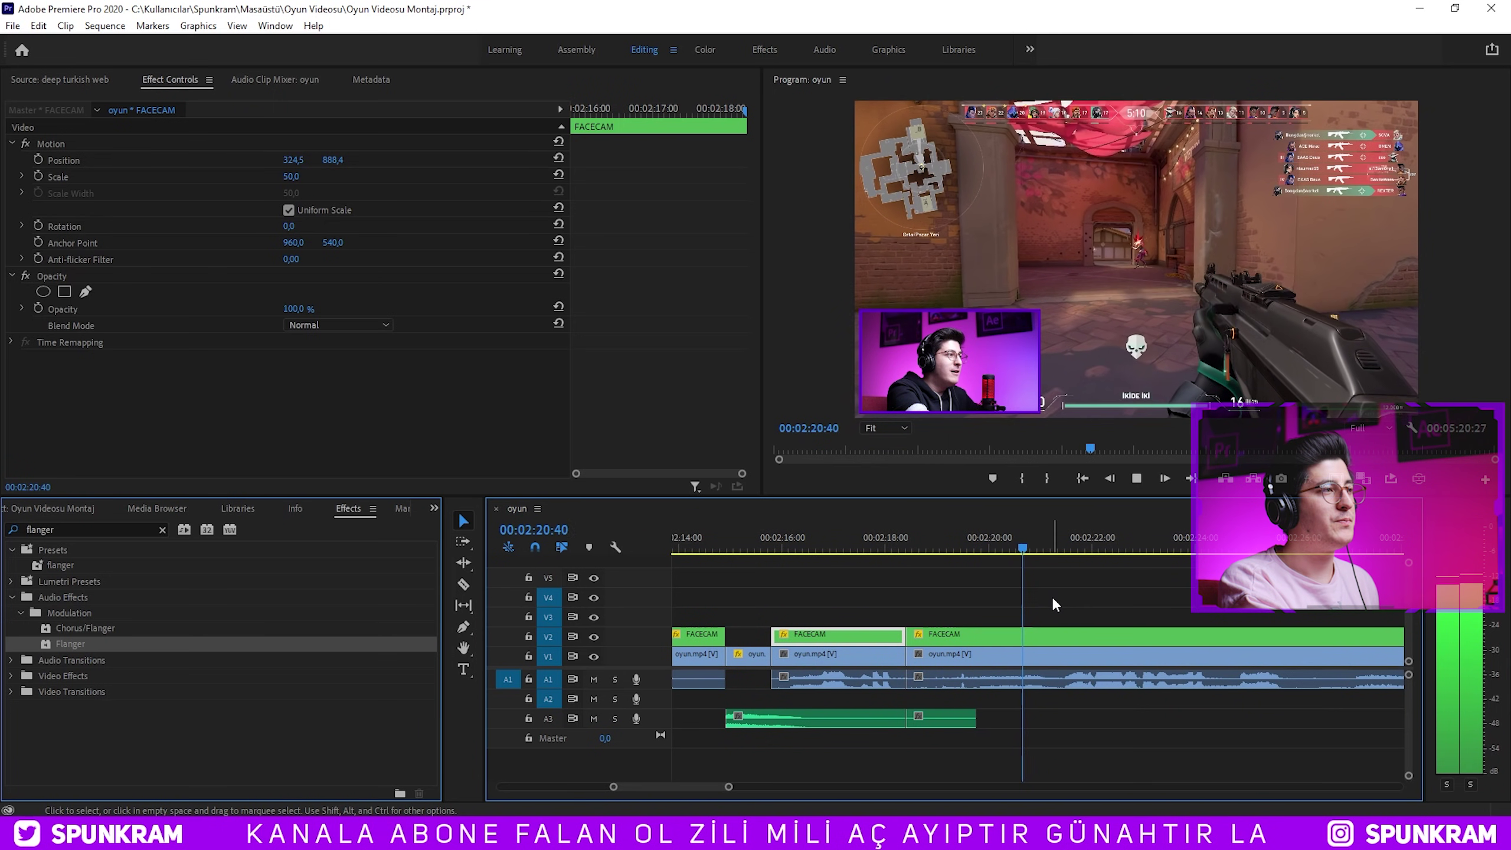
{"action": "key", "text": "space"}
{"action": "key", "text": "ctrl+z"}
{"action": "key", "text": "equal"}
Razor the FACECAM clip at 02:18:35 and remove the middle piece's attributes.
{"action": "key", "text": "c"}
{"action": "left_click", "coordinate": [831, 636]}
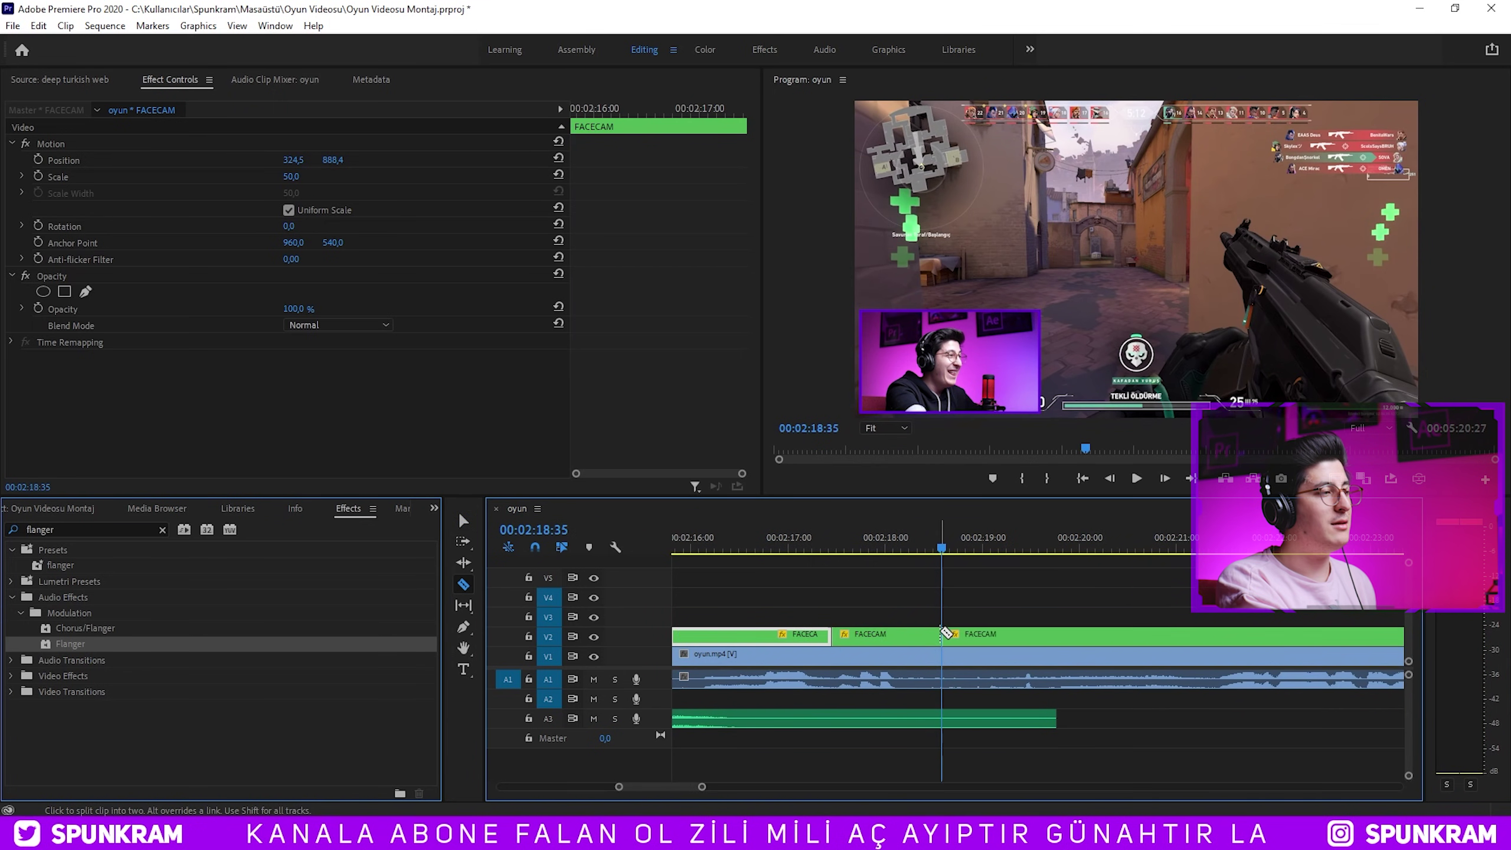
{"action": "right_click", "coordinate": [865, 639]}
{"action": "left_click", "coordinate": [904, 227]}
{"action": "left_click", "coordinate": [798, 623]}
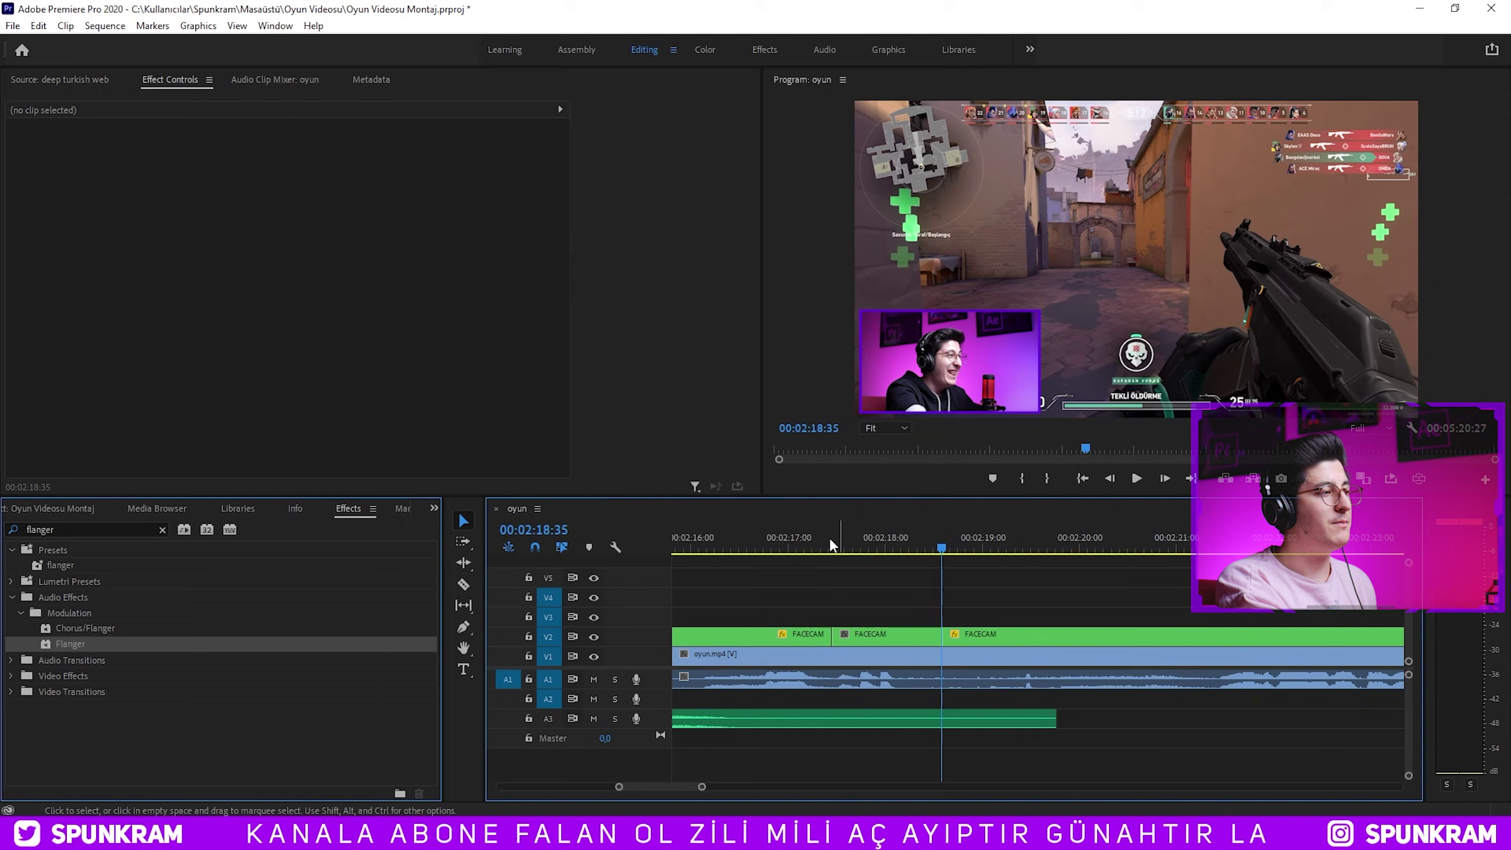
{"action": "left_click", "coordinate": [808, 538]}
{"action": "key", "text": "space"}
{"action": "key", "text": "space"}
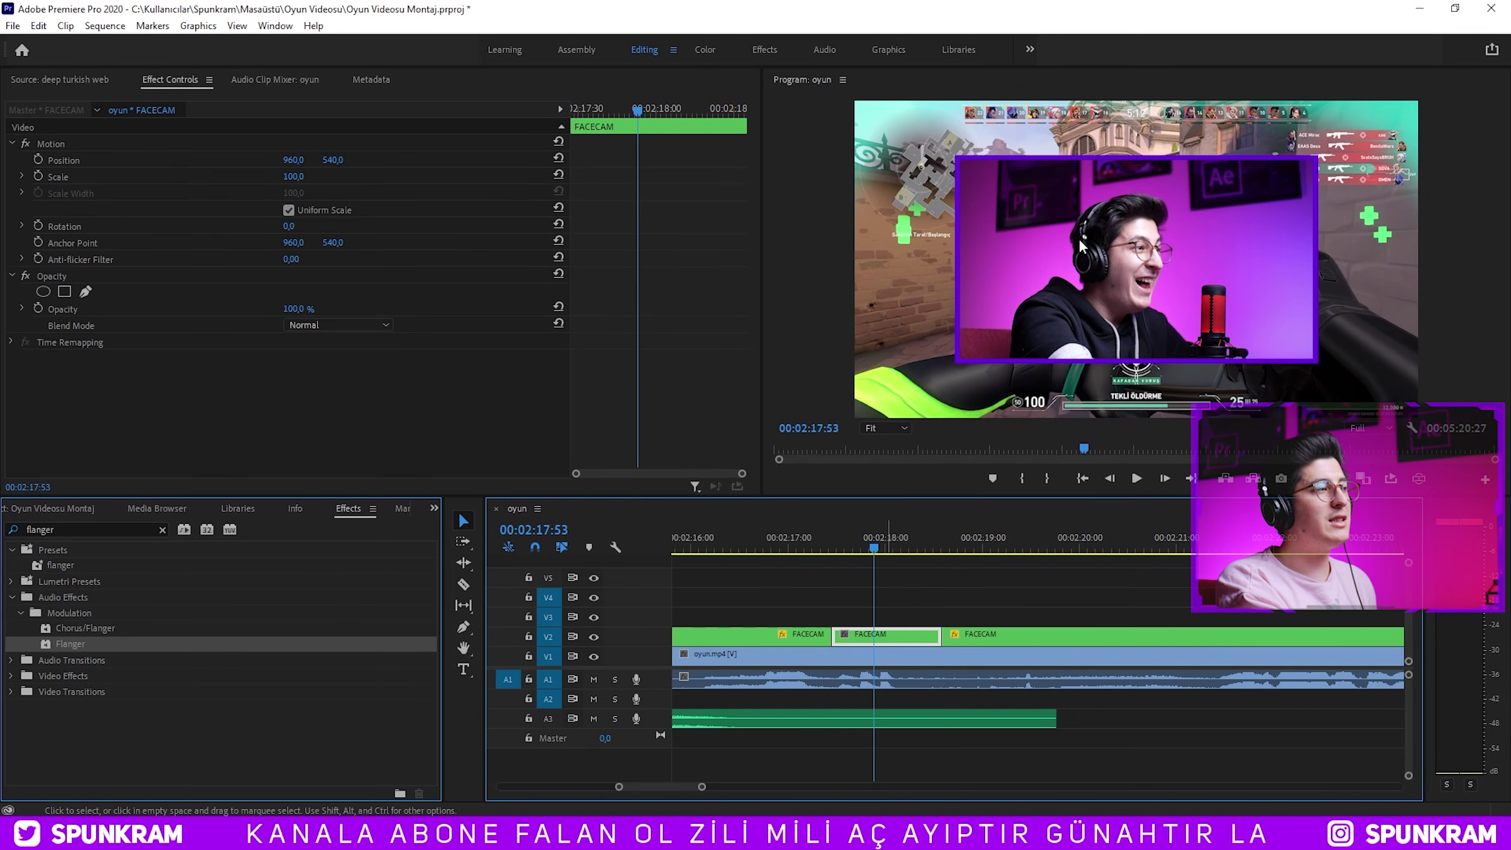
Enlarge the facecam to fill the Program monitor and play back the section.
{"action": "left_click", "coordinate": [1081, 245]}
{"action": "left_click_drag", "start_coordinate": [854, 260], "coordinate": [609, 271]}
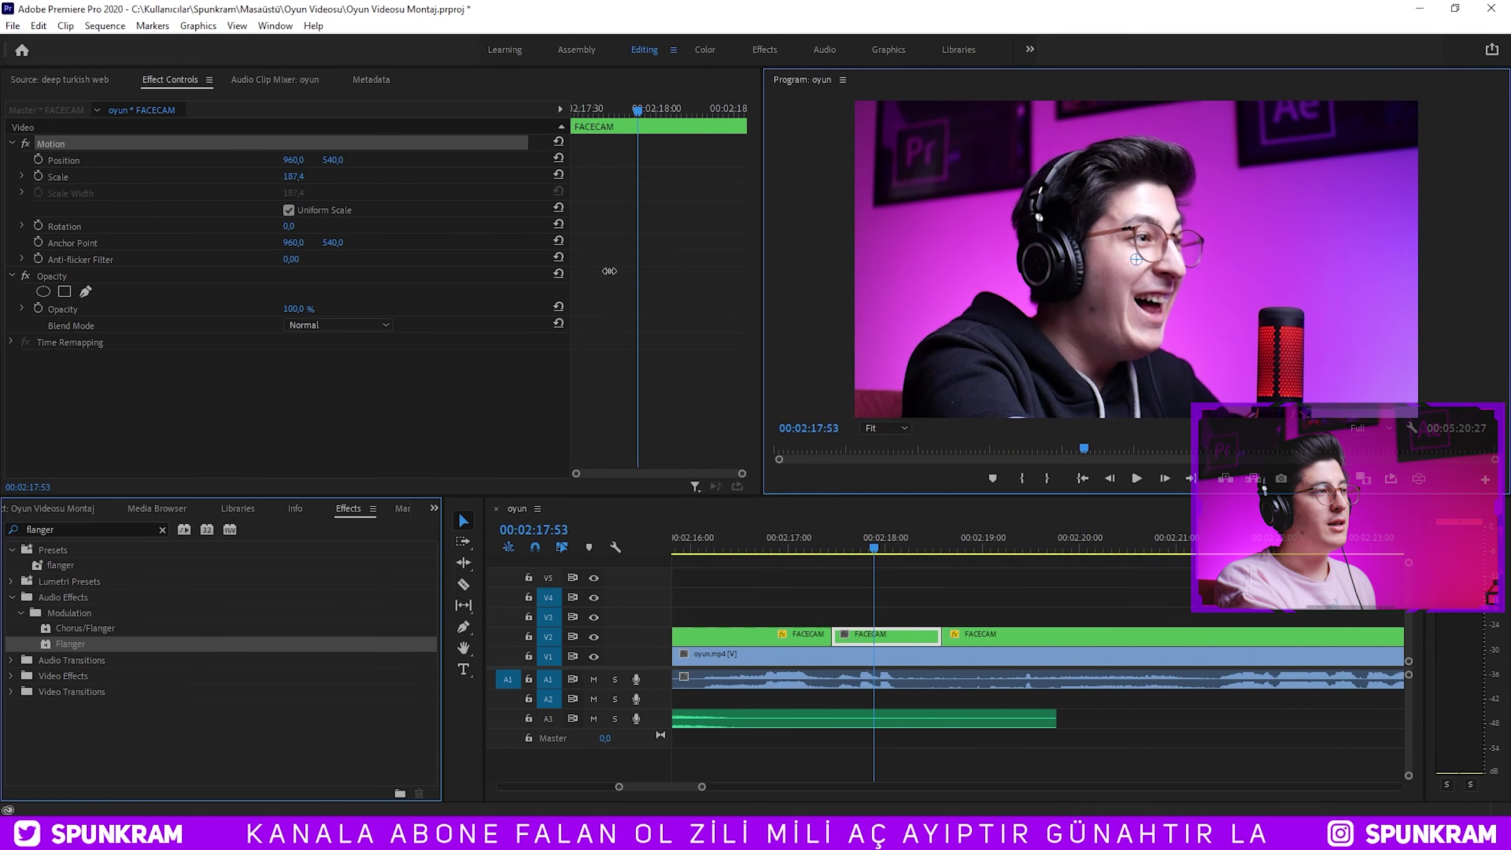
{"action": "left_click", "coordinate": [803, 537]}
{"action": "key", "text": "space"}
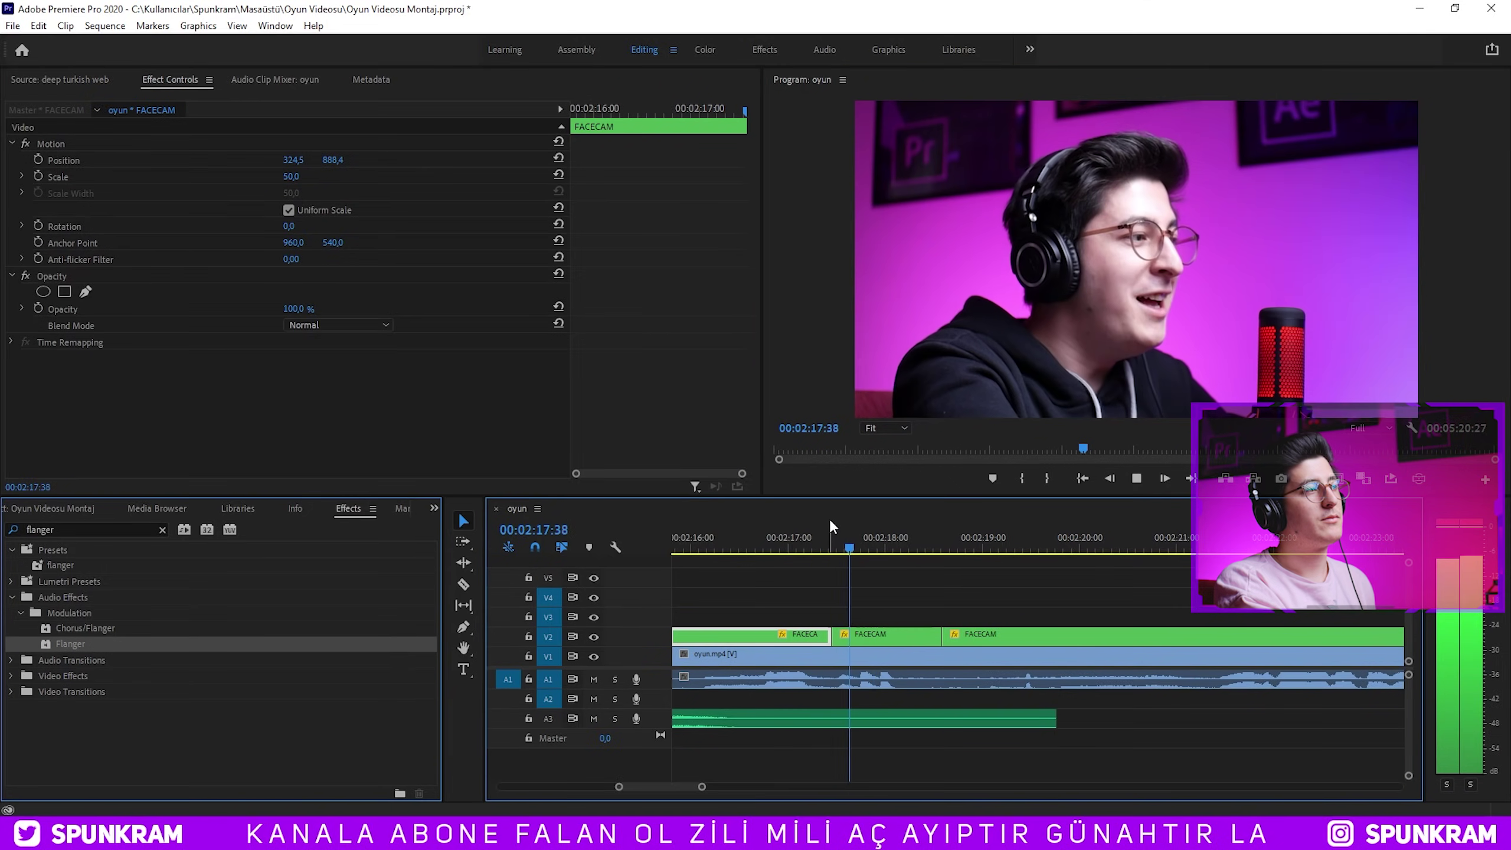
{"action": "scroll", "coordinate": [830, 529], "scroll_direction": "down", "scroll_amount": 2, "text": "alt"}
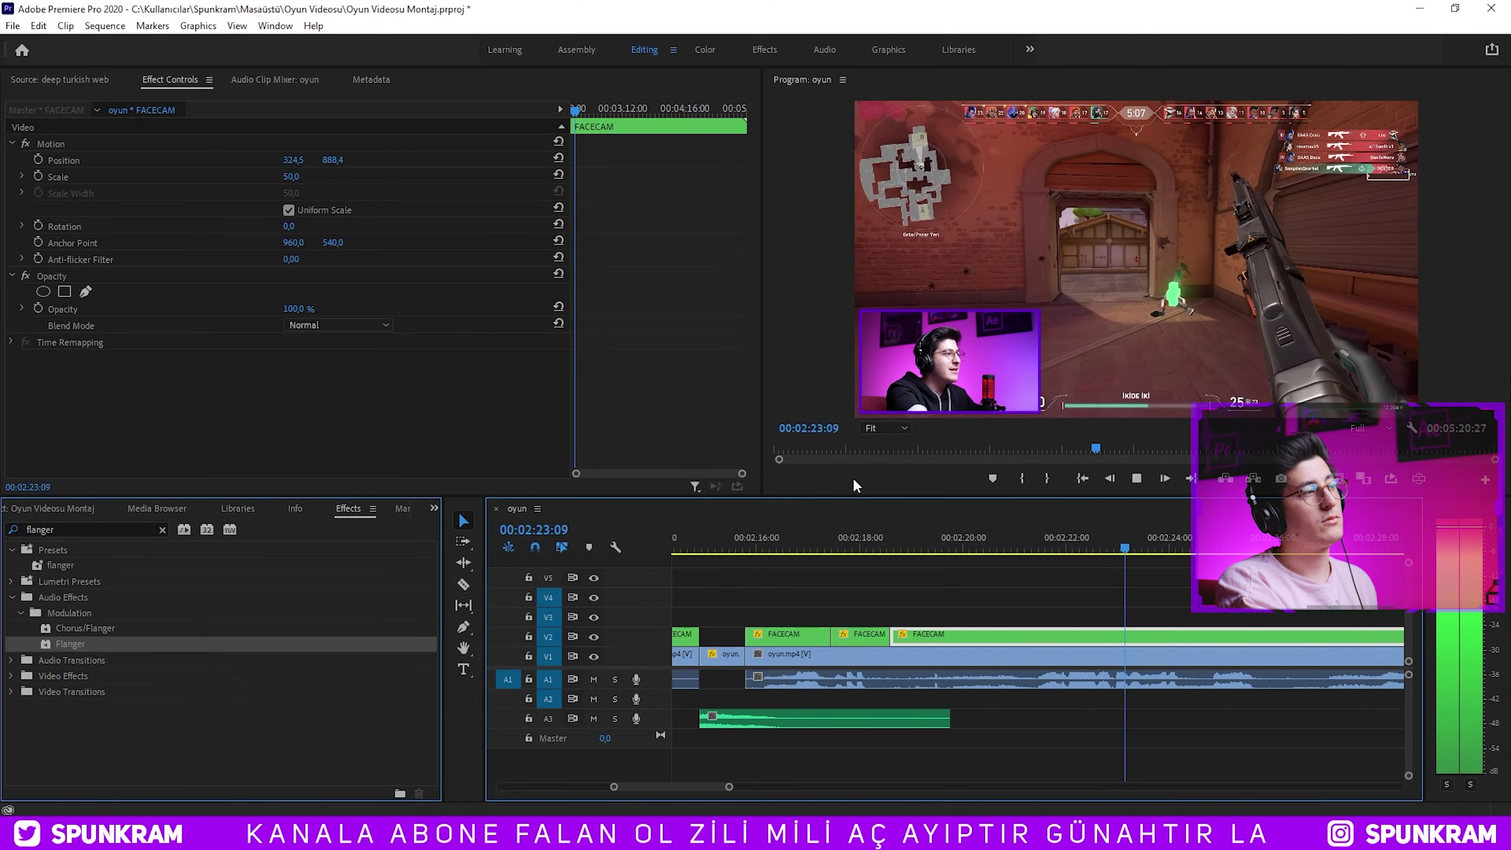
{"action": "key", "text": "space"}
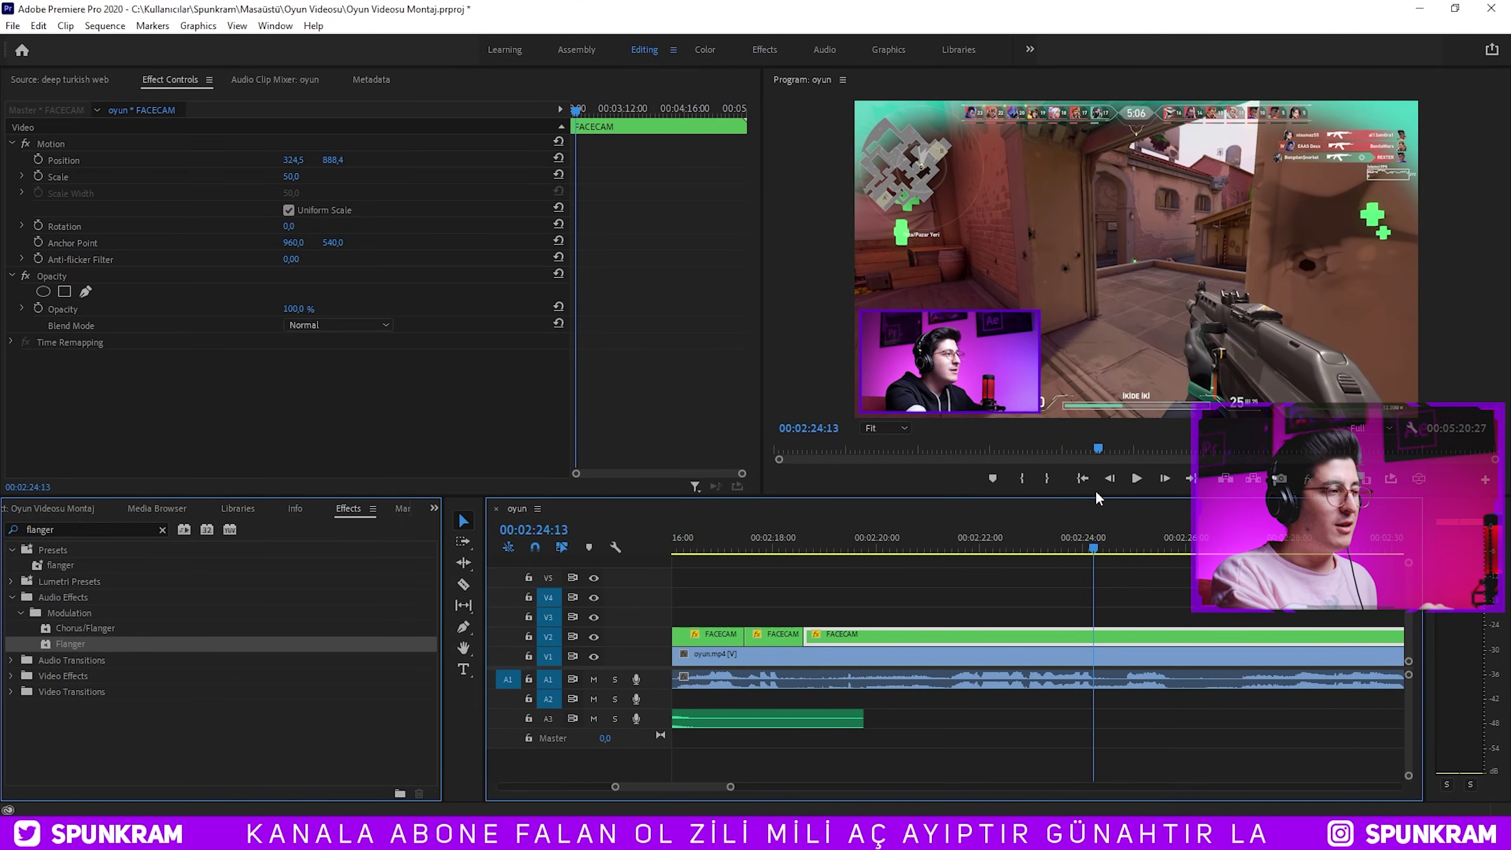
Split the FACECAM clip around 02:28–02:31 with Razor and Ctrl+K, undoing one stray cut.
{"action": "key", "text": "ctrl+k"}
{"action": "key", "text": "space"}
{"action": "scroll", "coordinate": [1004, 647], "scroll_direction": "down", "scroll_amount": 1, "text": "alt"}
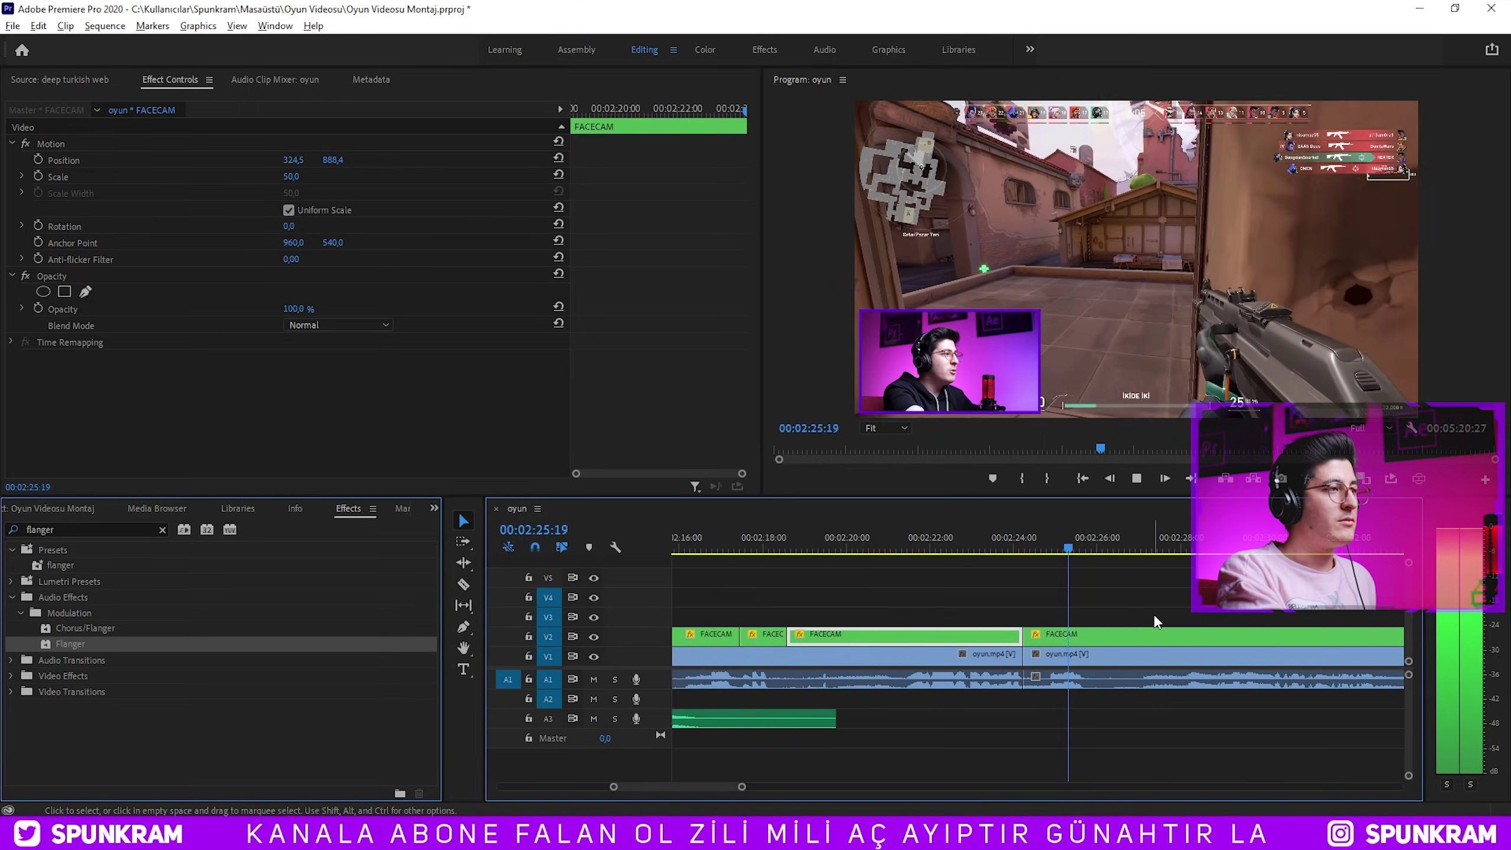
{"action": "key", "text": "ctrl+z"}
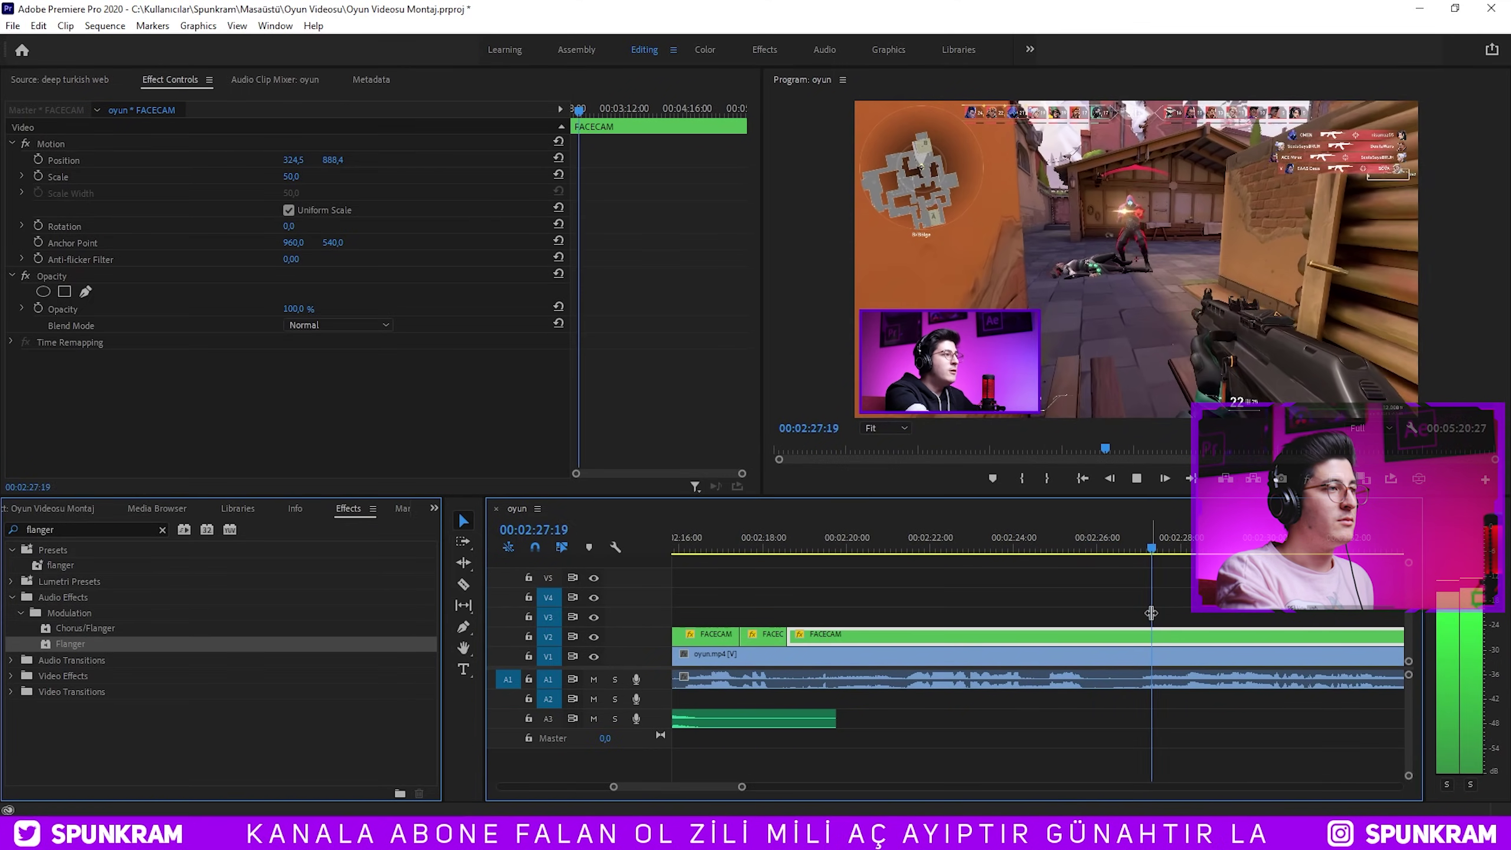
{"action": "scroll", "coordinate": [1108, 638], "scroll_direction": "down", "scroll_amount": 2, "text": "alt"}
{"action": "scroll", "coordinate": [1163, 630], "scroll_direction": "up", "scroll_amount": 2, "text": "alt"}
{"action": "key", "text": "c"}
{"action": "left_click", "coordinate": [1046, 637]}
{"action": "key", "text": "v"}
{"action": "key", "text": "ctrl+k"}
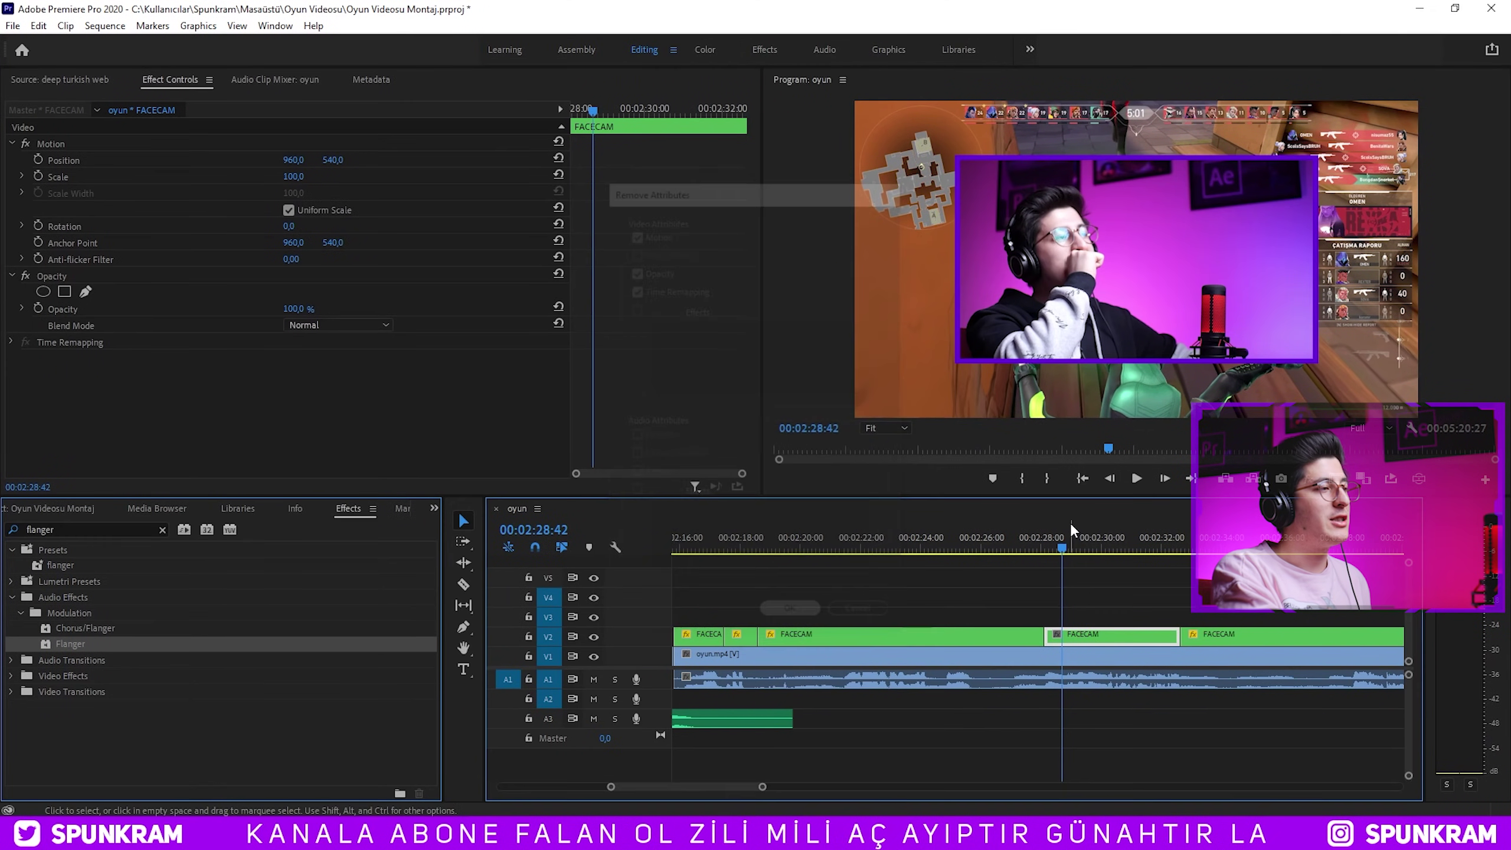
Keyframe Position and Scale from the piece's start, zooming to 163% at a later keyframe.
{"action": "left_click", "coordinate": [1045, 541]}
{"action": "left_click", "coordinate": [37, 159]}
{"action": "left_click", "coordinate": [38, 176]}
{"action": "key", "text": "space"}
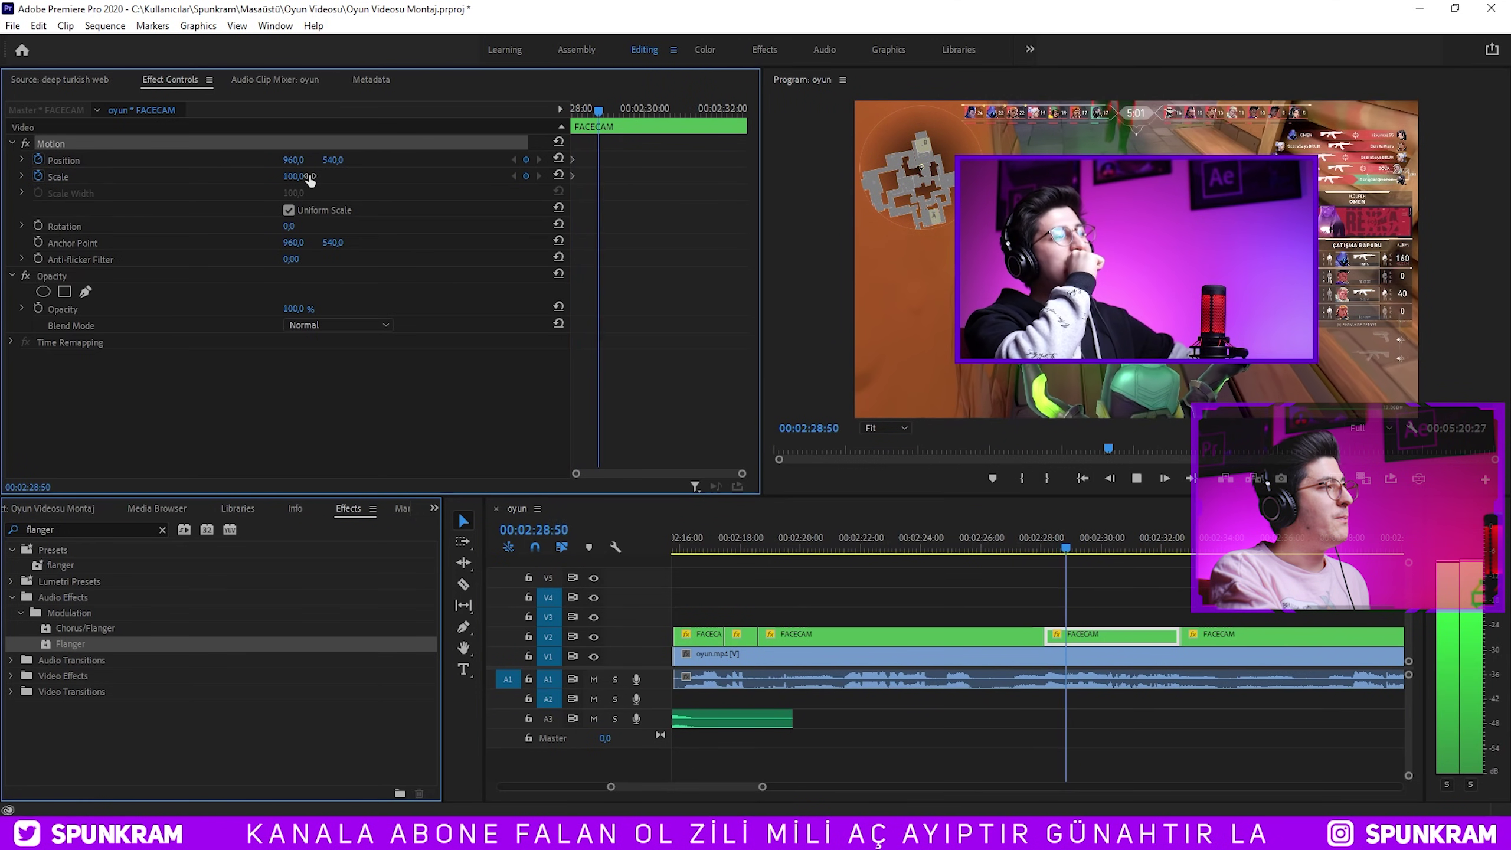
{"action": "left_click_drag", "start_coordinate": [310, 178], "coordinate": [347, 178]}
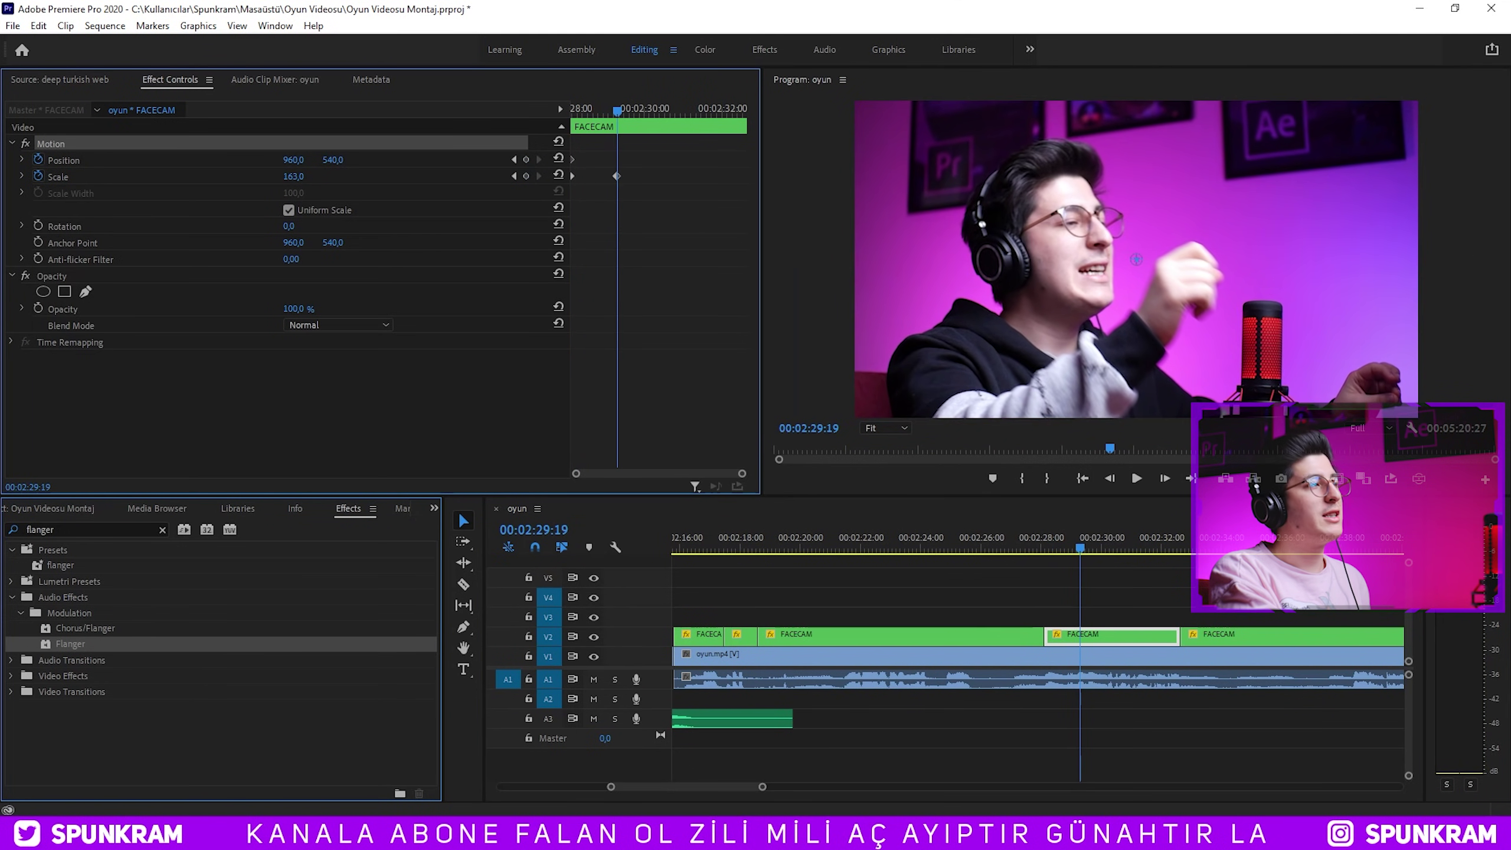
{"action": "left_click_drag", "start_coordinate": [617, 176], "coordinate": [756, 178]}
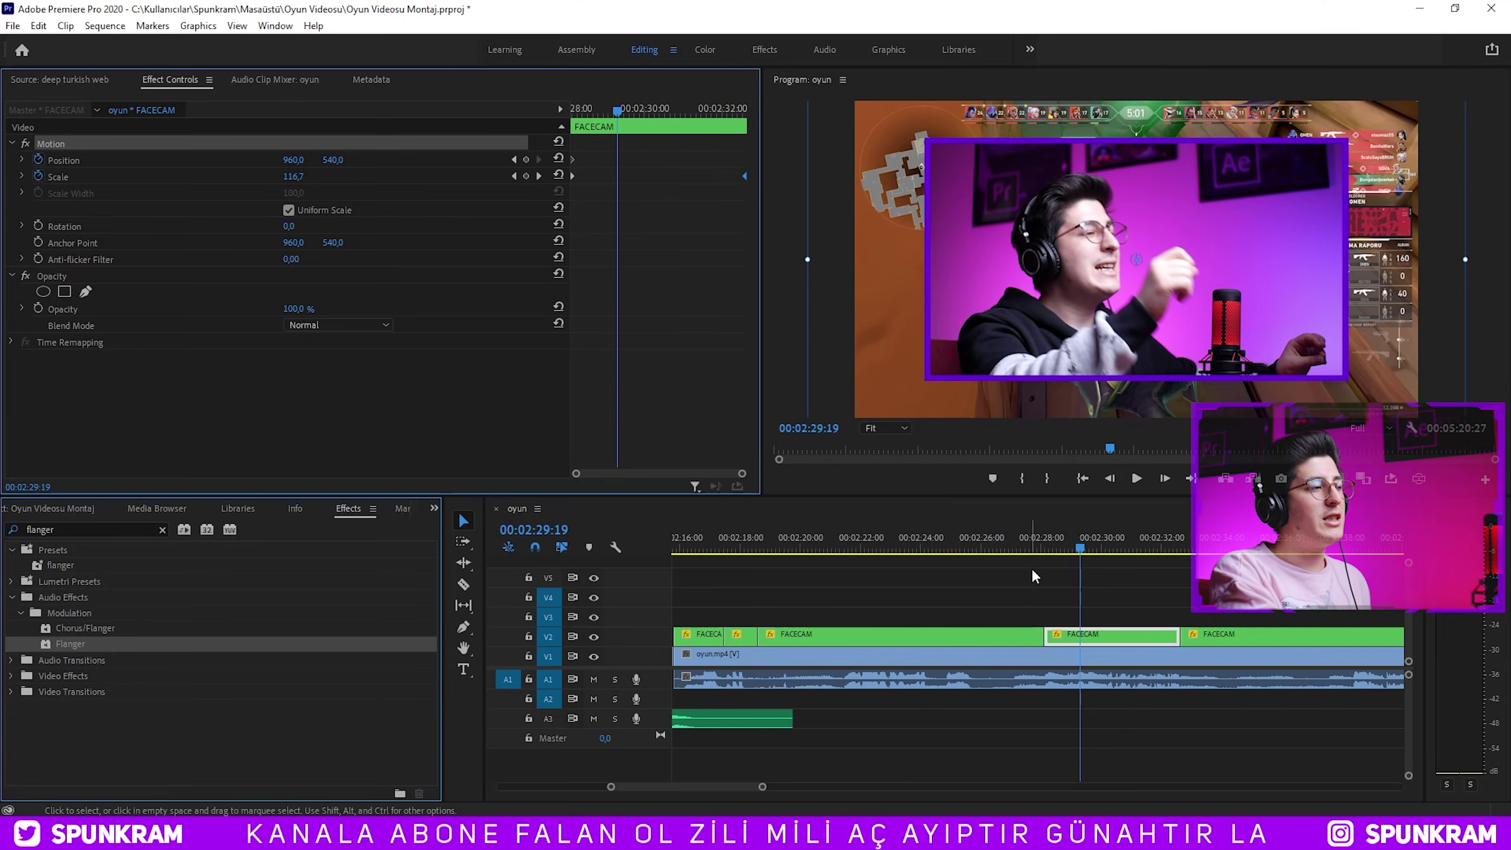
Preview the zoom animation and park at 02:29:55 on the zoomed piece.
{"action": "left_click", "coordinate": [1034, 551]}
{"action": "key", "text": "space"}
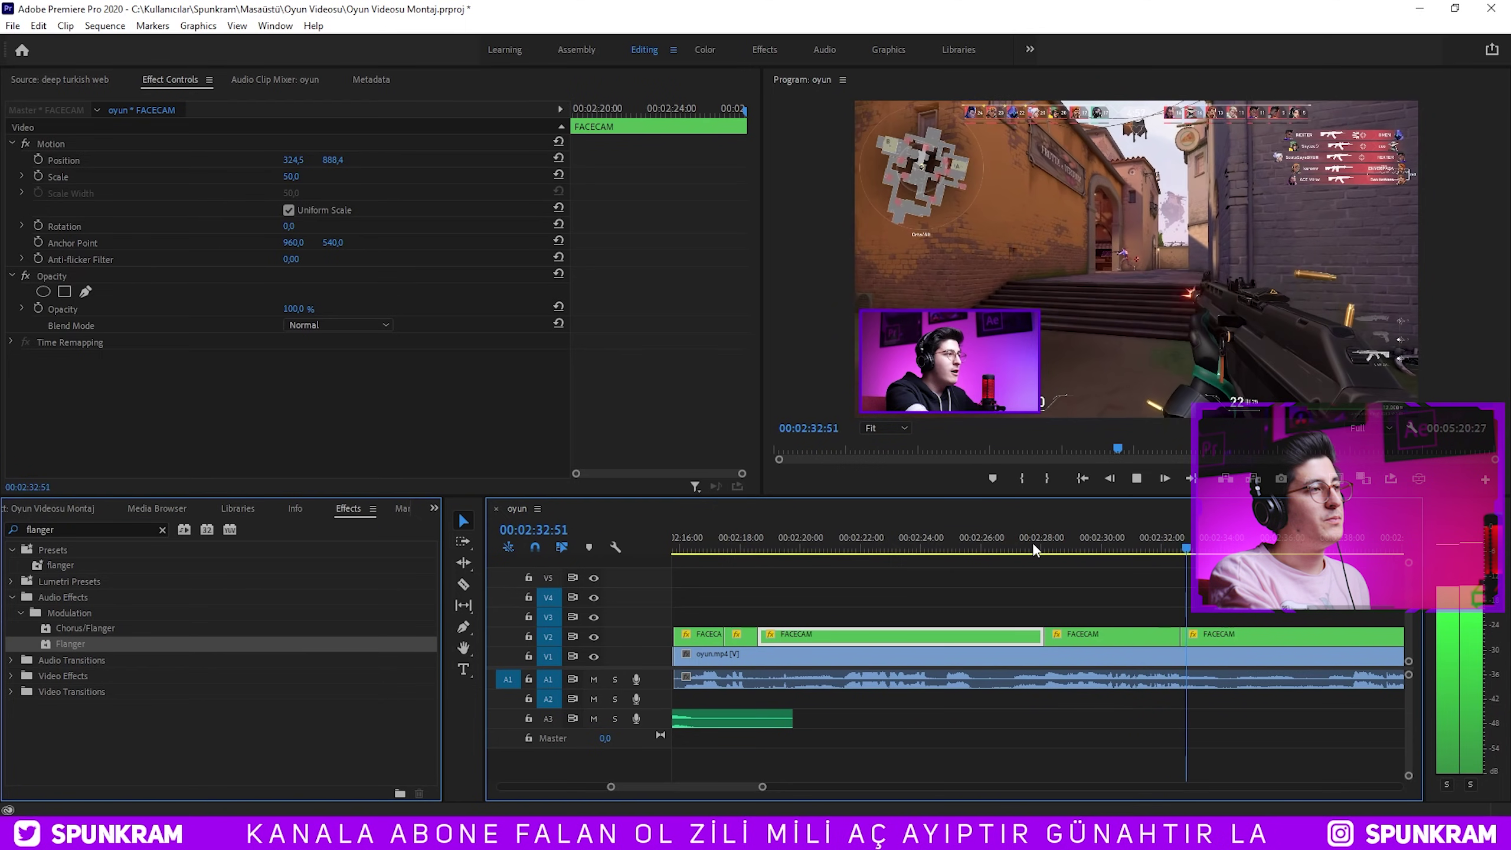
{"action": "key", "text": "space"}
{"action": "left_click", "coordinate": [1100, 541]}
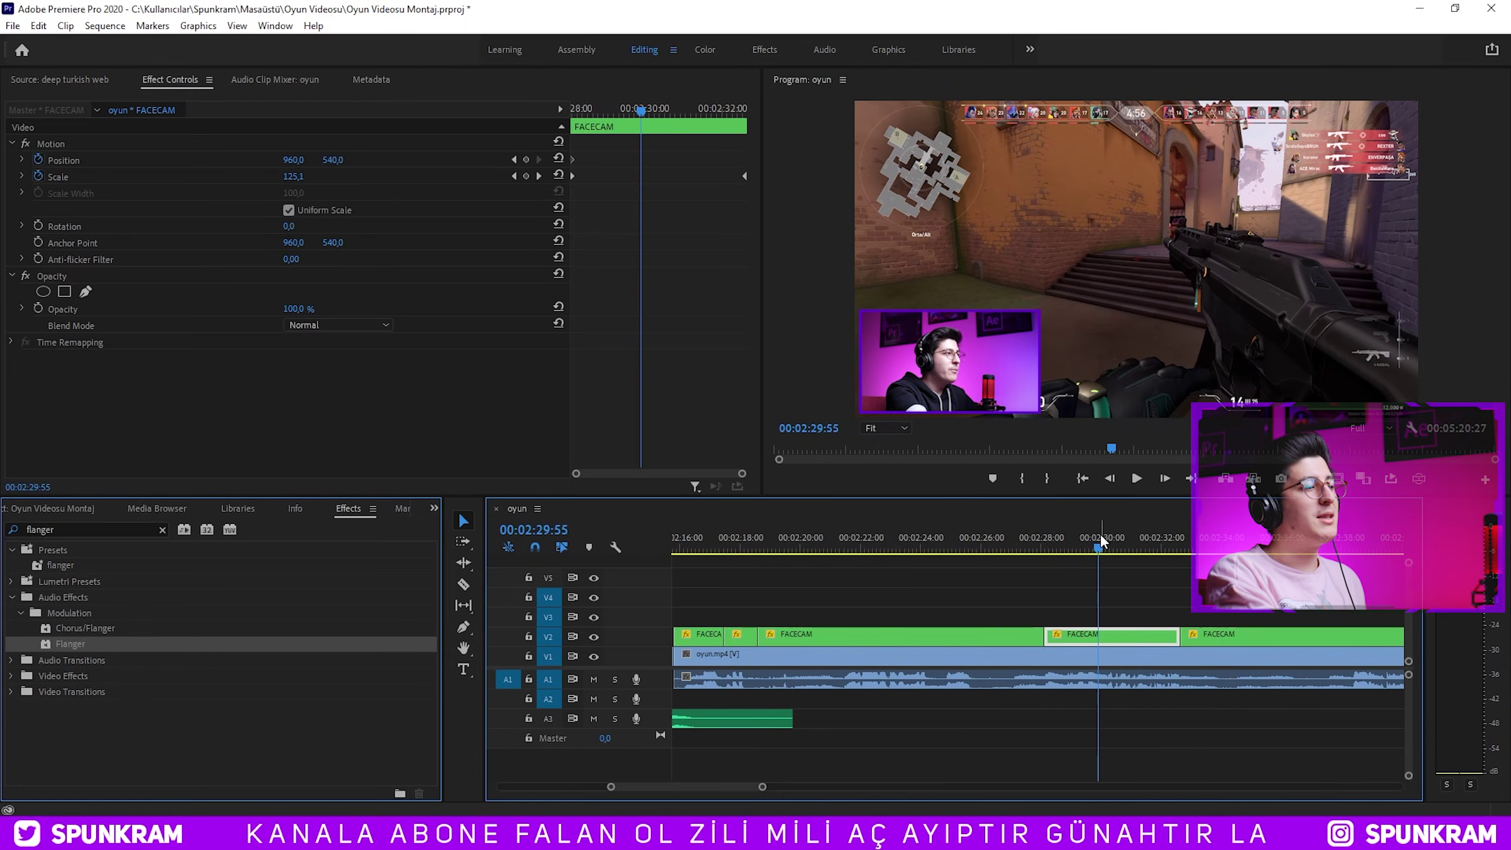
{"action": "left_click", "coordinate": [84, 510]}
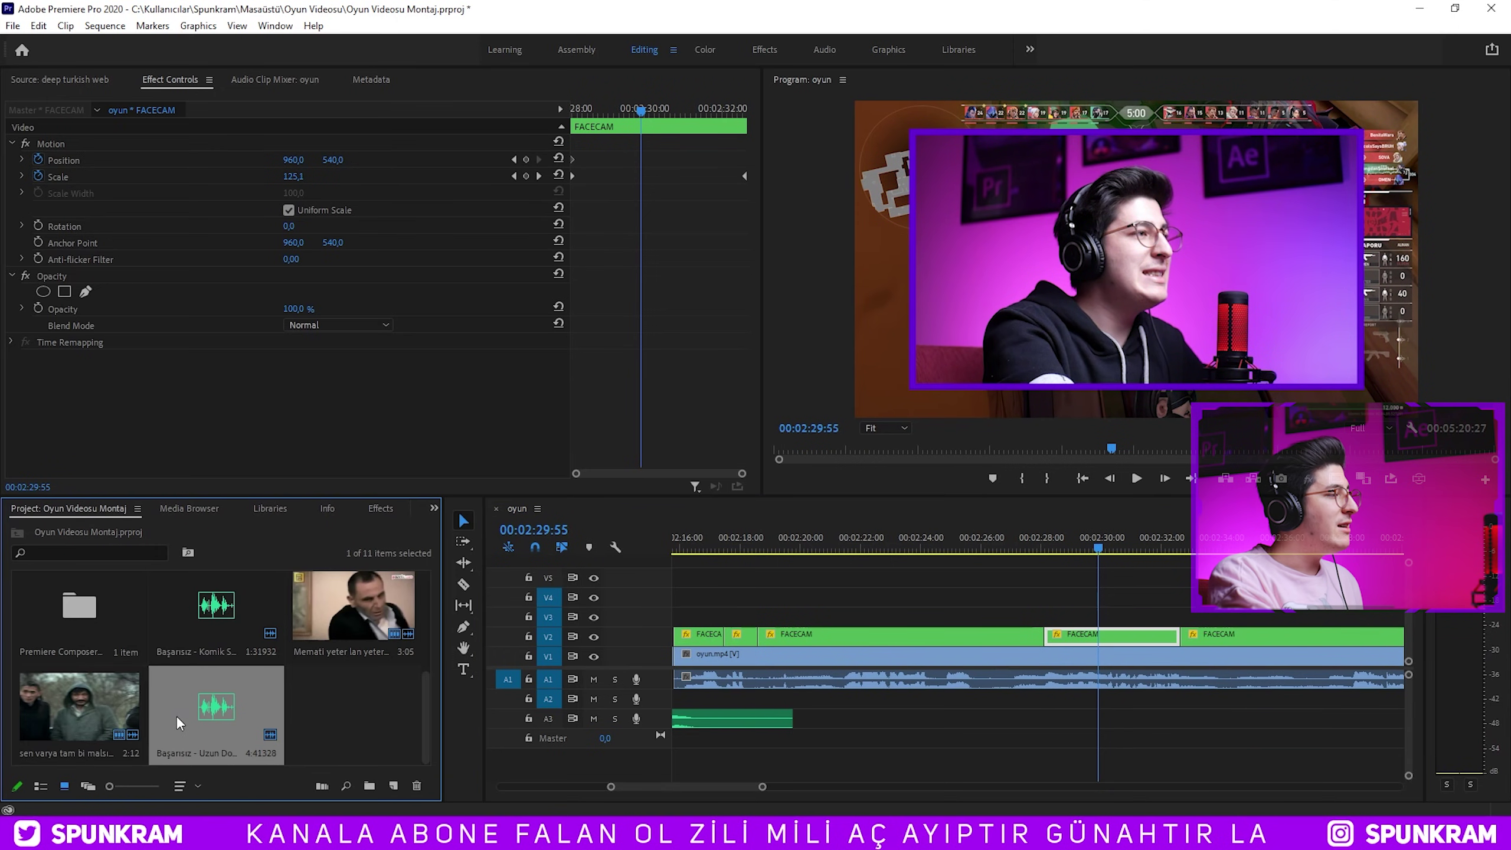
Place the deep turkish web audio on A2 under the zoomed FACECAM piece, trimmed to its end.
{"action": "scroll", "coordinate": [178, 723], "scroll_direction": "up", "scroll_amount": 3}
{"action": "double_click", "coordinate": [353, 714]}
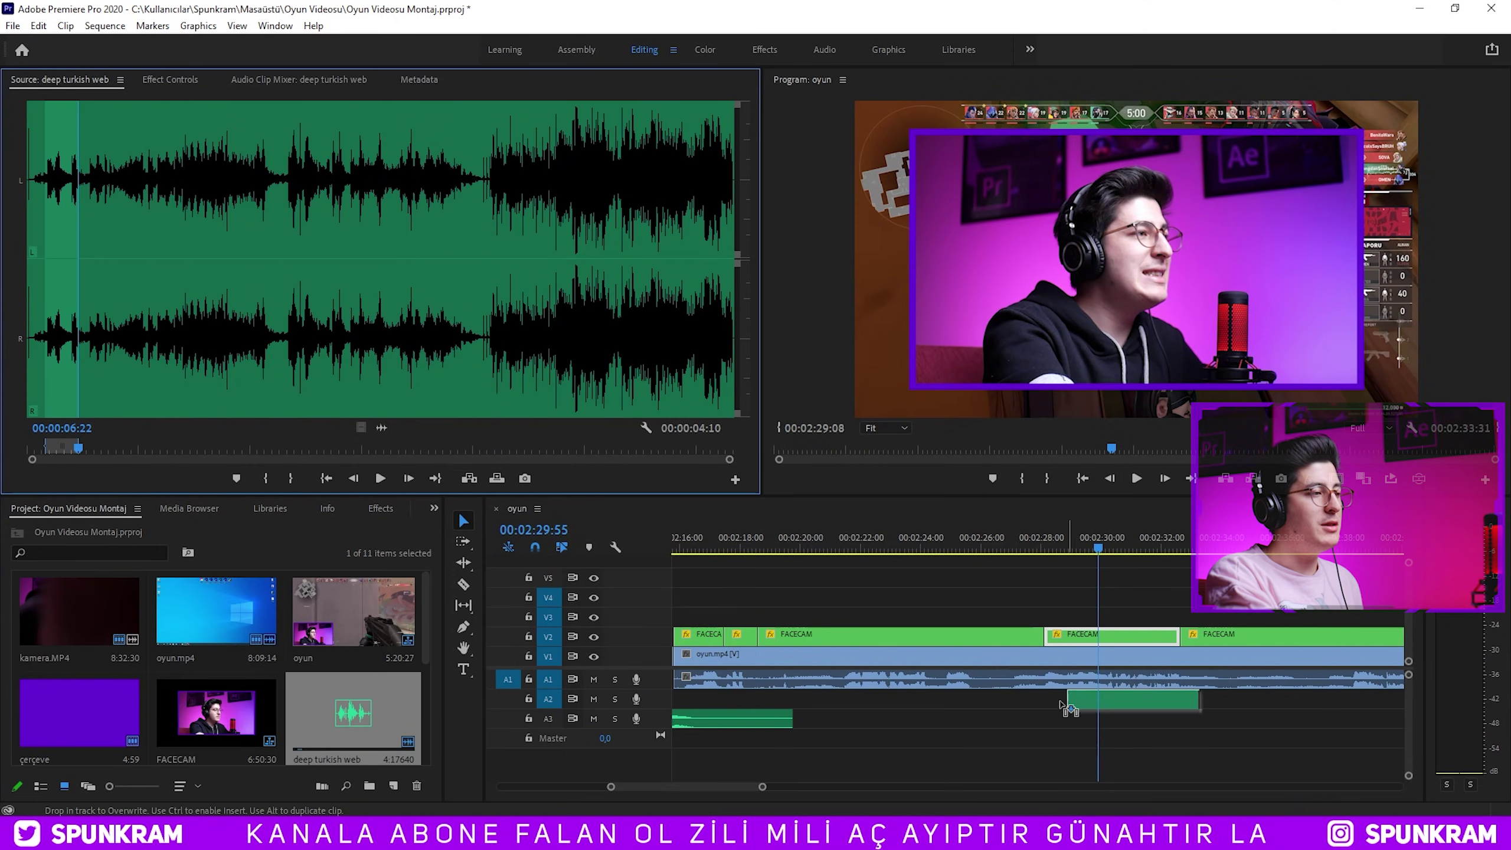
{"action": "left_click_drag", "start_coordinate": [1039, 708], "coordinate": [1045, 706]}
{"action": "left_click_drag", "start_coordinate": [1172, 697], "coordinate": [1178, 699]}
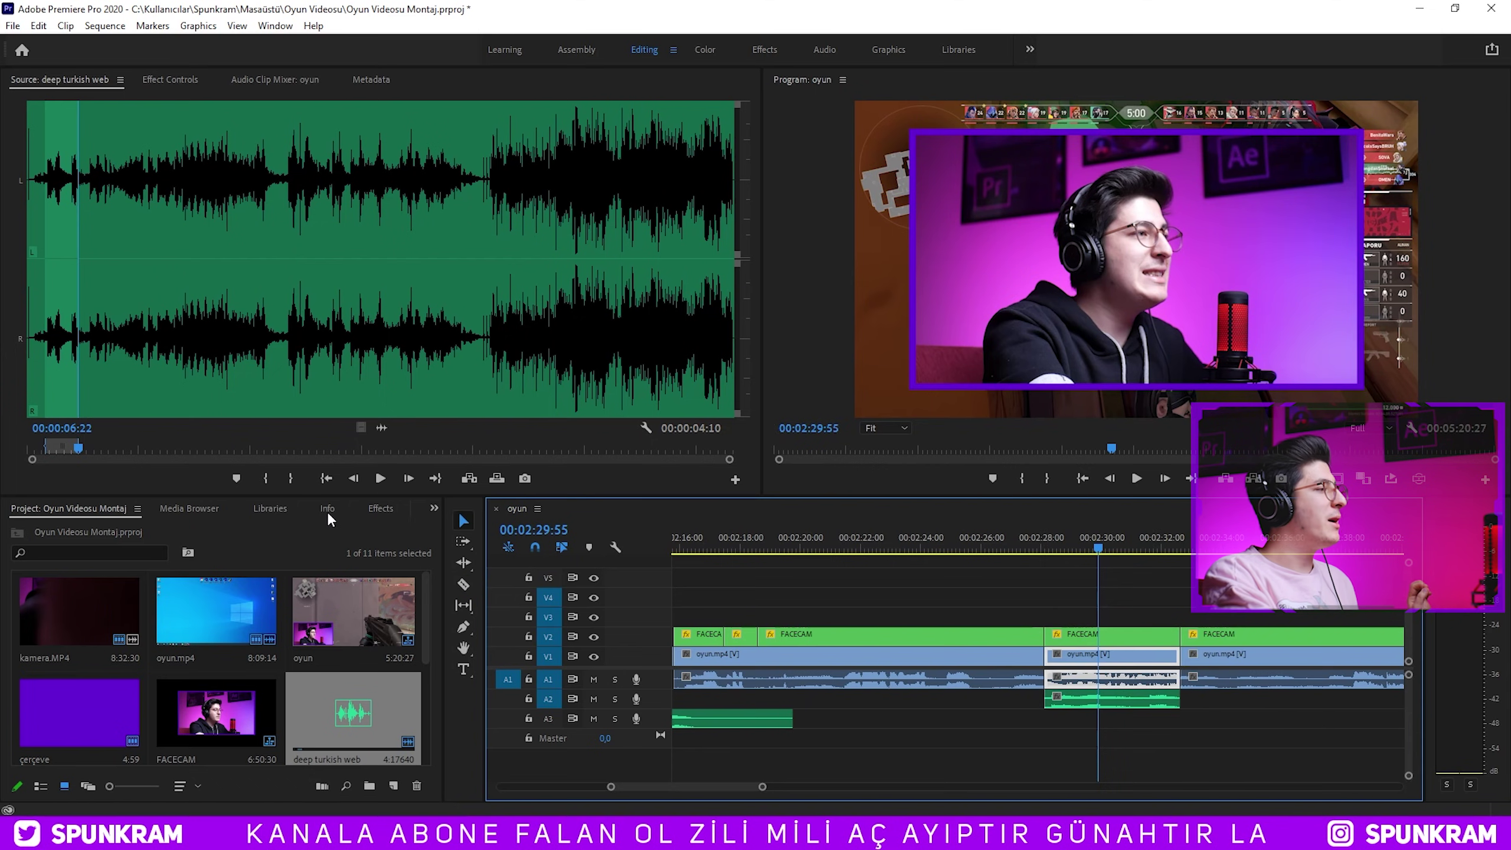
Apply Studio Reverb to the A1 gameplay audio there, check its settings, and play back.
{"action": "left_click", "coordinate": [381, 508]}
{"action": "left_click_drag", "start_coordinate": [83, 659], "coordinate": [949, 661]}
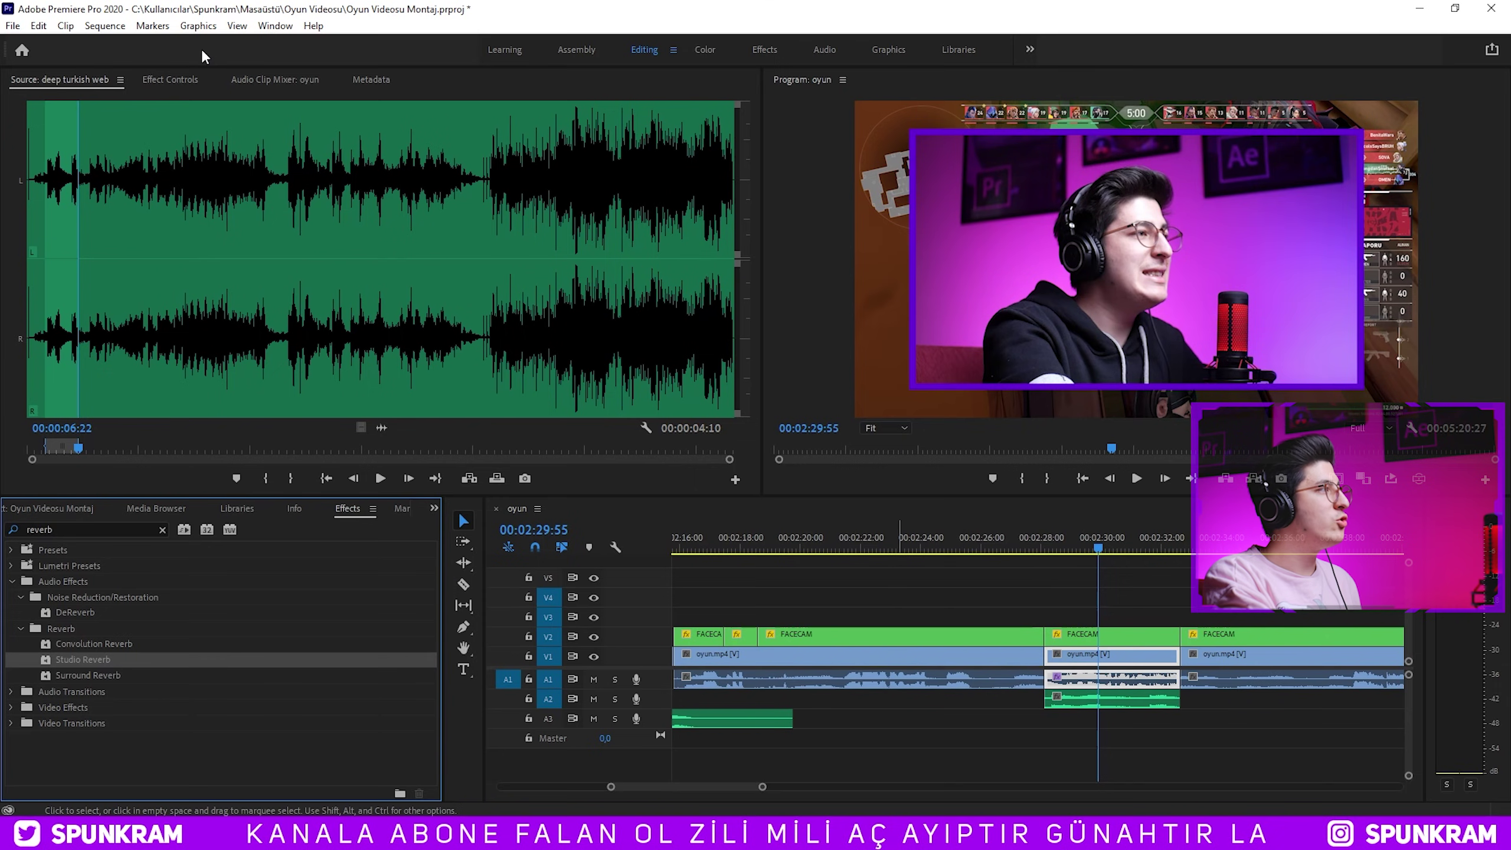
{"action": "left_click", "coordinate": [169, 83]}
{"action": "scroll", "coordinate": [288, 369], "scroll_direction": "down", "scroll_amount": 2}
{"action": "left_click", "coordinate": [337, 387]}
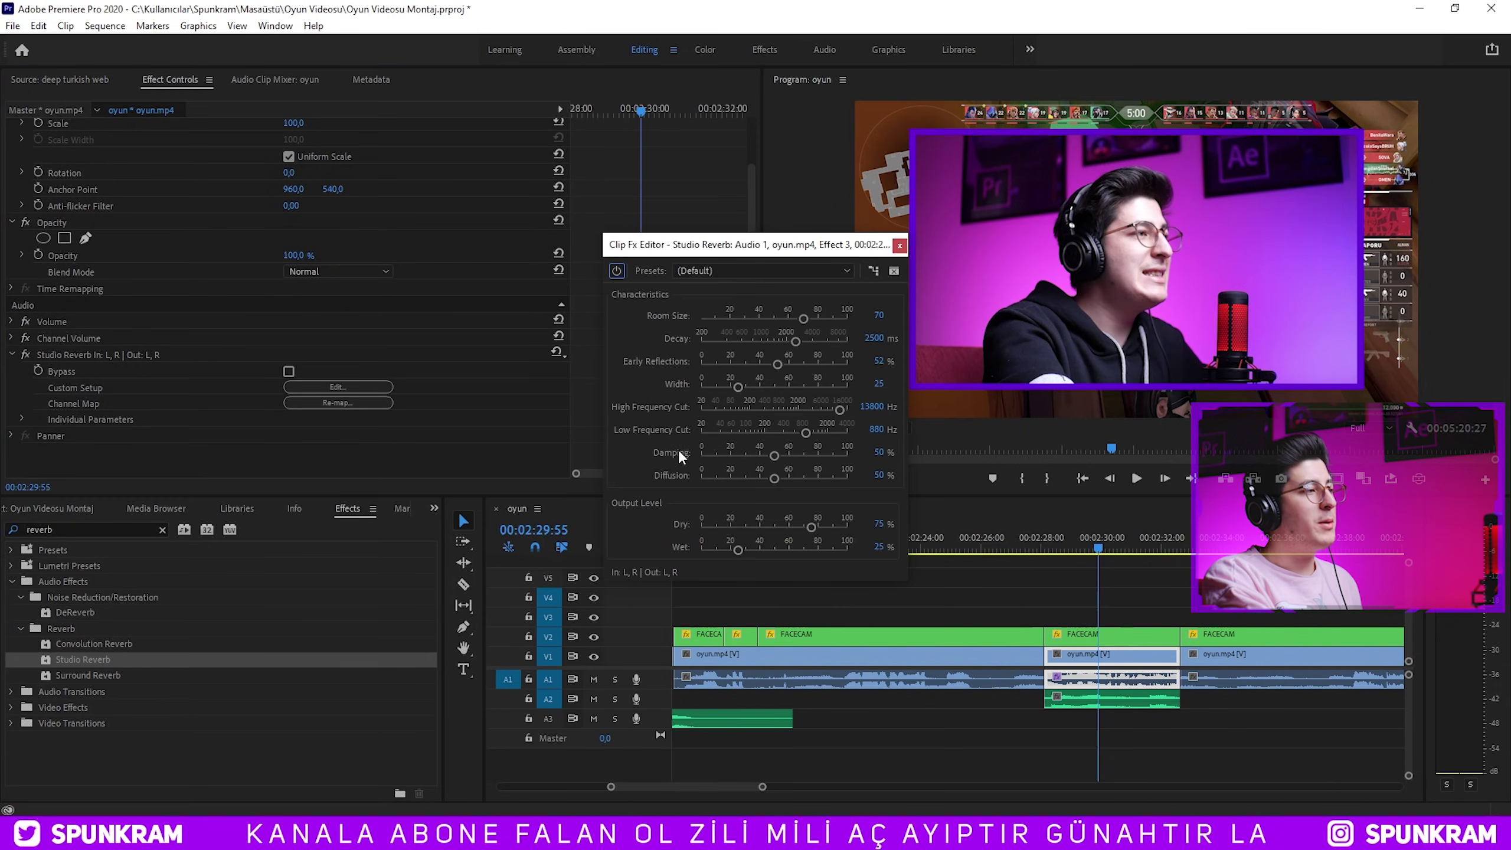
{"action": "left_click", "coordinate": [997, 548]}
{"action": "key", "text": "space"}
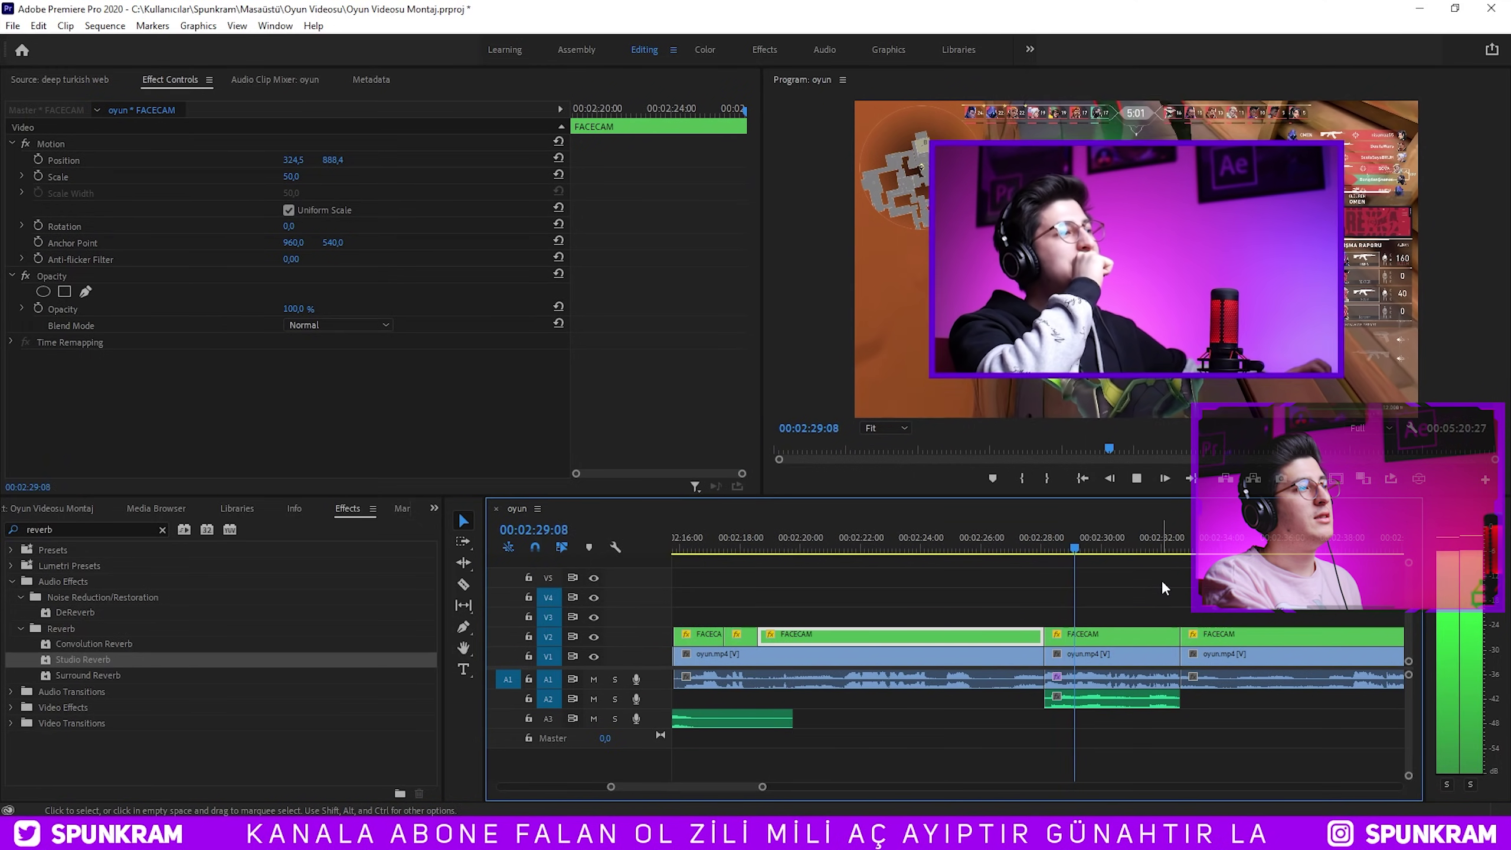
Play through the sequence and split the FACECAM clip twice at the chosen moment.
{"action": "scroll", "coordinate": [1037, 635], "scroll_direction": "down", "scroll_amount": 2}
{"action": "scroll", "coordinate": [1130, 637], "scroll_direction": "up", "scroll_amount": 1}
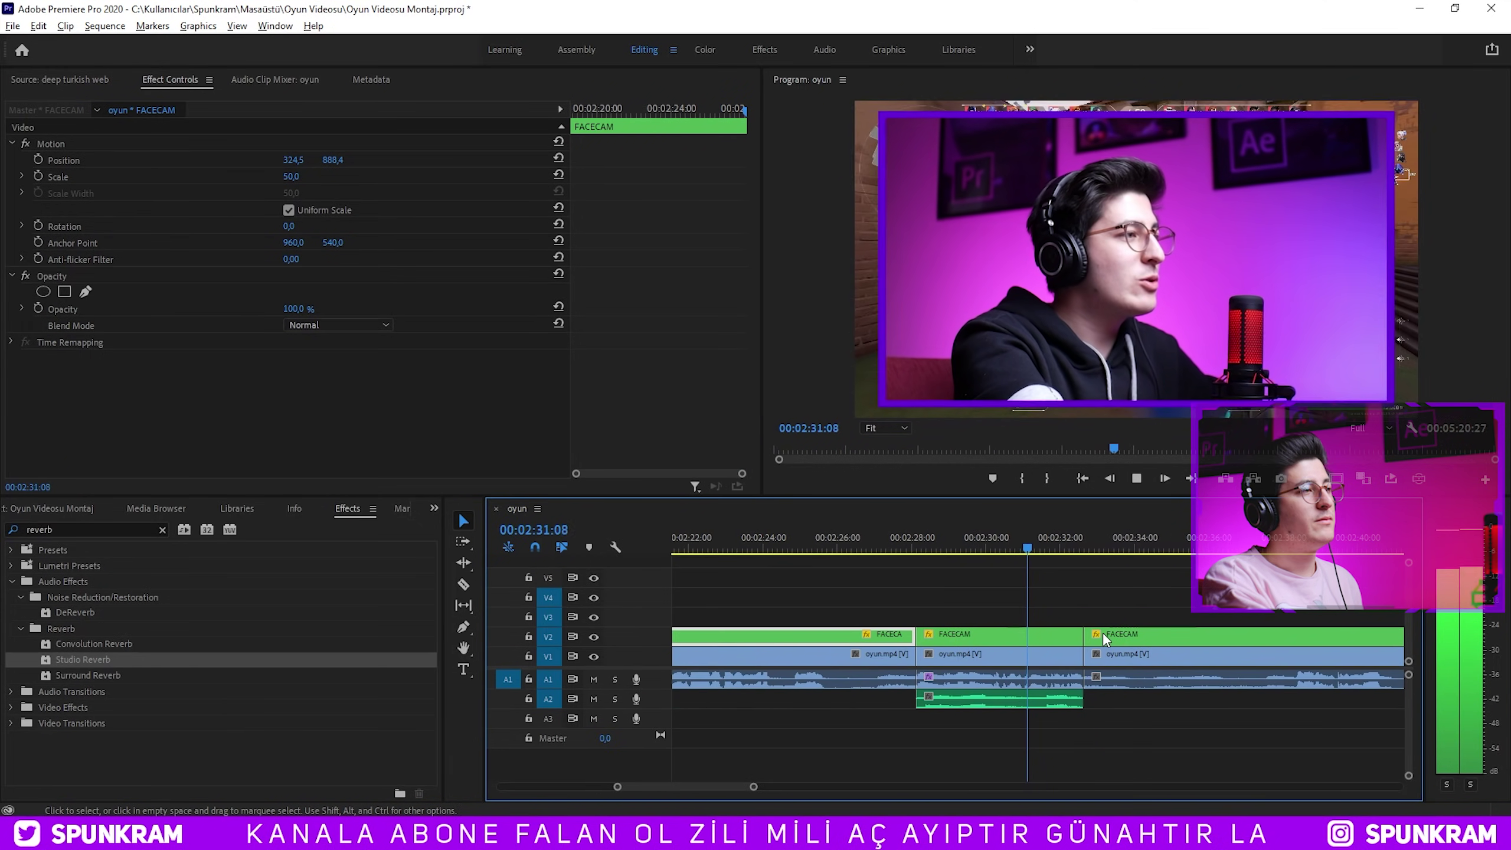
{"action": "scroll", "coordinate": [1082, 623], "scroll_direction": "down", "scroll_amount": 2}
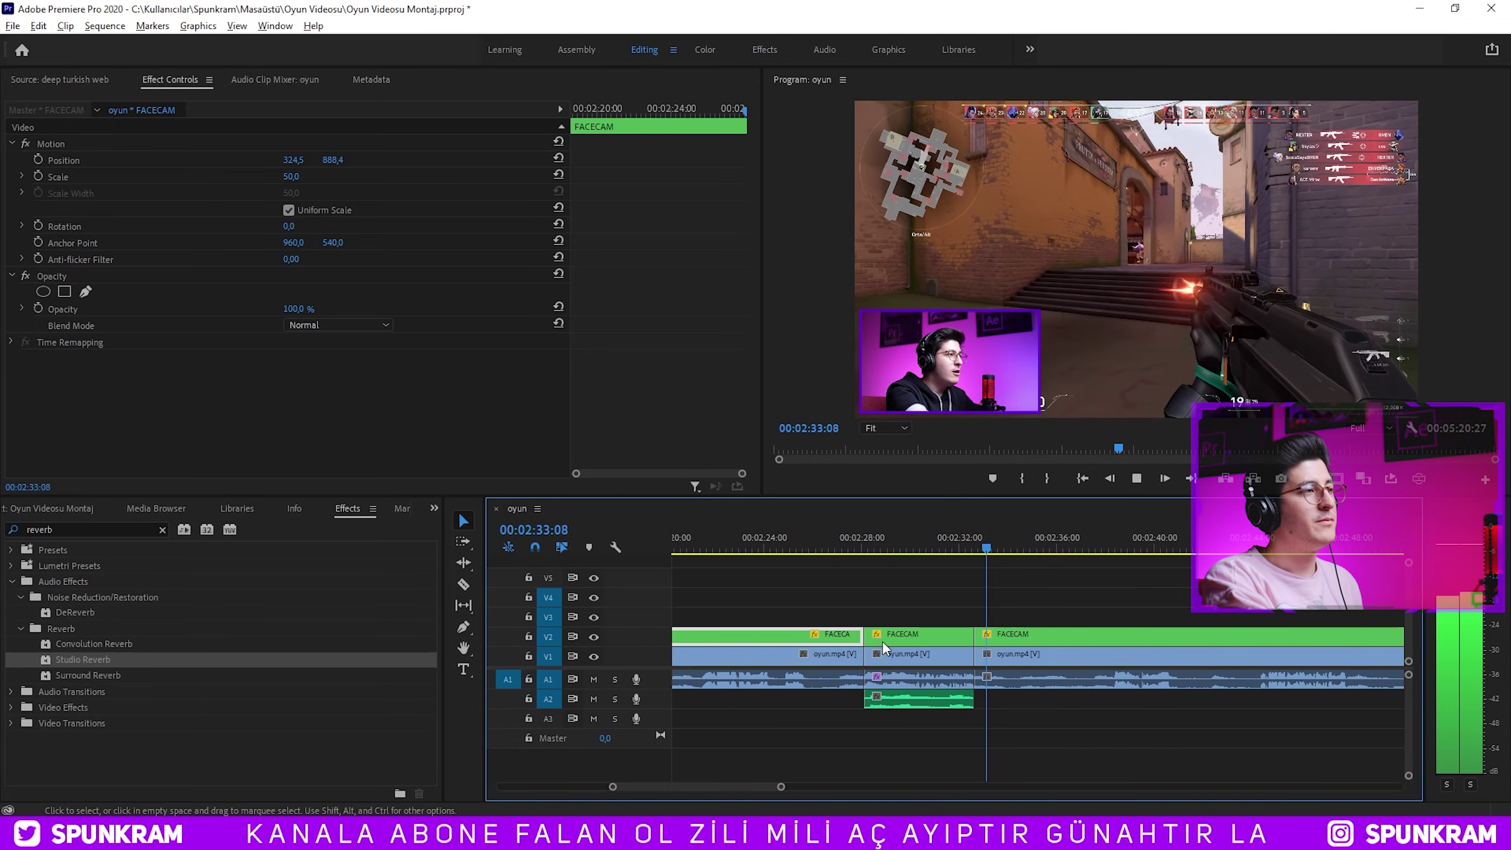
{"action": "key", "text": "space"}
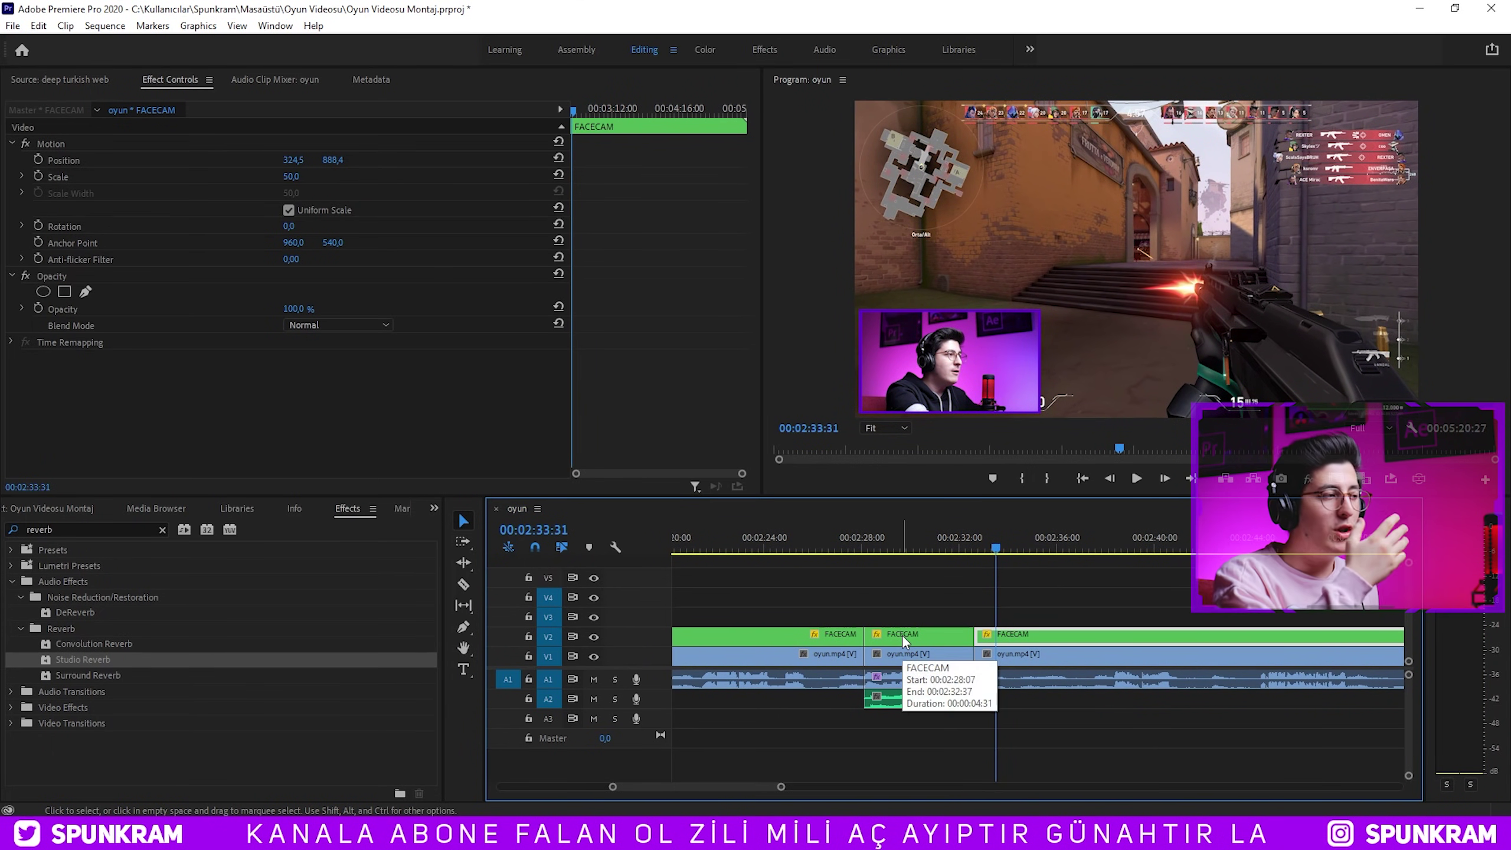
{"action": "scroll", "coordinate": [826, 583], "scroll_direction": "down", "scroll_amount": 2}
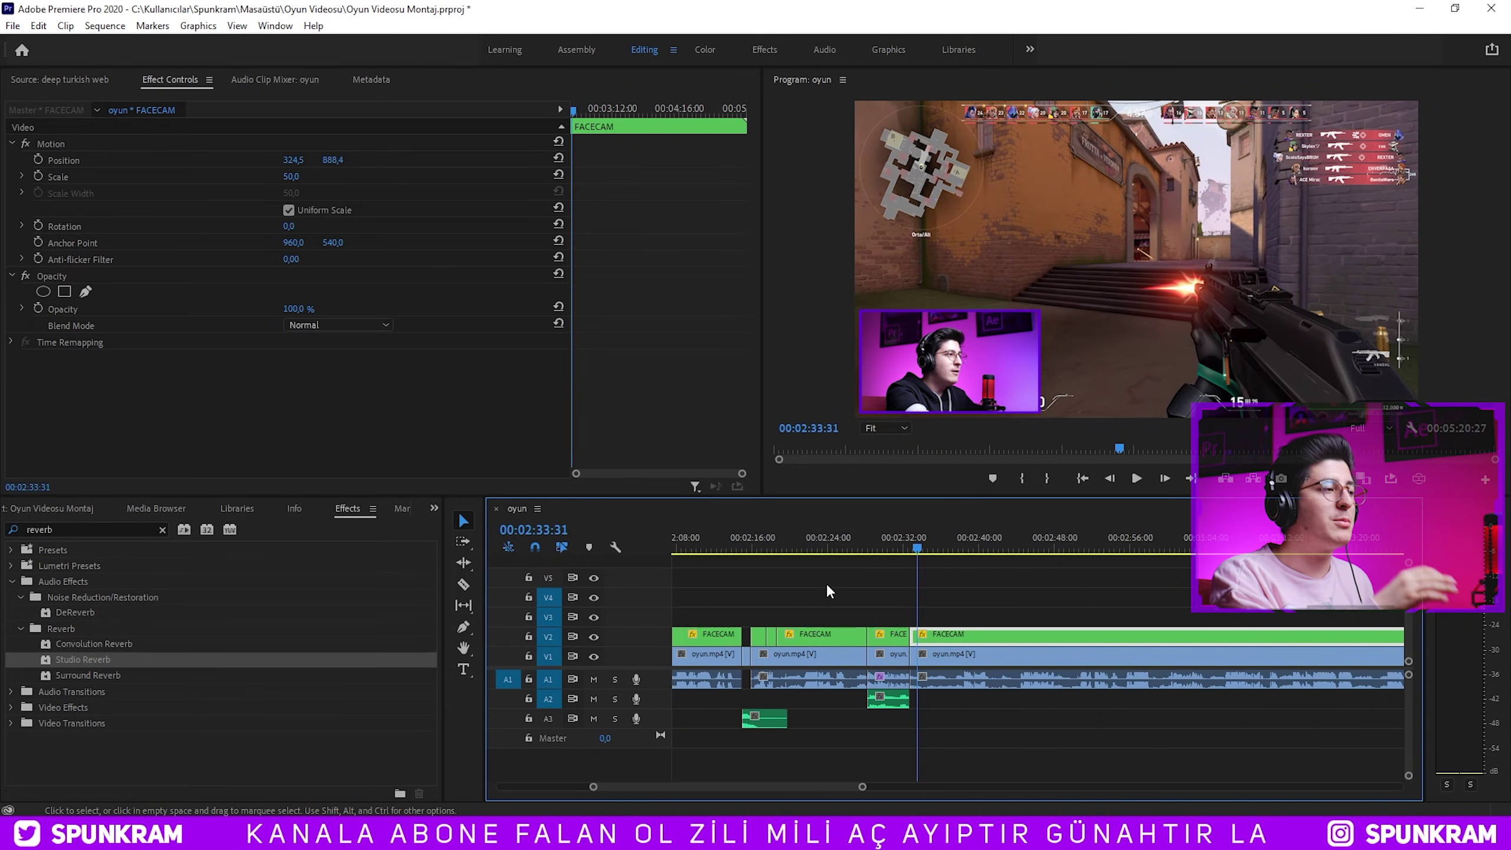
{"action": "key", "text": "space"}
{"action": "scroll", "coordinate": [881, 598], "scroll_direction": "up", "scroll_amount": 2}
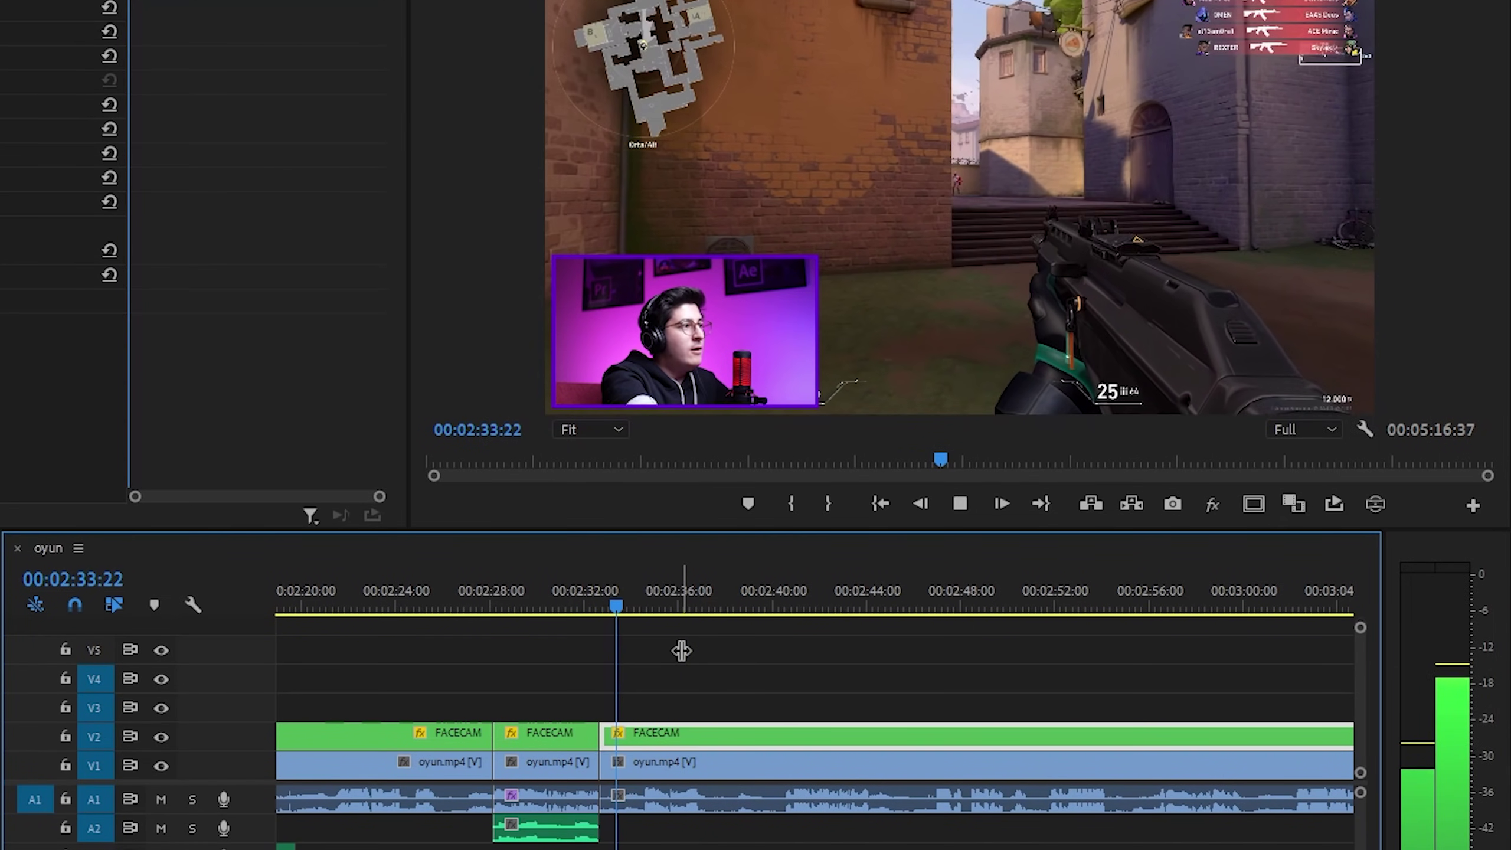
{"action": "key", "text": "space"}
{"action": "scroll", "coordinate": [701, 702], "scroll_direction": "up", "scroll_amount": 2}
{"action": "left_click", "coordinate": [699, 759]}
{"action": "left_click", "coordinate": [710, 737]}
Remove Attributes from the short FACECAM piece to restore it to full size, then review it.
{"action": "left_click", "coordinate": [863, 737]}
{"action": "right_click", "coordinate": [753, 736]}
{"action": "left_click", "coordinate": [791, 684]}
{"action": "key", "text": "Return"}
{"action": "left_click", "coordinate": [630, 599]}
{"action": "key", "text": "space"}
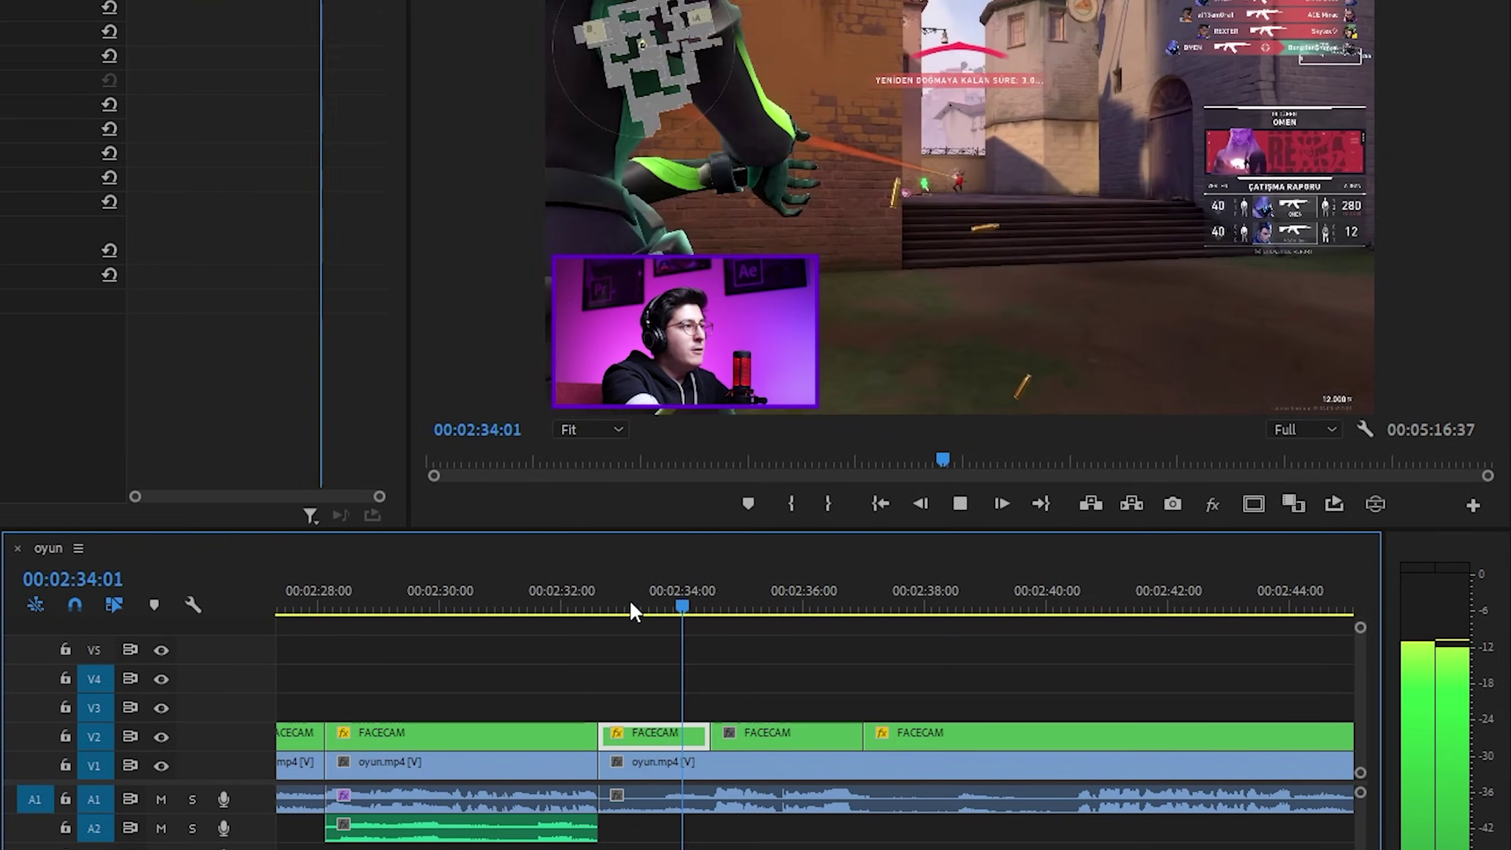
{"action": "key", "text": "space"}
{"action": "key", "text": "space"}
Review from 02:43 and cut all tracks with Ctrl+K around 02:52:37, opening a gap.
{"action": "scroll", "coordinate": [933, 650], "scroll_direction": "down", "scroll_amount": 3}
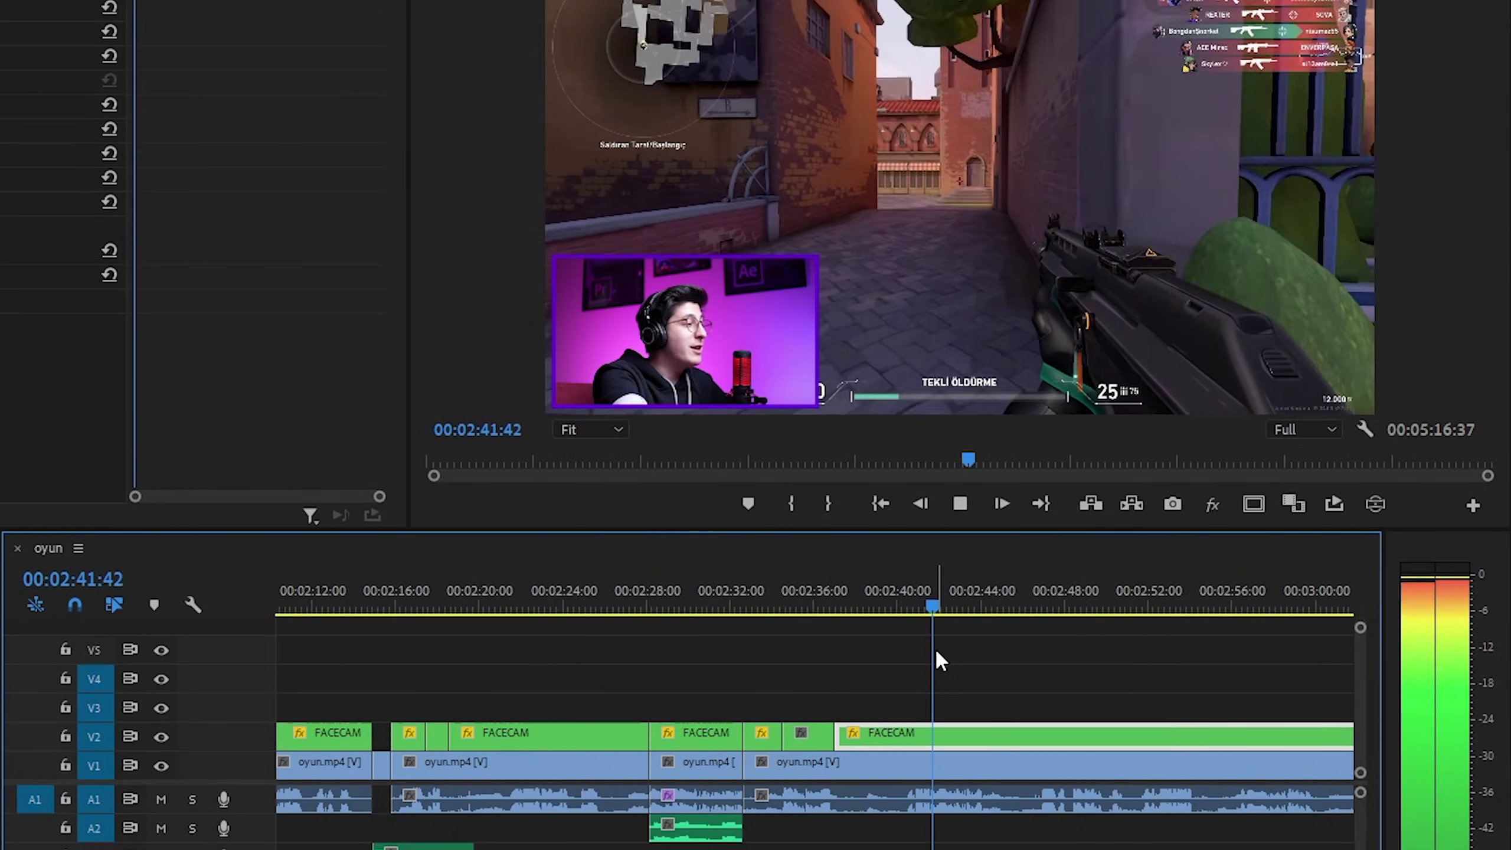
{"action": "scroll", "coordinate": [949, 665], "scroll_direction": "up", "scroll_amount": 1}
{"action": "scroll", "coordinate": [950, 665], "scroll_direction": "up", "scroll_amount": 1}
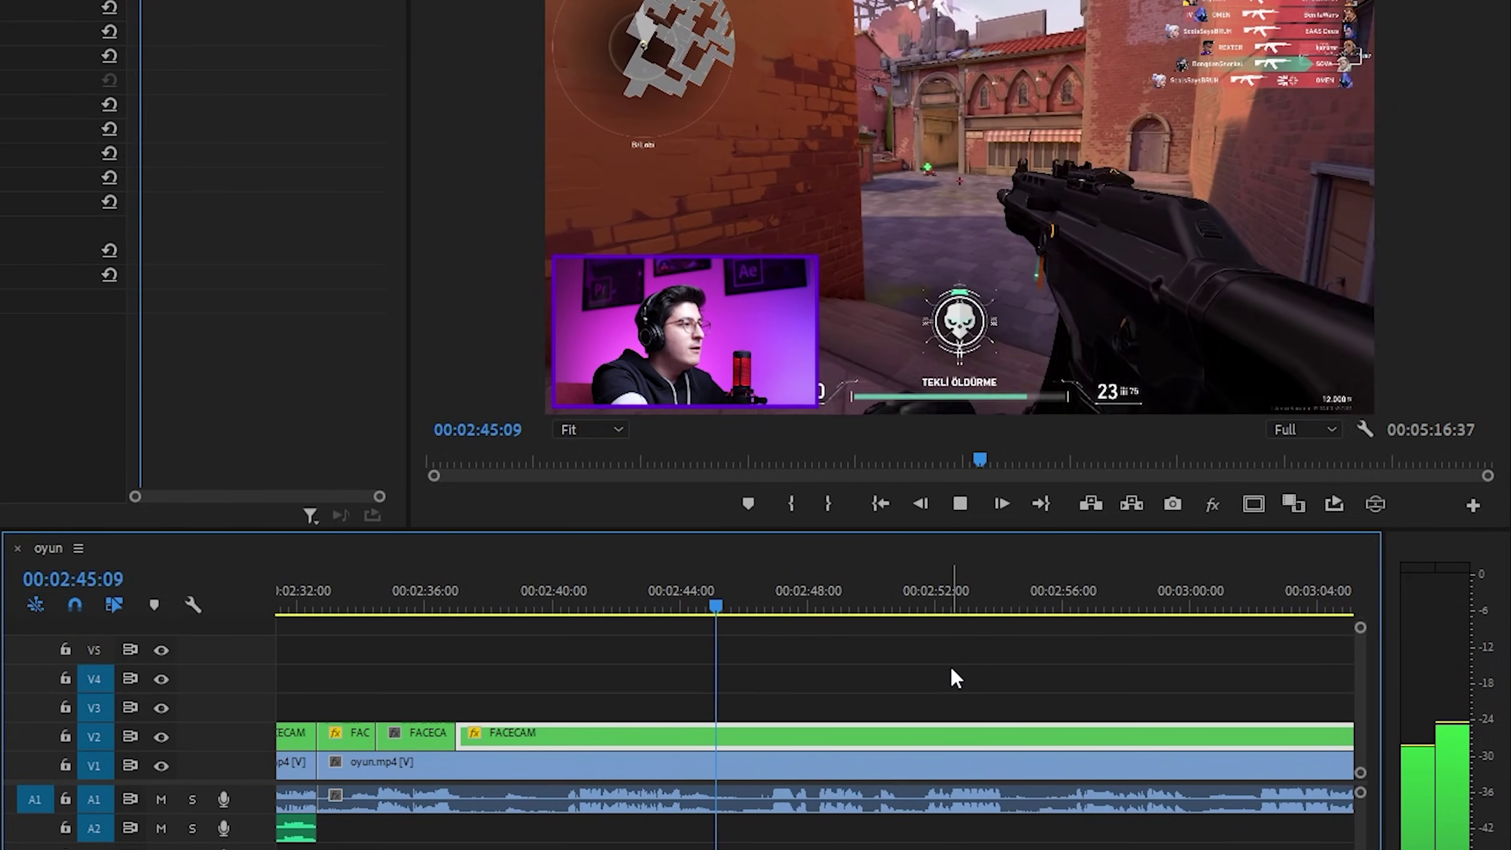
{"action": "key", "text": "space"}
{"action": "scroll", "coordinate": [696, 576], "scroll_direction": "up", "scroll_amount": 2}
{"action": "left_click", "coordinate": [646, 598]}
{"action": "key", "text": "space"}
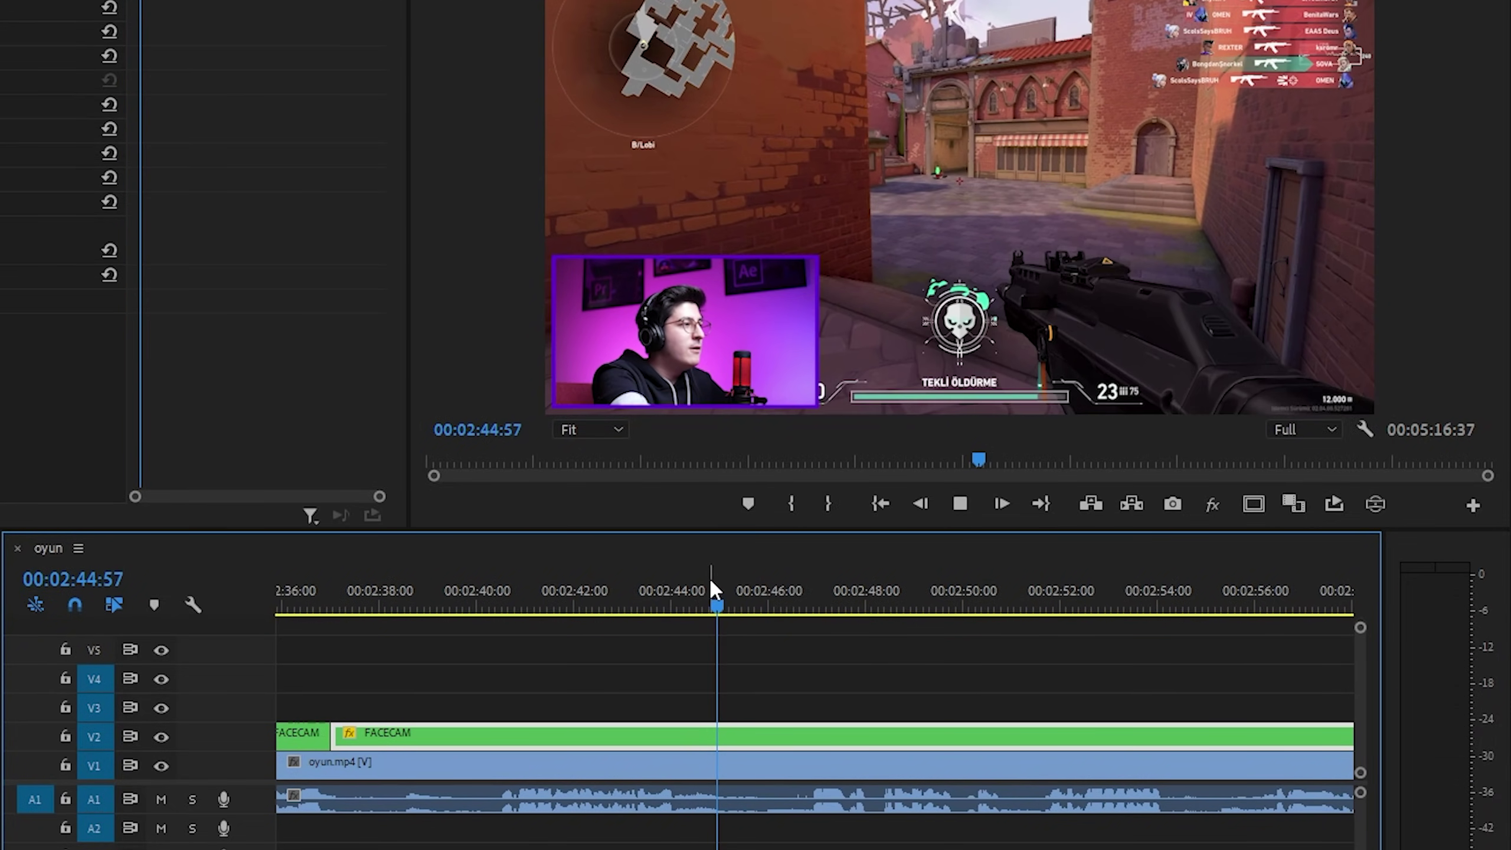
{"action": "key", "text": "ctrl+k"}
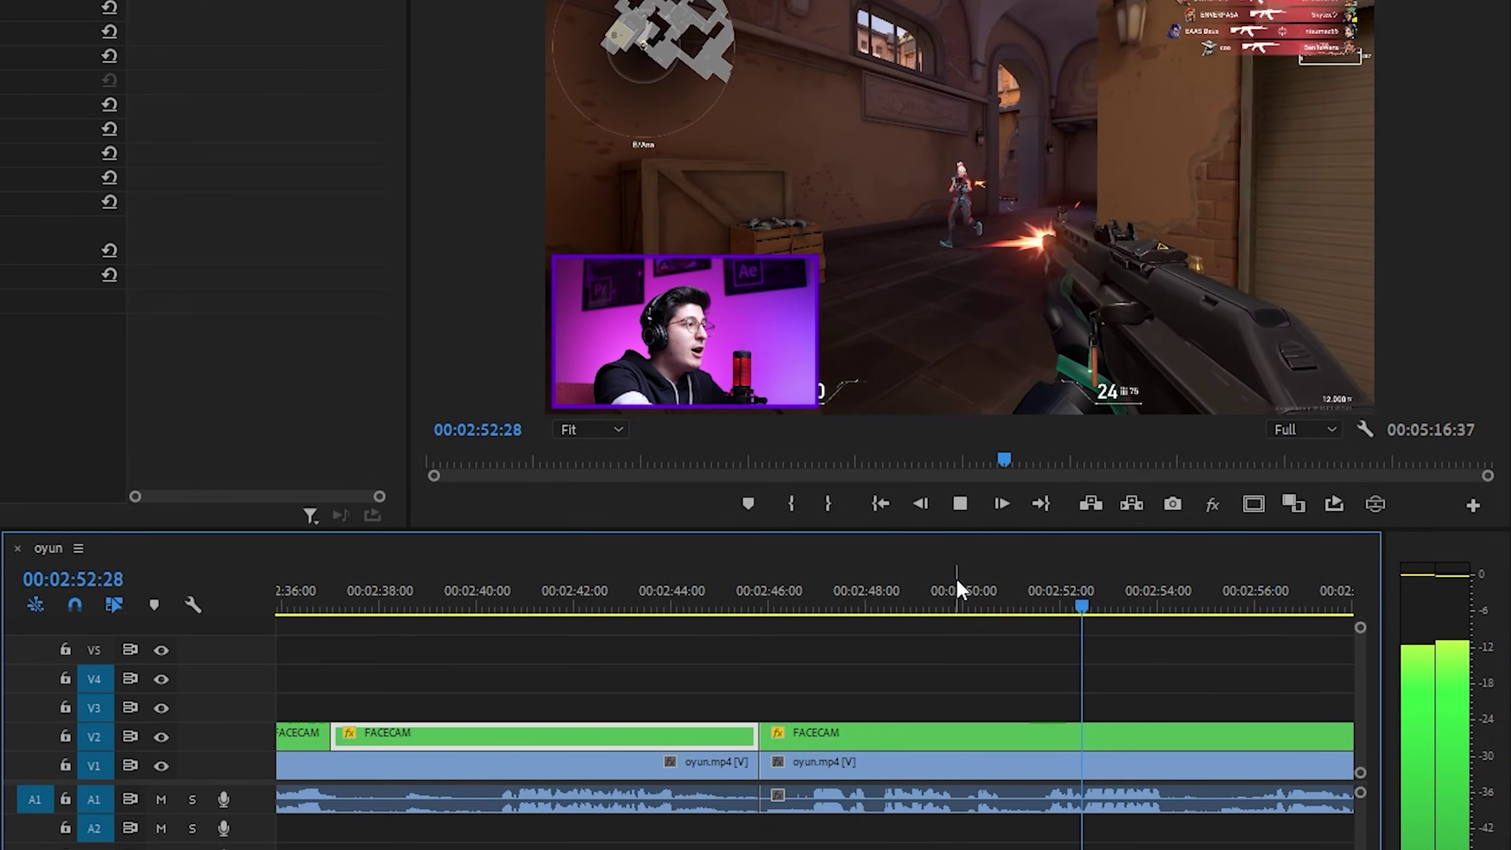
{"action": "left_click", "coordinate": [886, 586]}
{"action": "key", "text": "Up"}
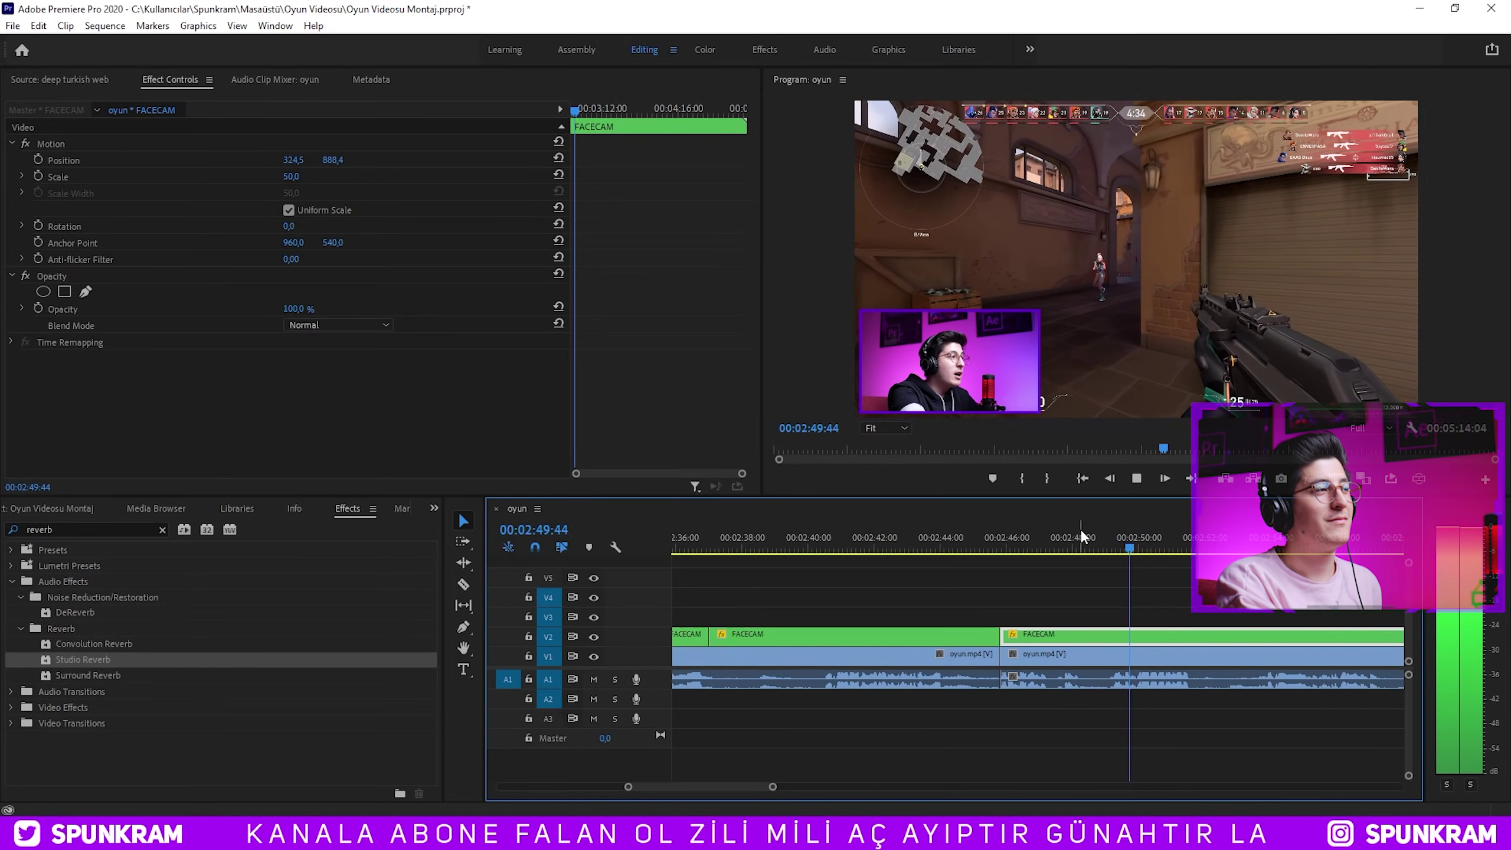
{"action": "key", "text": "space"}
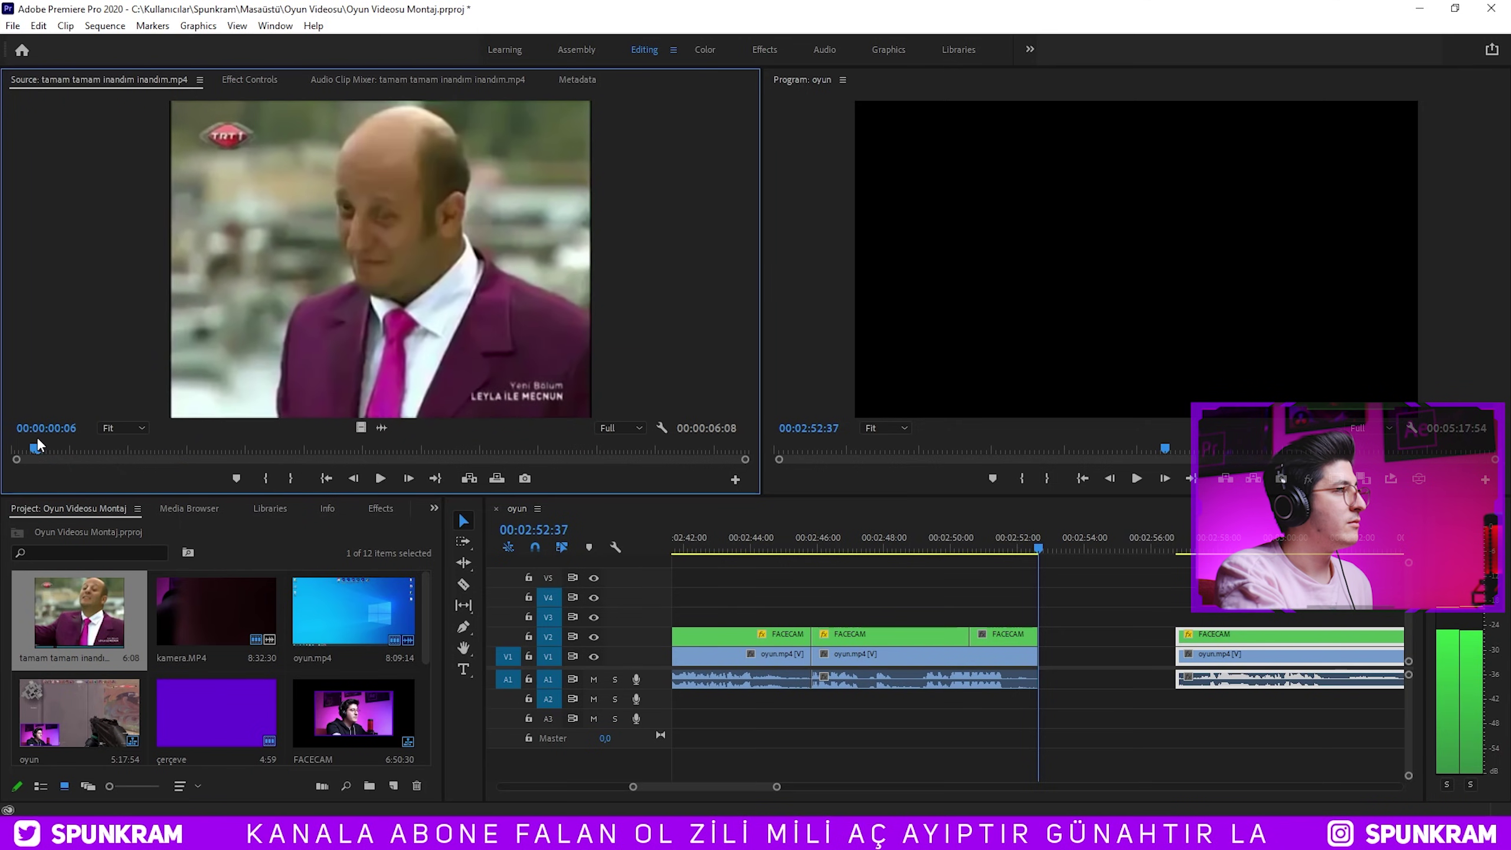
Mark a short tamam tamam inandım excerpt with I/O, drop it into the V1 gap after 02:52:37, and delete the leftover gap.
{"action": "key", "text": "i"}
{"action": "key", "text": "space"}
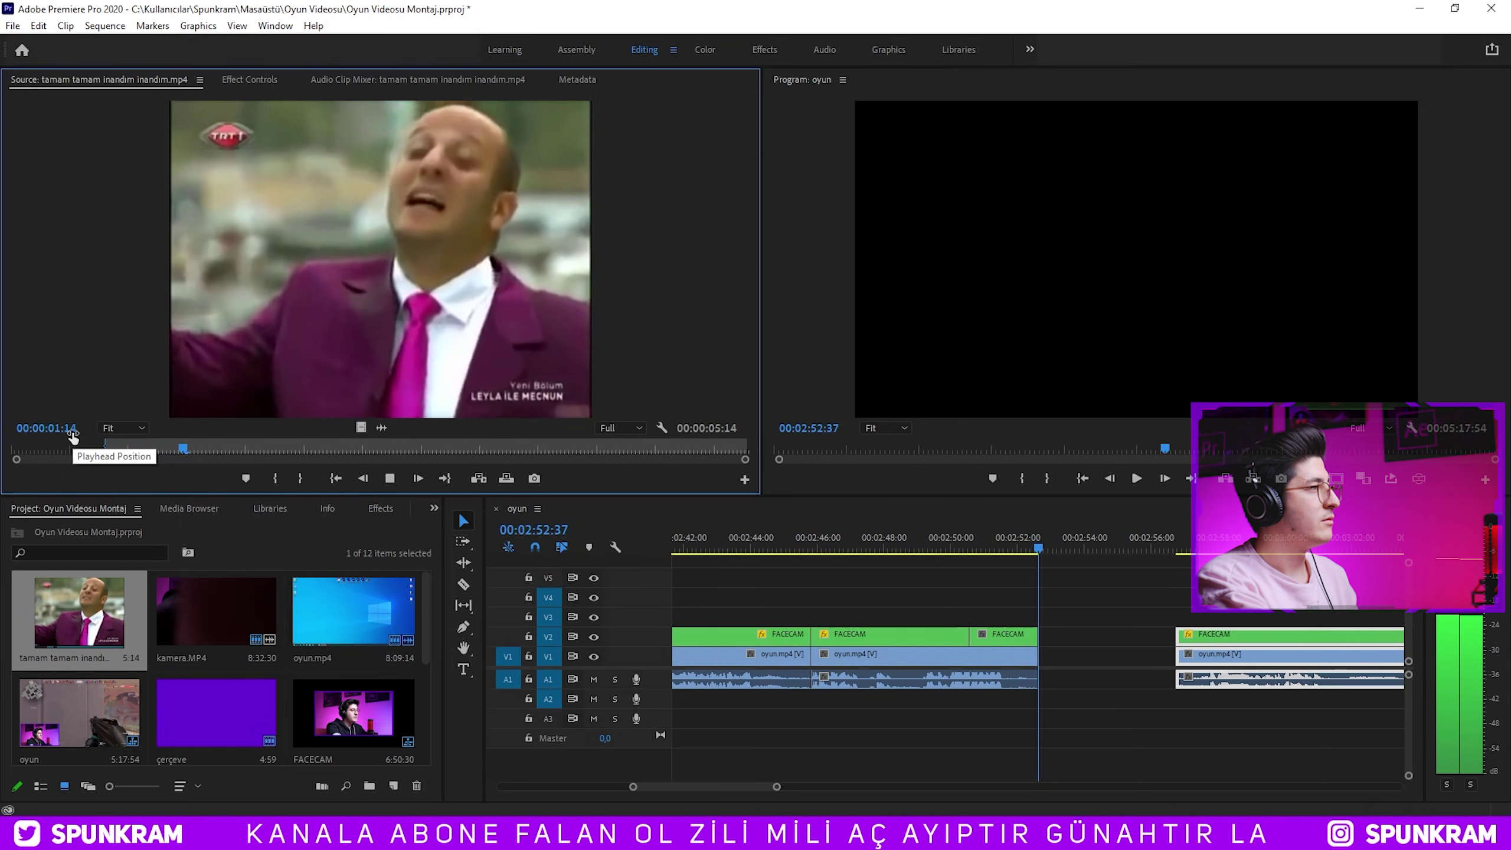
{"action": "key", "text": "o"}
{"action": "key", "text": "space"}
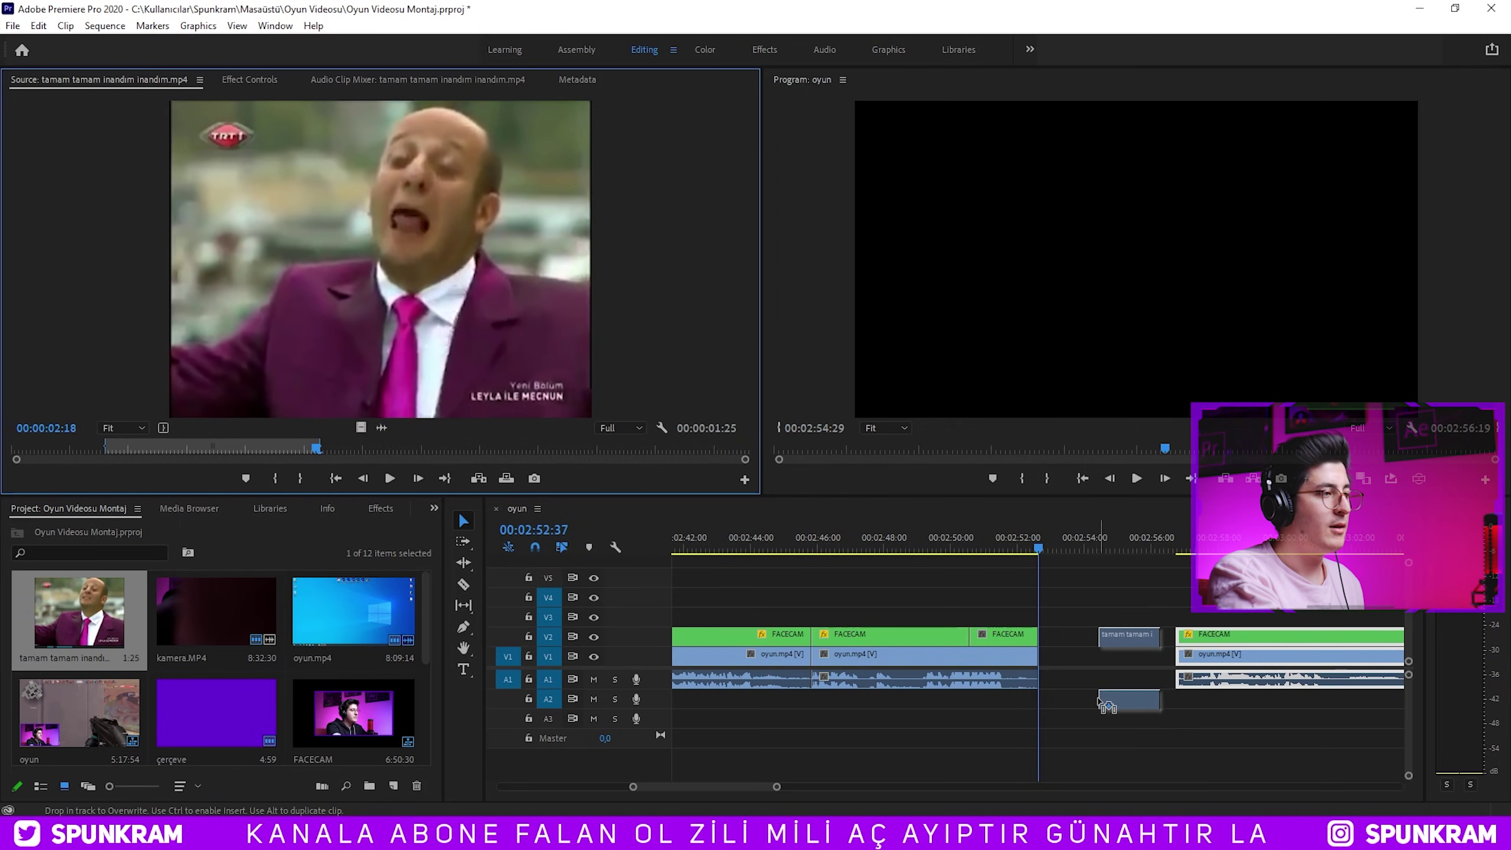
{"action": "left_click_drag", "start_coordinate": [1045, 663], "coordinate": [1046, 661]}
{"action": "left_click", "coordinate": [1155, 659]}
{"action": "key", "text": "Delete"}
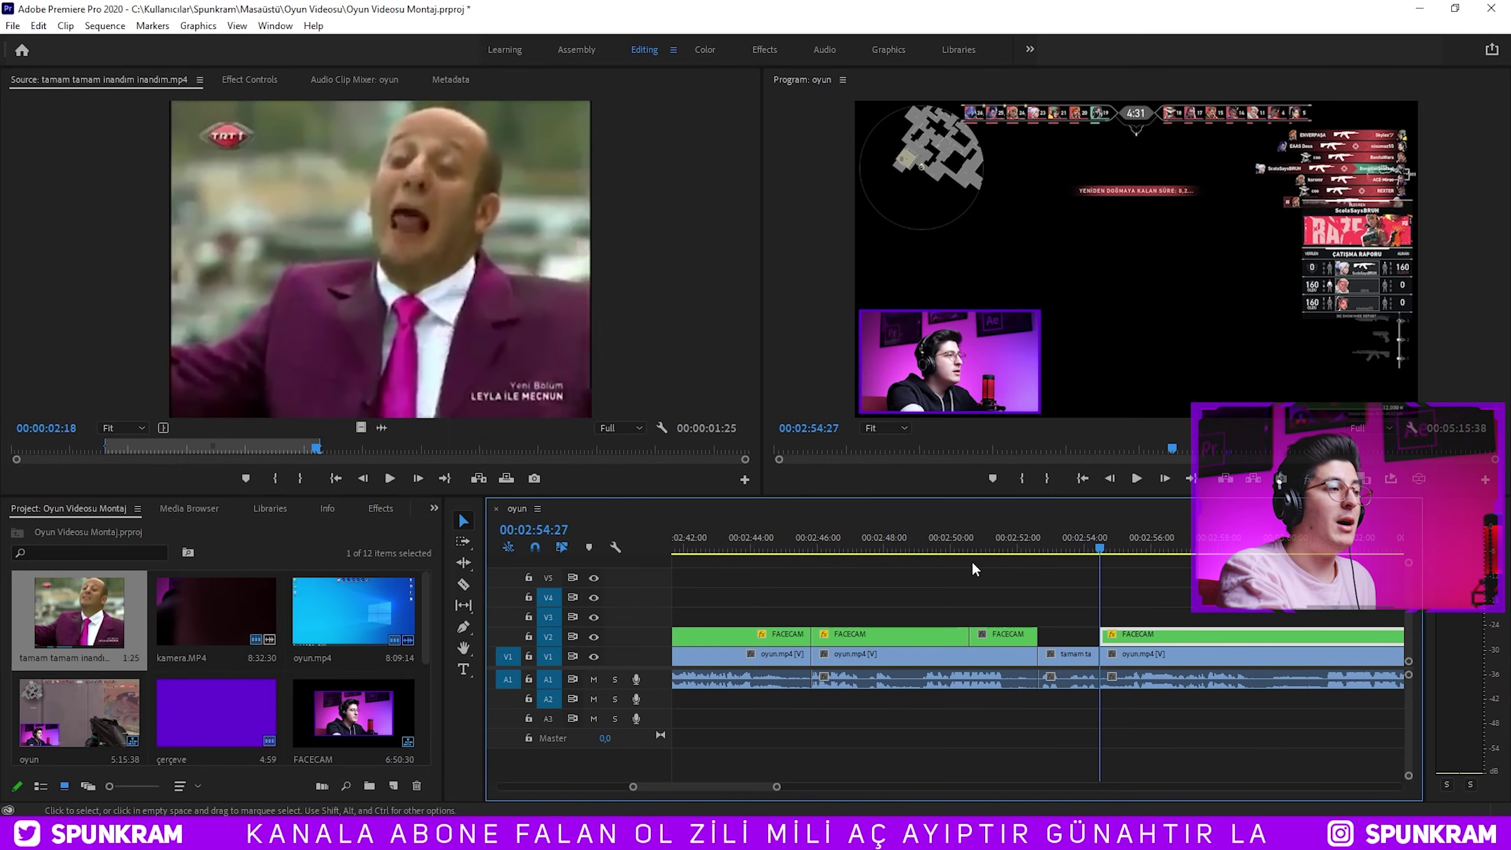
{"action": "left_click", "coordinate": [982, 548]}
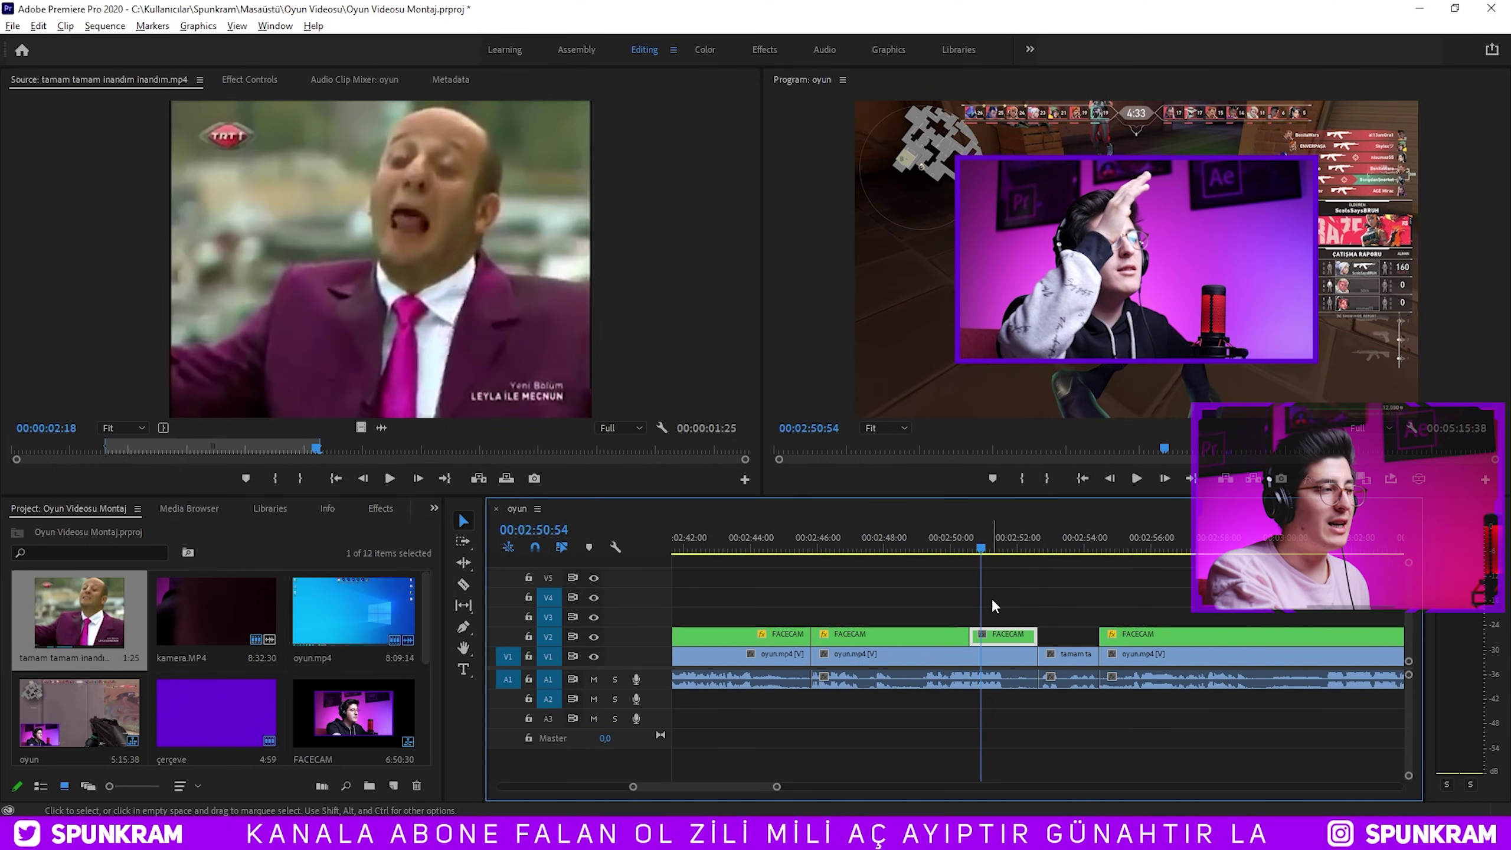
Apply an Audio Gain adjustment to the tamam tamam inandım clip, which peaks around −7.7 dB.
{"action": "key", "text": "space"}
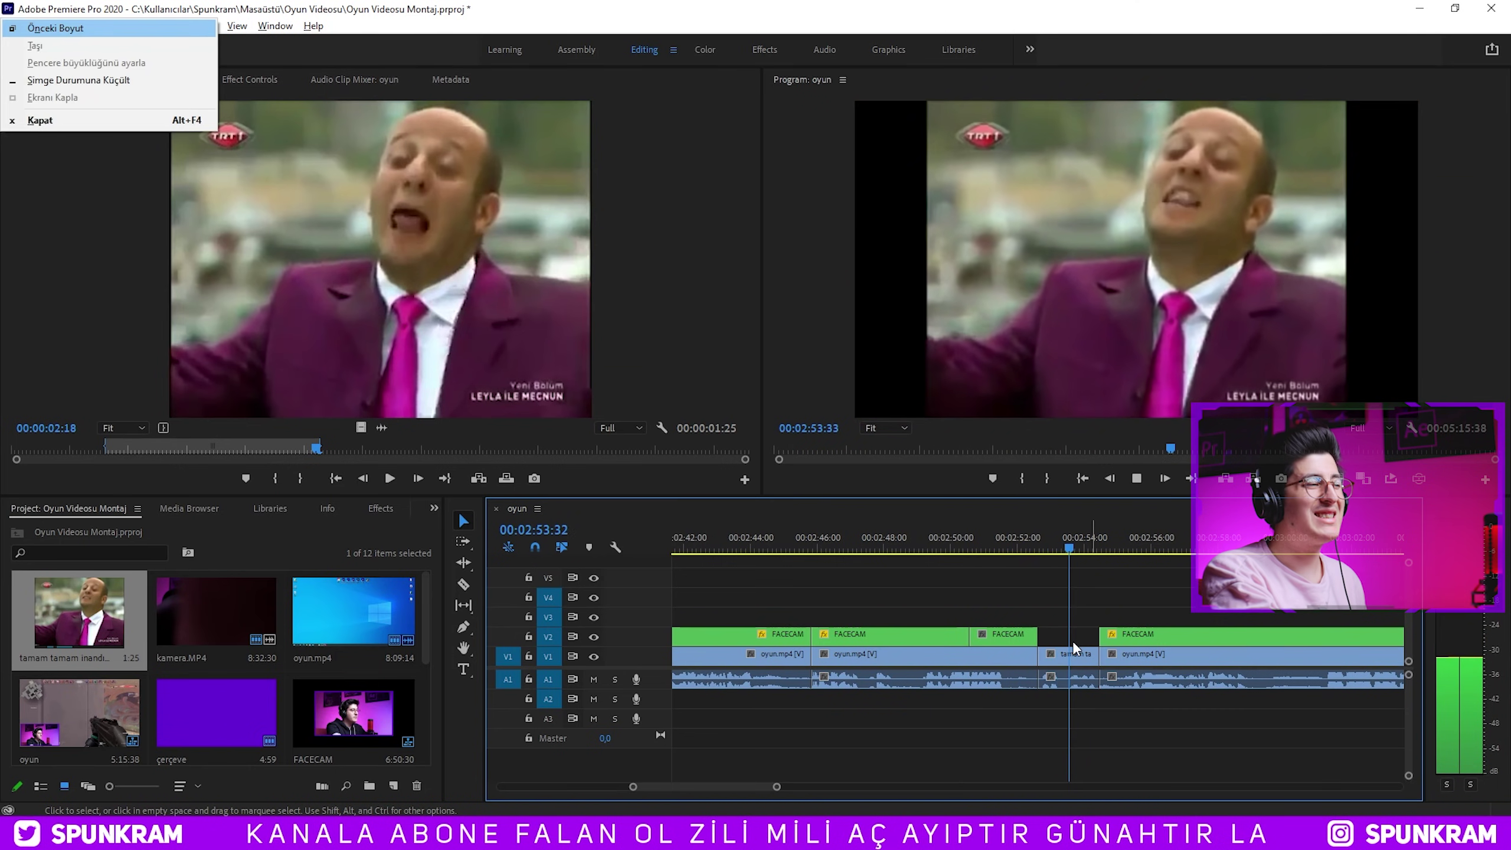
{"action": "left_click", "coordinate": [1072, 652]}
{"action": "key", "text": "space"}
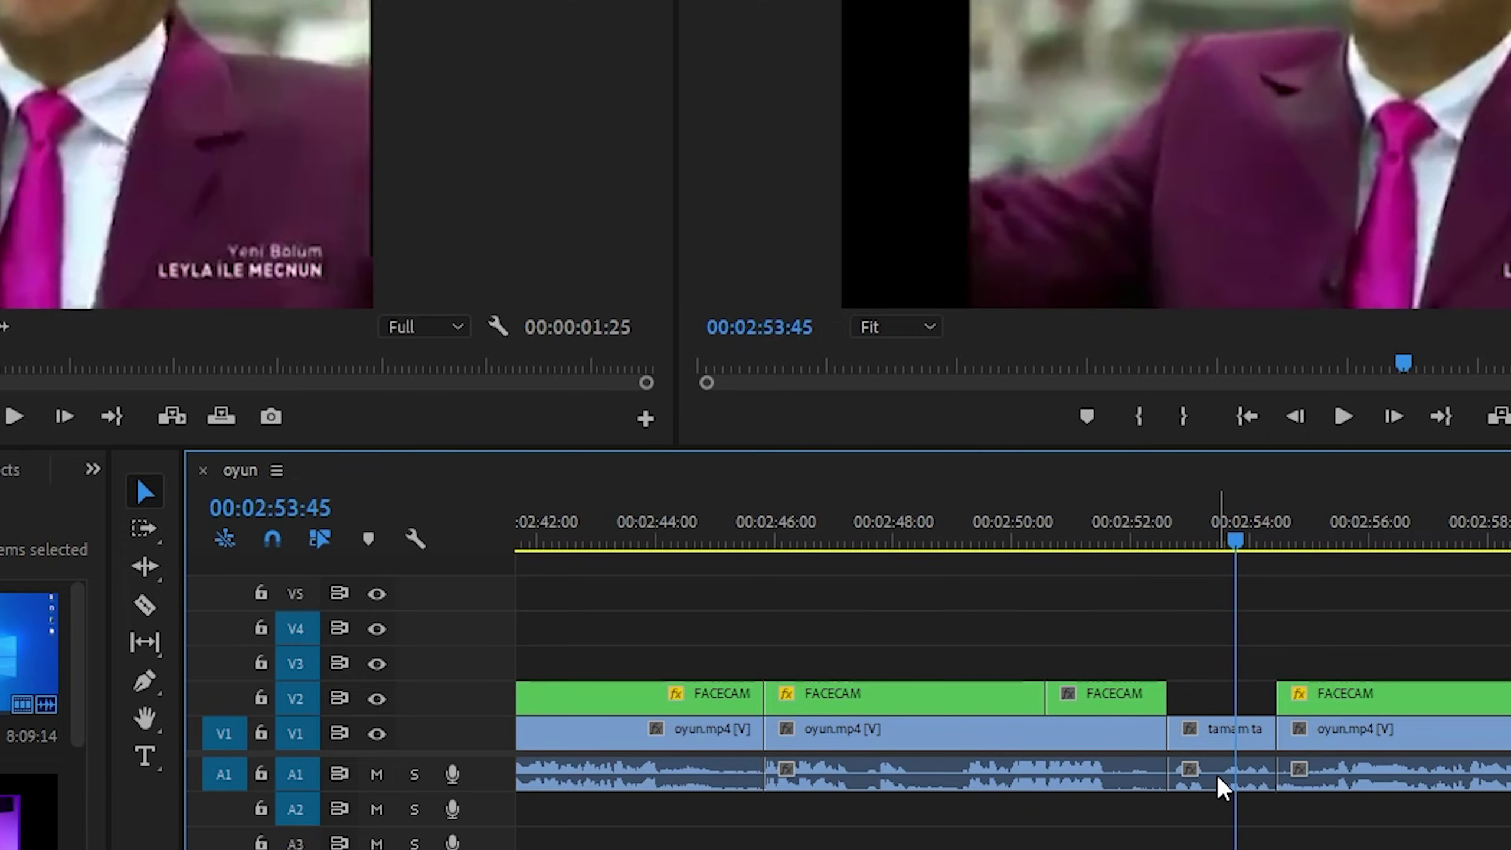
{"action": "key", "text": "g"}
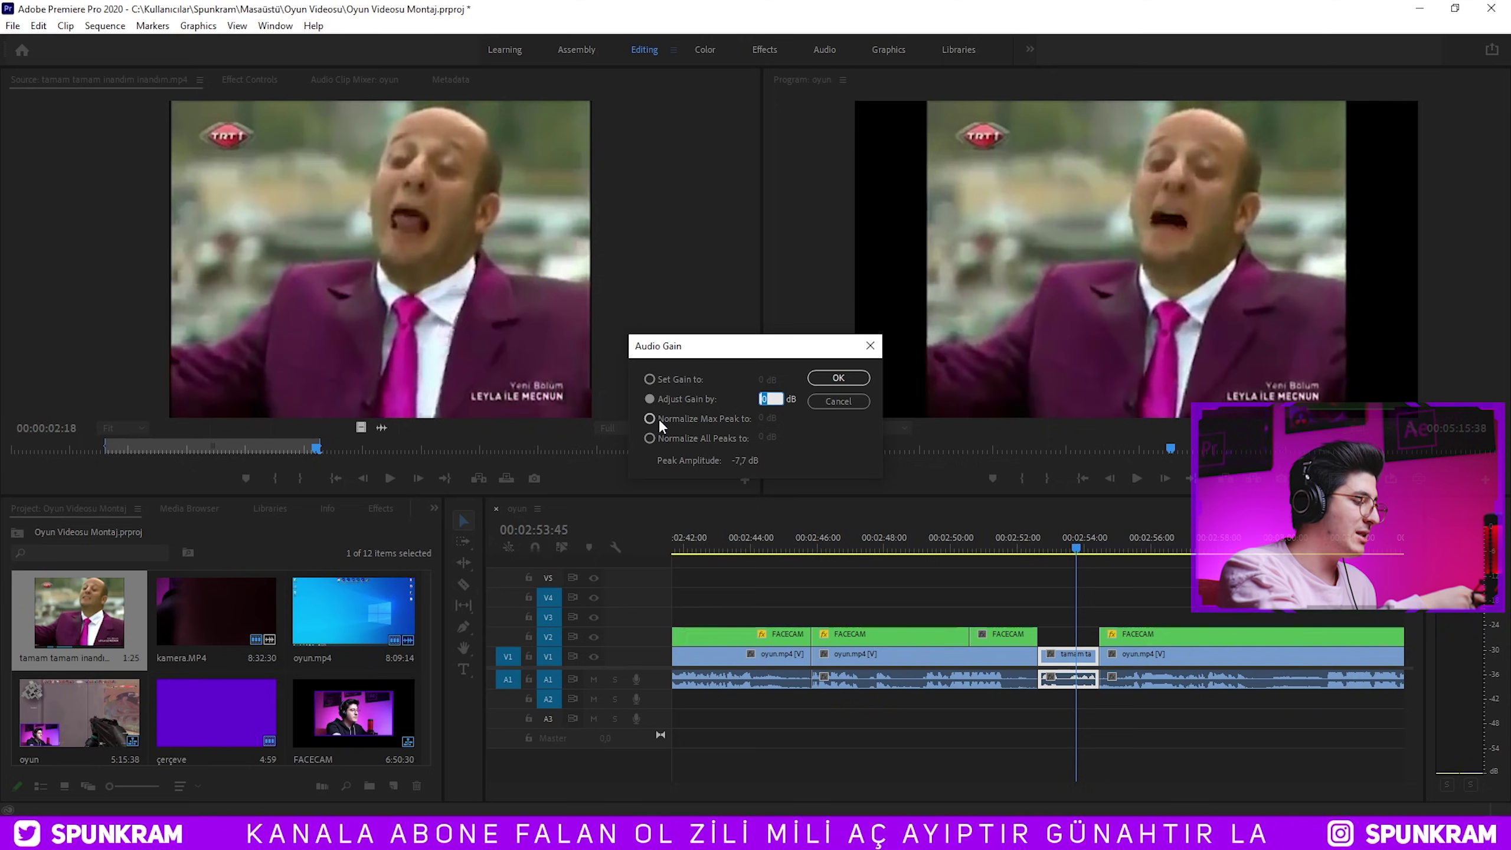
{"action": "key", "text": "Return"}
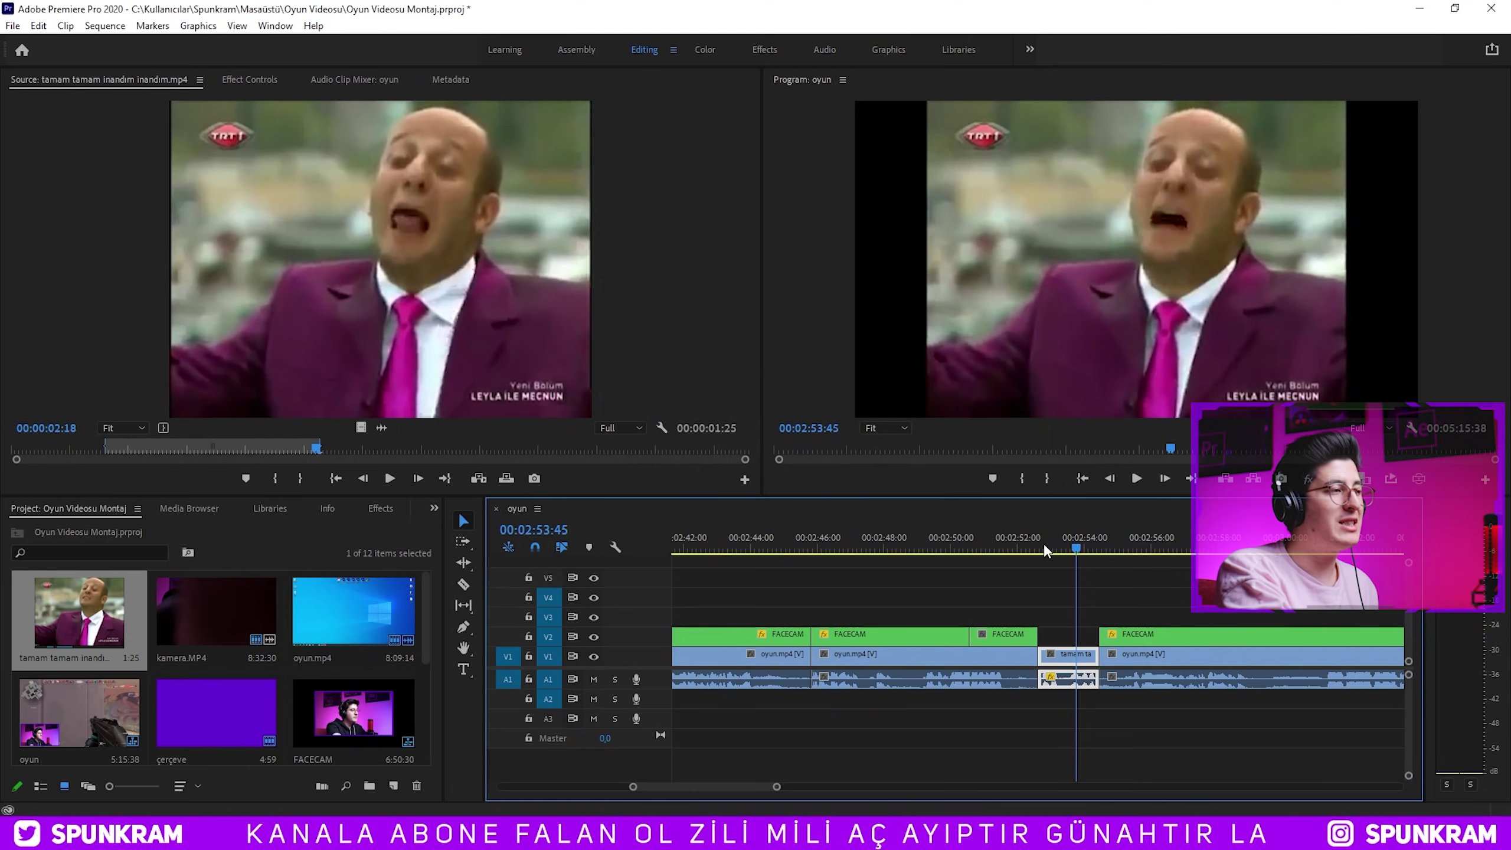
{"action": "left_click", "coordinate": [996, 544]}
Restore the V3–V4 overlay and A2 sound effect near 02:54 and review it.
{"action": "key", "text": "space"}
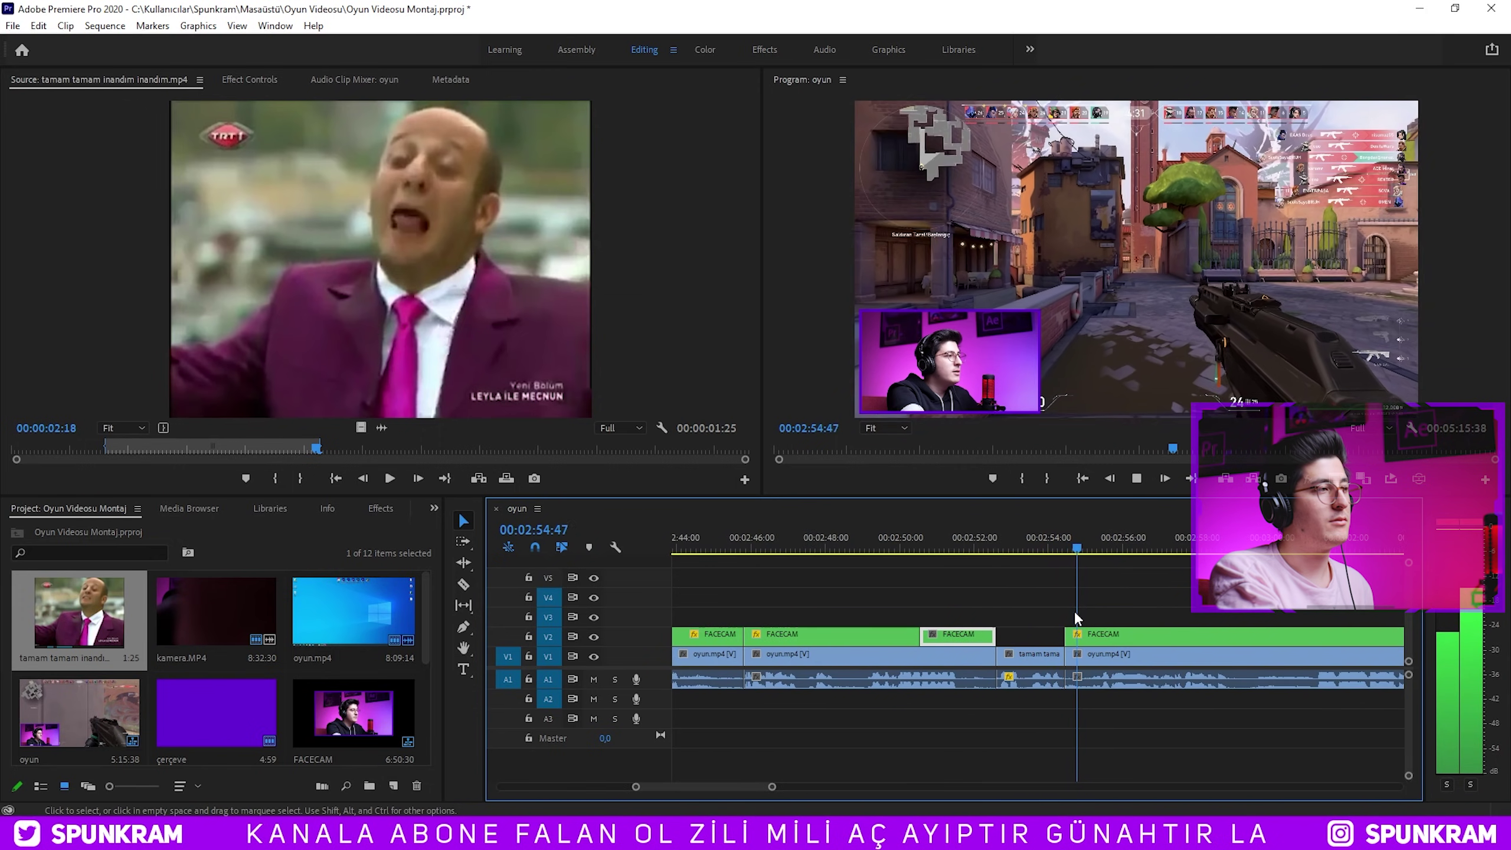
{"action": "key", "text": "space"}
{"action": "key", "text": "ctrl+z"}
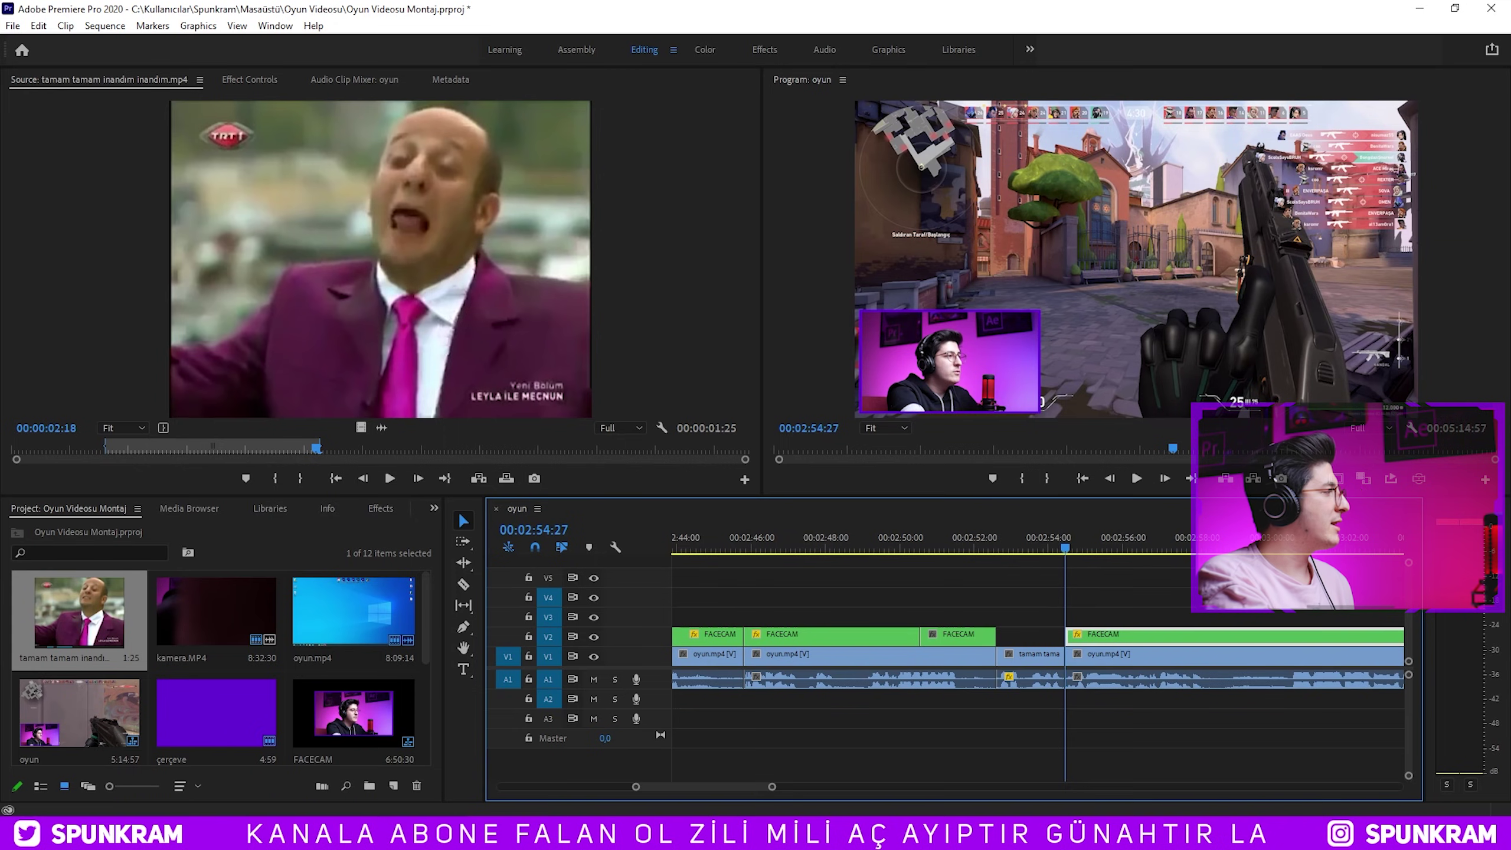
{"action": "key", "text": "ctrl+z"}
{"action": "key", "text": "space"}
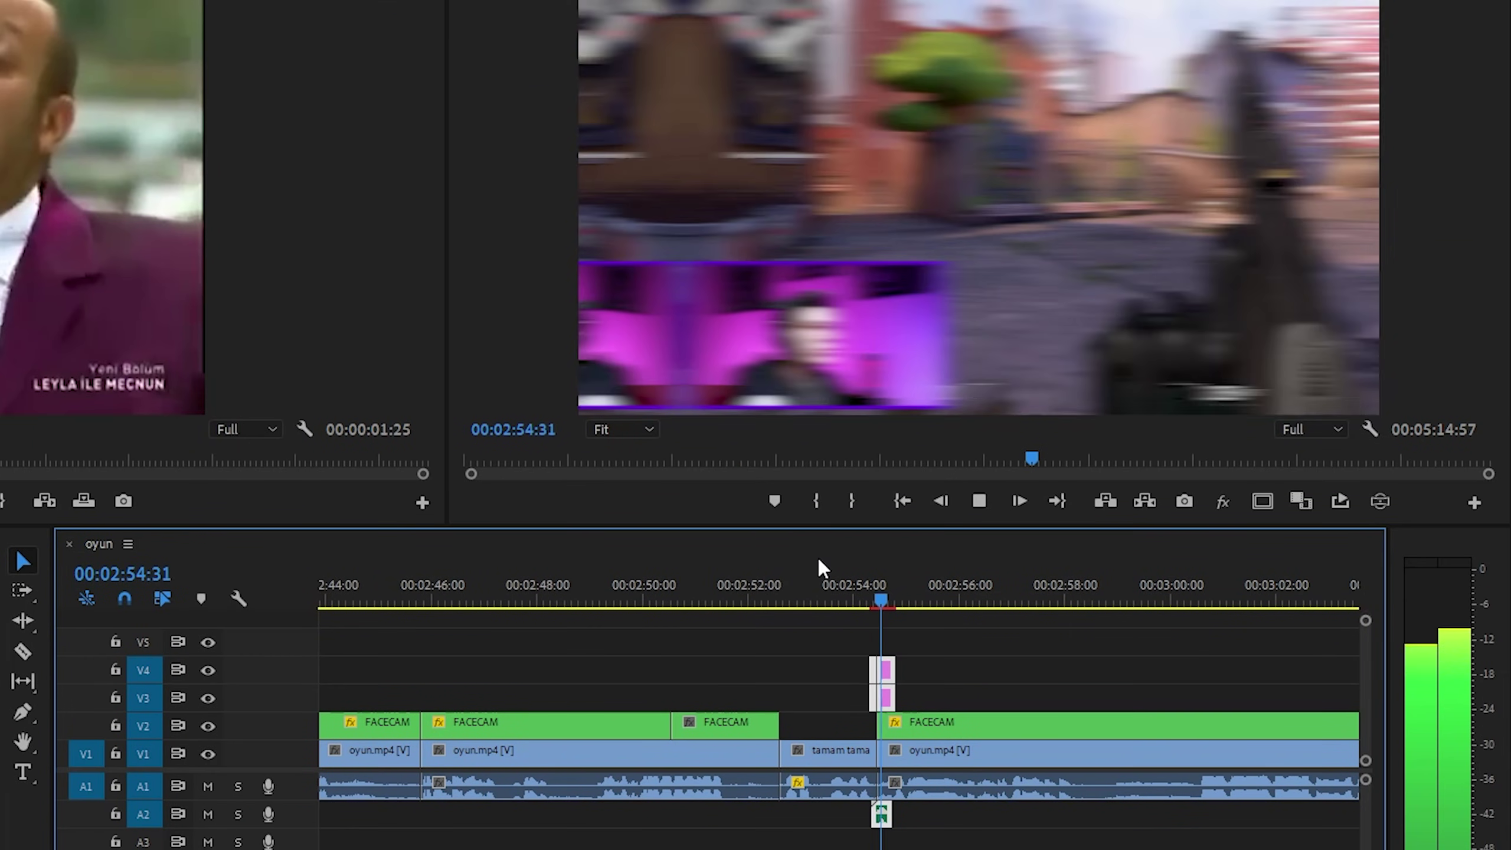
{"action": "left_click", "coordinate": [829, 588]}
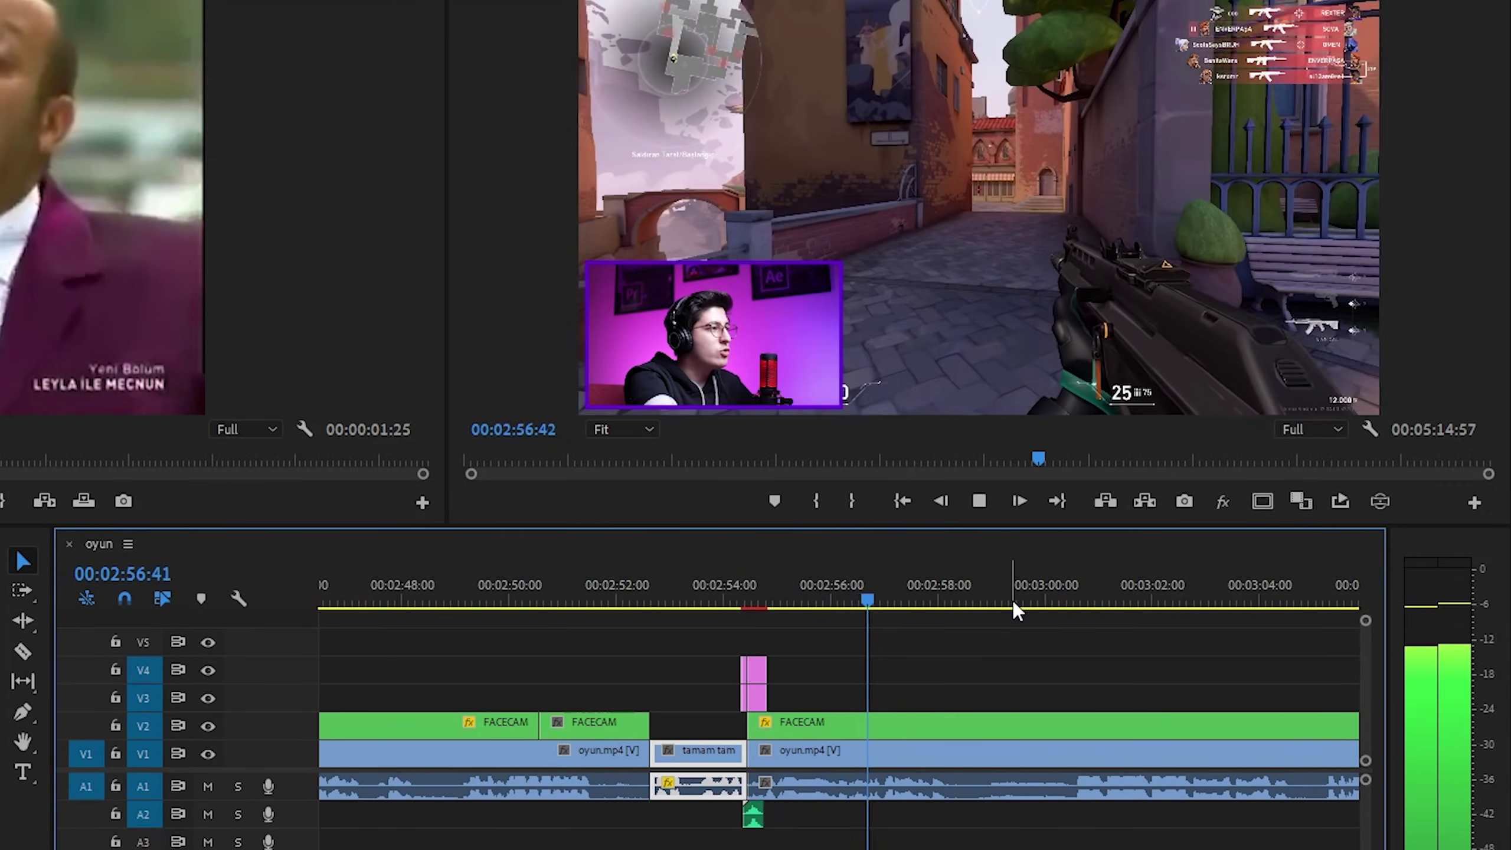
Cut the gameplay and facecam clips with Ctrl+K near 02:54 and at 03:02.
{"action": "key", "text": "ctrl+k"}
{"action": "left_click", "coordinate": [1065, 588]}
{"action": "key", "text": "Up"}
{"action": "key", "text": "space"}
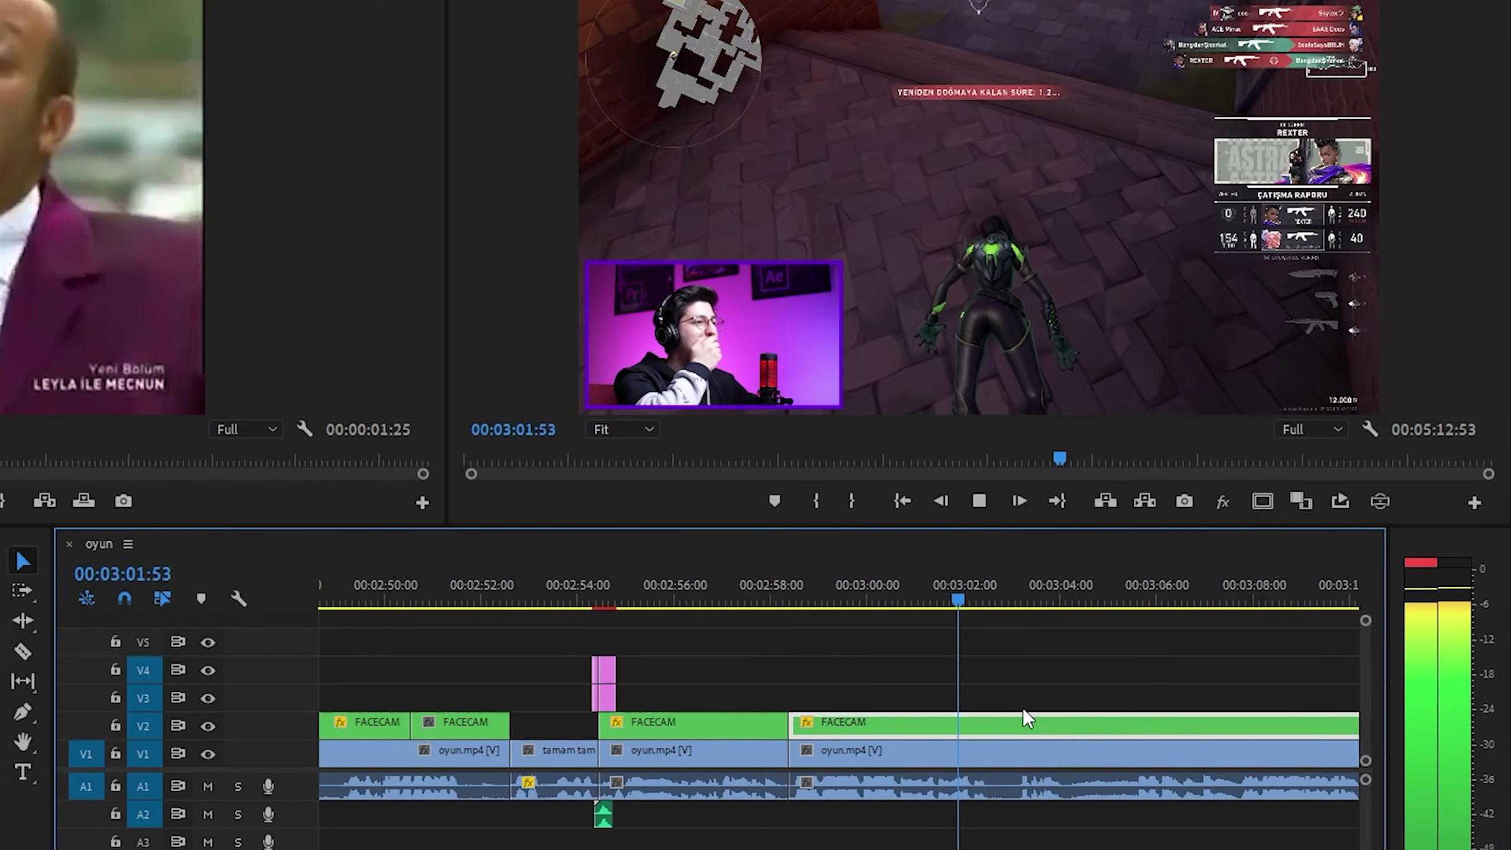
{"action": "key", "text": "ctrl+k"}
{"action": "key", "text": "minus"}
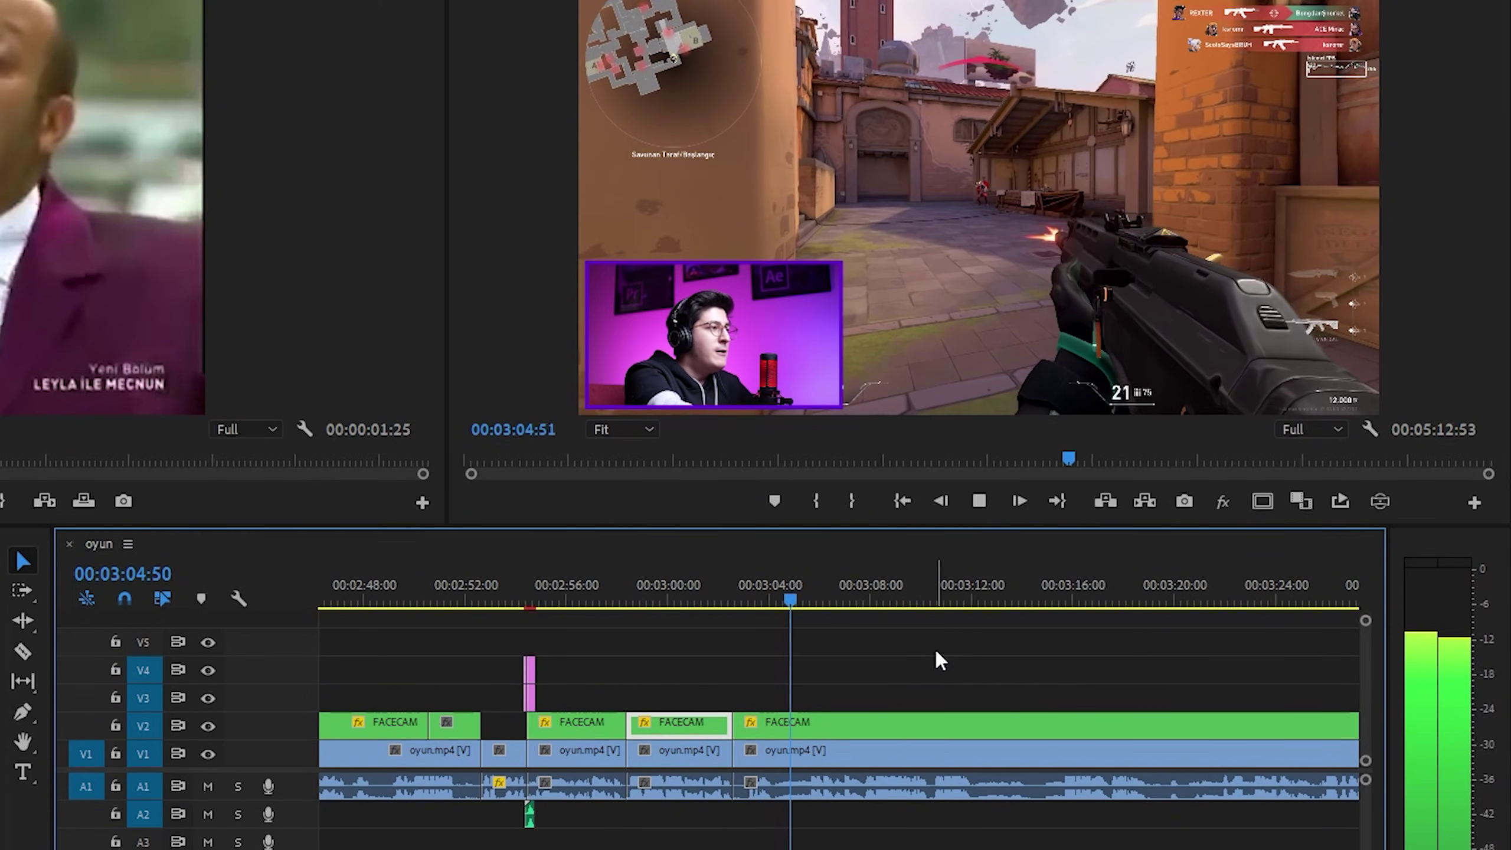
{"action": "left_click", "coordinate": [790, 580]}
{"action": "key", "text": "space"}
{"action": "key", "text": "Up"}
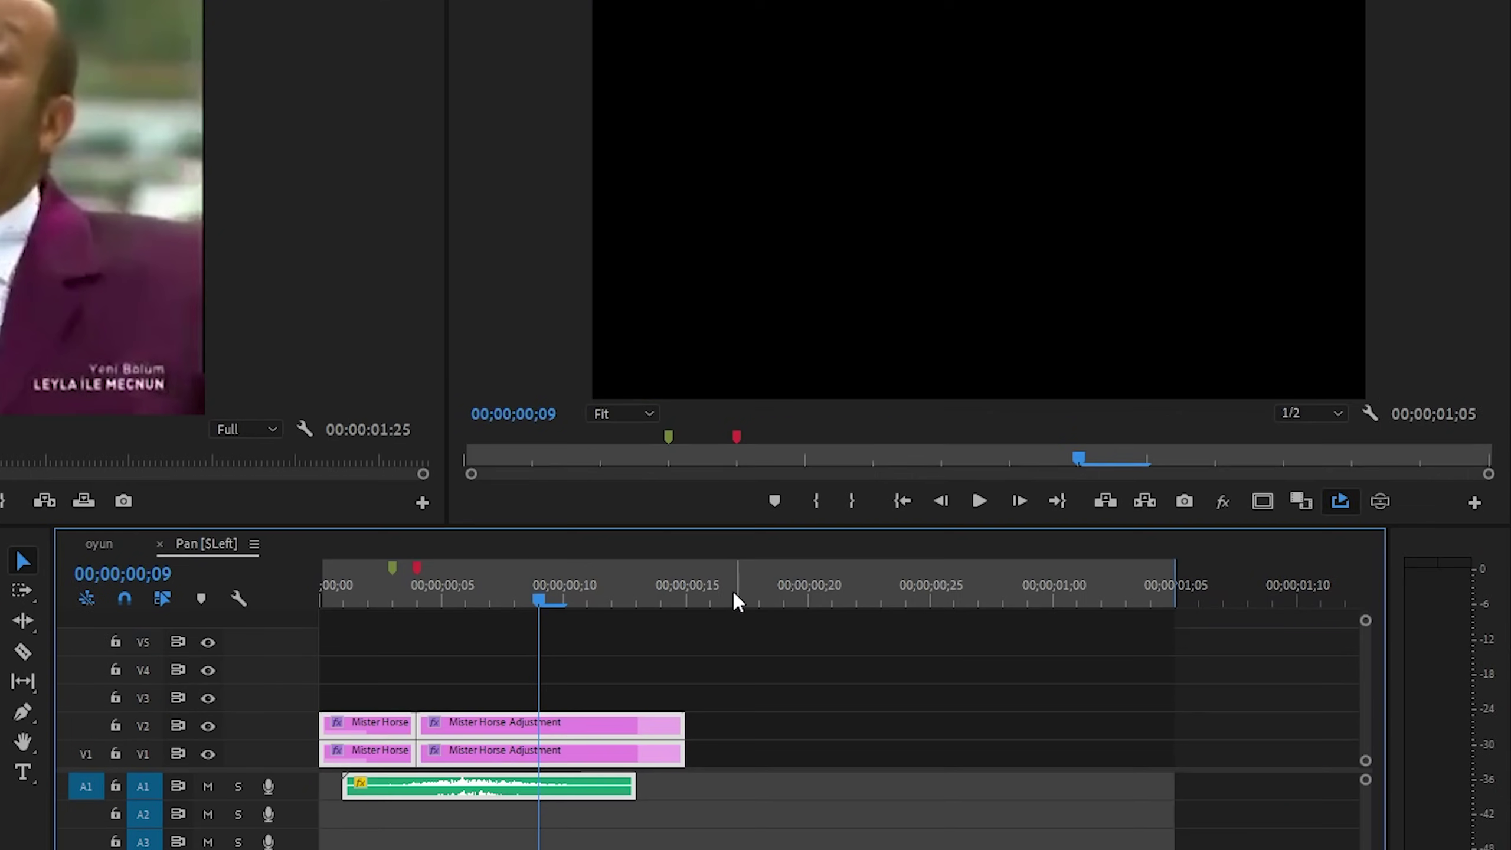
Paste another overlay and sound effect at the 03:02 cut and play through to 03:05:24.
{"action": "key", "text": "ctrl+v"}
{"action": "left_click", "coordinate": [711, 586]}
{"action": "key", "text": "space"}
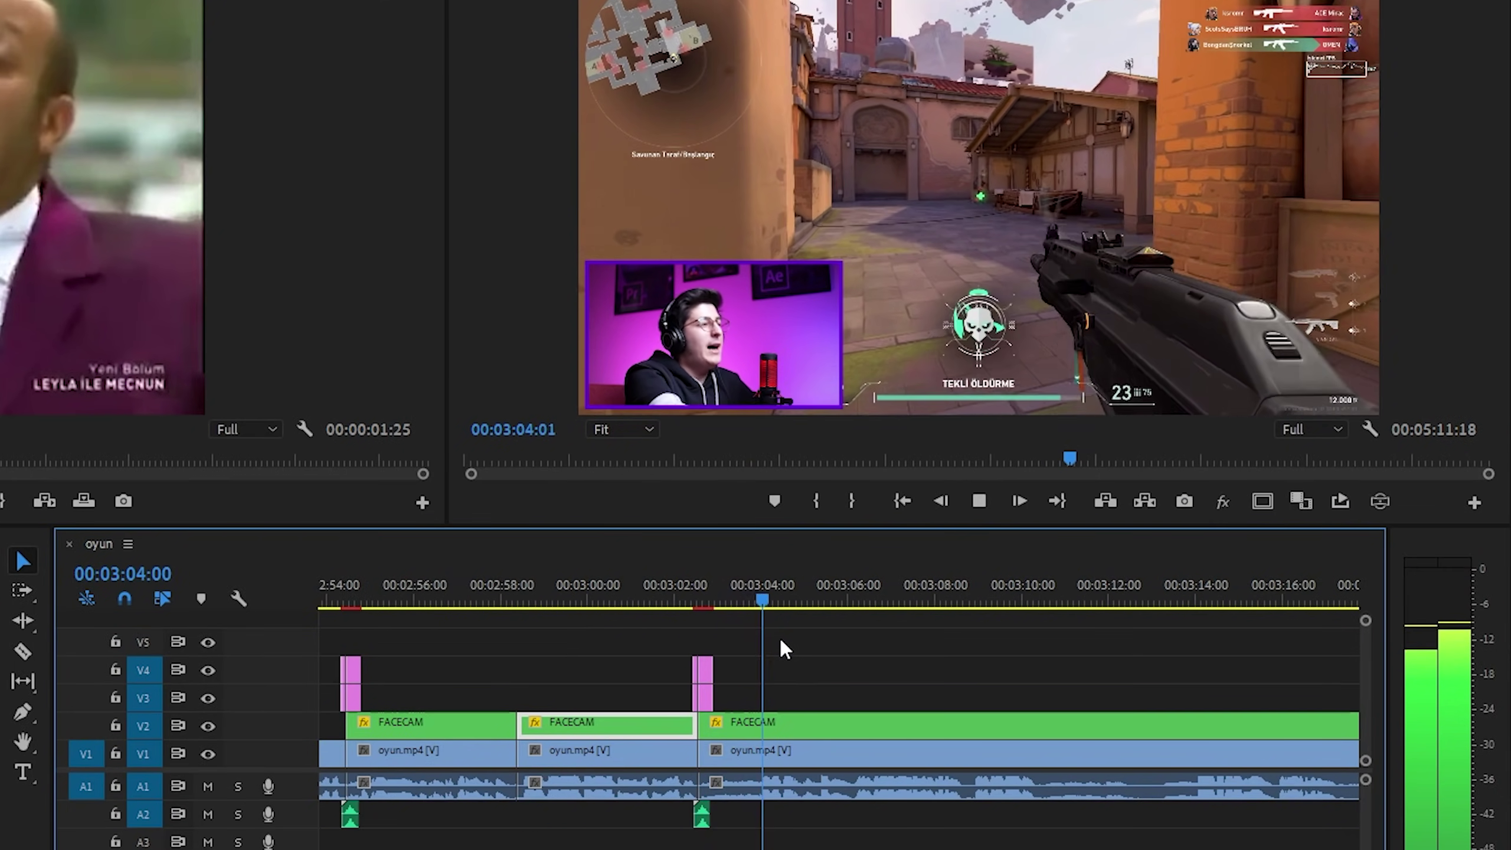
{"action": "key", "text": "space"}
{"action": "key", "text": "ctrl+v"}
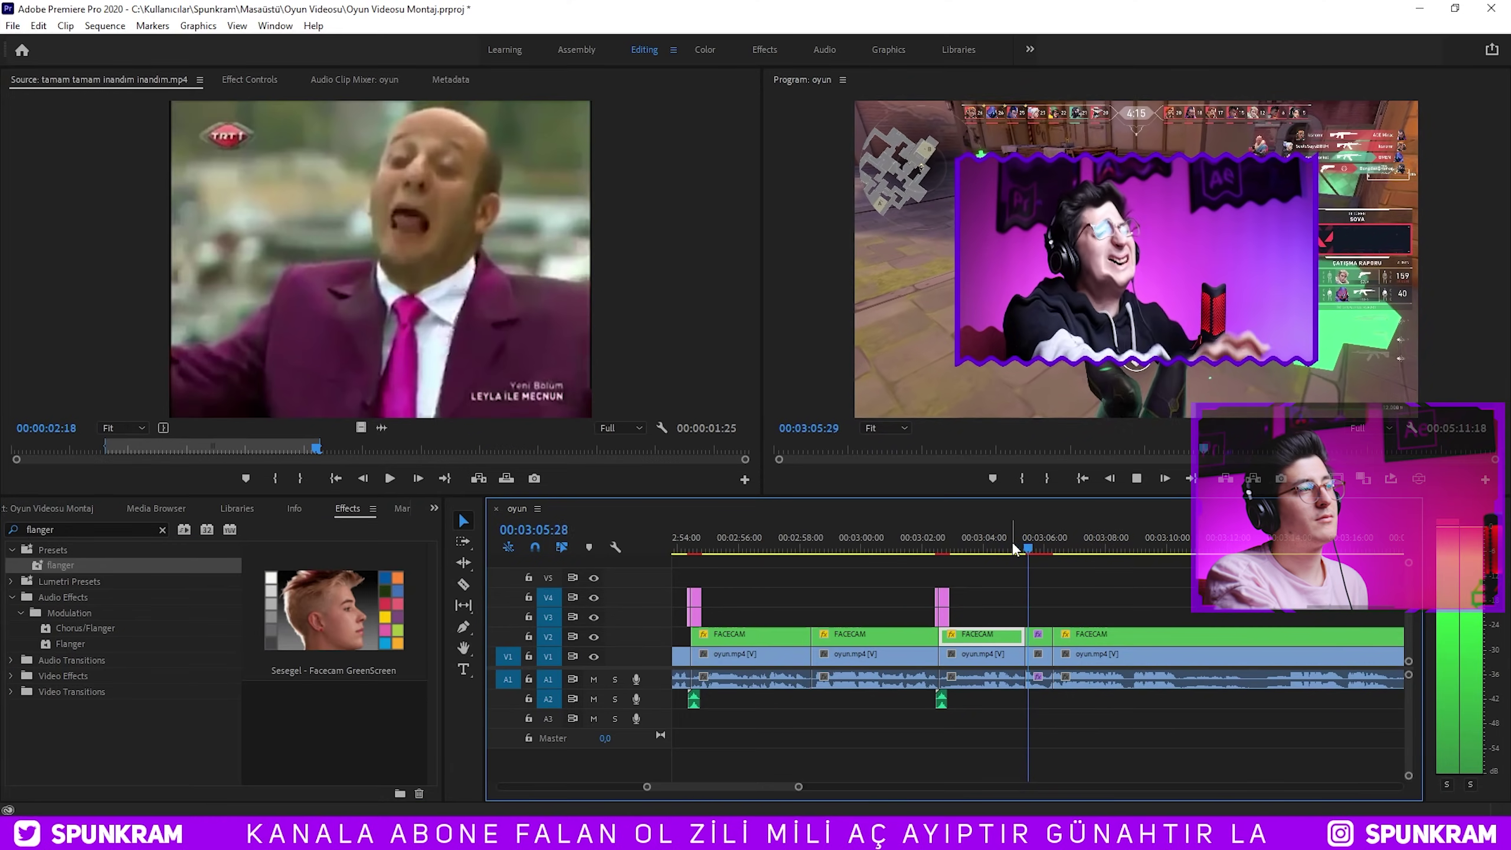
Trim the start of the clips after the 03:06 cut to the playhead, dropping about five seconds.
{"action": "key", "text": "minus"}
{"action": "key", "text": "equal"}
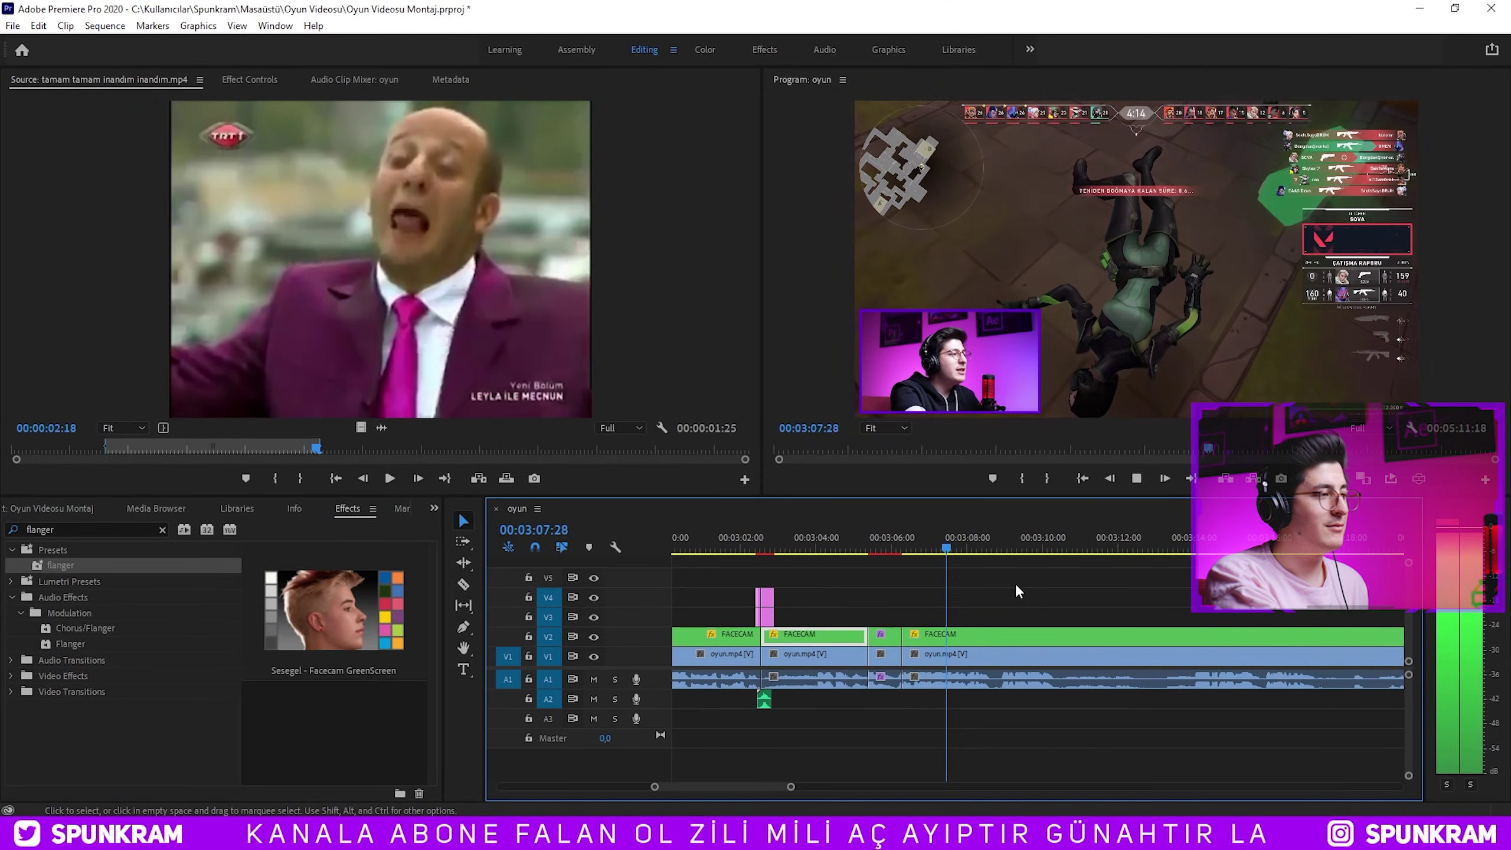
{"action": "left_click", "coordinate": [916, 653]}
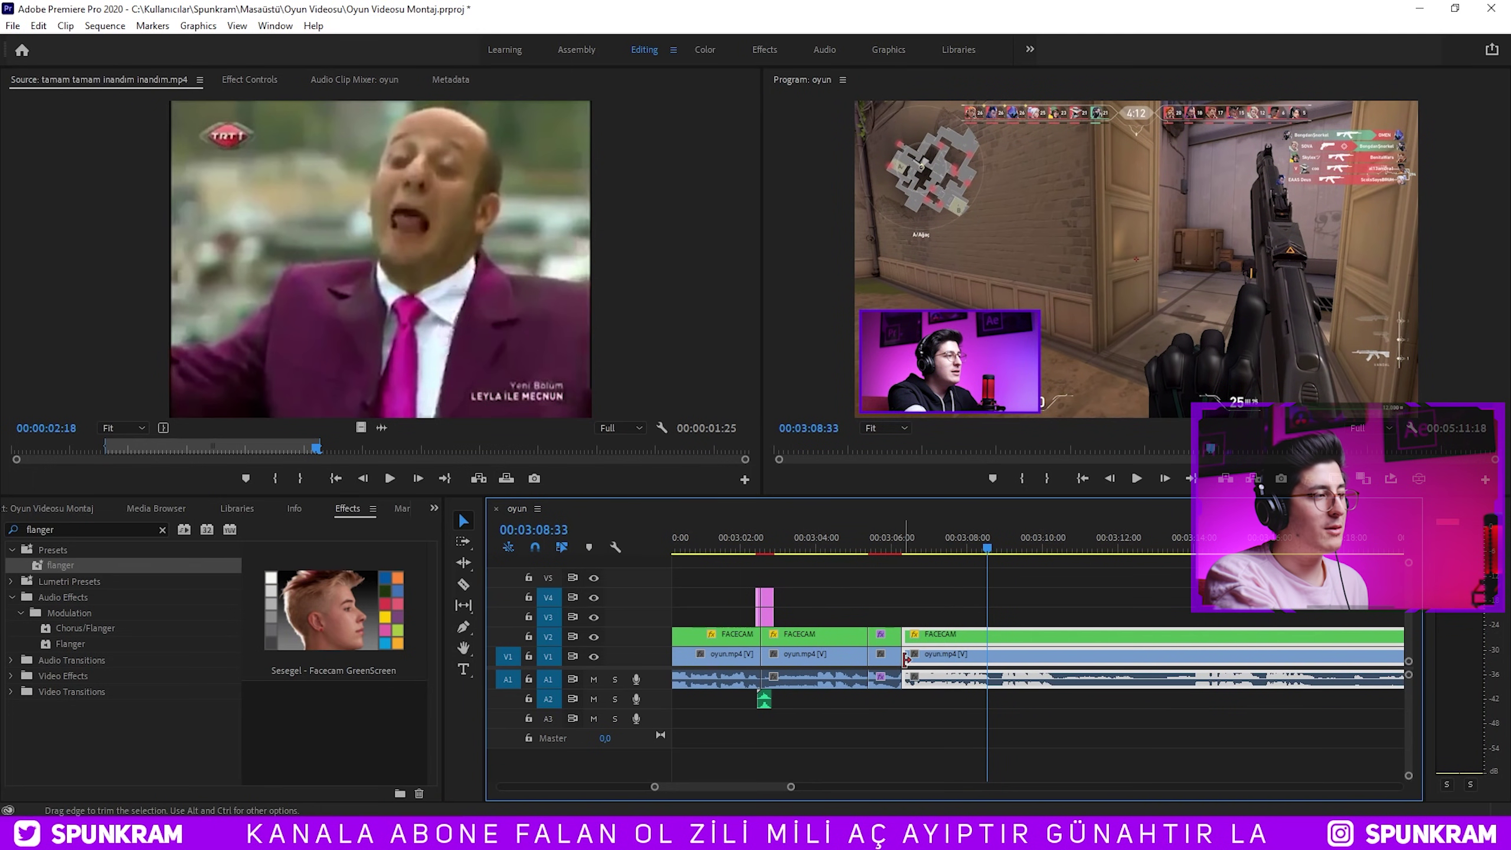
{"action": "left_click_drag", "start_coordinate": [976, 657], "coordinate": [988, 656]}
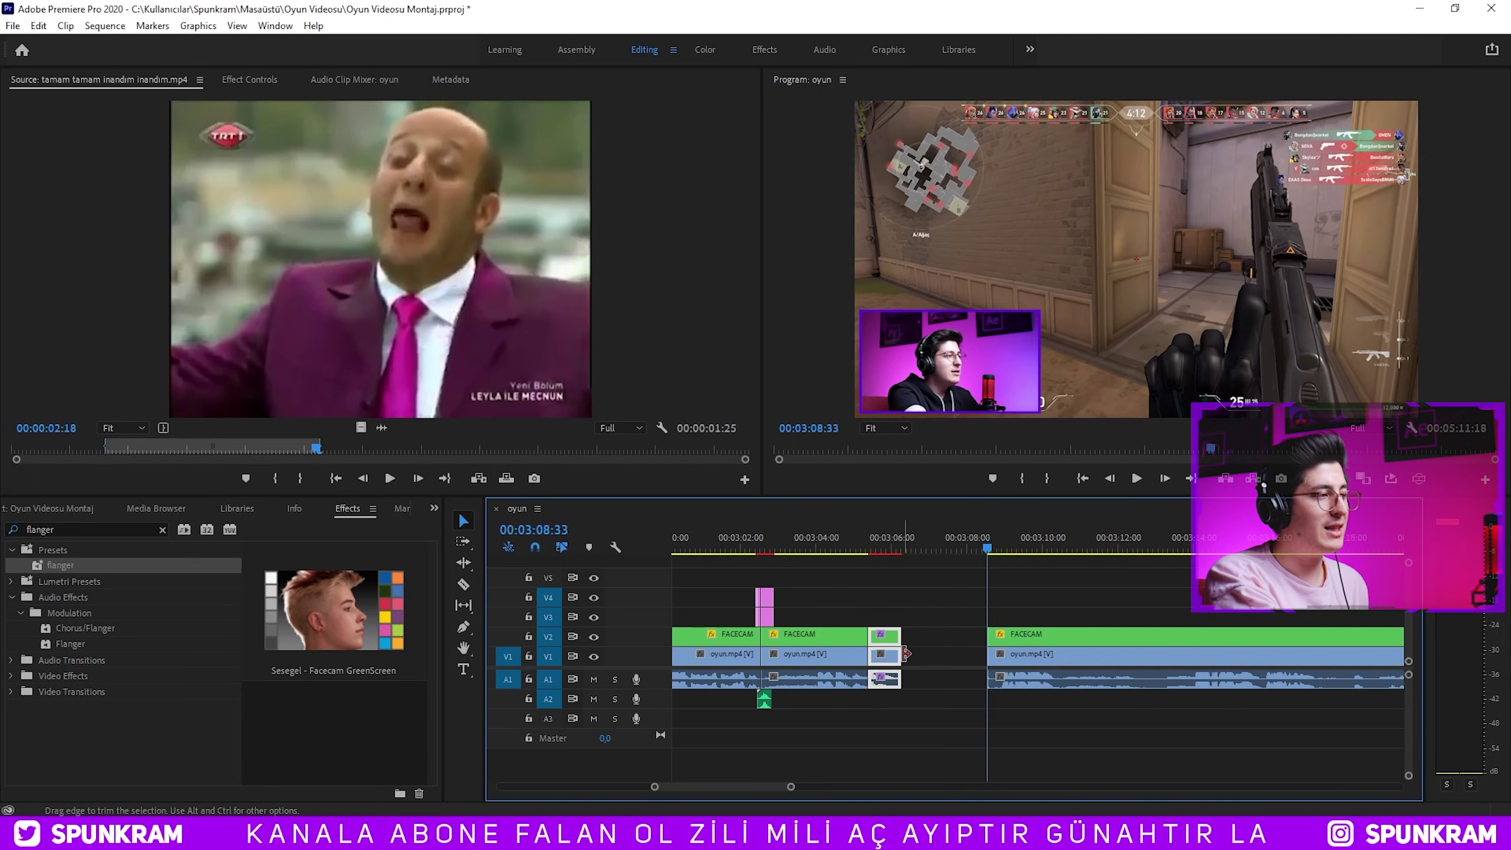
{"action": "left_click", "coordinate": [828, 539]}
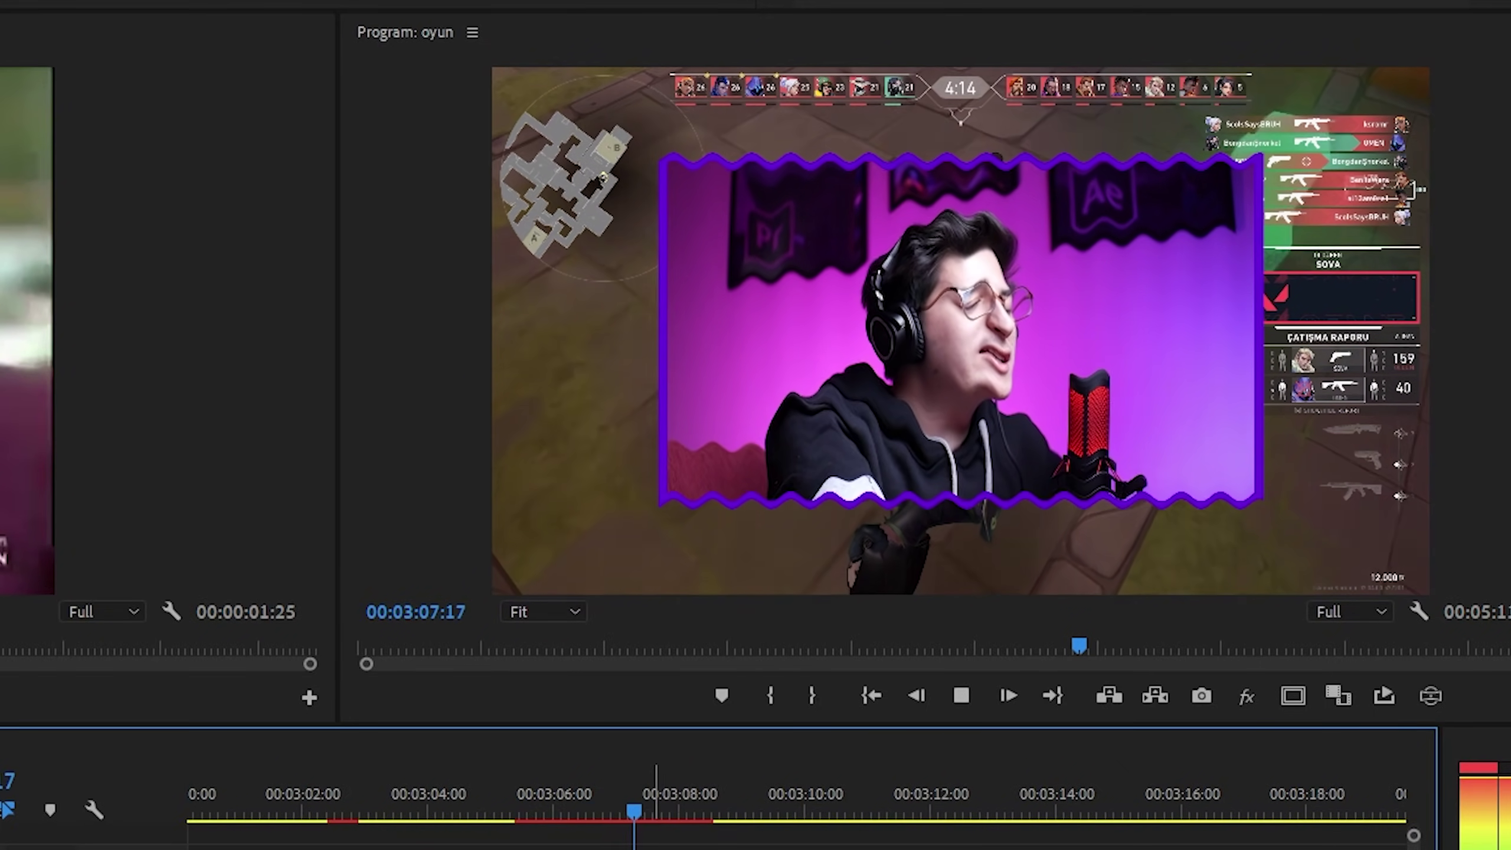
{"action": "key", "text": "minus"}
{"action": "key", "text": "equal"}
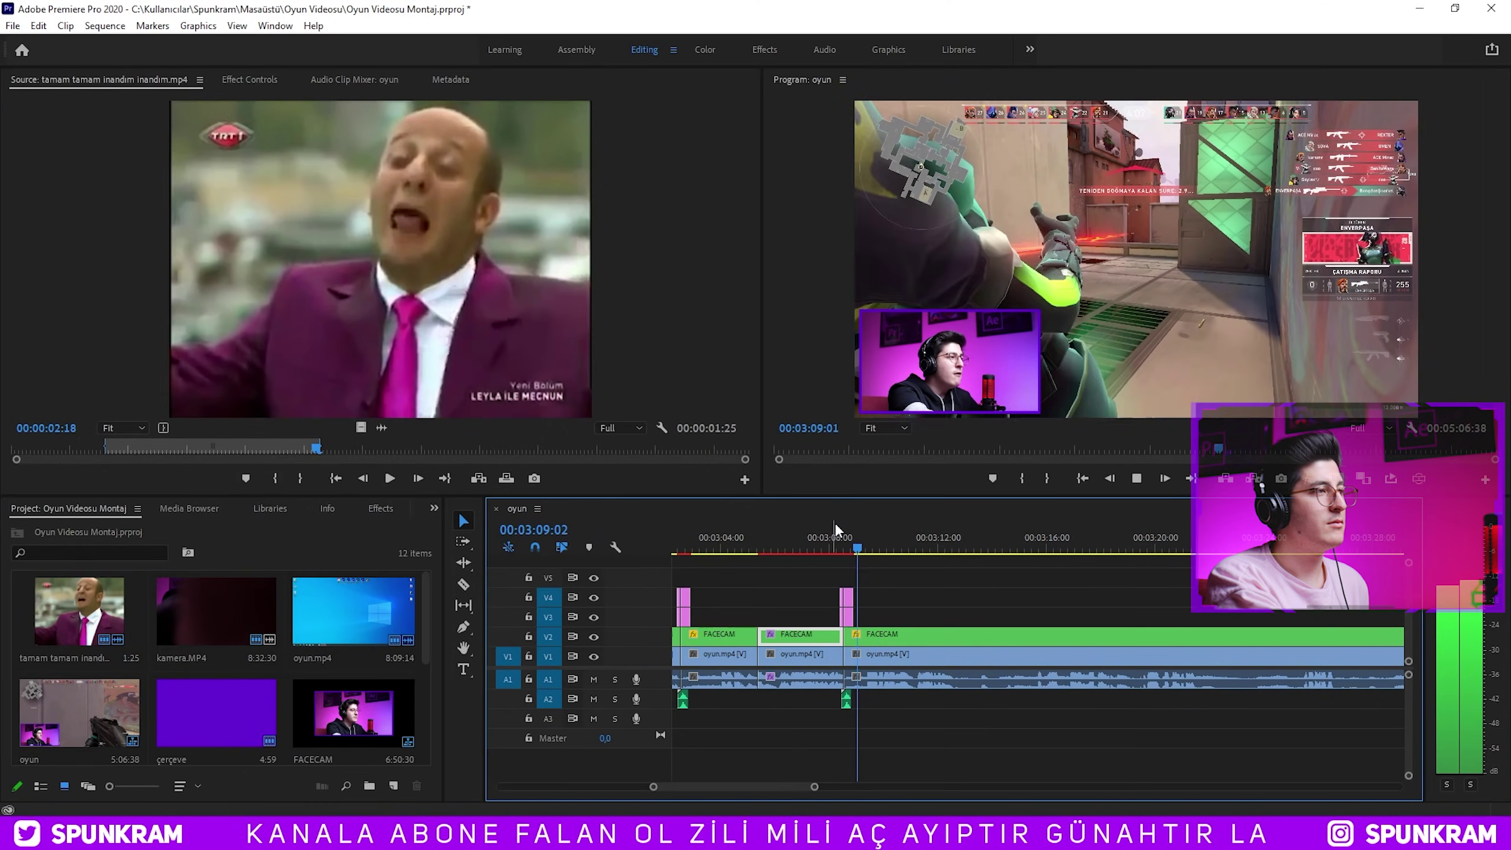
Cut at 03:09:50 and ripple delete the short gameplay piece before 03:12.
{"action": "key", "text": "space"}
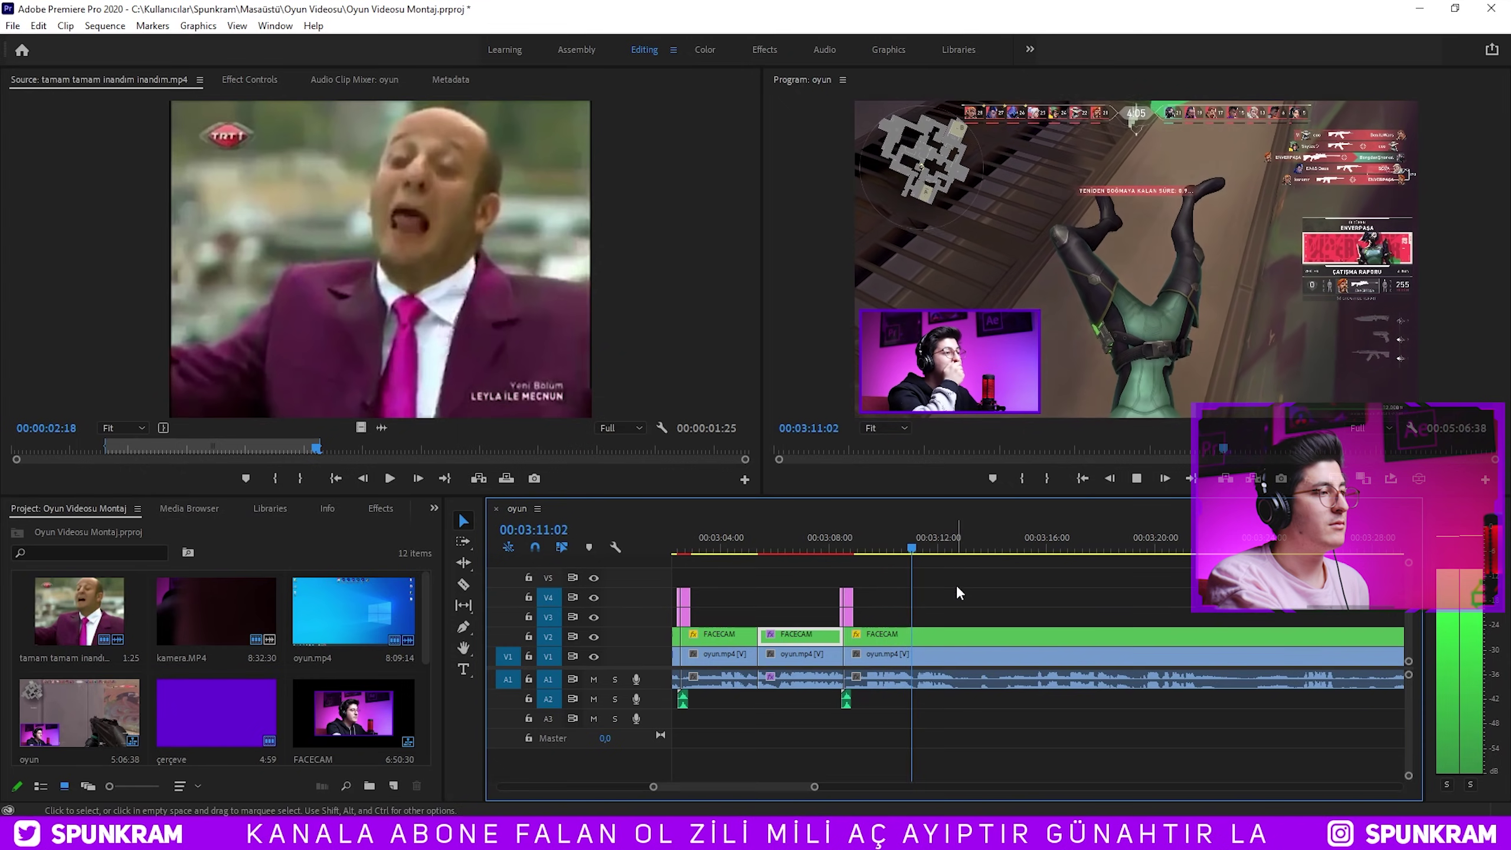
{"action": "key", "text": "ctrl+v"}
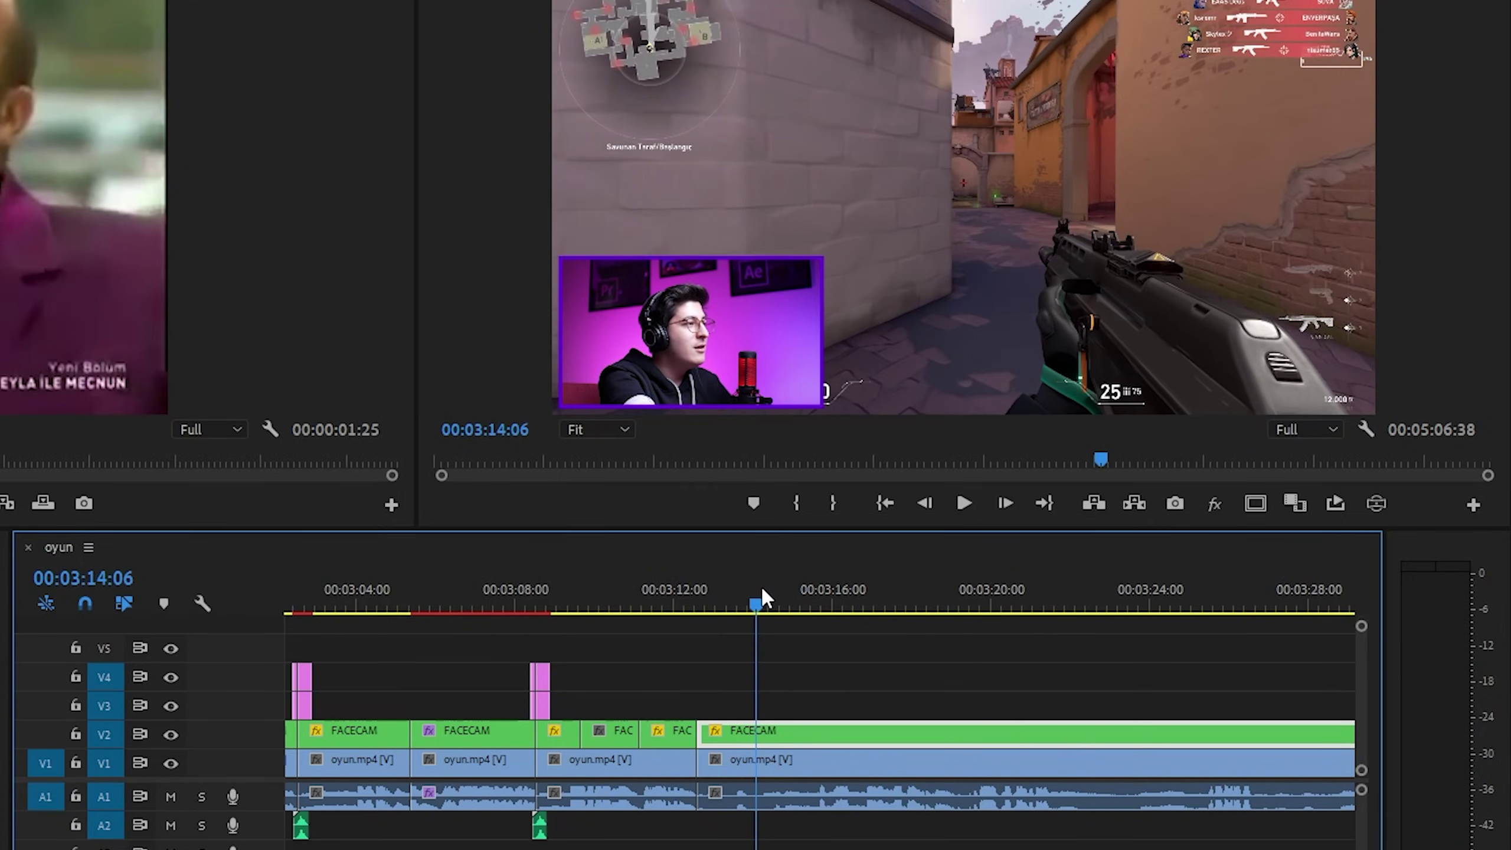
{"action": "left_click", "coordinate": [655, 762]}
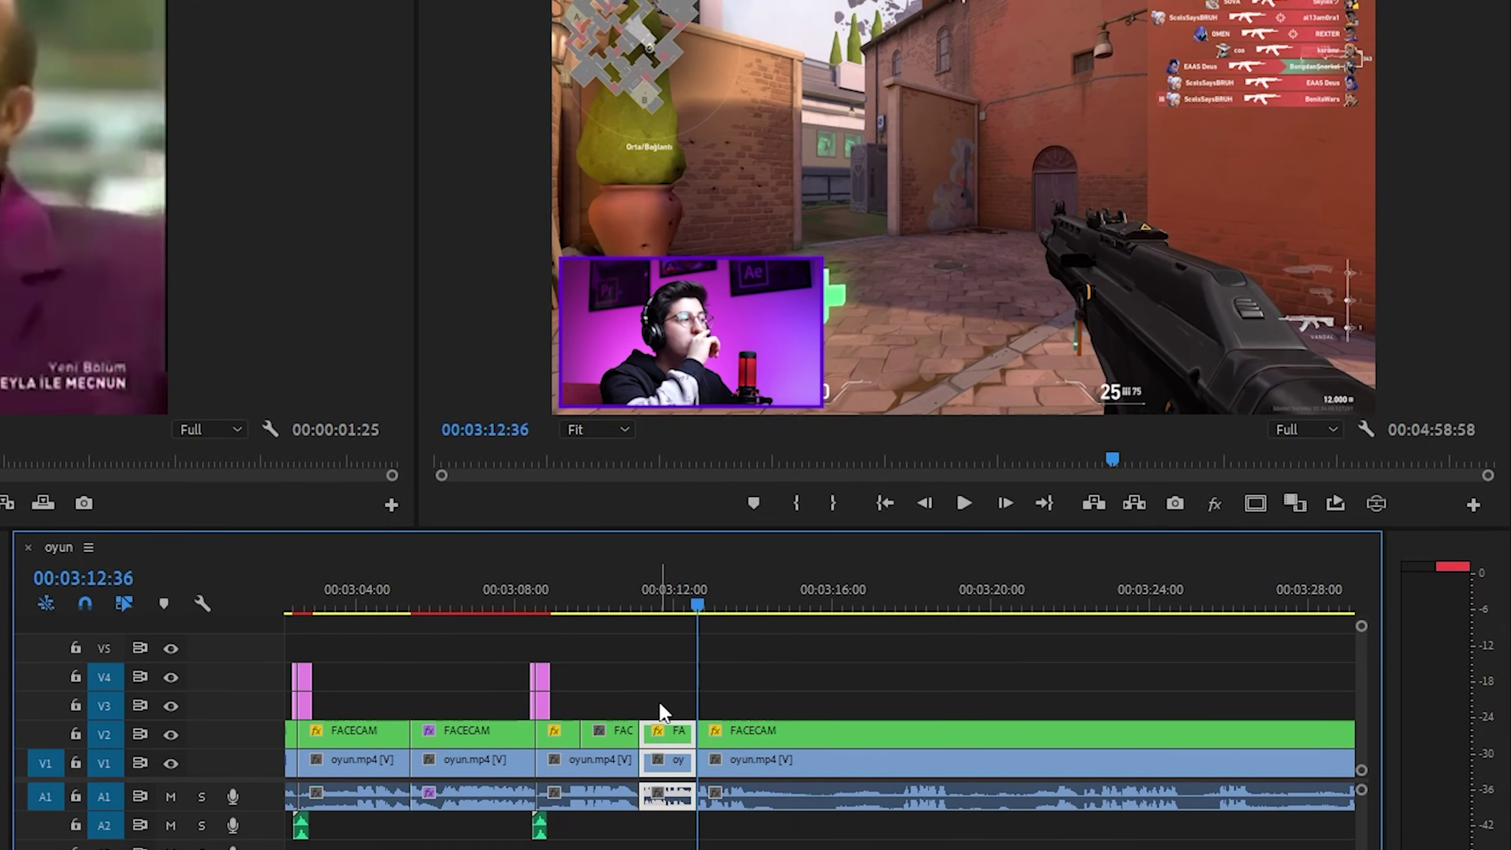
{"action": "key", "text": "shift+Delete"}
{"action": "left_click", "coordinate": [623, 581]}
{"action": "key", "text": "space"}
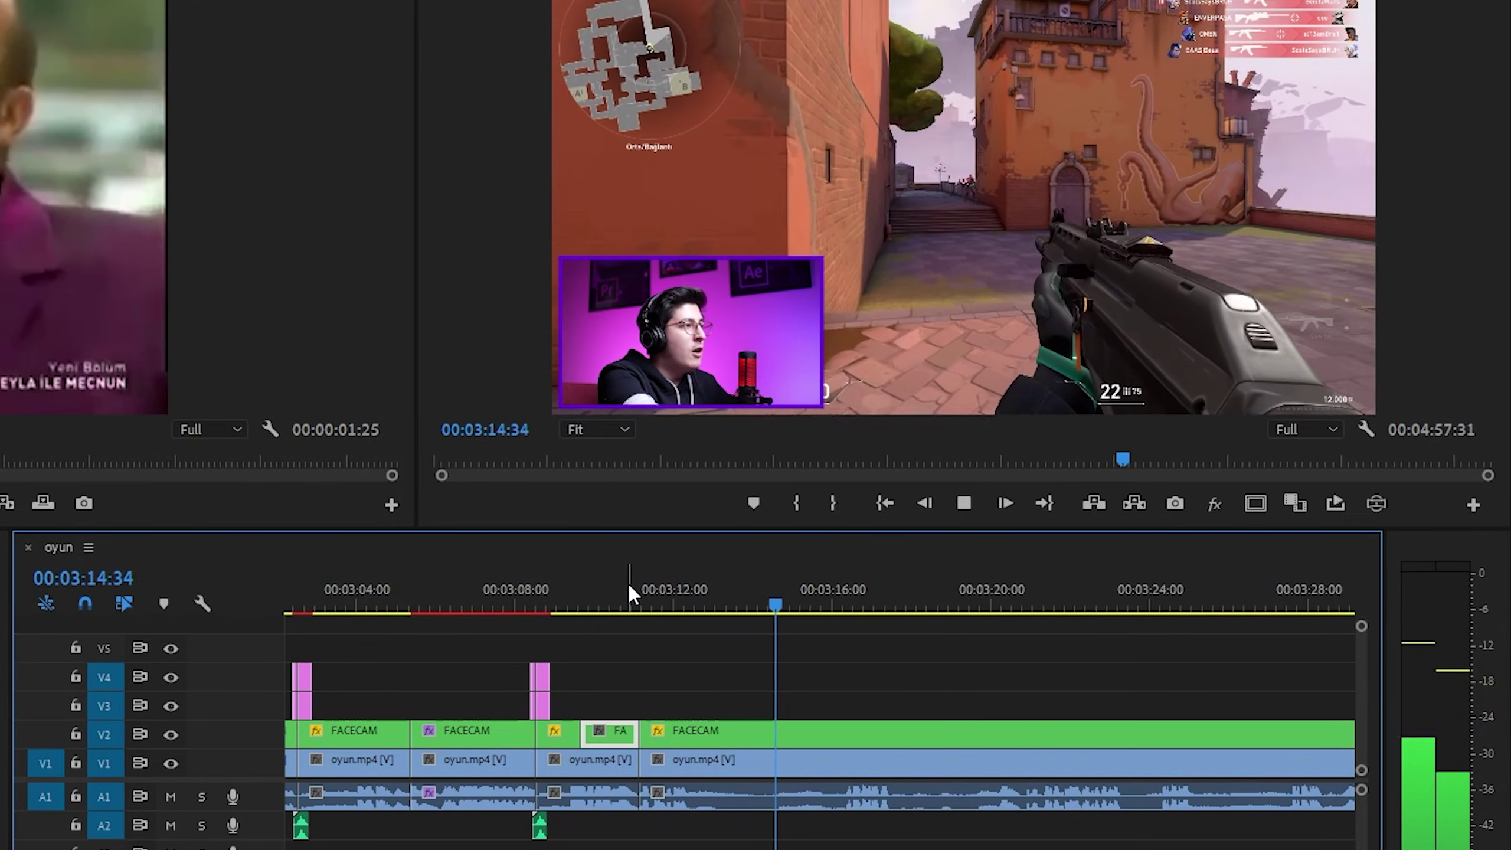
Cut the clips at 03:16:15 and 03:17:37 and remove attributes from the facecam piece between them.
{"action": "key", "text": "space"}
{"action": "key", "text": "ctrl+k"}
{"action": "left_click", "coordinate": [844, 608]}
{"action": "key", "text": "ctrl+k"}
{"action": "left_click", "coordinate": [869, 733]}
{"action": "right_click", "coordinate": [869, 733]}
{"action": "left_click", "coordinate": [455, 705]}
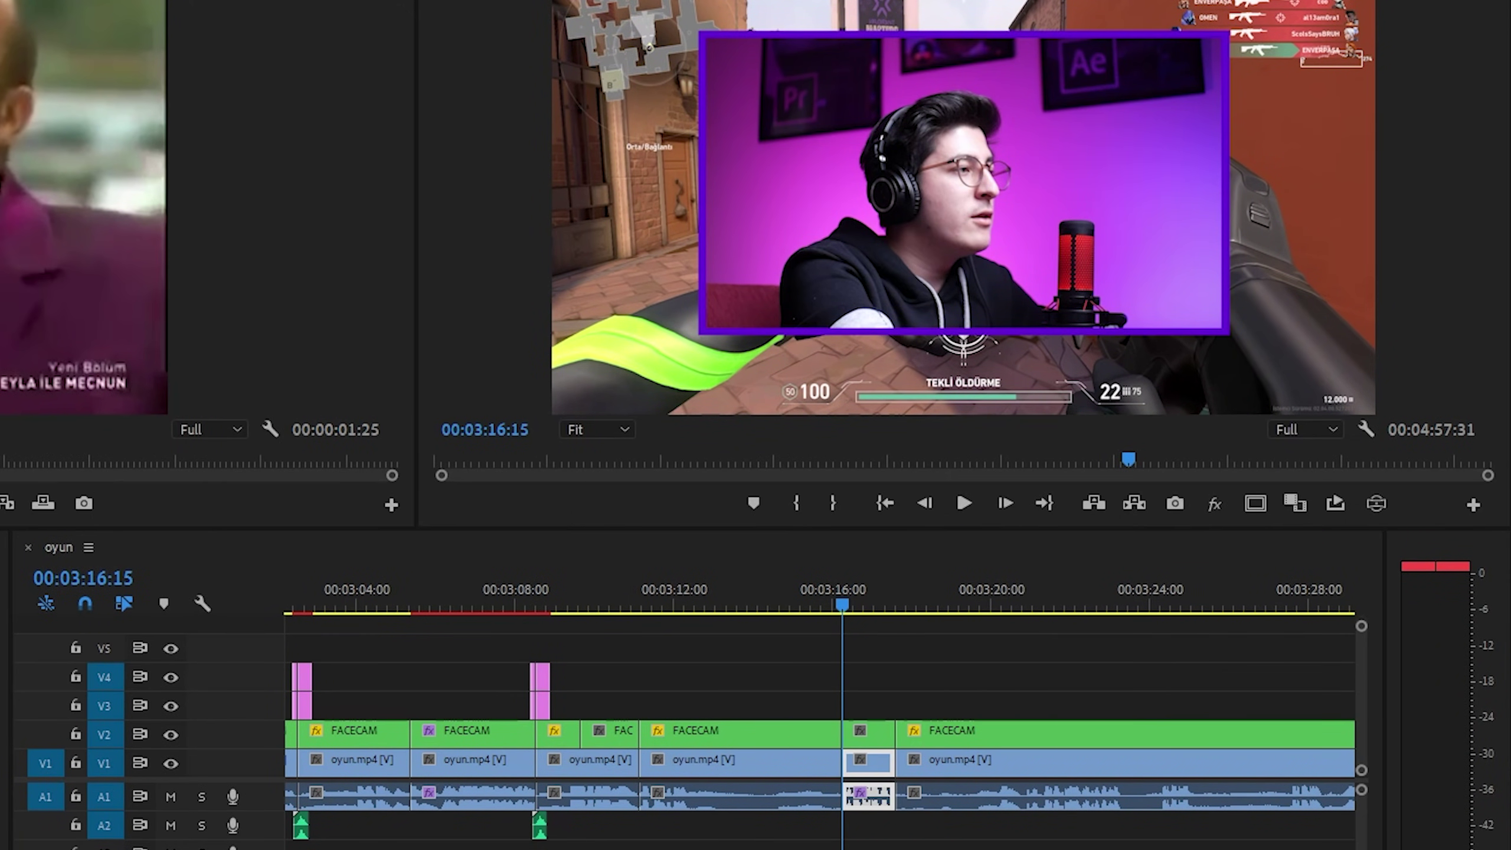
Set the Studio Reverb wet mix on that moment to 73.7%.
{"action": "left_click_drag", "start_coordinate": [489, 605], "coordinate": [485, 607]}
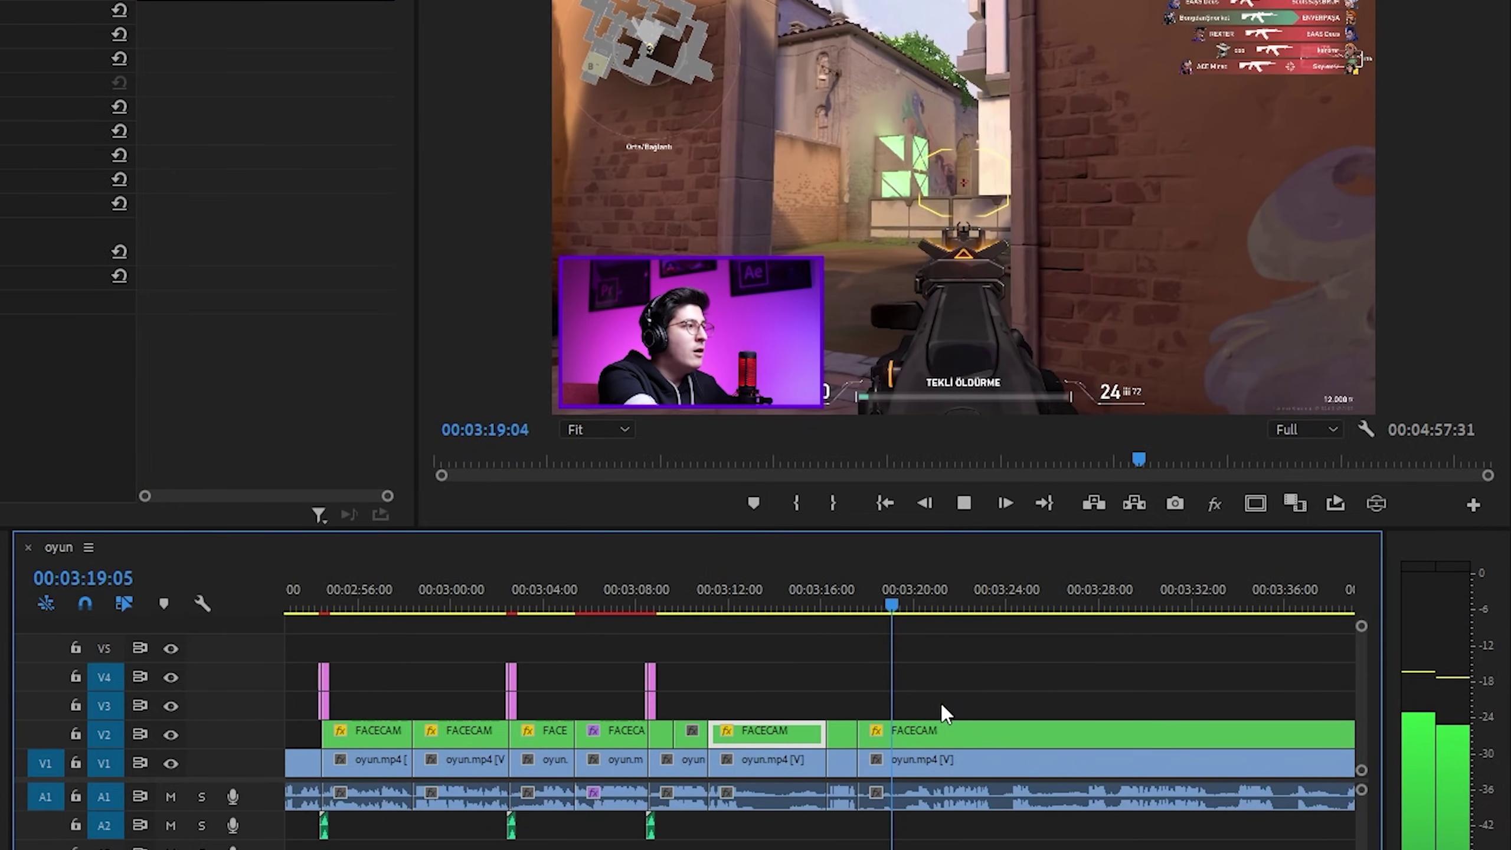
{"action": "scroll", "coordinate": [934, 703], "scroll_direction": "up", "scroll_amount": 3}
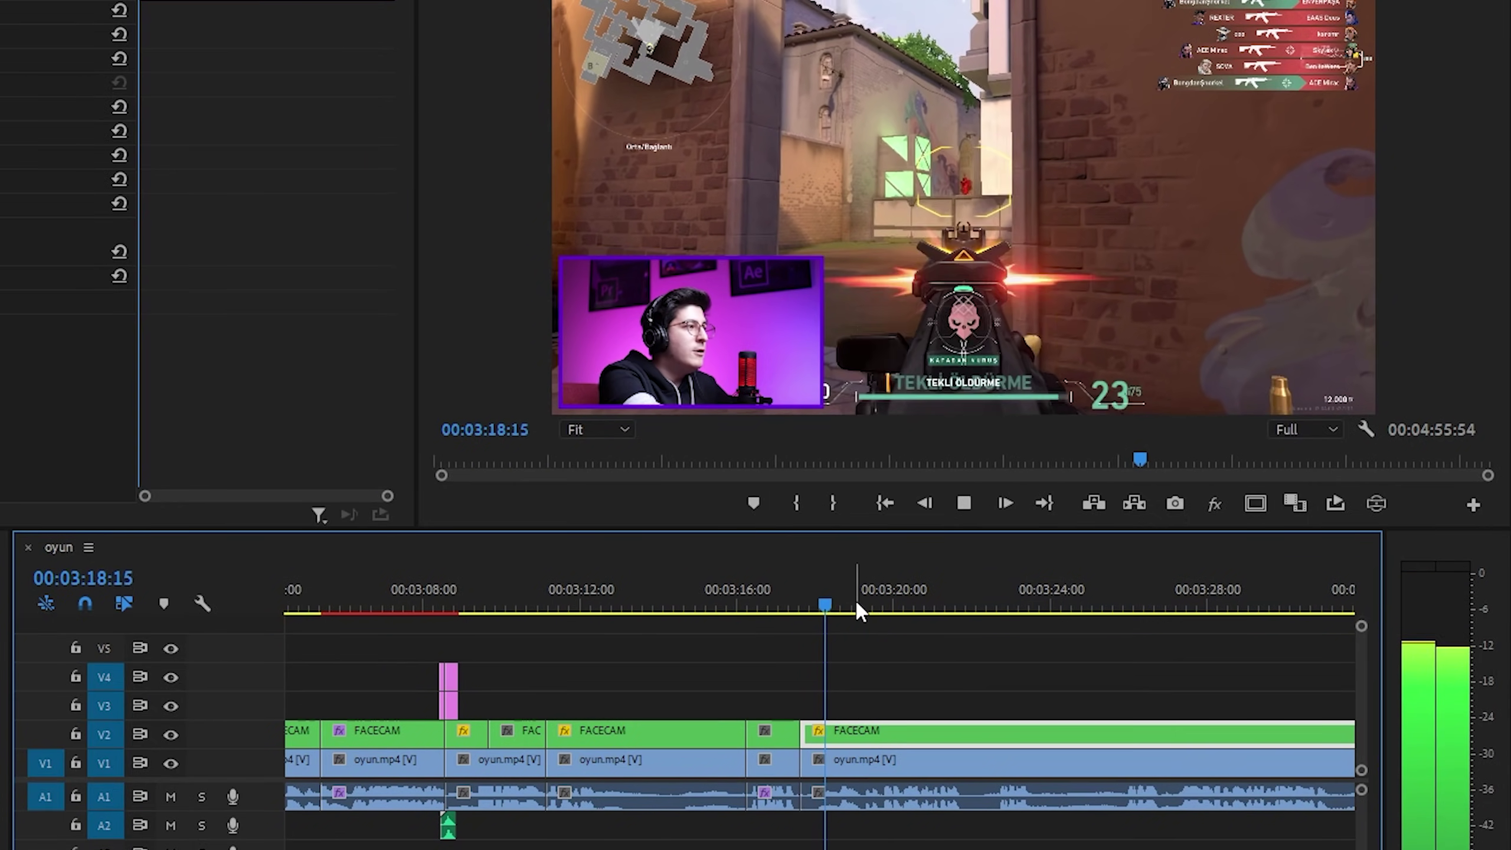
{"action": "left_click", "coordinate": [814, 596]}
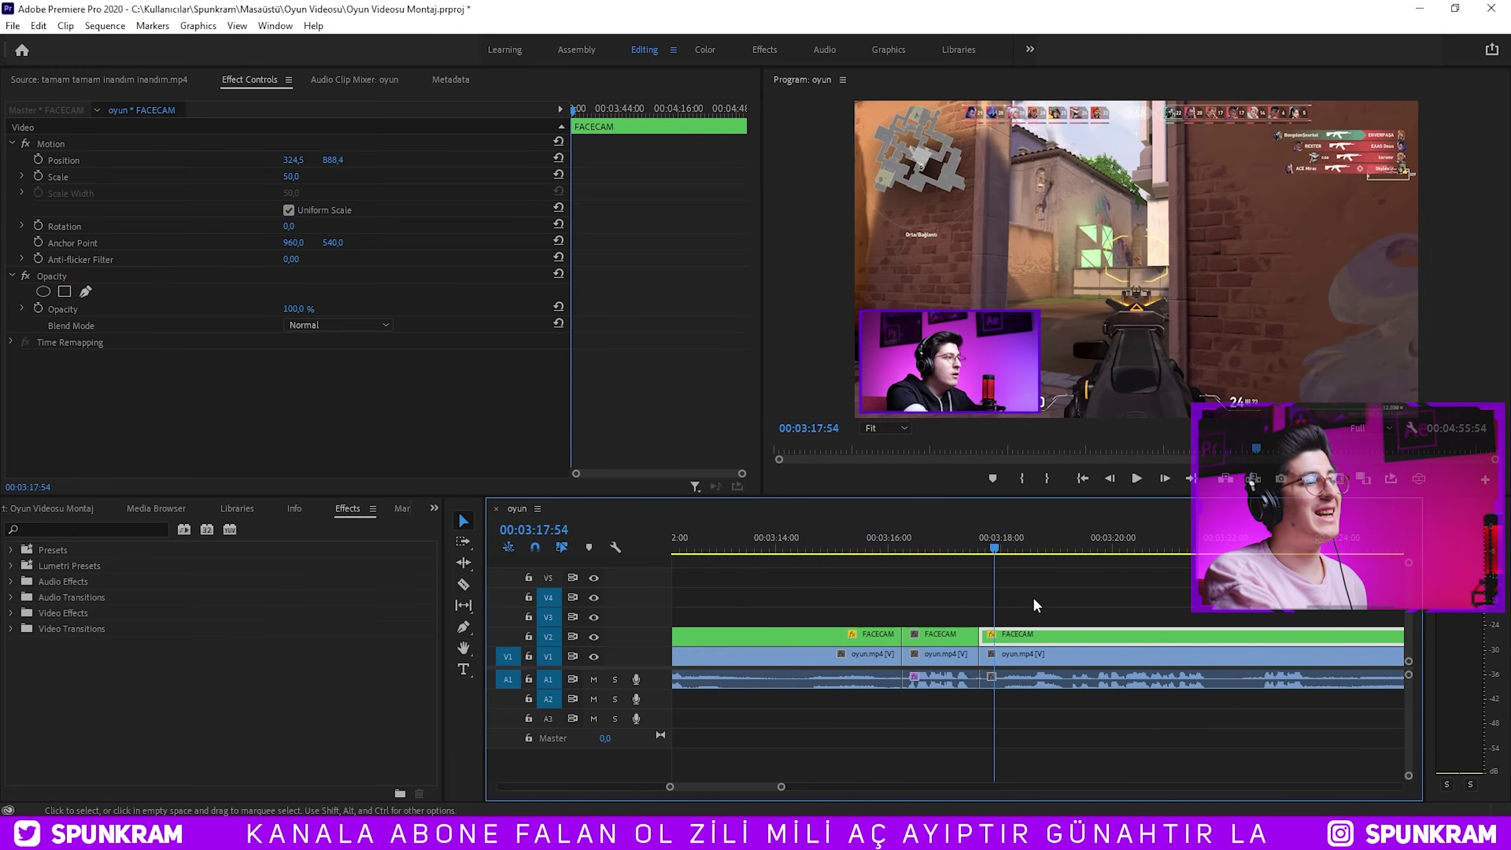
Cut the clips at 03:18:34 and shift the following pieces right to about 03:18–03:19.
{"action": "left_click", "coordinate": [965, 541]}
{"action": "key", "text": "space"}
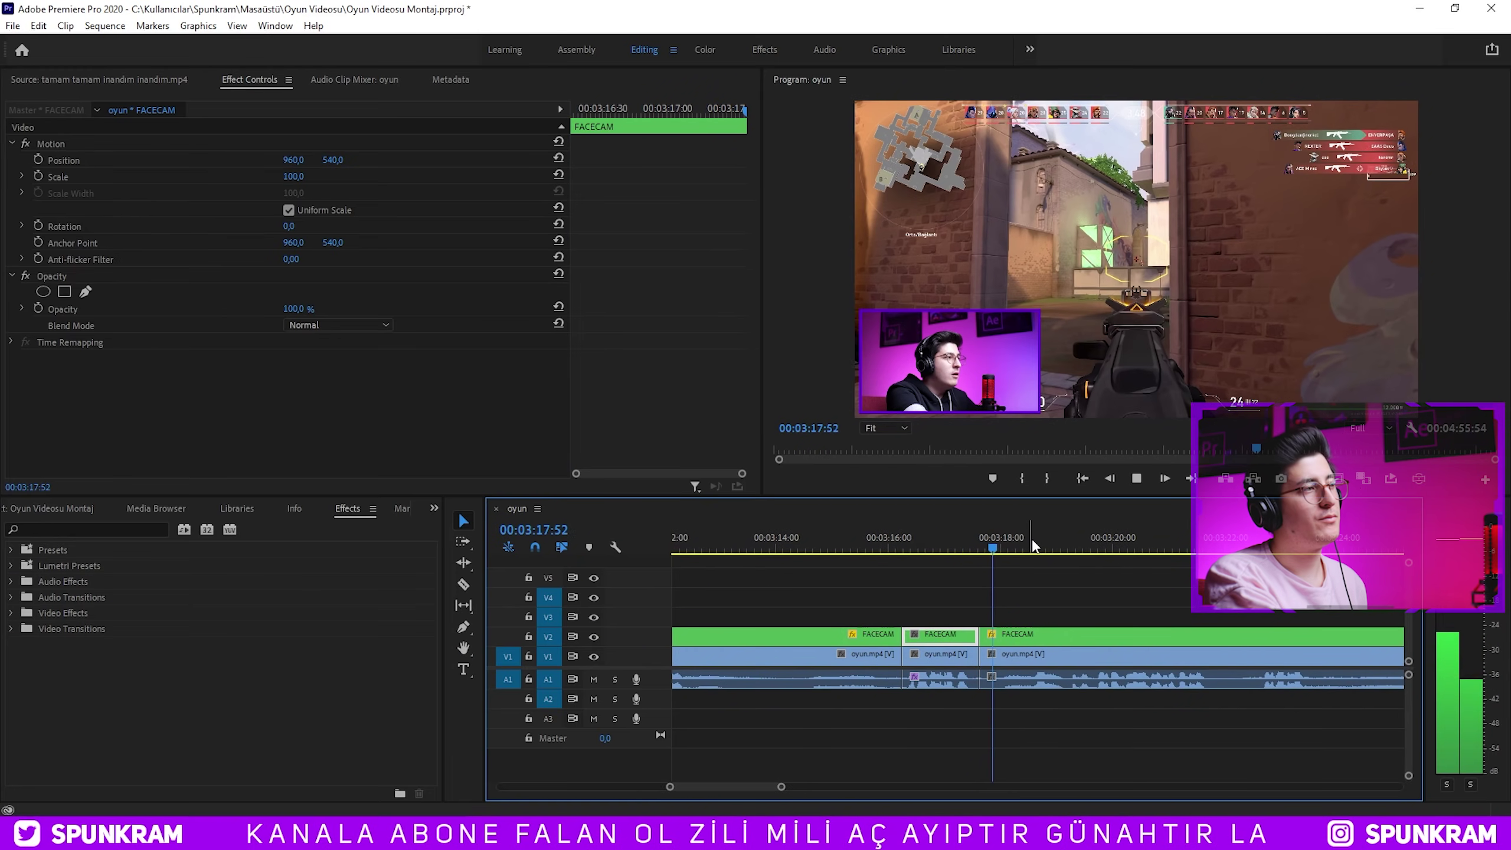
{"action": "left_click", "coordinate": [1032, 539]}
{"action": "key", "text": "ctrl+k"}
{"action": "mouse_move", "coordinate": [903, 757]}
{"action": "left_mouse_down"}
{"action": "mouse_move", "coordinate": [1046, 758]}
{"action": "mouse_move", "coordinate": [752, 668]}
{"action": "left_mouse_up"}
{"action": "left_click_drag", "start_coordinate": [860, 625], "coordinate": [825, 629]}
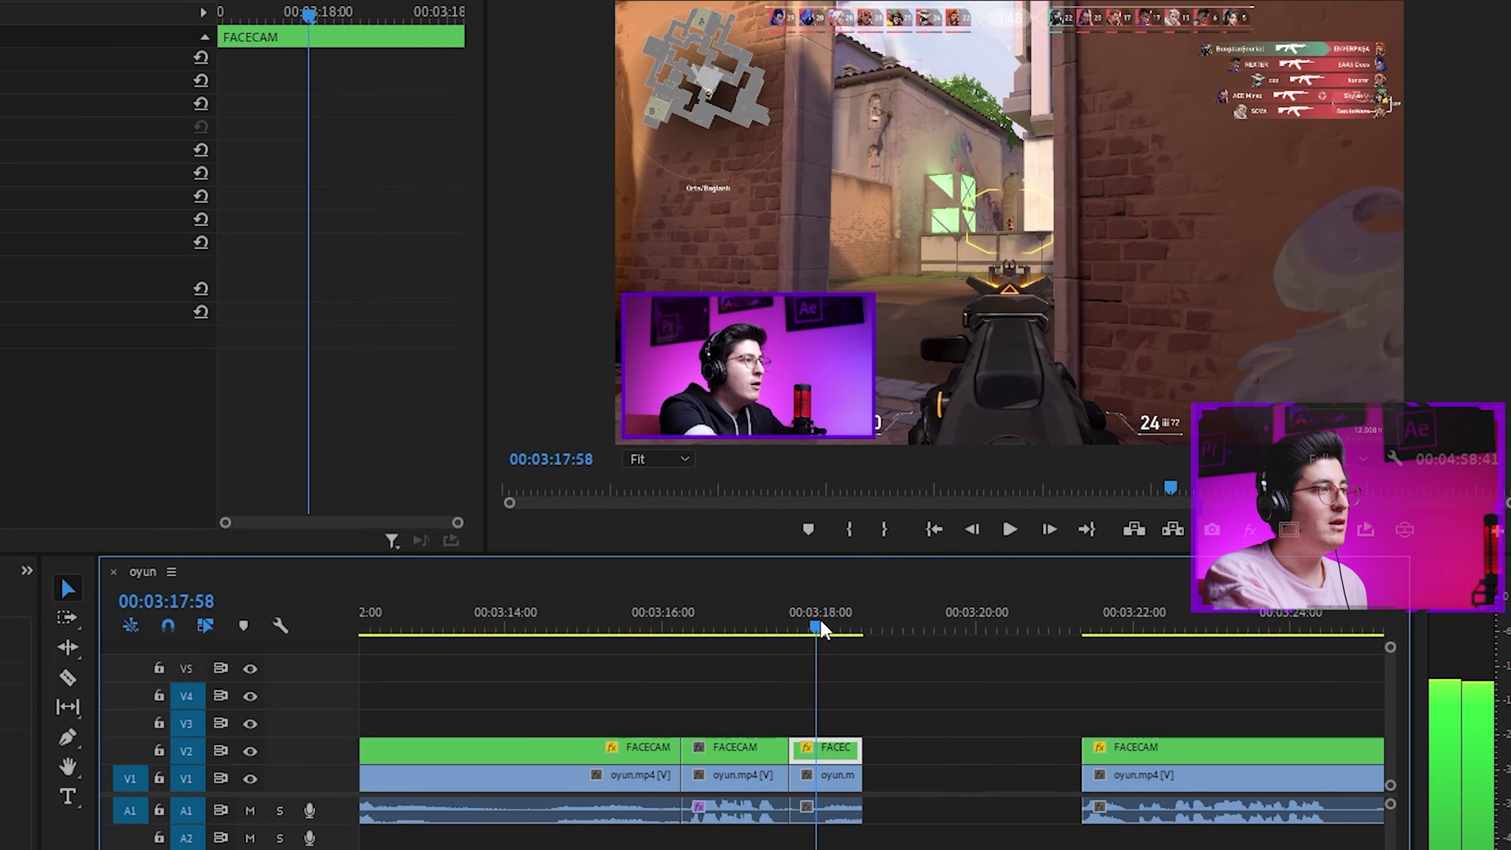
{"action": "key", "text": "Left"}
{"action": "key", "text": "Left"}
{"action": "key", "text": "c"}
{"action": "key", "text": "v"}
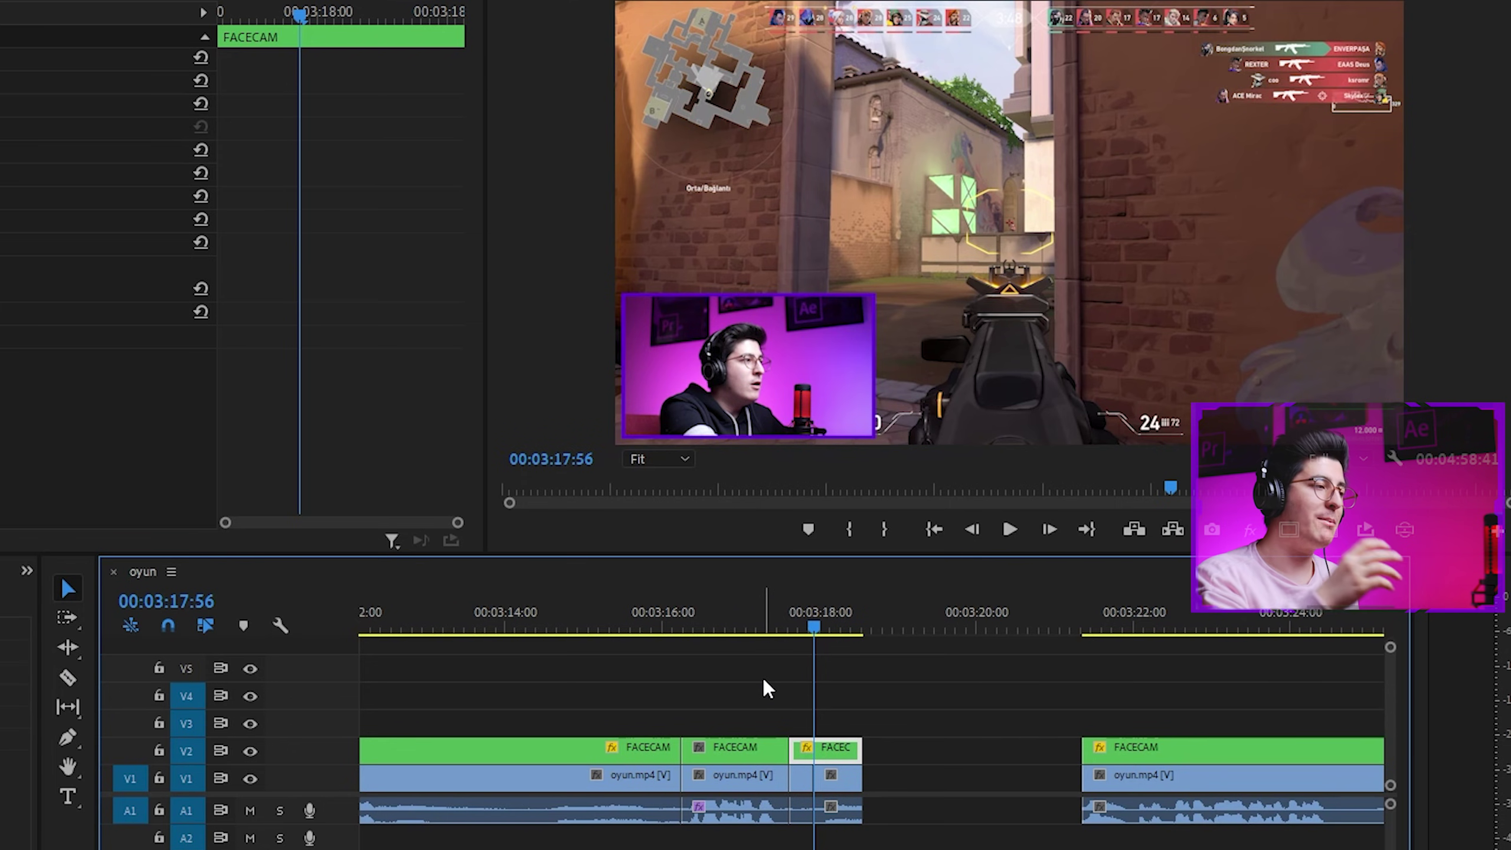
{"action": "key", "text": "="}
{"action": "left_click", "coordinate": [810, 777]}
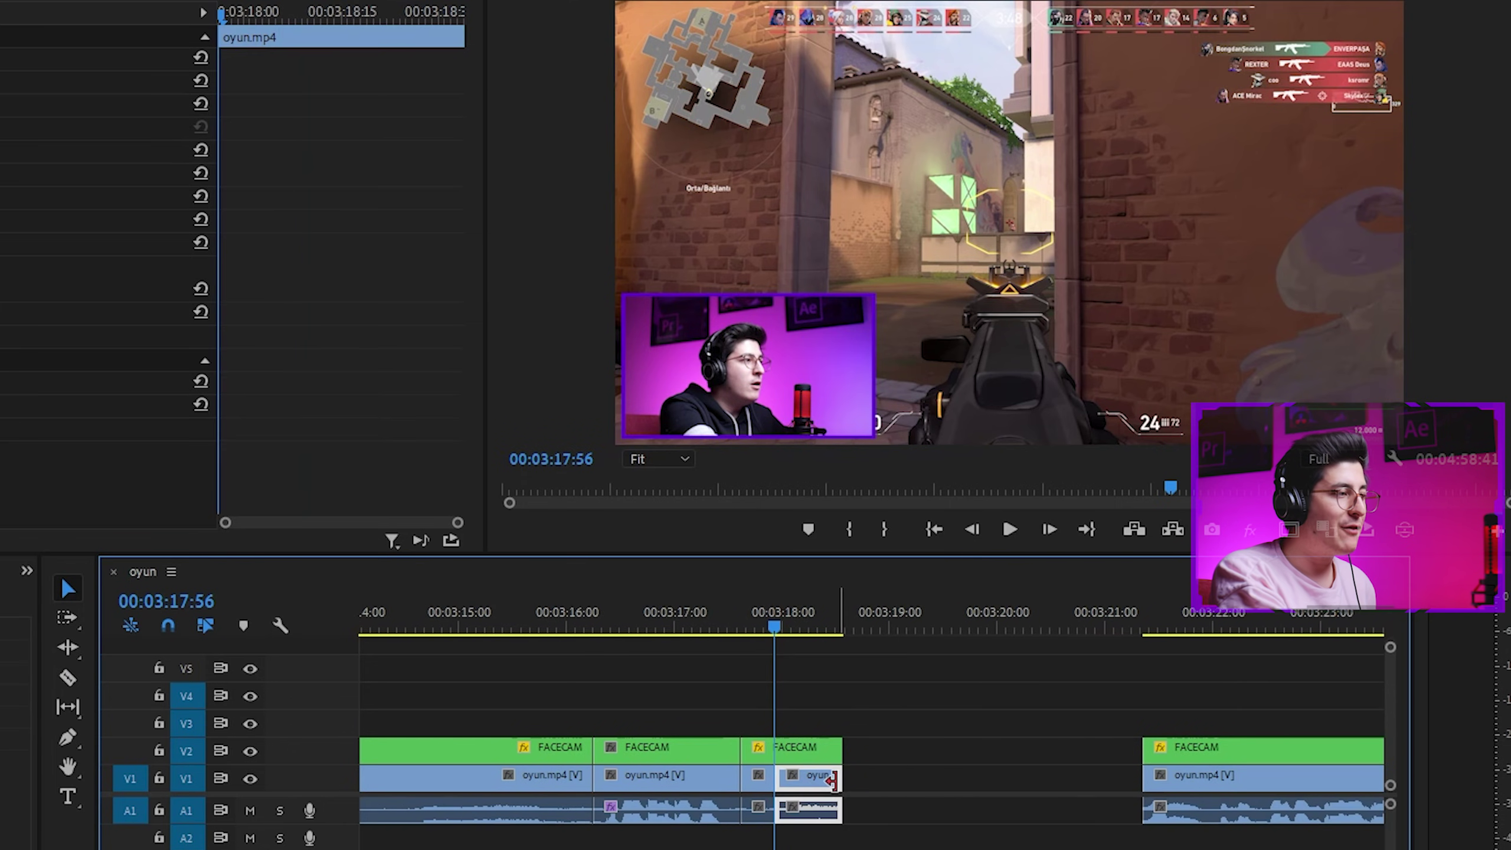
{"action": "left_click_drag", "start_coordinate": [803, 789], "coordinate": [871, 782]}
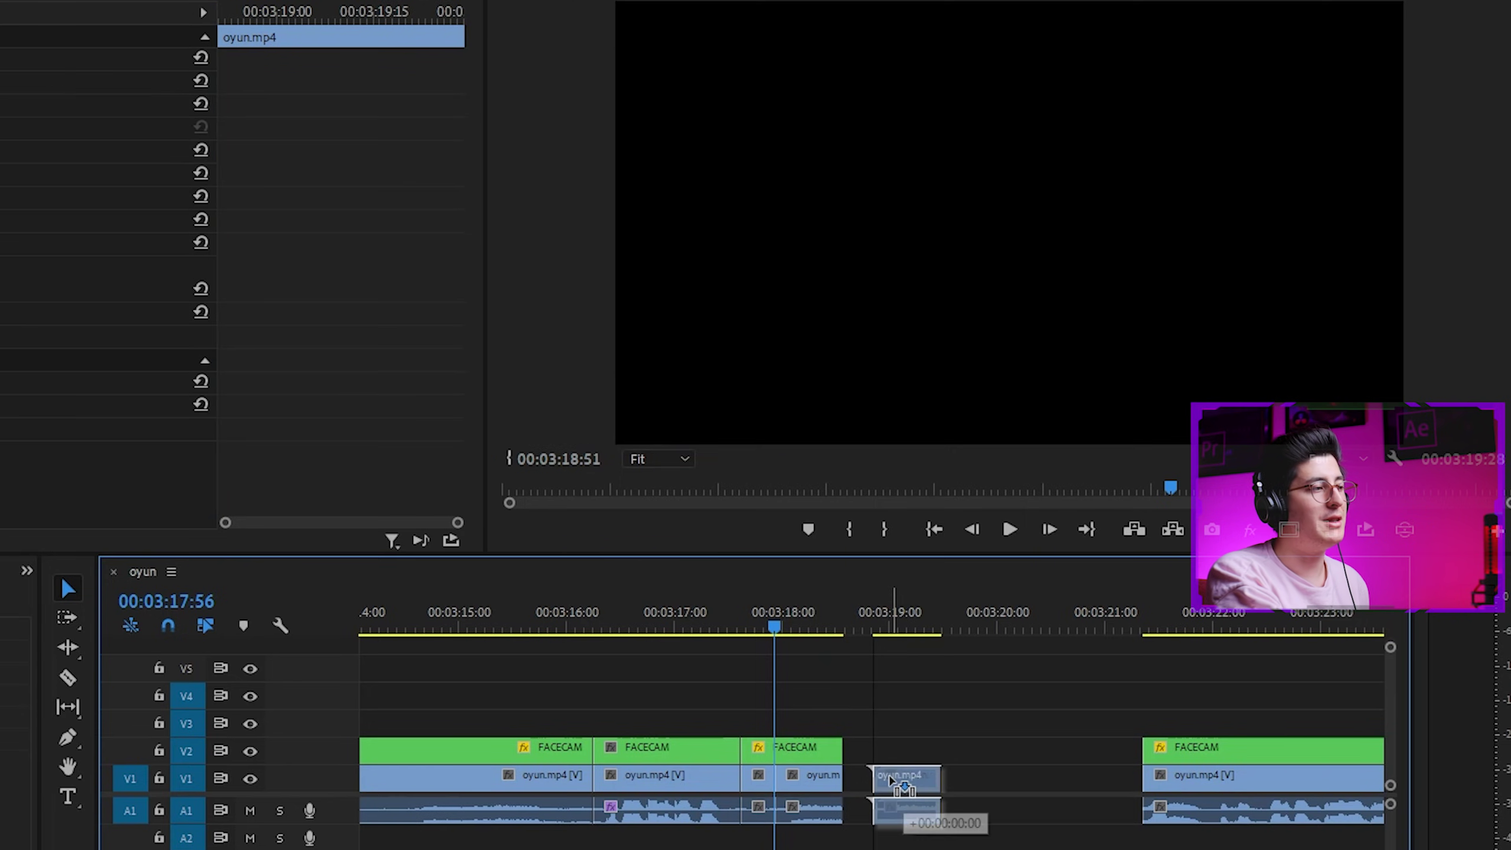
{"action": "left_click_drag", "start_coordinate": [773, 626], "coordinate": [858, 642]}
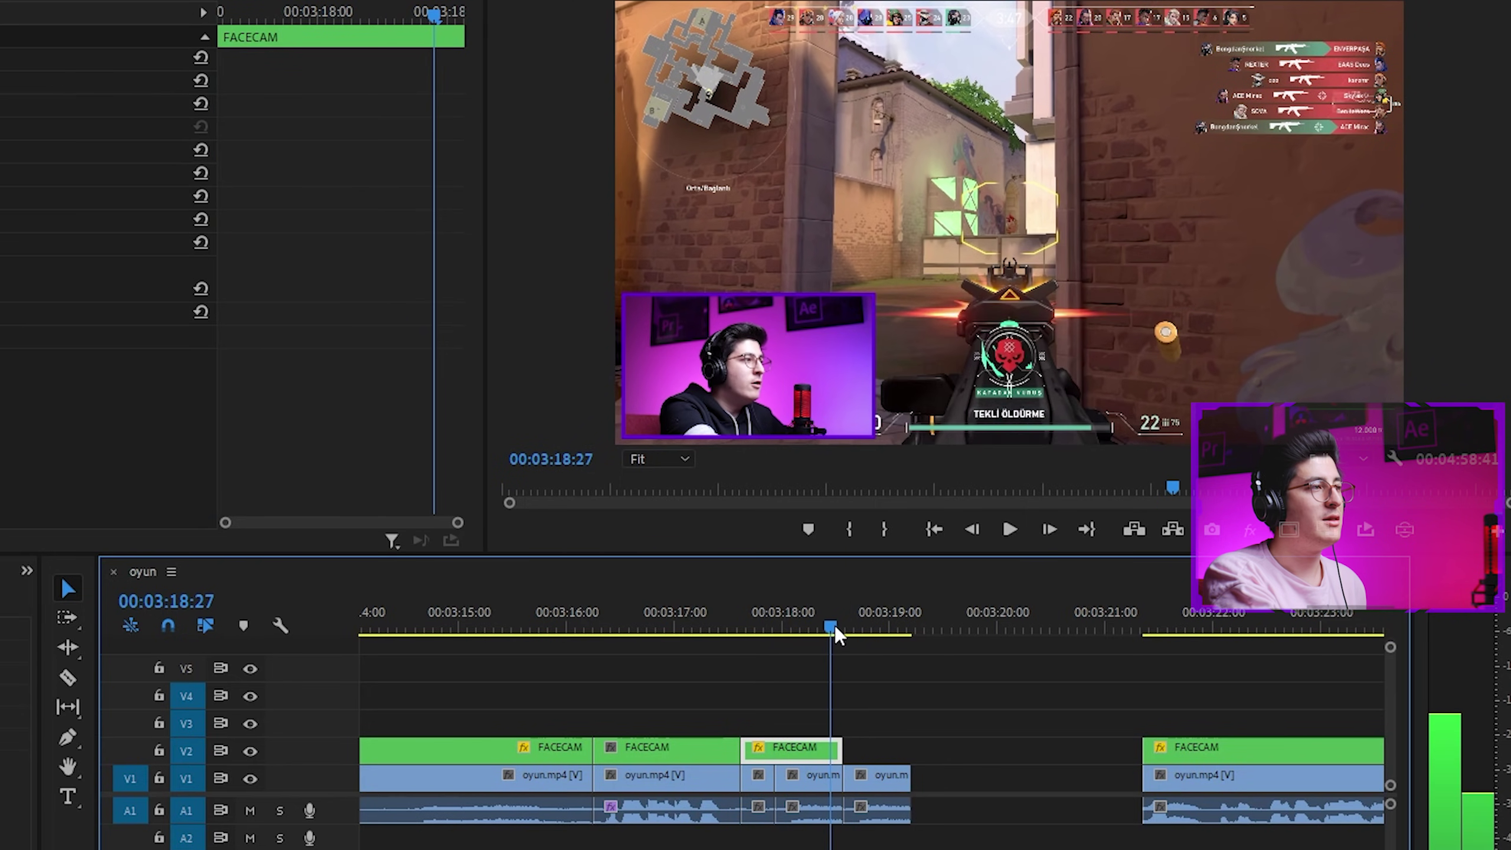
Scale the gameplay shot up about four times onto the enemy and ripple-extend its end.
{"action": "left_click", "coordinate": [669, 191]}
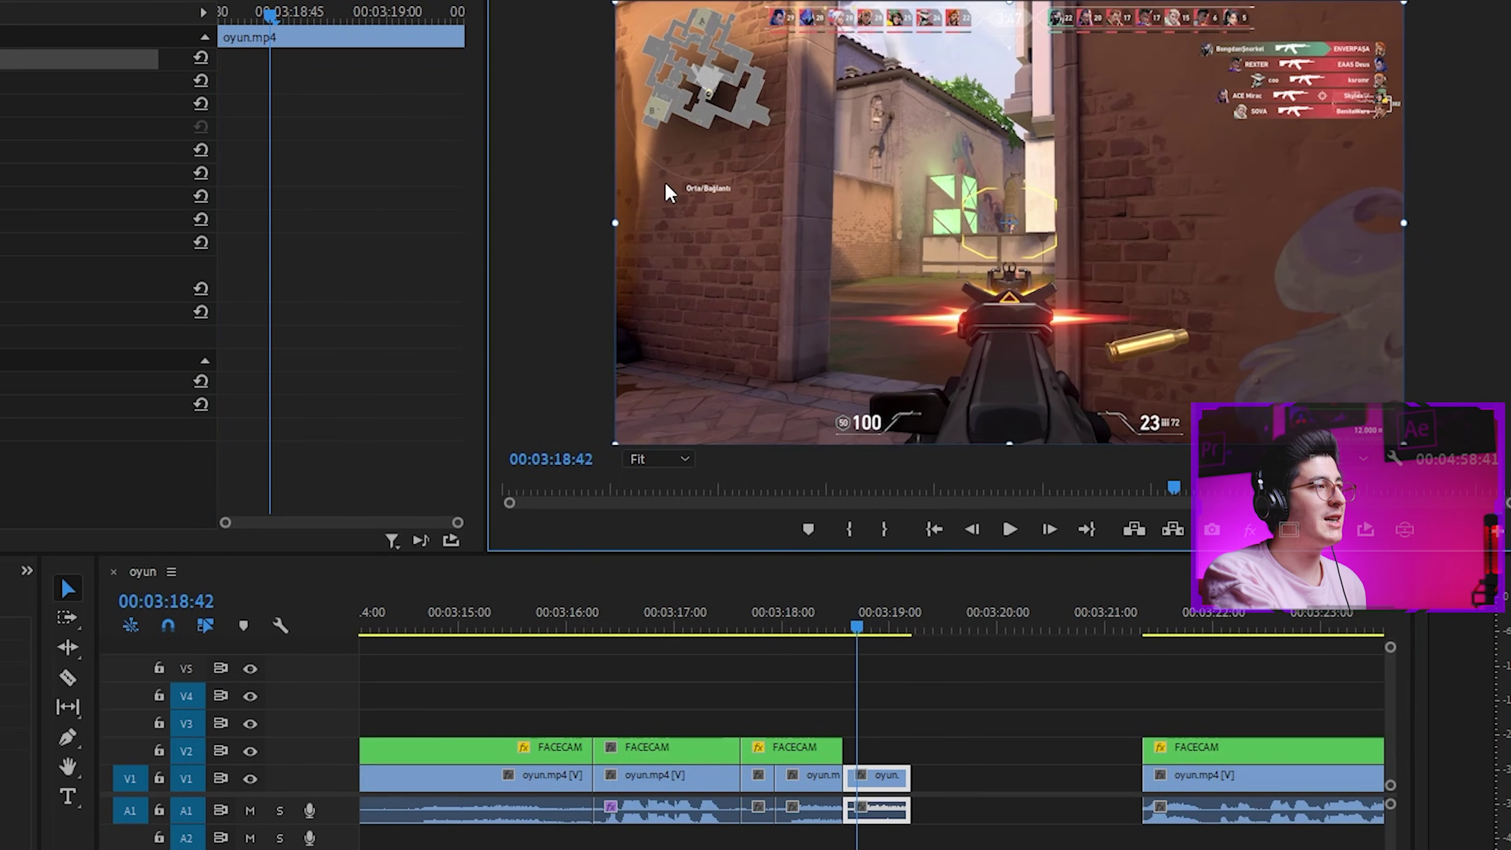
{"action": "left_click_drag", "start_coordinate": [617, 221], "coordinate": [3, 222]}
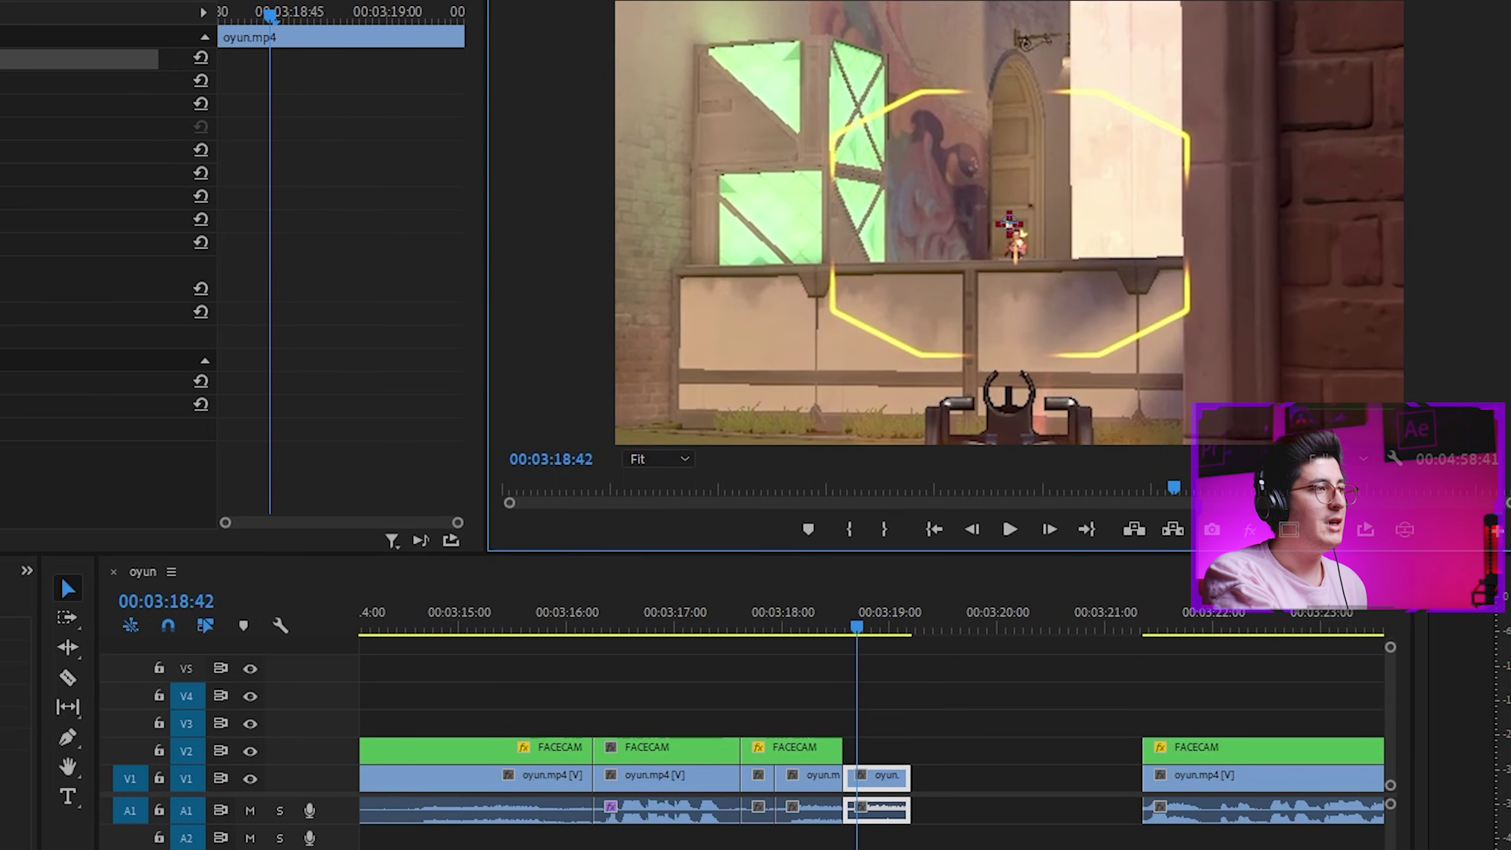
{"action": "key", "text": "b"}
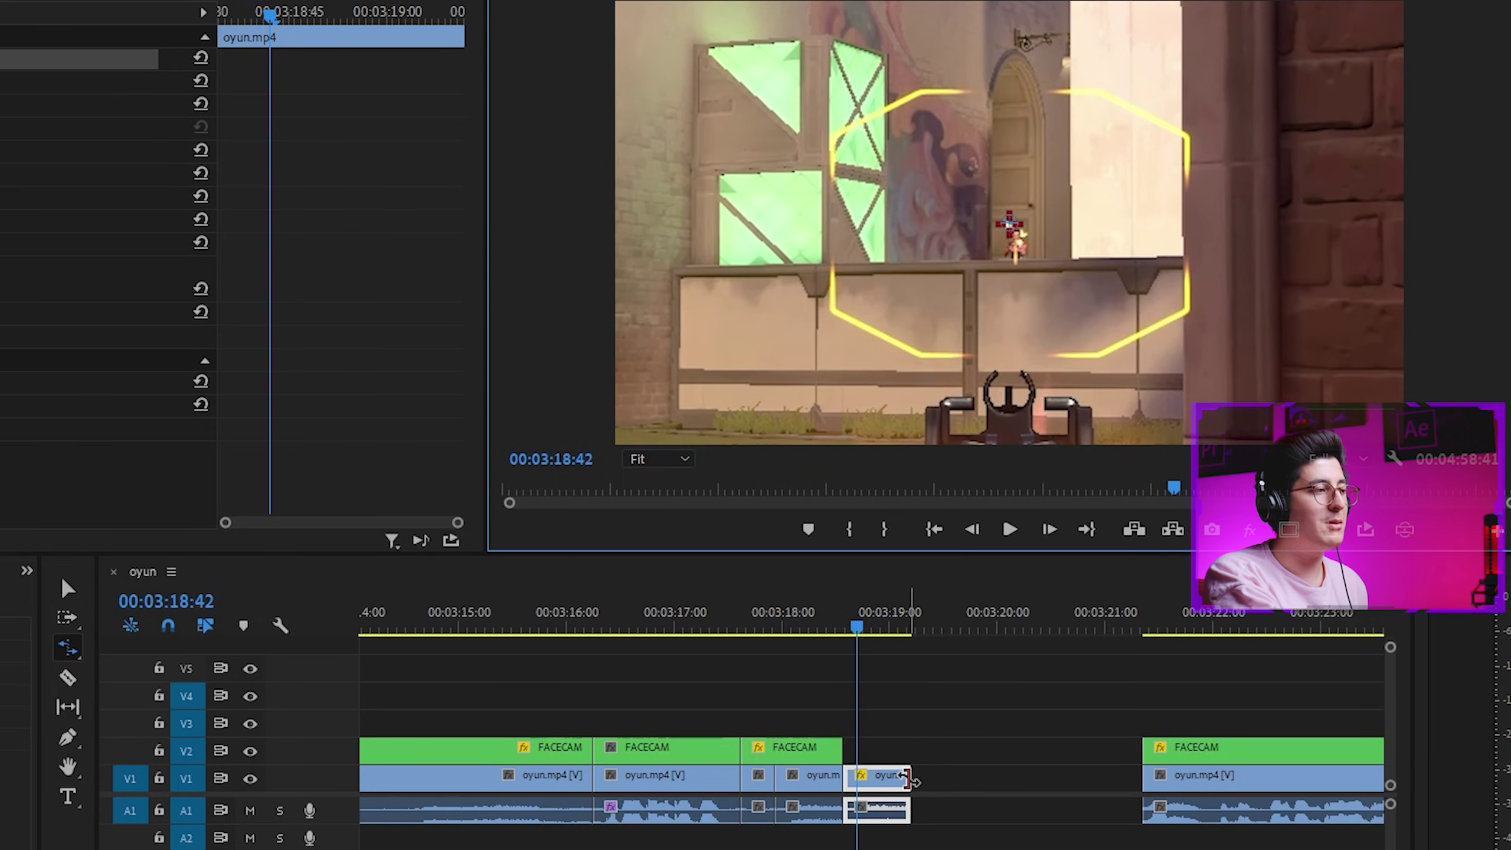
{"action": "left_click_drag", "start_coordinate": [908, 777], "coordinate": [957, 777]}
{"action": "key", "text": "v"}
{"action": "left_click", "coordinate": [759, 613]}
{"action": "key", "text": "space"}
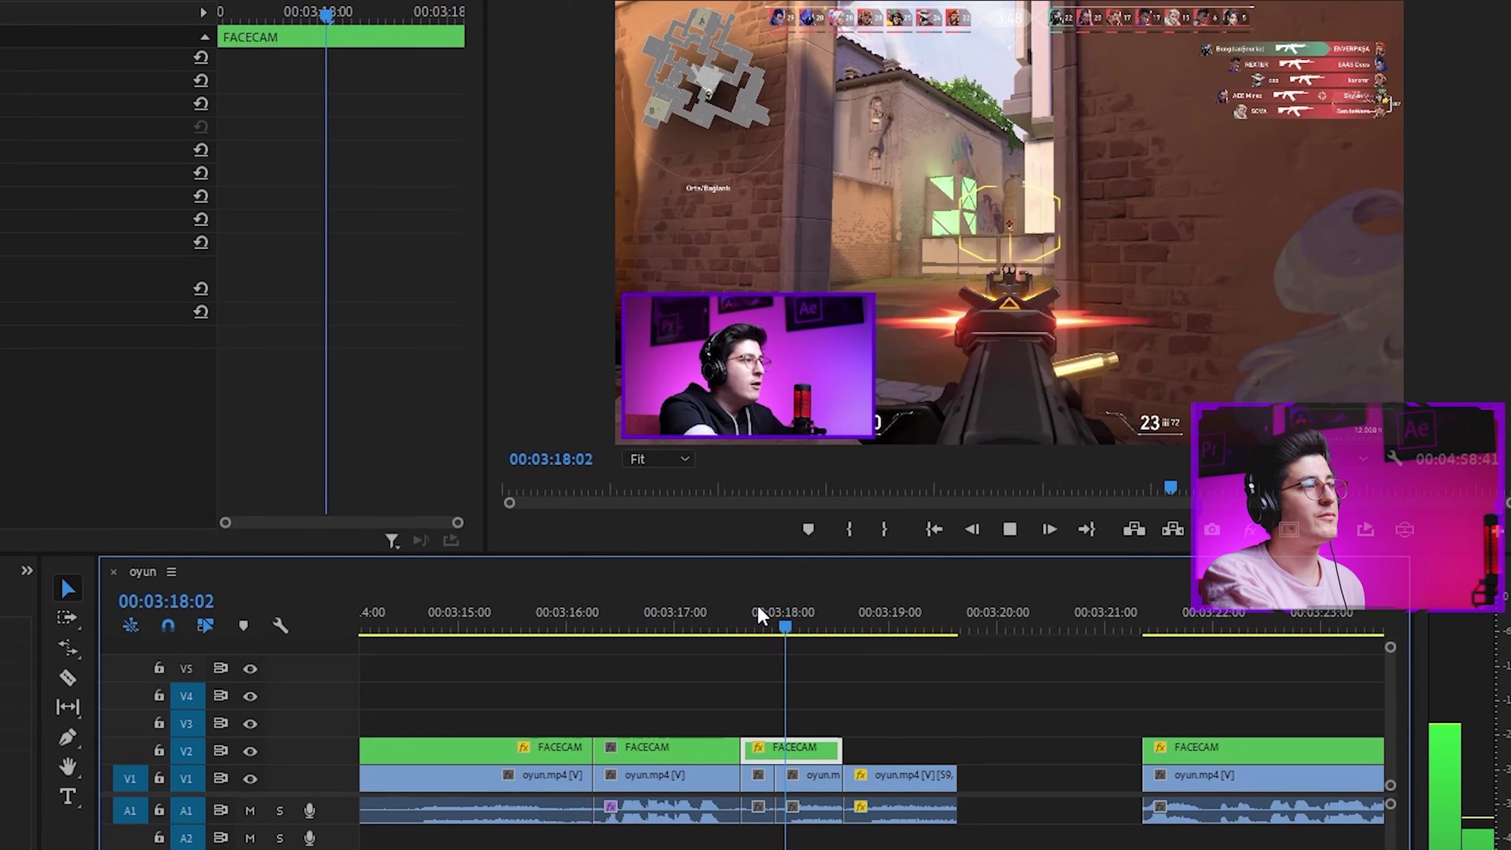
Delete the empty gap after the zoomed gameplay clip so later clips close up, then review.
{"action": "left_click", "coordinate": [982, 777]}
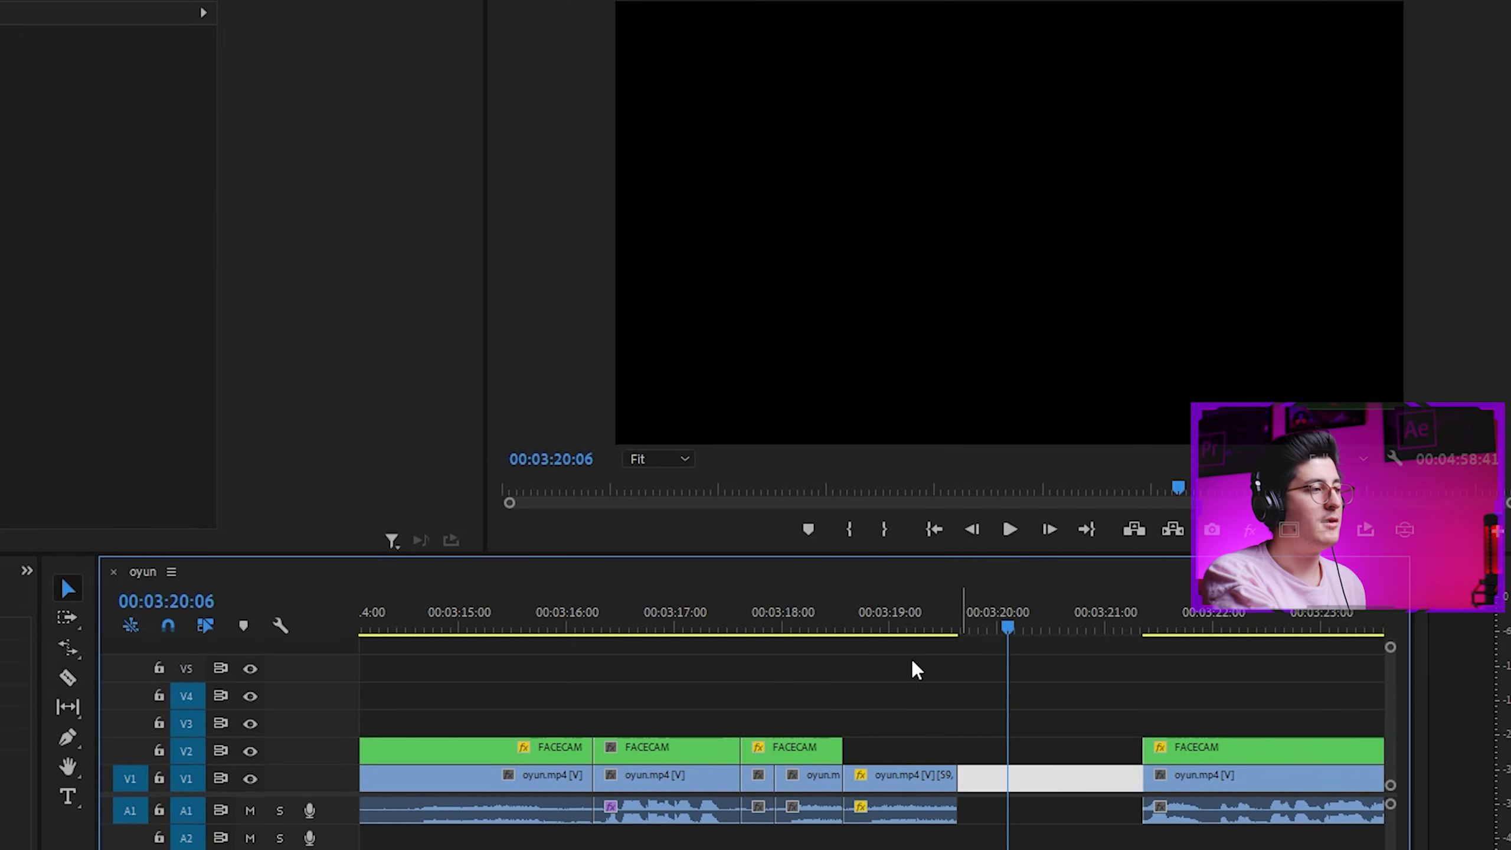
{"action": "key", "text": "Delete"}
{"action": "left_click", "coordinate": [762, 616]}
{"action": "key", "text": "space"}
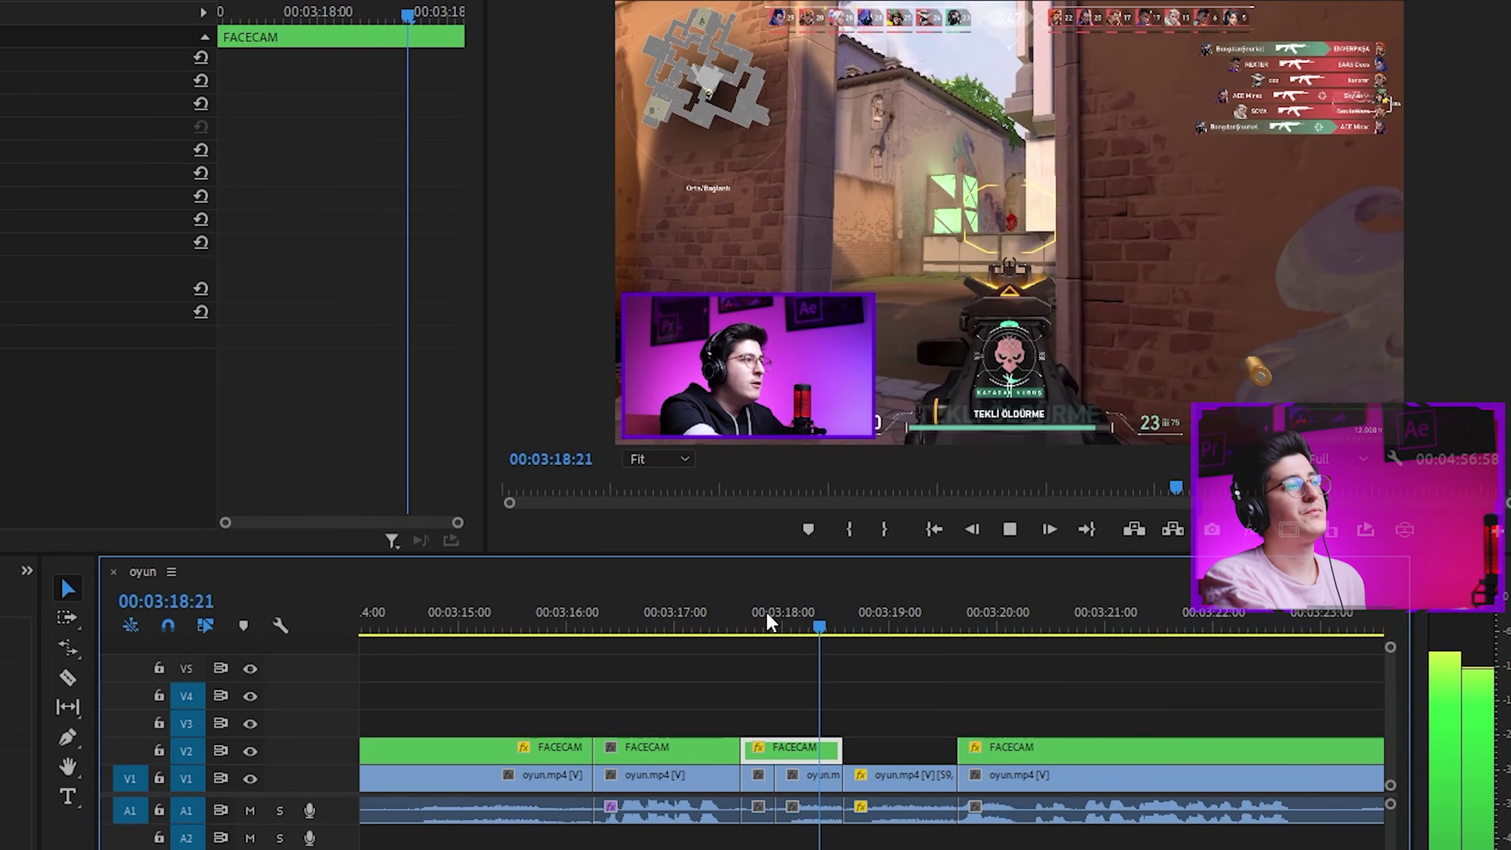
{"action": "key", "text": "minus"}
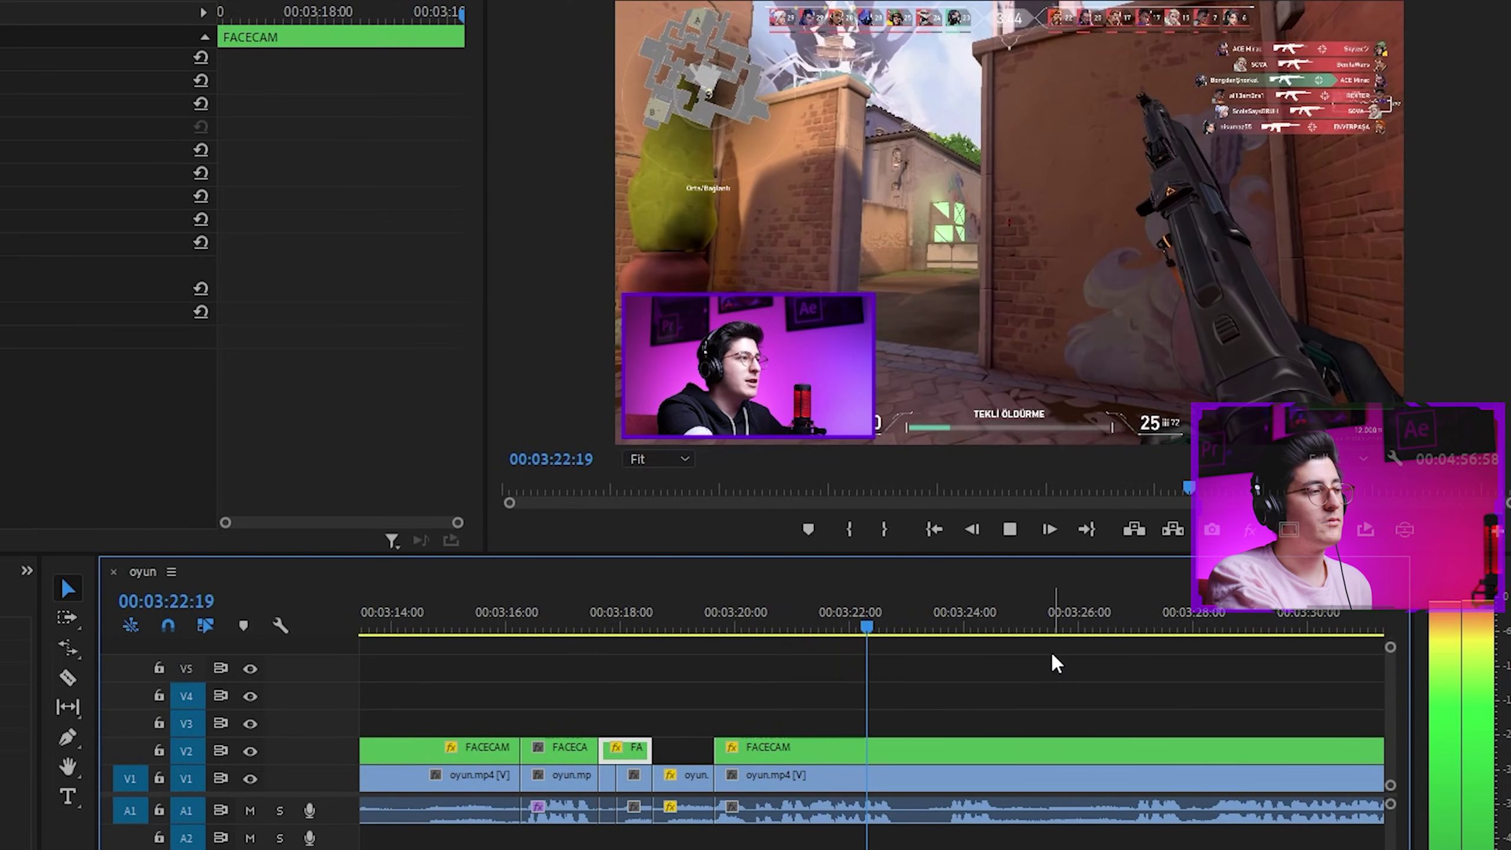
{"action": "key", "text": "minus"}
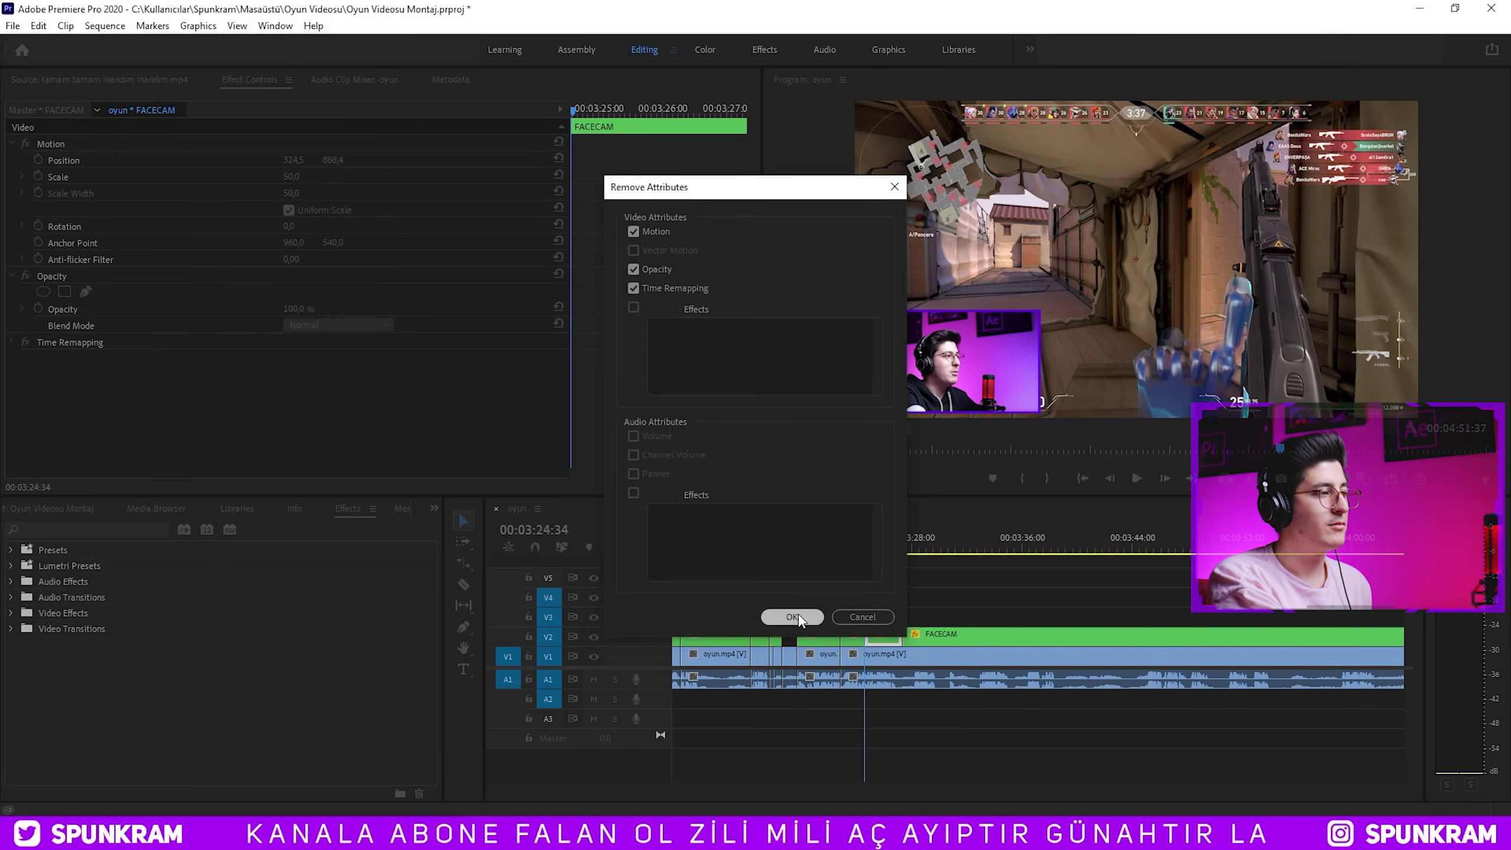
Reset the facecam clip to full frame and trim its end, then play it back.
{"action": "left_click", "coordinate": [796, 617]}
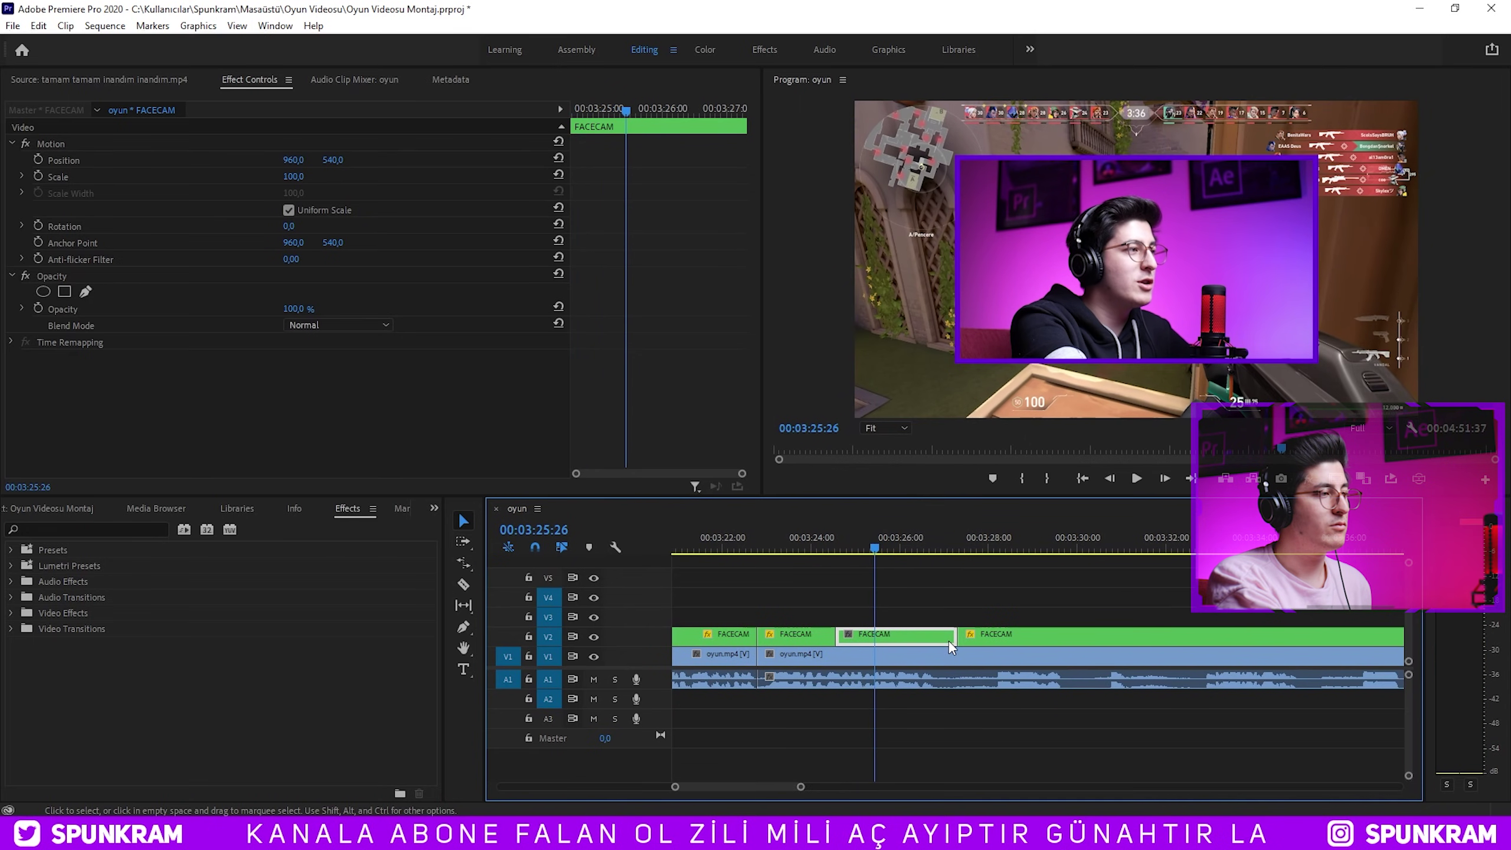
{"action": "left_click_drag", "start_coordinate": [930, 638], "coordinate": [935, 637]}
{"action": "key", "text": "space"}
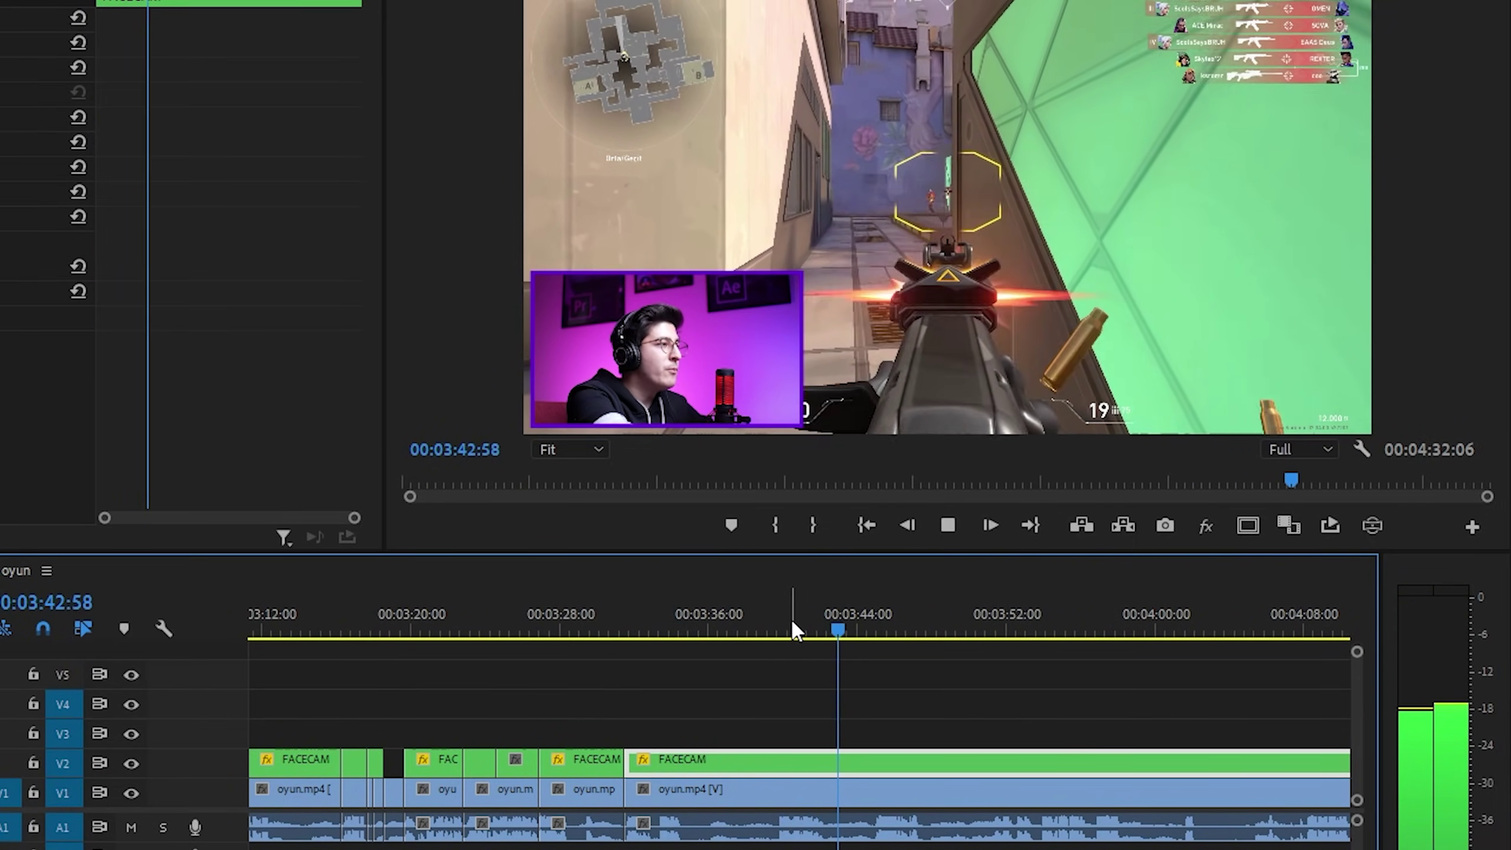
{"action": "key", "text": "space"}
Cut the sequence around 03:33 and ripple-delete the dead gameplay after it.
{"action": "left_click_drag", "start_coordinate": [788, 615], "coordinate": [652, 616]}
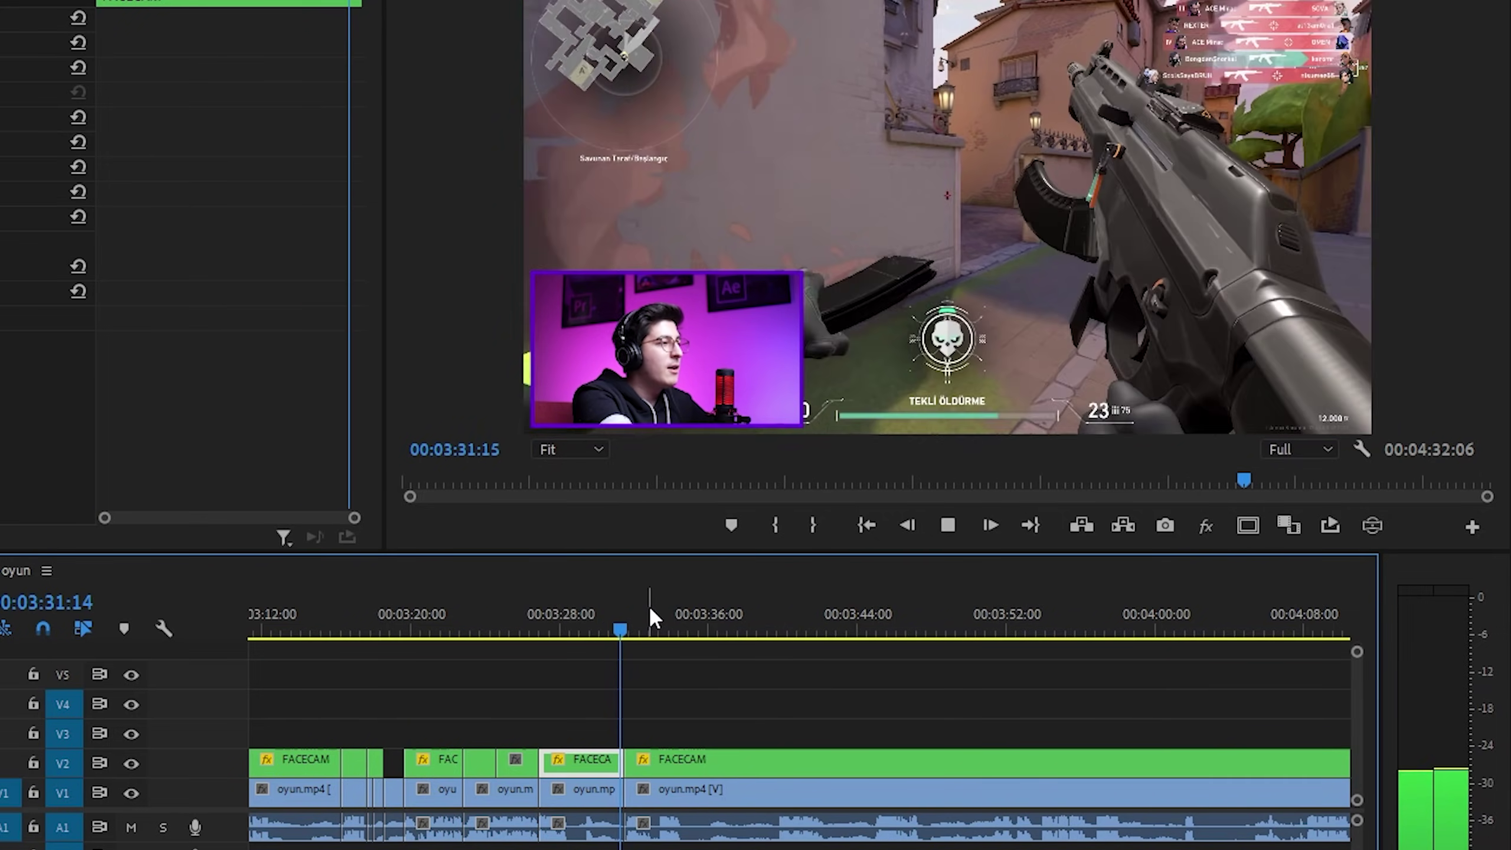
{"action": "key", "text": "space"}
{"action": "key", "text": "ctrl+k"}
{"action": "key", "text": "q"}
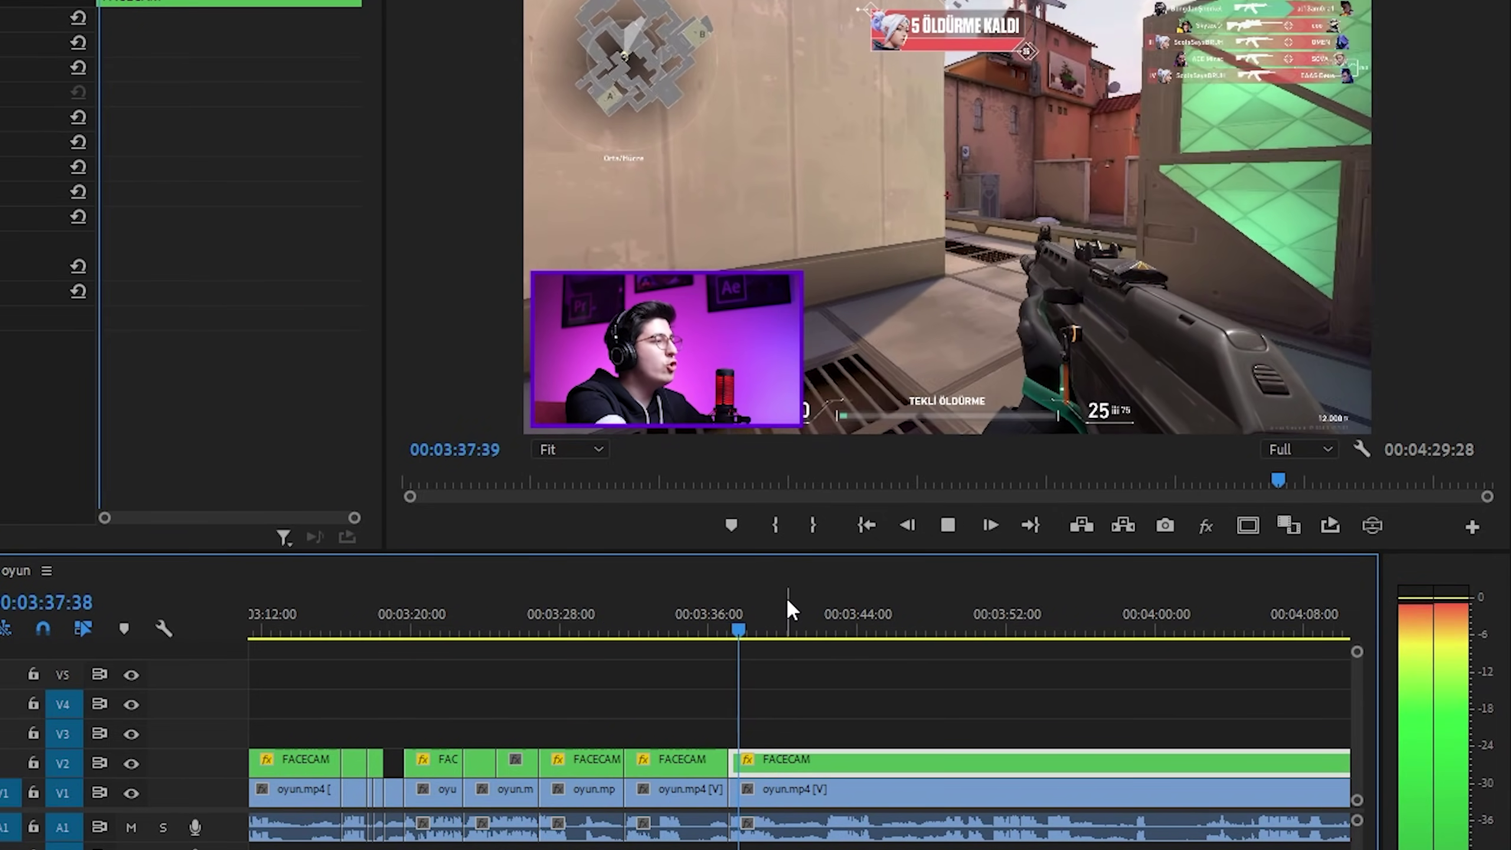
{"action": "key", "text": "equal"}
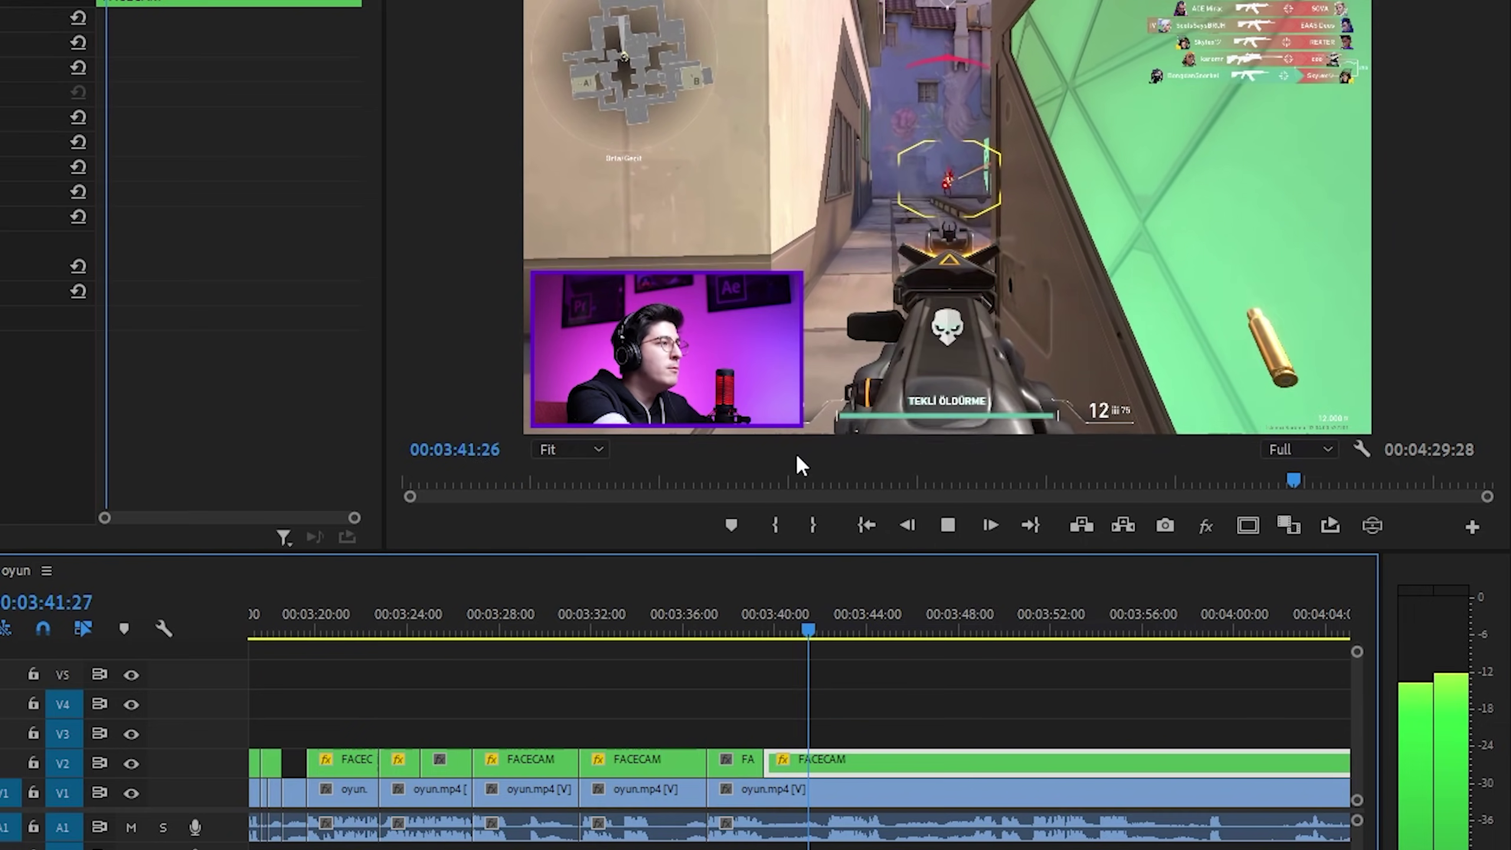
Razor the V1 gameplay at the kill near 03:40 to isolate a short piece.
{"action": "left_click_drag", "start_coordinate": [821, 614], "coordinate": [770, 614]}
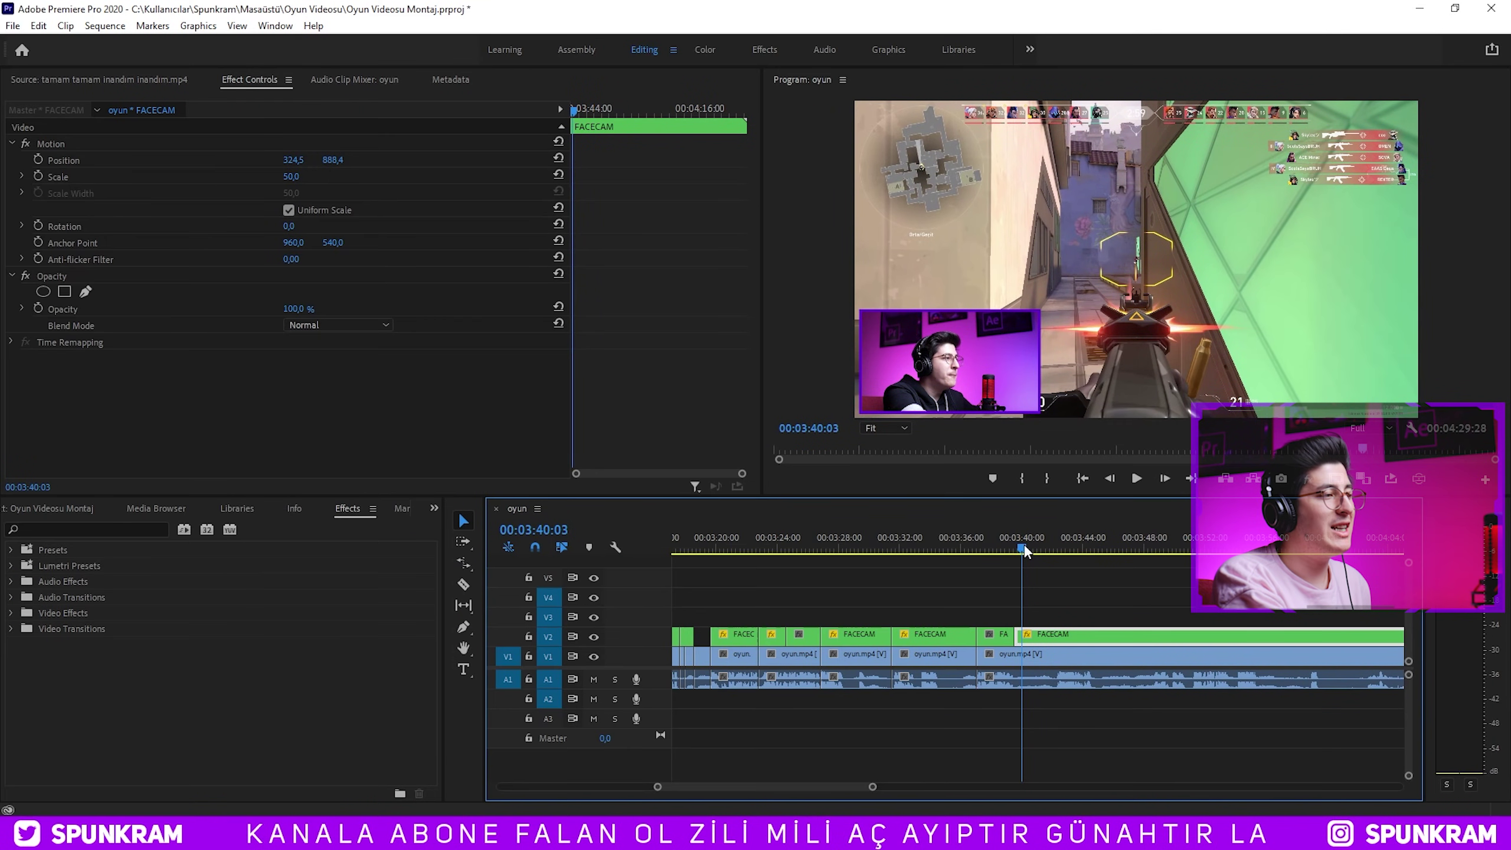
{"action": "left_click", "coordinate": [1058, 654]}
{"action": "key", "text": "v"}
{"action": "left_click", "coordinate": [1042, 655]}
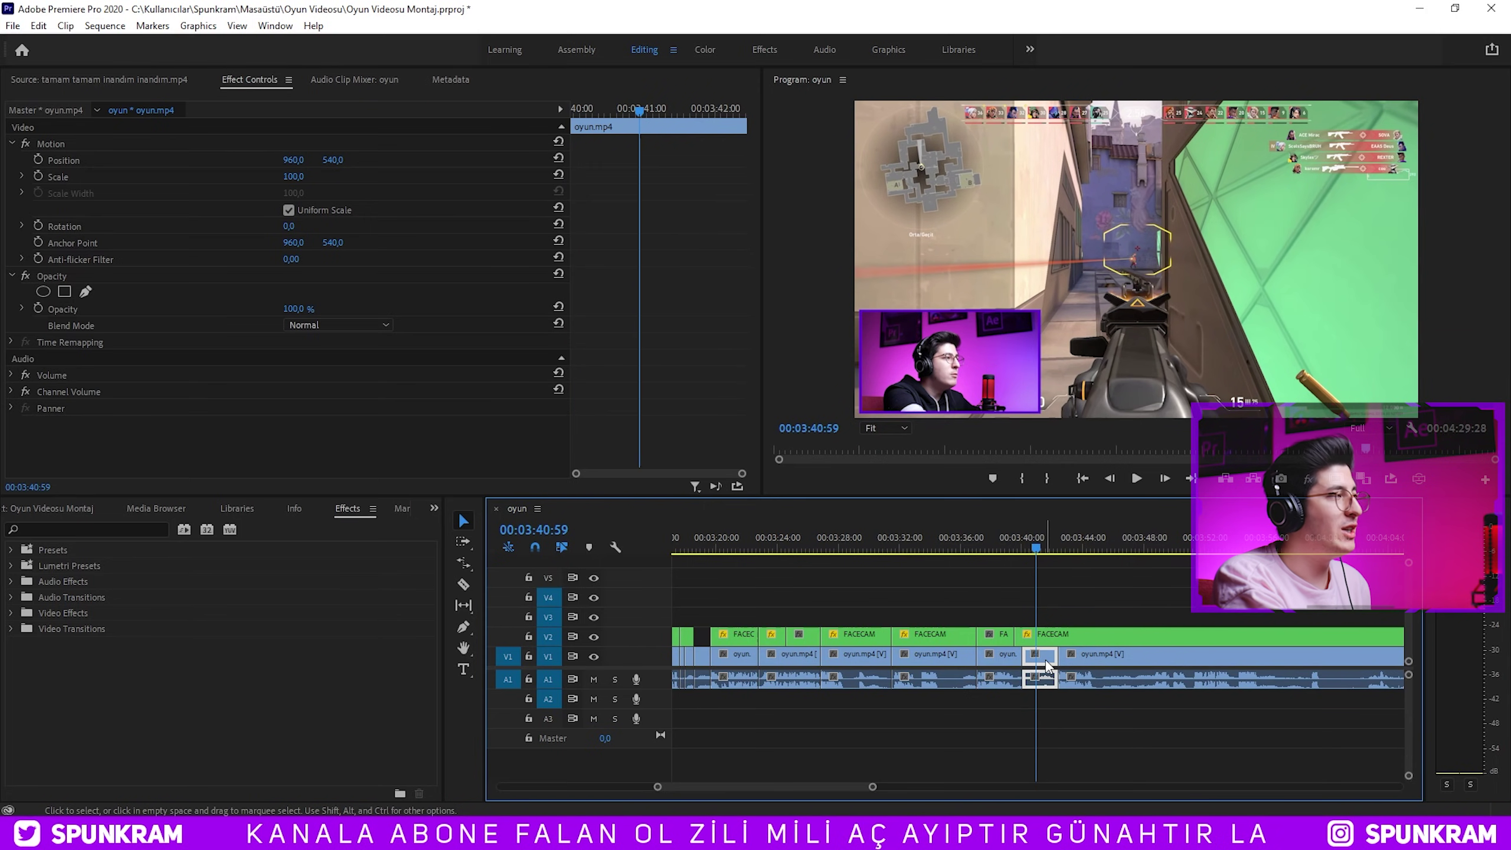
Raise that piece's Scale and Position to zoom onto the enemy, then review it.
{"action": "left_click", "coordinate": [266, 142]}
{"action": "left_click_drag", "start_coordinate": [290, 175], "coordinate": [358, 174]}
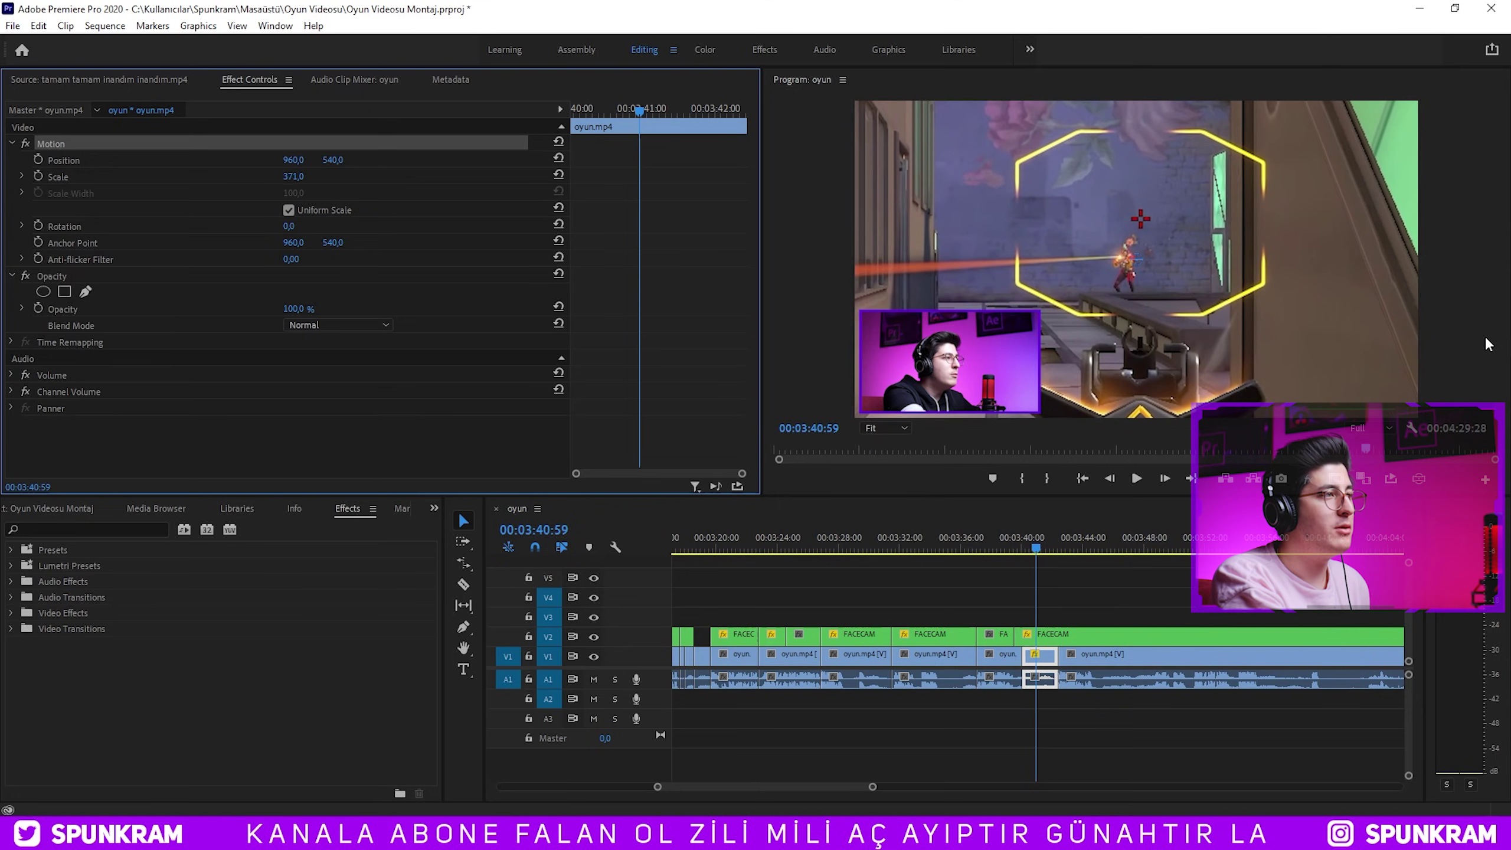
{"action": "left_click_drag", "start_coordinate": [1254, 330], "coordinate": [1271, 320]}
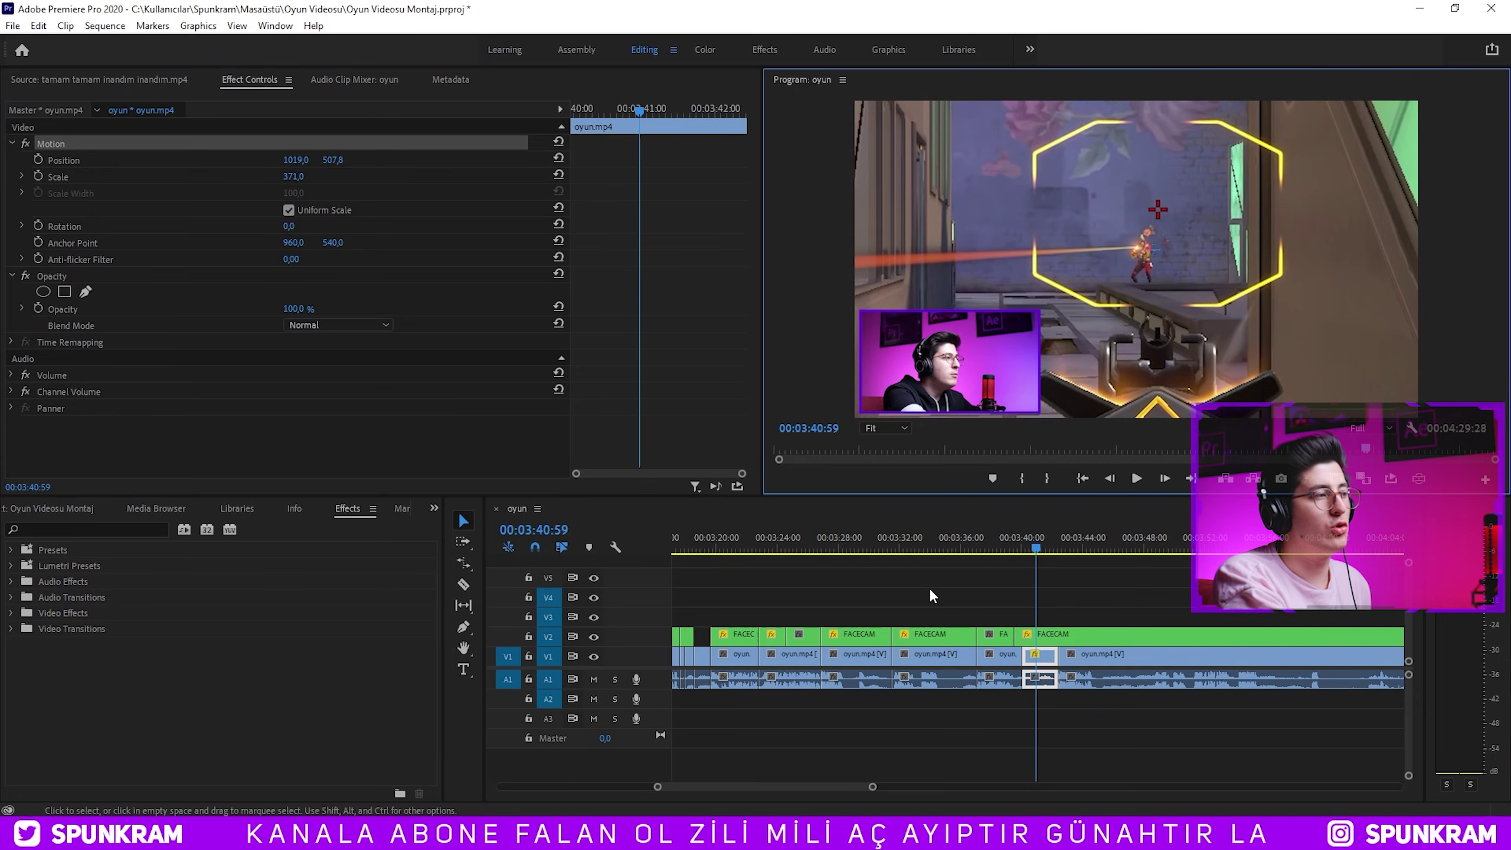
{"action": "left_click", "coordinate": [1007, 532]}
{"action": "key", "text": "space"}
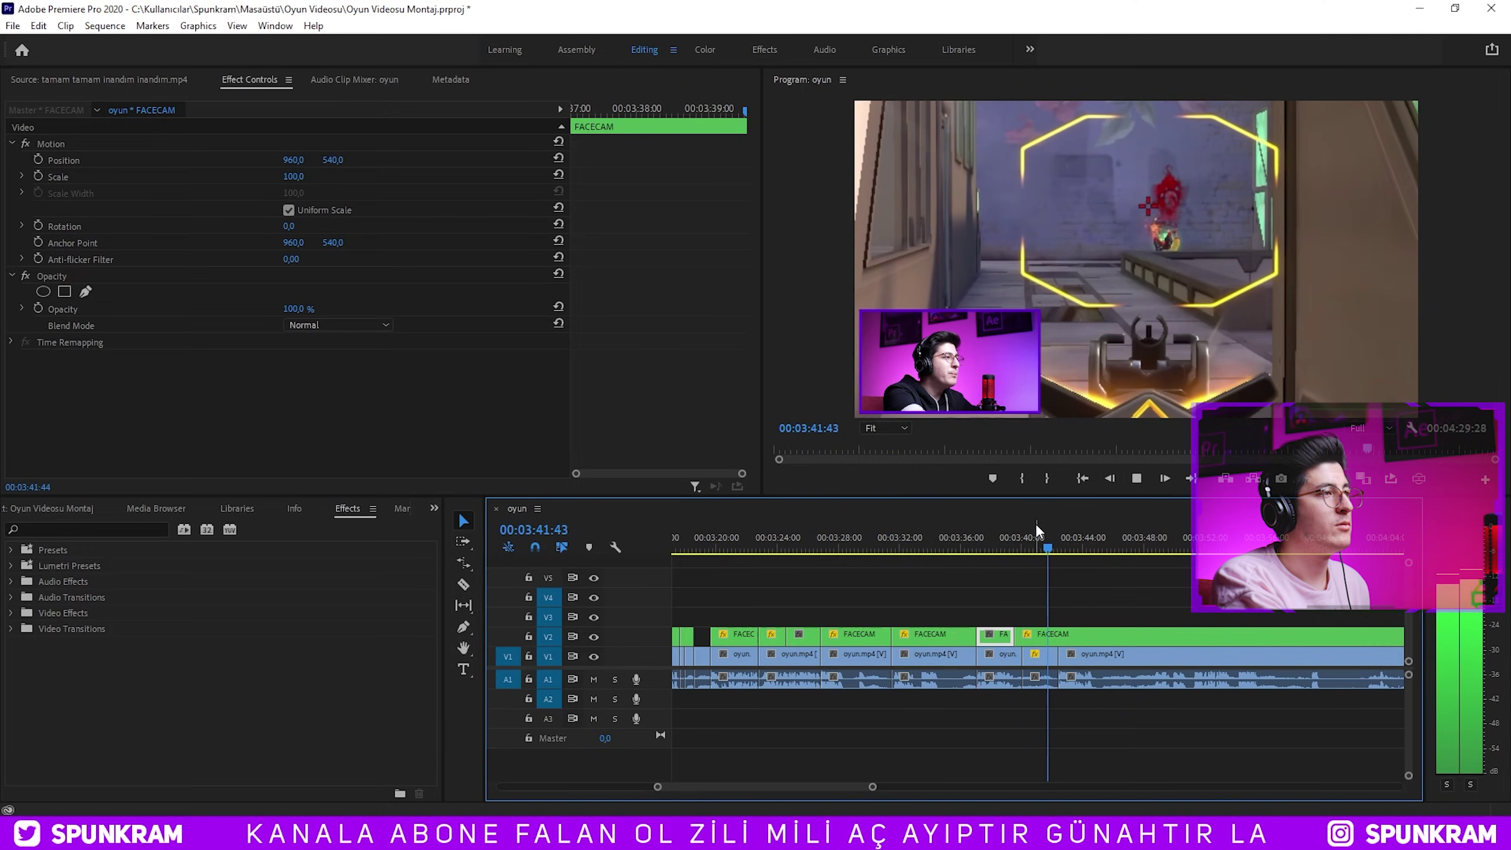
{"action": "key", "text": "space"}
{"action": "key", "text": "space"}
Split the facecam near 03:51 and 04:01 and delete the short piece near 04:02.
{"action": "key", "text": "minus"}
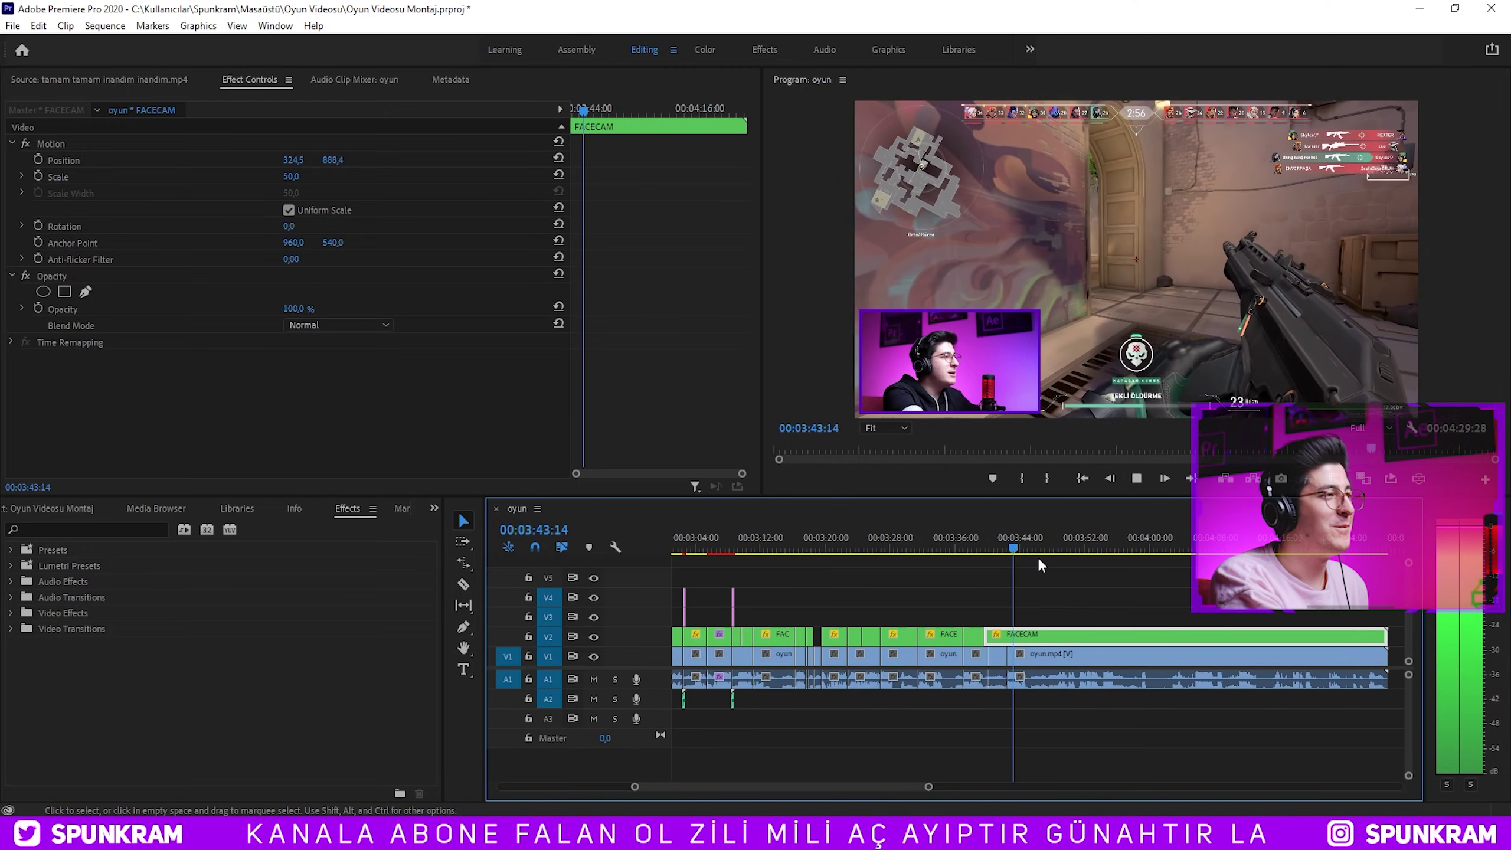
{"action": "left_click_drag", "start_coordinate": [1054, 555], "coordinate": [1025, 541]}
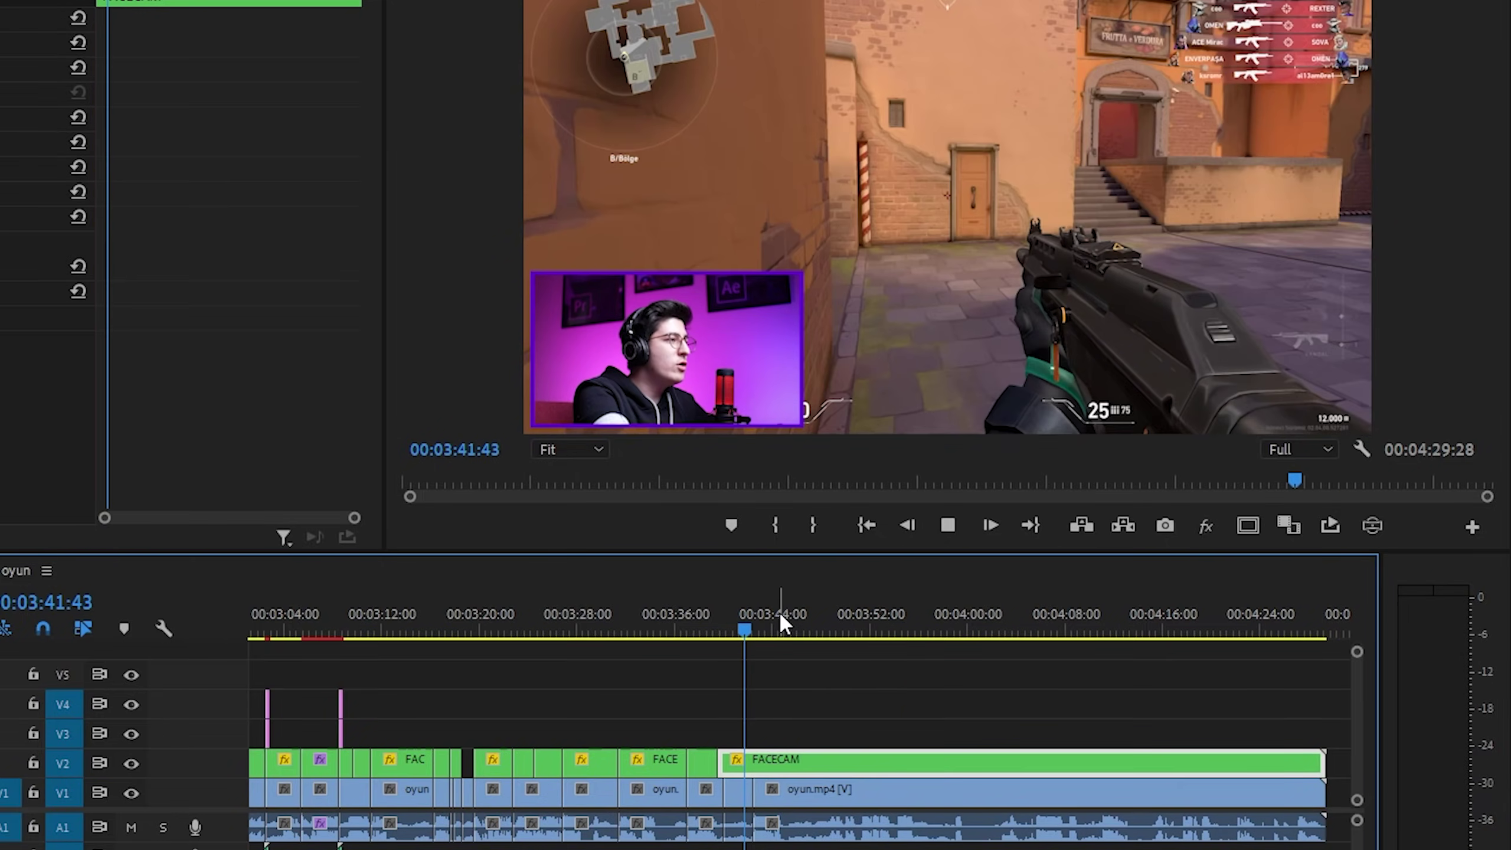
{"action": "left_click", "coordinate": [891, 757]}
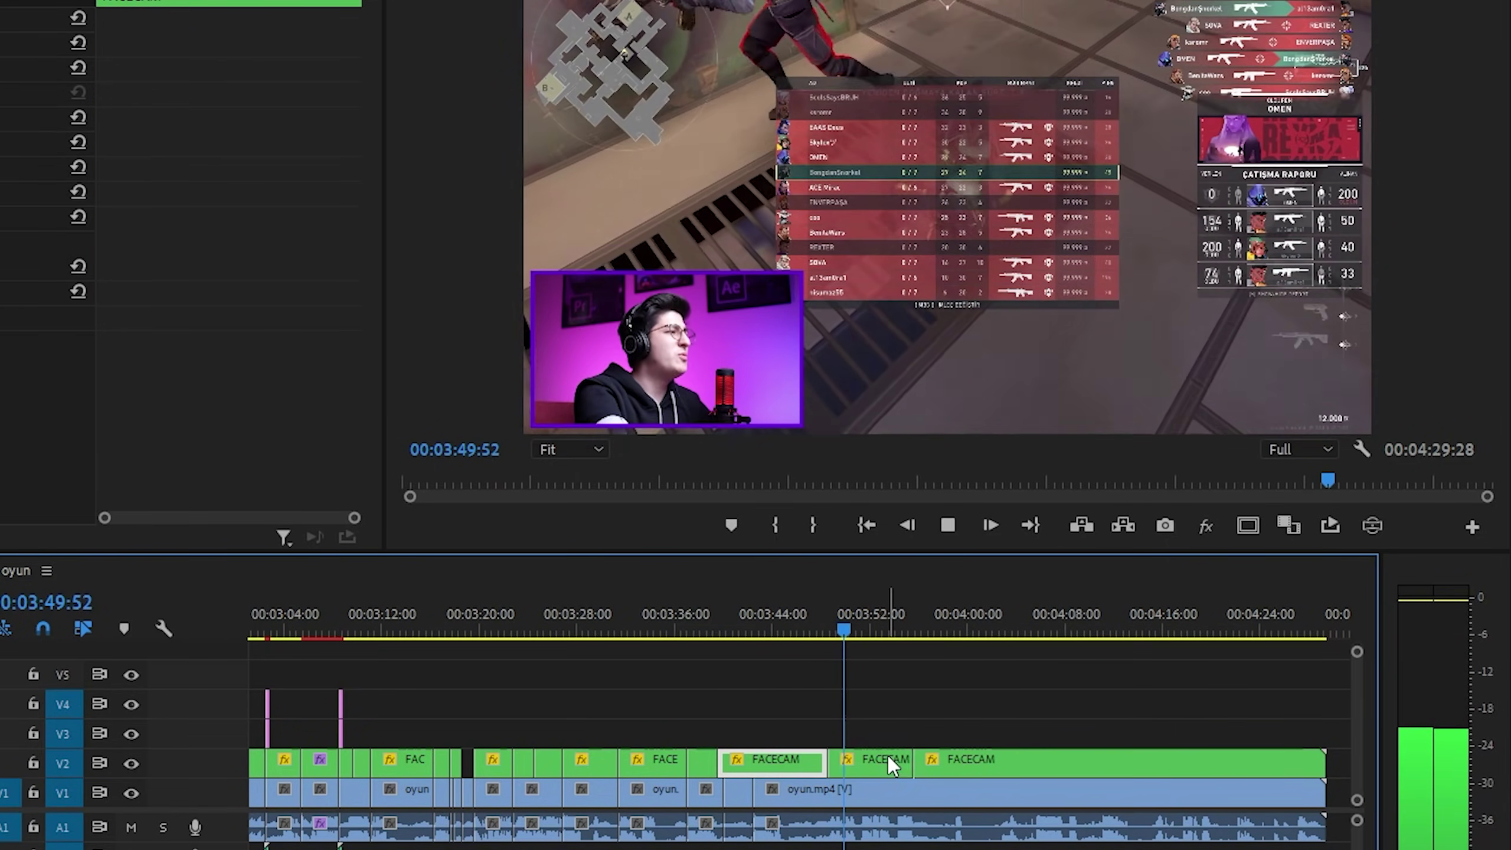
{"action": "left_click_drag", "start_coordinate": [912, 763], "coordinate": [891, 762]}
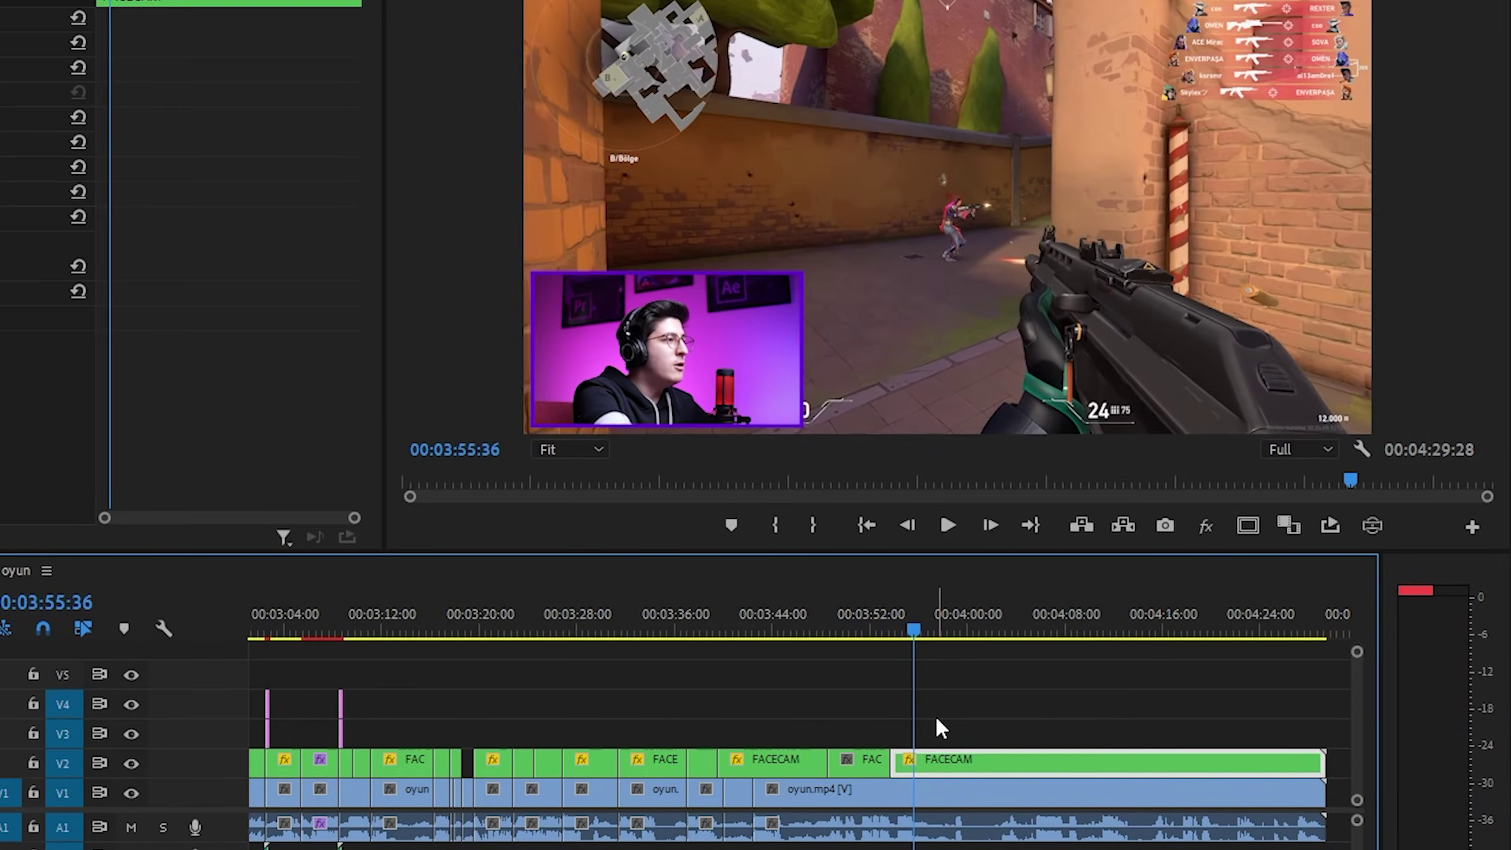
{"action": "key", "text": "ctrl+k"}
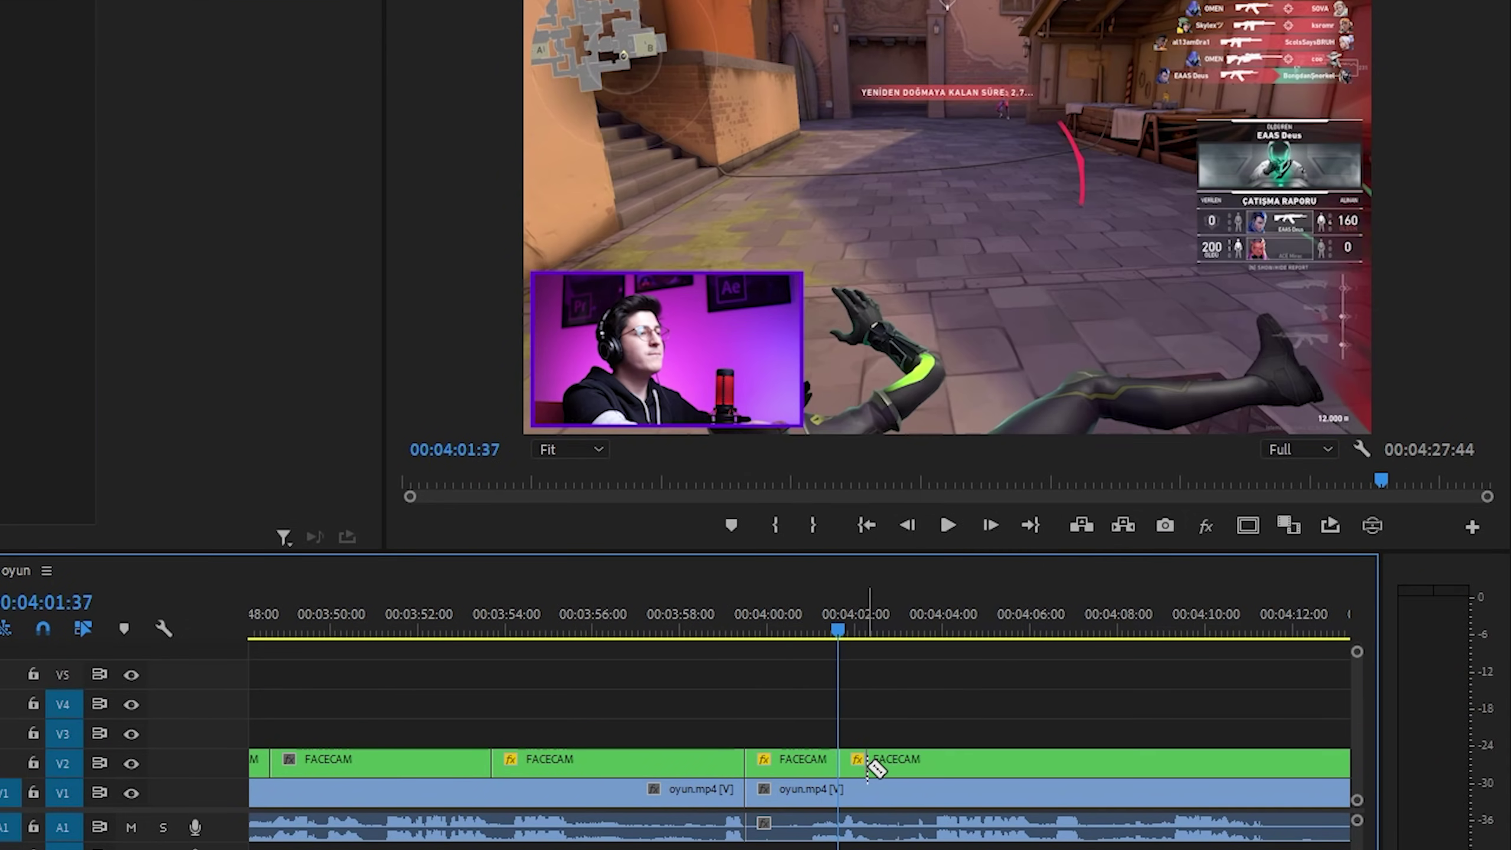
{"action": "key", "text": "ctrl+k"}
{"action": "left_click", "coordinate": [907, 632]}
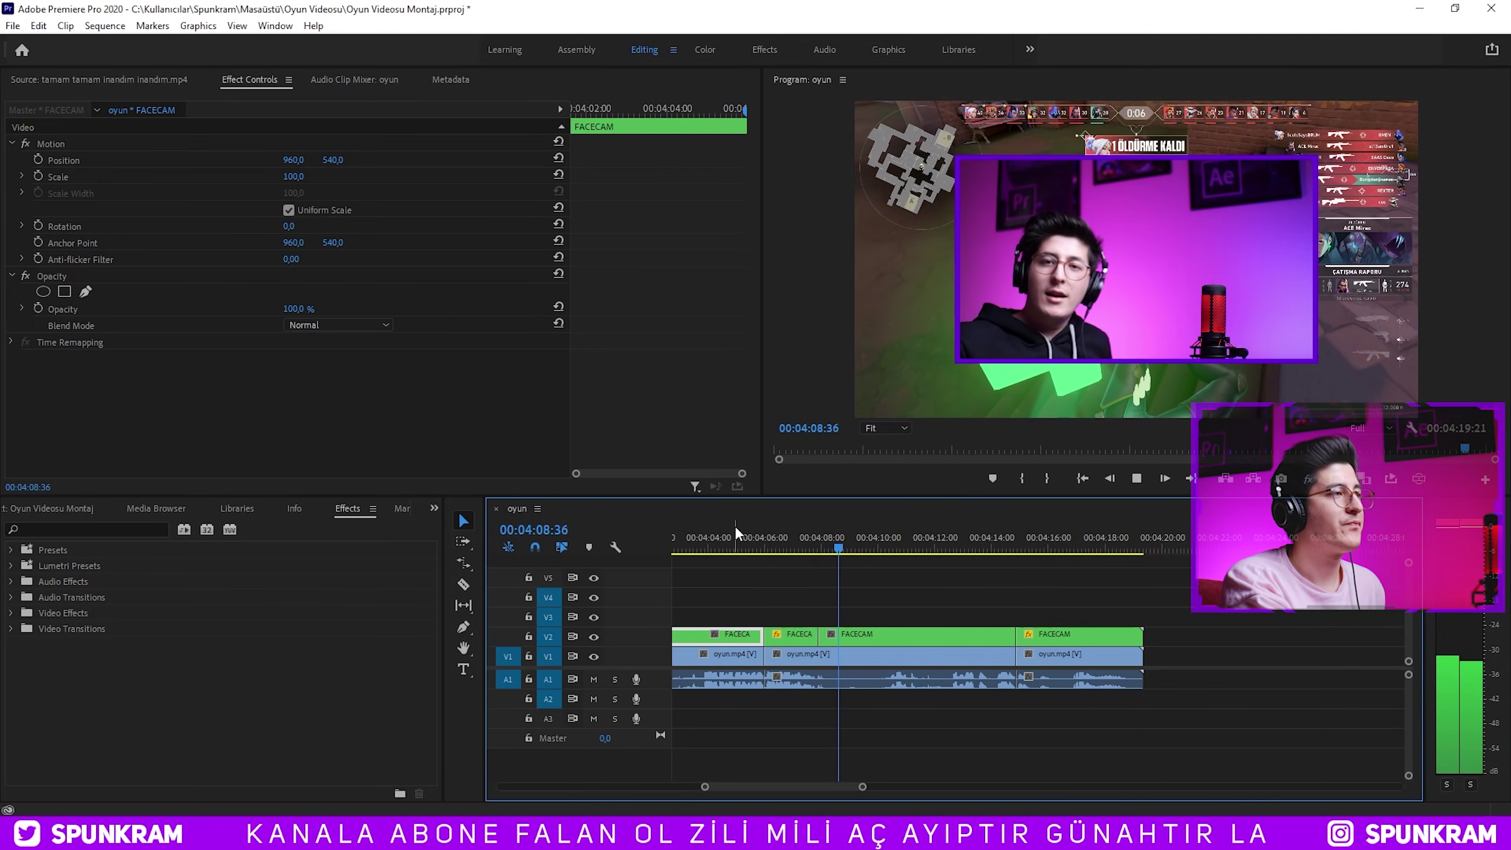
Scale the facecam clip at 04:09 up to about 162 to fill the frame and copy its Motion settings.
{"action": "key", "text": "space"}
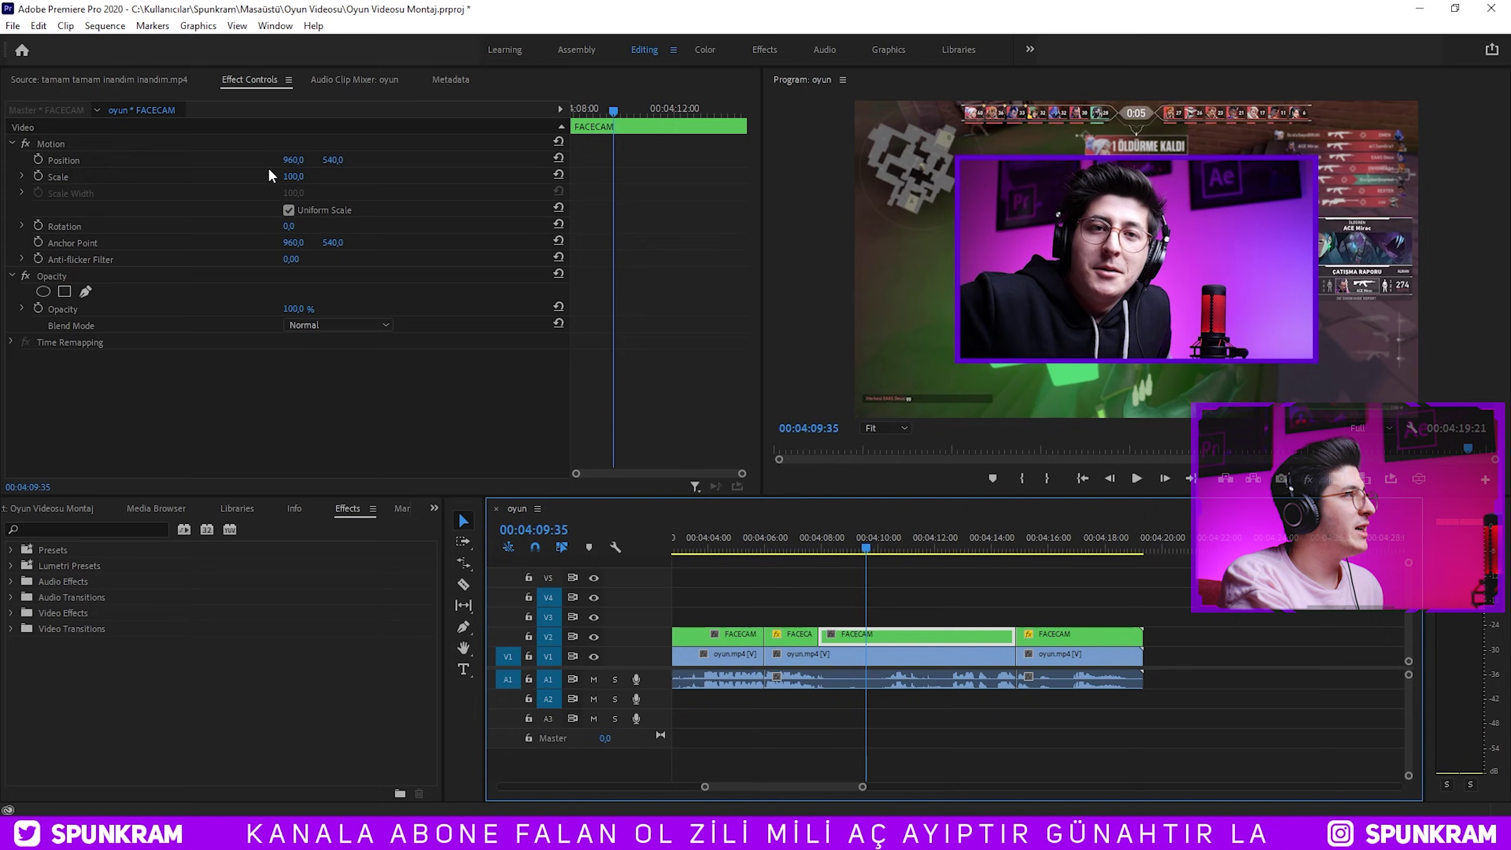
{"action": "left_click", "coordinate": [300, 174]}
{"action": "left_click_drag", "start_coordinate": [293, 176], "coordinate": [315, 120]}
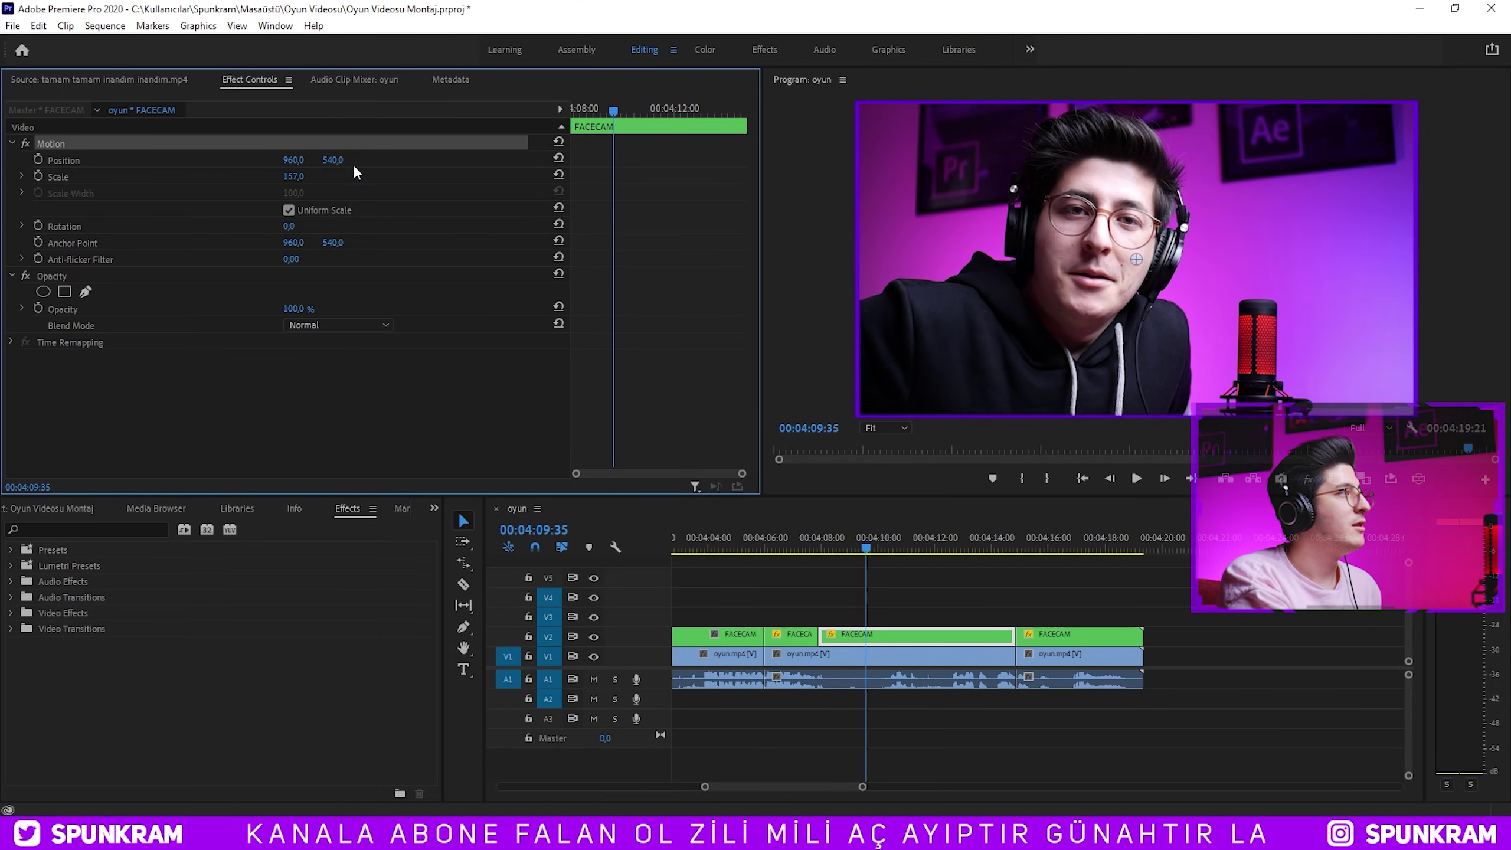
{"action": "left_click_drag", "start_coordinate": [294, 176], "coordinate": [301, 176]}
{"action": "right_click", "coordinate": [281, 161]}
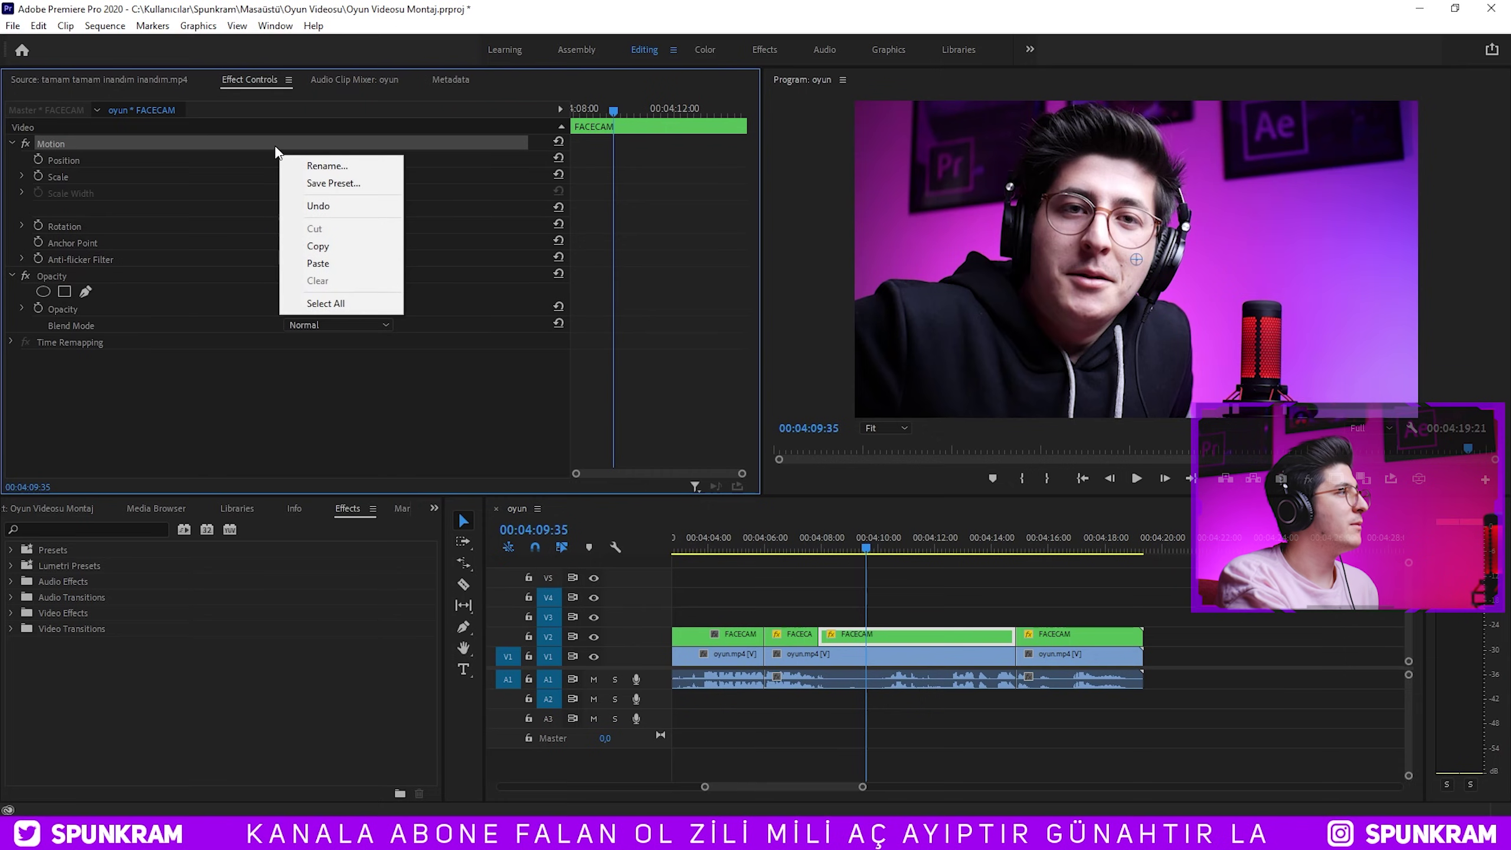
{"action": "left_click", "coordinate": [313, 236]}
{"action": "left_click", "coordinate": [1051, 636]}
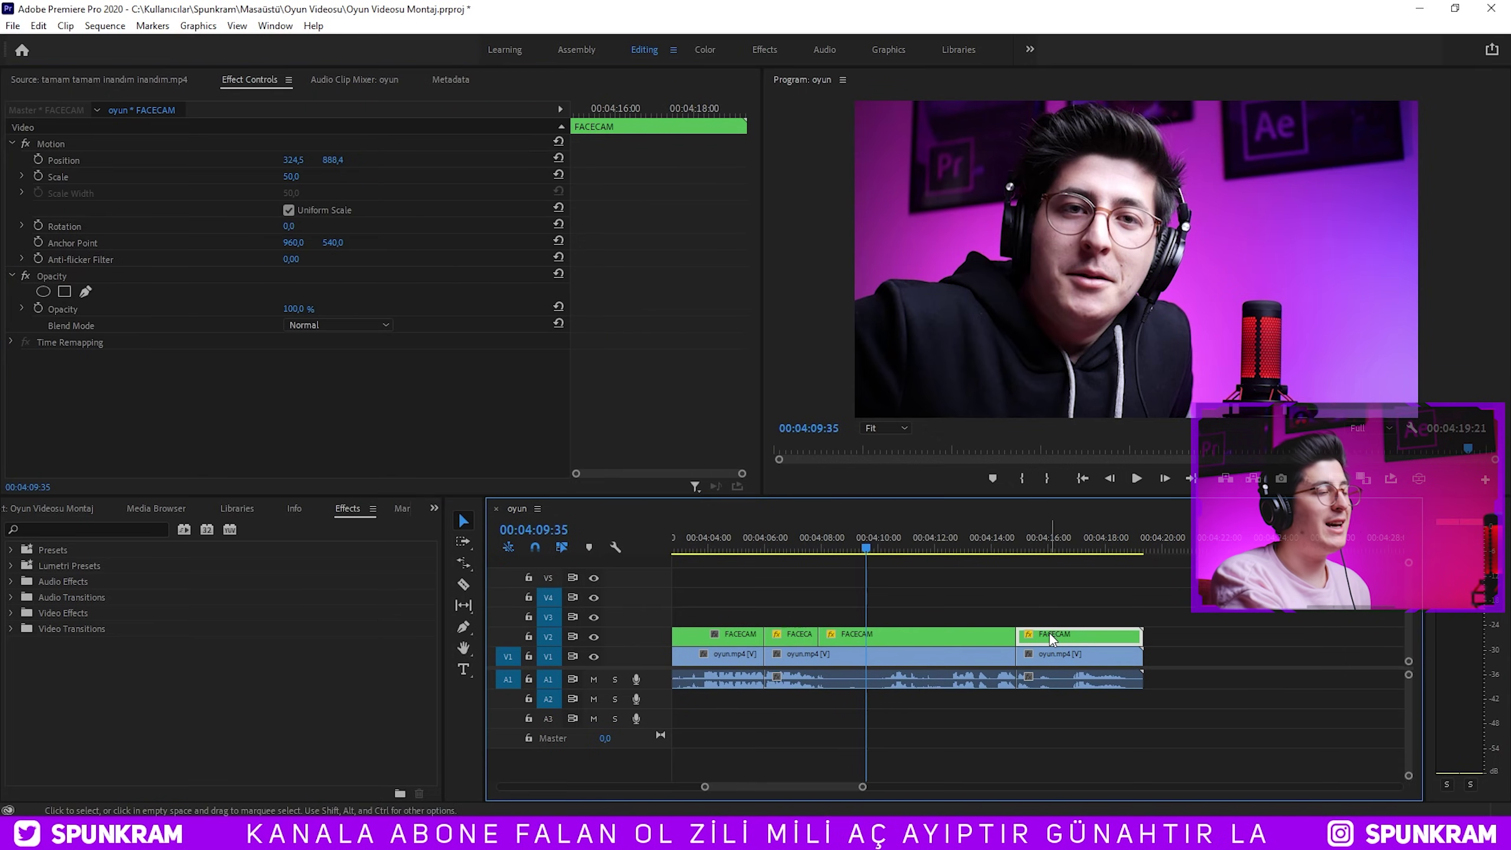
{"action": "key", "text": "space"}
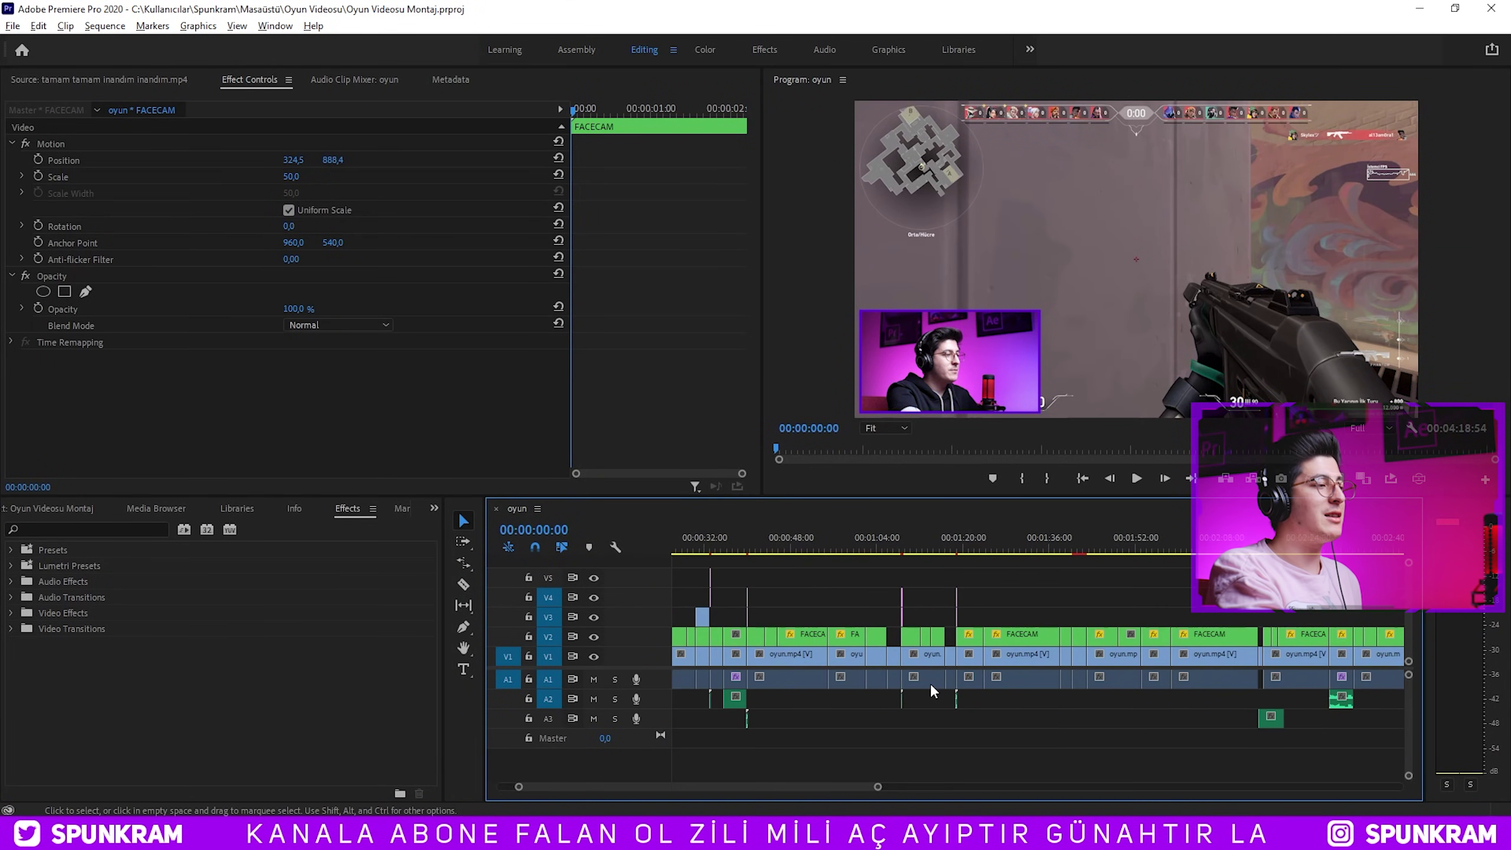
Show the Project panel's media and list installed extensions under Window > Extensions, including Motion Bro.
{"action": "scroll", "coordinate": [929, 686], "scroll_direction": "up", "scroll_amount": 3}
{"action": "scroll", "coordinate": [707, 699], "scroll_direction": "up", "scroll_amount": 5}
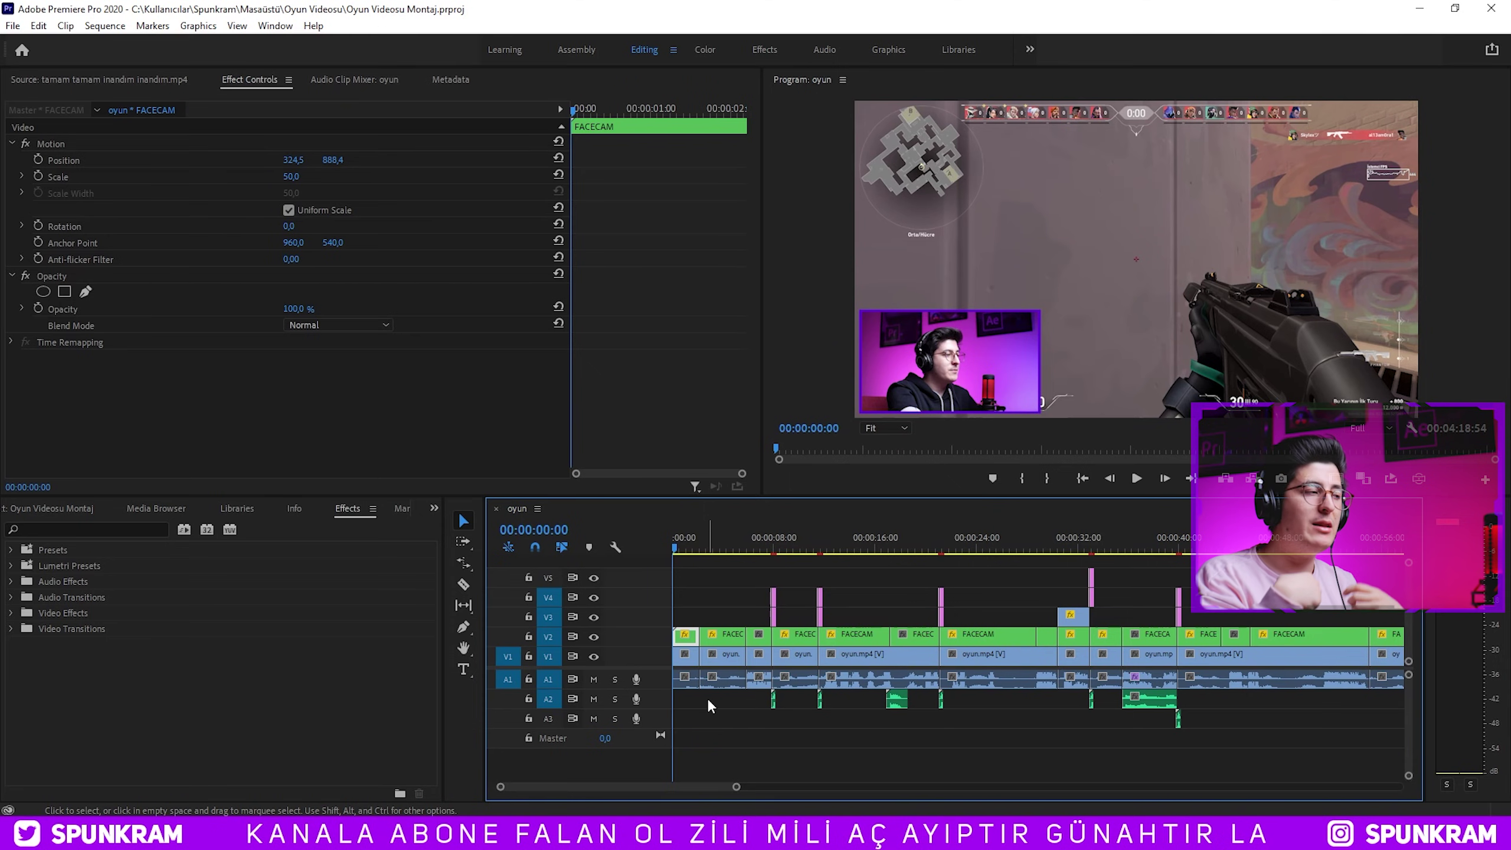
{"action": "left_click", "coordinate": [75, 509]}
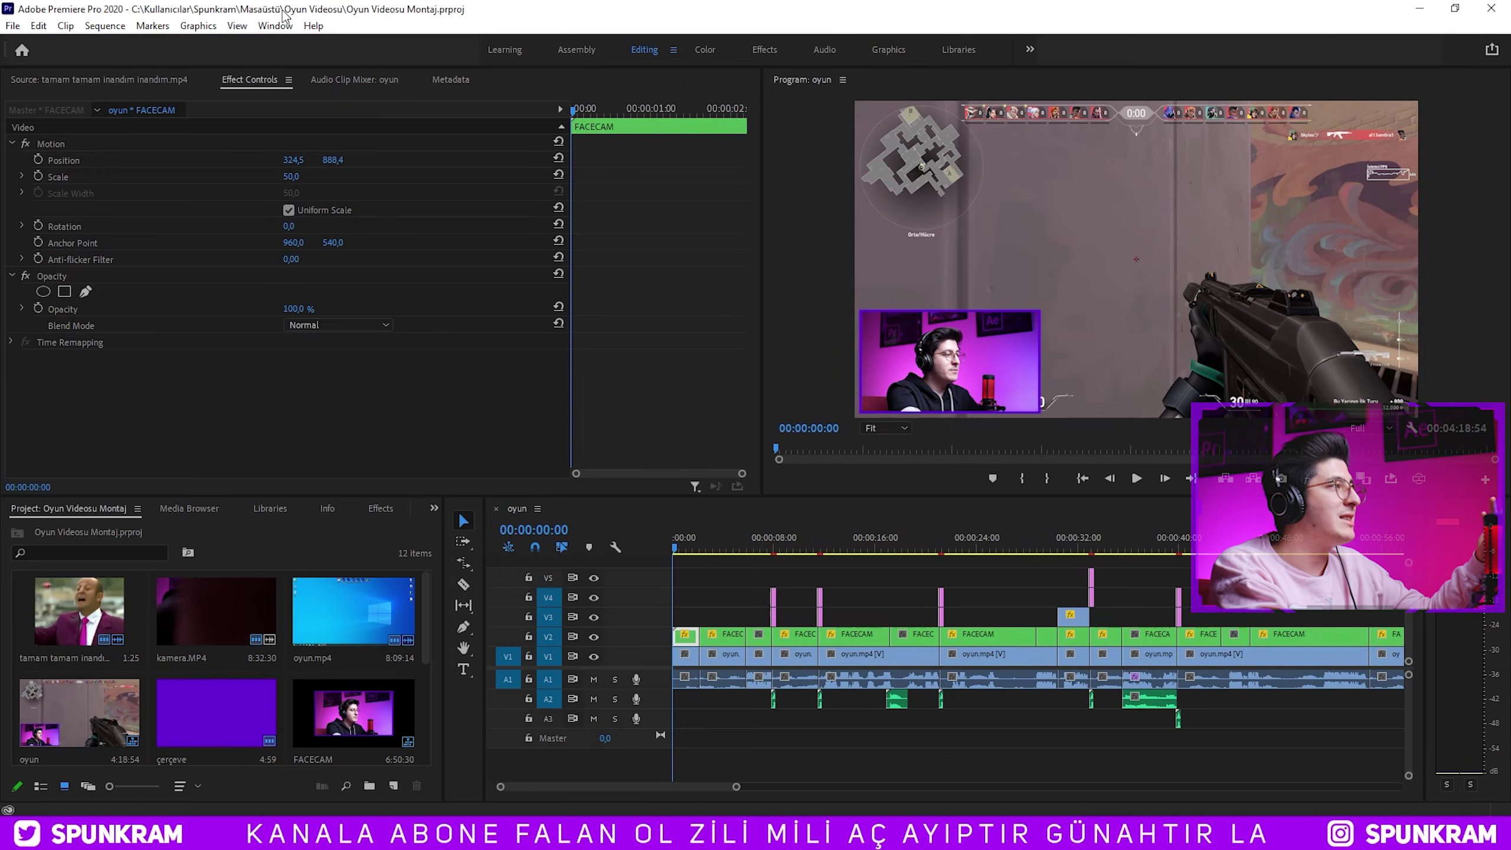
{"action": "left_click", "coordinate": [275, 25]}
{"action": "mouse_move", "coordinate": [440, 83]}
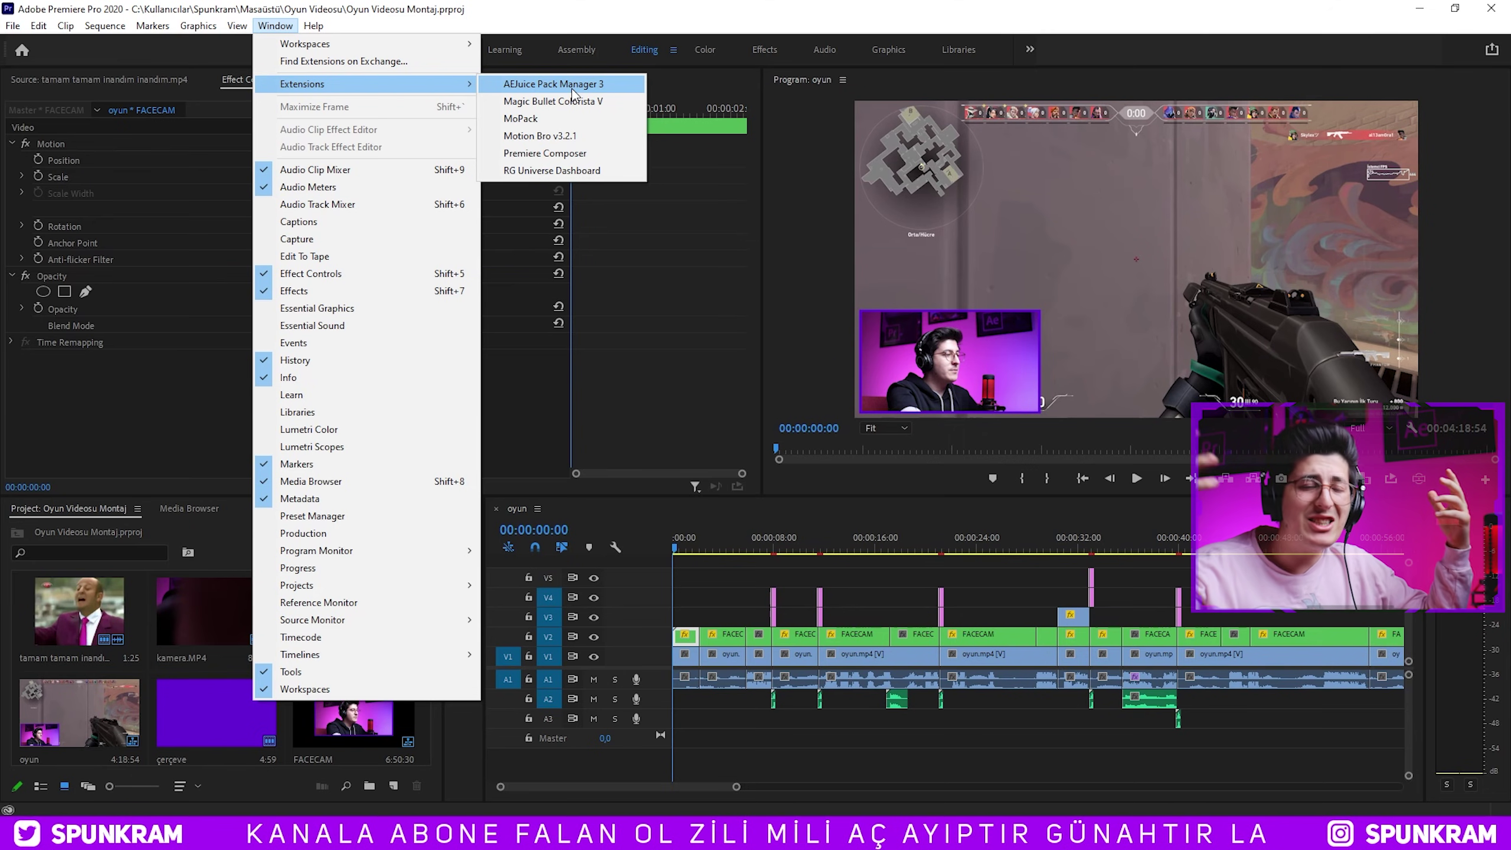
Place Motion Bro's Social Media subscribe template at the sequence start and change its text to 'Abone Ol'.
{"action": "left_click", "coordinate": [612, 132]}
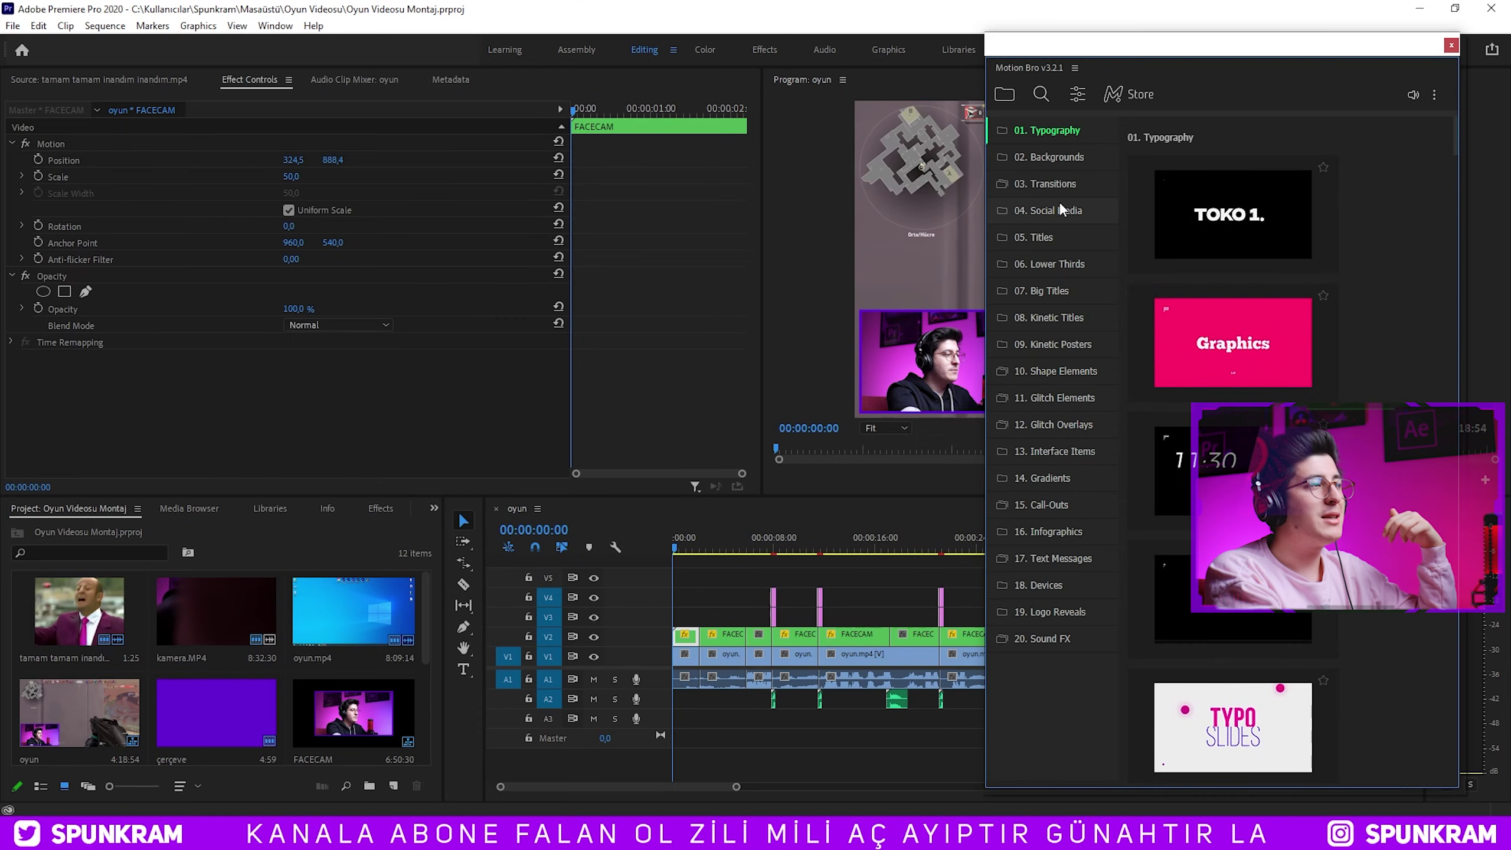
{"action": "left_click", "coordinate": [1060, 209]}
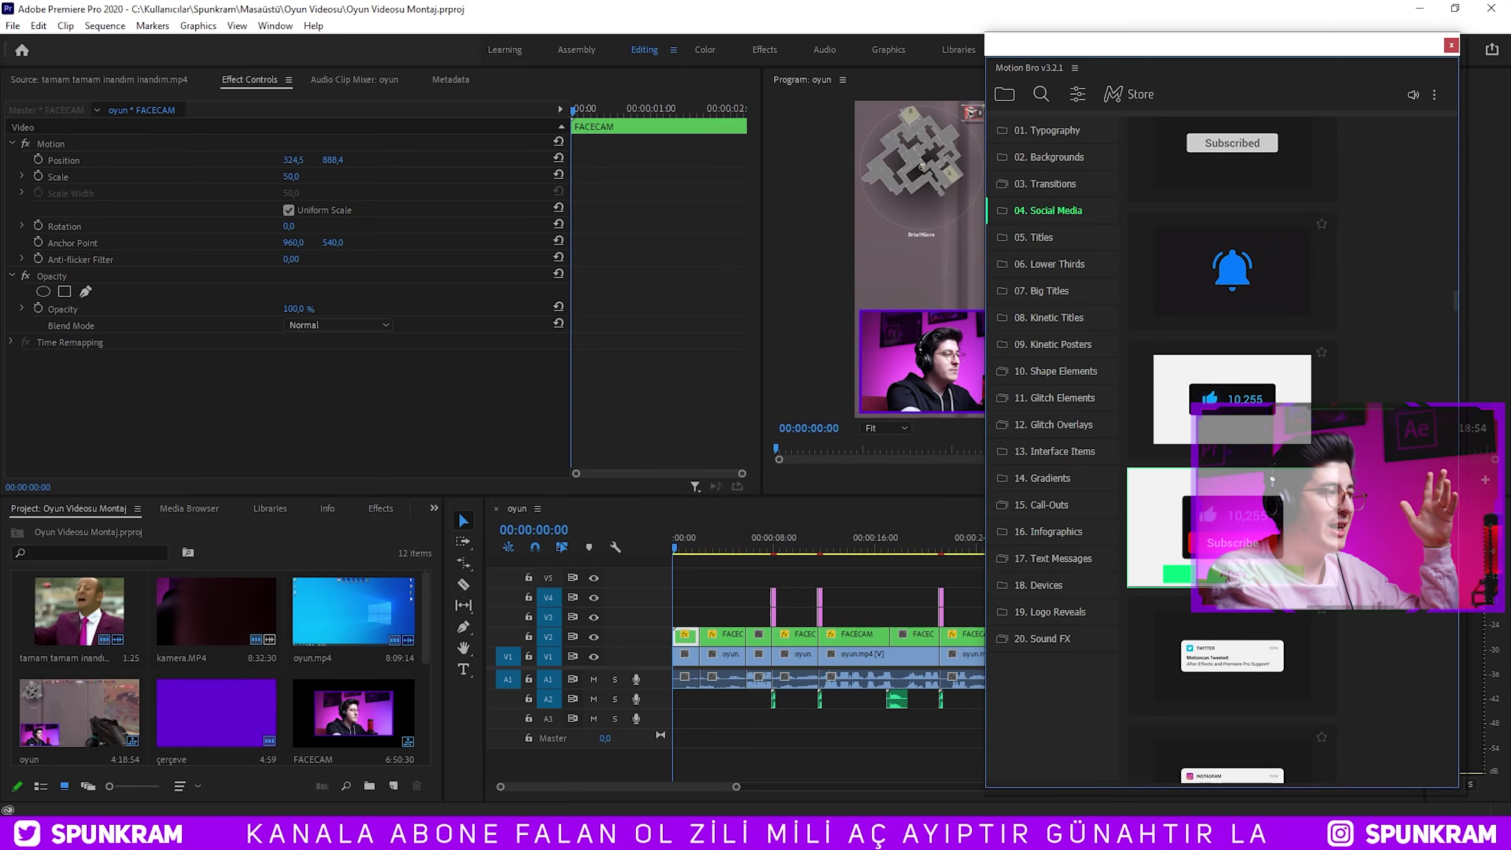
{"action": "left_click_drag", "start_coordinate": [1232, 270], "coordinate": [692, 616]}
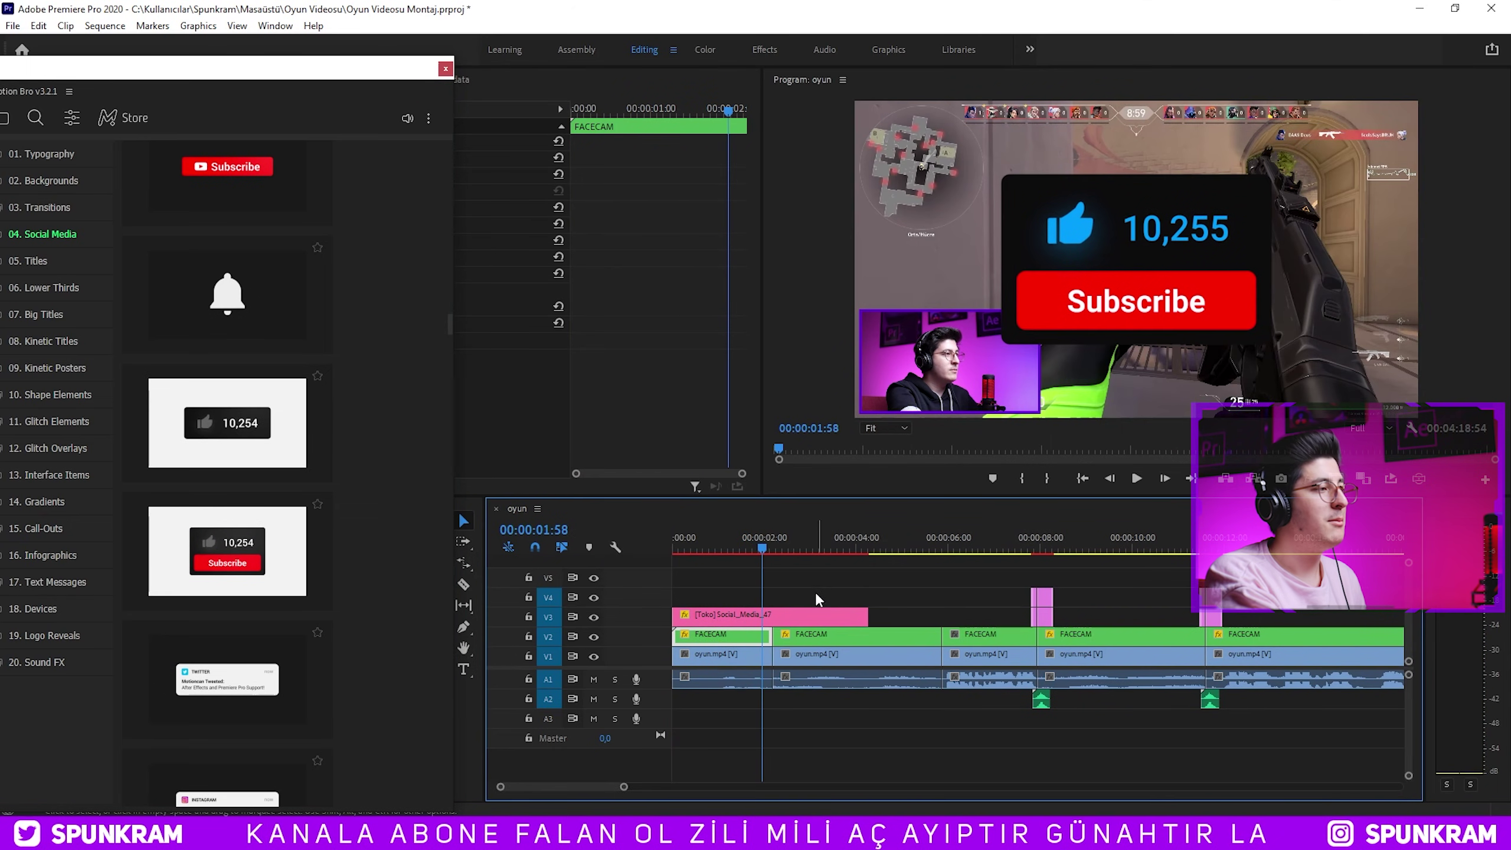
{"action": "left_click", "coordinate": [815, 615]}
{"action": "left_click_drag", "start_coordinate": [314, 68], "coordinate": [315, 559]}
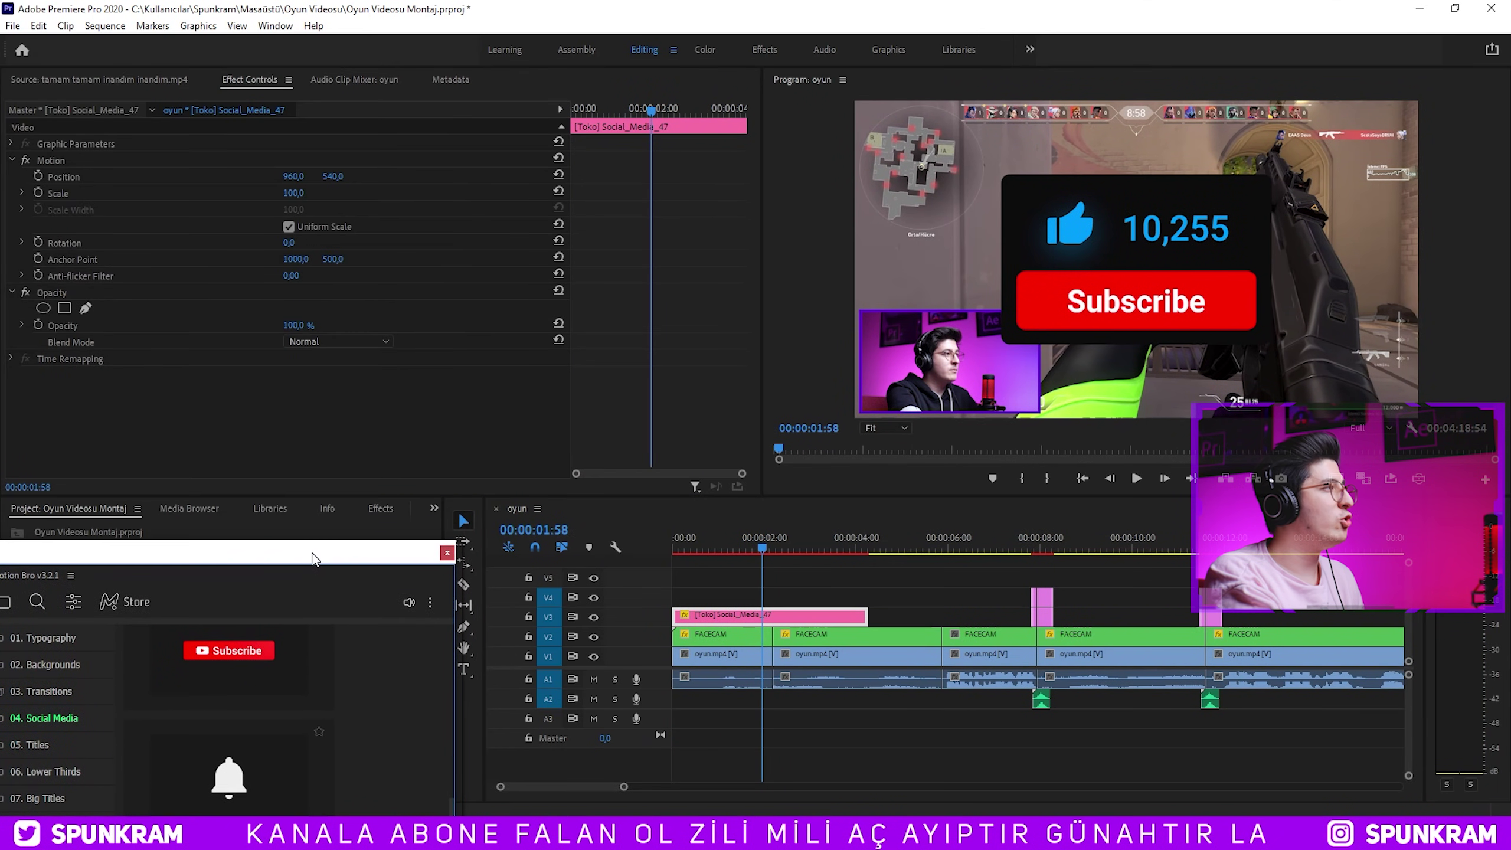
{"action": "left_click", "coordinate": [11, 144]}
{"action": "type", "text": "Abone Oldun"}
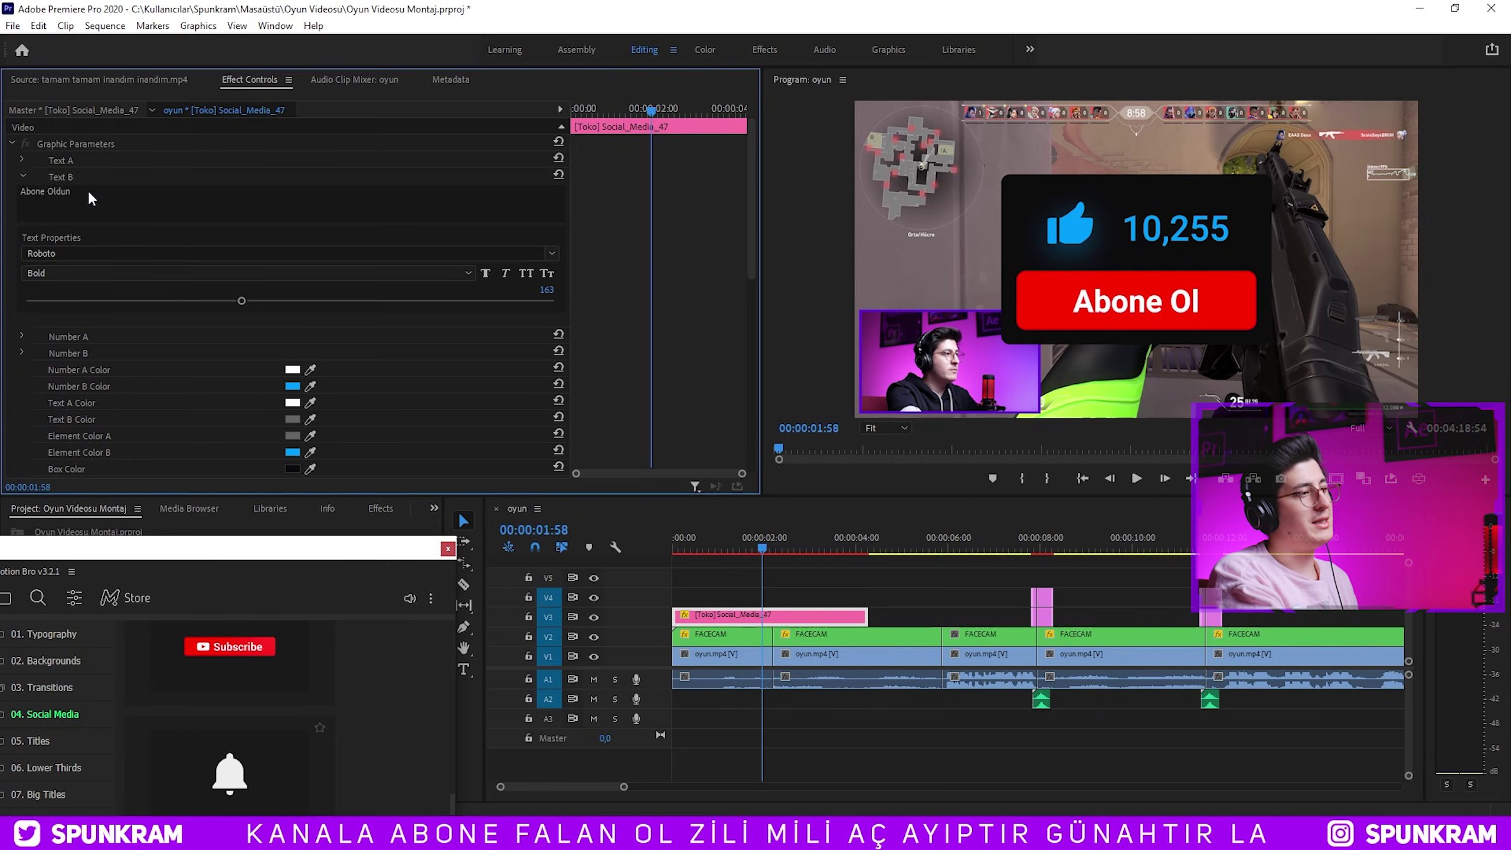
Preview the subscribe graphic's opening and trim the clip shorter.
{"action": "left_click_drag", "start_coordinate": [775, 545], "coordinate": [700, 548]}
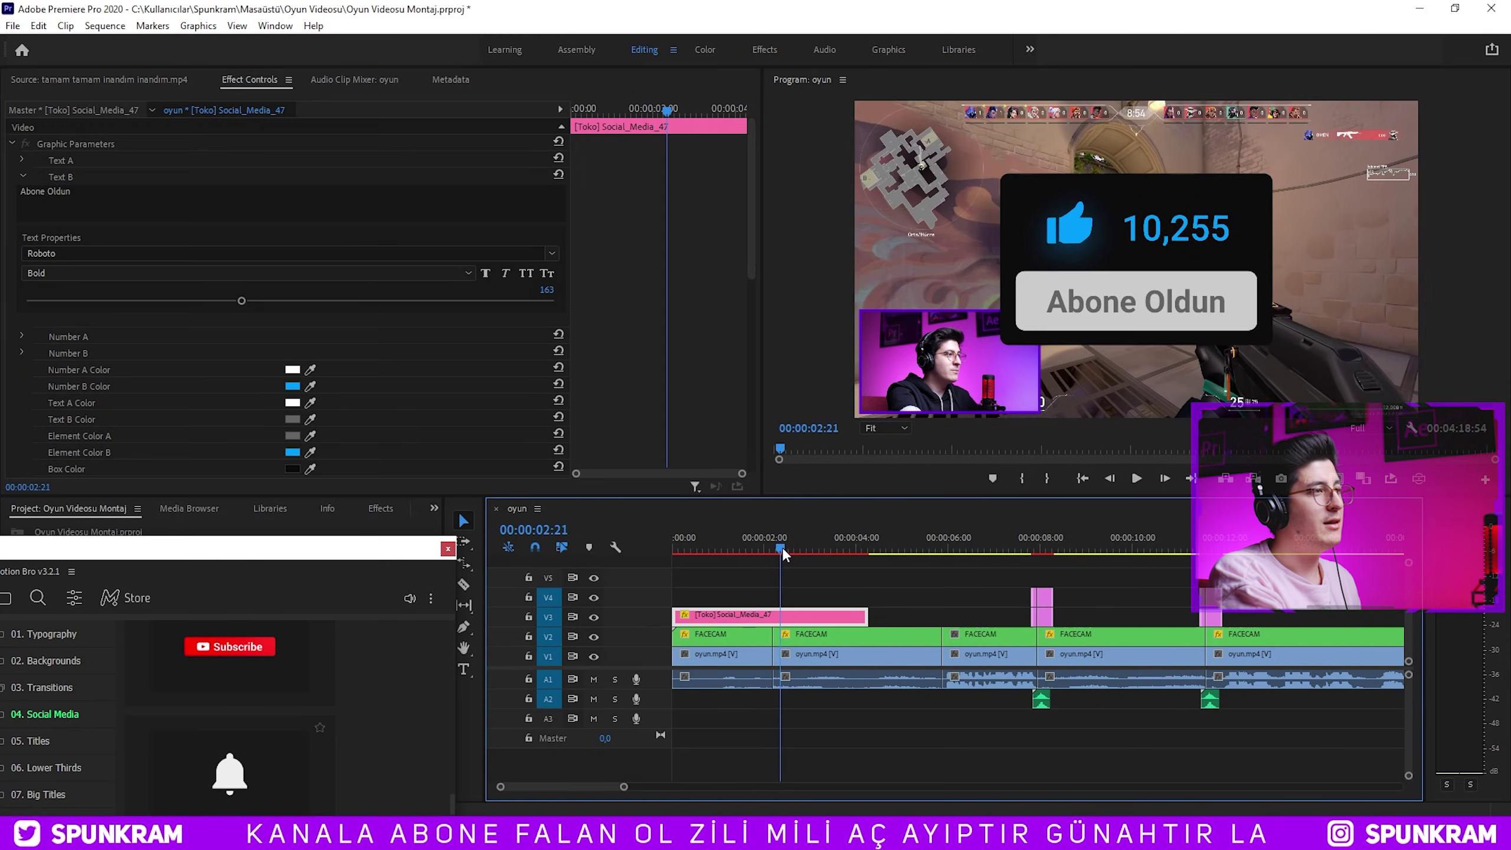
{"action": "key", "text": "space"}
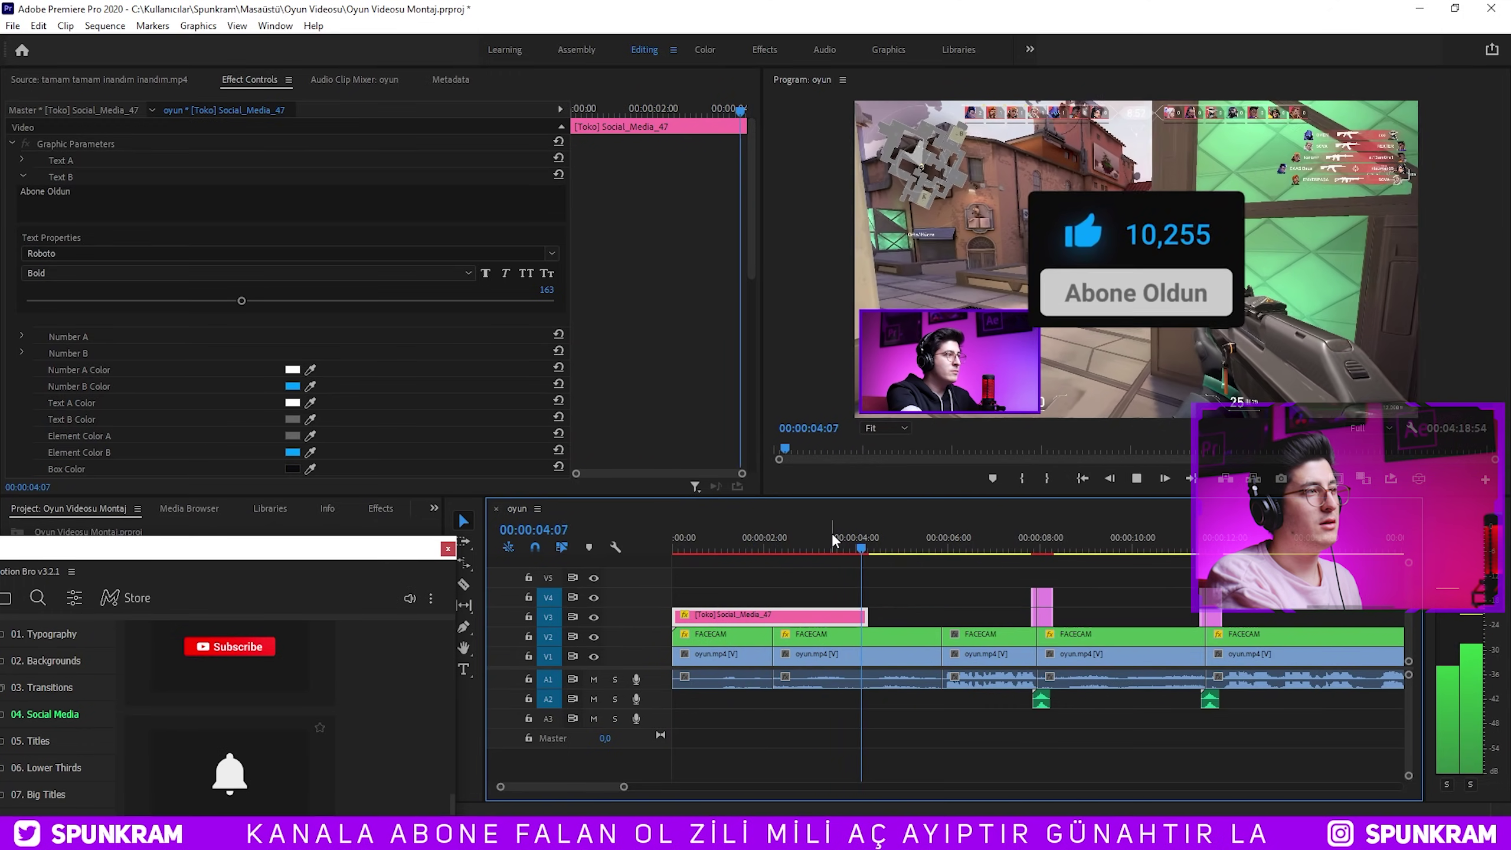
{"action": "left_click", "coordinate": [805, 541]}
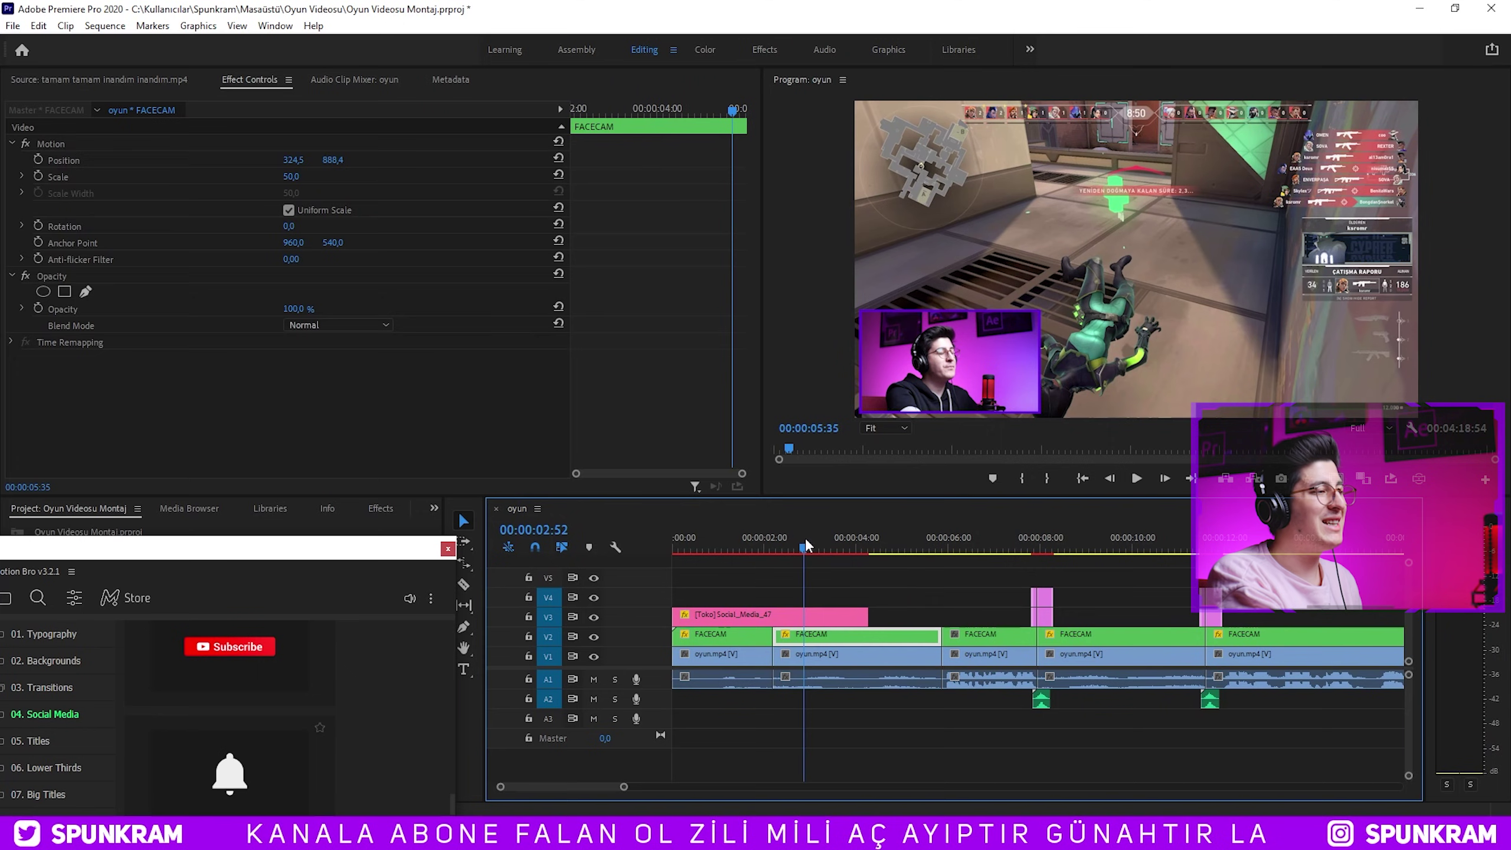
{"action": "left_click_drag", "start_coordinate": [857, 615], "coordinate": [839, 615]}
{"action": "left_click_drag", "start_coordinate": [797, 548], "coordinate": [697, 548]}
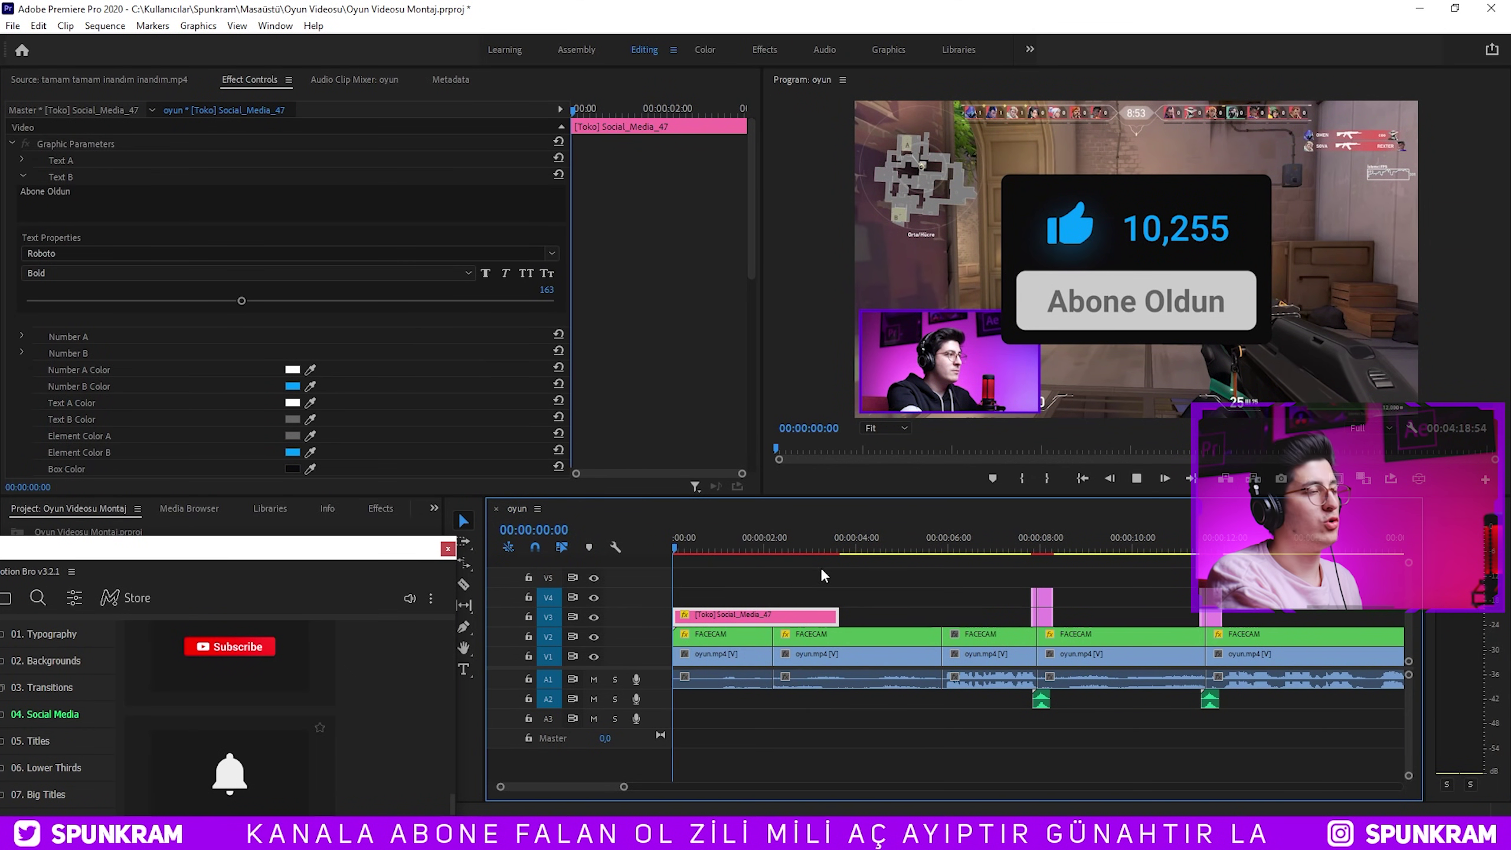
Scale the subscribe graphic down and move it to the lower right, then check playback.
{"action": "left_click", "coordinate": [1115, 249]}
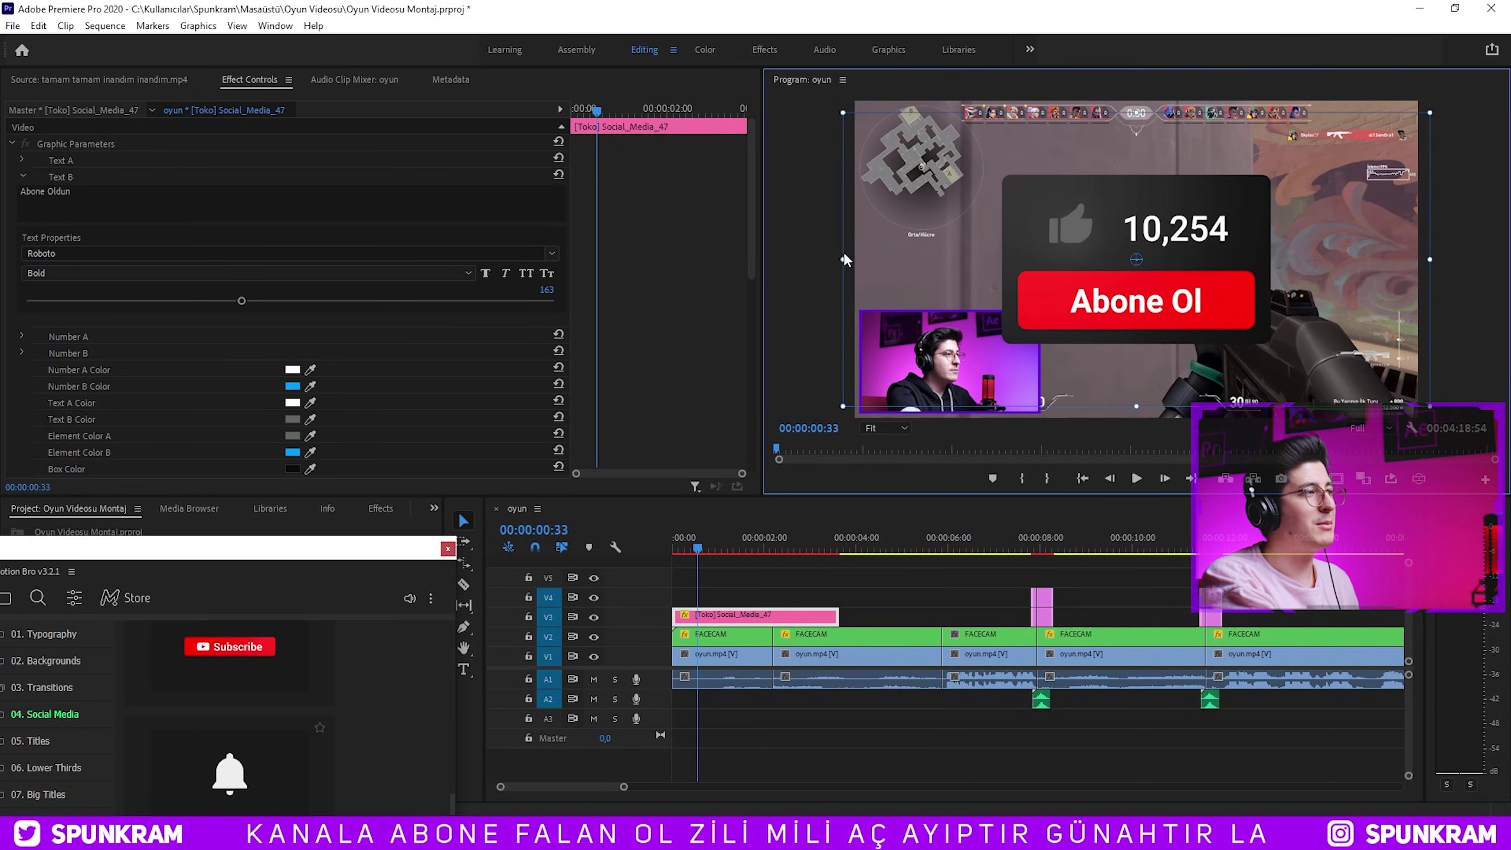
{"action": "left_click_drag", "start_coordinate": [845, 260], "coordinate": [943, 260]}
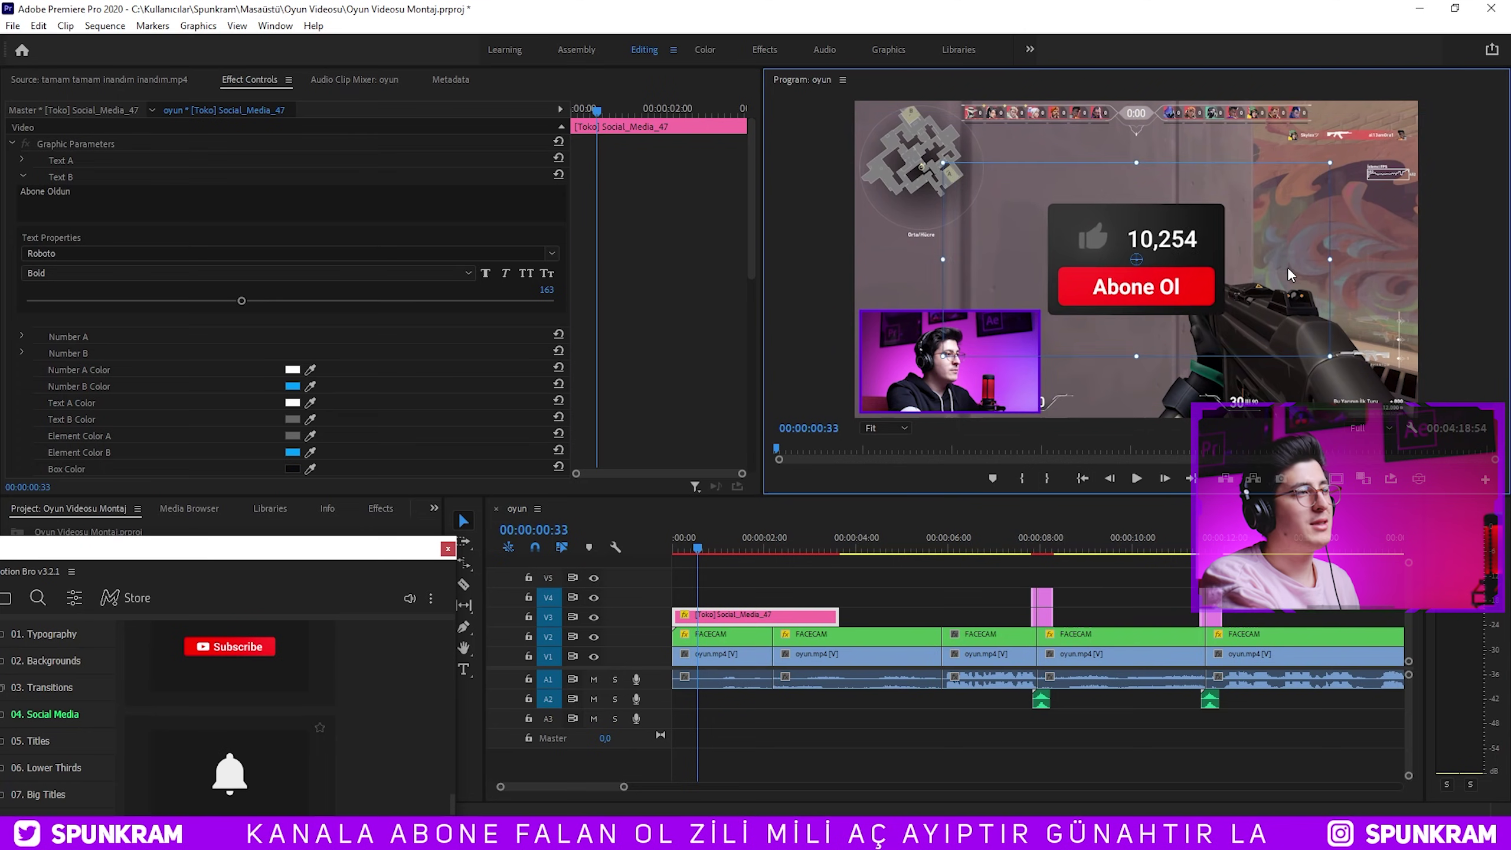
{"action": "left_click_drag", "start_coordinate": [1287, 267], "coordinate": [1477, 353]}
{"action": "key", "text": "space"}
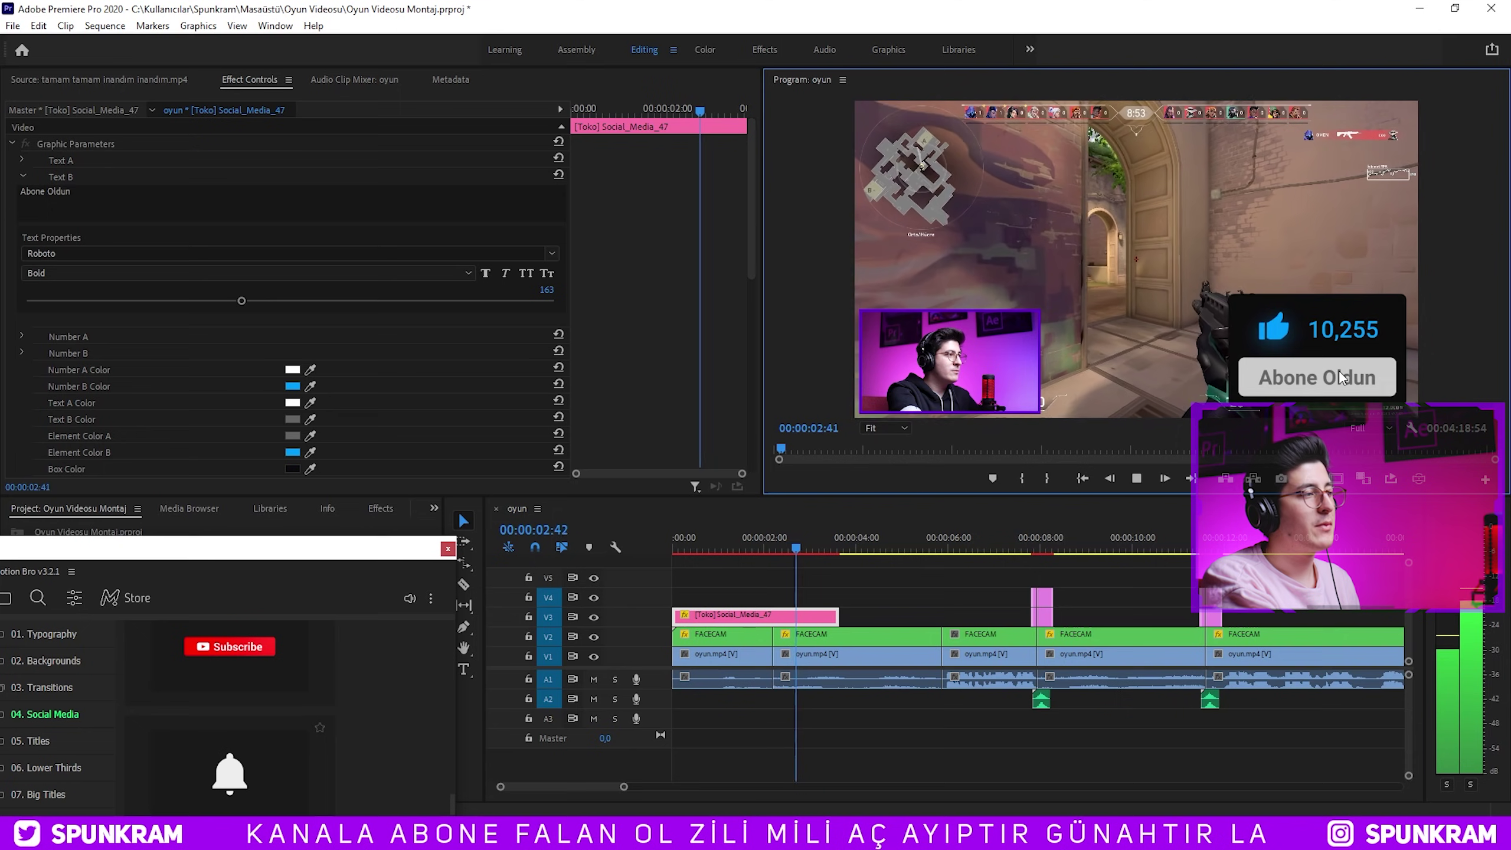
{"action": "key", "text": "space"}
{"action": "left_click", "coordinate": [857, 634]}
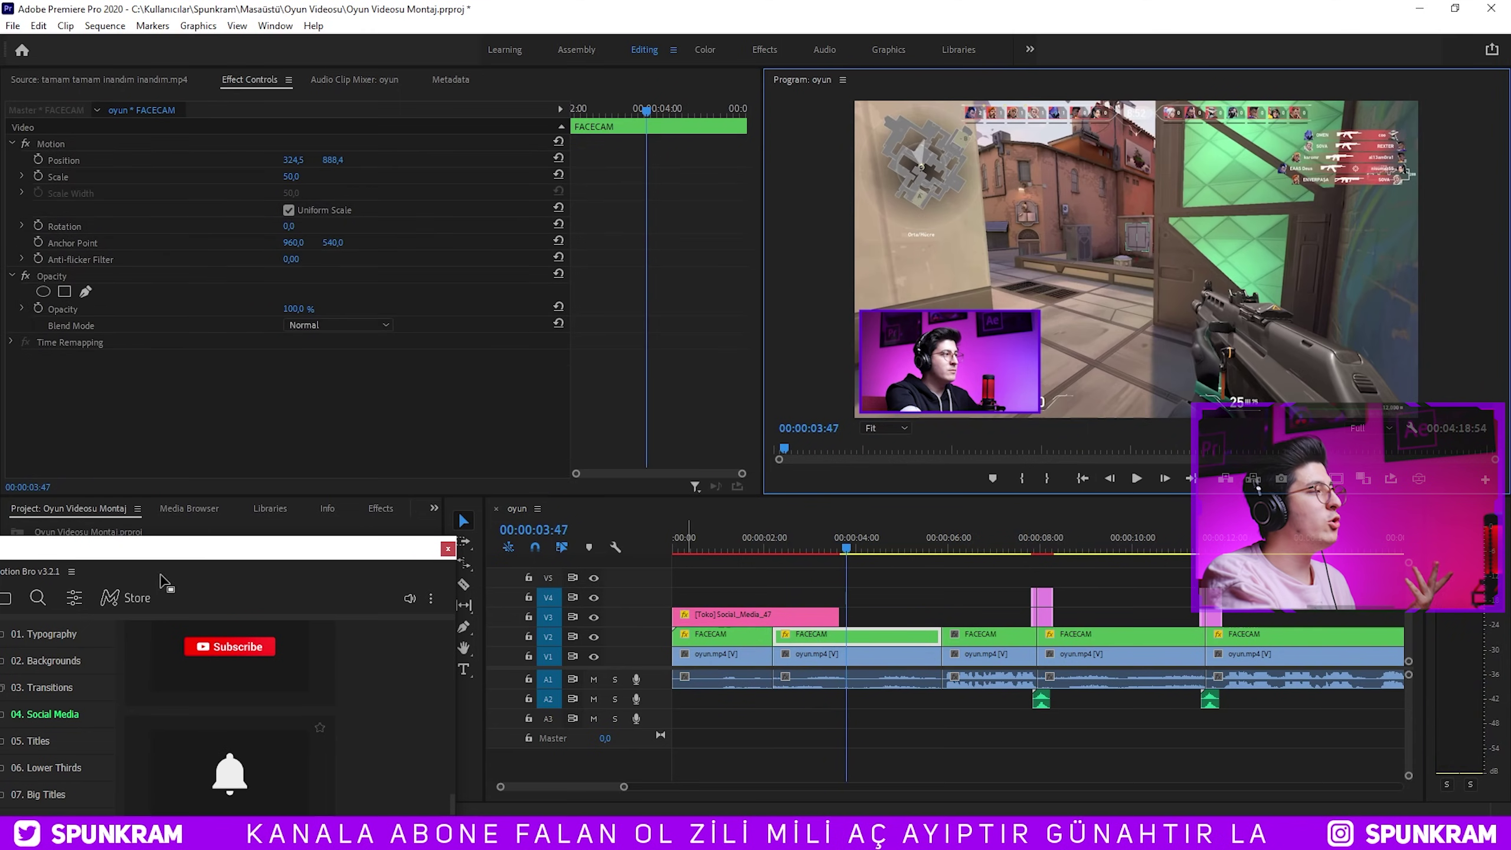
{"action": "left_click_drag", "start_coordinate": [196, 547], "coordinate": [554, 186]}
Place the Instagram template above the video tracks and replace its text with the creator's handle.
{"action": "scroll", "coordinate": [735, 381], "scroll_direction": "down", "scroll_amount": 10}
{"action": "scroll", "coordinate": [742, 370], "scroll_direction": "down", "scroll_amount": 2}
{"action": "scroll", "coordinate": [742, 370], "scroll_direction": "down", "scroll_amount": 3}
{"action": "scroll", "coordinate": [742, 371], "scroll_direction": "down", "scroll_amount": 2}
{"action": "scroll", "coordinate": [738, 374], "scroll_direction": "down", "scroll_amount": 3}
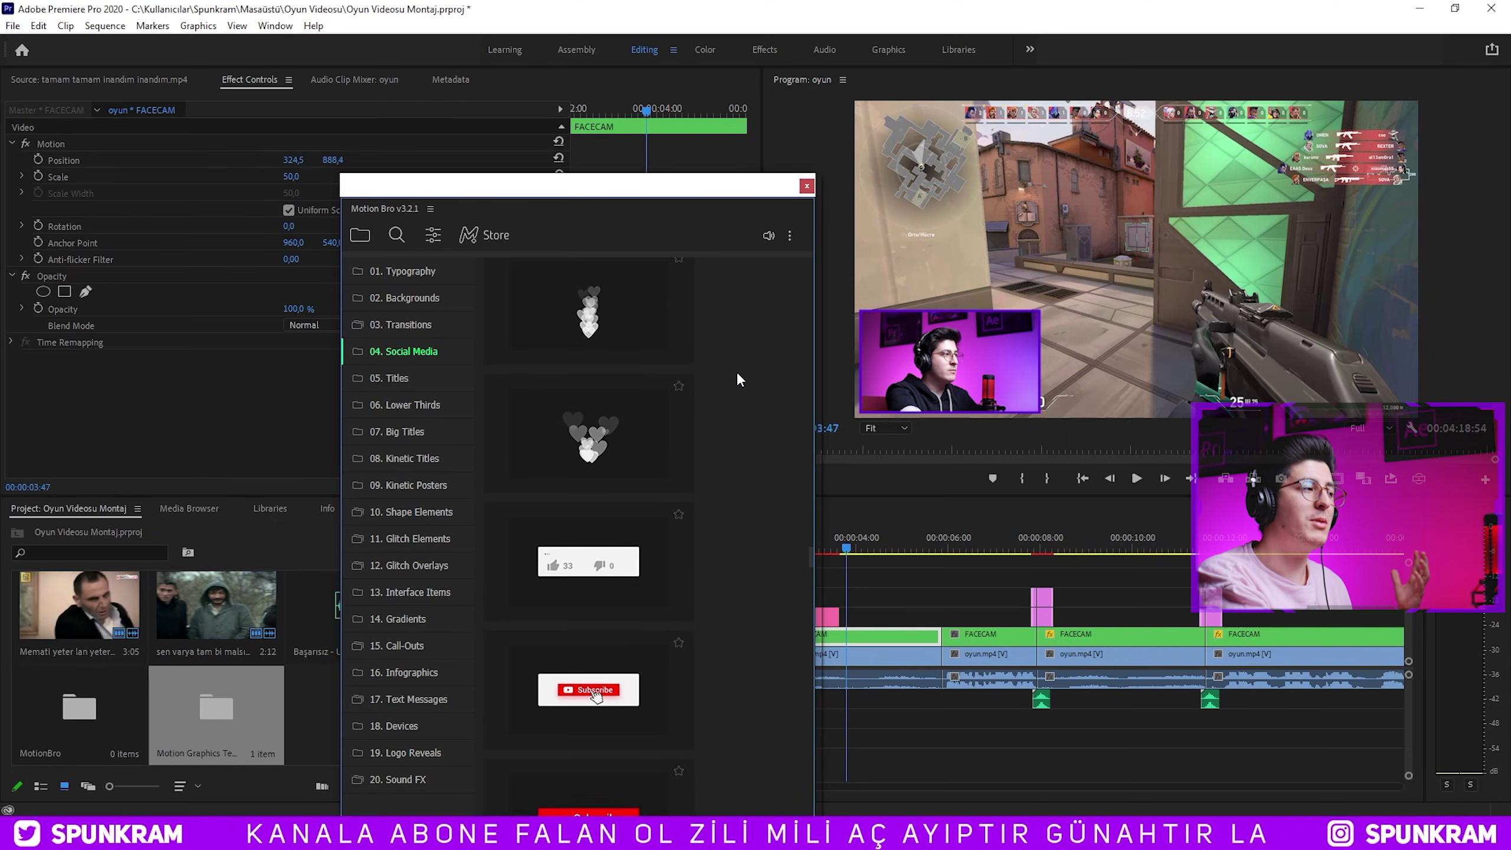
{"action": "scroll", "coordinate": [736, 369], "scroll_direction": "down", "scroll_amount": 3}
{"action": "scroll", "coordinate": [739, 368], "scroll_direction": "down", "scroll_amount": 3}
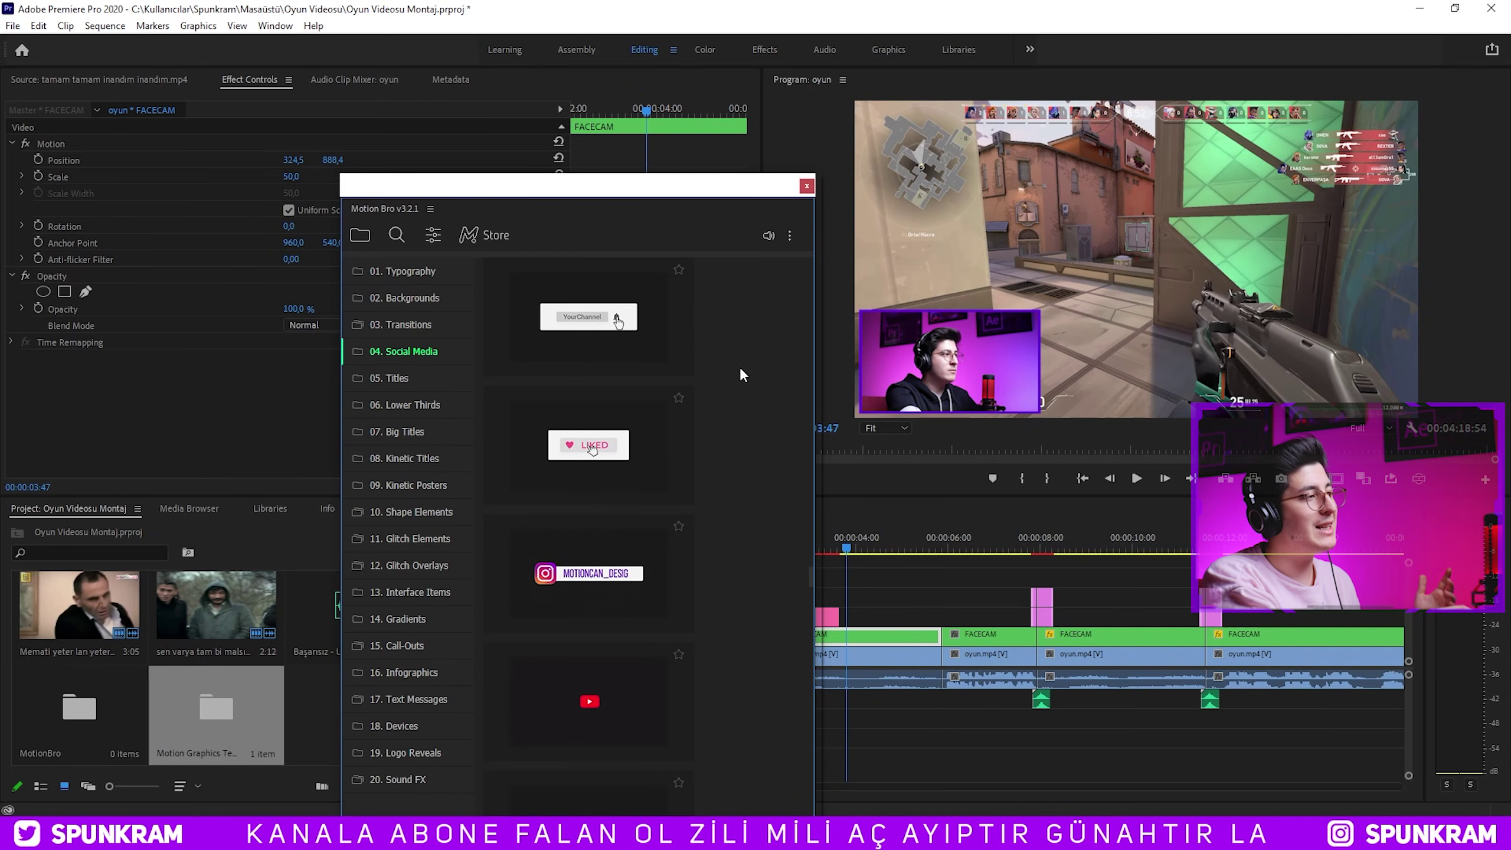
{"action": "left_click_drag", "start_coordinate": [589, 574], "coordinate": [985, 573]}
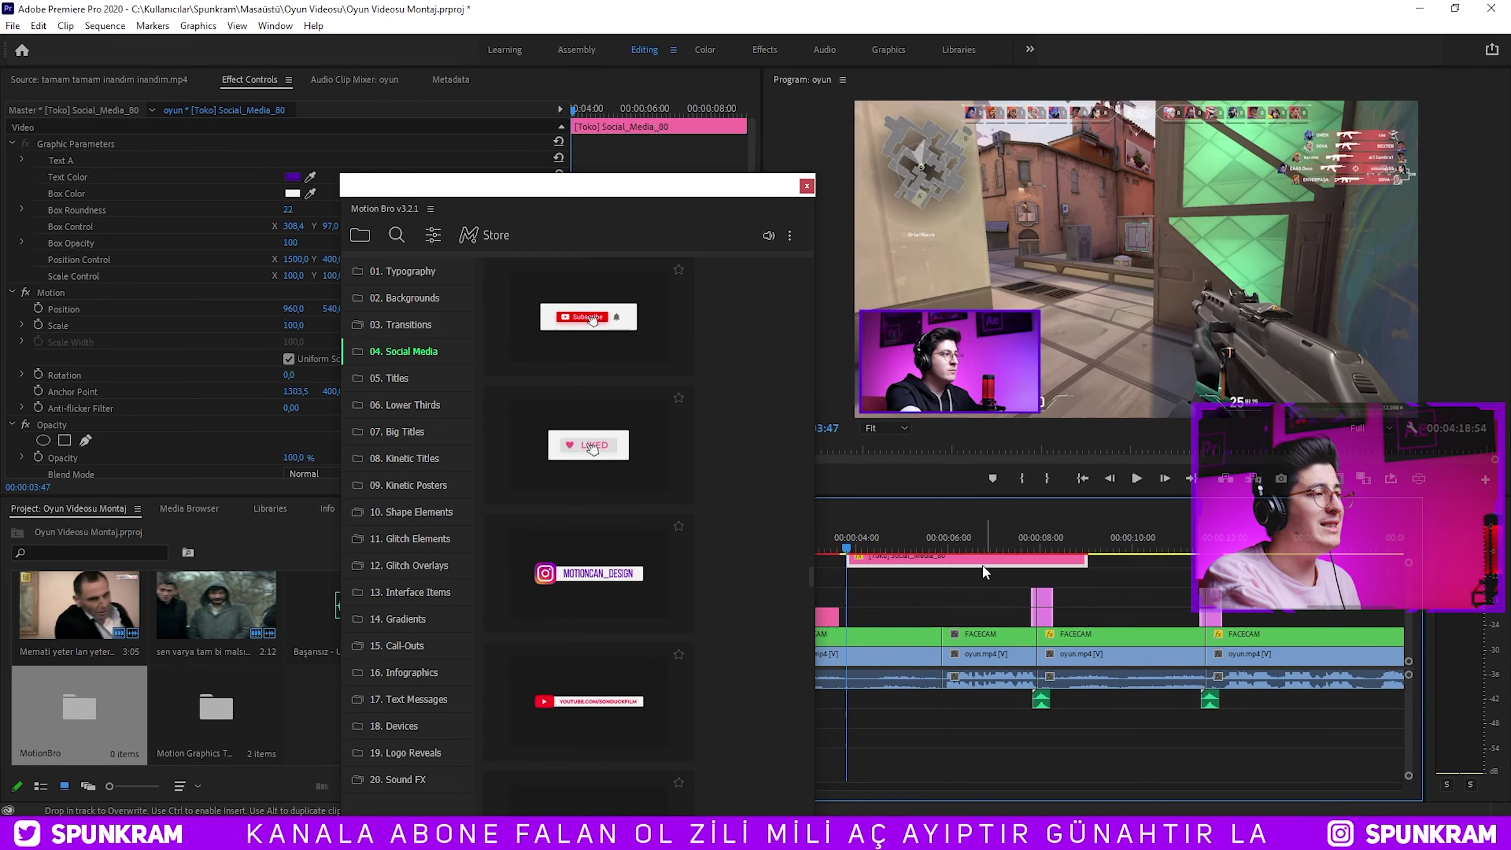
{"action": "left_click", "coordinate": [912, 545]}
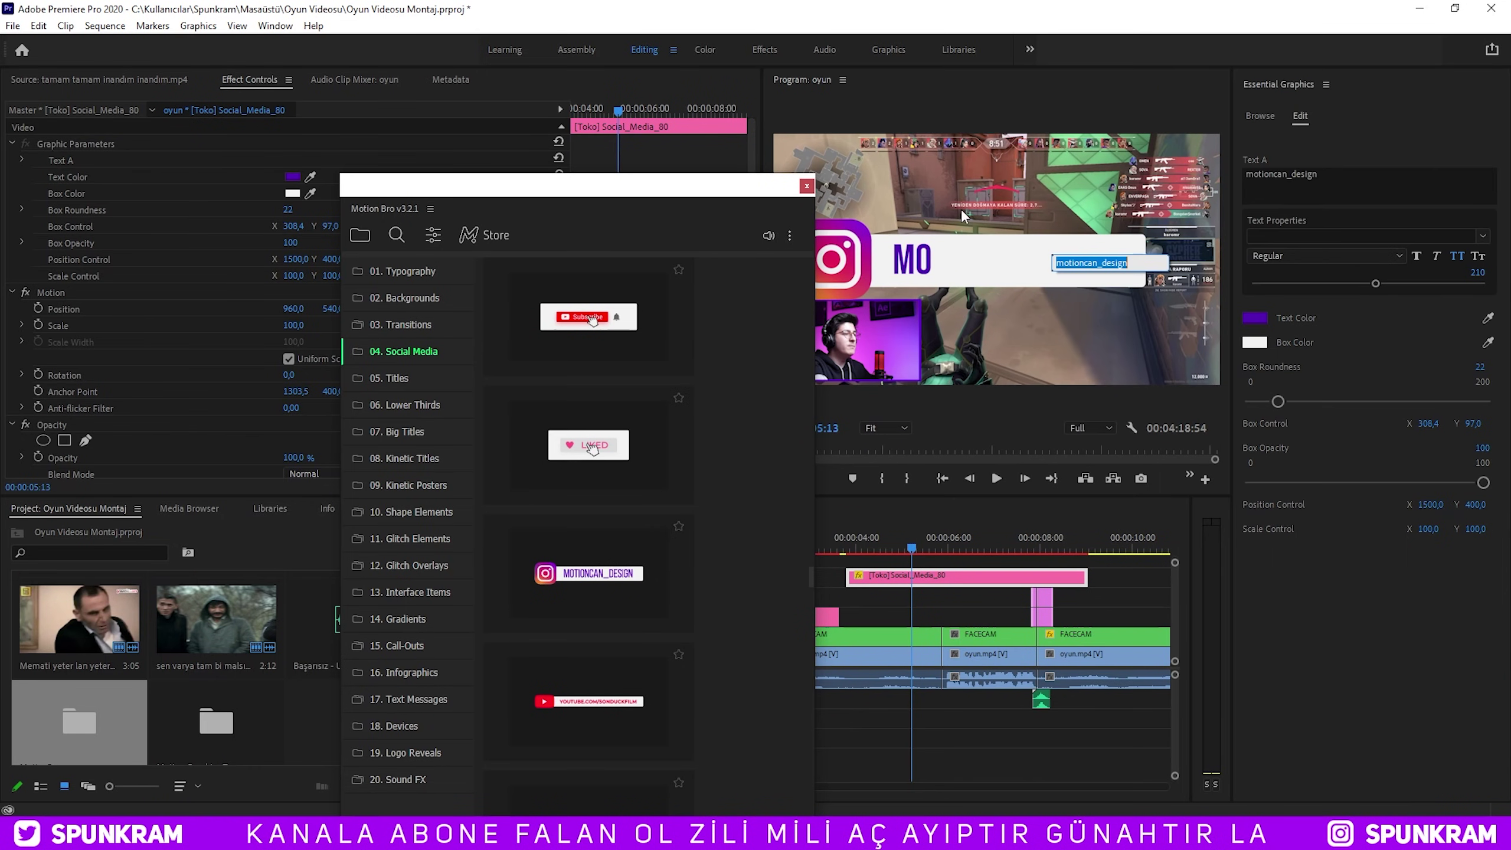
{"action": "left_click", "coordinate": [948, 548]}
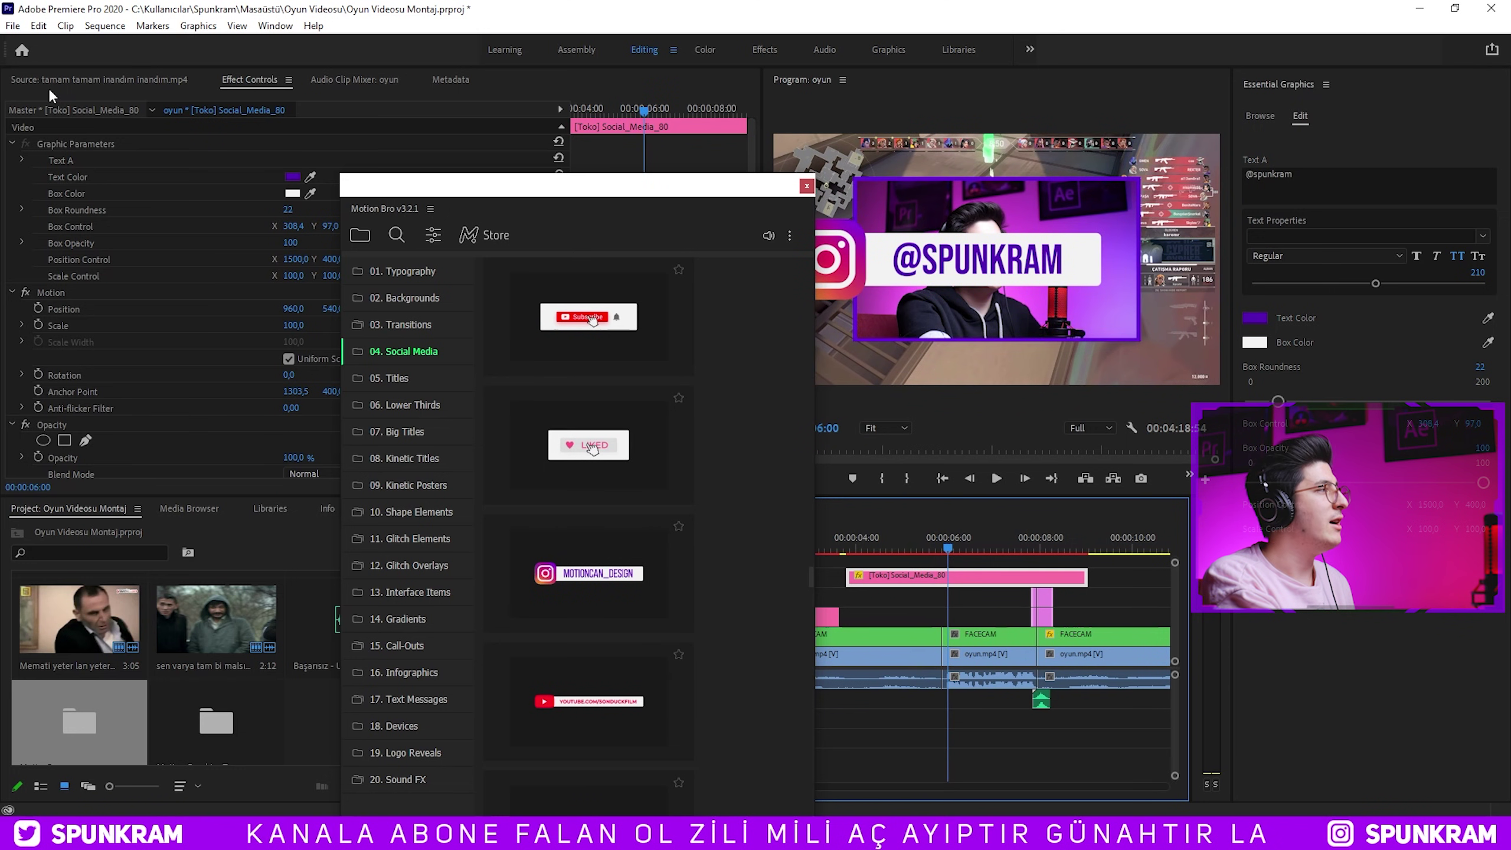
Close Motion Bro and shrink the Instagram graphic to scale 60.2 in the lower right.
{"action": "left_click", "coordinate": [884, 215]}
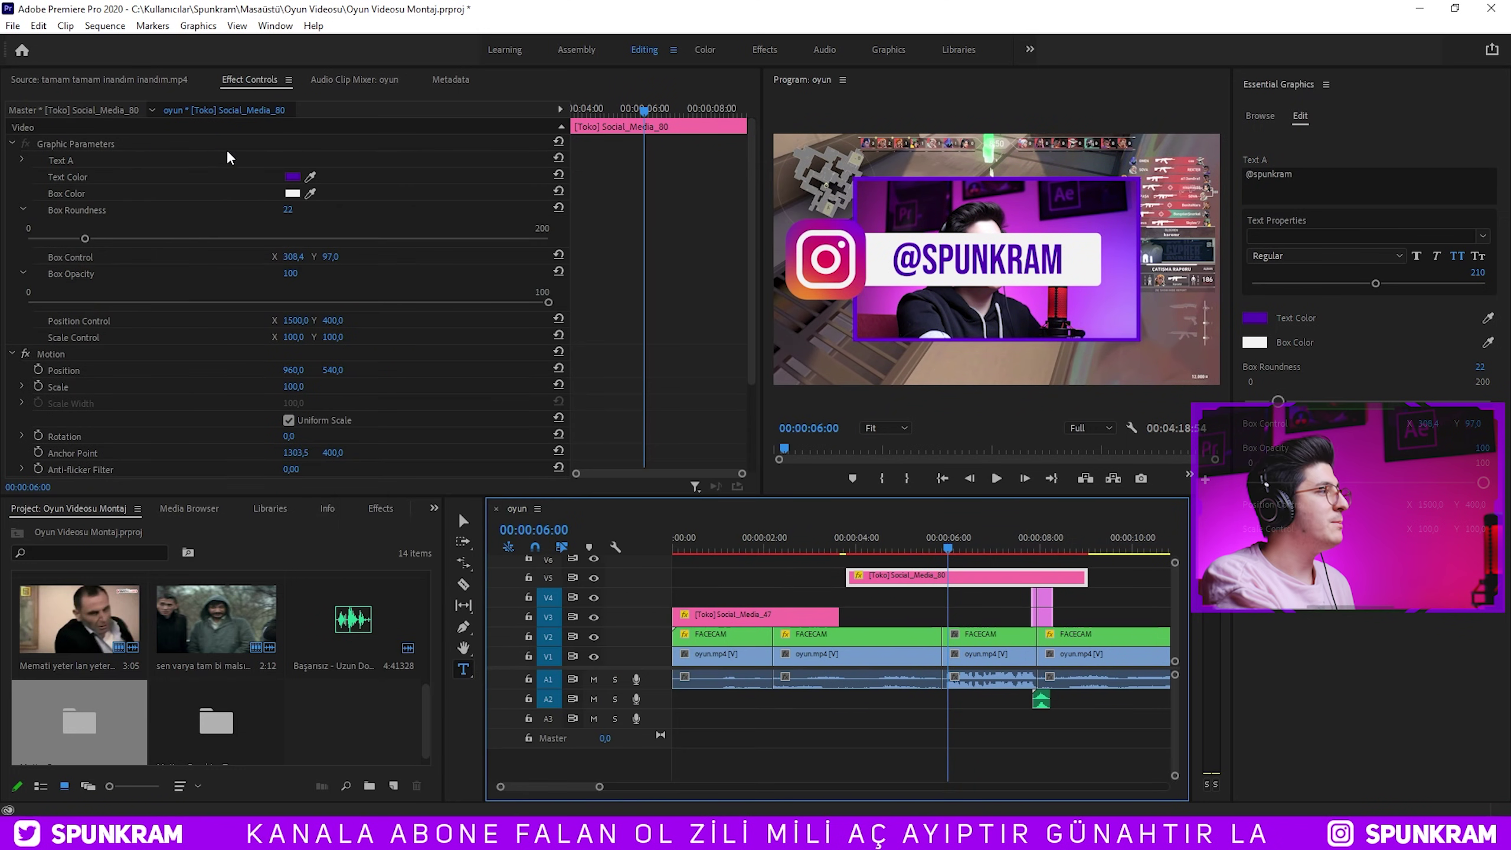
{"action": "left_click", "coordinate": [906, 241]}
{"action": "mouse_move", "coordinate": [995, 159]}
{"action": "left_mouse_down"}
{"action": "mouse_move", "coordinate": [995, 208]}
{"action": "mouse_move", "coordinate": [1156, 340]}
{"action": "mouse_move", "coordinate": [1148, 309]}
{"action": "left_mouse_up"}
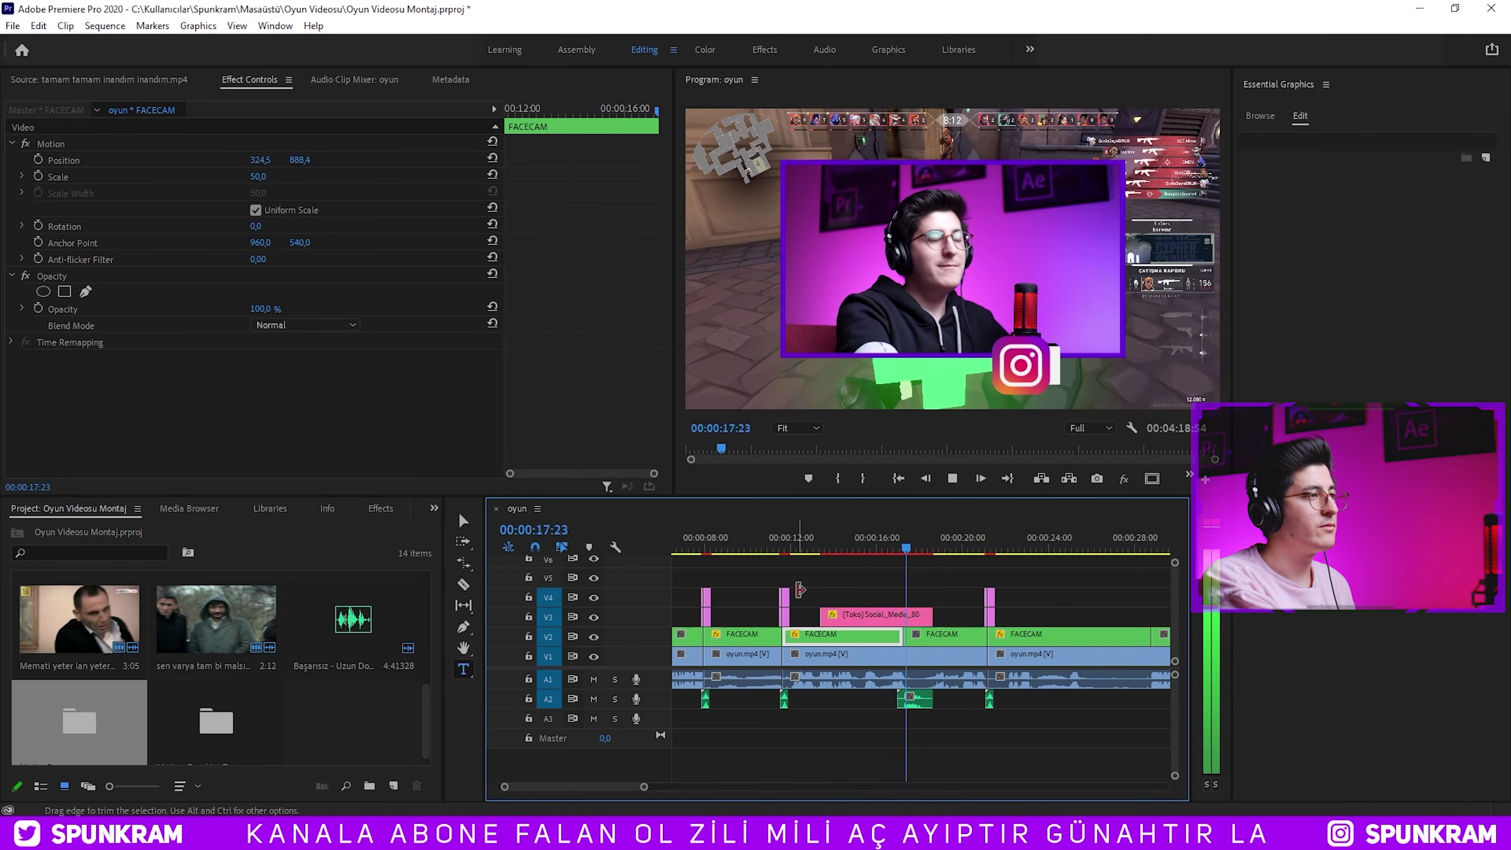
Save the project with Ctrl+S and bring up the Audio Track Mixer via the Window menu.
{"action": "key", "text": "minus"}
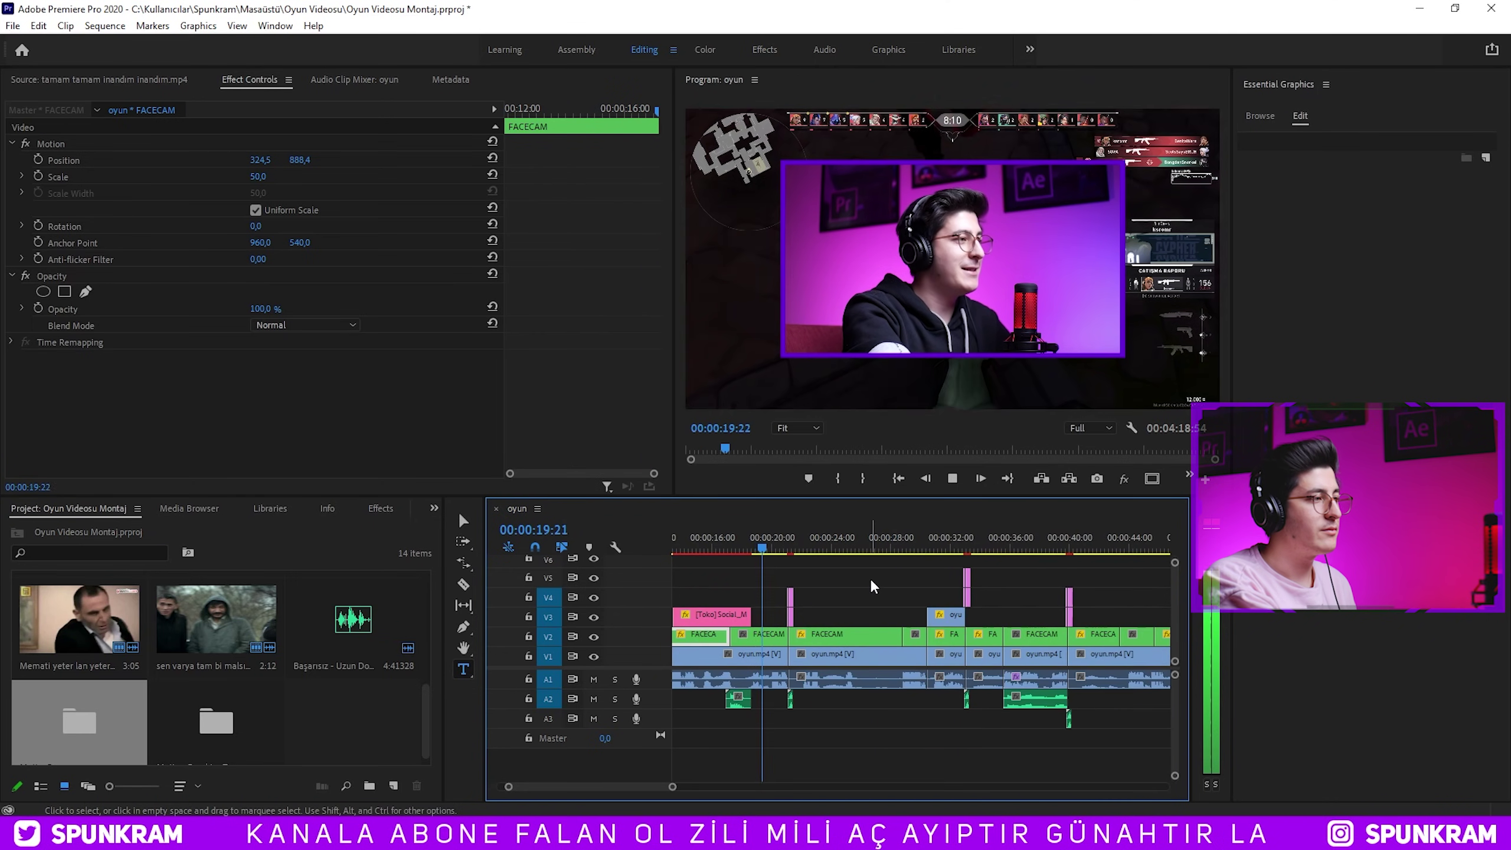
{"action": "key", "text": "ctrl+s"}
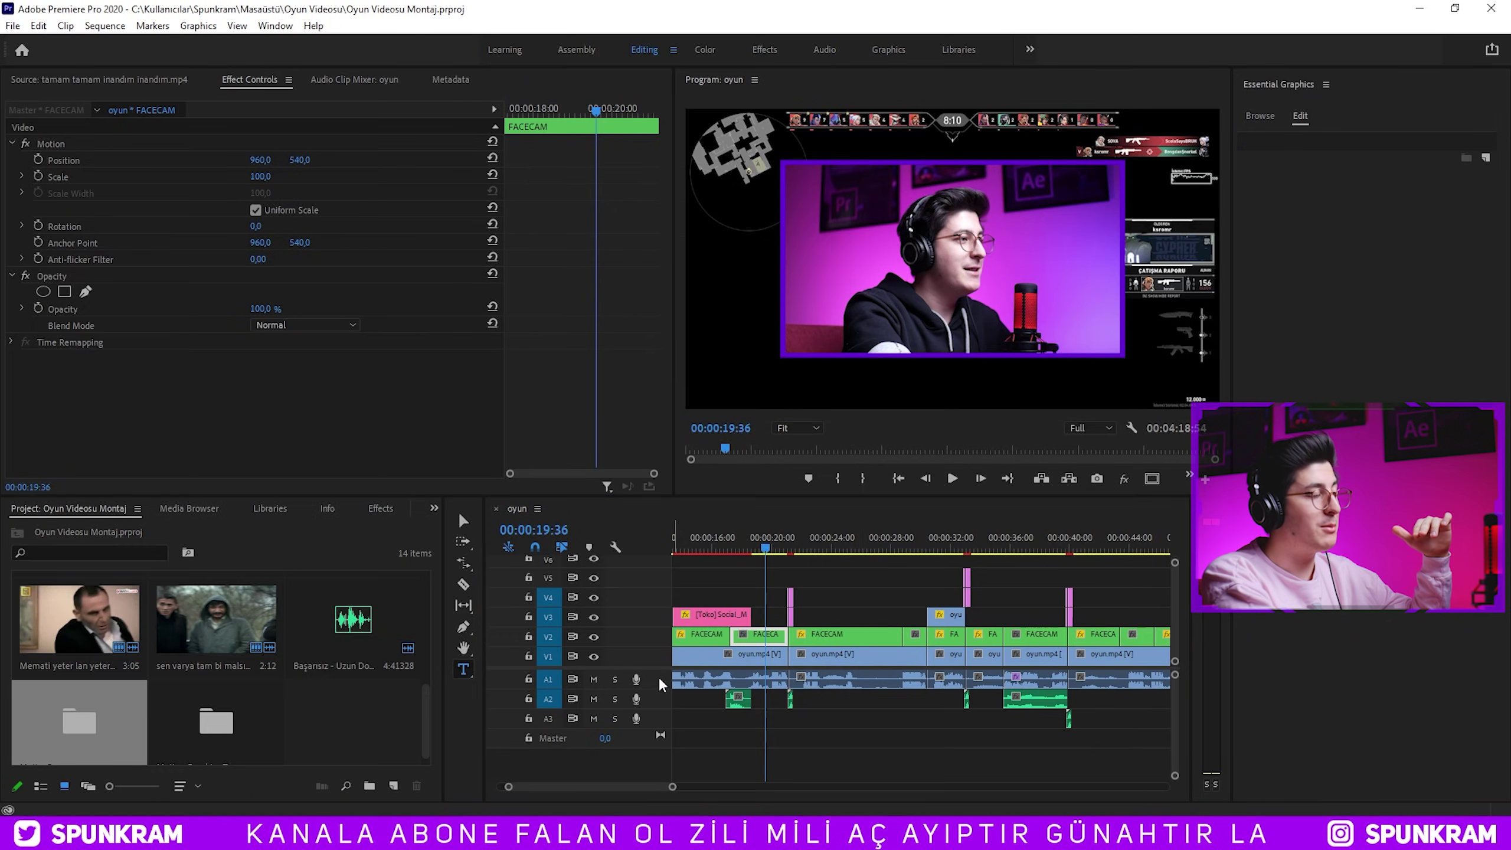
{"action": "left_click", "coordinate": [281, 13]}
{"action": "left_click", "coordinate": [335, 206]}
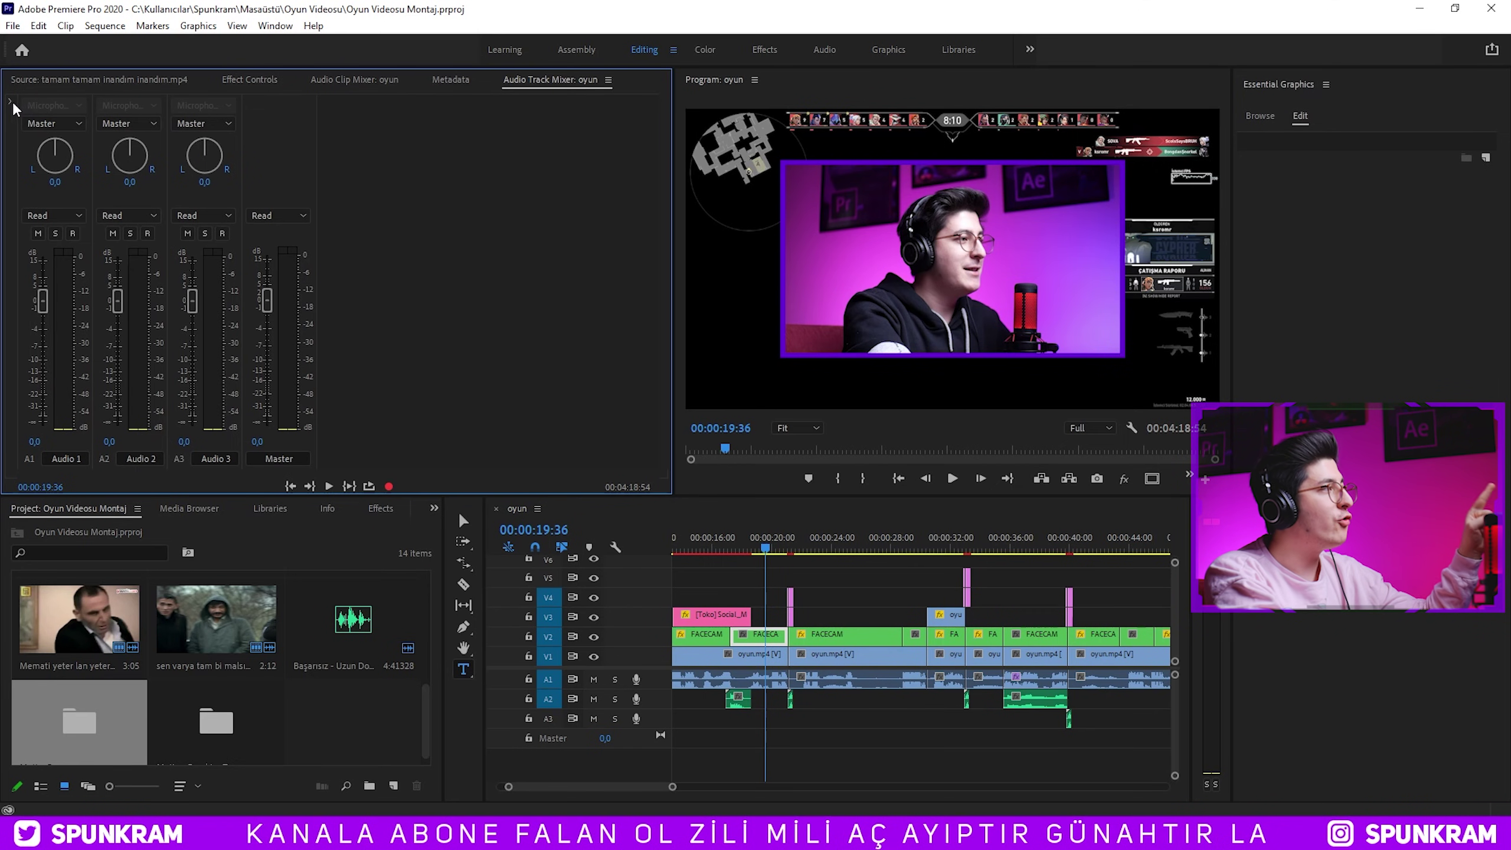
Insert Amplitude and Compression > Hard Limiter on Audio 1 and set Maximum Amplitude to -1.0 dB.
{"action": "left_click", "coordinate": [9, 103]}
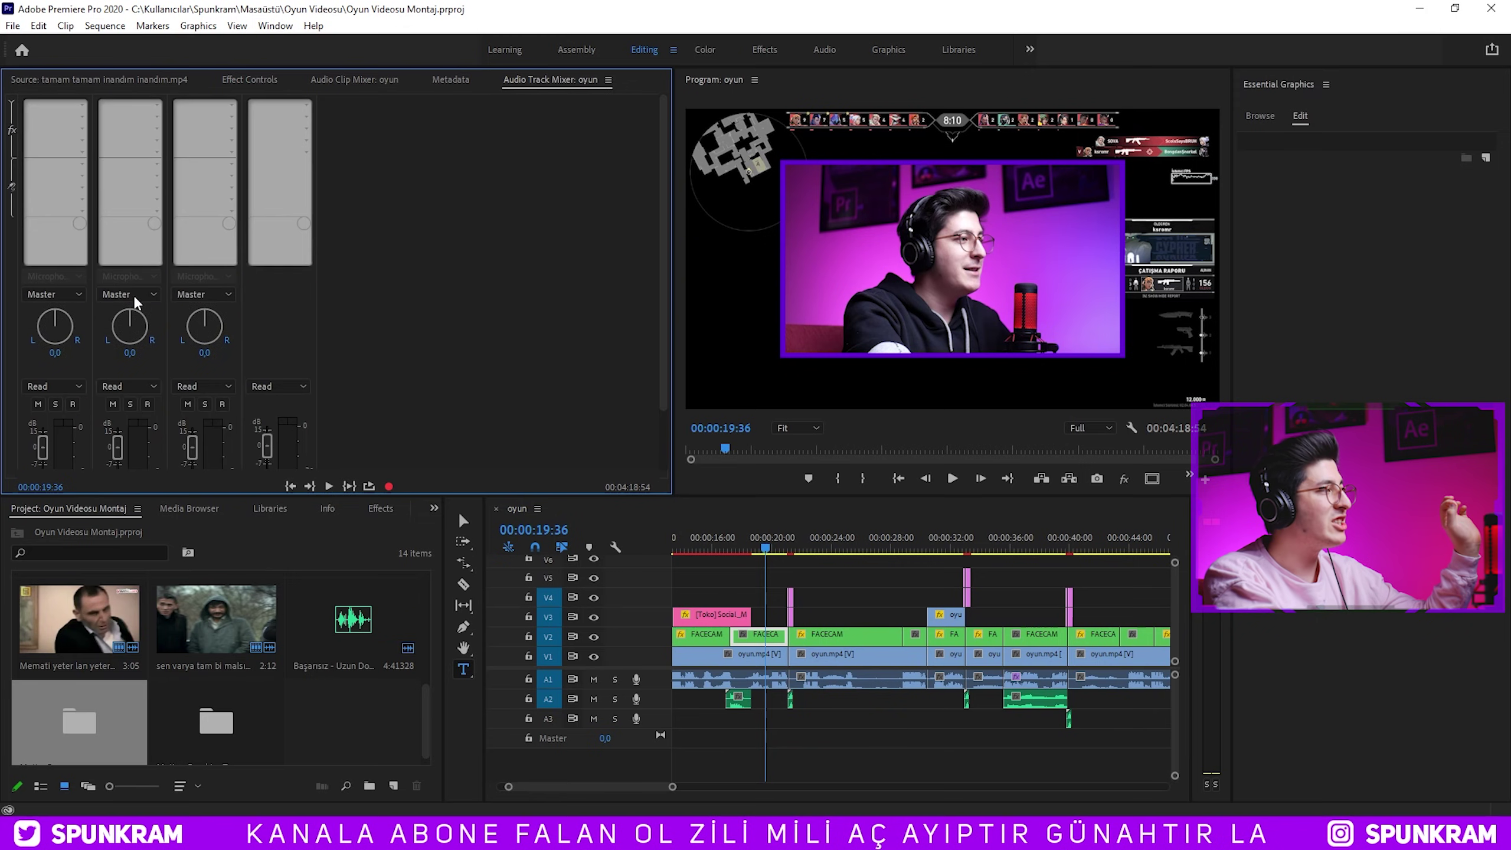
{"action": "scroll", "coordinate": [136, 302], "scroll_direction": "down", "scroll_amount": 3}
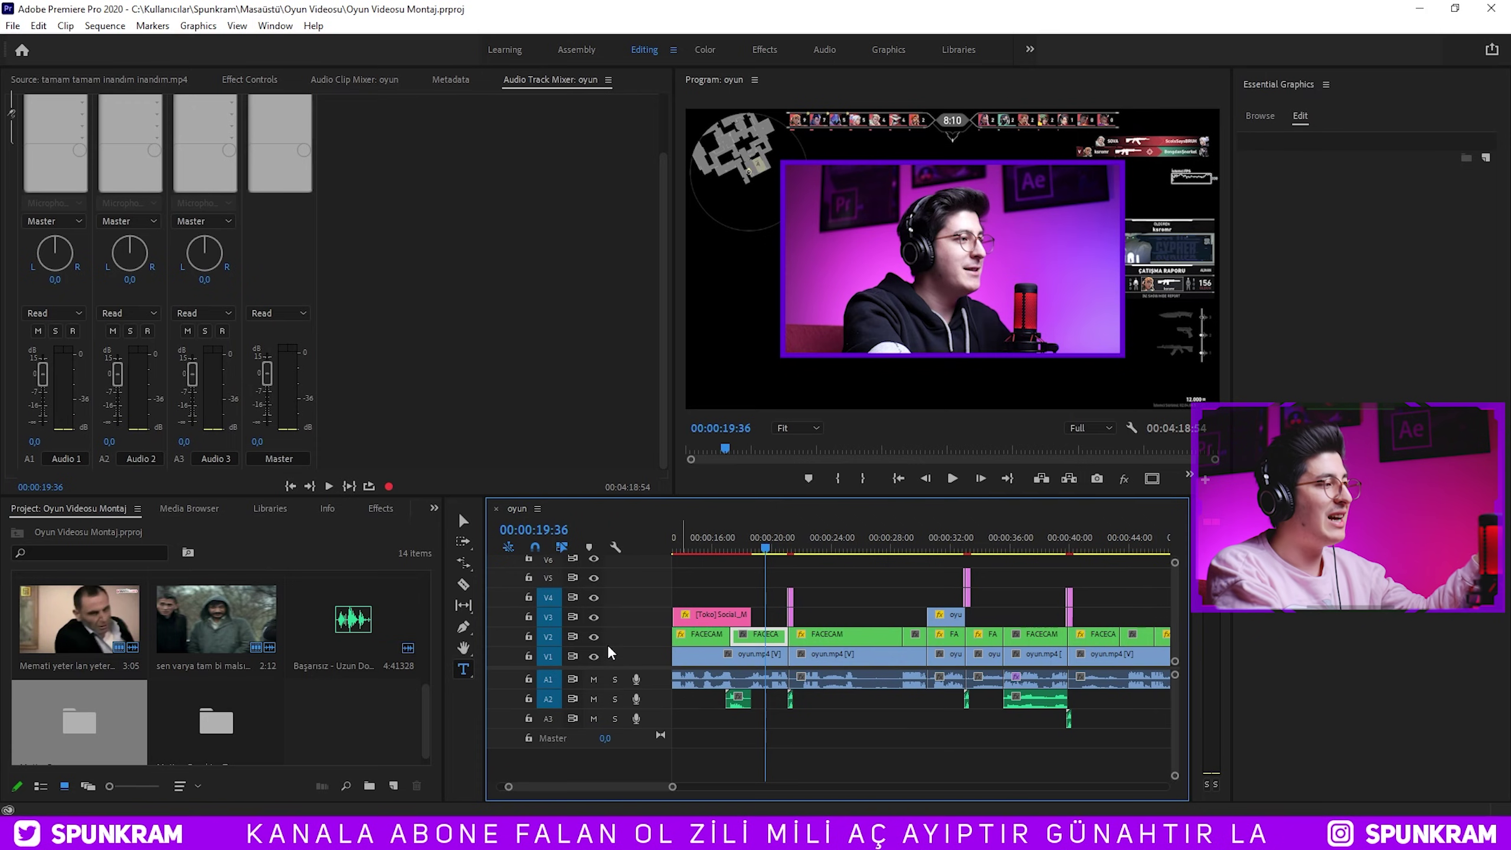
{"action": "left_click", "coordinate": [857, 678]}
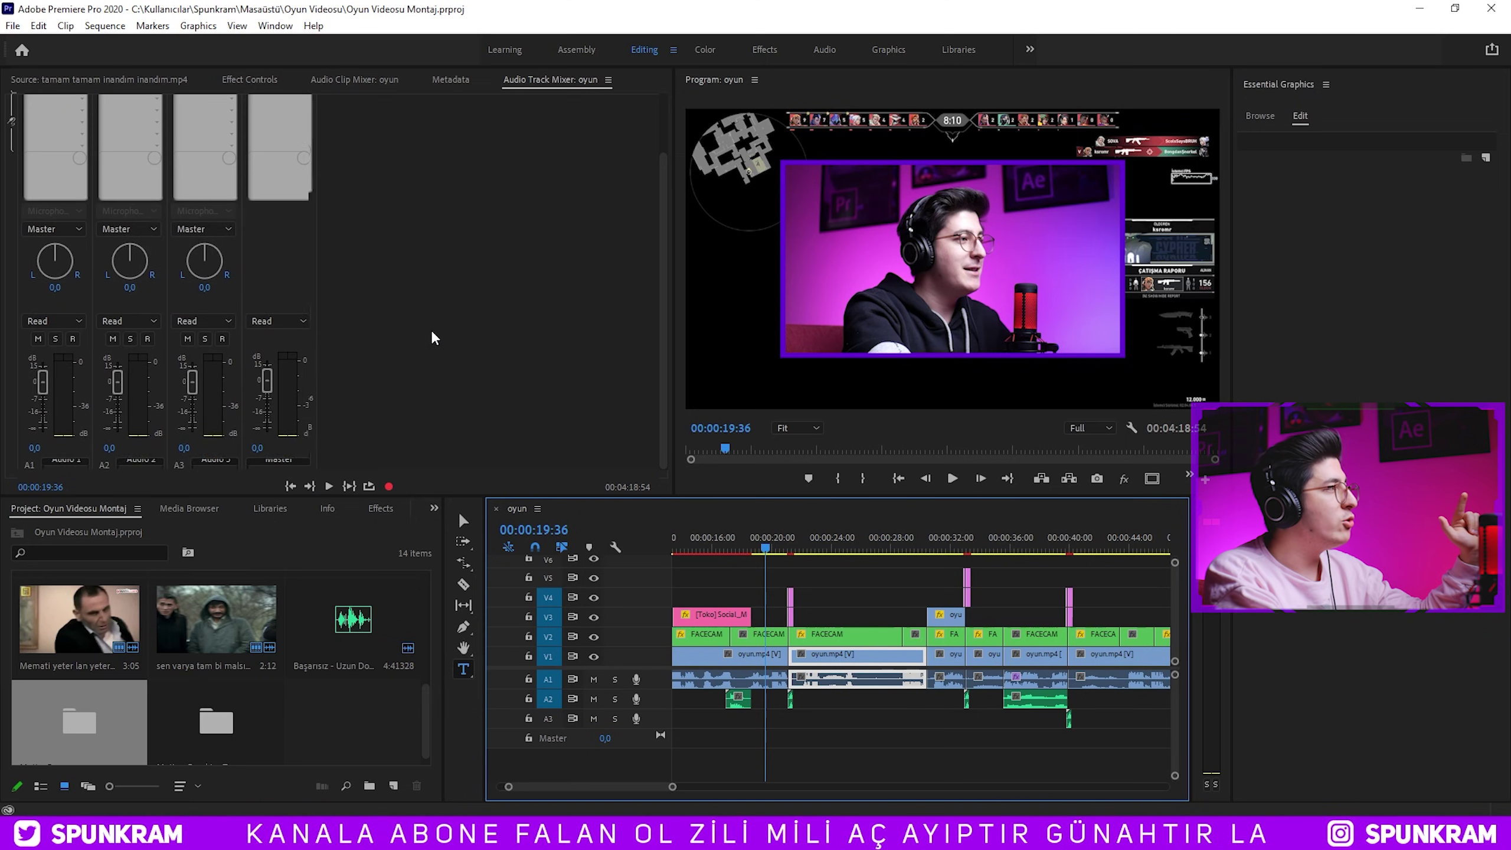
{"action": "left_click", "coordinate": [83, 116]}
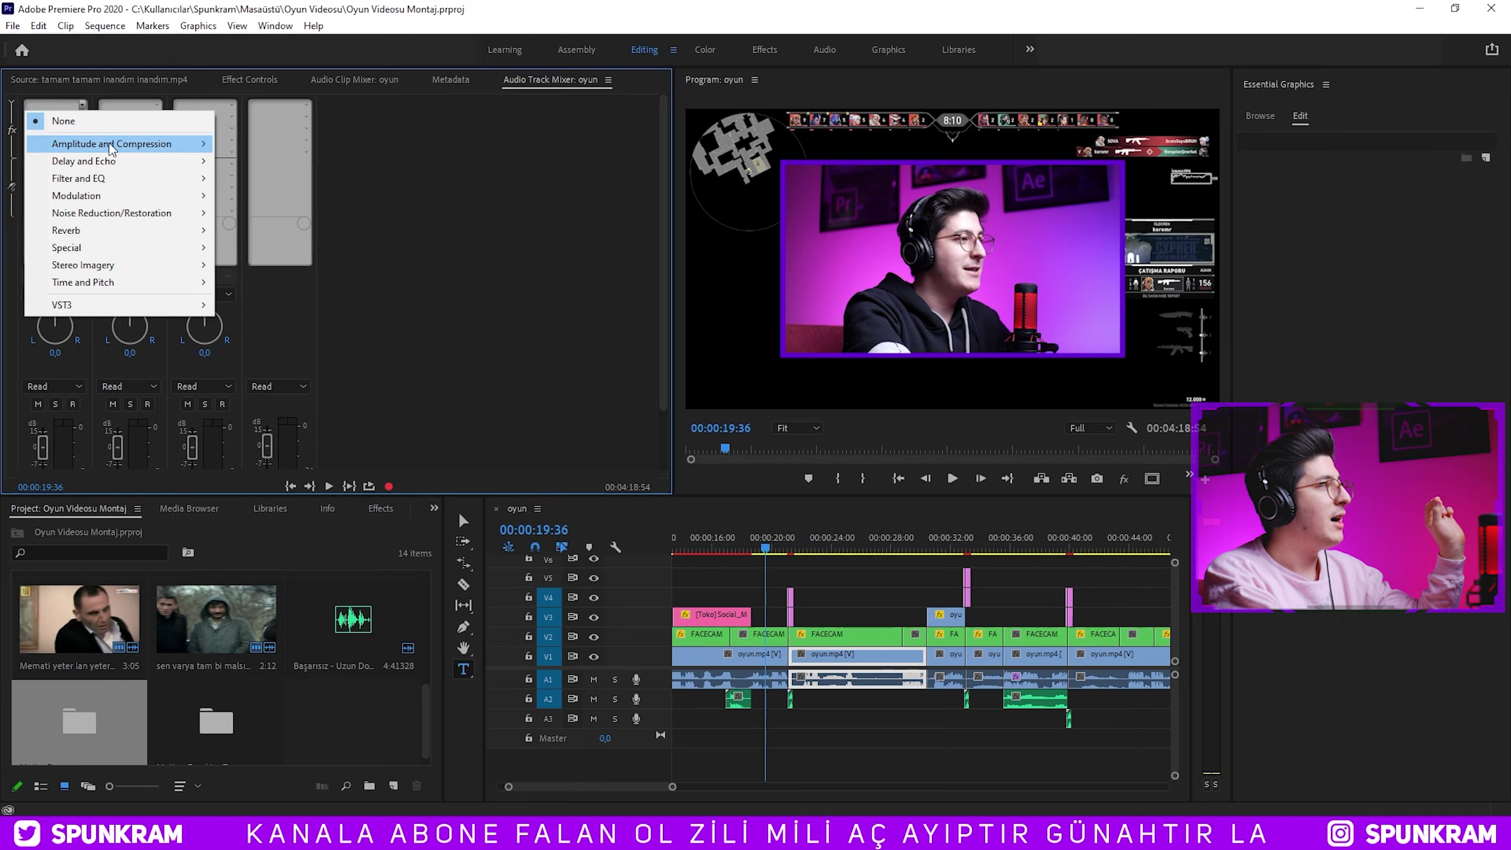
{"action": "mouse_move", "coordinate": [112, 144]}
{"action": "left_click", "coordinate": [280, 248]}
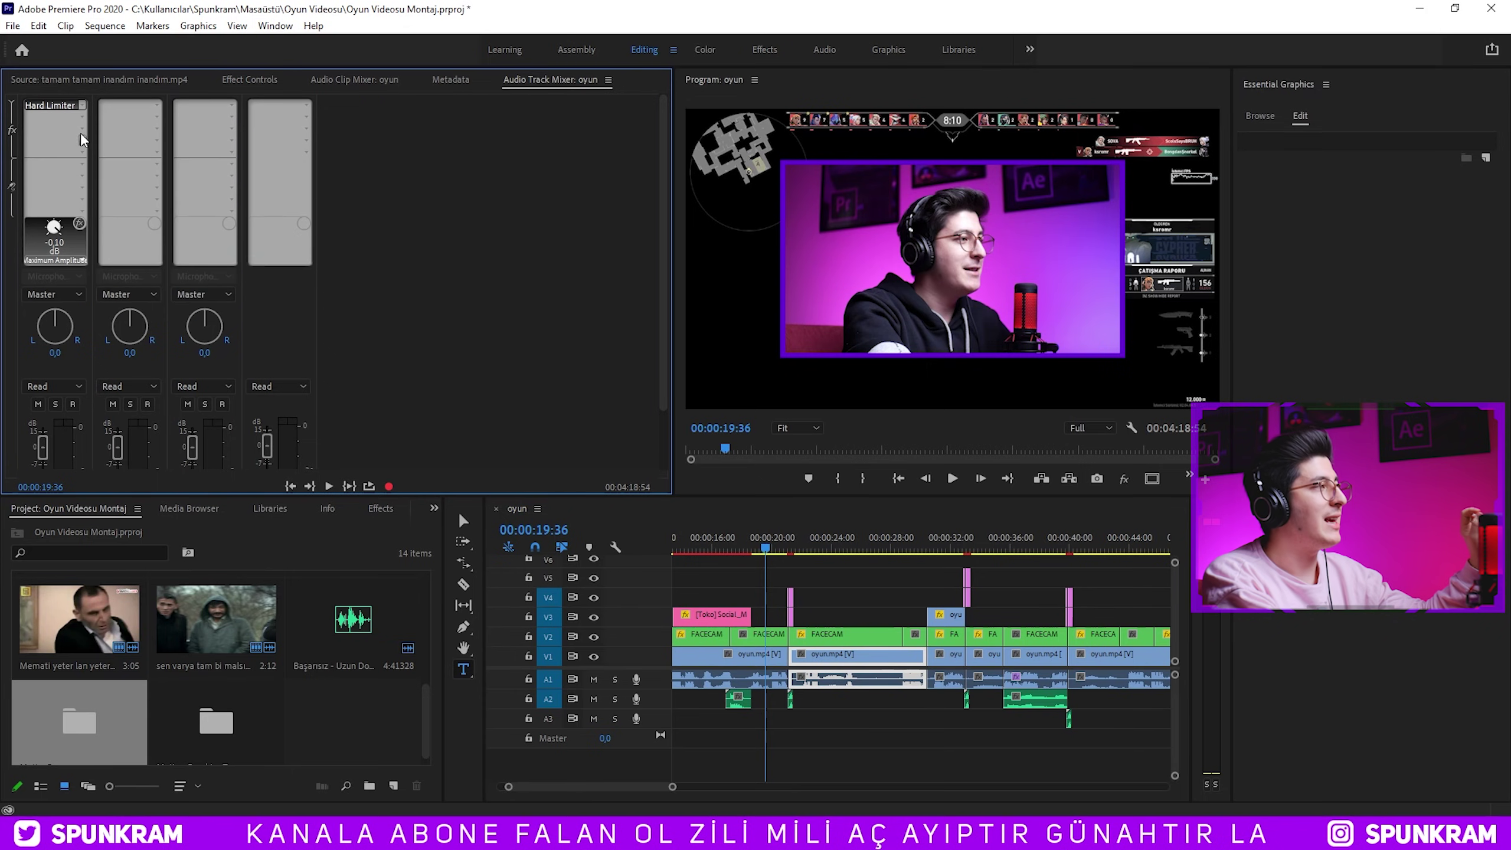
{"action": "double_click", "coordinate": [70, 113]}
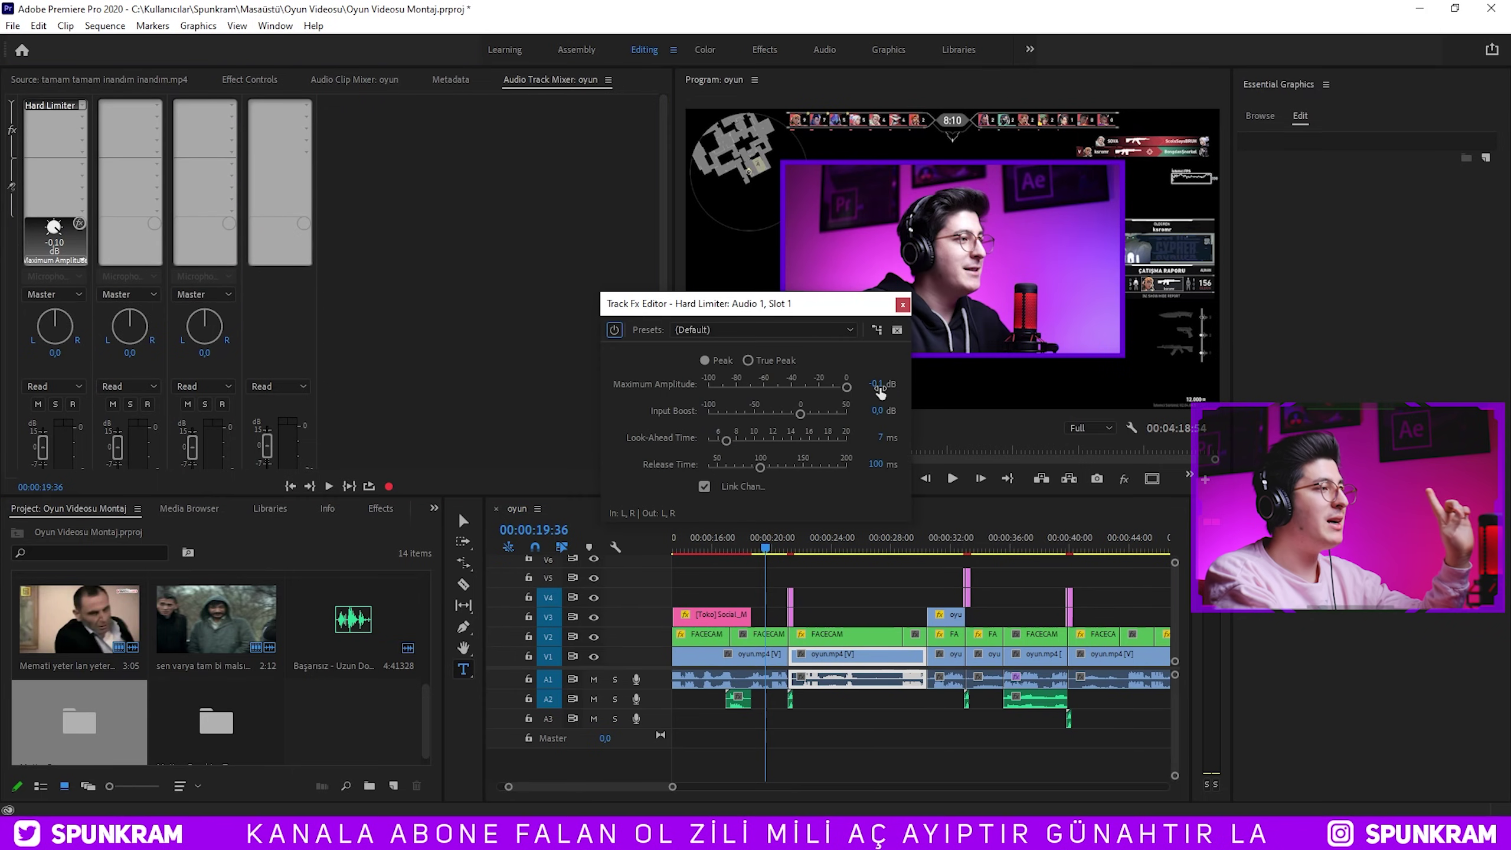
{"action": "left_click", "coordinate": [876, 384]}
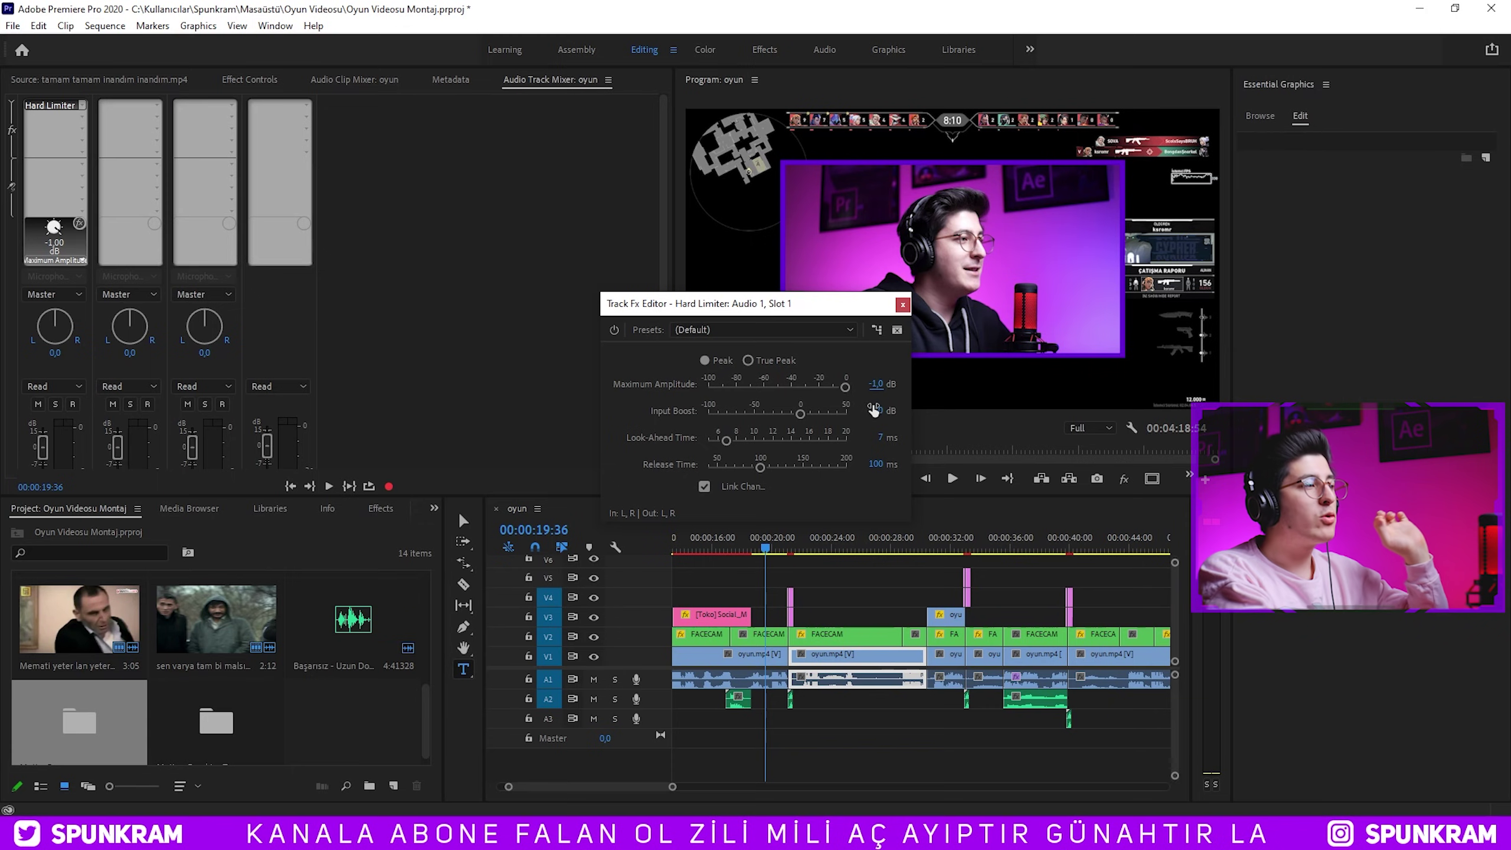